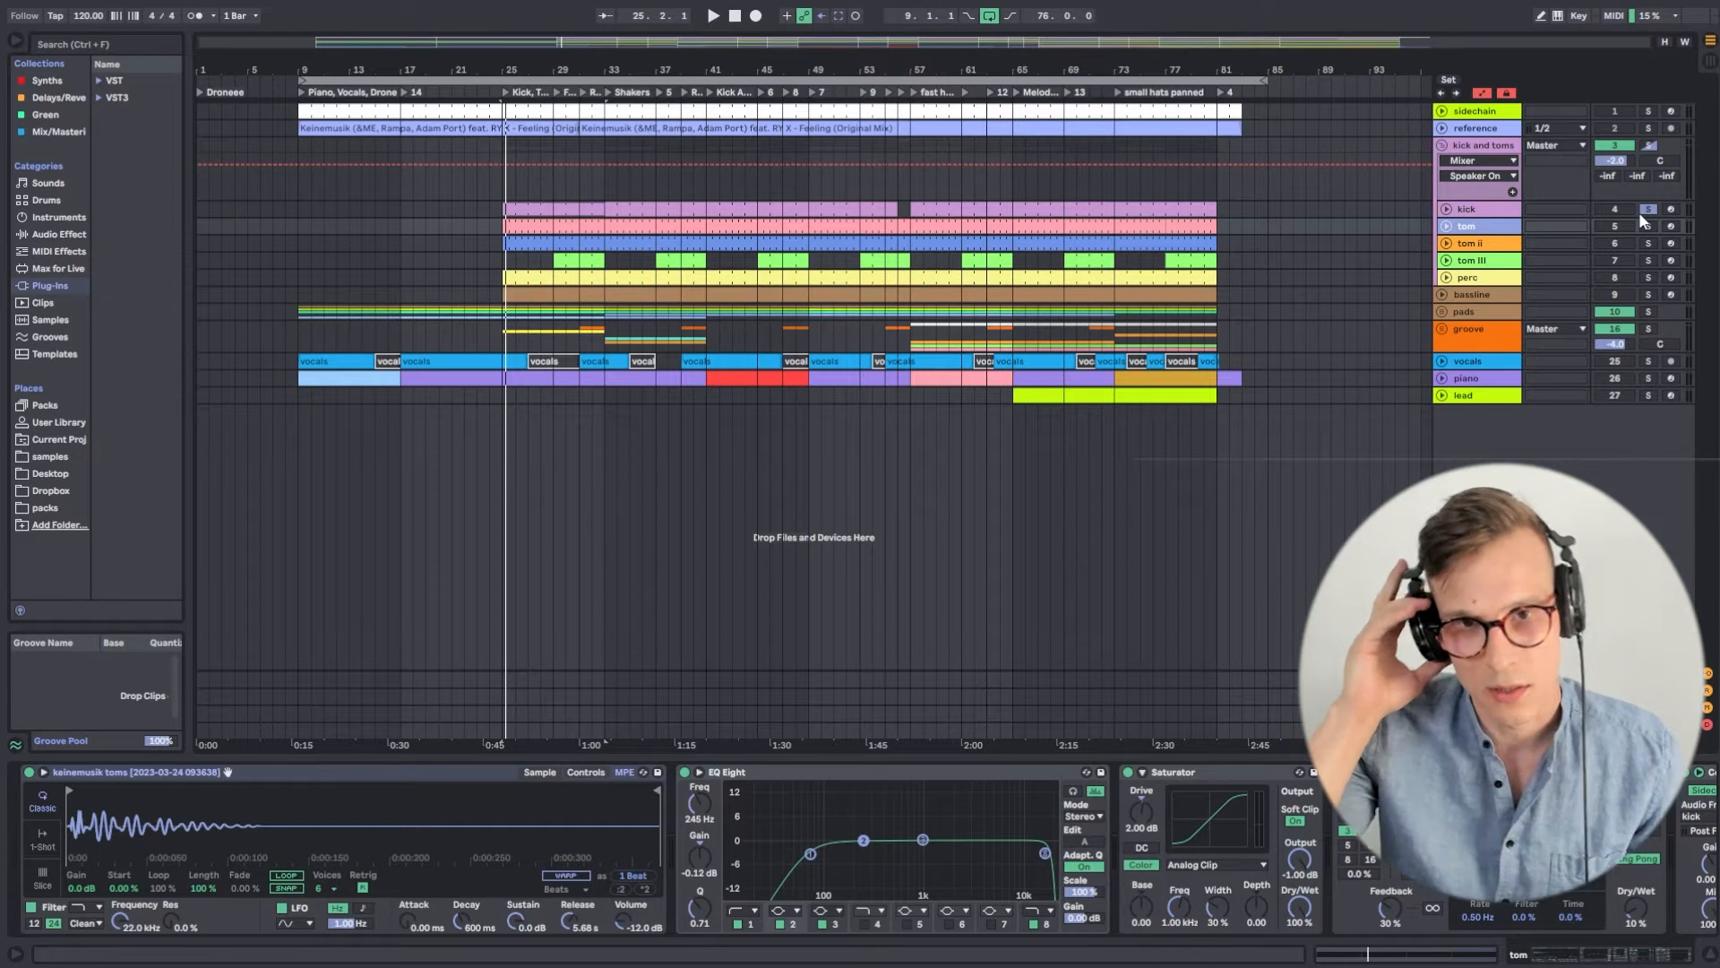
Solo the tom track, play it from around bar 29 and open its MIDI clip's notes.
{"action": "left_click", "coordinate": [1646, 226]}
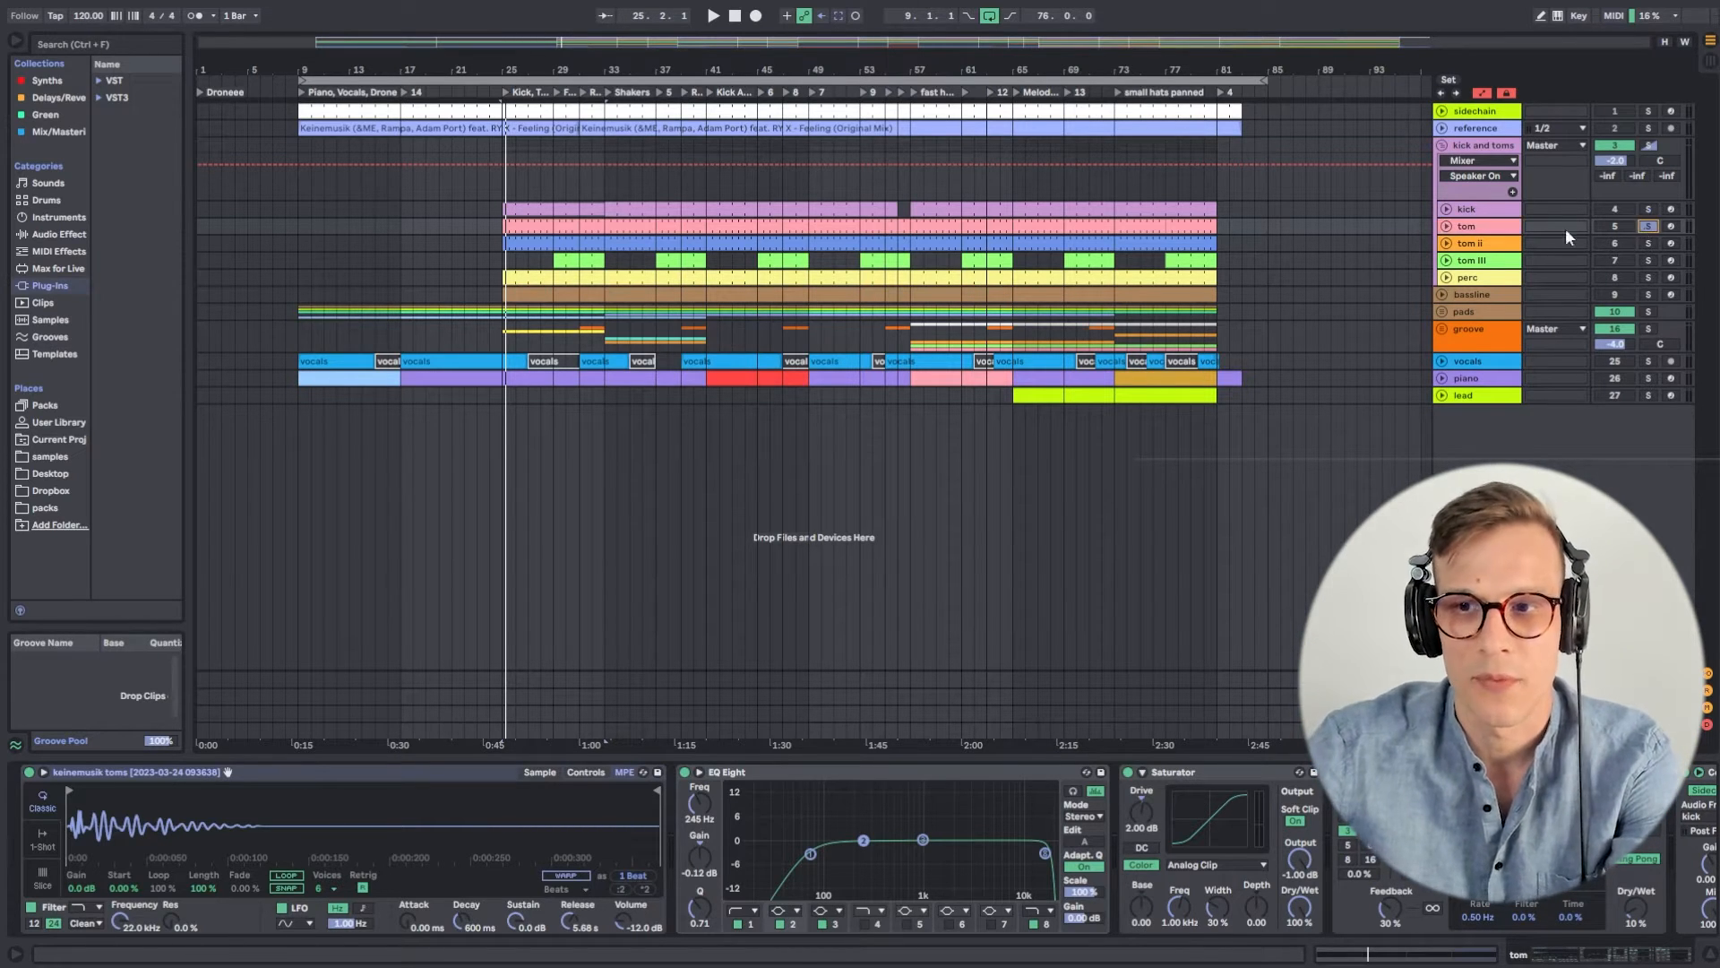
{"action": "left_click", "coordinate": [570, 224]}
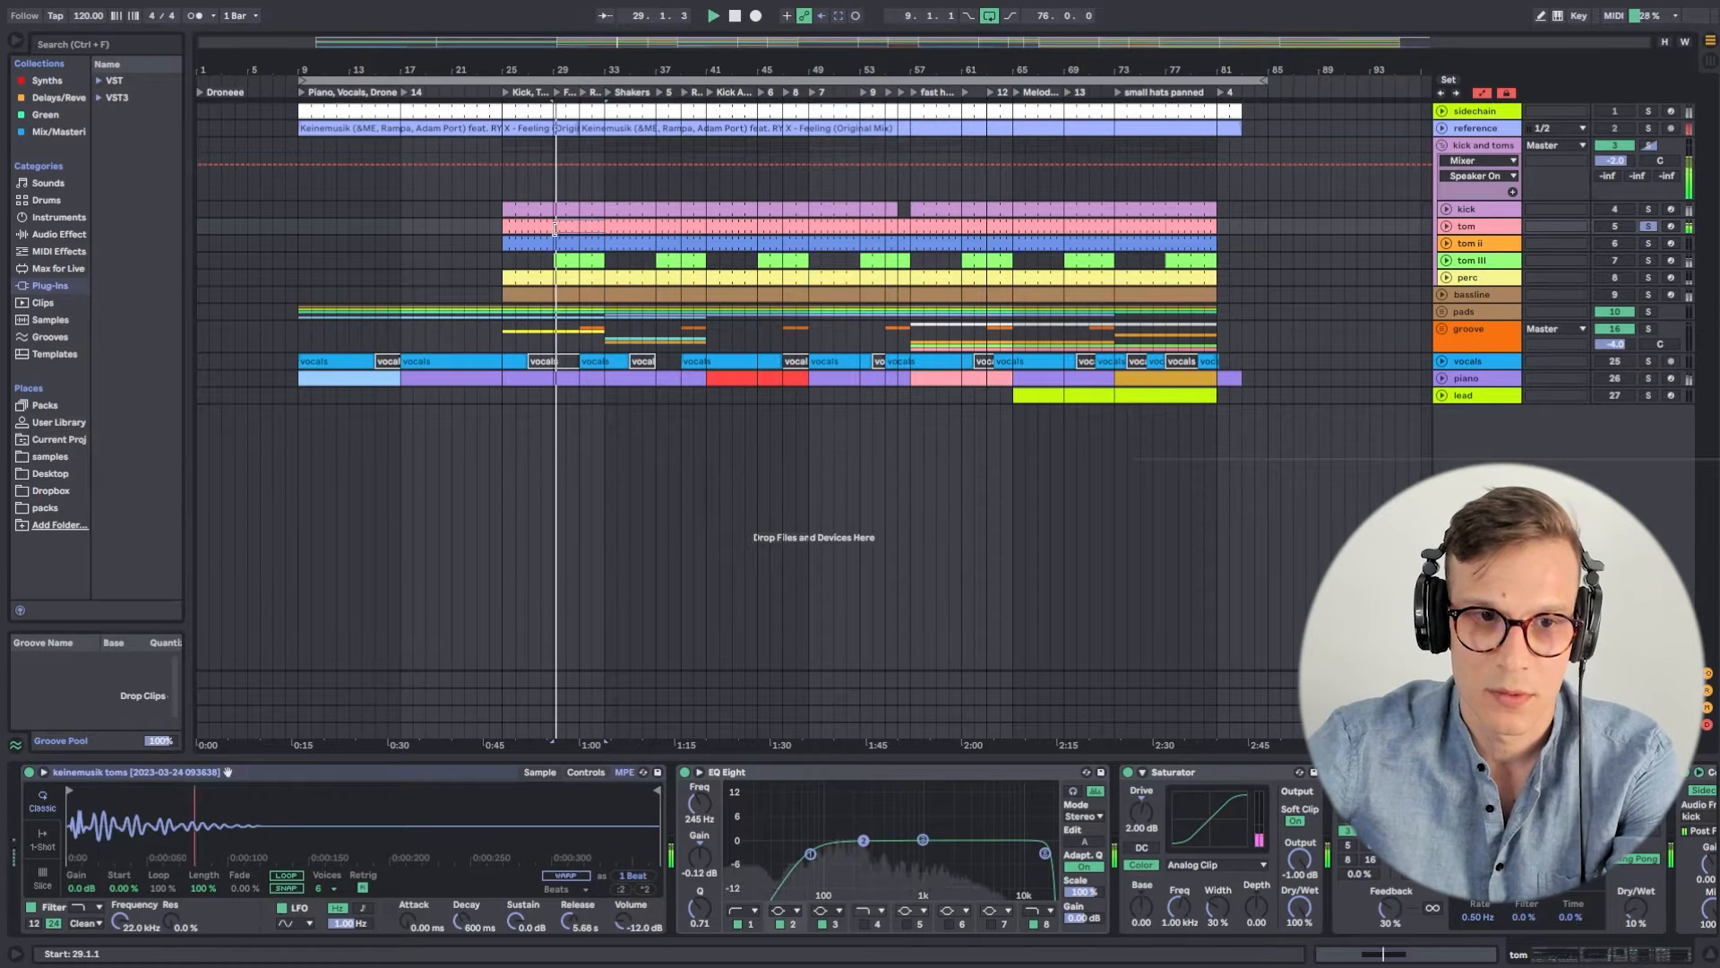
{"action": "double_click", "coordinate": [562, 231]}
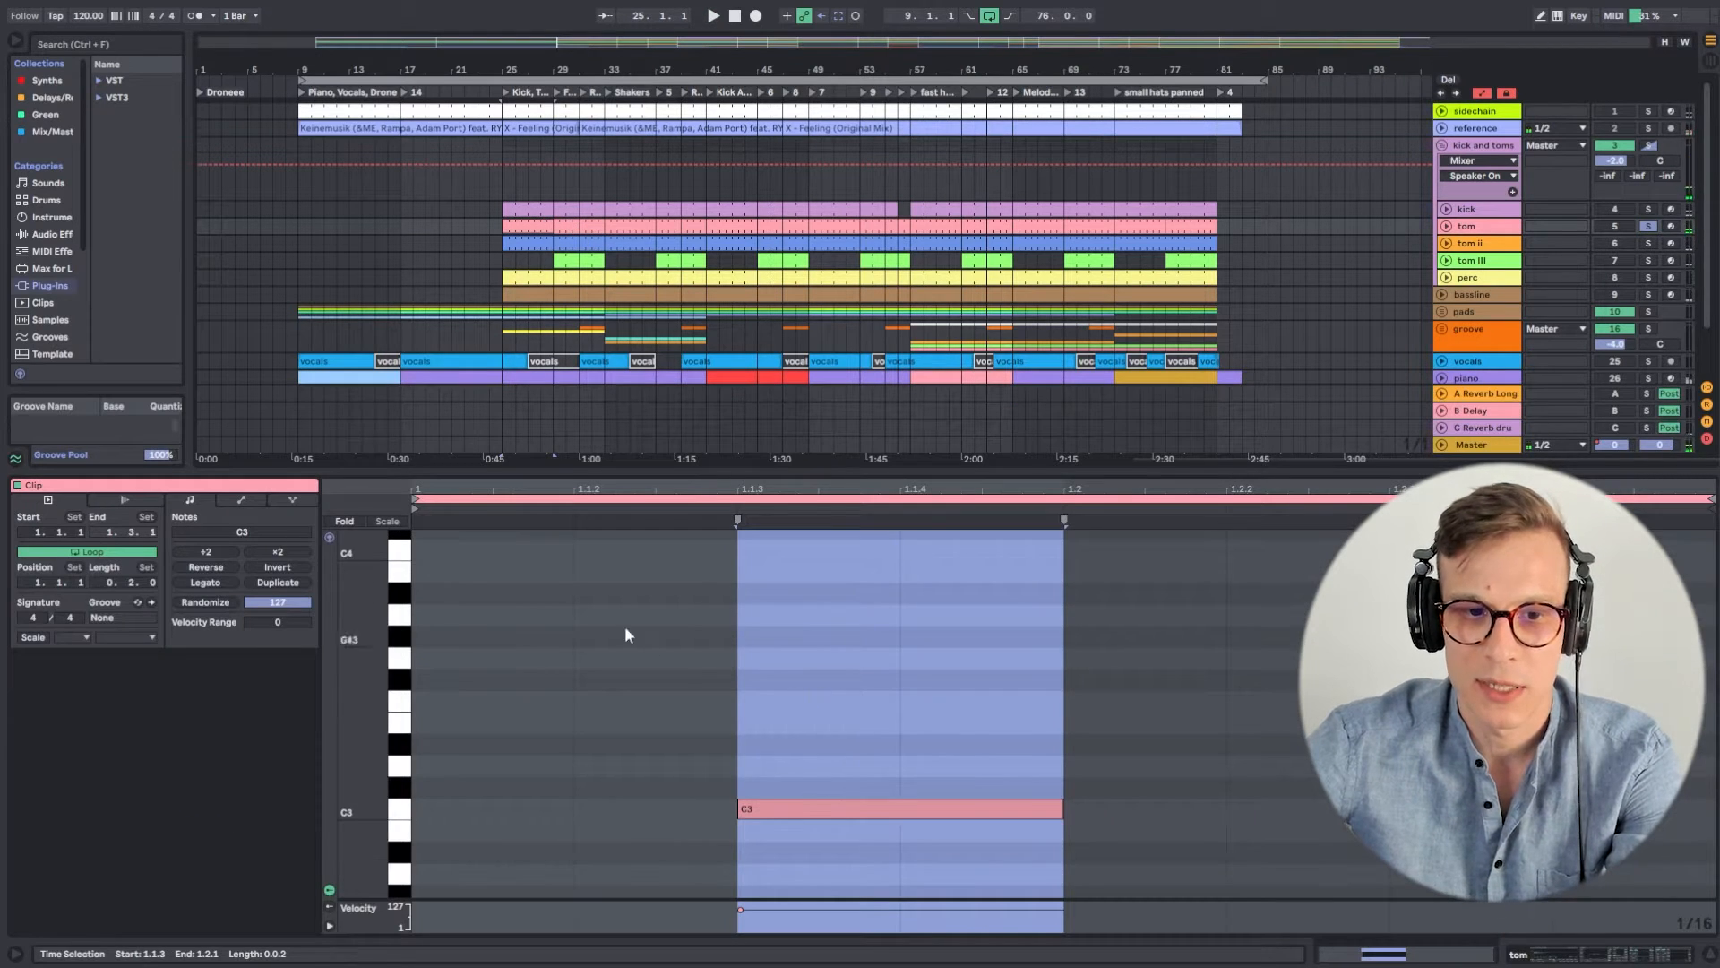
Play the kick soloed together with the tom and review the tom track's full device chain.
{"action": "left_click", "coordinate": [1650, 210], "text": "ctrl"}
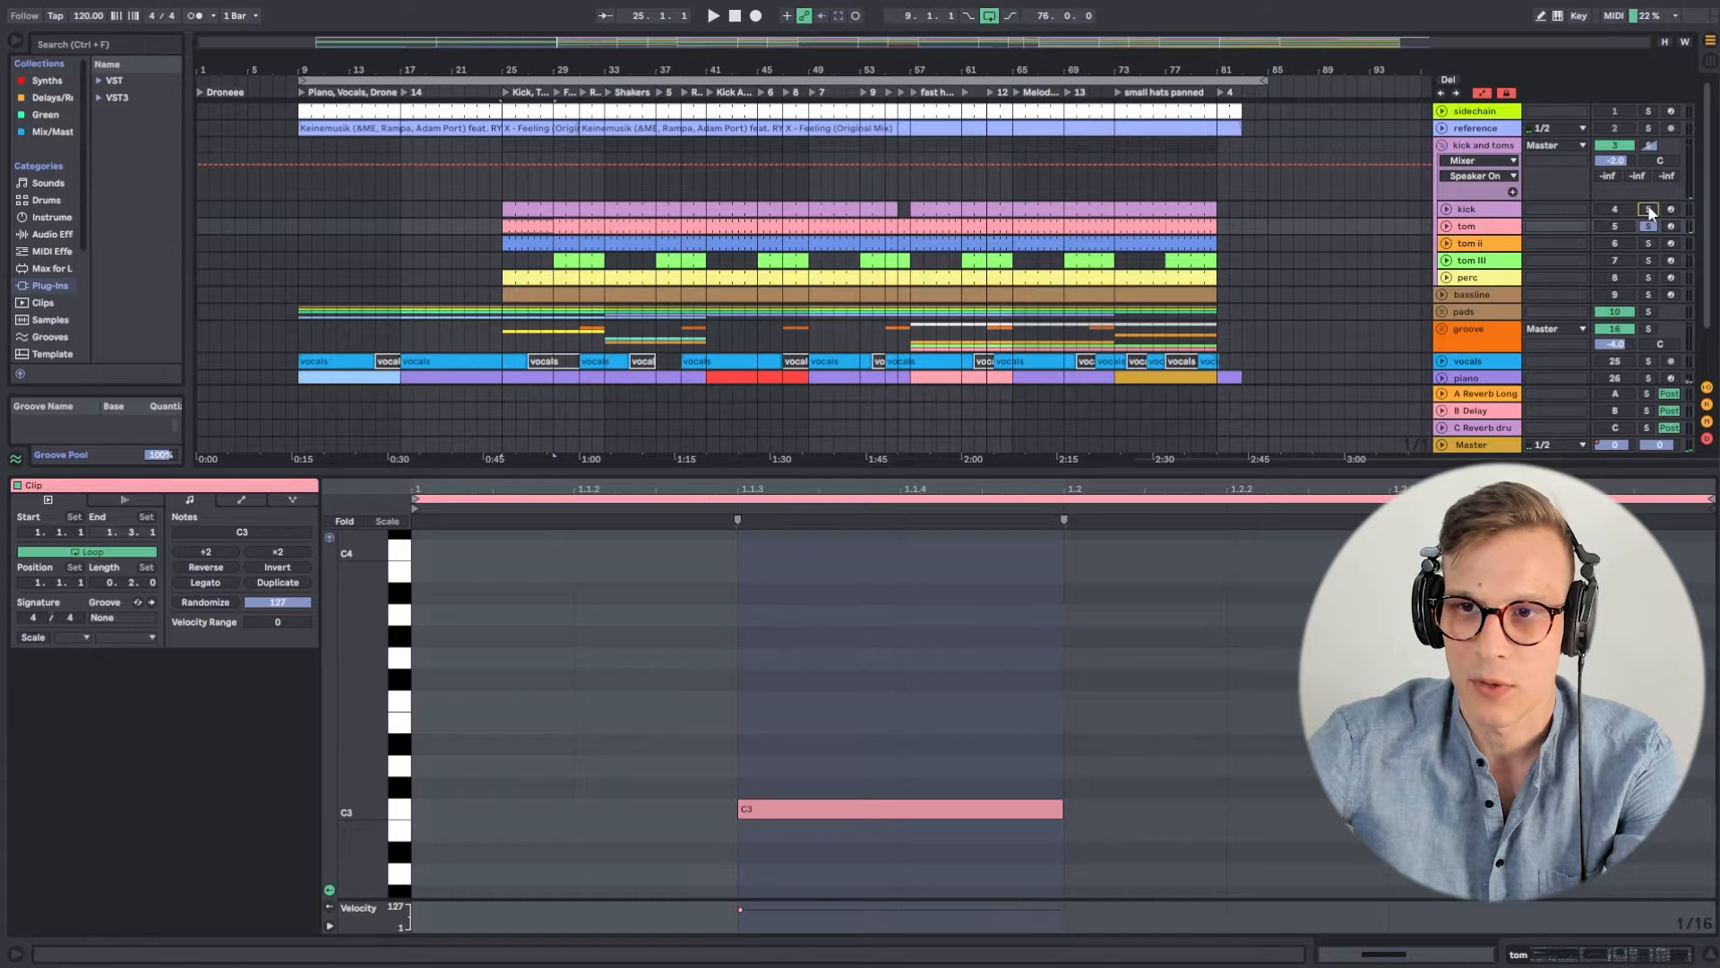
{"action": "key", "text": "space"}
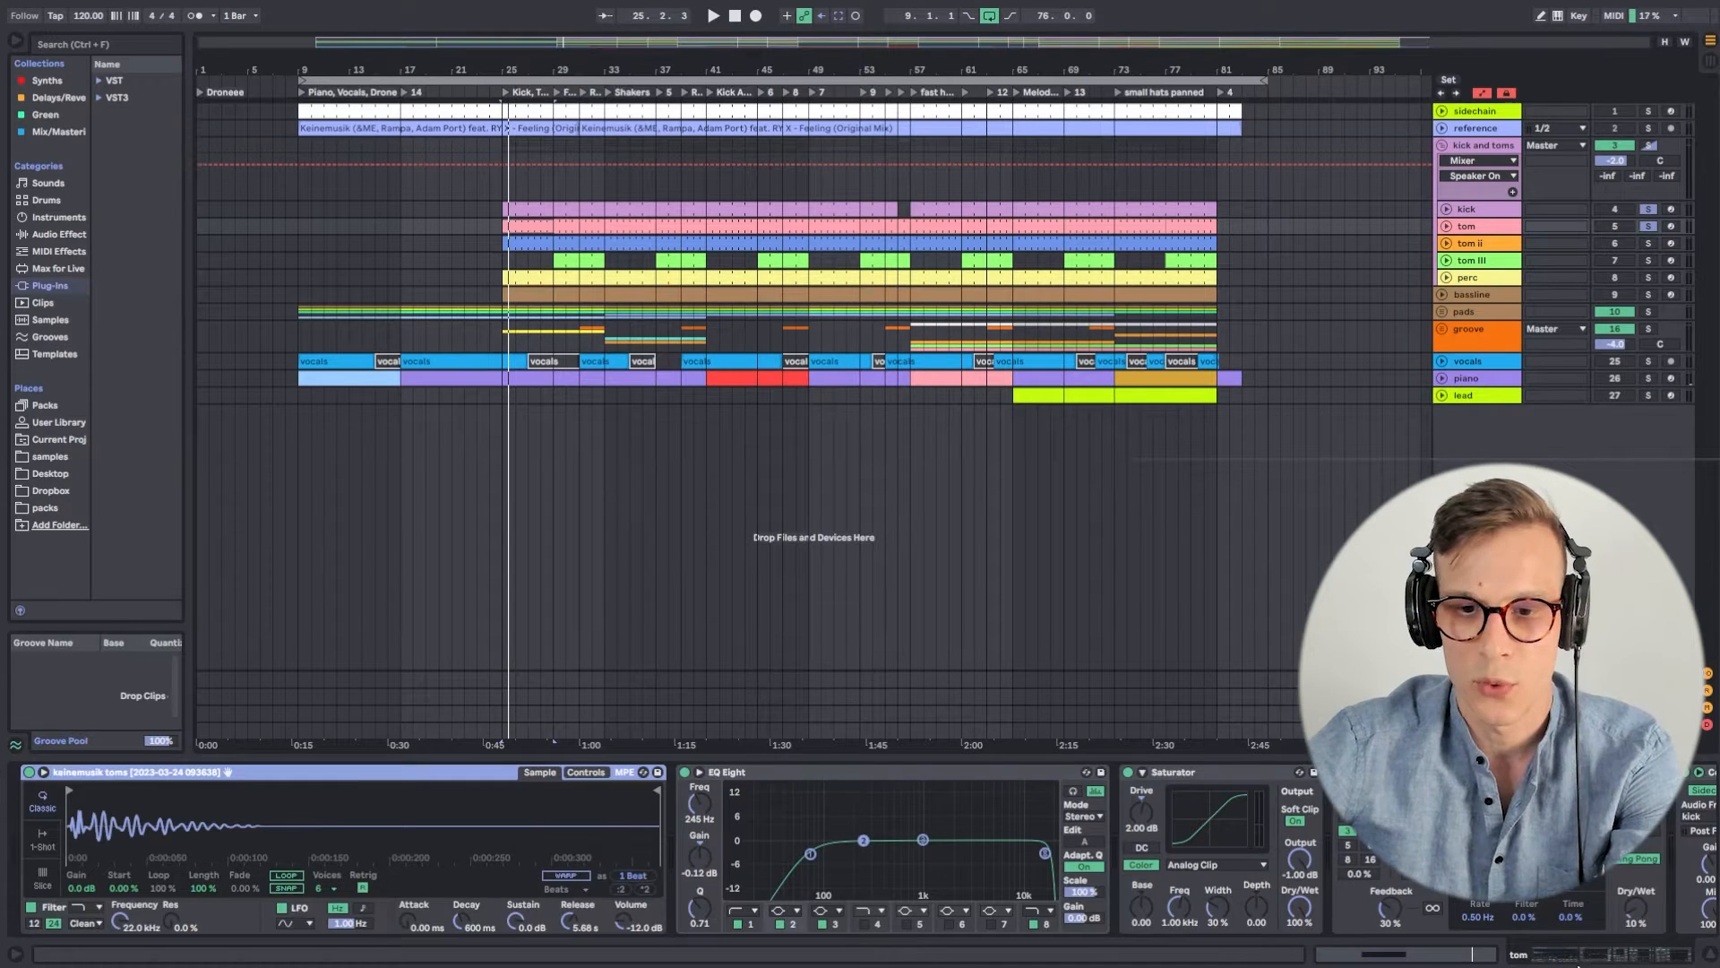
{"action": "left_click_drag", "start_coordinate": [1578, 965], "coordinate": [1629, 961]}
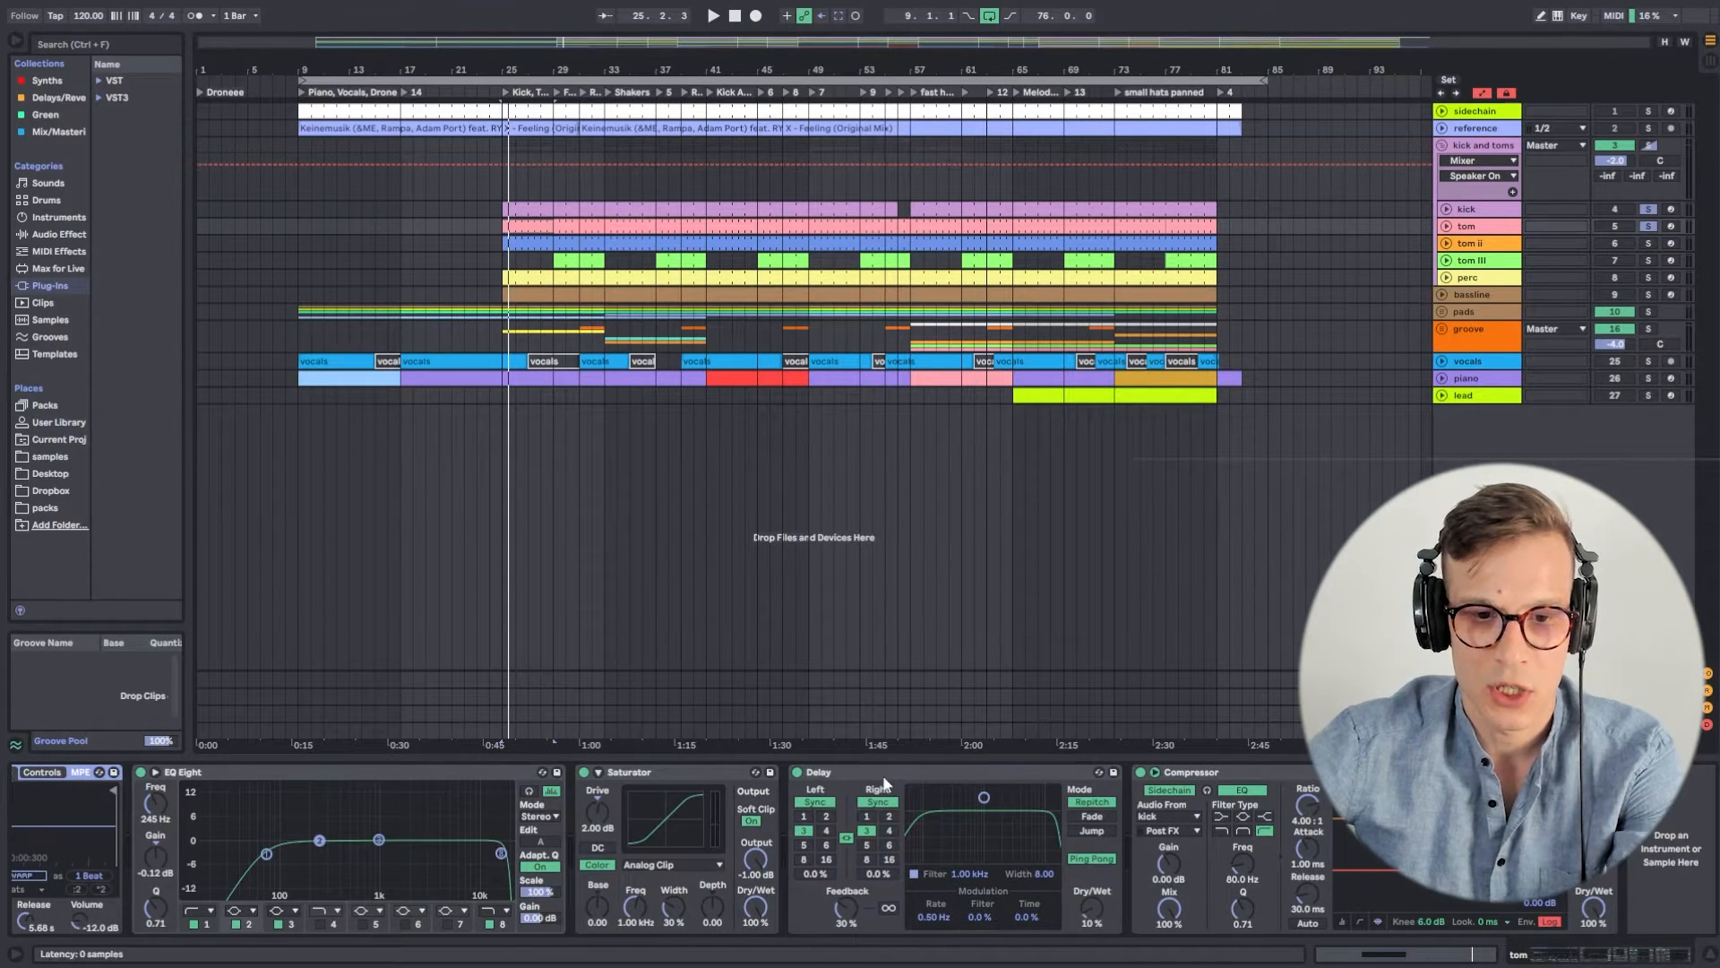
{"action": "scroll", "coordinate": [1156, 905], "scroll_direction": "left", "scroll_amount": 1}
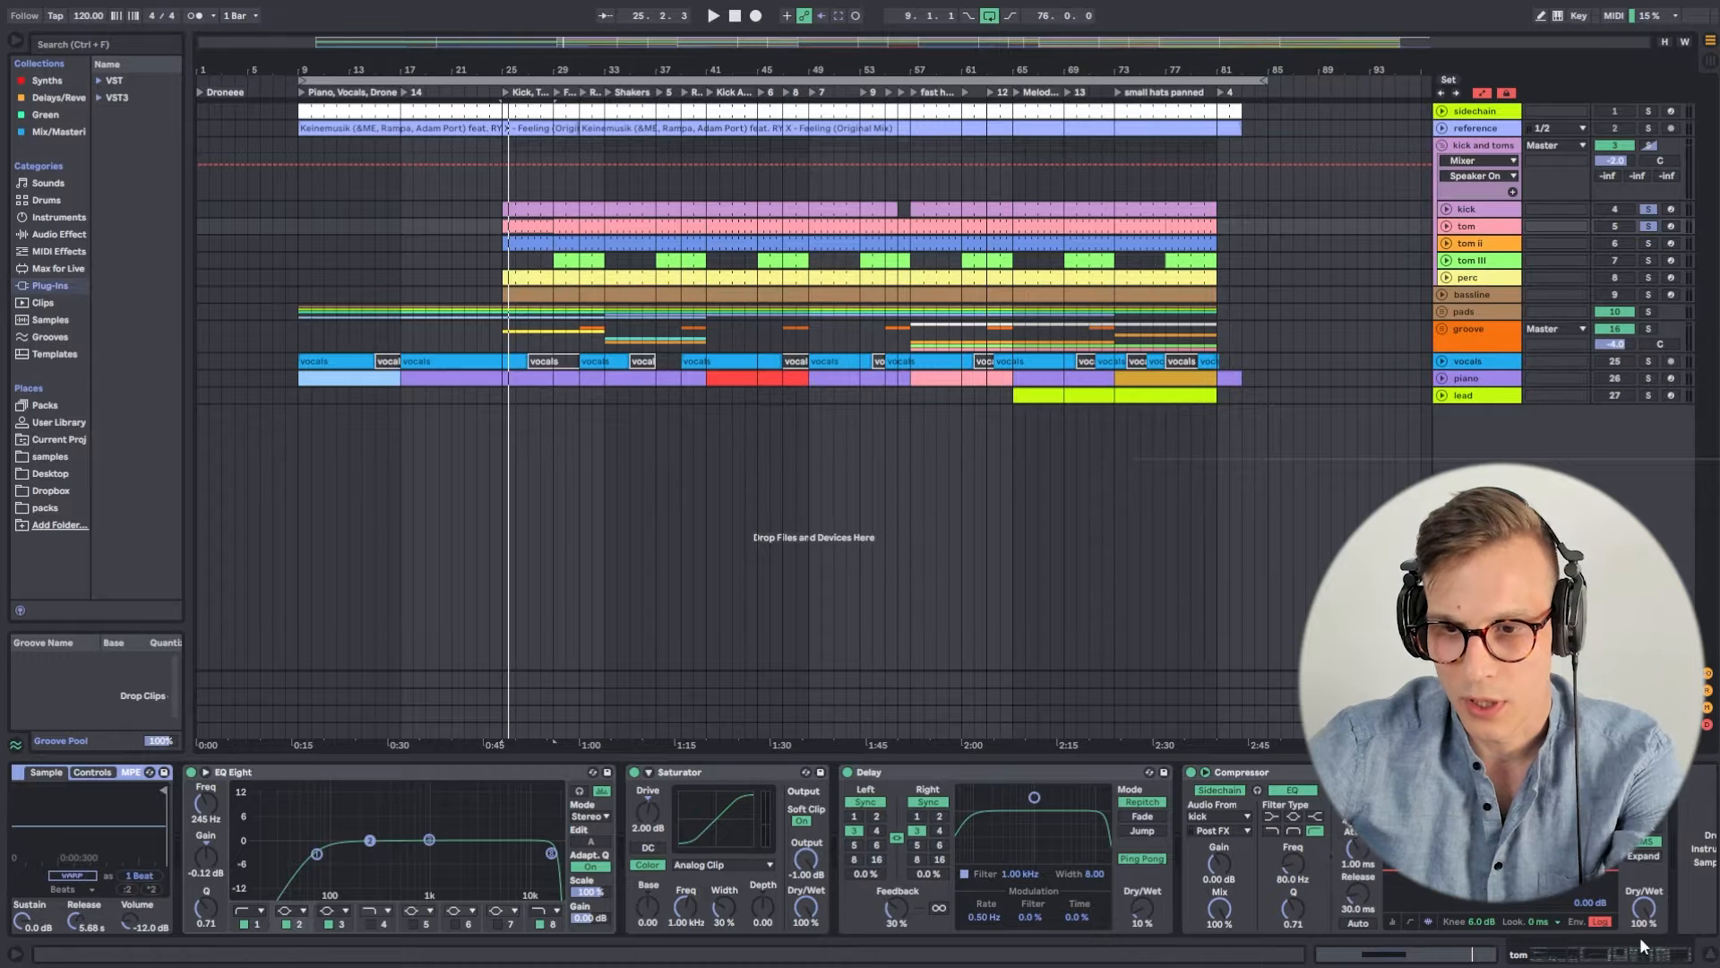
{"action": "scroll", "coordinate": [1626, 957], "scroll_direction": "left", "scroll_amount": 1}
{"action": "left_click_drag", "start_coordinate": [1626, 956], "coordinate": [1469, 960]}
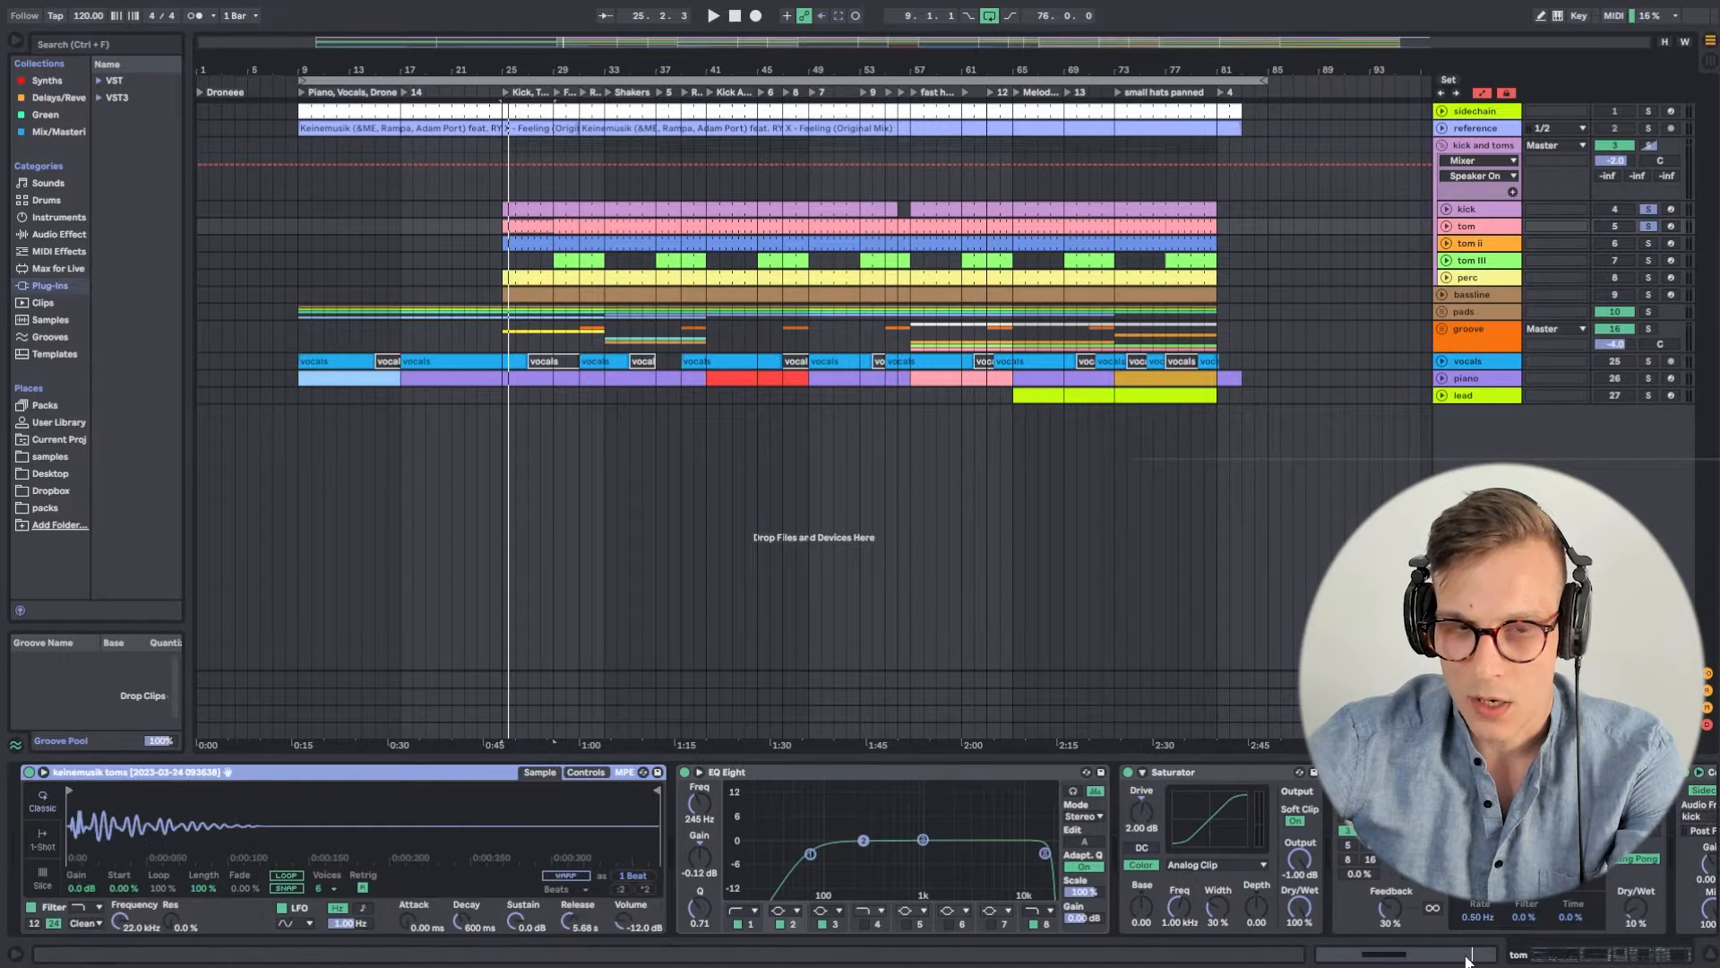
{"action": "key", "text": "space"}
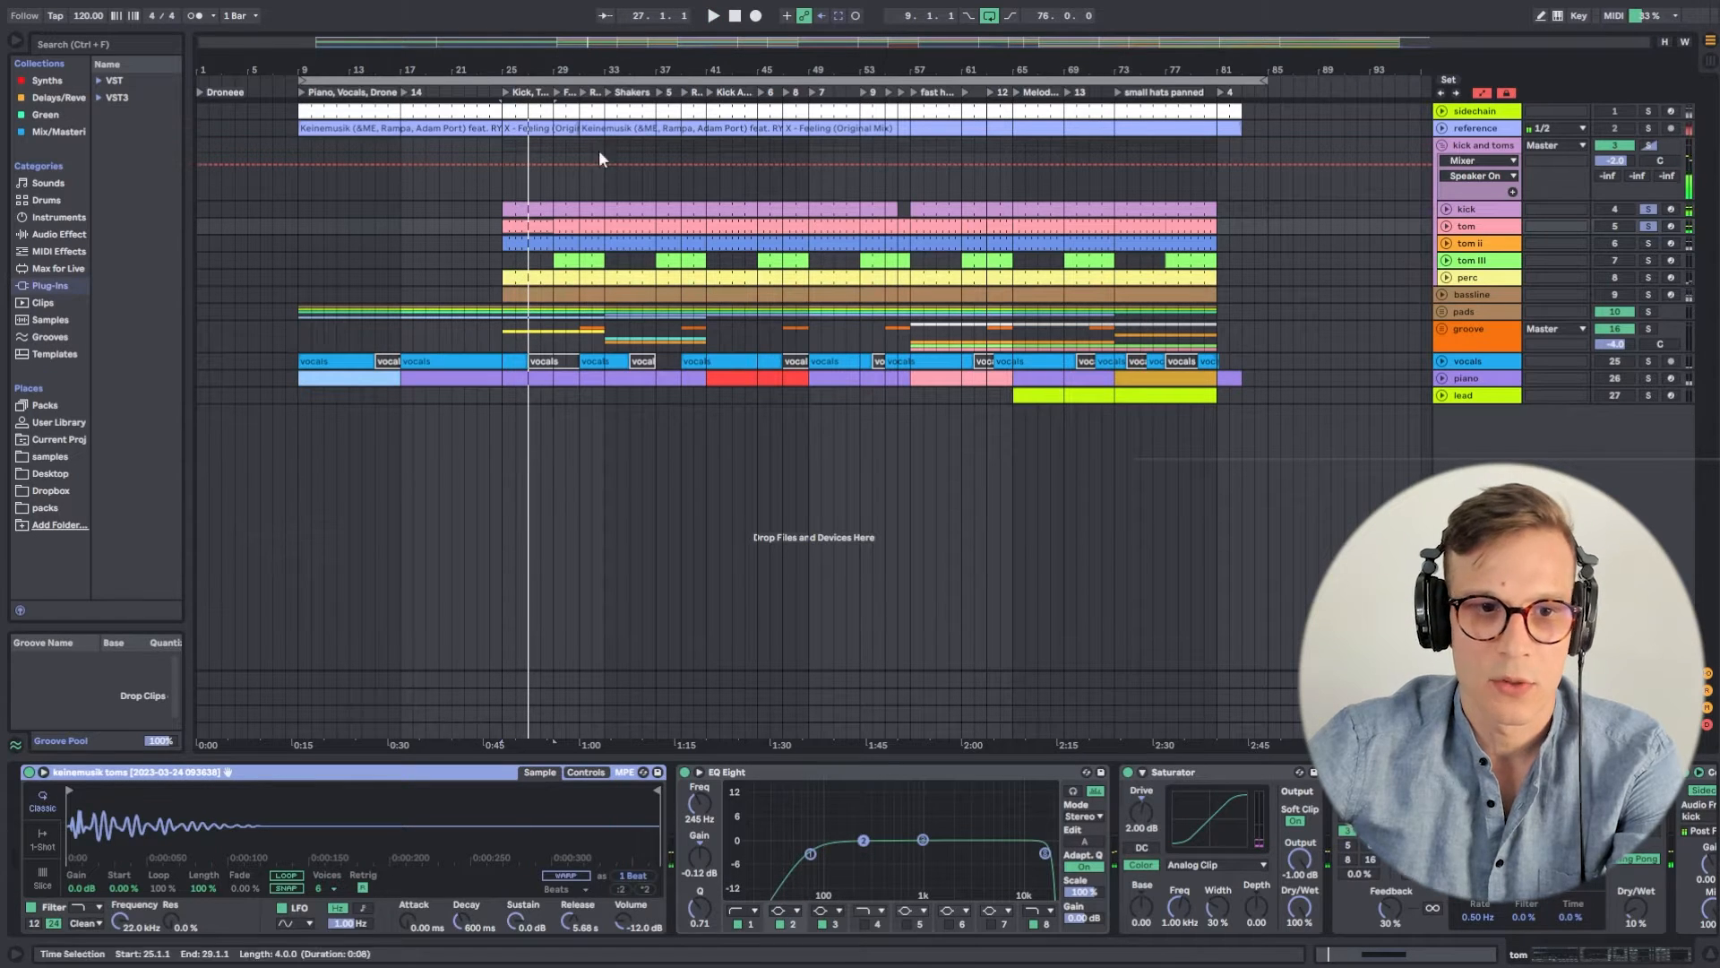
Add tom ii to the soloed kick and tom, play them, and inspect tom ii's clip notes and device chain.
{"action": "left_click", "coordinate": [1648, 244]}
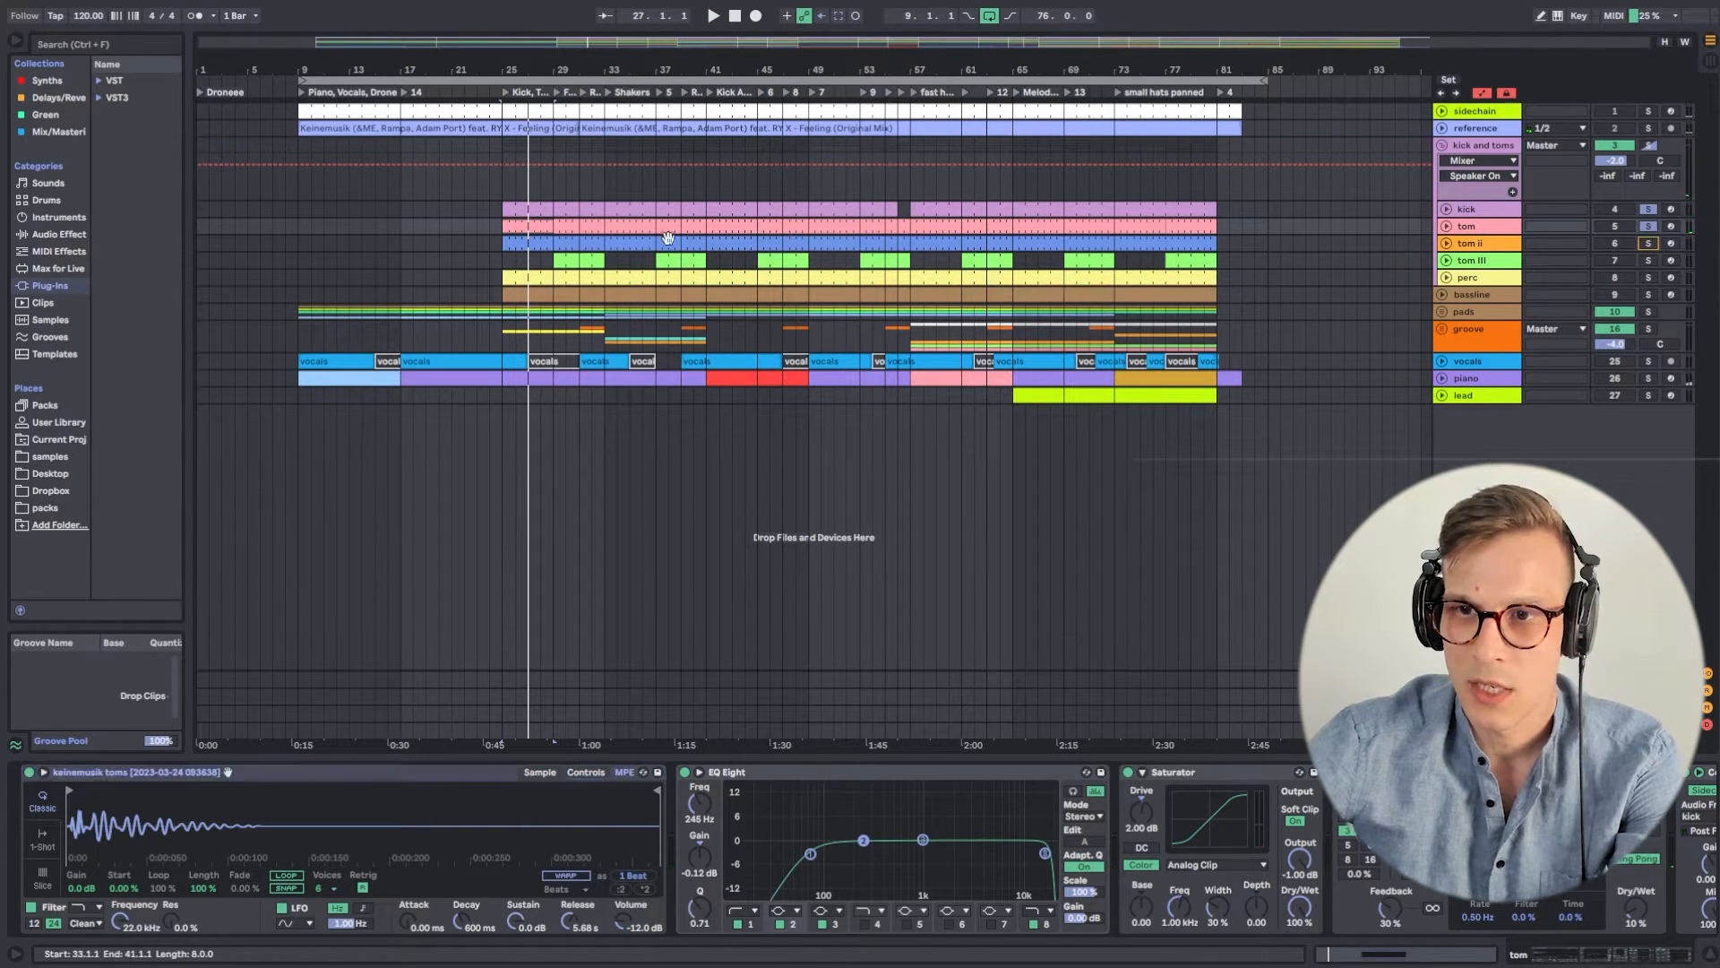
{"action": "double_click", "coordinate": [542, 243]}
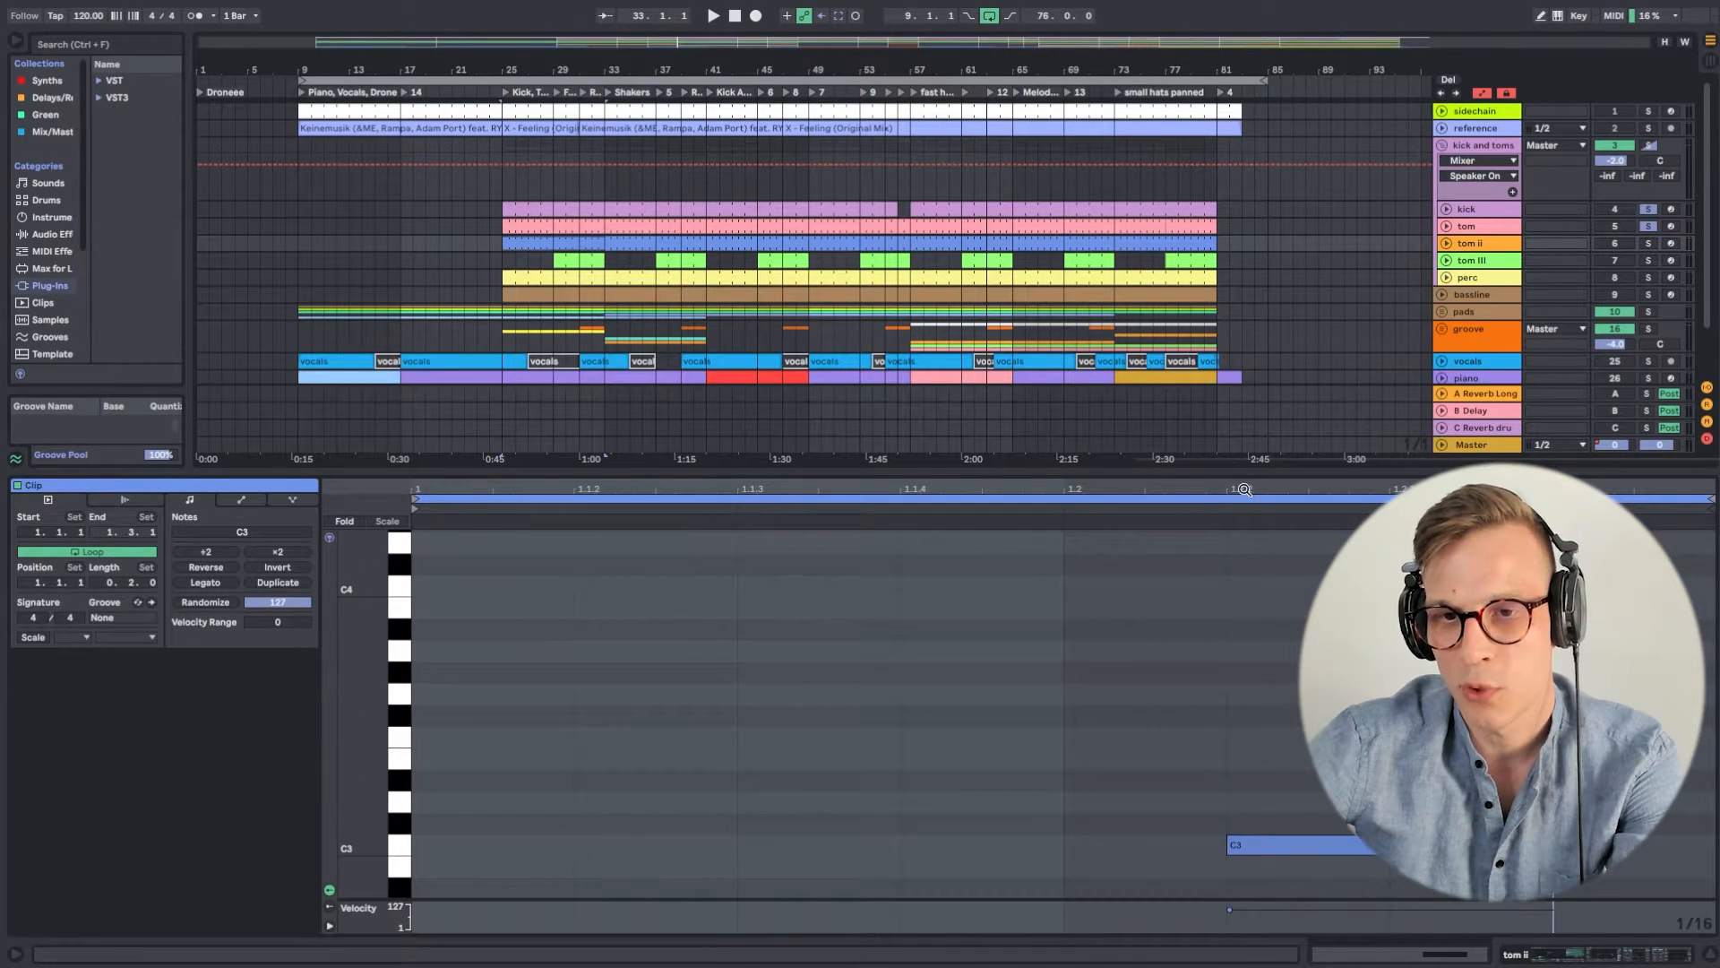
{"action": "left_click", "coordinate": [1649, 244], "text": "ctrl"}
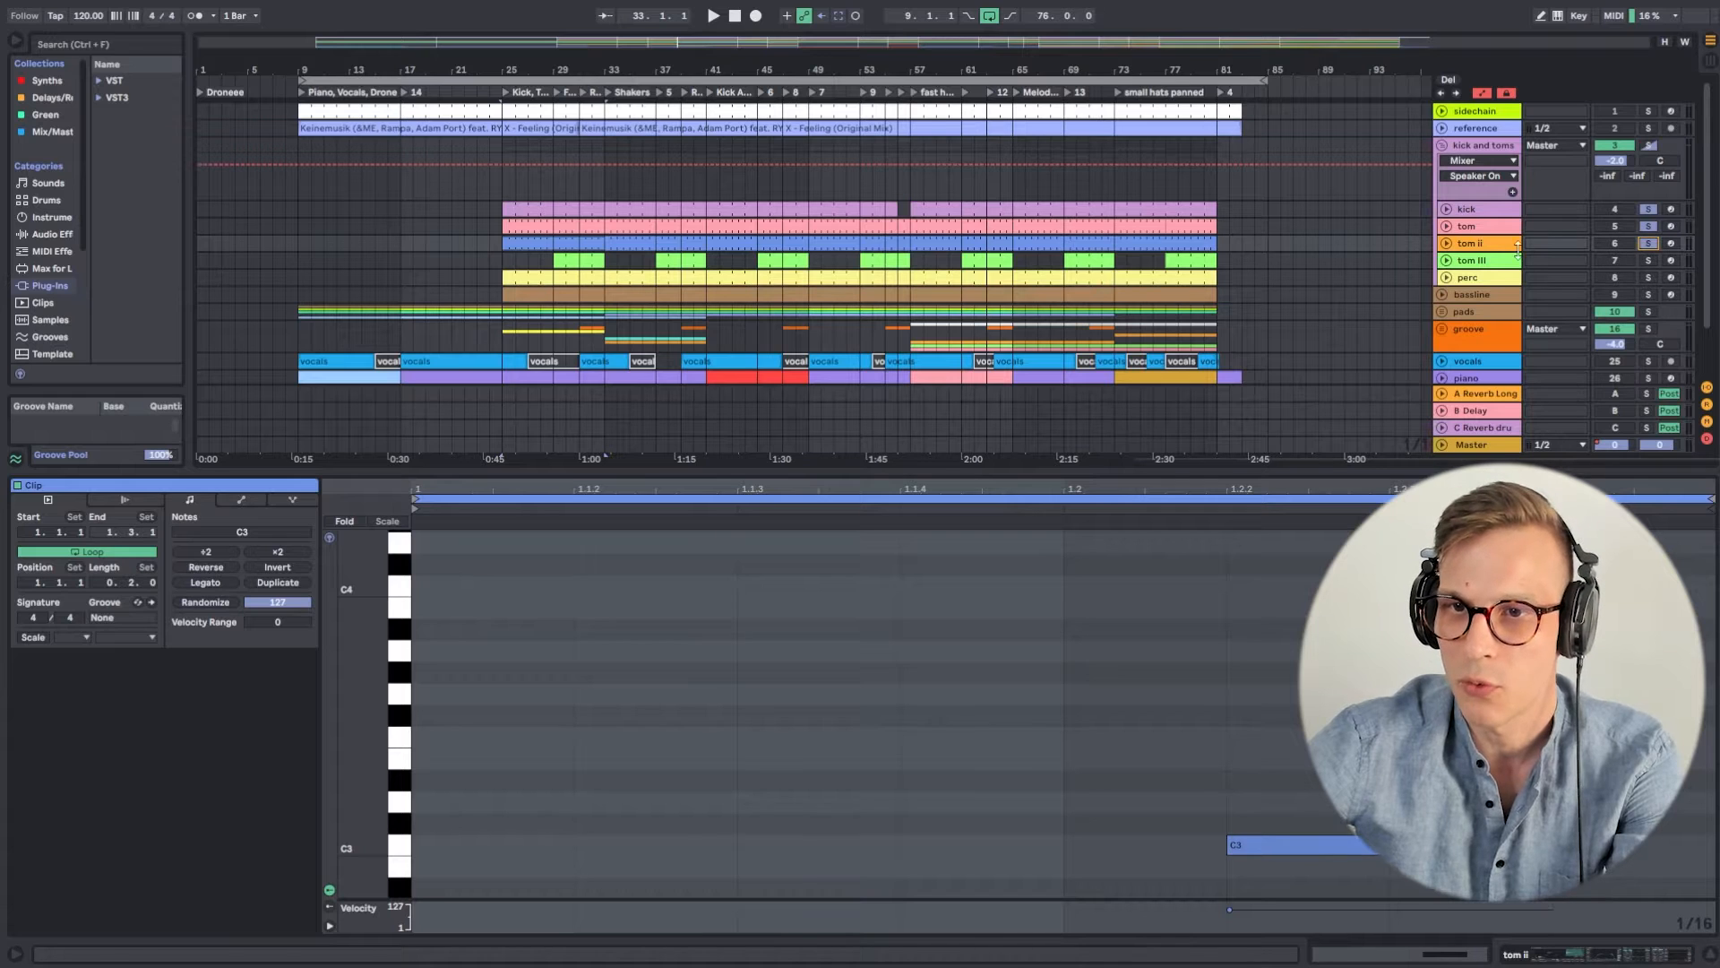
{"action": "key", "text": "space"}
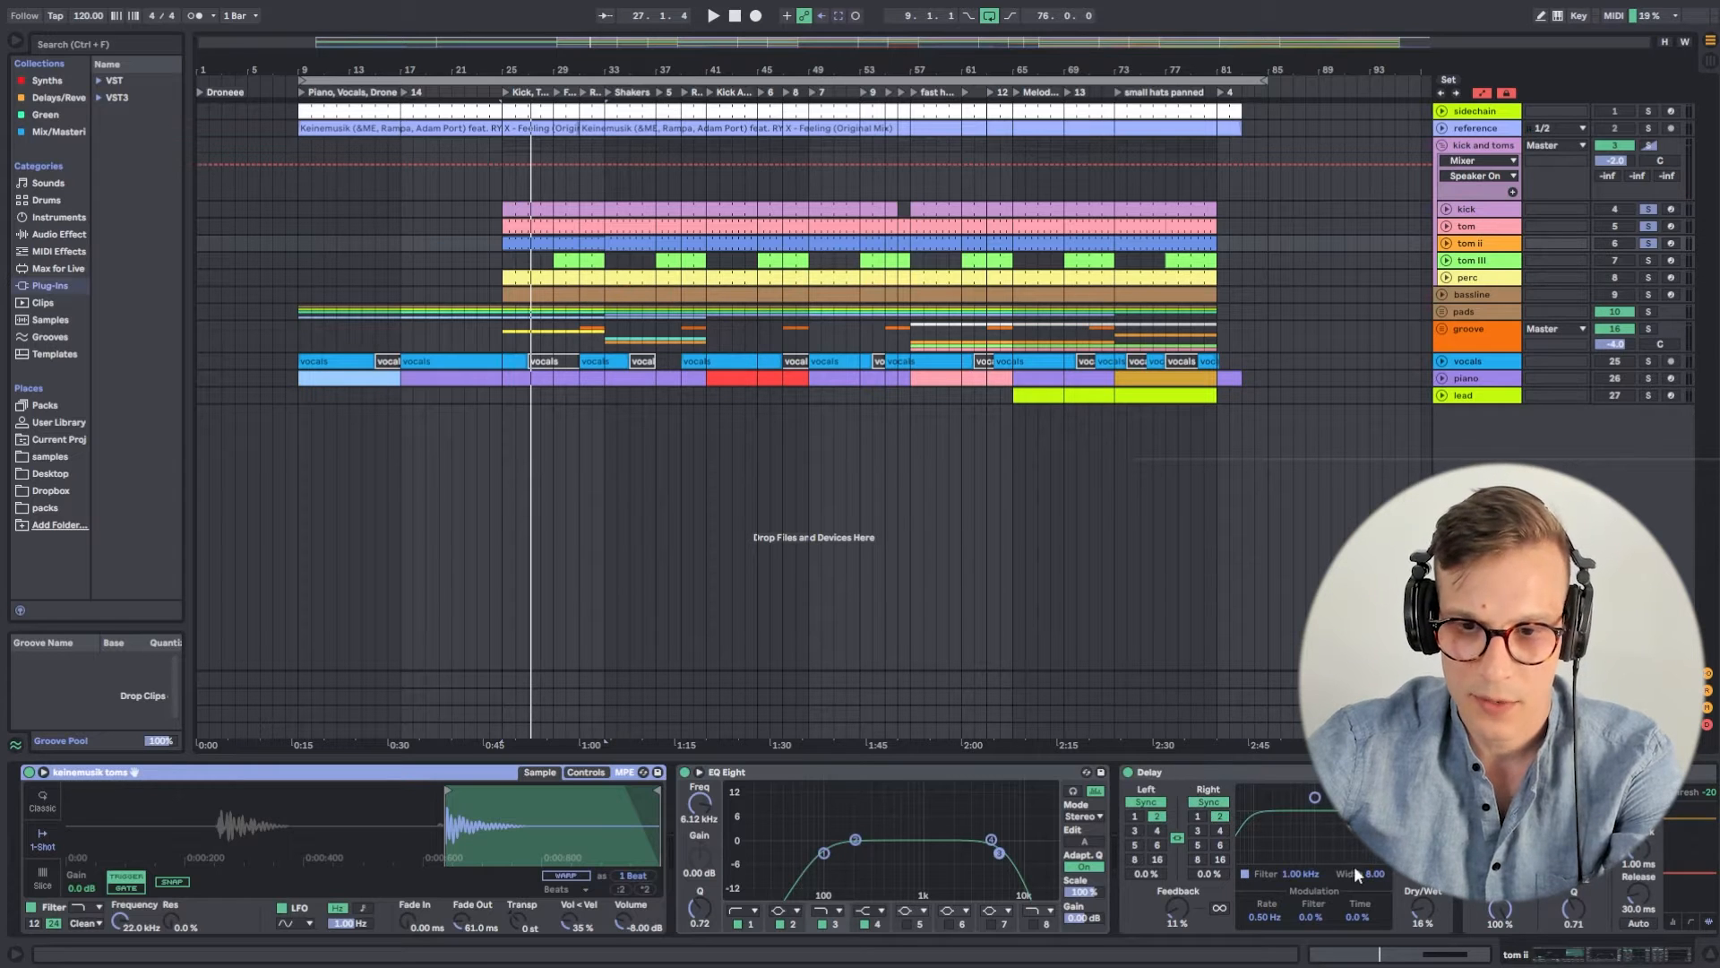
{"action": "scroll", "coordinate": [1344, 878], "scroll_direction": "right", "scroll_amount": 3}
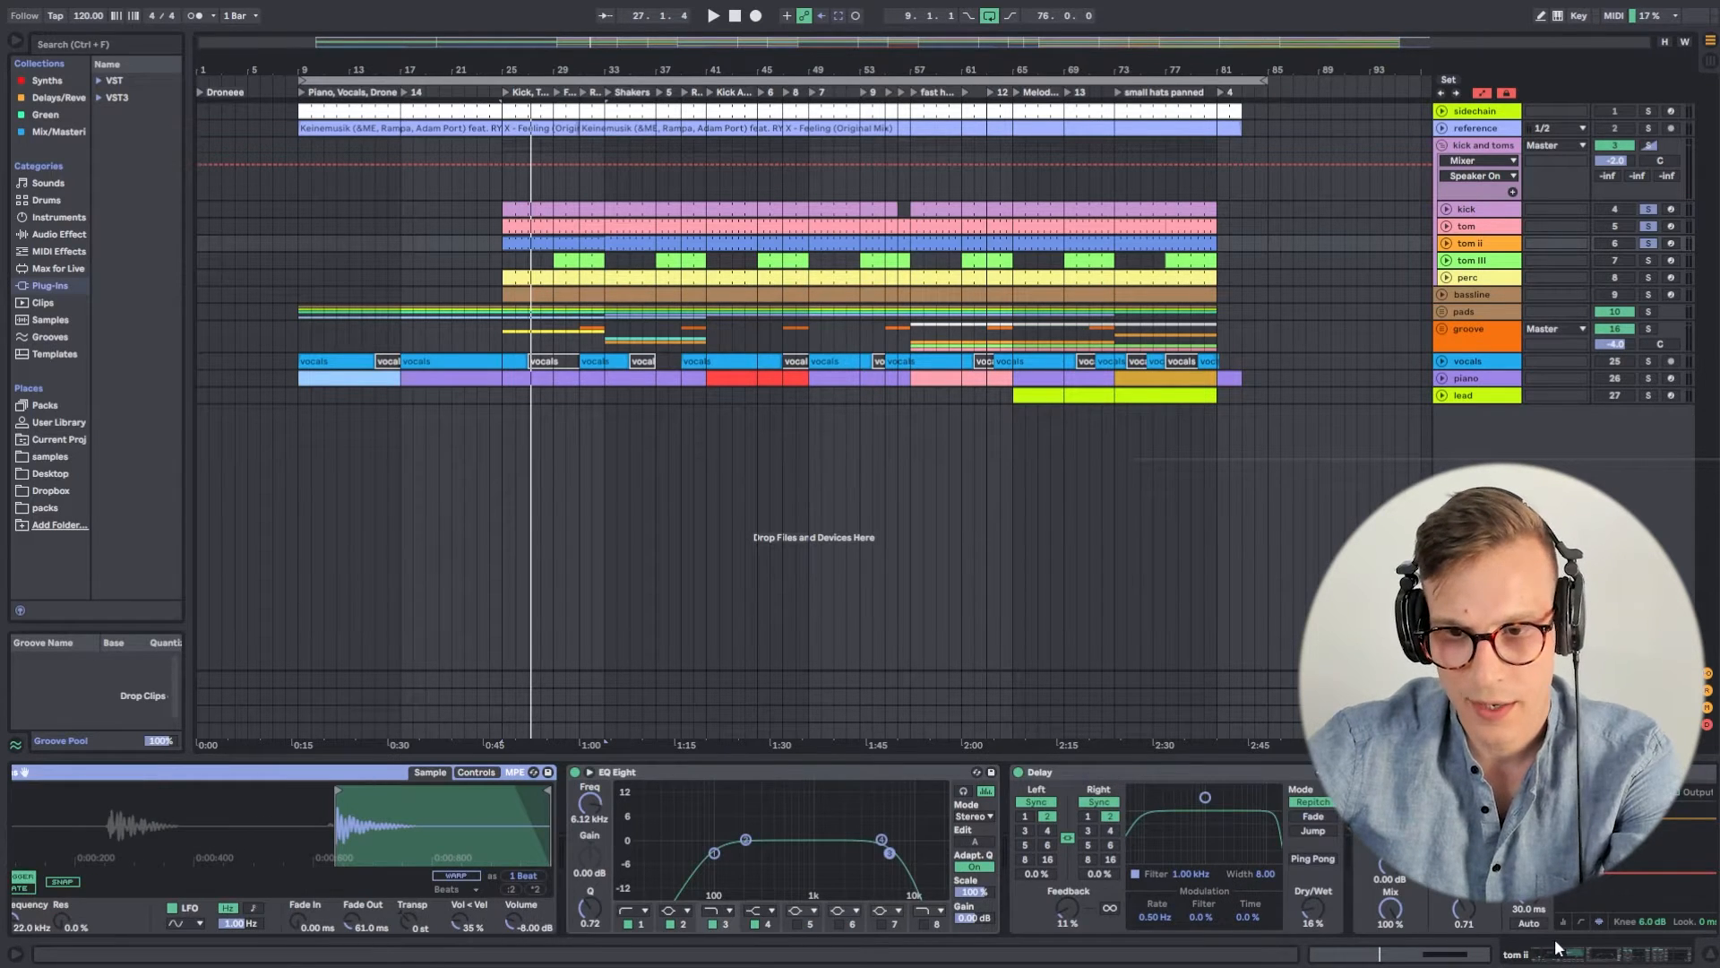
{"action": "left_click_drag", "start_coordinate": [1556, 947], "coordinate": [1640, 960]}
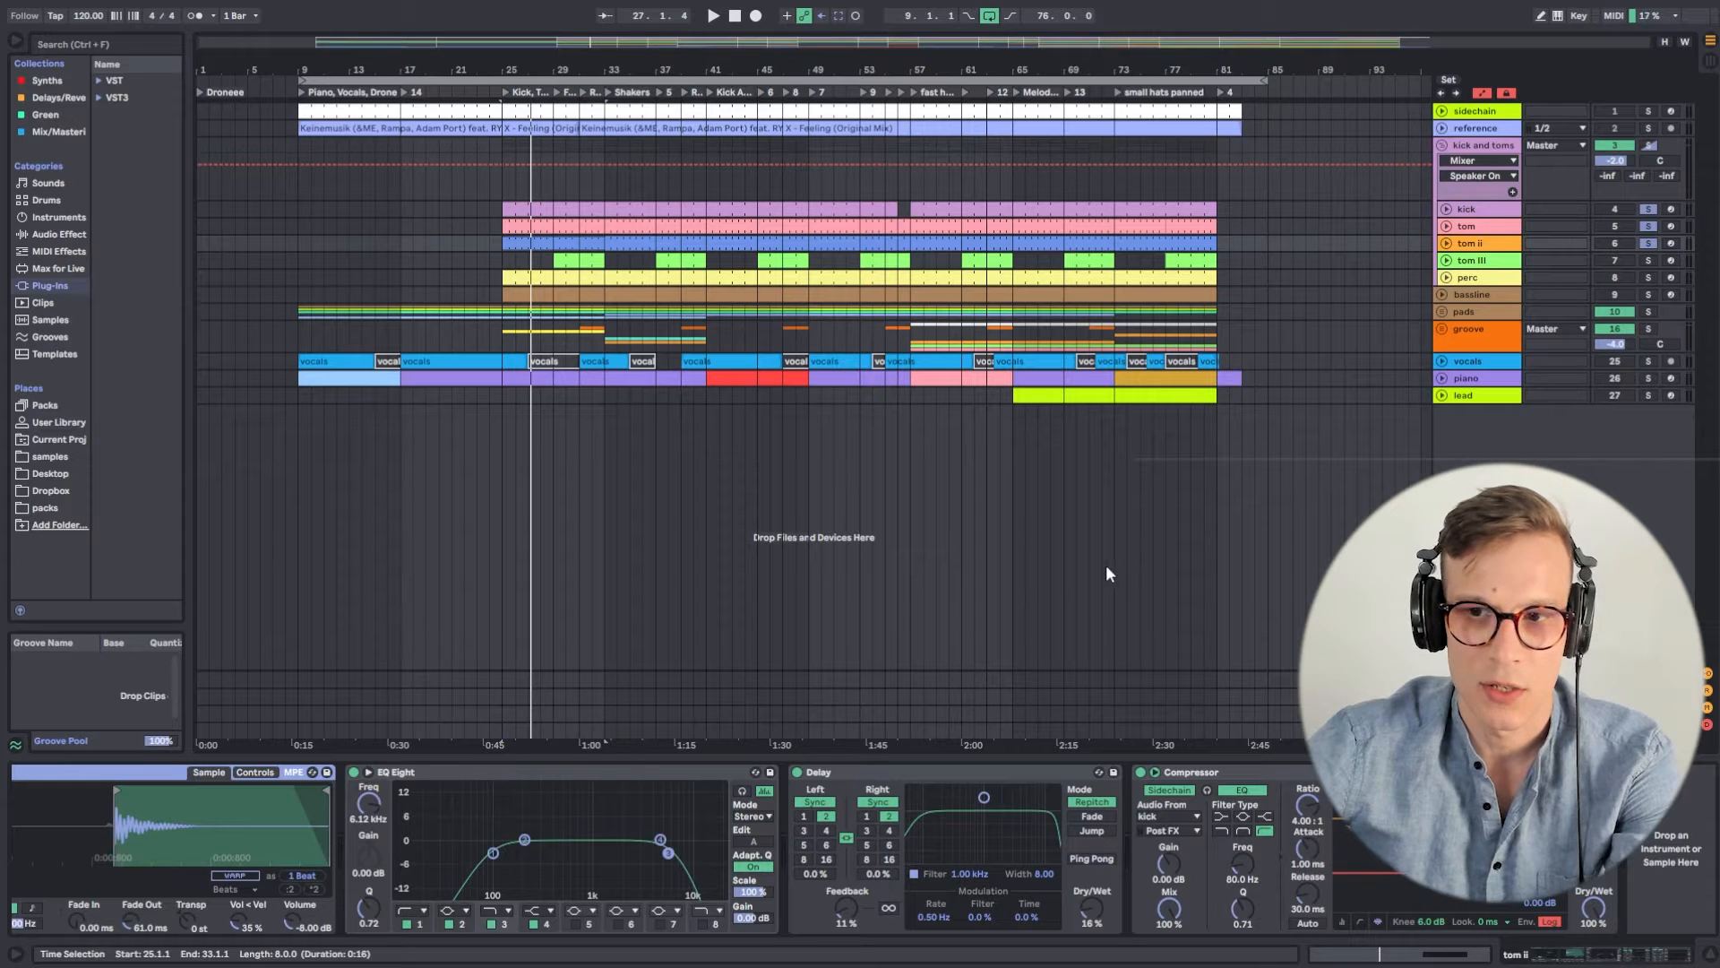
Solo only tom III, reveal its Tom 808 Mid sample in a widened browser and view its Simpler controls.
{"action": "left_click", "coordinate": [1648, 259]}
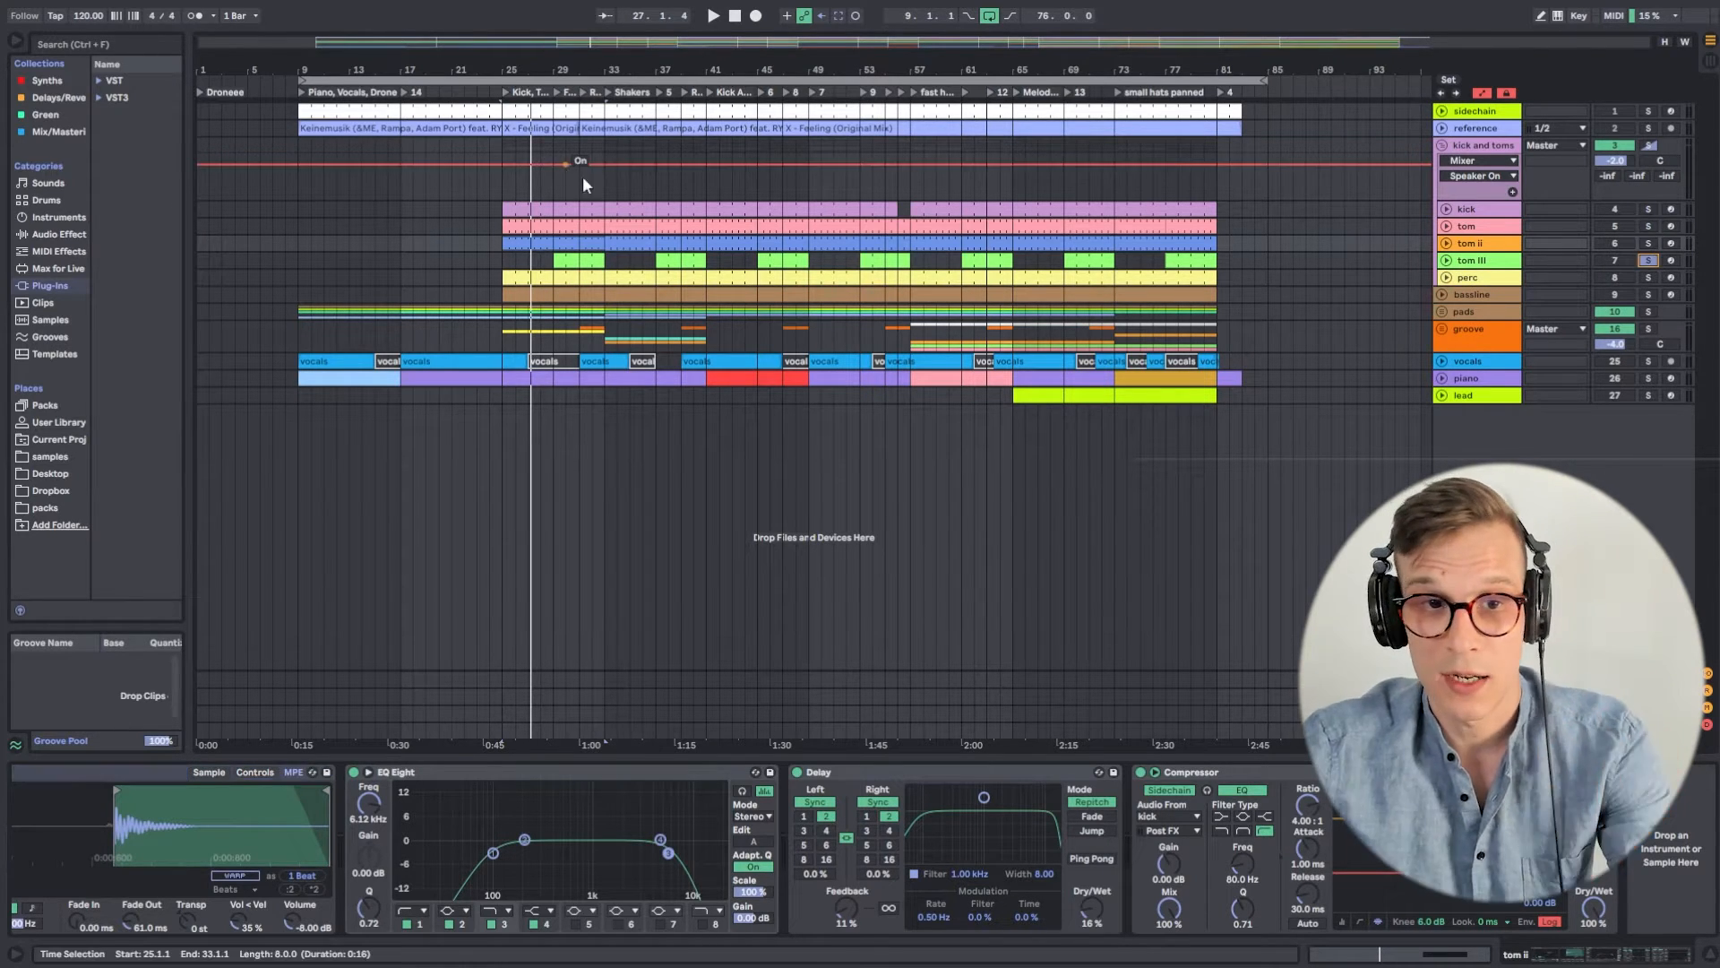
{"action": "left_click", "coordinate": [591, 261]}
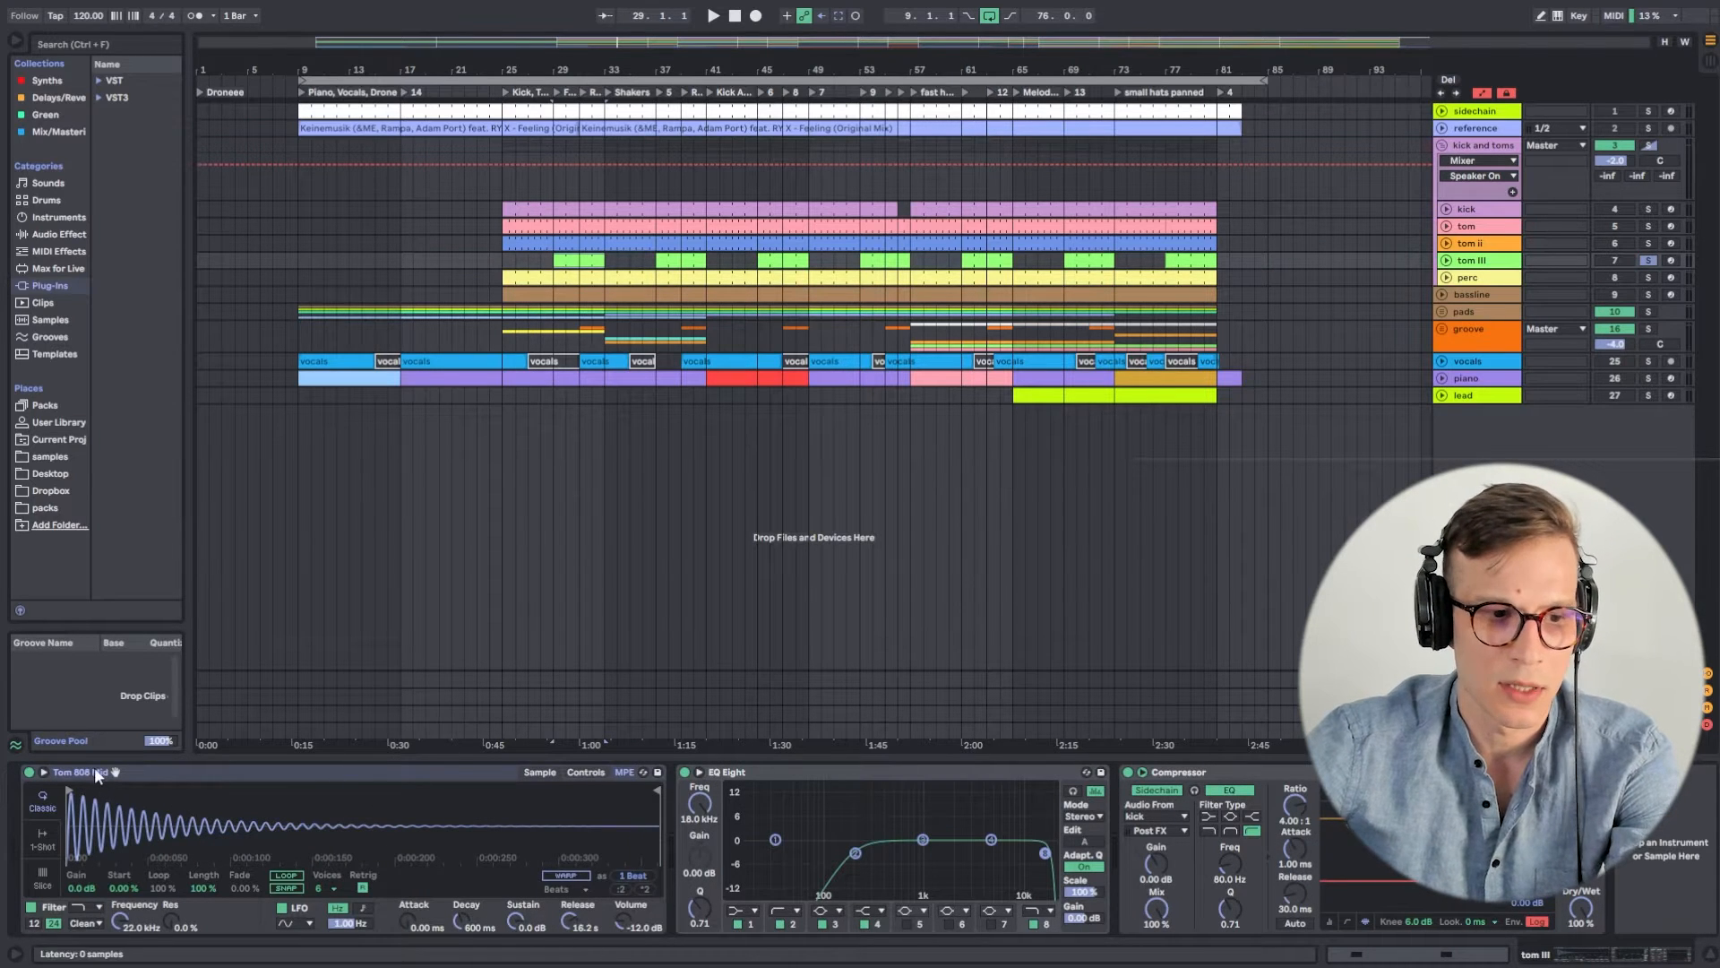
{"action": "right_click", "coordinate": [143, 826]}
{"action": "left_click", "coordinate": [178, 847]}
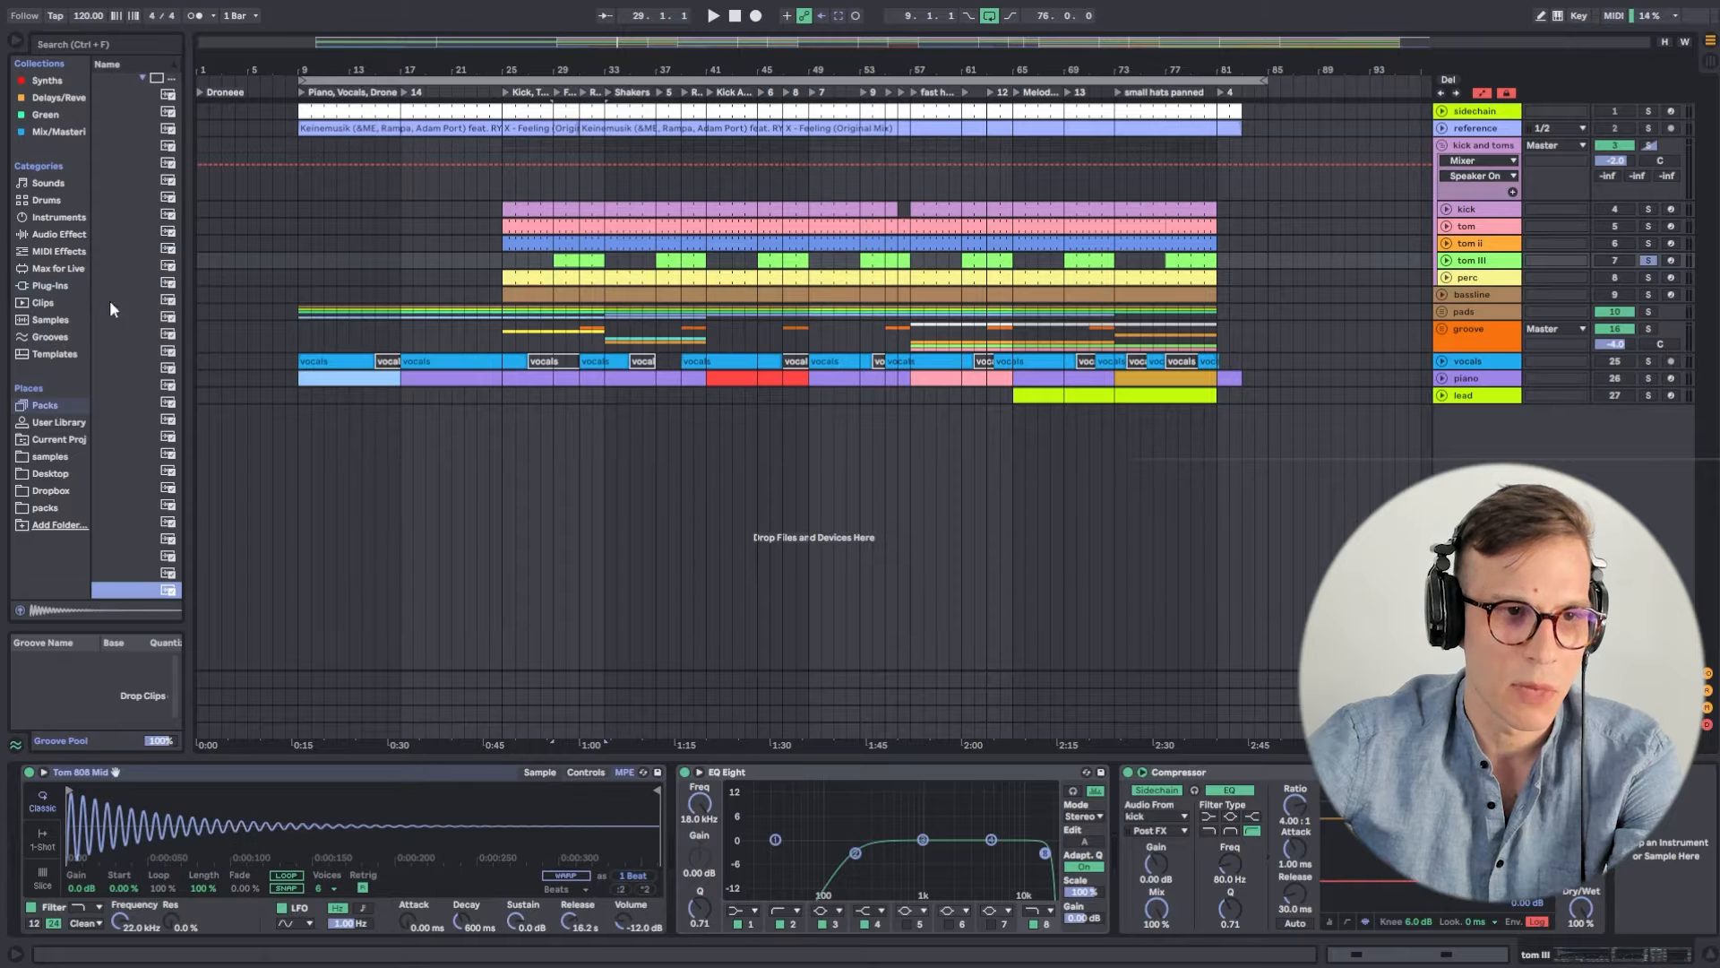
{"action": "left_click_drag", "start_coordinate": [187, 170], "coordinate": [376, 170]}
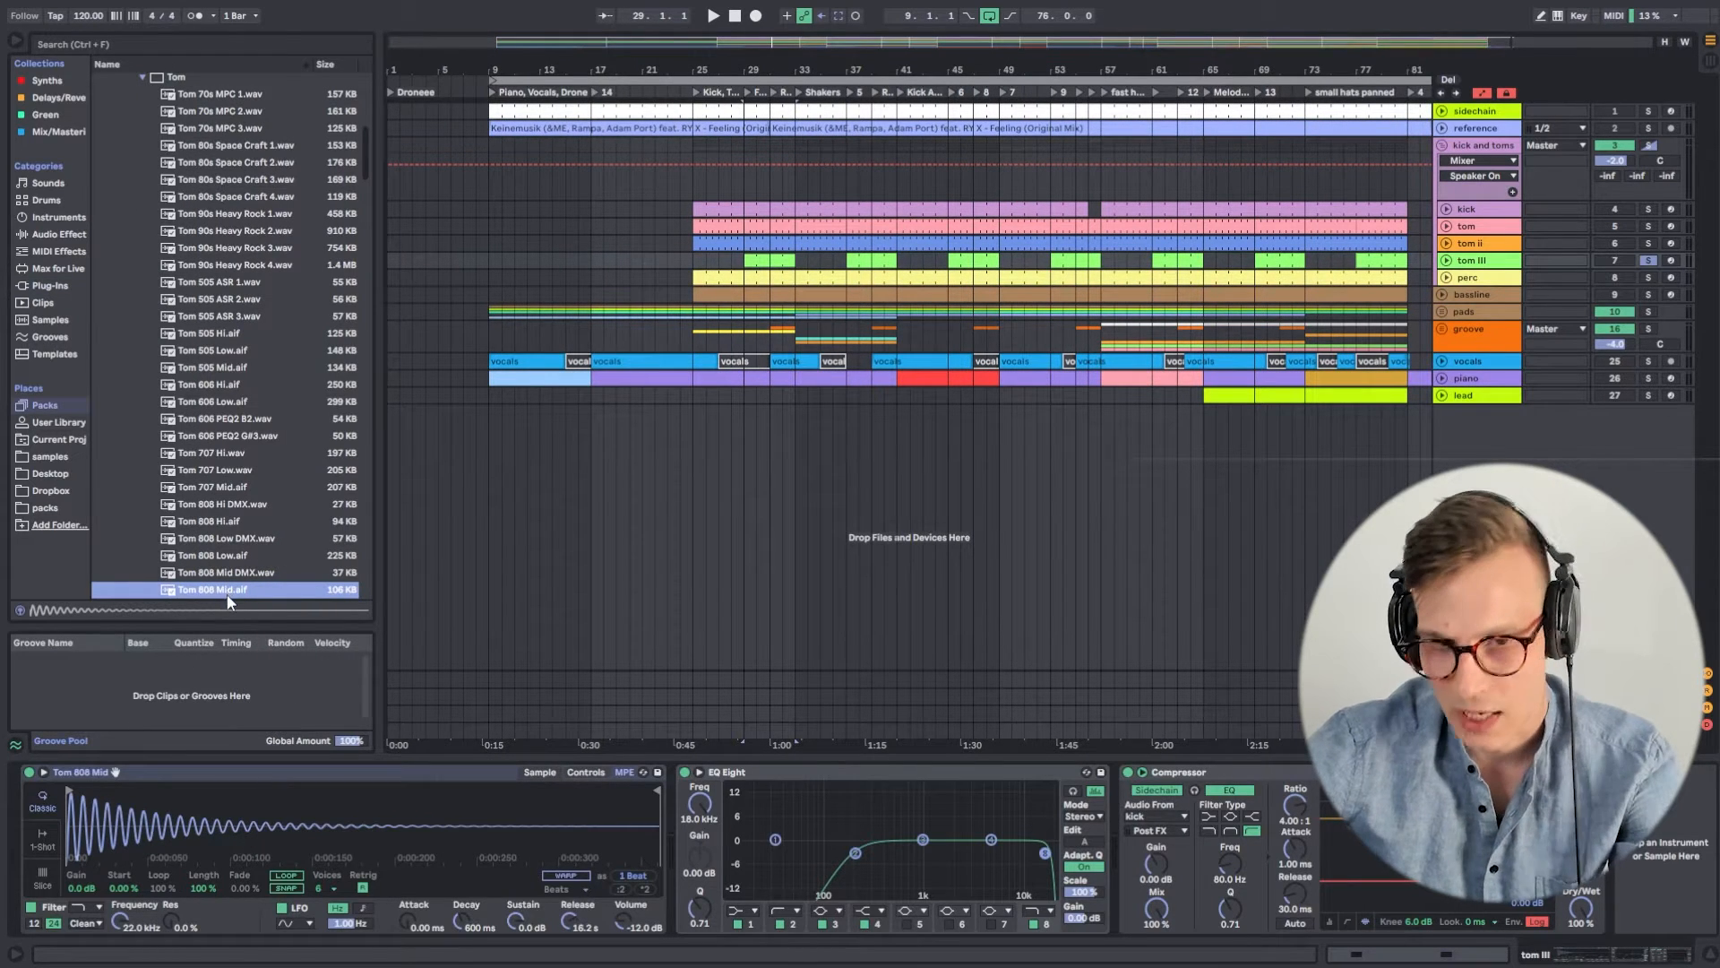
{"action": "left_click", "coordinate": [587, 772]}
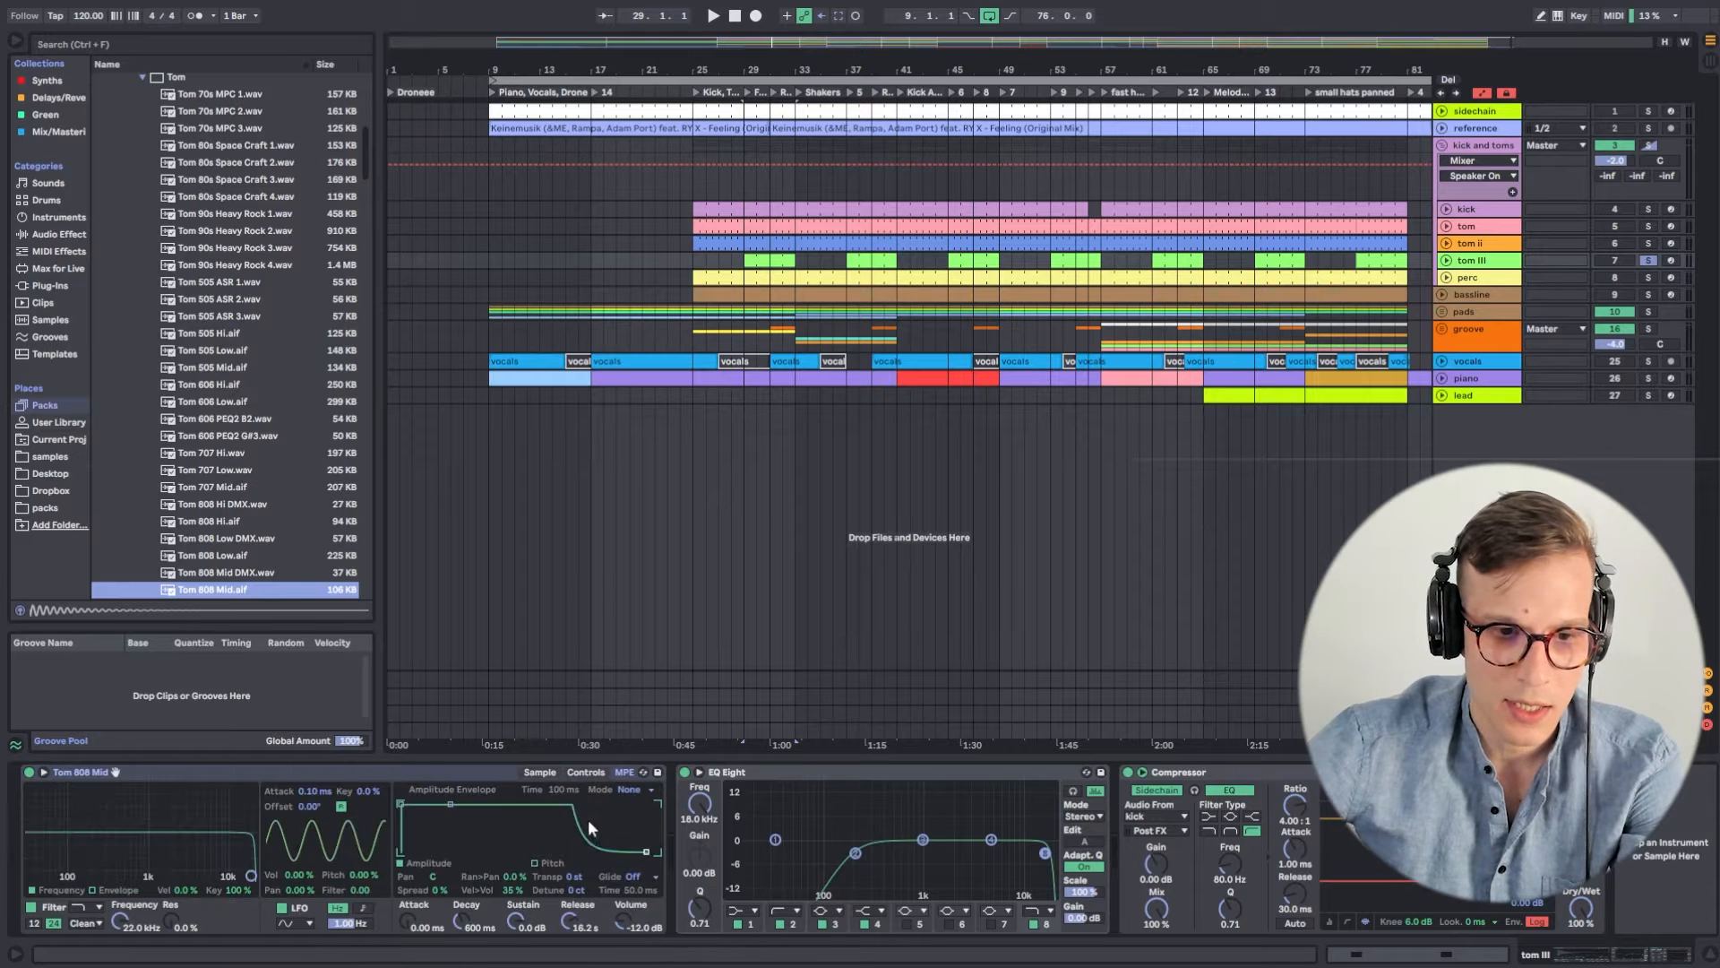
Inspect the notes of tom III's first clip and compare them with the tom ii clip.
{"action": "double_click", "coordinate": [760, 264]}
{"action": "left_click_drag", "start_coordinate": [350, 570], "coordinate": [351, 668]}
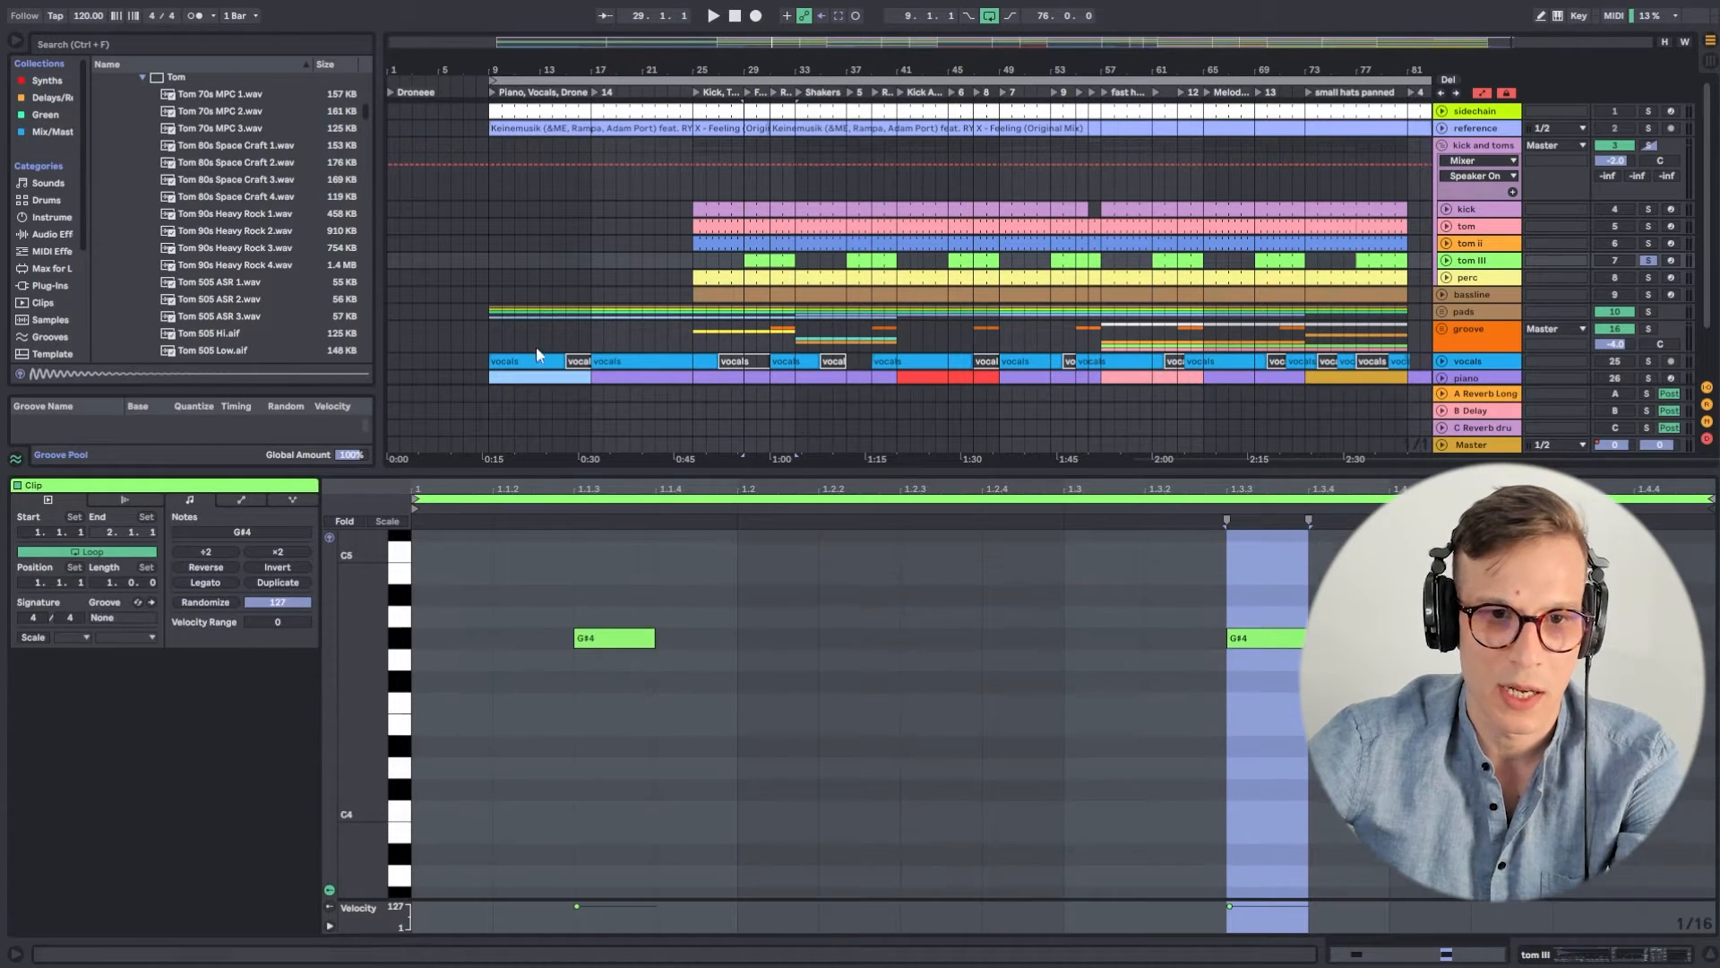
{"action": "left_click", "coordinate": [756, 240]}
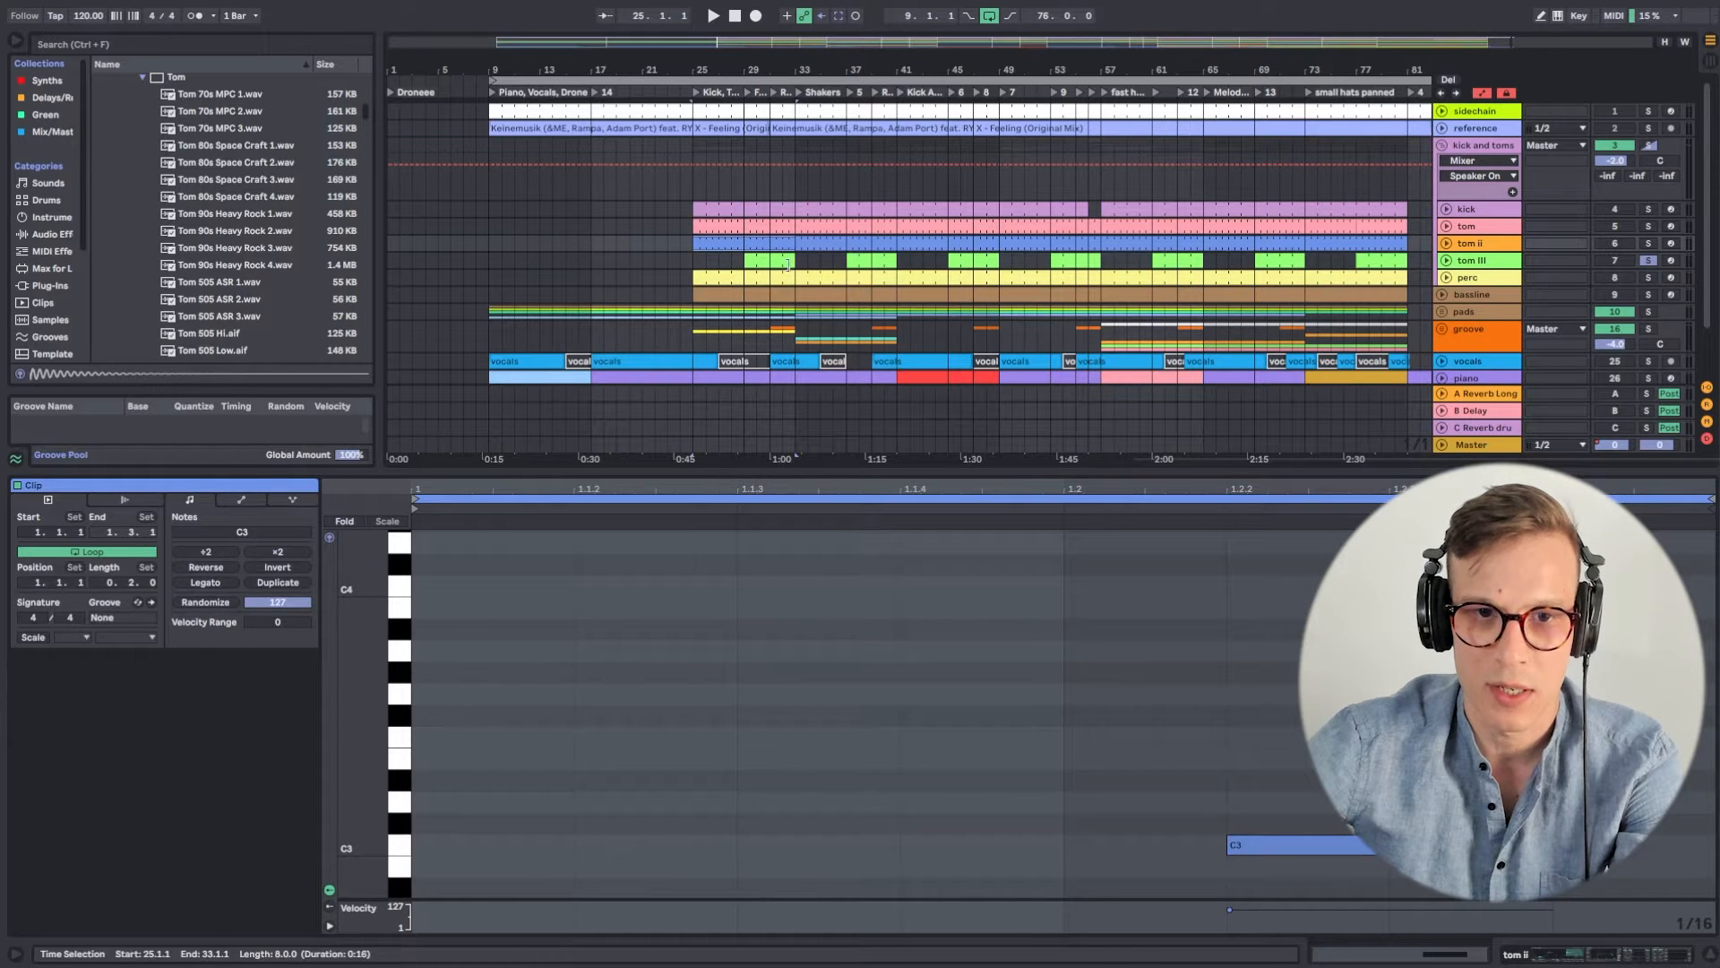
{"action": "left_click", "coordinate": [788, 264]}
{"action": "left_click", "coordinate": [595, 640]}
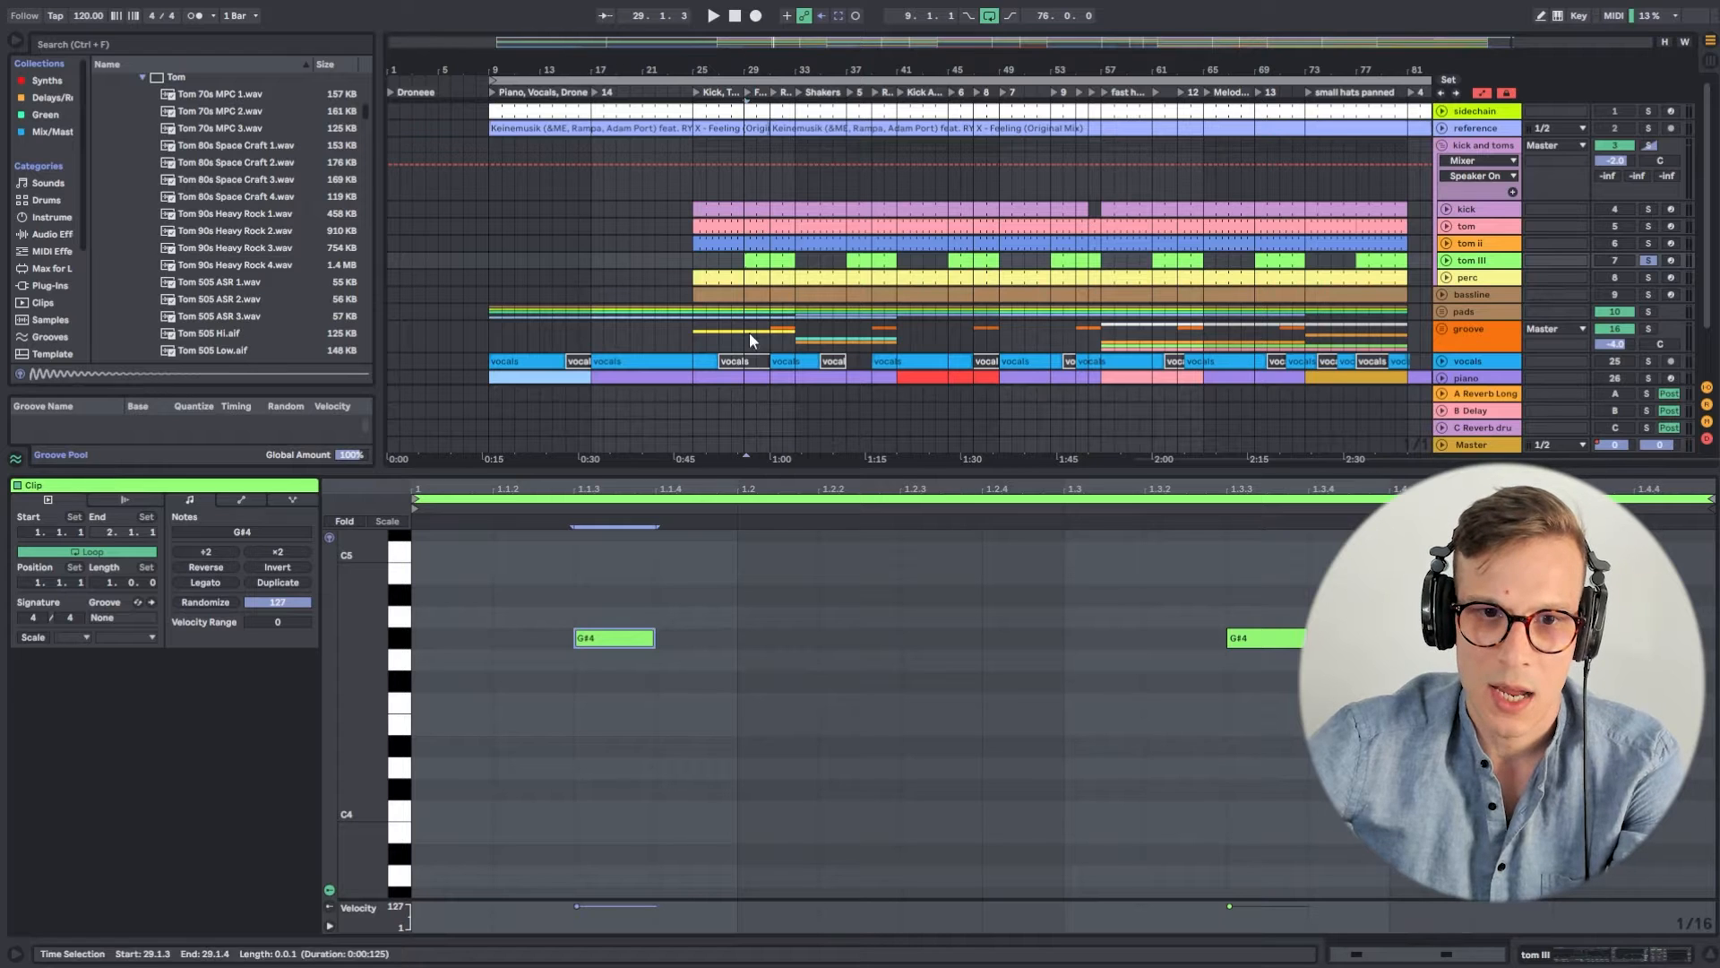
View the tom clip's notes together with tom III's and inspect the tom track's effects through the Delay.
{"action": "left_click", "coordinate": [779, 227], "text": "ctrl"}
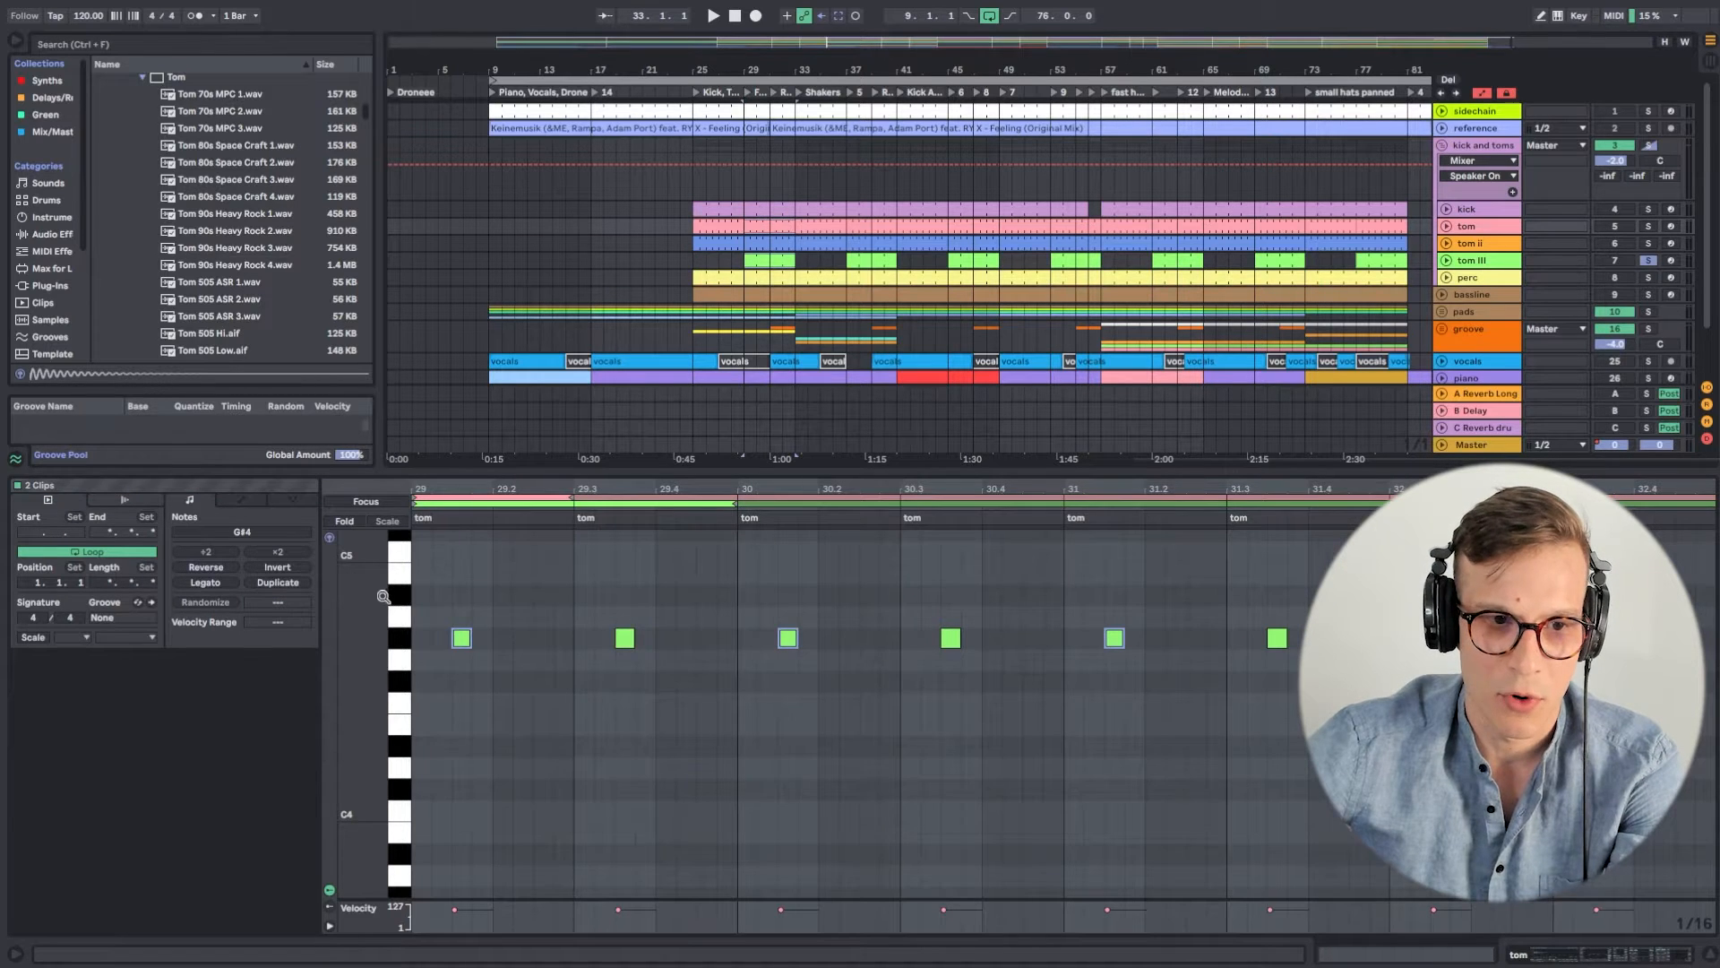
{"action": "left_click_drag", "start_coordinate": [387, 595], "coordinate": [398, 762]}
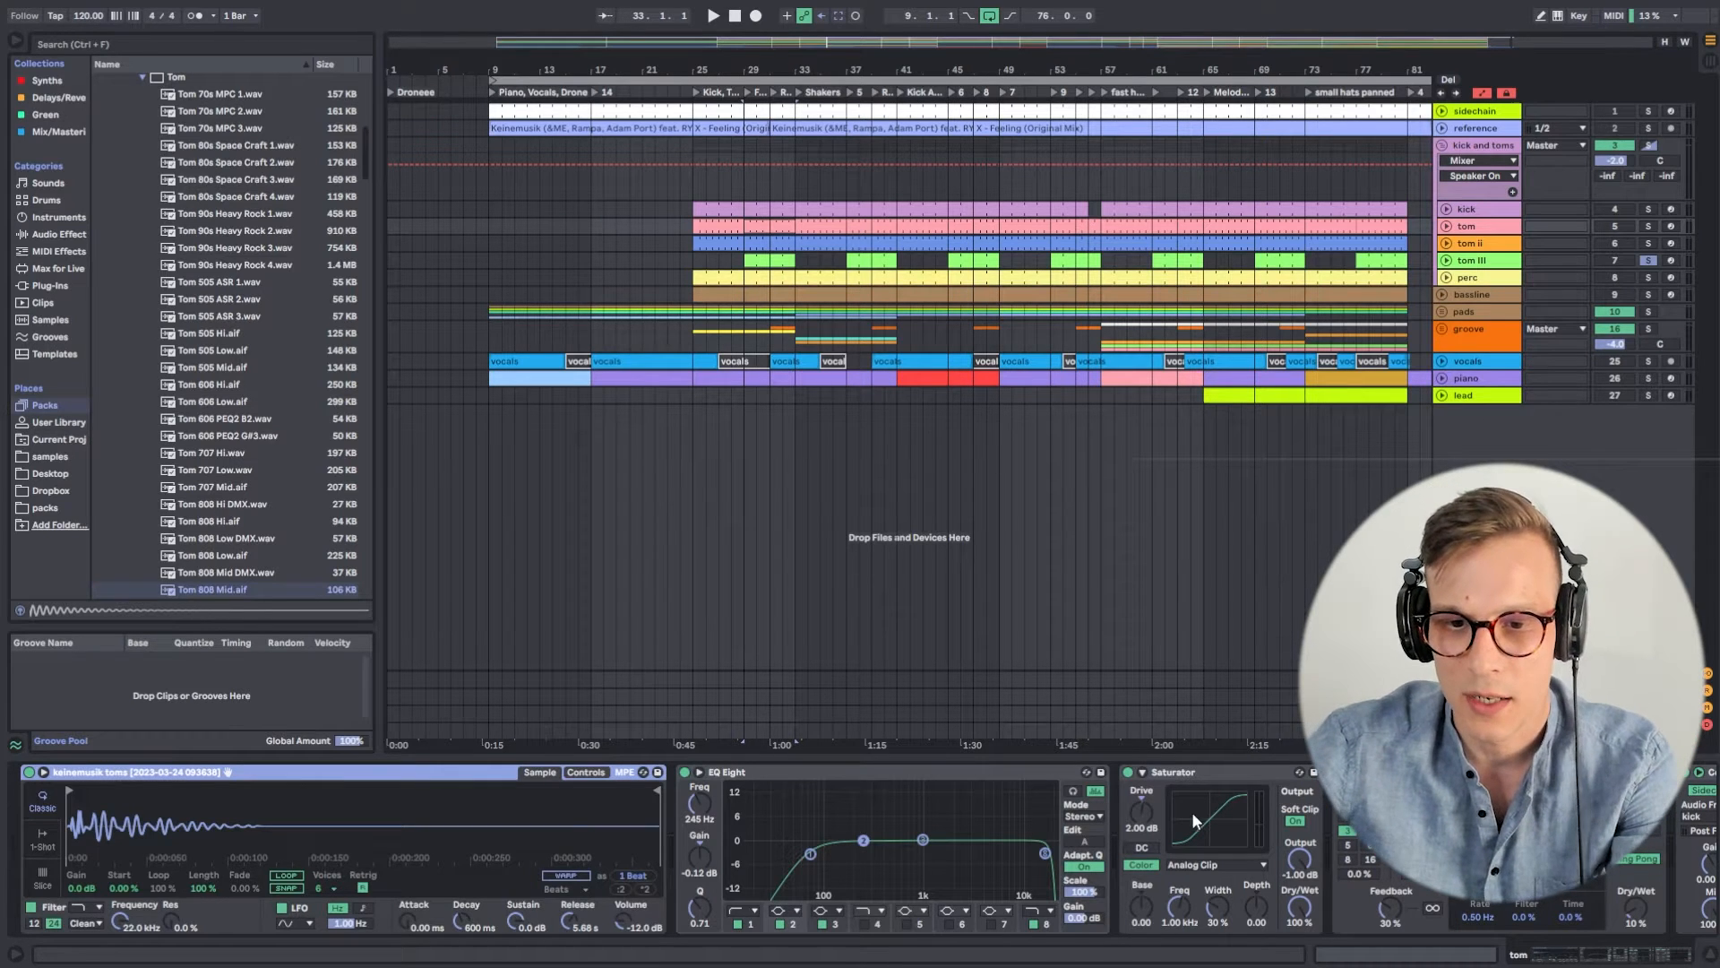
{"action": "left_click", "coordinate": [1176, 772]}
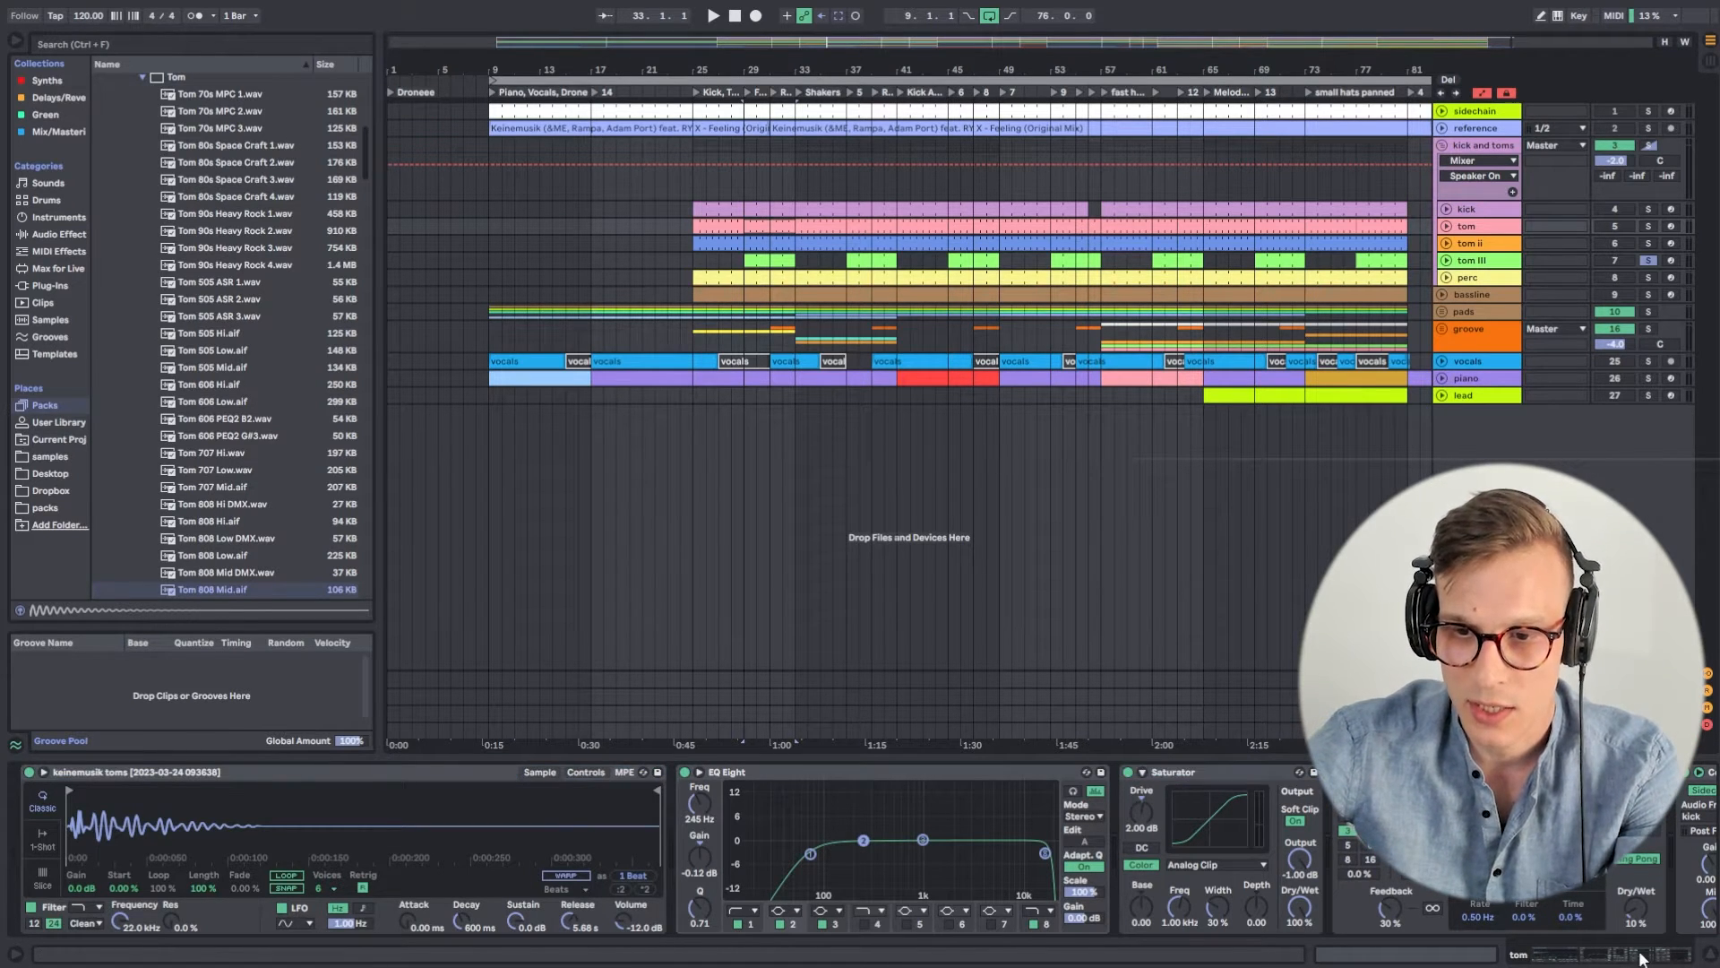
{"action": "left_click_drag", "start_coordinate": [1642, 959], "coordinate": [1673, 957]}
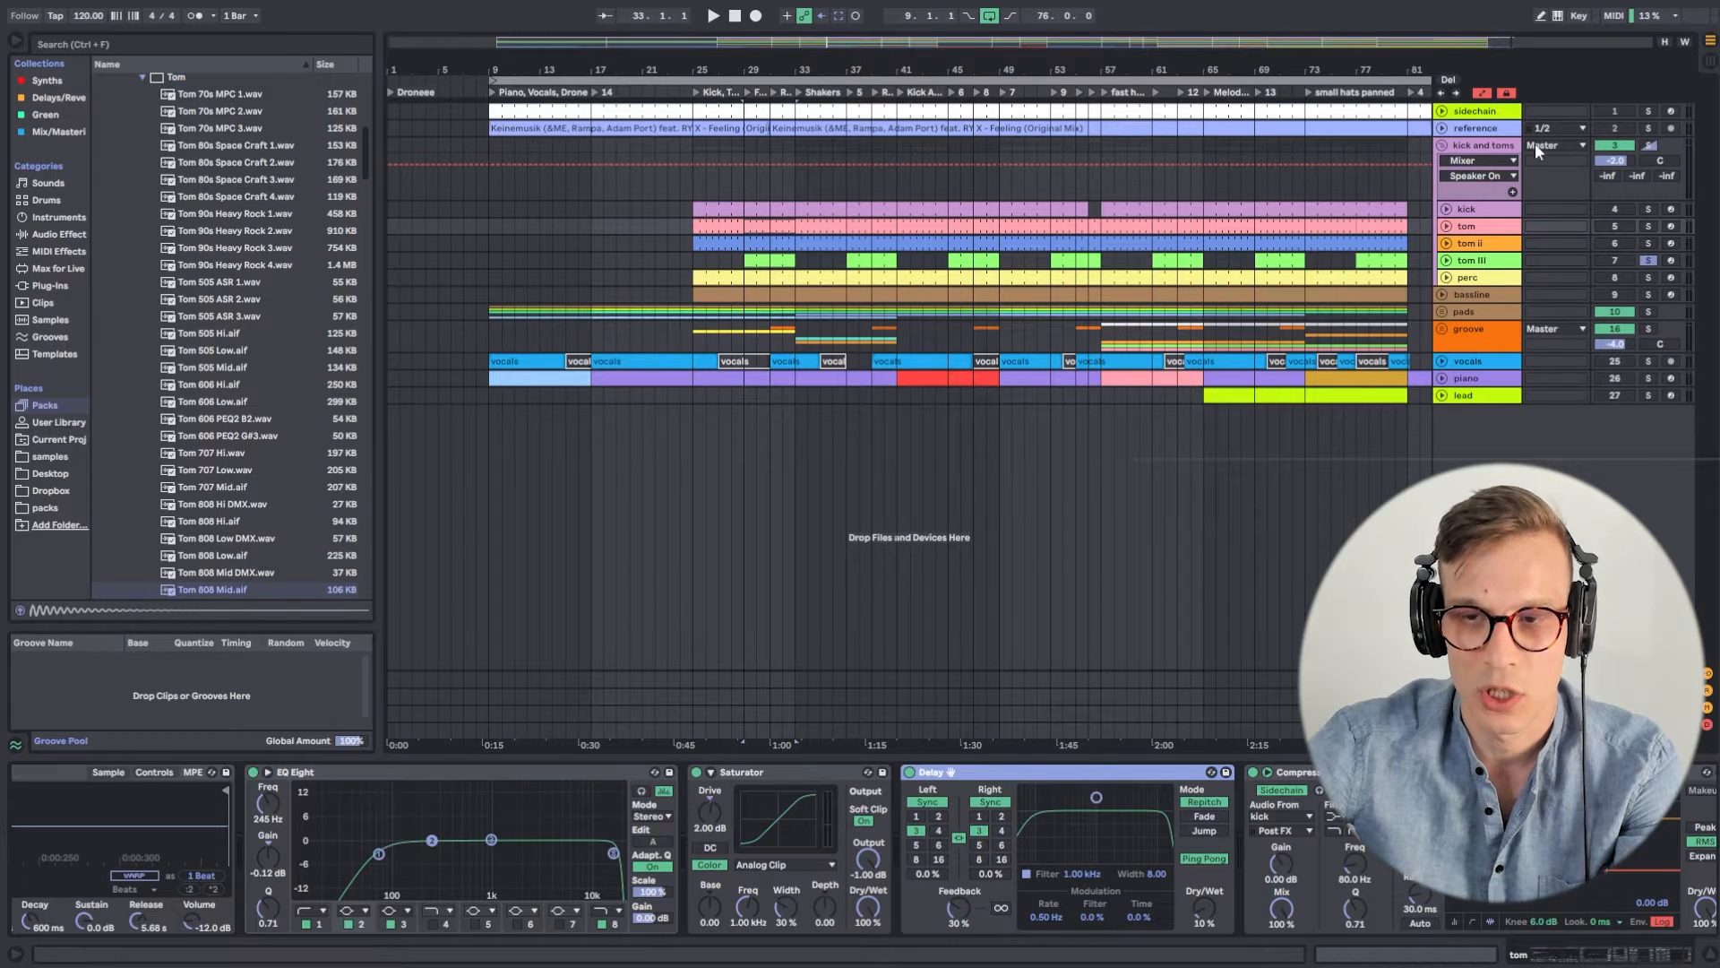
Solo kick, tom and tom ii along with tom III and play all four together.
{"action": "left_click", "coordinate": [1648, 242]}
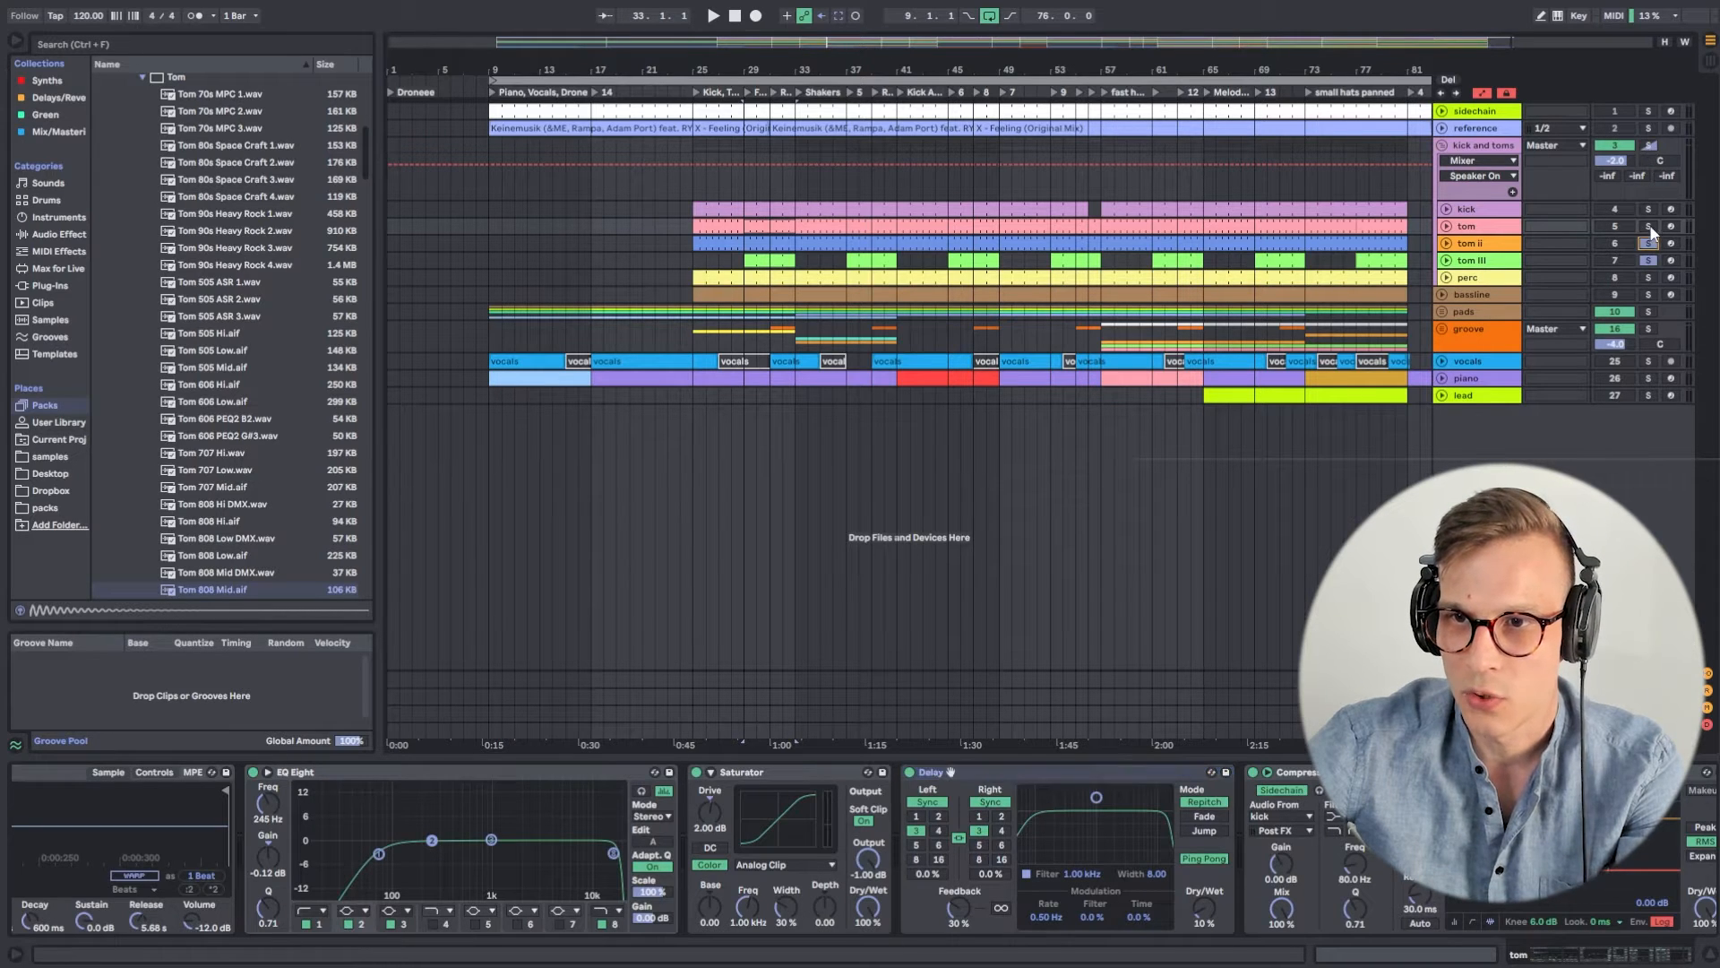
{"action": "left_click", "coordinate": [1648, 209]}
{"action": "key", "text": "space"}
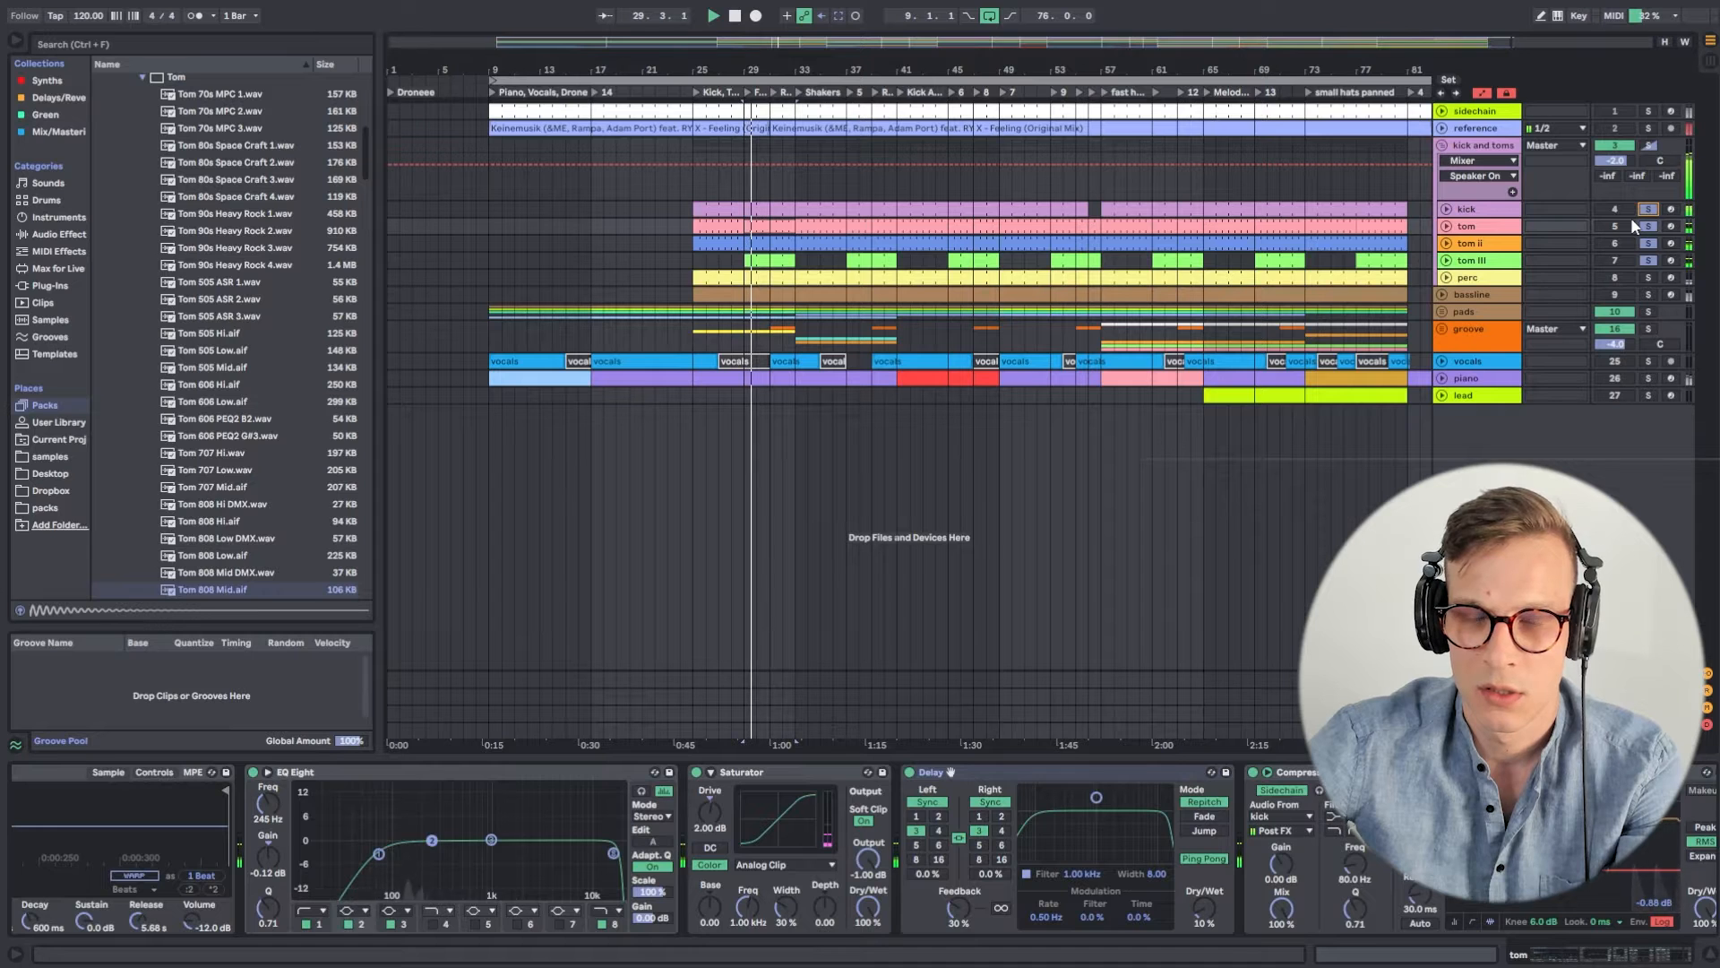
Unfold tom III and play from the "Kick, Toms" locator, comparing the group without and with tom III soloed.
{"action": "left_click", "coordinate": [1648, 260]}
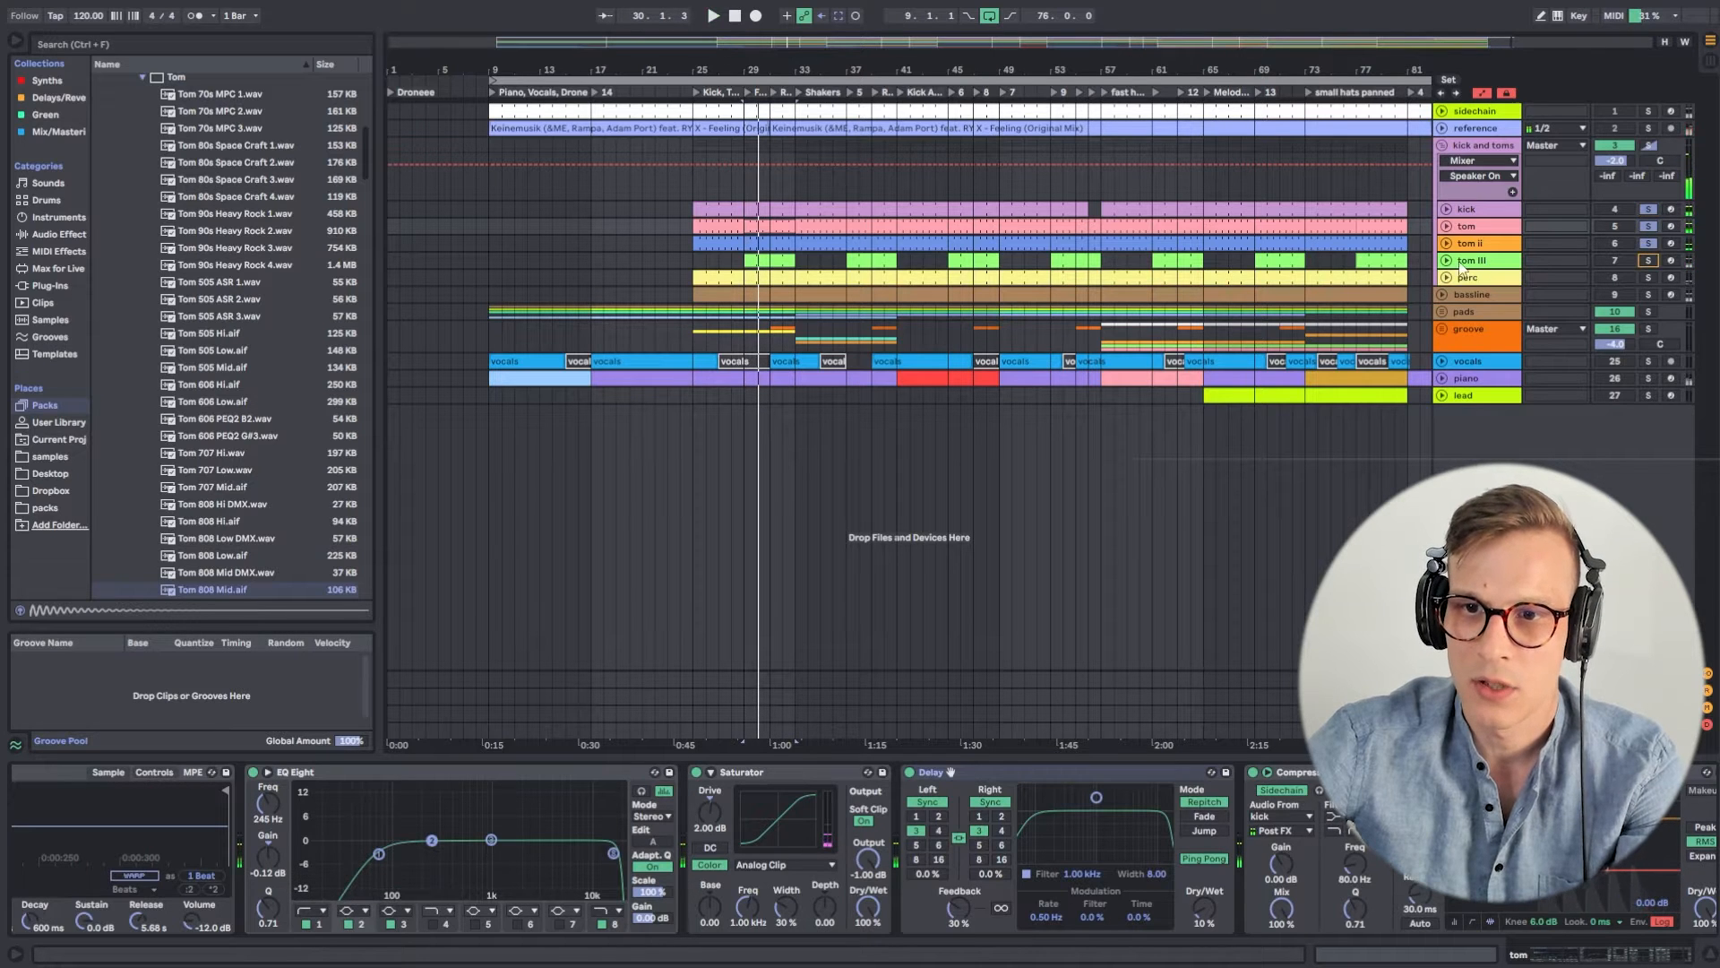
{"action": "left_click", "coordinate": [1448, 261]}
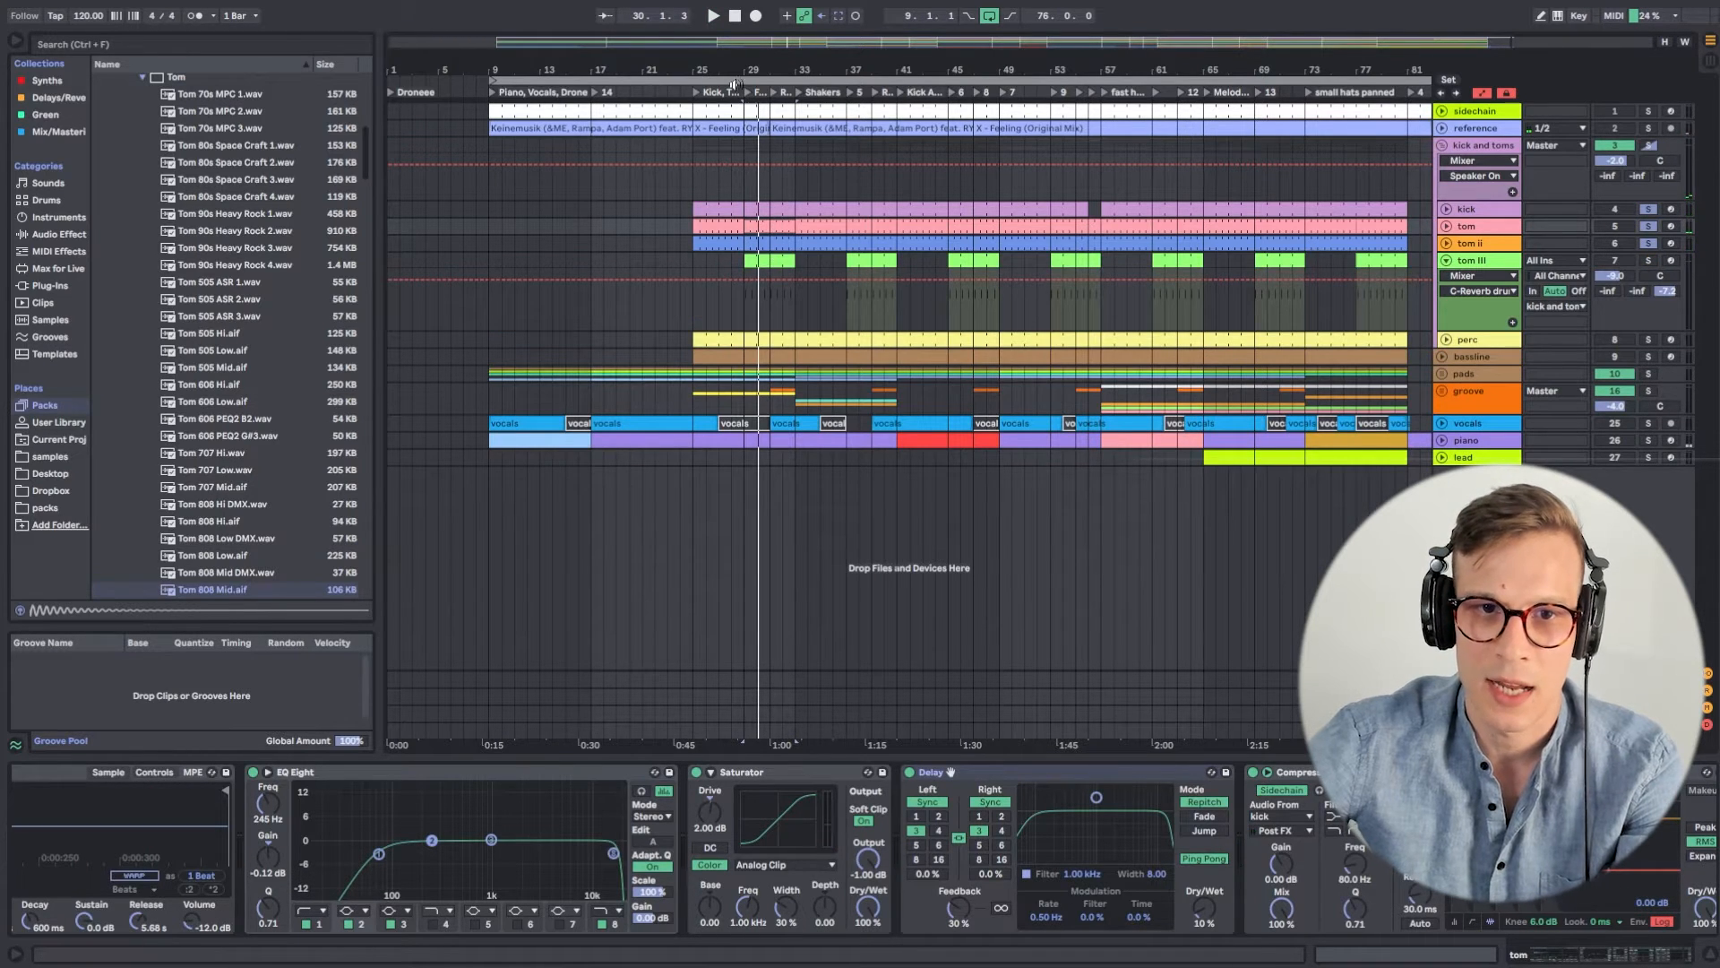
{"action": "key", "text": "plus"}
{"action": "key", "text": "plus"}
{"action": "left_click", "coordinate": [853, 149]}
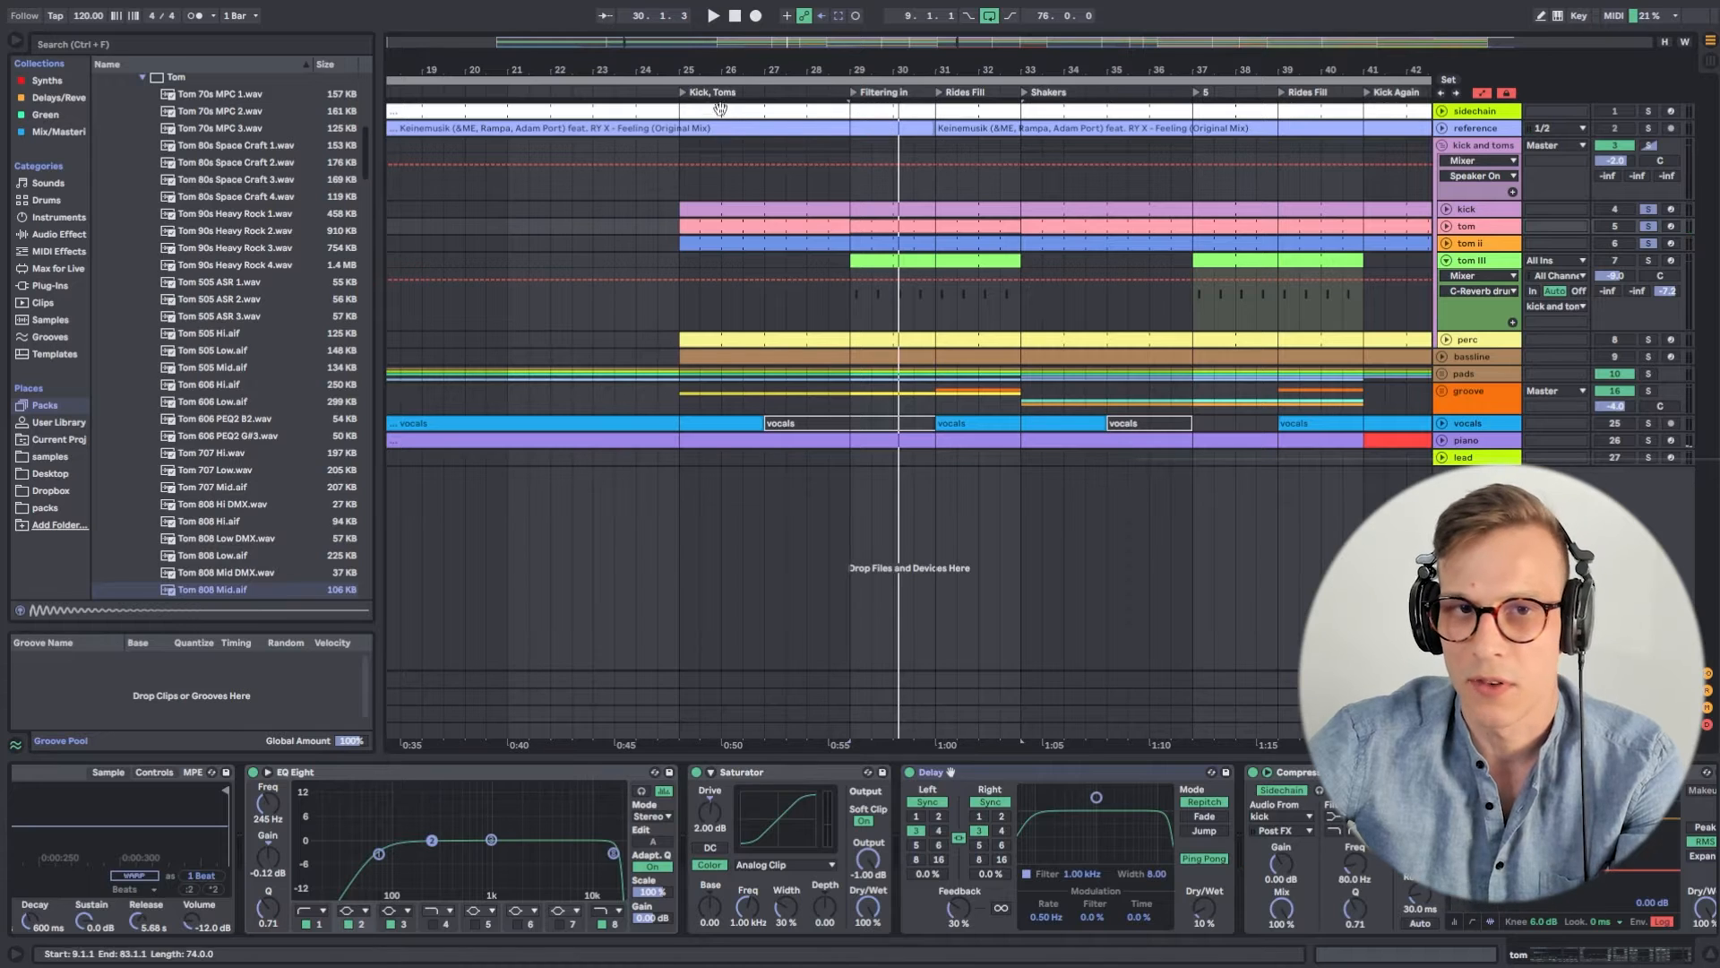
{"action": "left_click", "coordinate": [692, 94]}
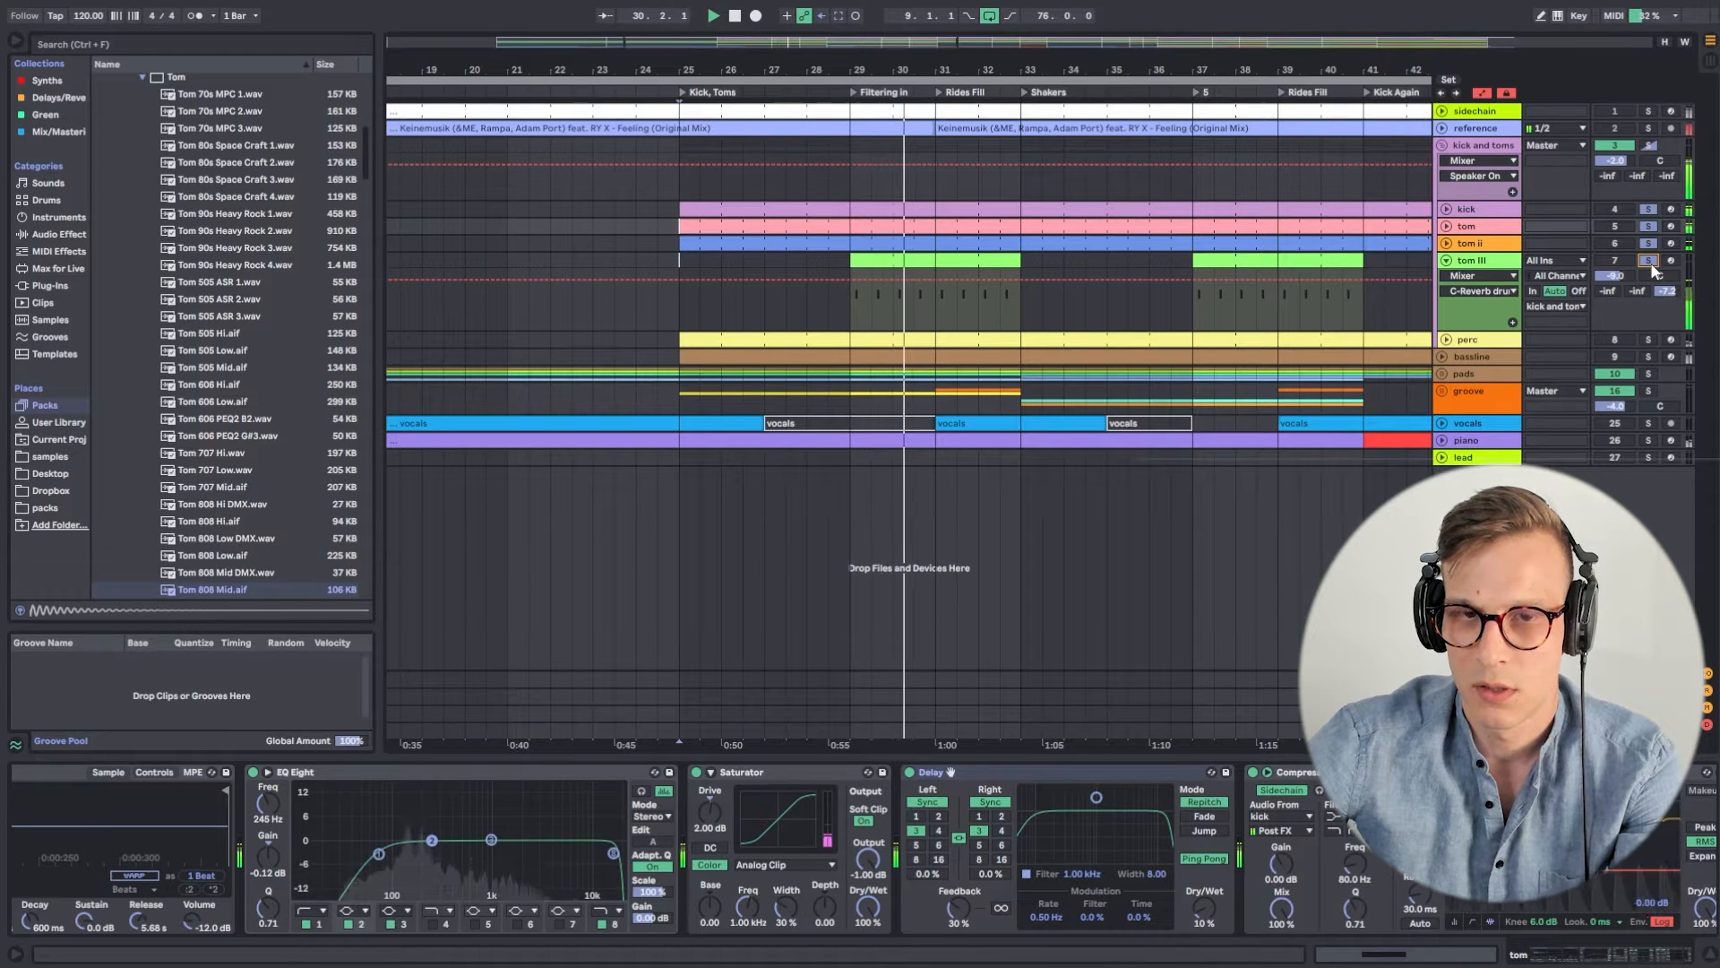
{"action": "key", "text": "space"}
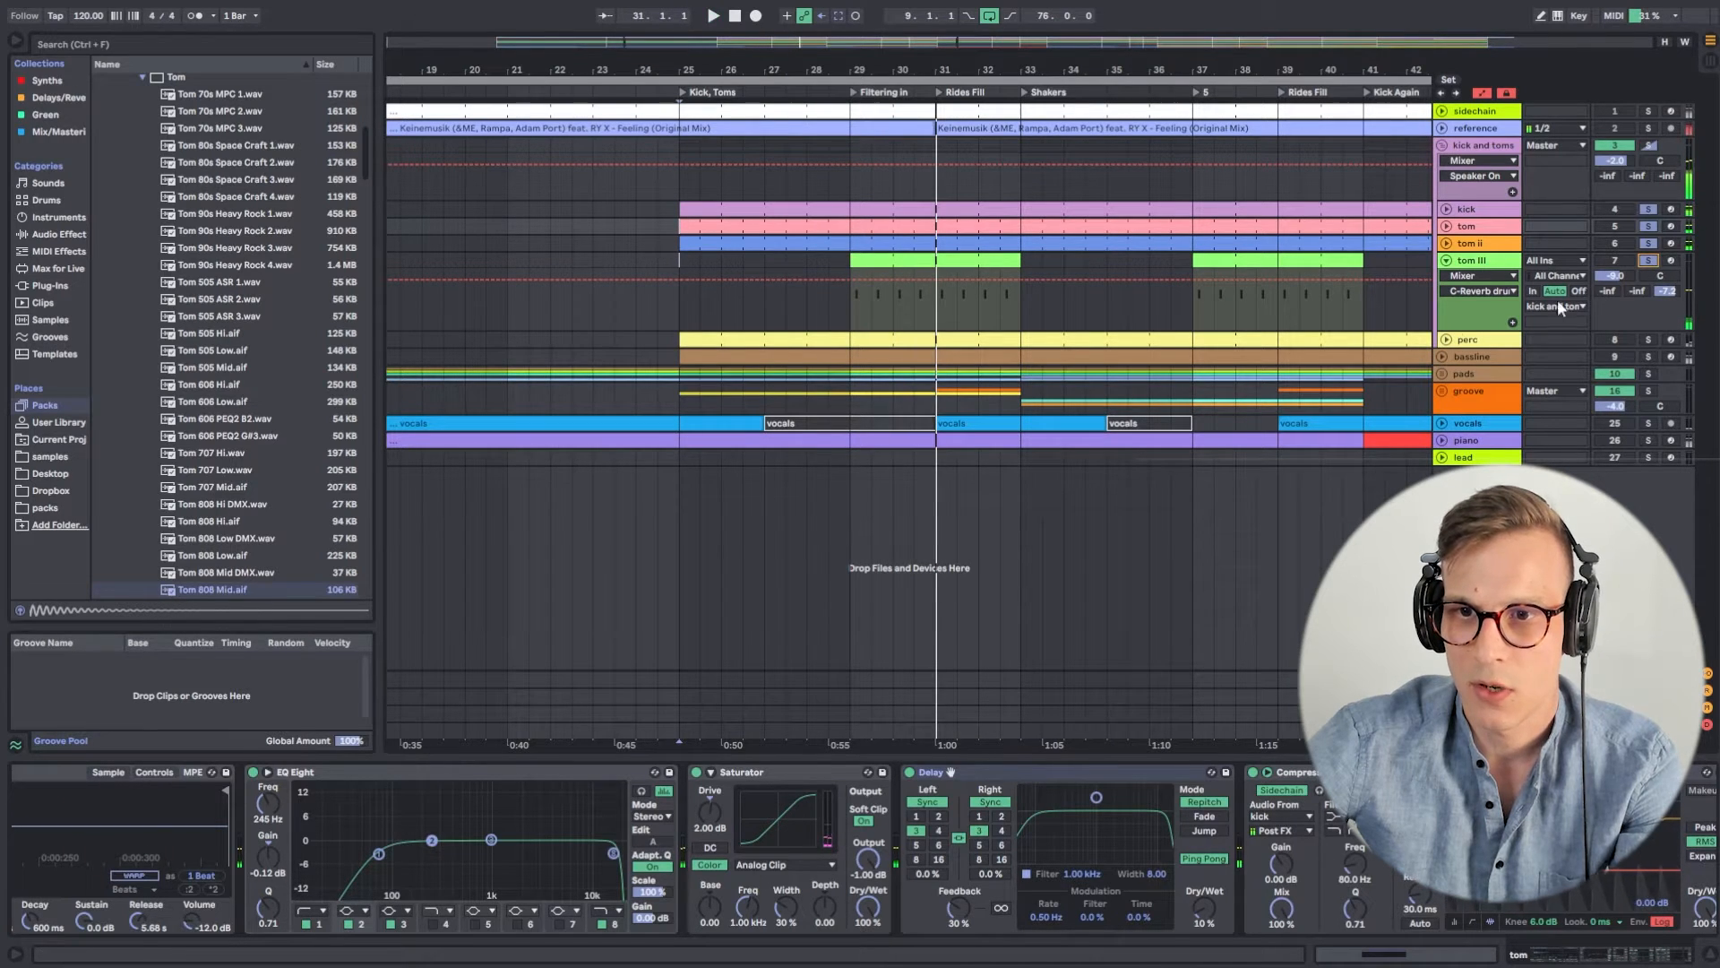
Unfold the perc track and solo it on its own.
{"action": "left_click", "coordinate": [1446, 340]}
{"action": "left_click", "coordinate": [1648, 339]}
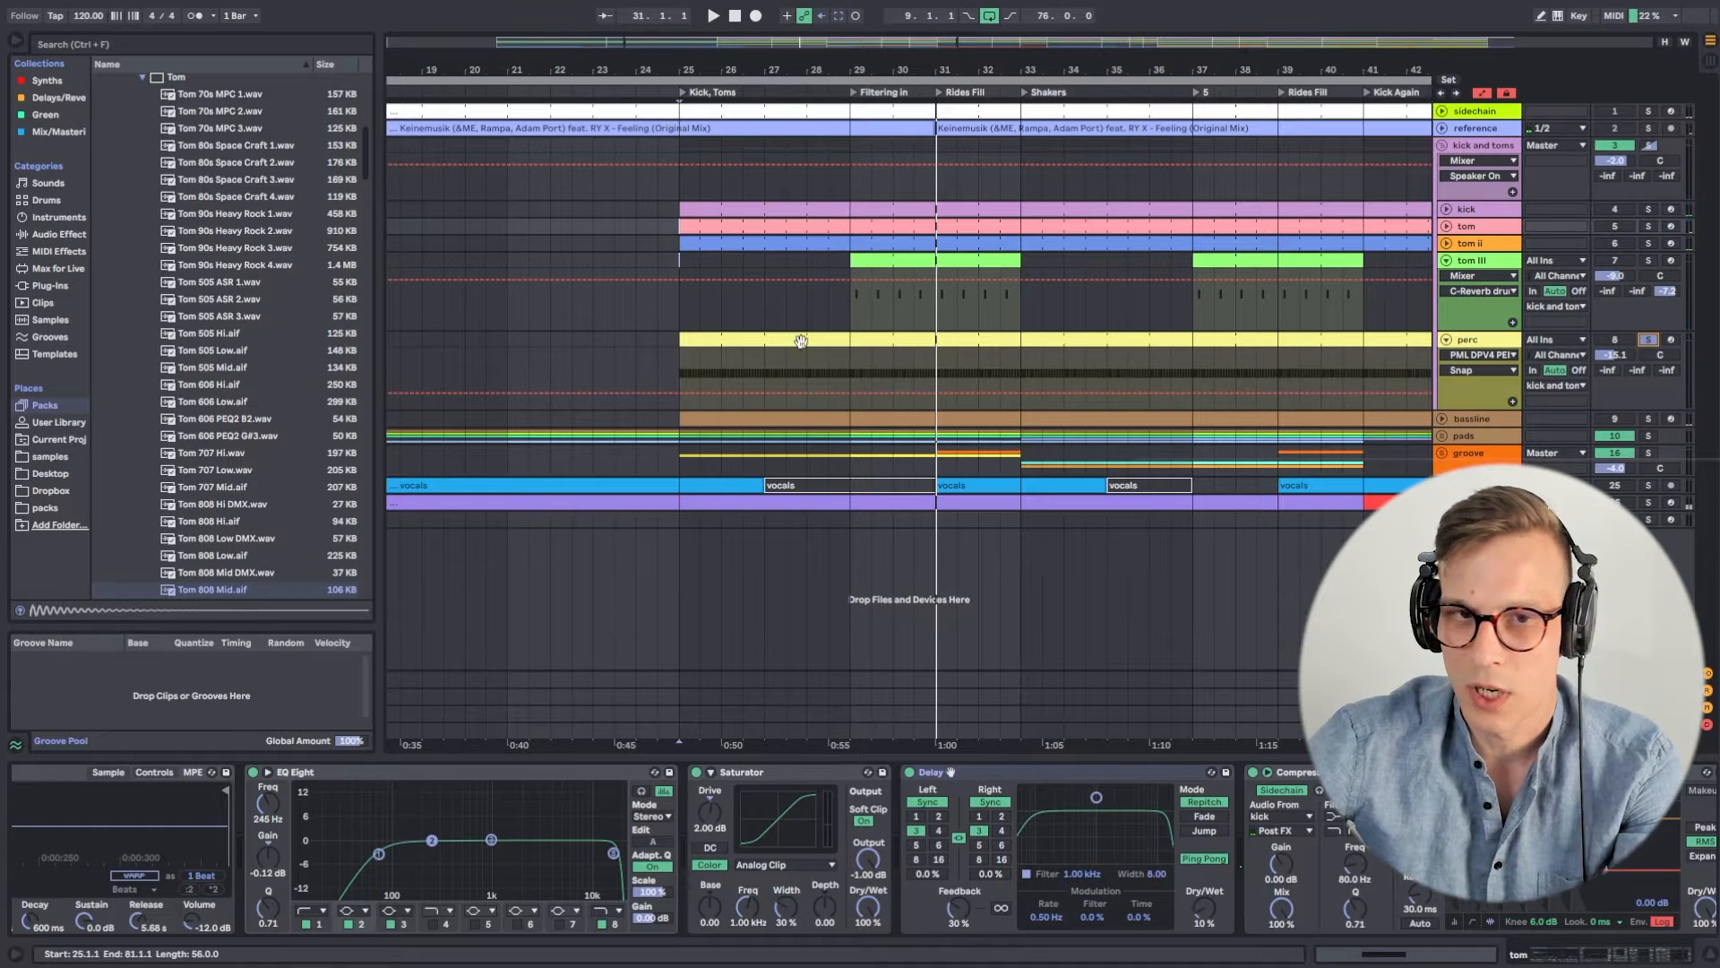
Play the perc track in solo from bar 25 and open its clip's notes.
{"action": "left_click", "coordinate": [798, 338]}
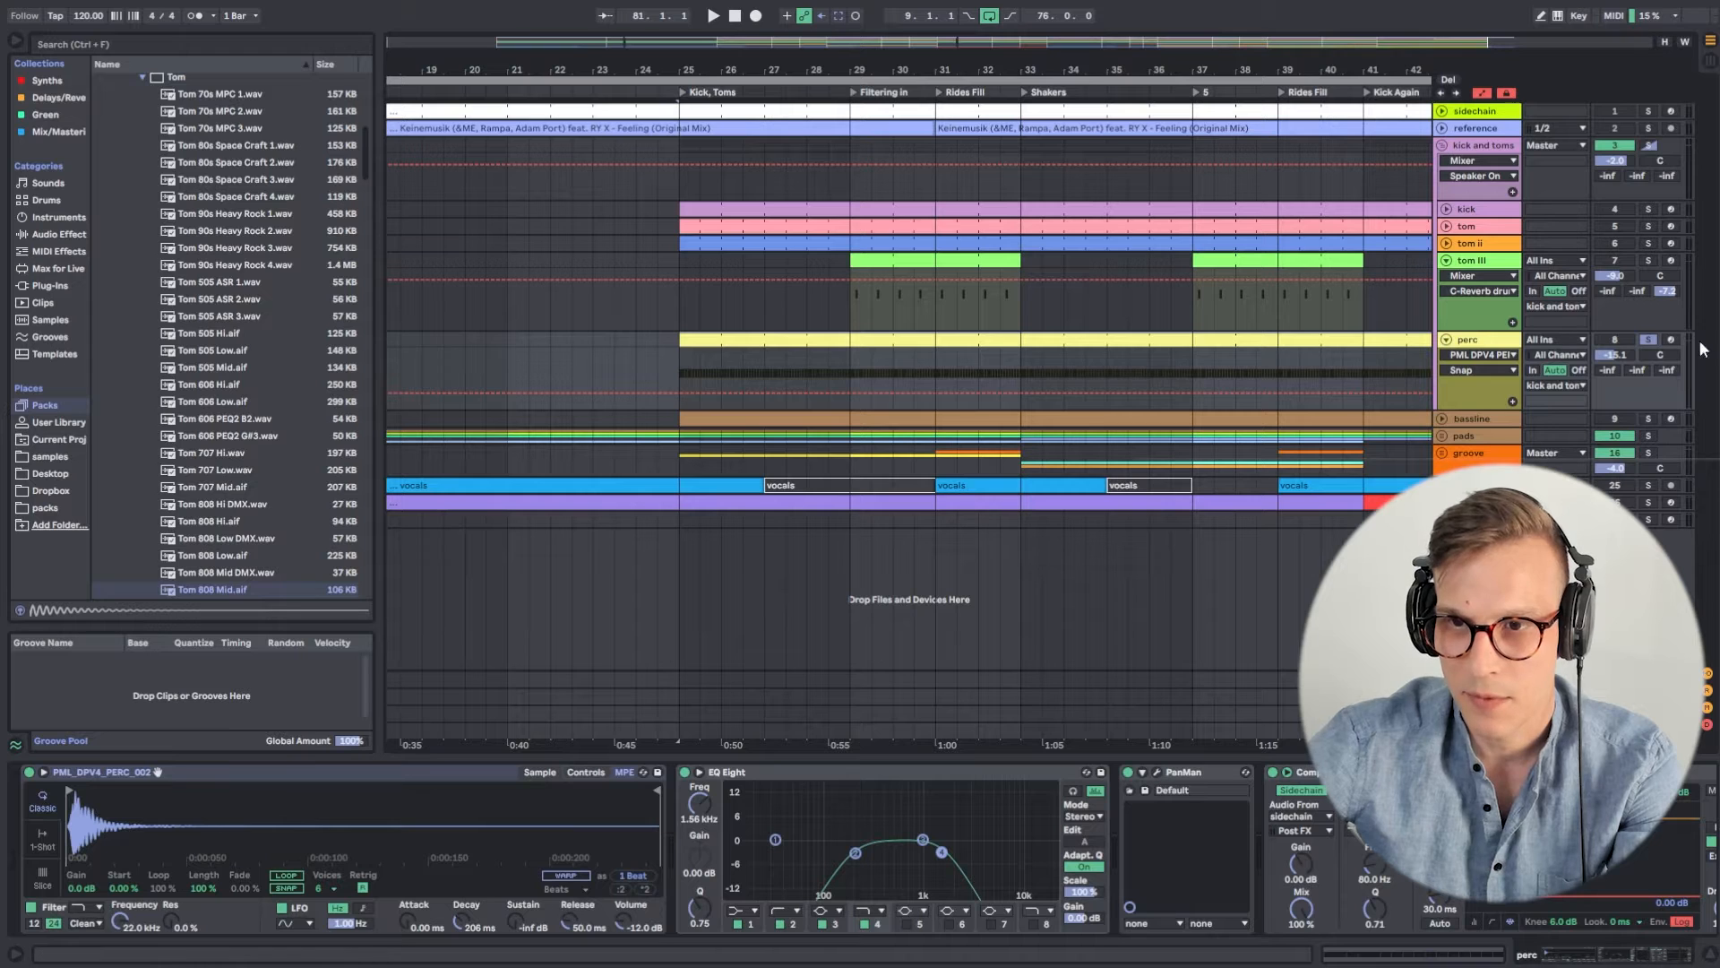
{"action": "left_click", "coordinate": [1651, 338]}
{"action": "left_click", "coordinate": [1651, 338]}
{"action": "key", "text": "space"}
{"action": "double_click", "coordinate": [755, 341]}
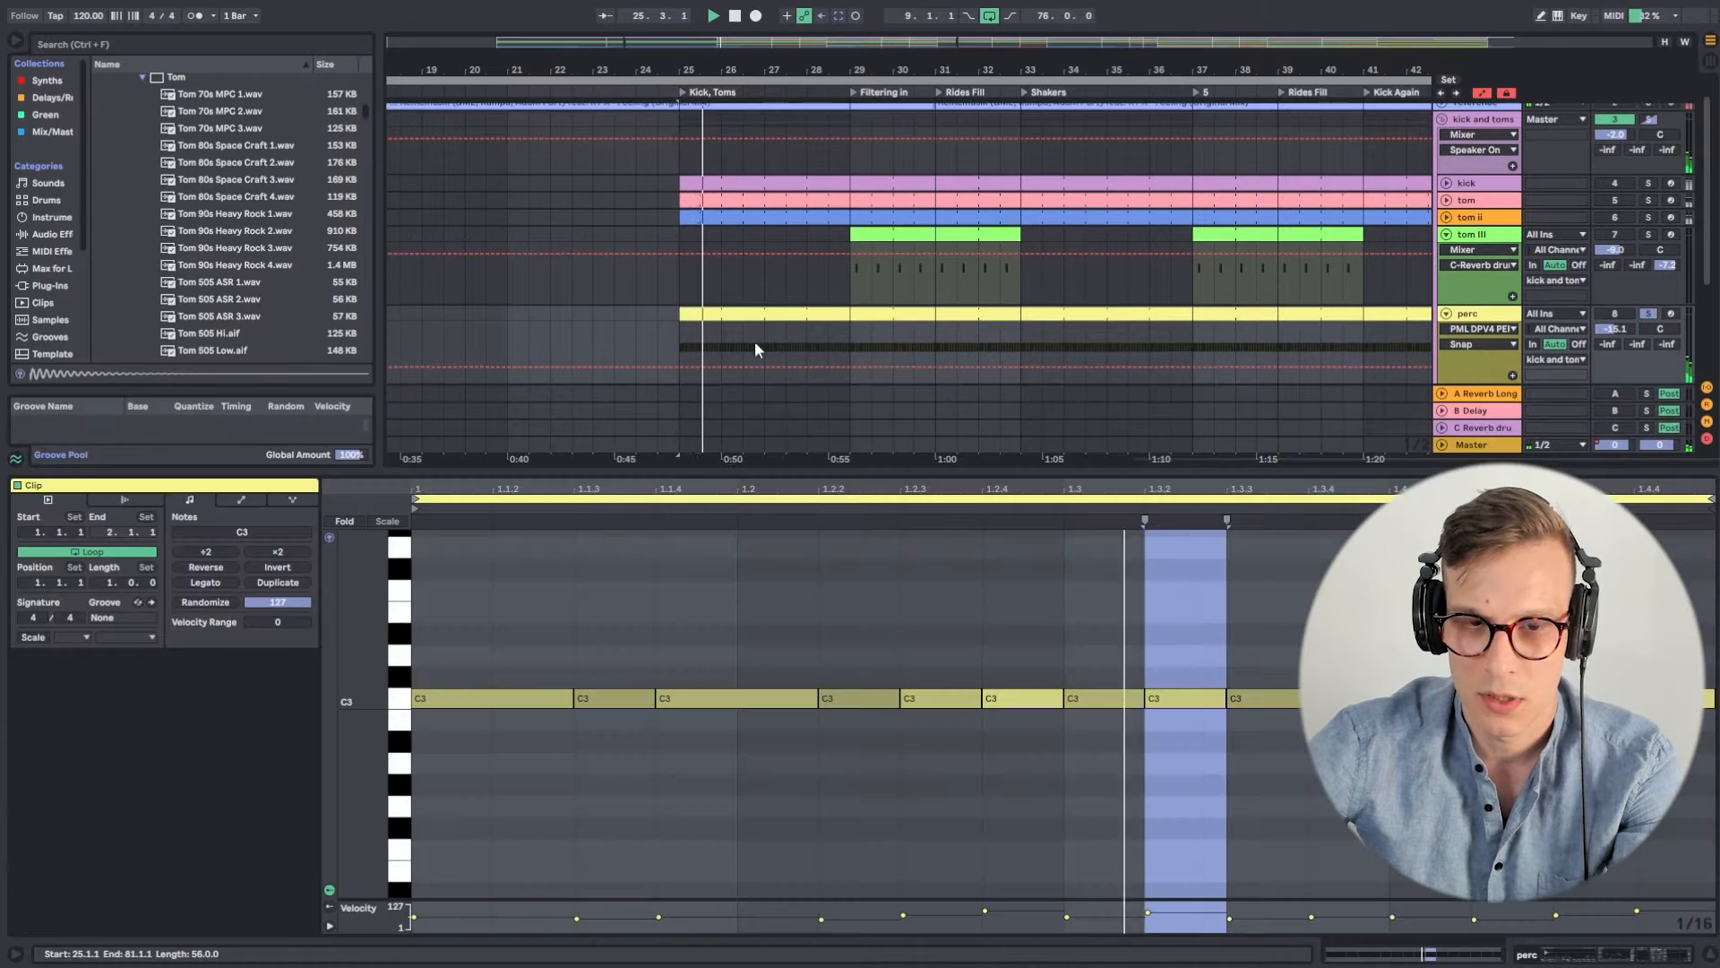
Inspect the perc clip's C3 notes at 1.3.2 and 1.4.4 and enlarge the velocity lane to compare their velocities.
{"action": "left_click", "coordinate": [1016, 760]}
{"action": "left_click", "coordinate": [1182, 699]}
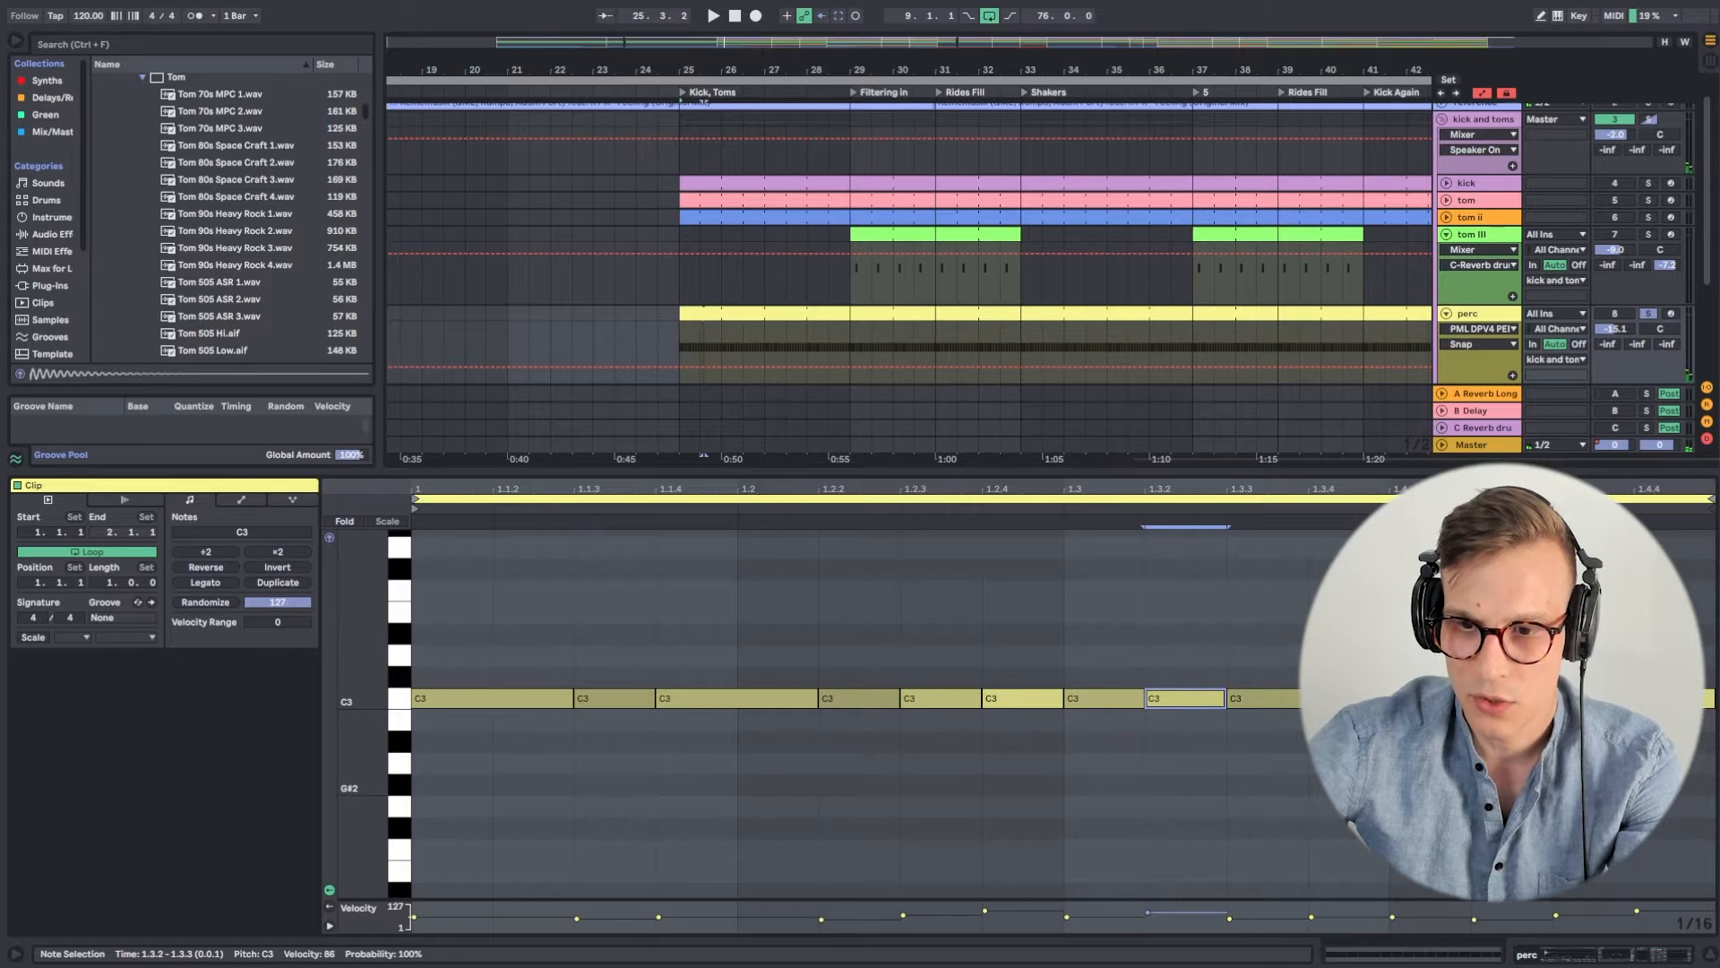
{"action": "left_click", "coordinate": [1673, 699]}
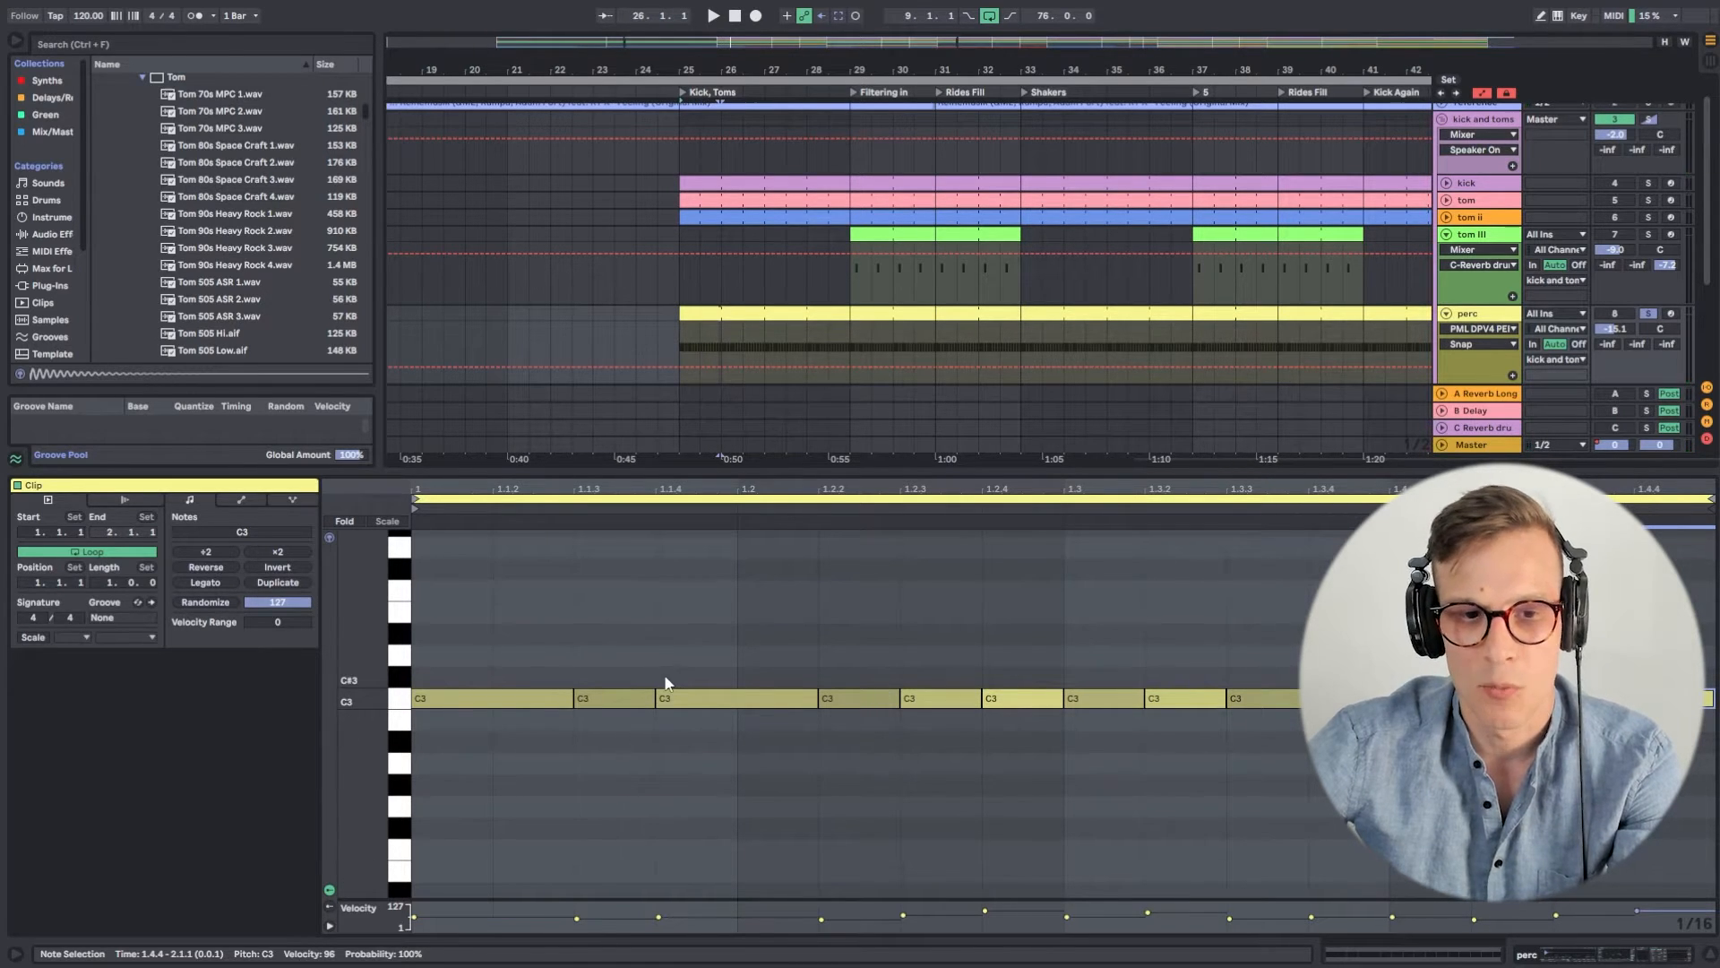
{"action": "left_click_drag", "start_coordinate": [621, 901], "coordinate": [671, 690]}
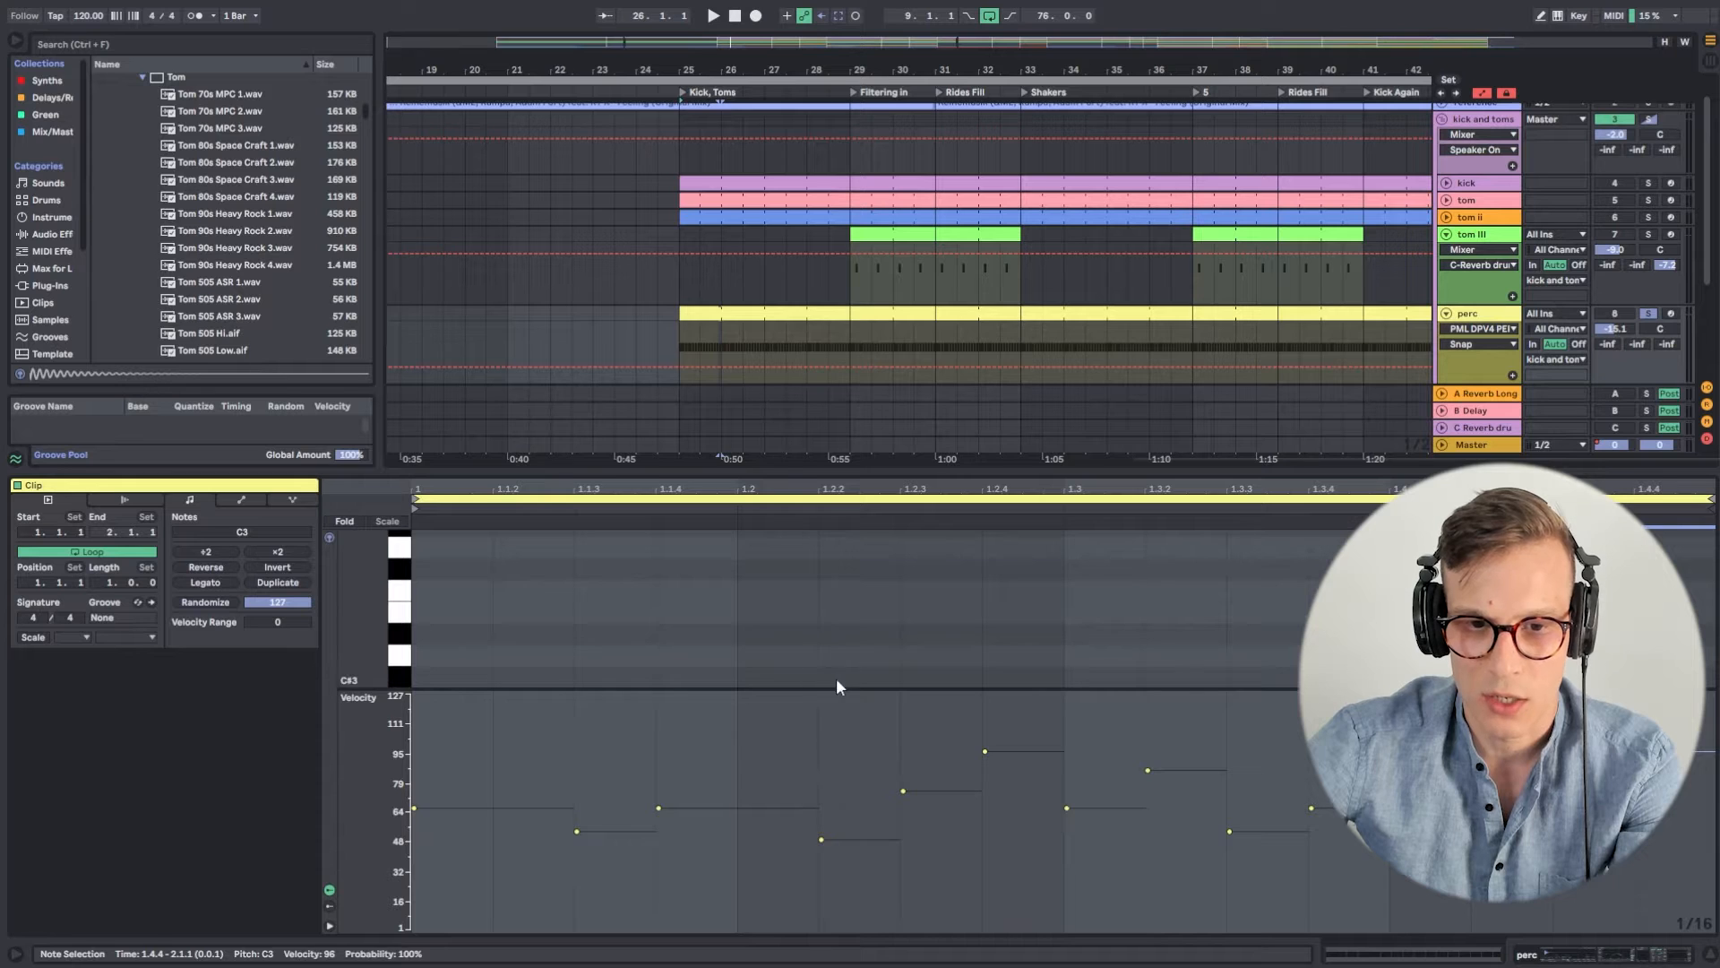
{"action": "left_click_drag", "start_coordinate": [849, 688], "coordinate": [850, 793]}
Play kick and perc soloed together and compare perc with its sidechain Compressor bypassed and re-enabled.
{"action": "left_click", "coordinate": [1649, 184], "text": "ctrl"}
{"action": "key", "text": "space"}
{"action": "left_click", "coordinate": [1587, 957]}
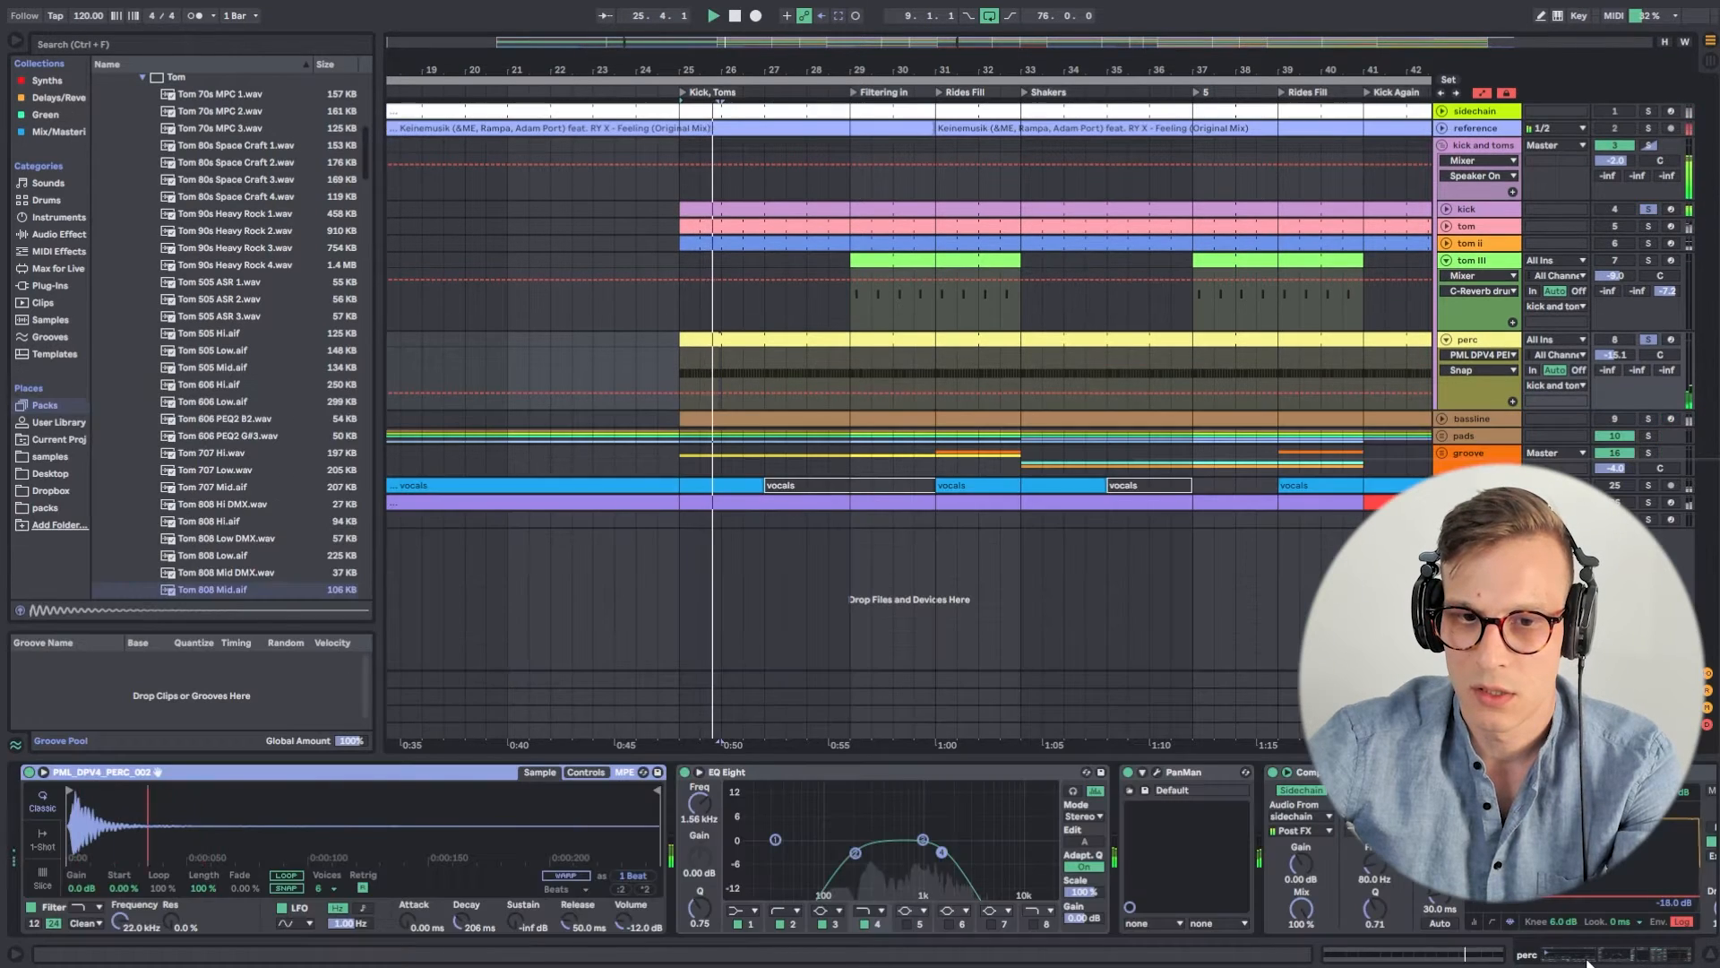
{"action": "scroll", "coordinate": [1297, 833], "scroll_direction": "right", "scroll_amount": 3}
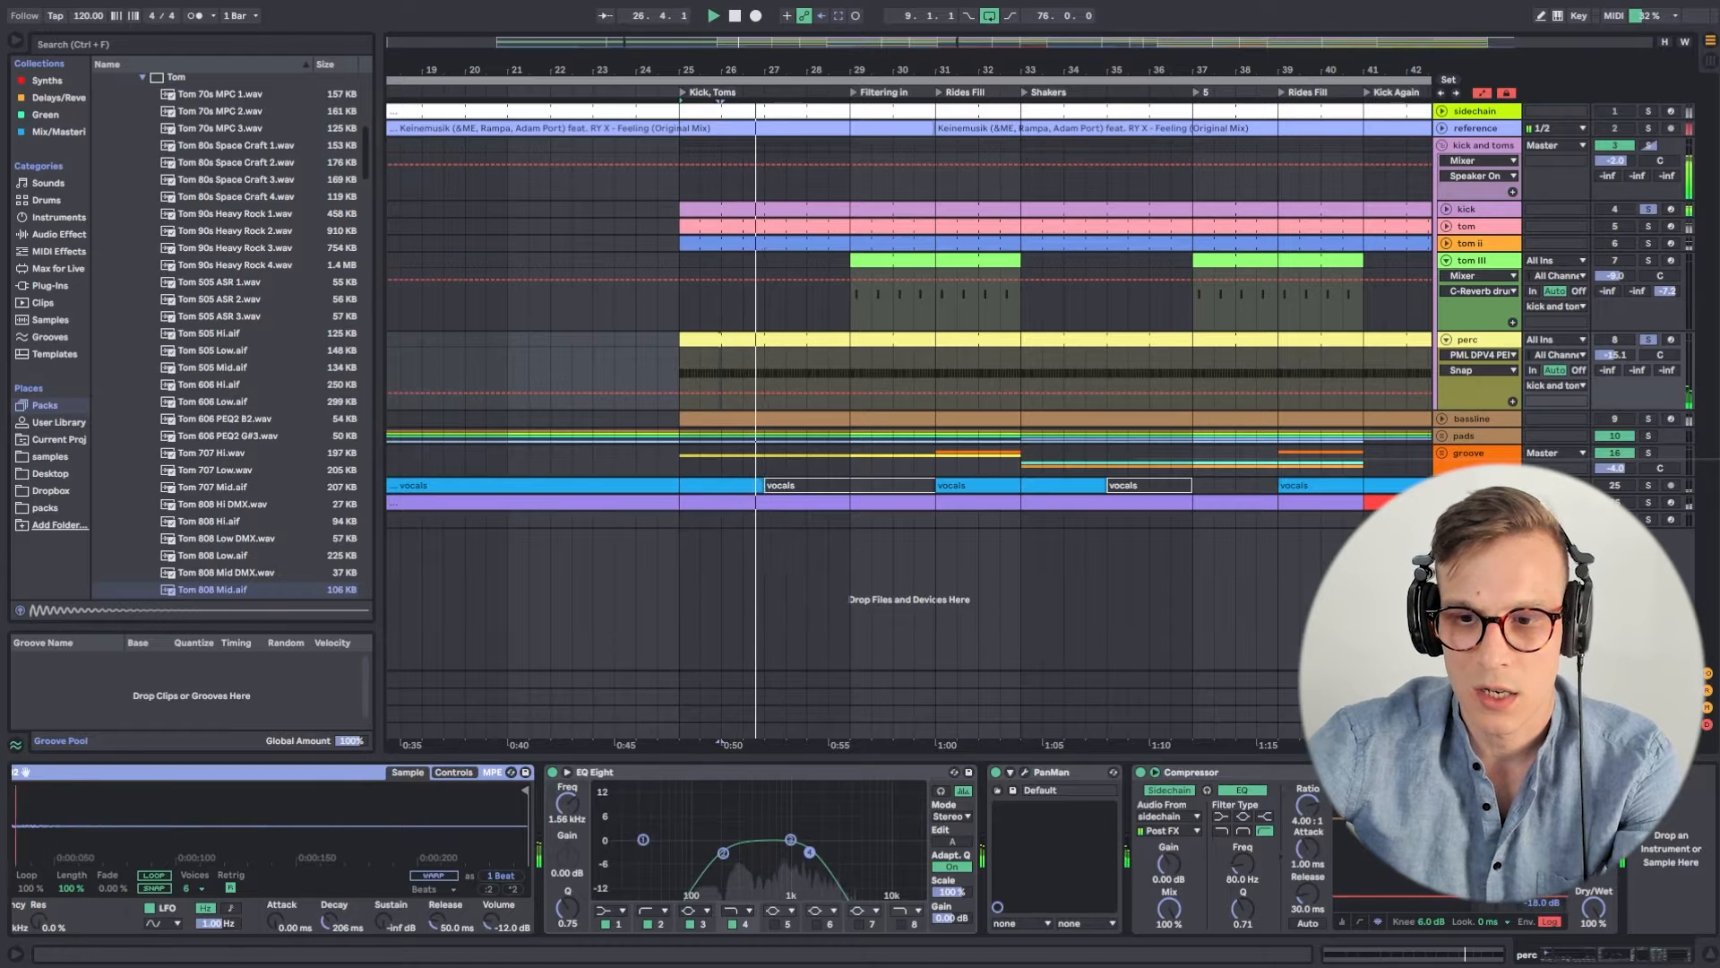
{"action": "left_click", "coordinate": [1141, 772]}
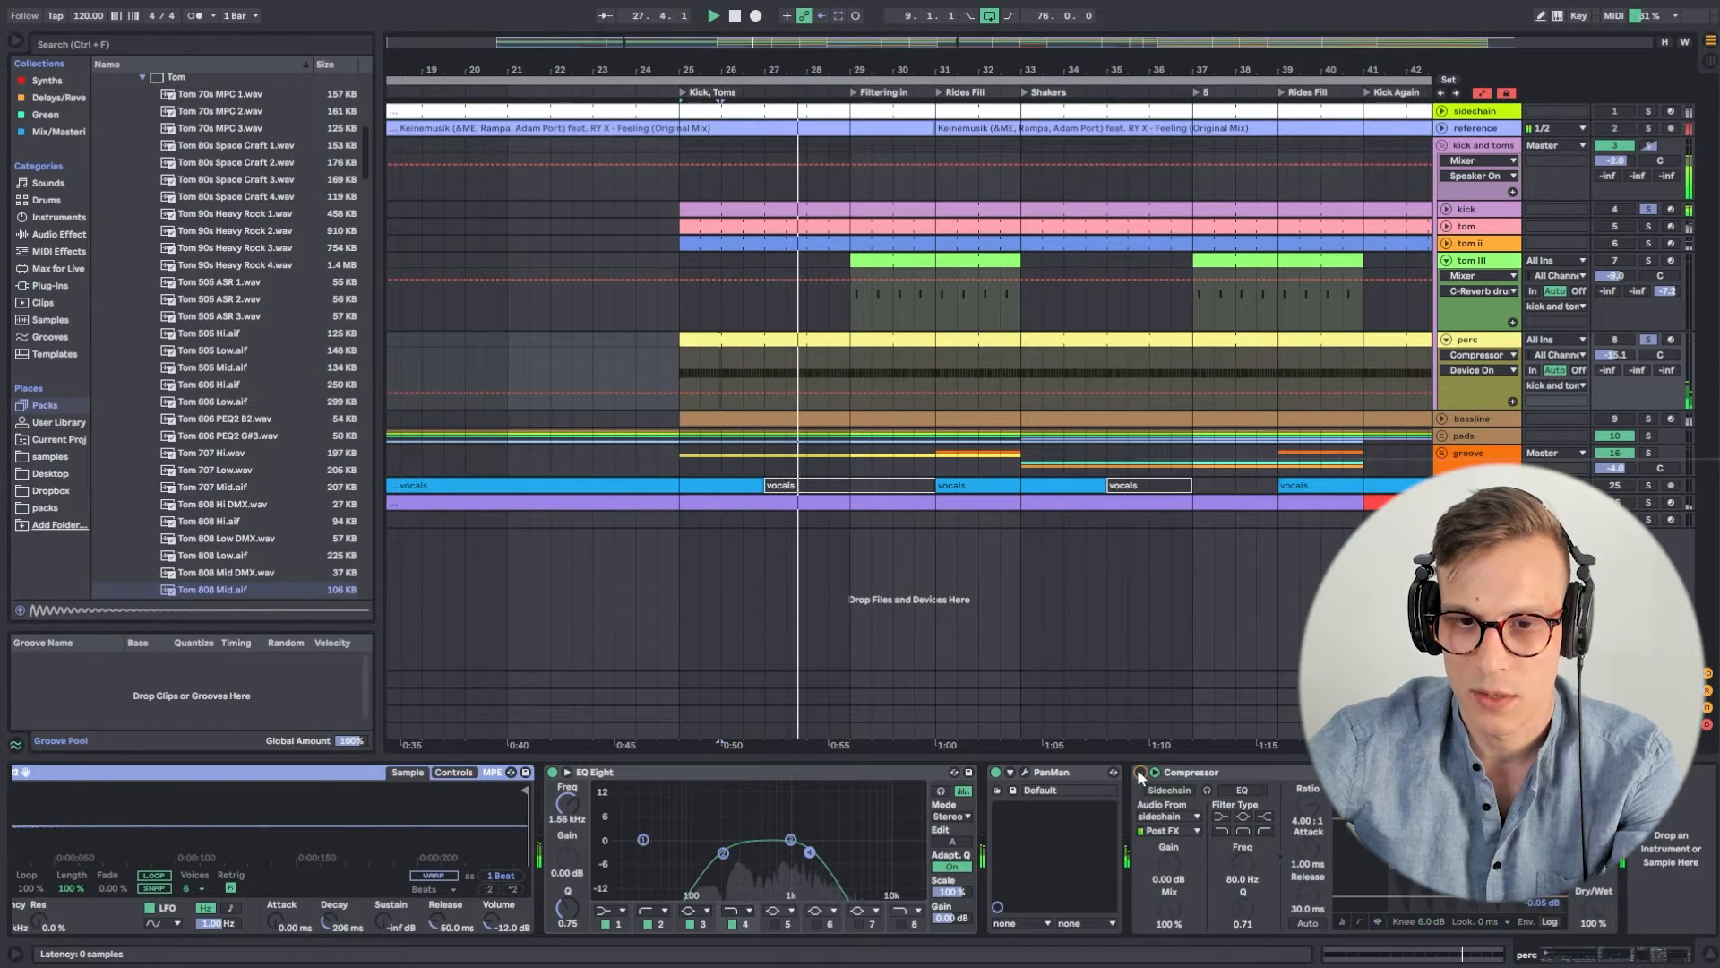
{"action": "left_click", "coordinate": [1140, 772]}
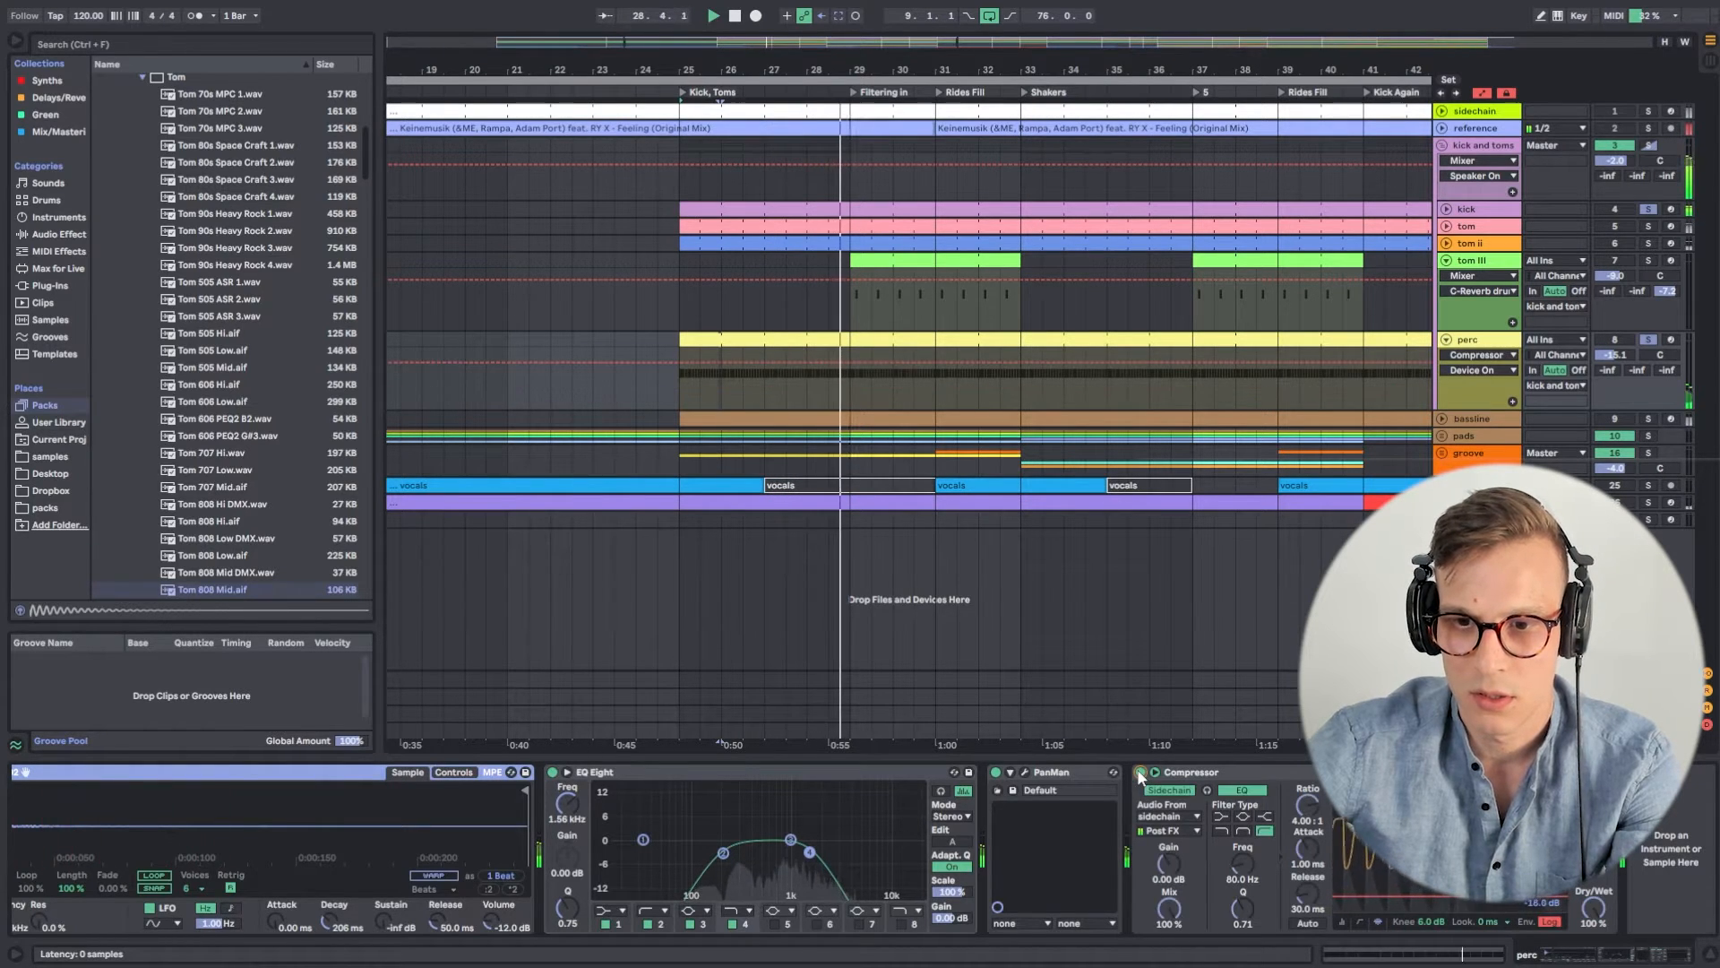
Fold the tom III and perc tracks, solo the whole kick and toms group and play it.
{"action": "left_click", "coordinate": [1446, 260]}
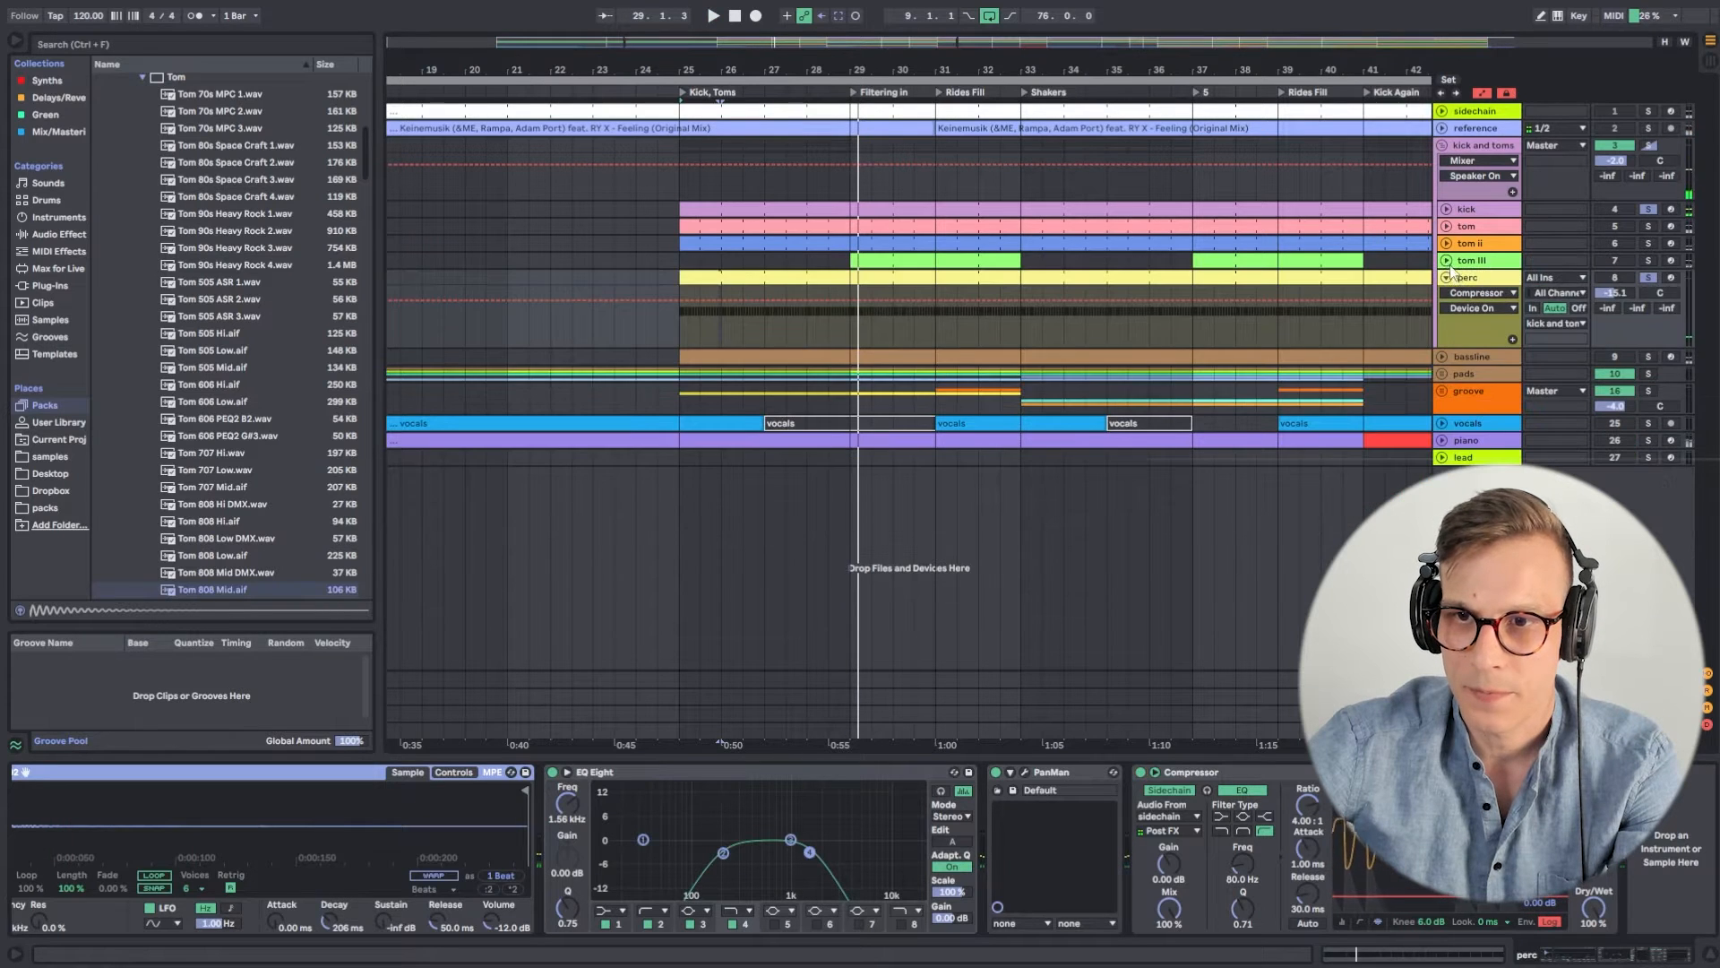
{"action": "left_click", "coordinate": [1446, 277]}
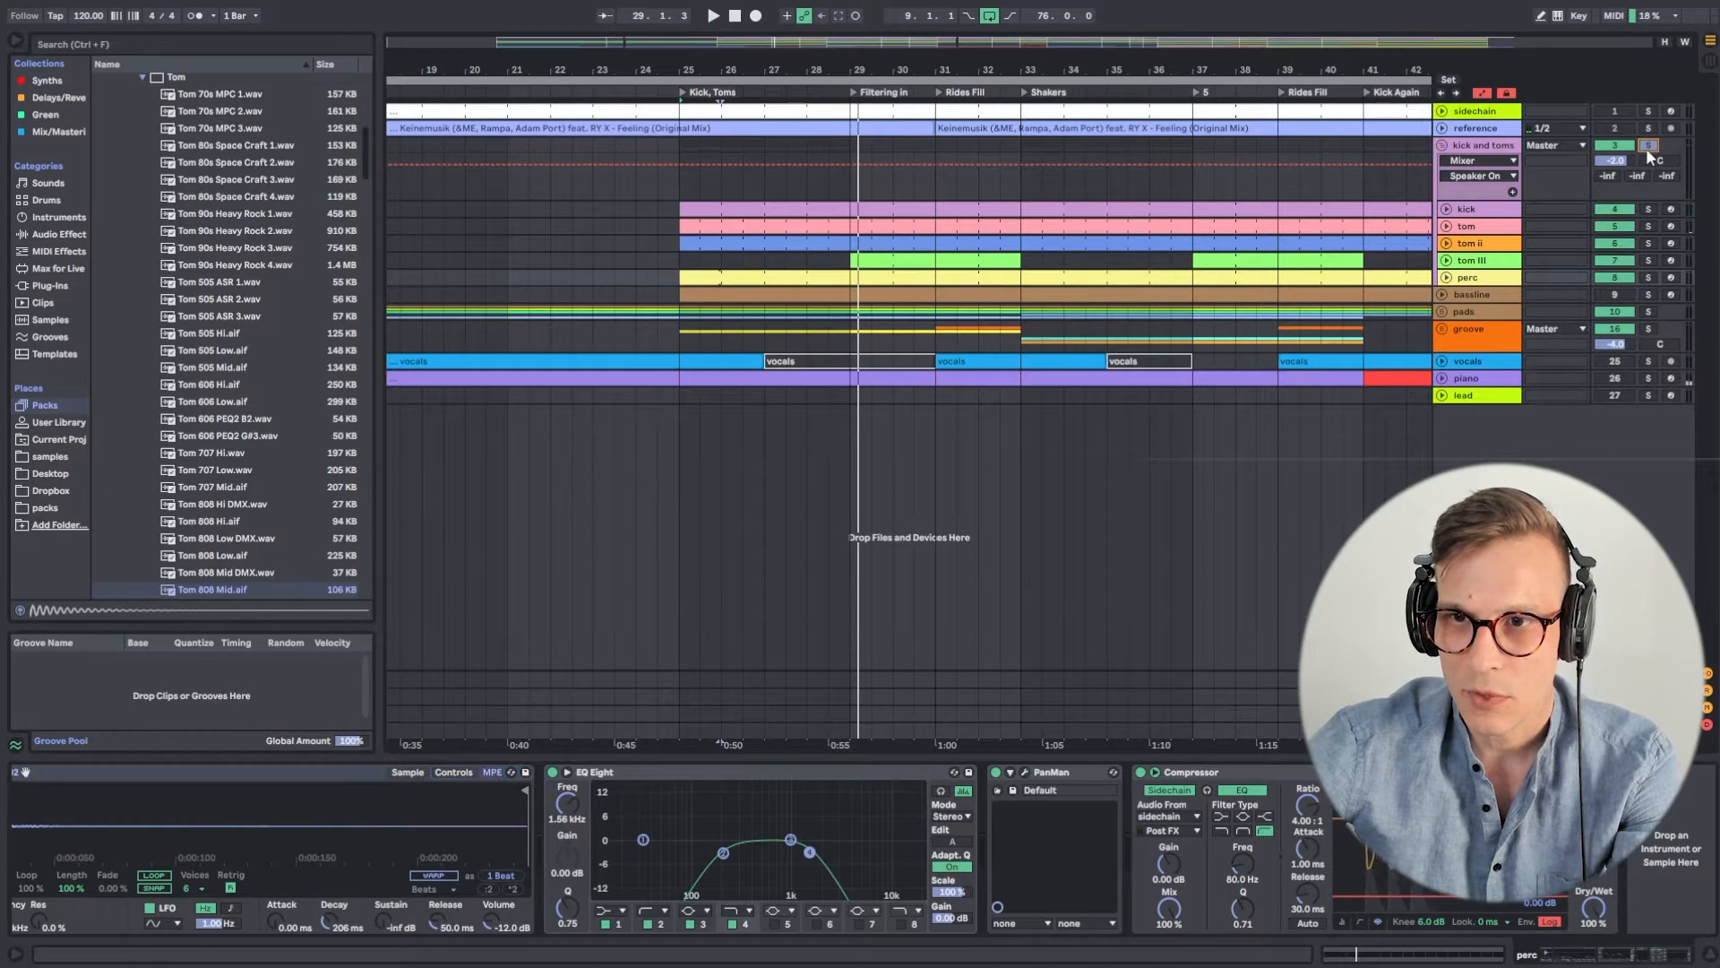
{"action": "key", "text": "space"}
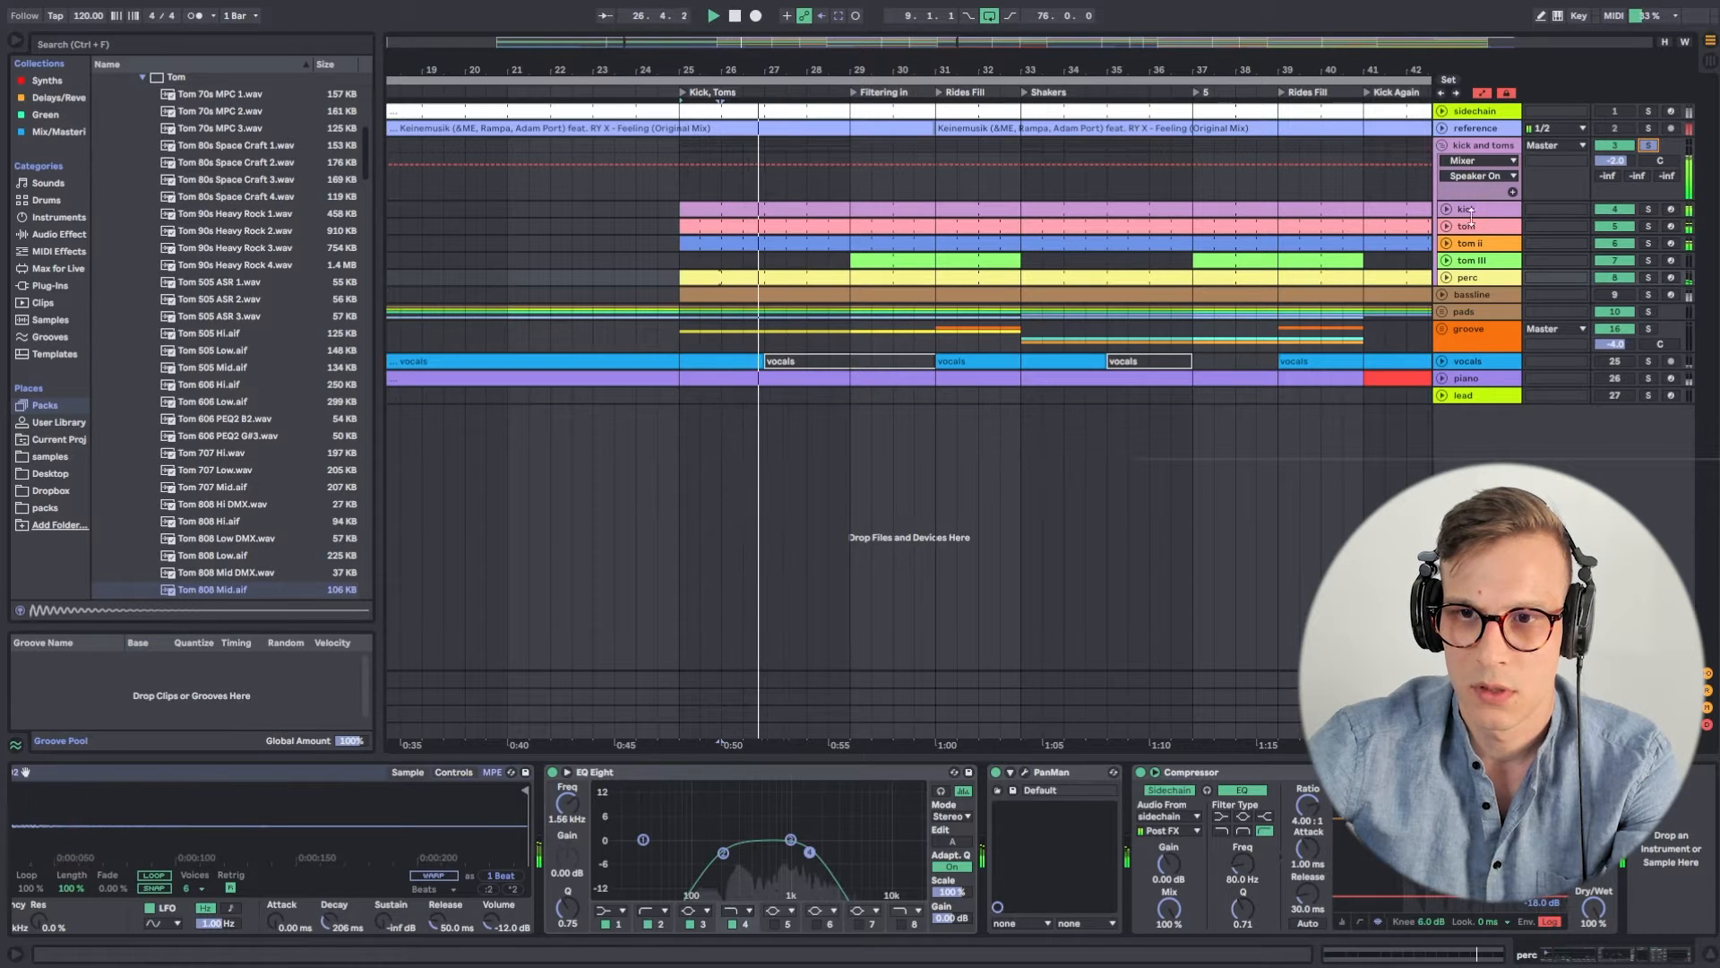
Unfold and solo the bassline track, open its Serum instrument and play the bass on its own.
{"action": "left_click", "coordinate": [1467, 296]}
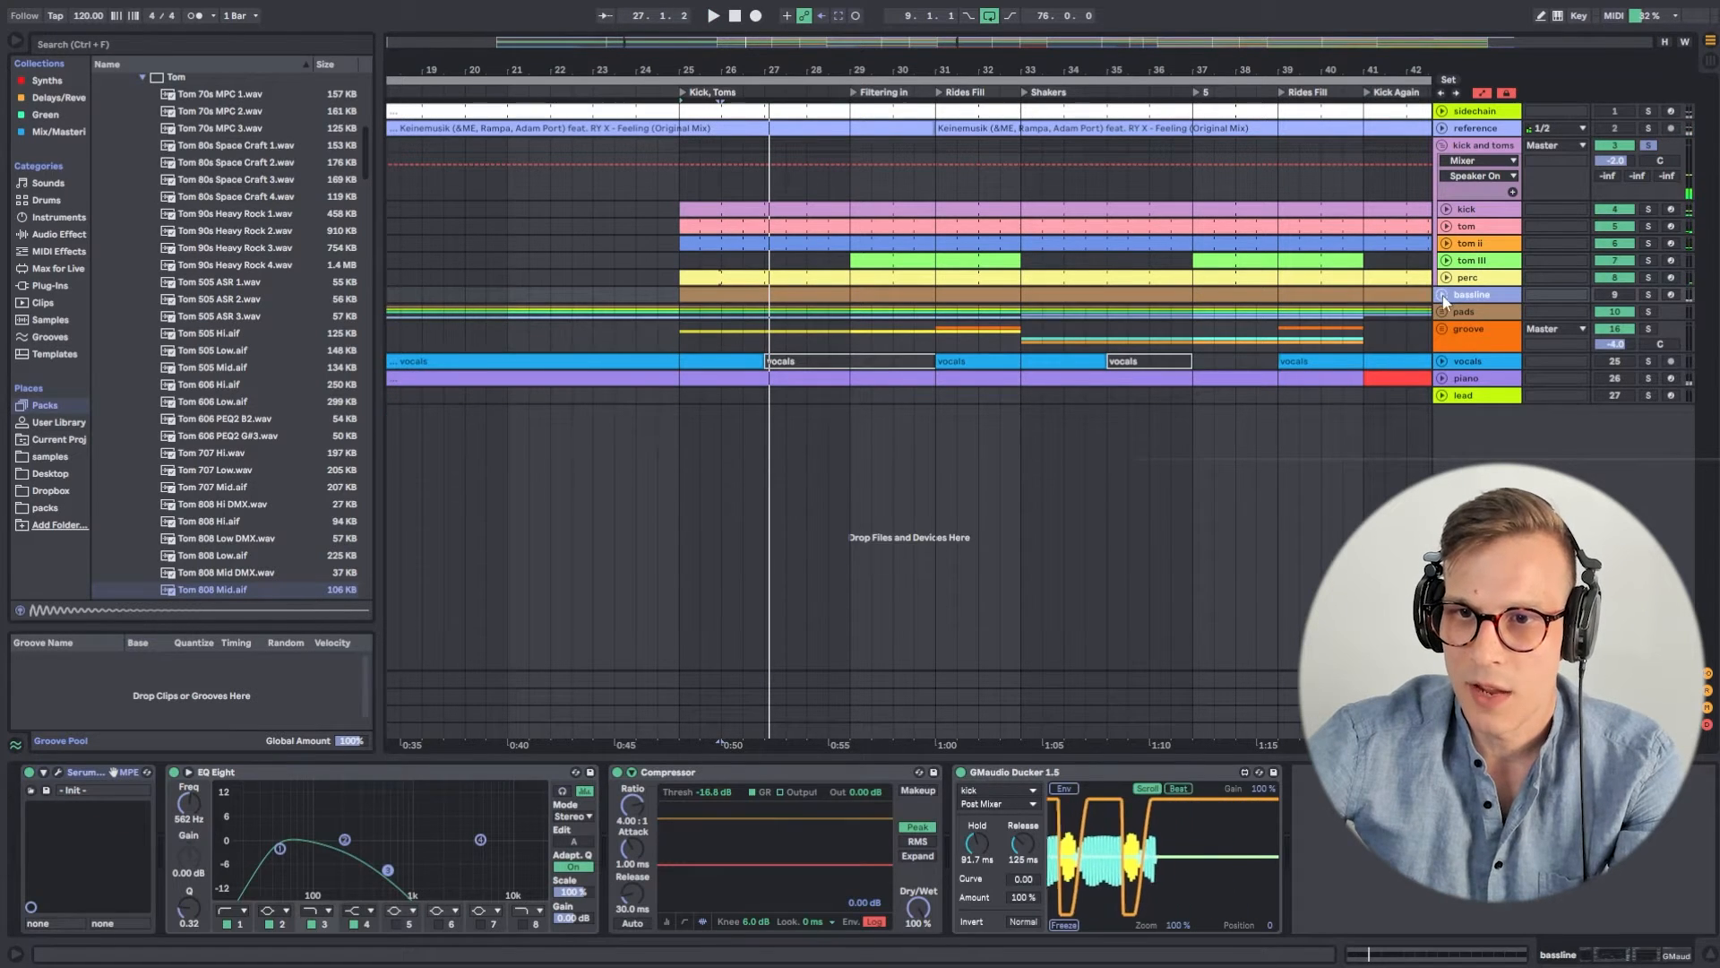
{"action": "left_click", "coordinate": [1443, 294]}
{"action": "left_click", "coordinate": [1648, 293]}
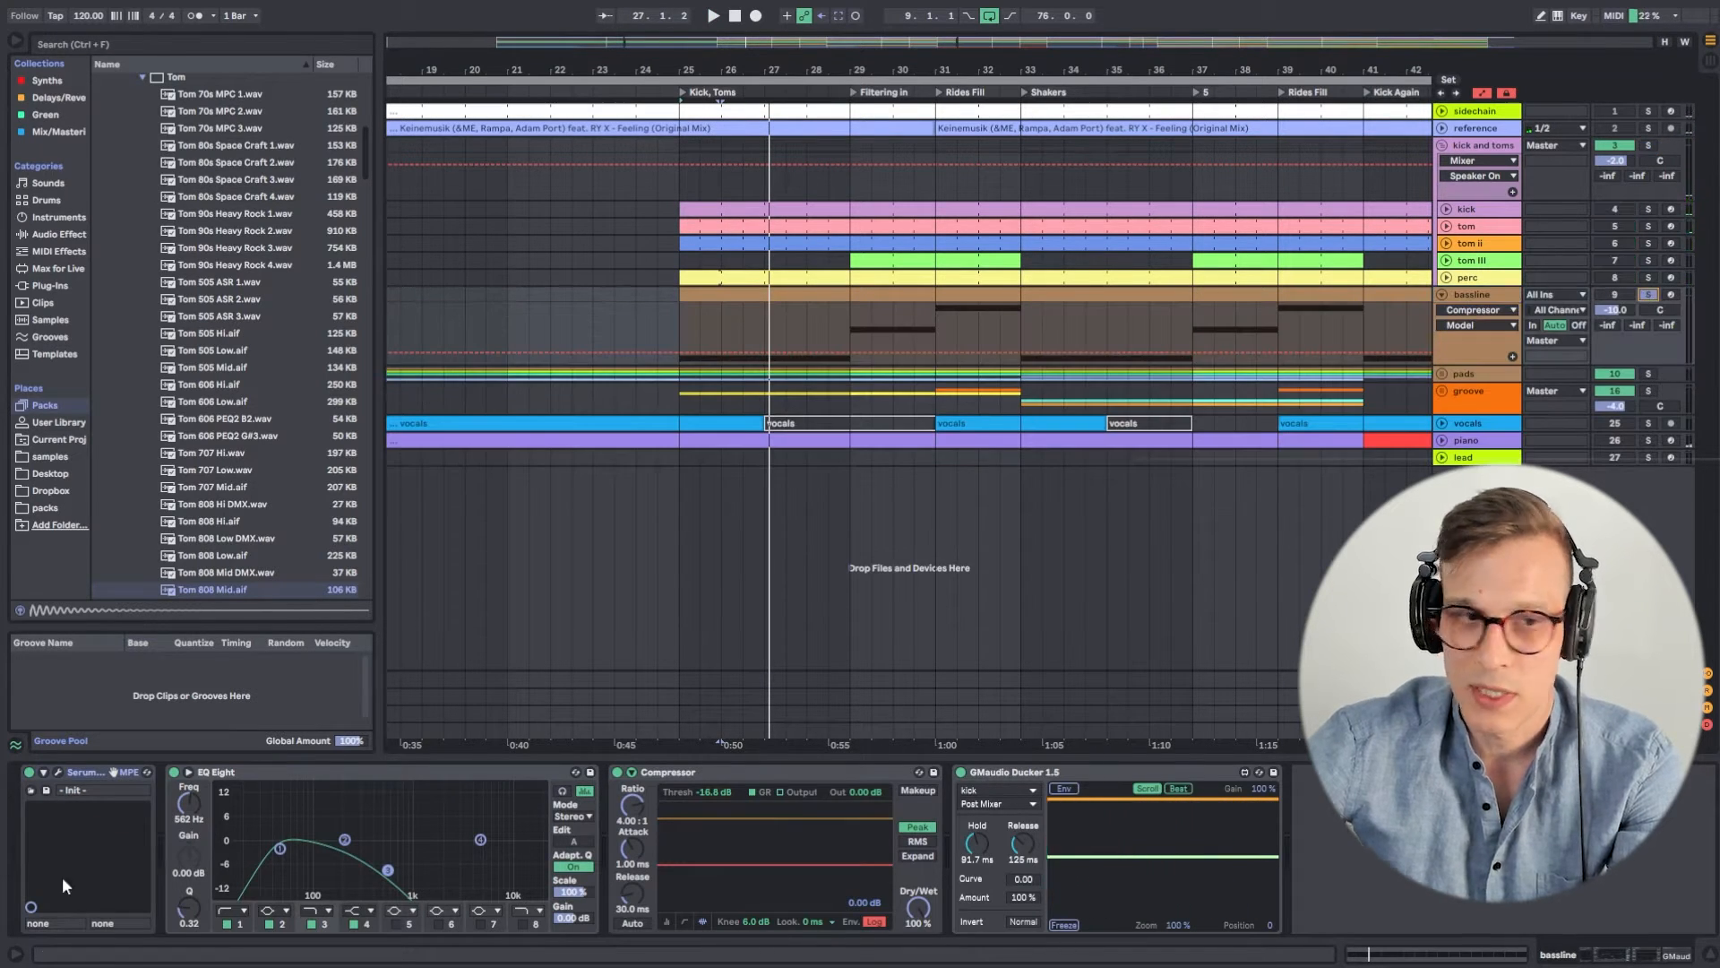
{"action": "left_click", "coordinate": [57, 772]}
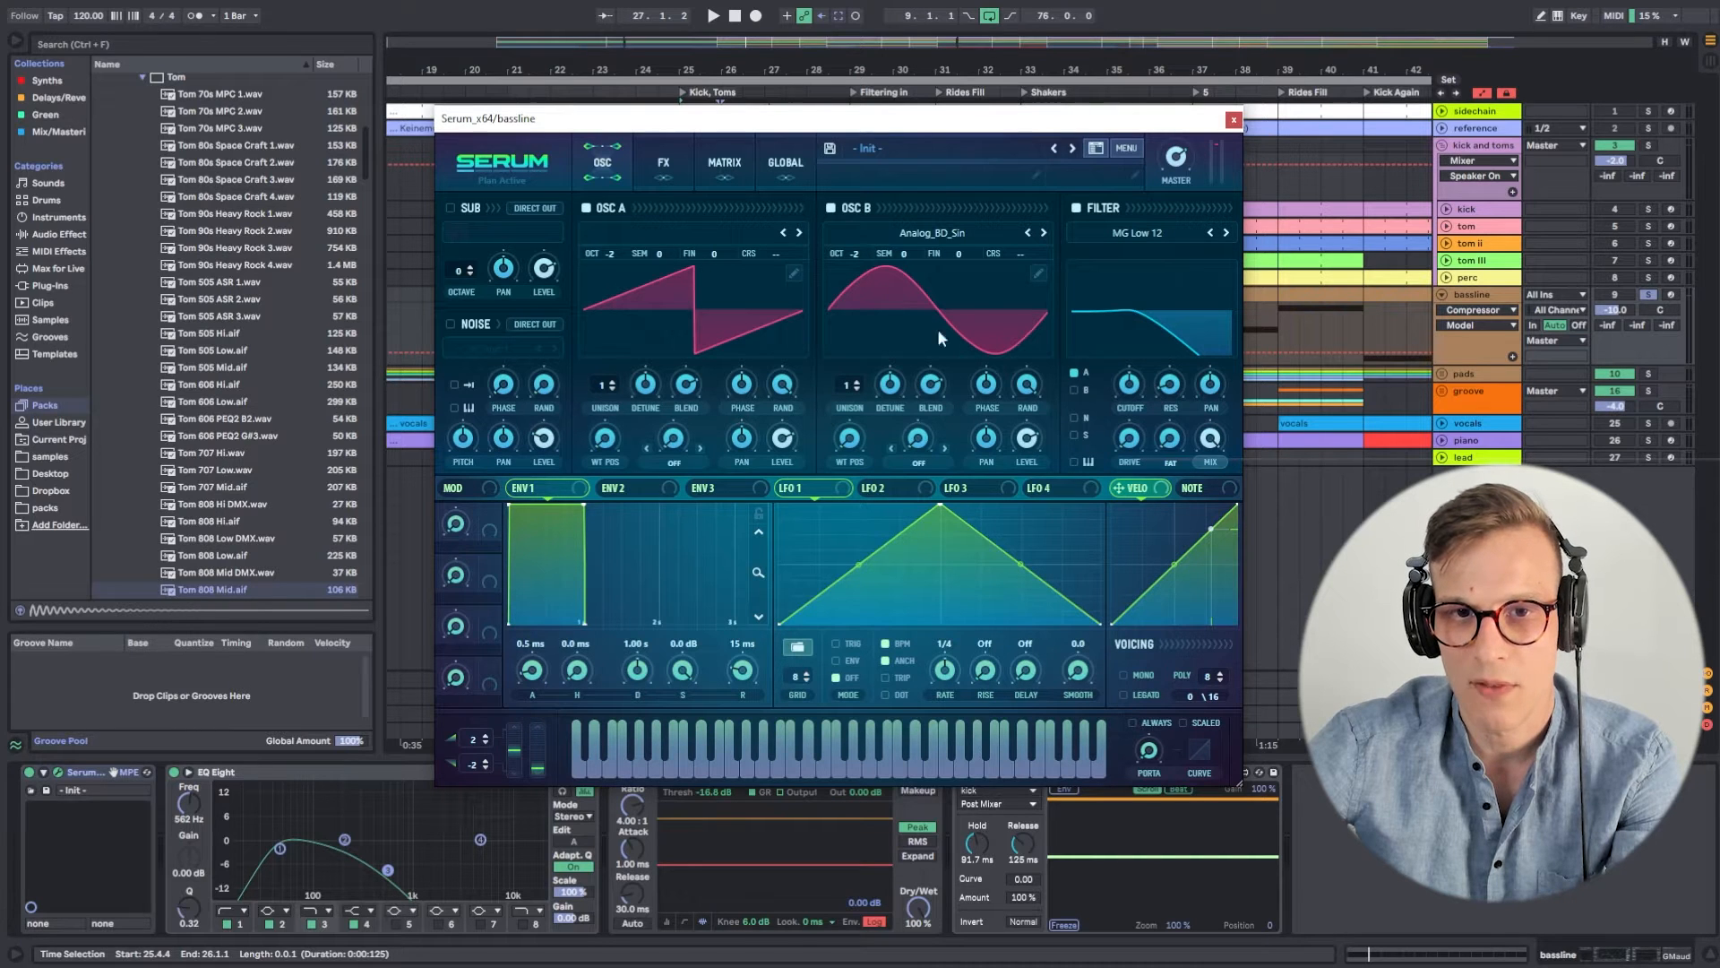
{"action": "key", "text": "space"}
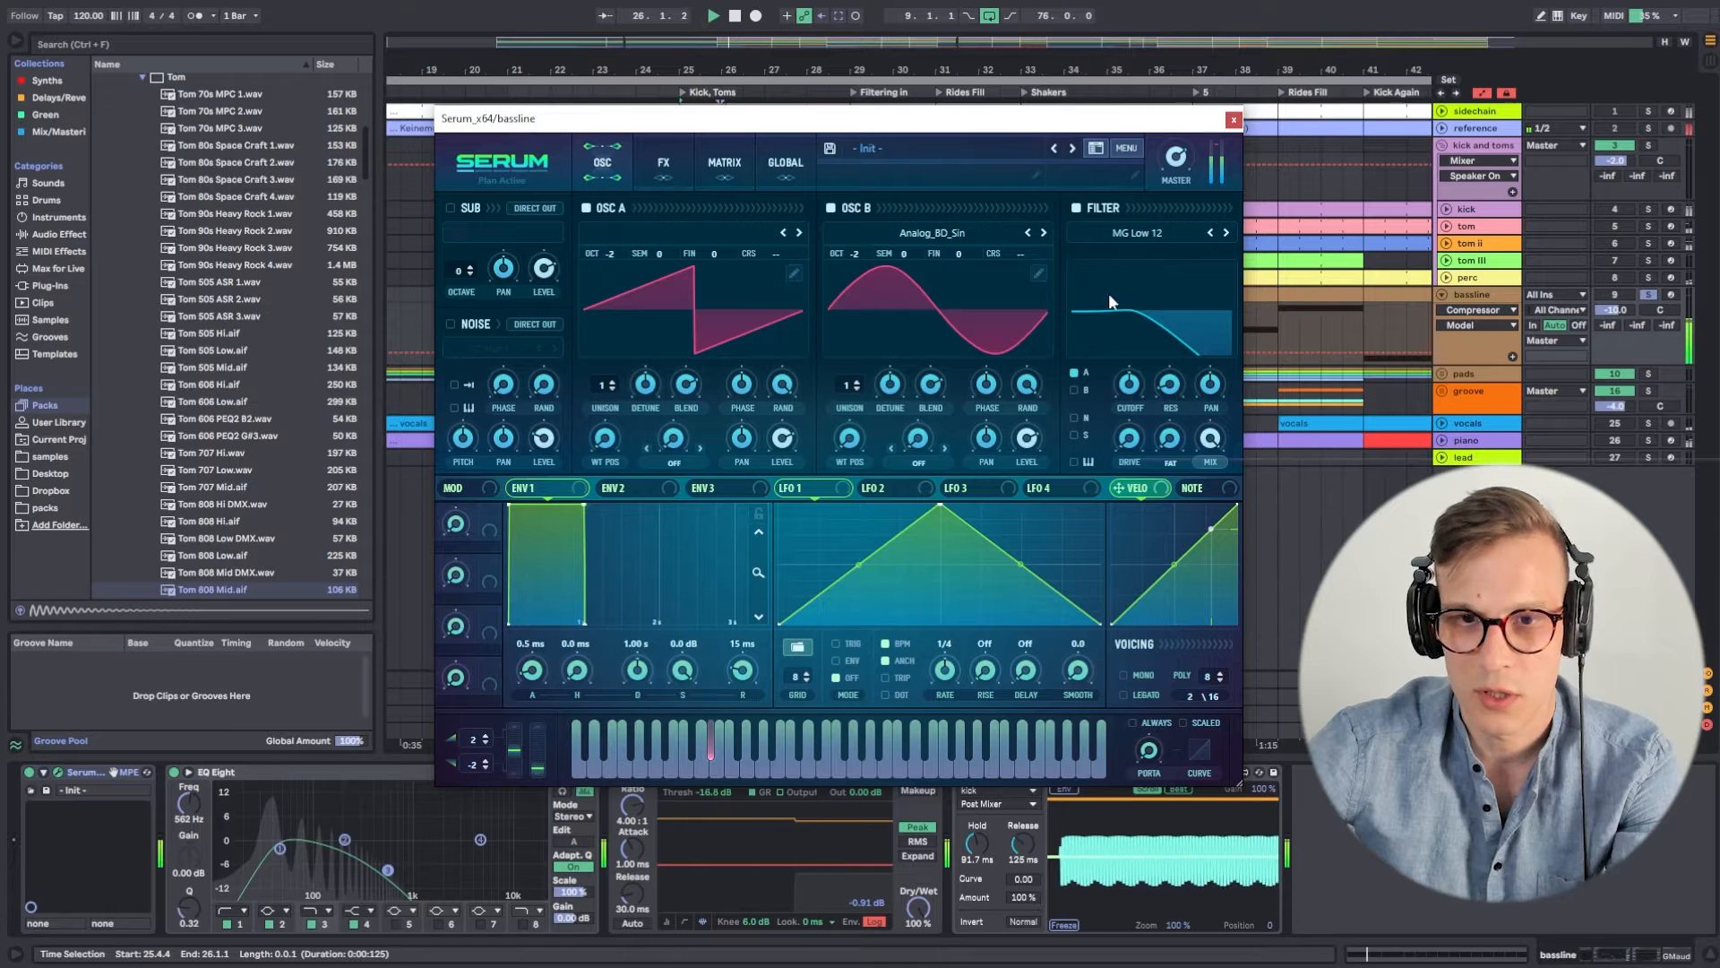
Solo the kick along with the bassline, close Serum and open the first bassline clip's notes.
{"action": "left_click", "coordinate": [1648, 209]}
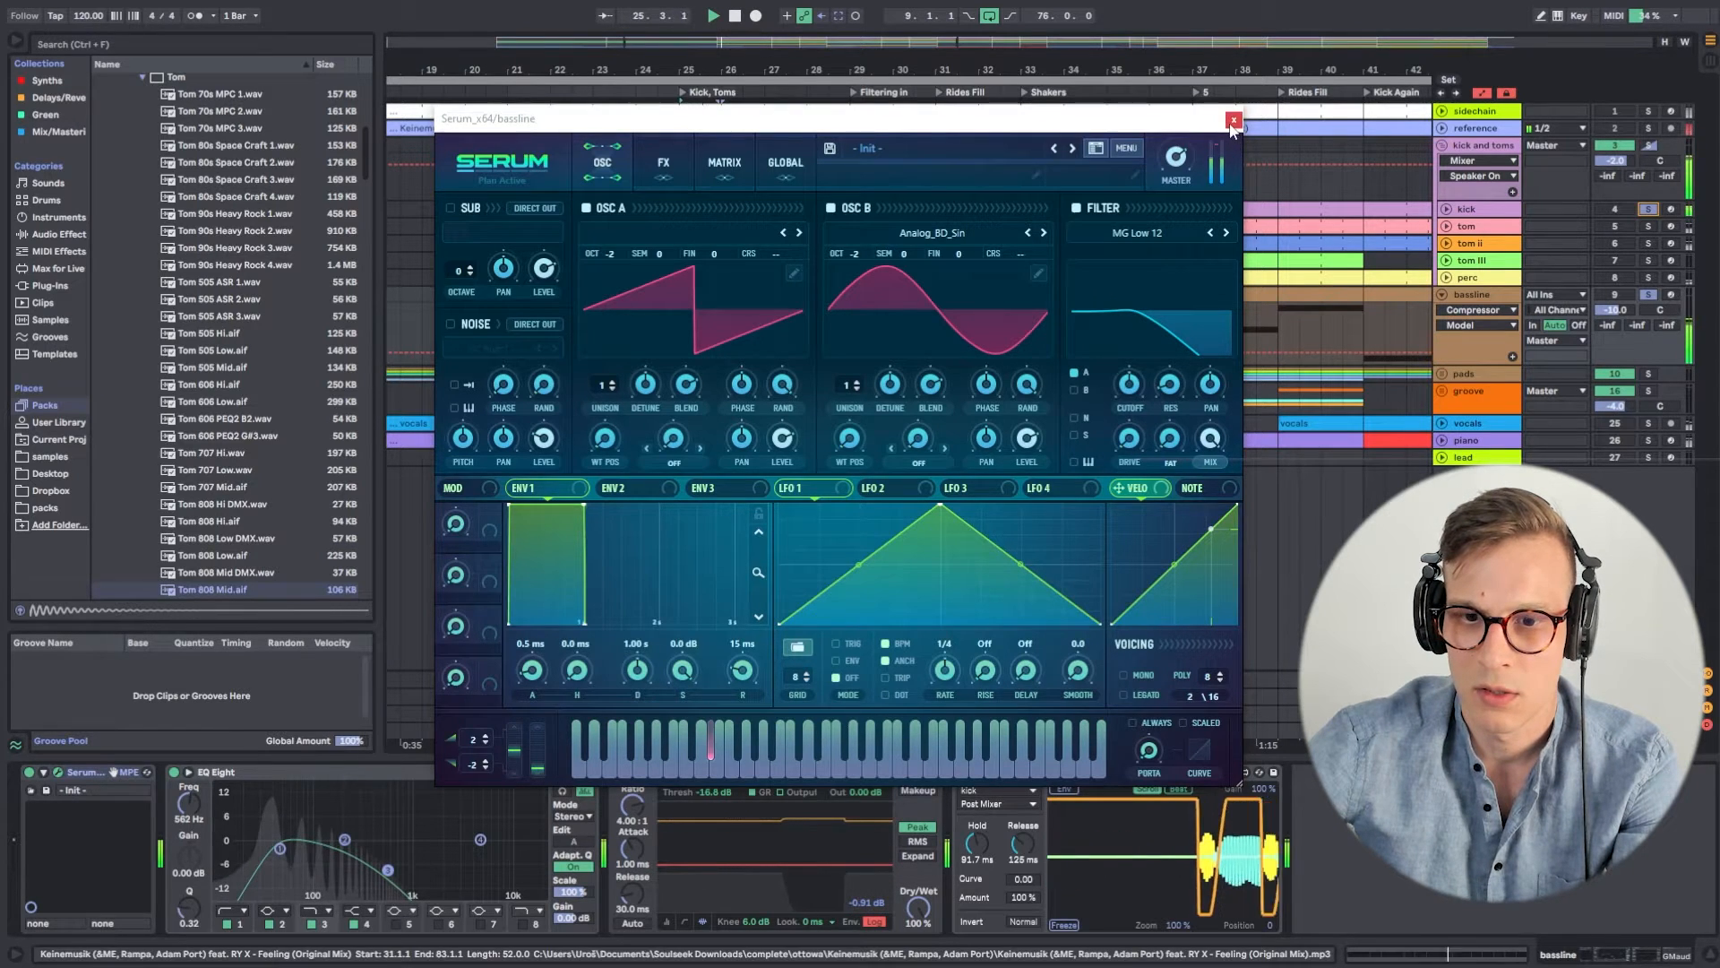
{"action": "left_click", "coordinate": [1233, 120]}
{"action": "double_click", "coordinate": [865, 302]}
{"action": "key", "text": "space"}
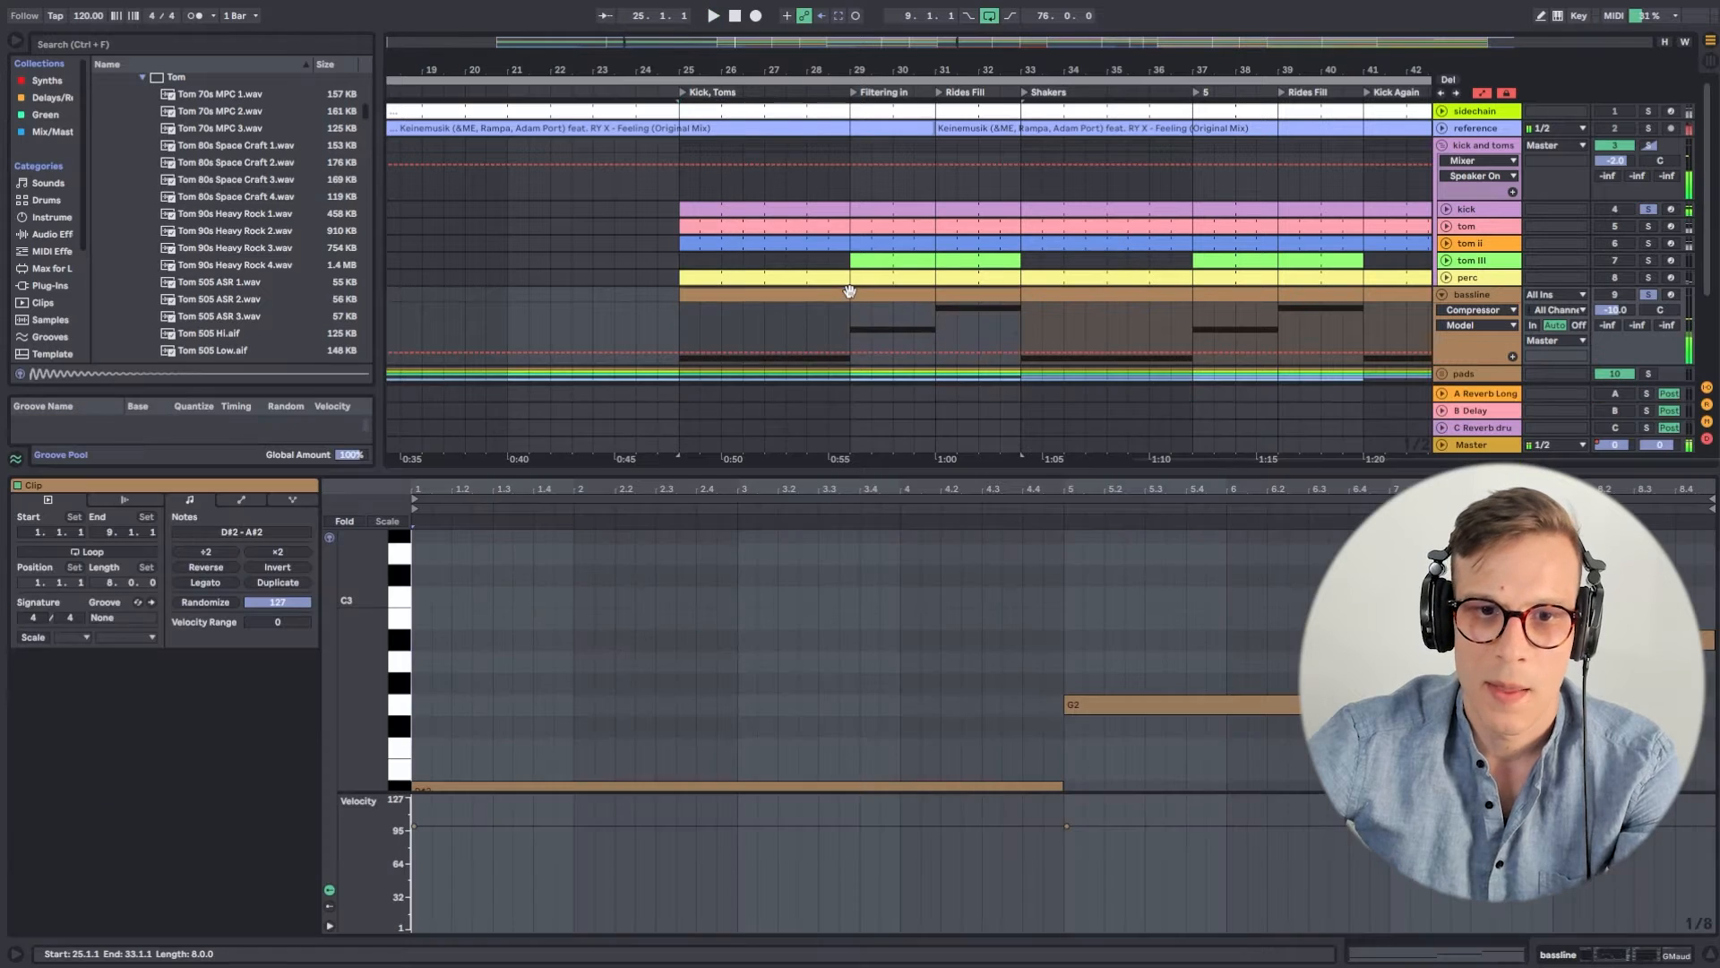
Shrink the bassline clip's velocity lane and examine its long notes, starting from D#2.
{"action": "left_click_drag", "start_coordinate": [618, 792], "coordinate": [638, 914]}
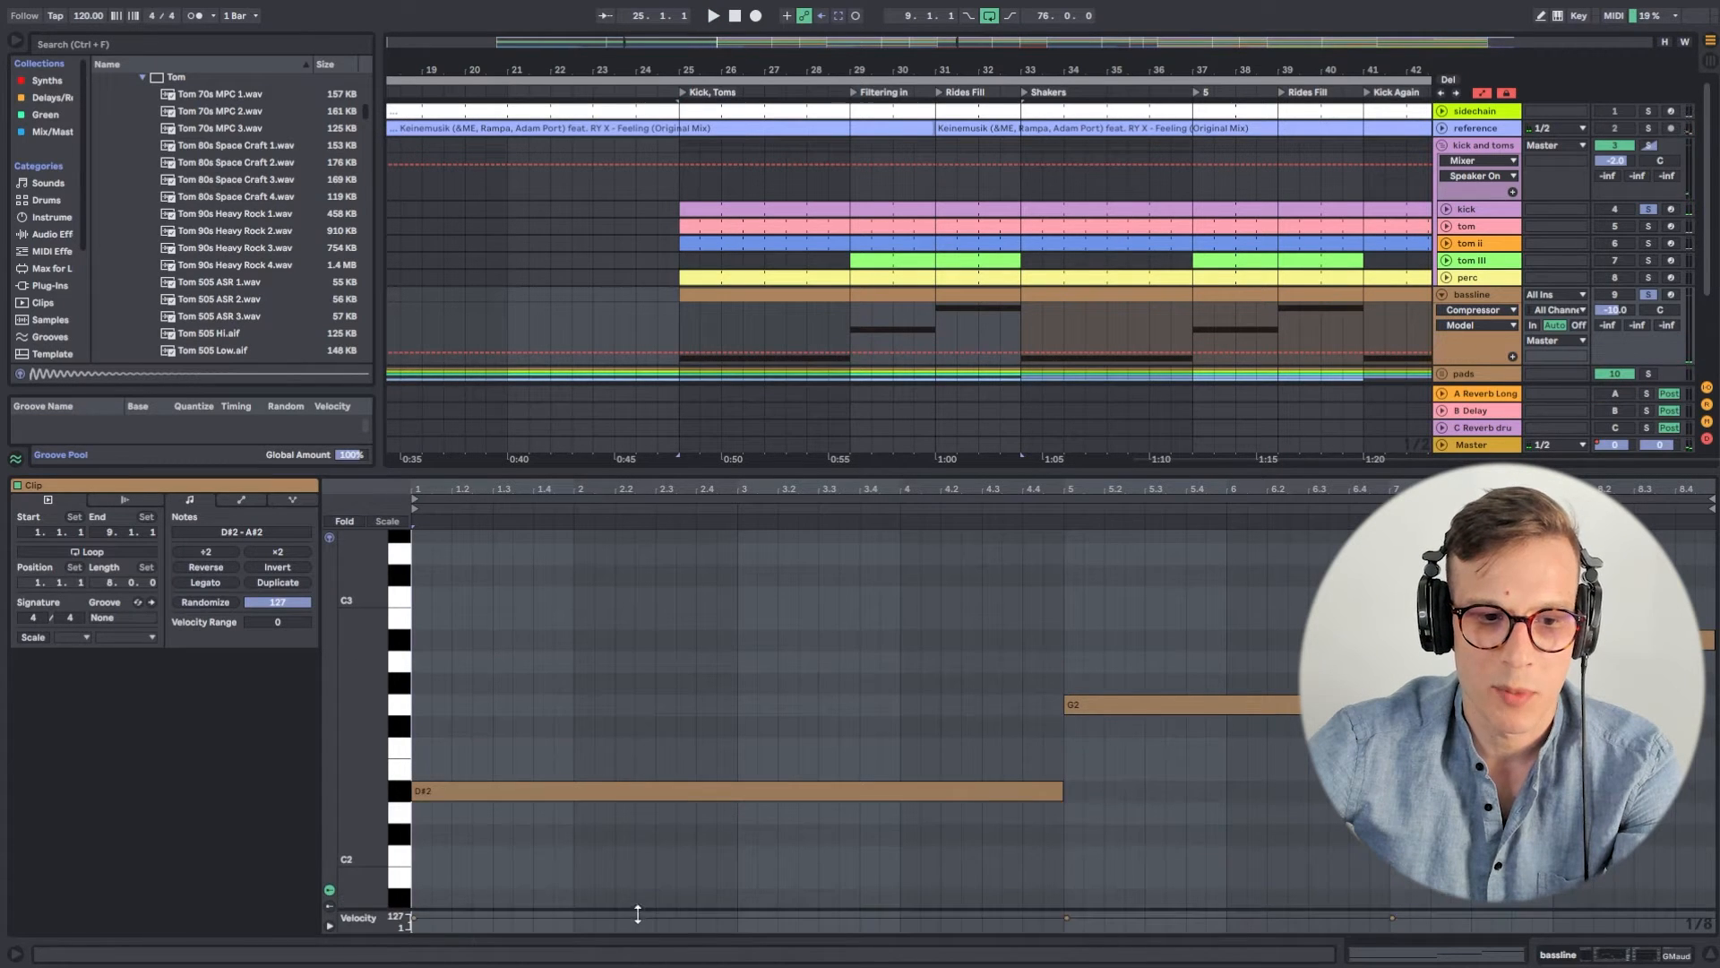
{"action": "left_click_drag", "start_coordinate": [400, 713], "coordinate": [379, 692]}
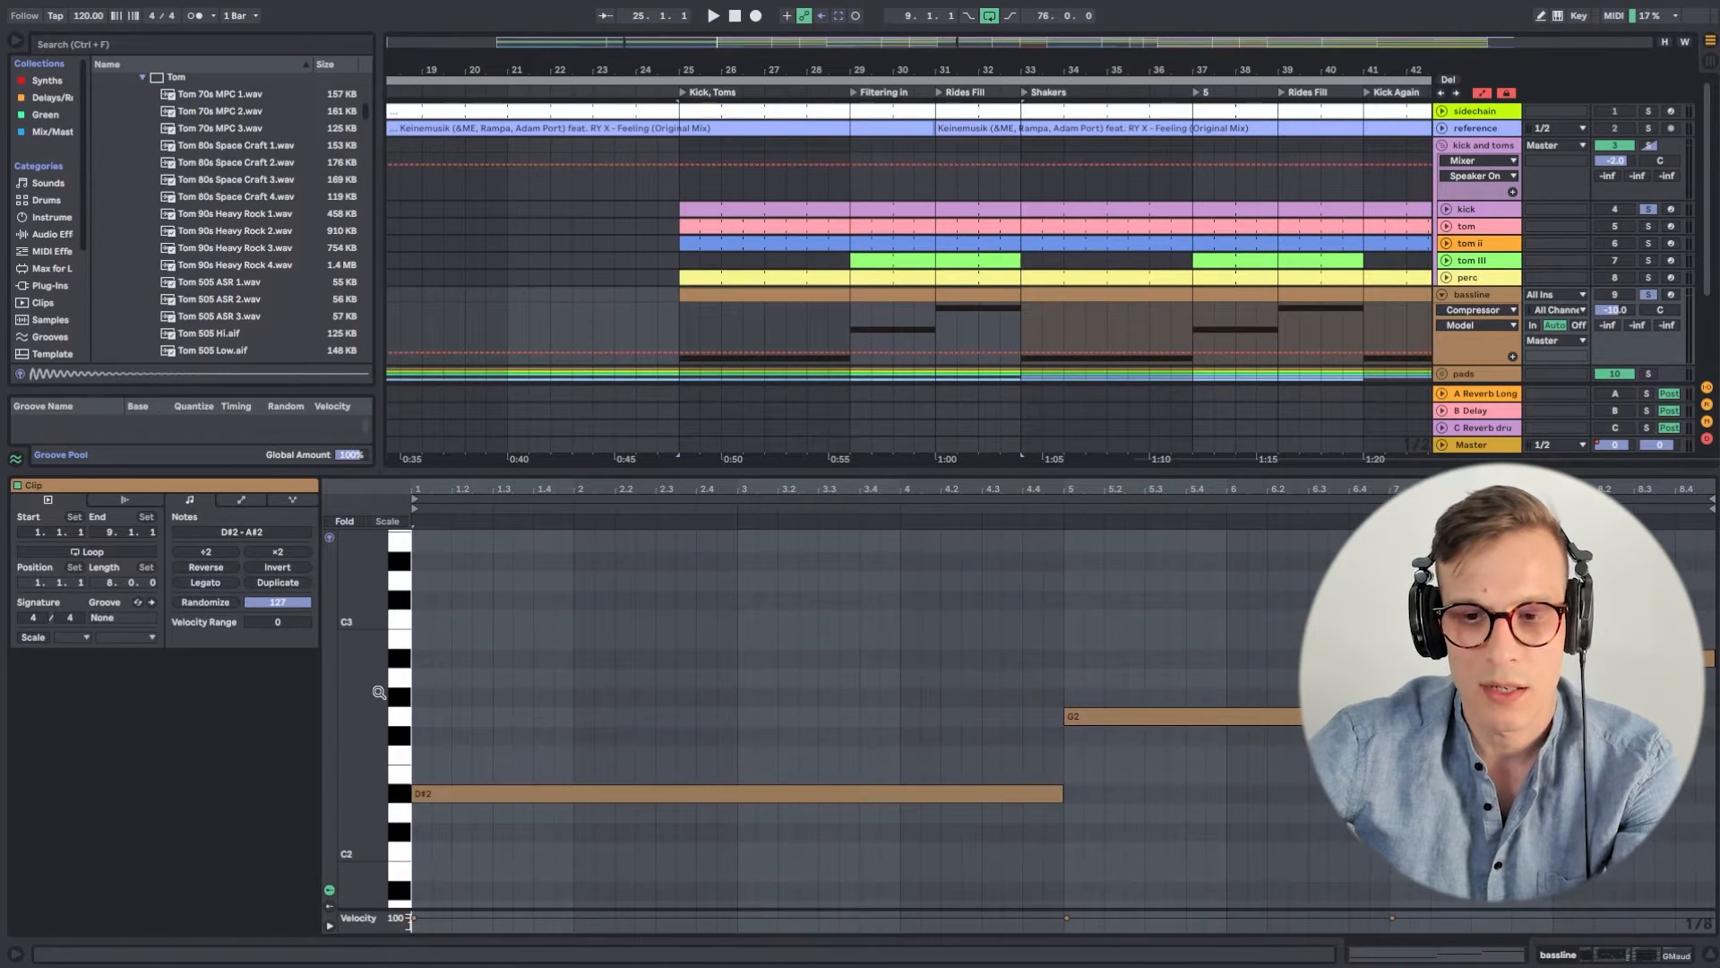
{"action": "left_click", "coordinate": [589, 814]}
{"action": "left_click", "coordinate": [544, 795]}
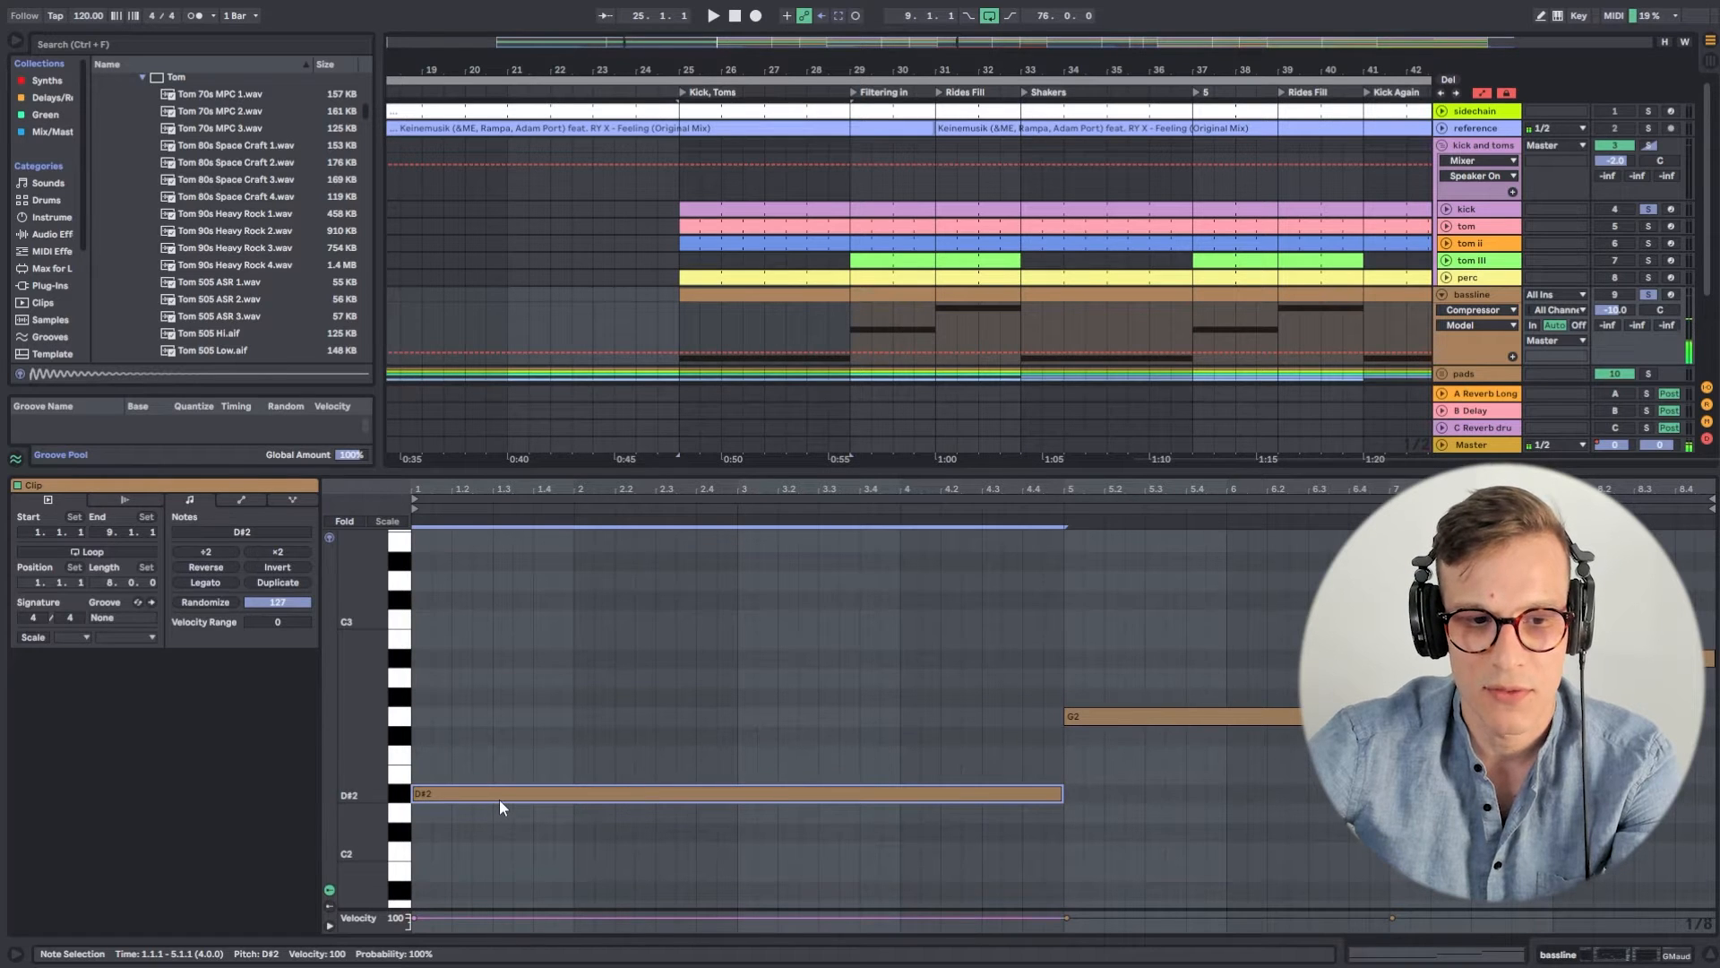
{"action": "left_click", "coordinate": [1415, 661]}
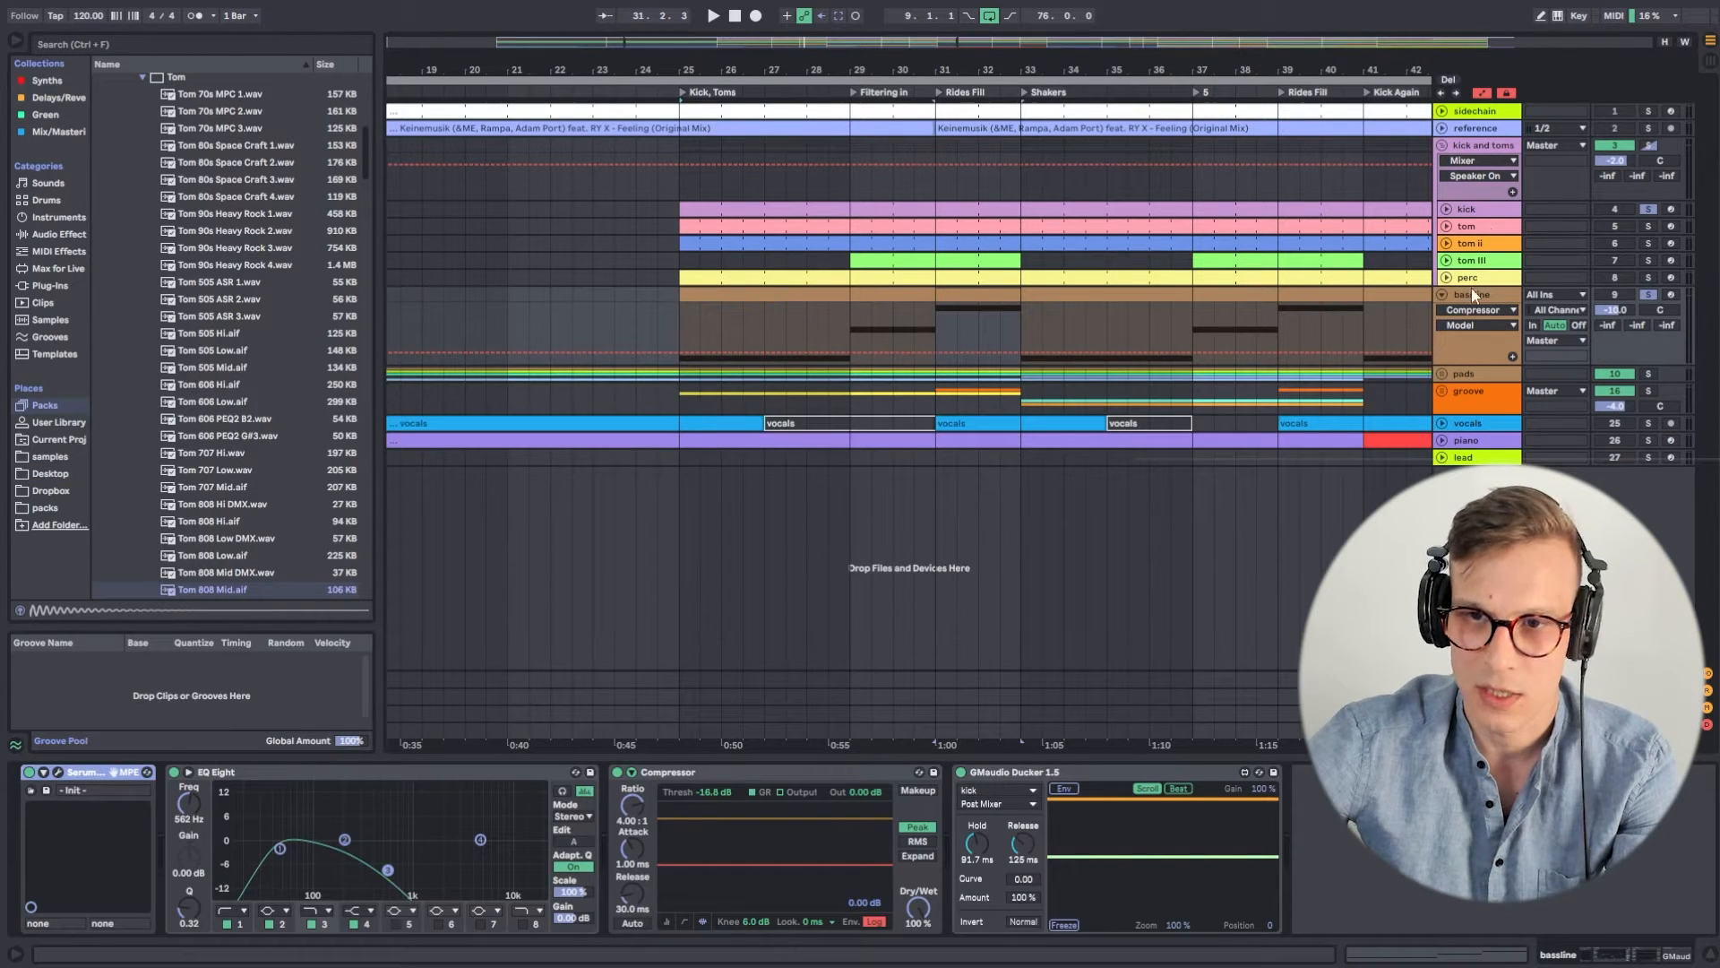
Fold the bassline track and the kick and toms group, show the whole arrangement and unfold the pads group.
{"action": "left_click", "coordinate": [1443, 294]}
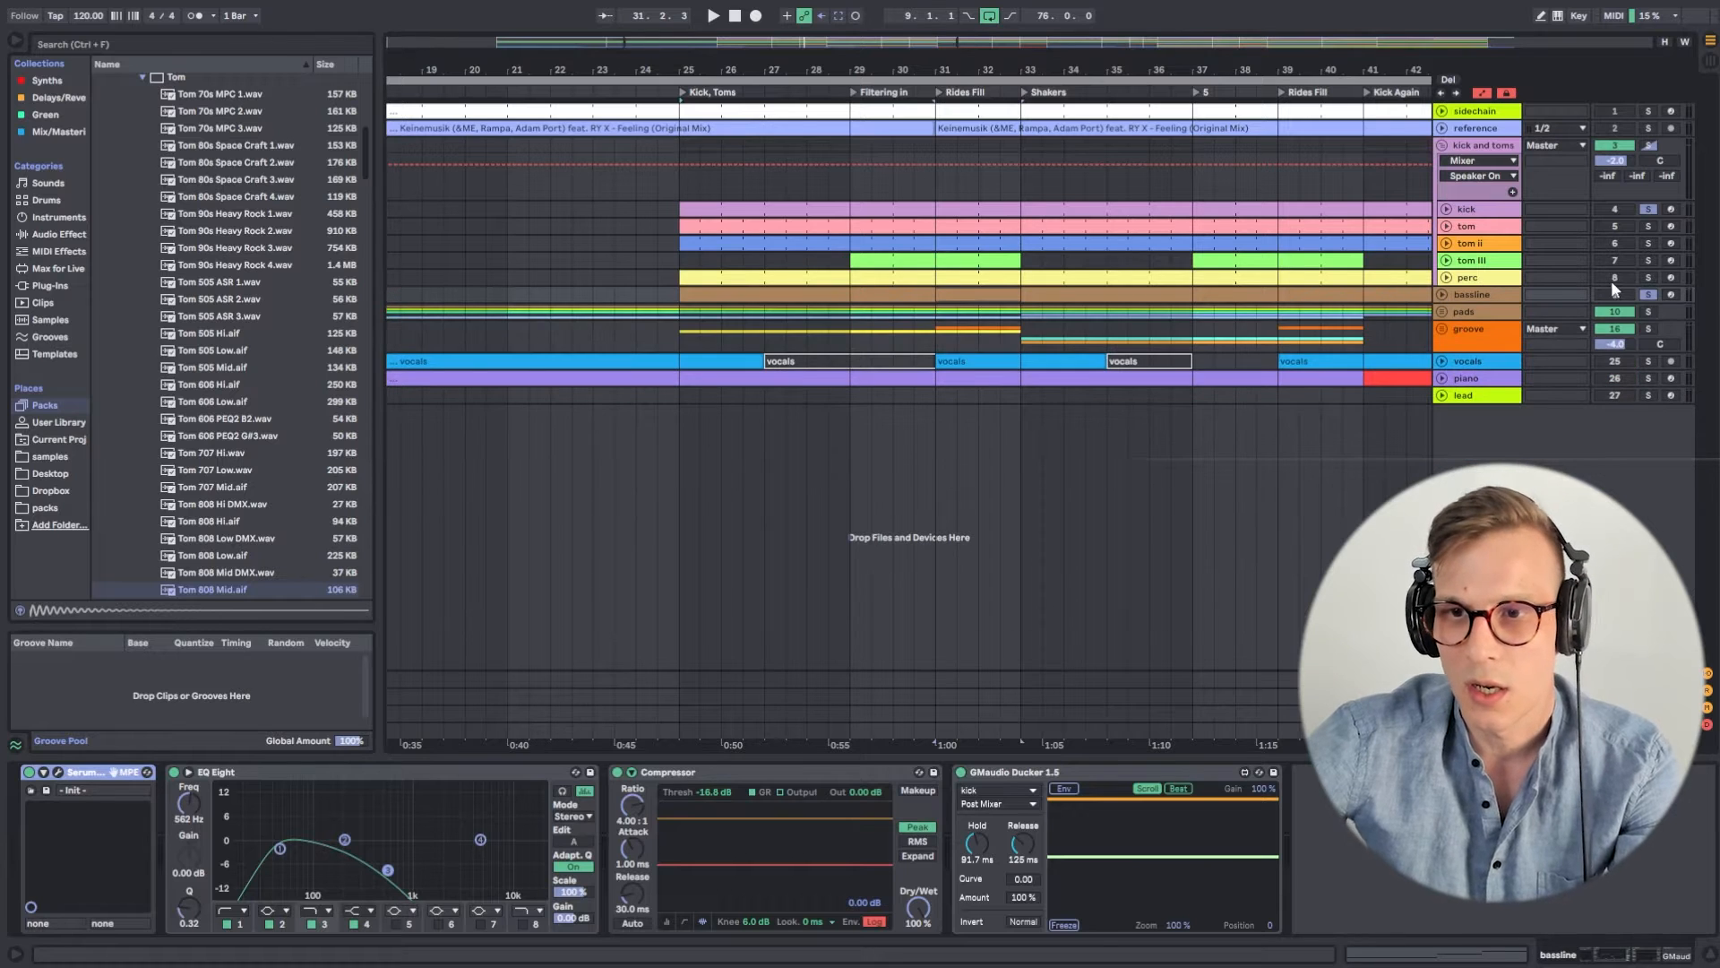
{"action": "left_click_drag", "start_coordinate": [1096, 70], "coordinate": [977, 9]}
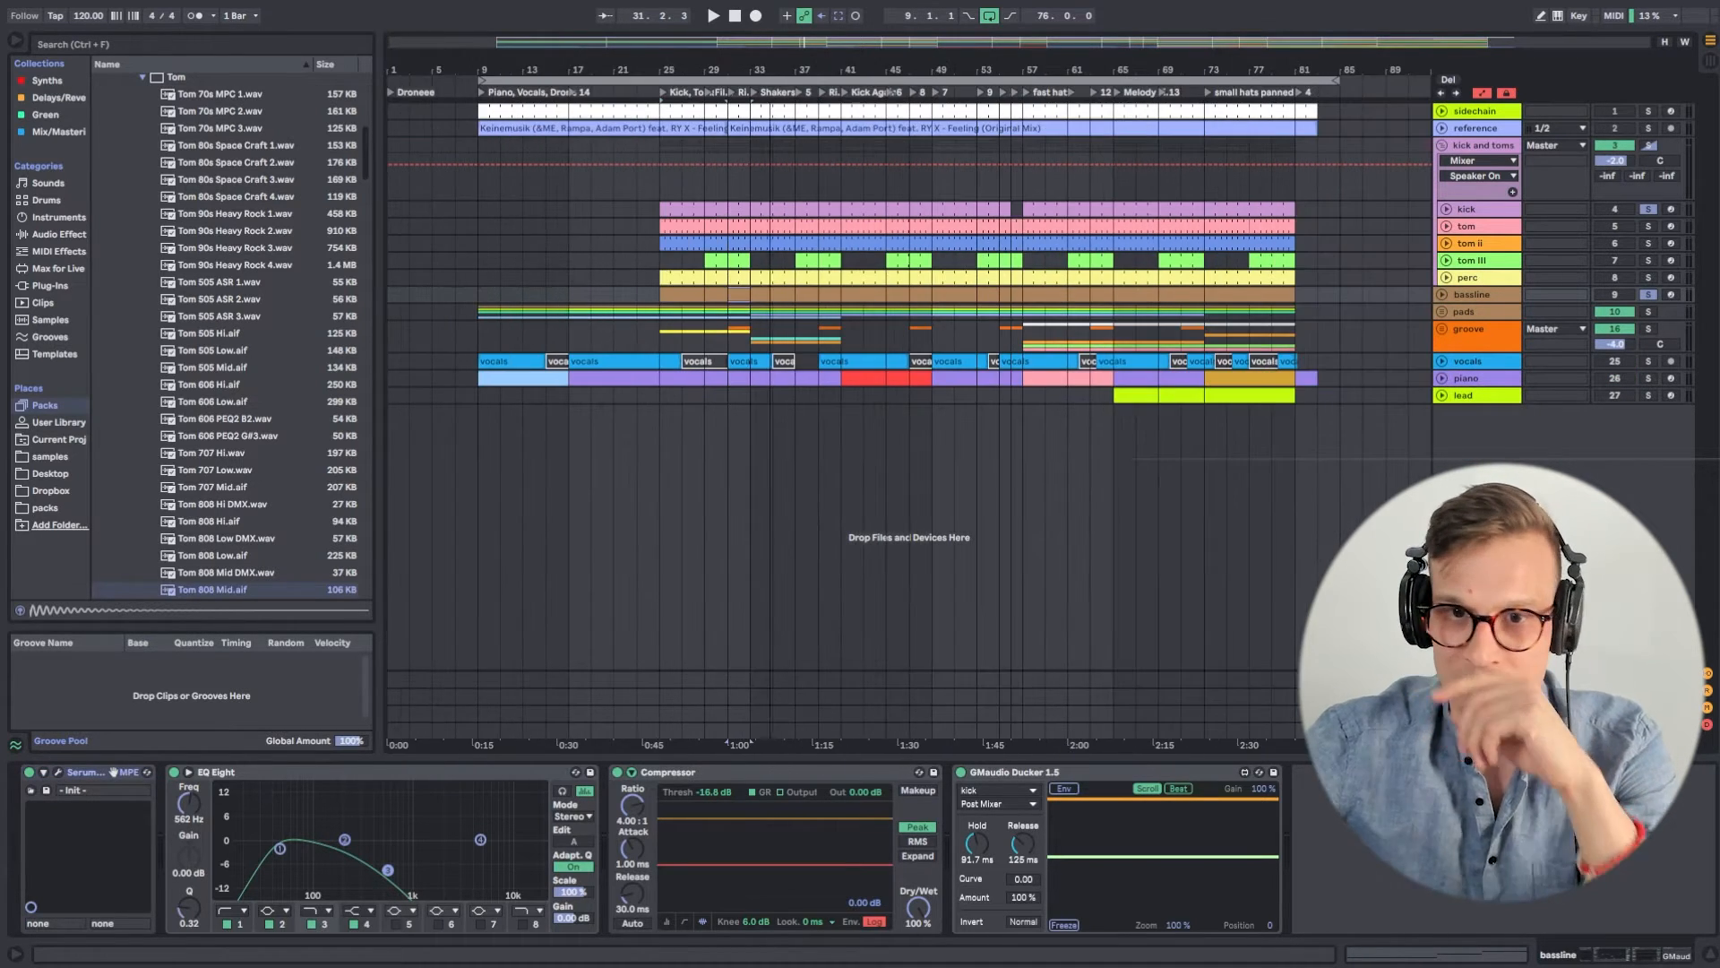
{"action": "left_click", "coordinate": [1443, 145]}
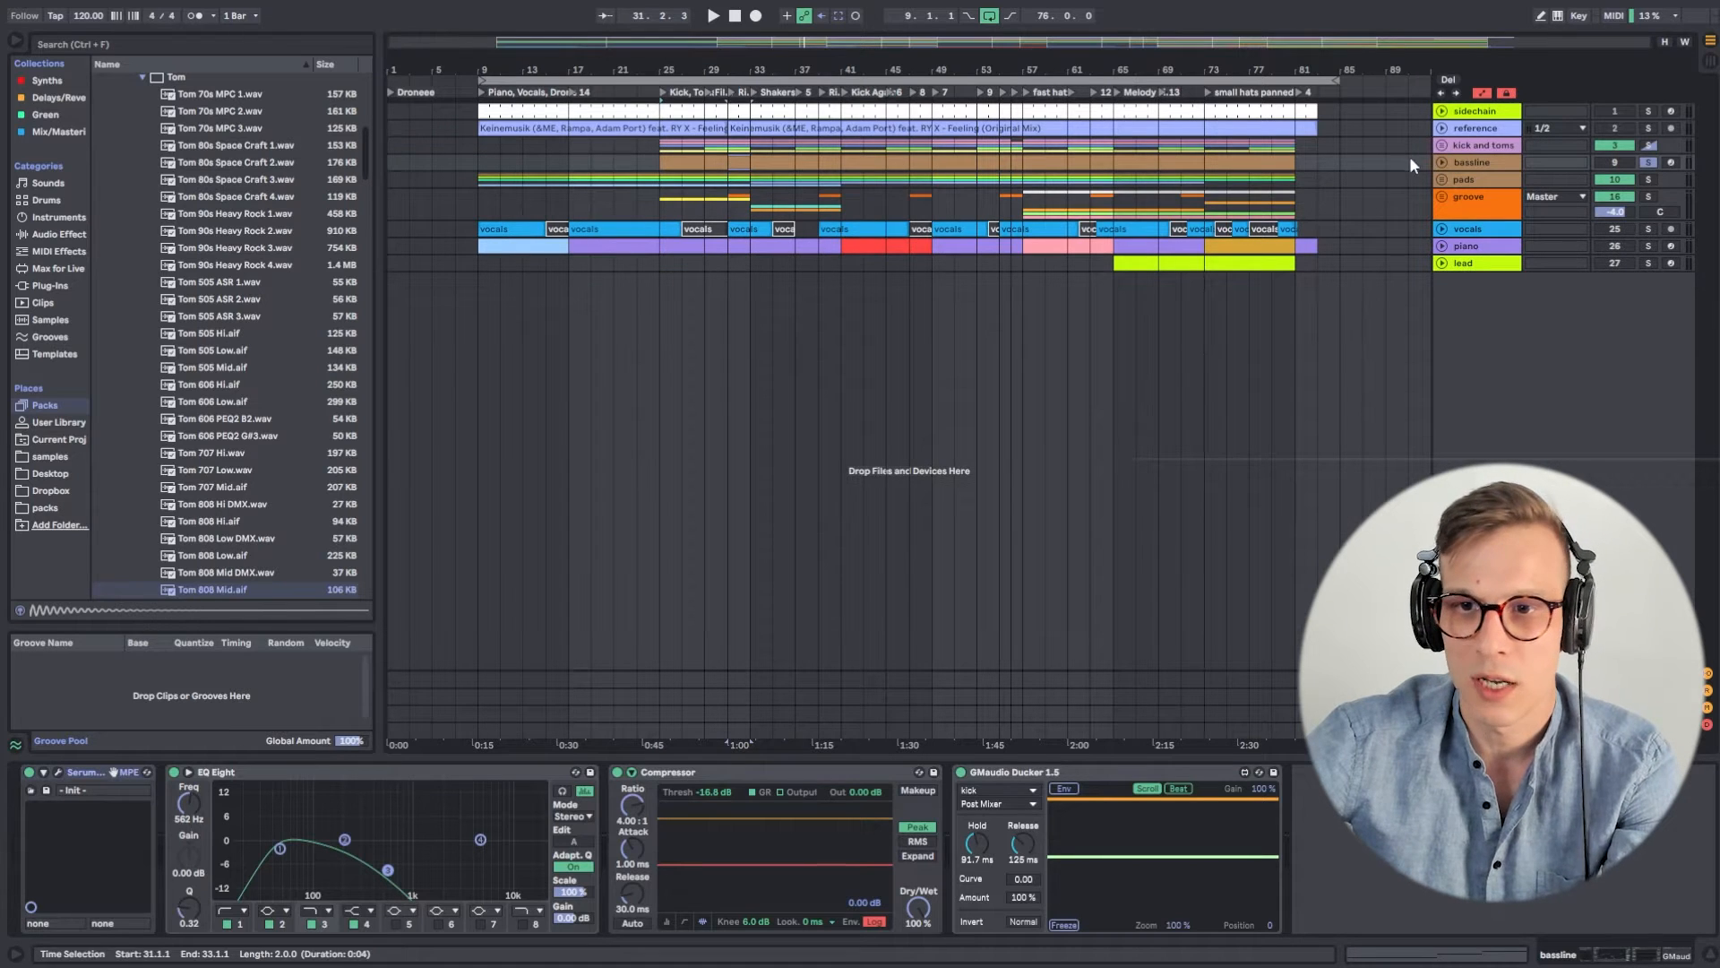
{"action": "left_click", "coordinate": [1443, 179]}
{"action": "left_click", "coordinate": [1497, 182]}
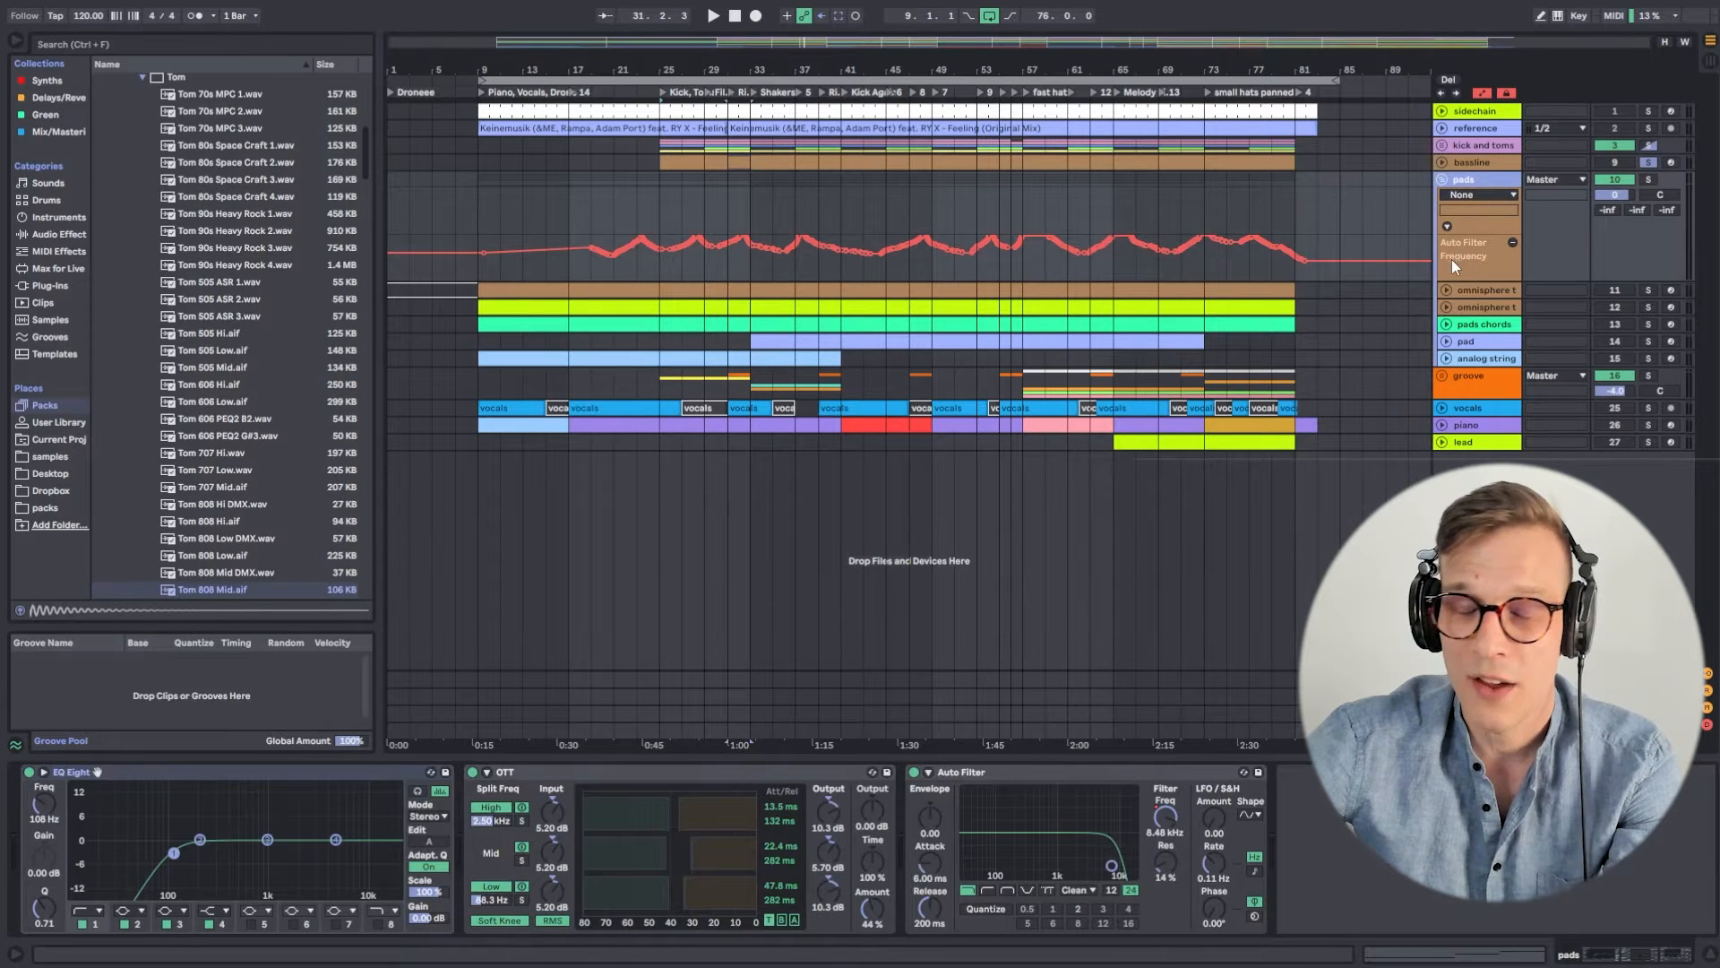
Open the first omnisphere texture clip's notes, play that track soloed from bar 9 and view its devices.
{"action": "left_click", "coordinate": [1649, 179]}
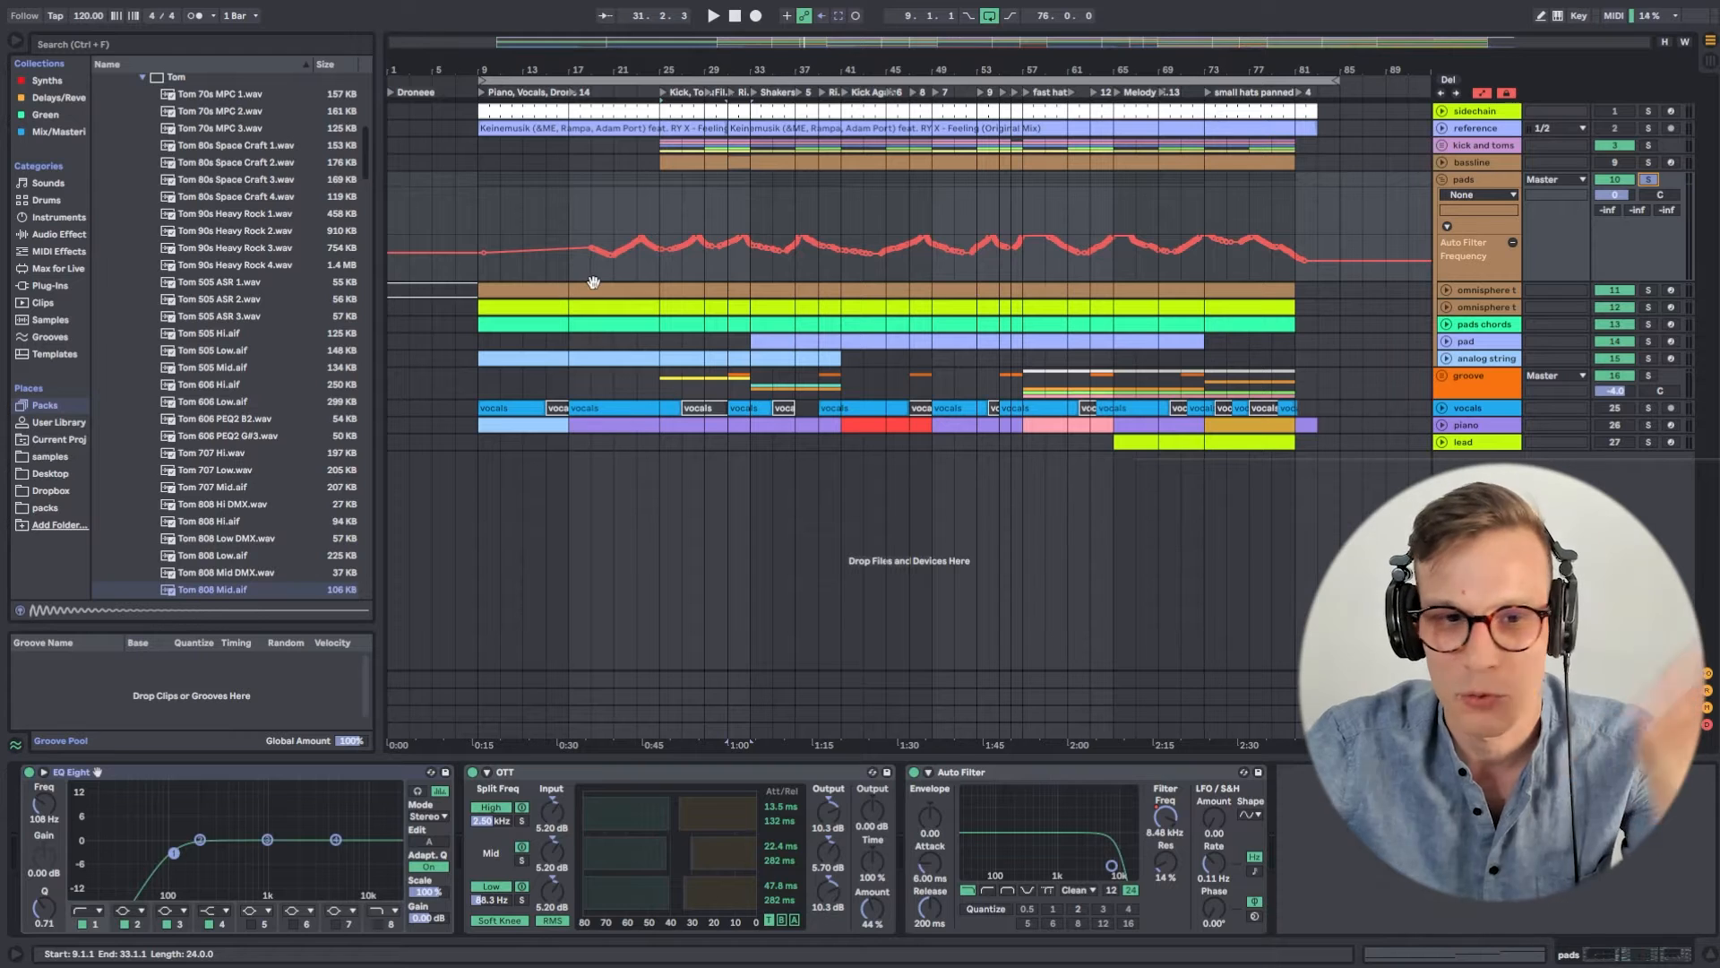
{"action": "left_click", "coordinate": [570, 294]}
{"action": "double_click", "coordinate": [570, 294]}
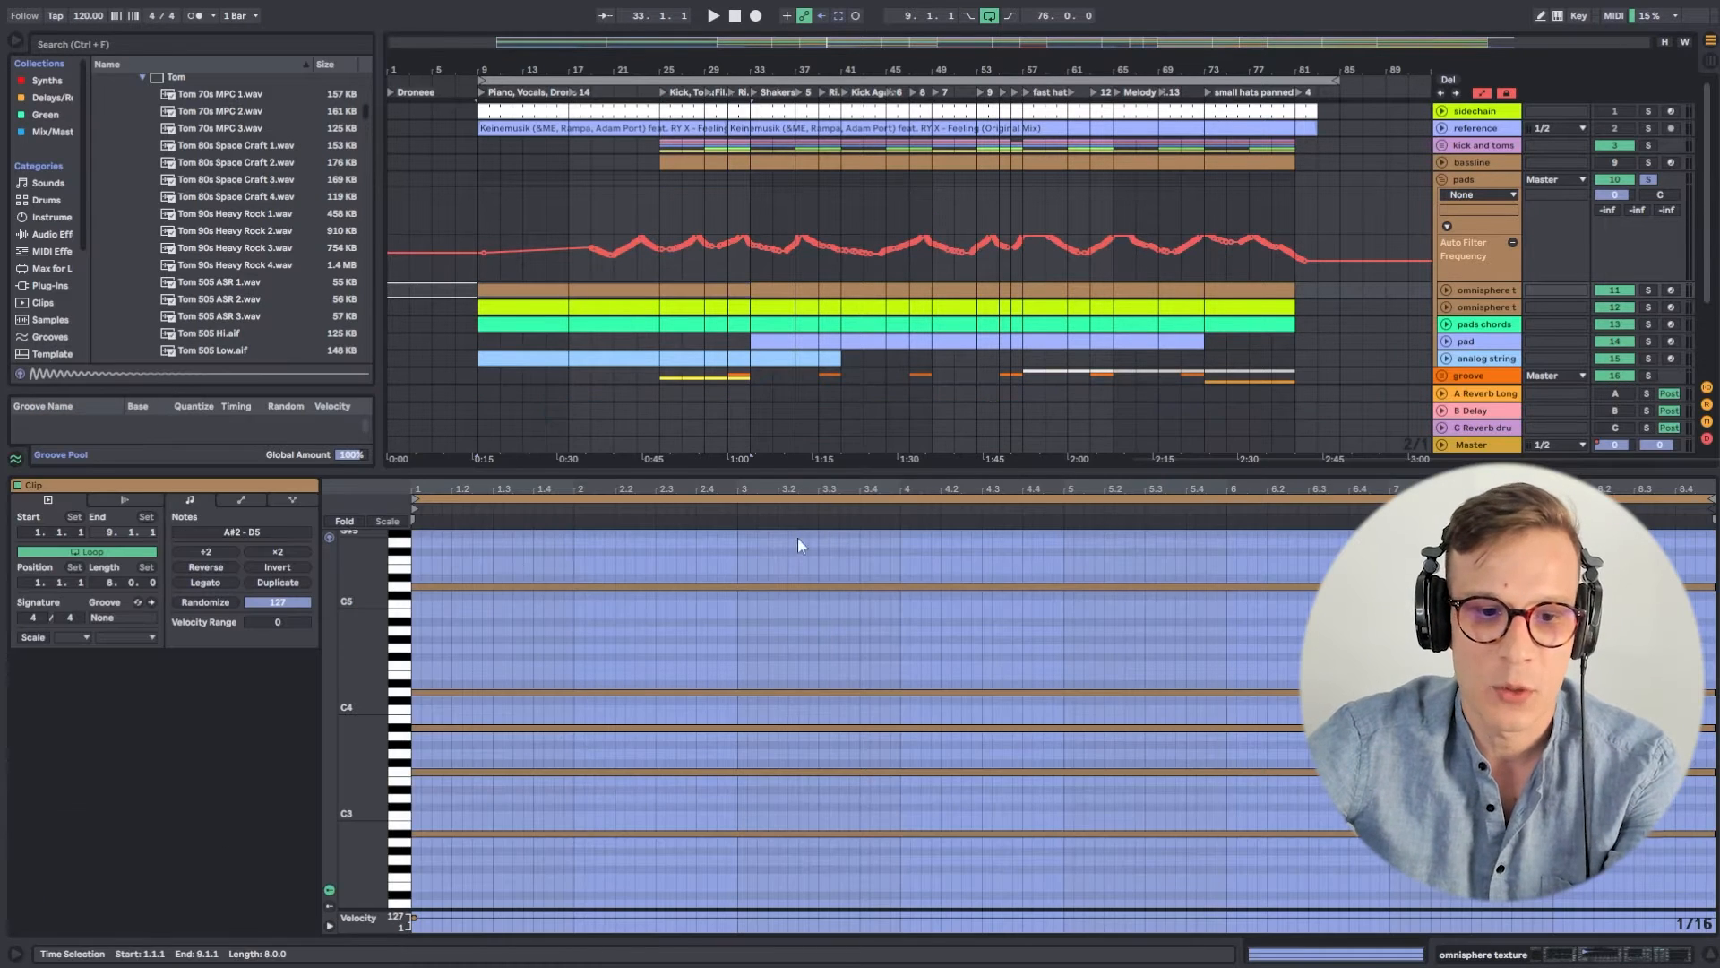
{"action": "left_click", "coordinate": [1648, 290]}
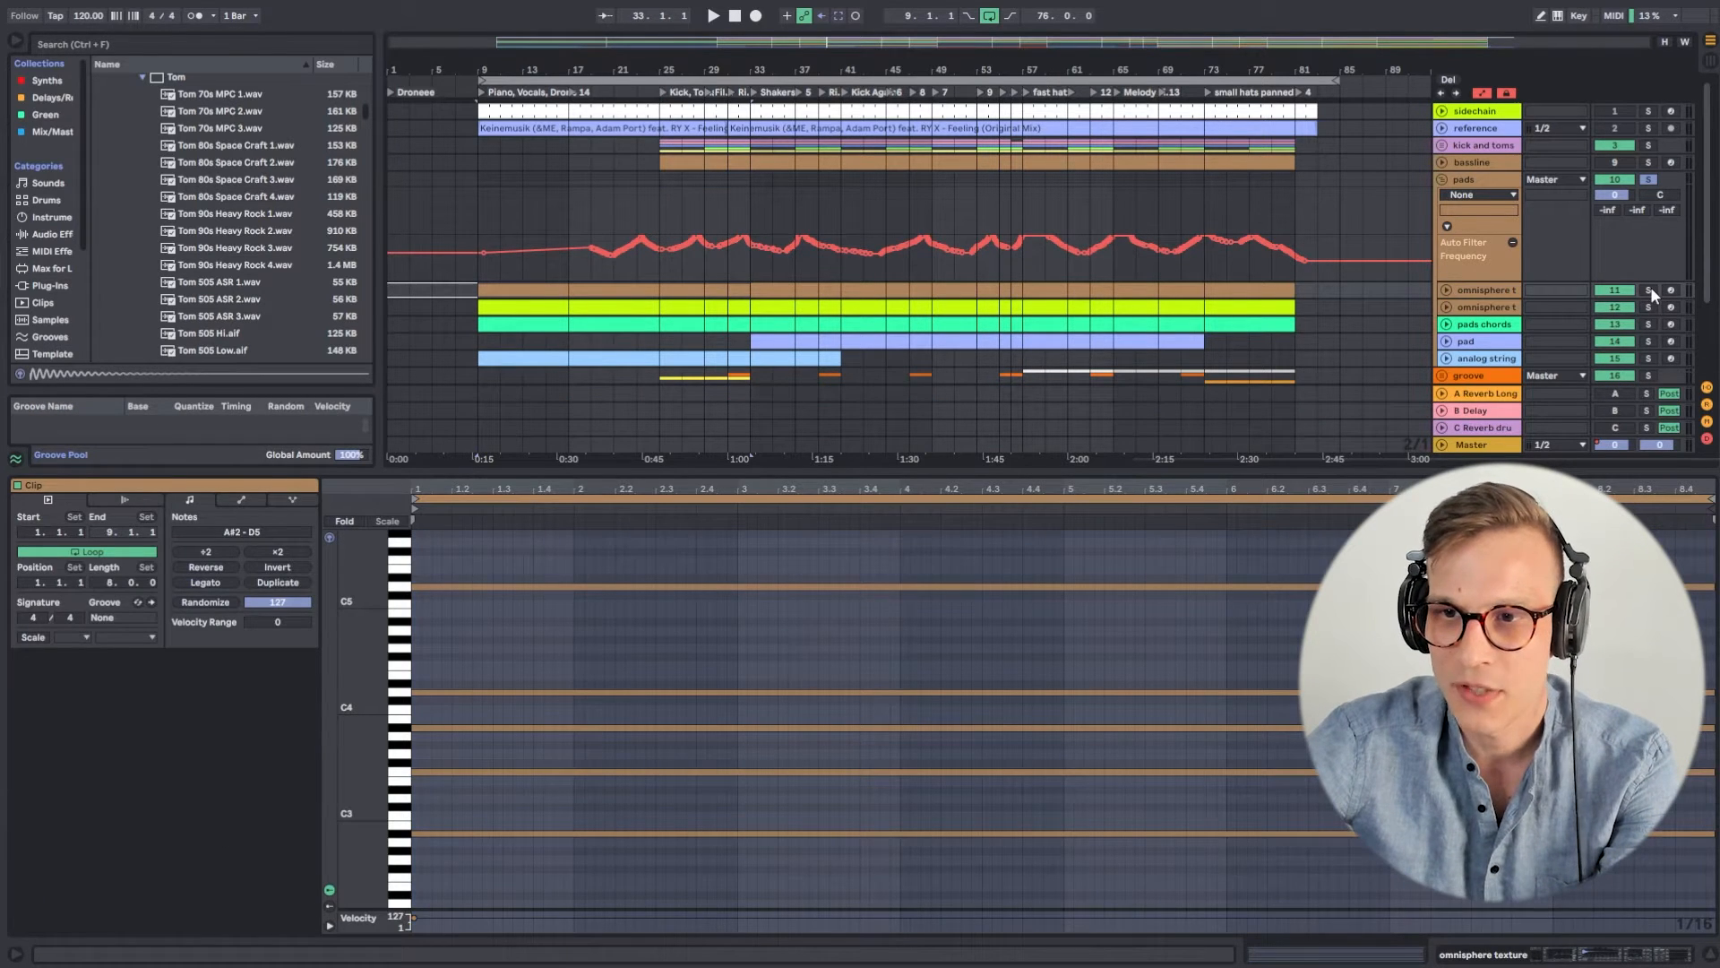
{"action": "key", "text": "space"}
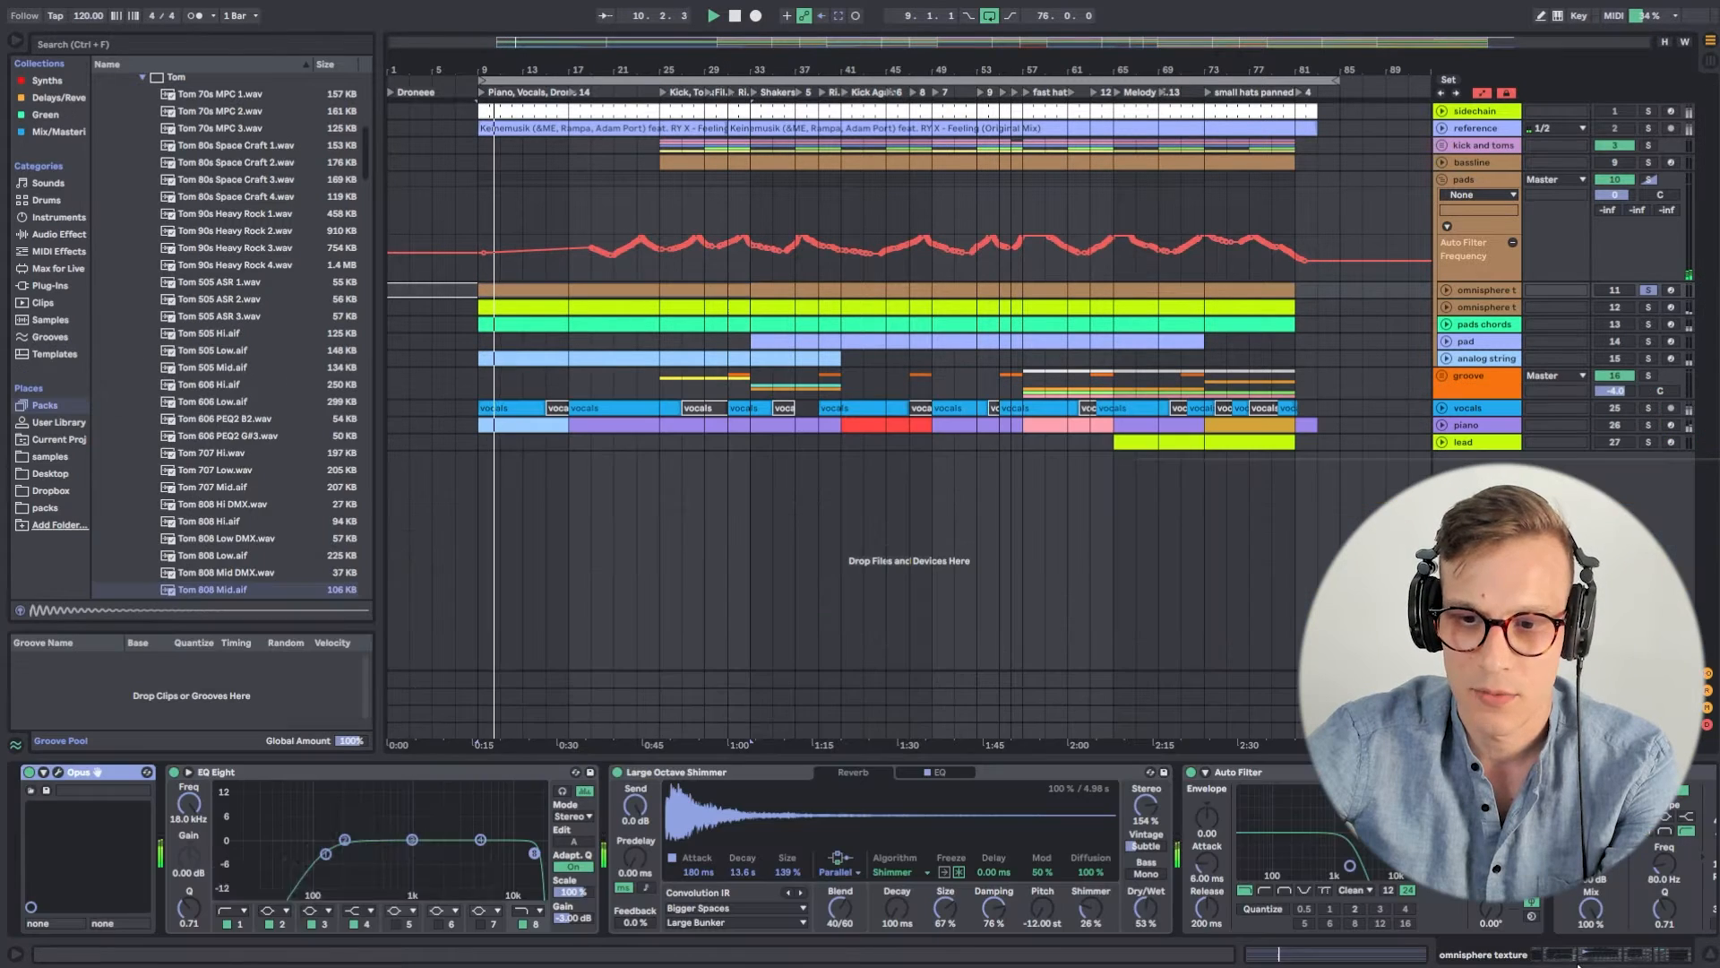
{"action": "key", "text": "shift+Tab"}
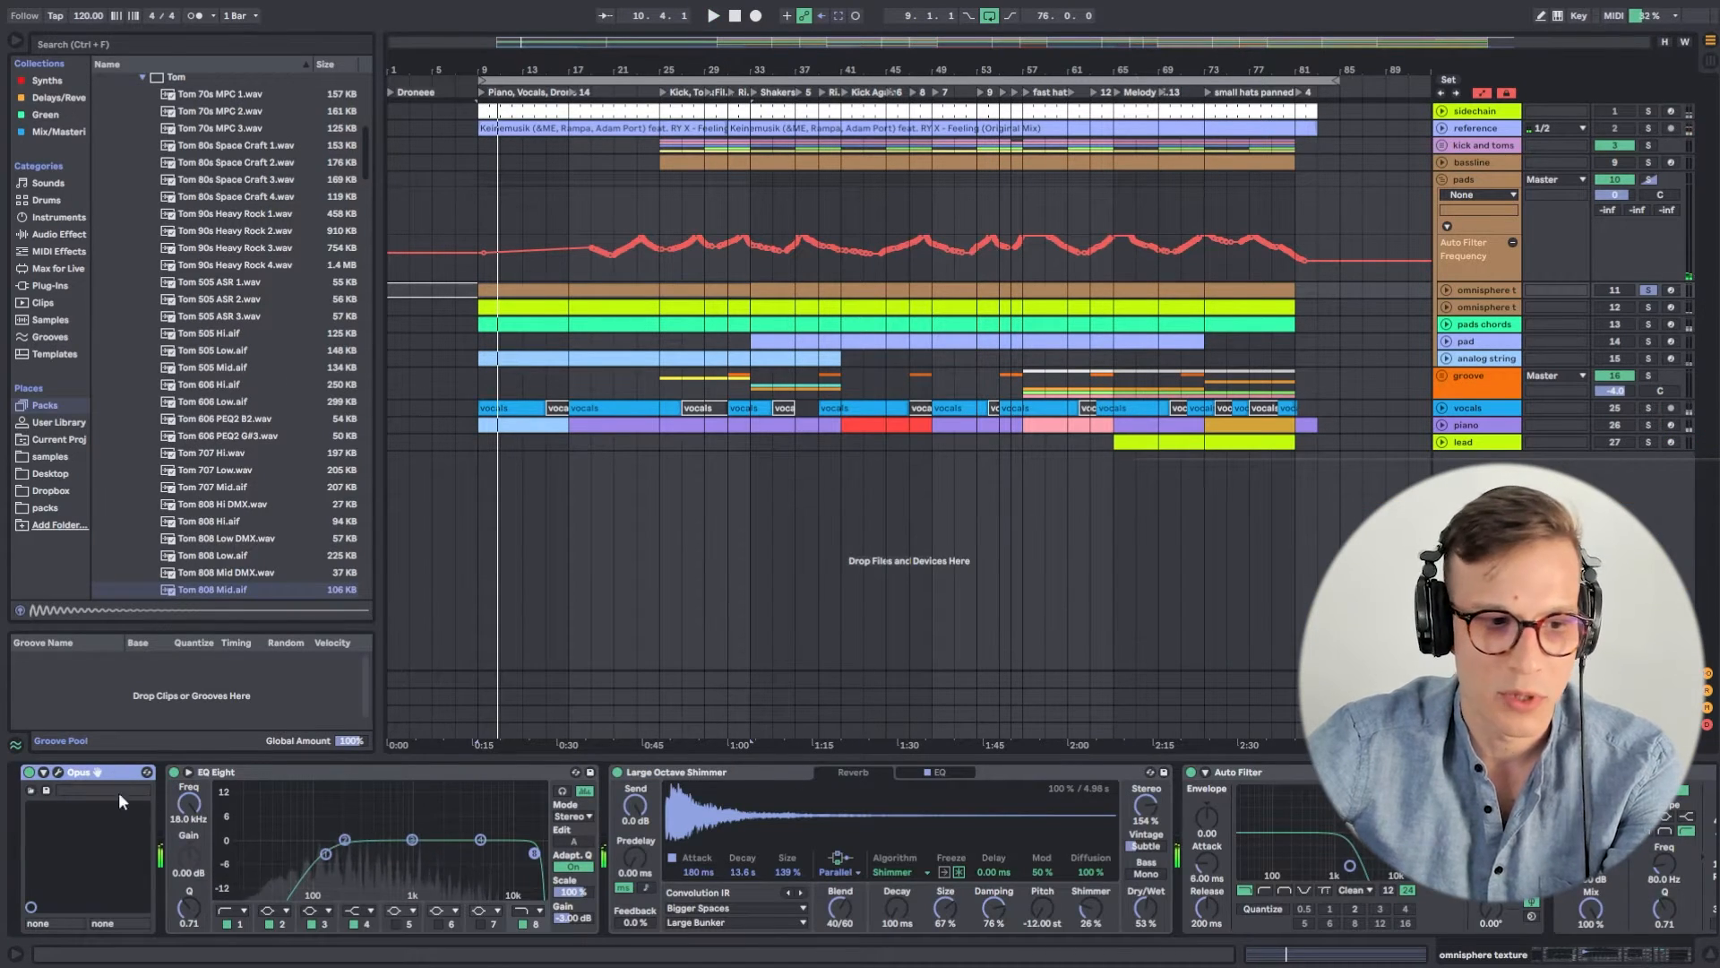
Open the texture track's Opus instrument and locate Deep Noise Drone 07 under EW Forbidden Planet, Drones, Deep Noise.
{"action": "left_click", "coordinate": [57, 772]}
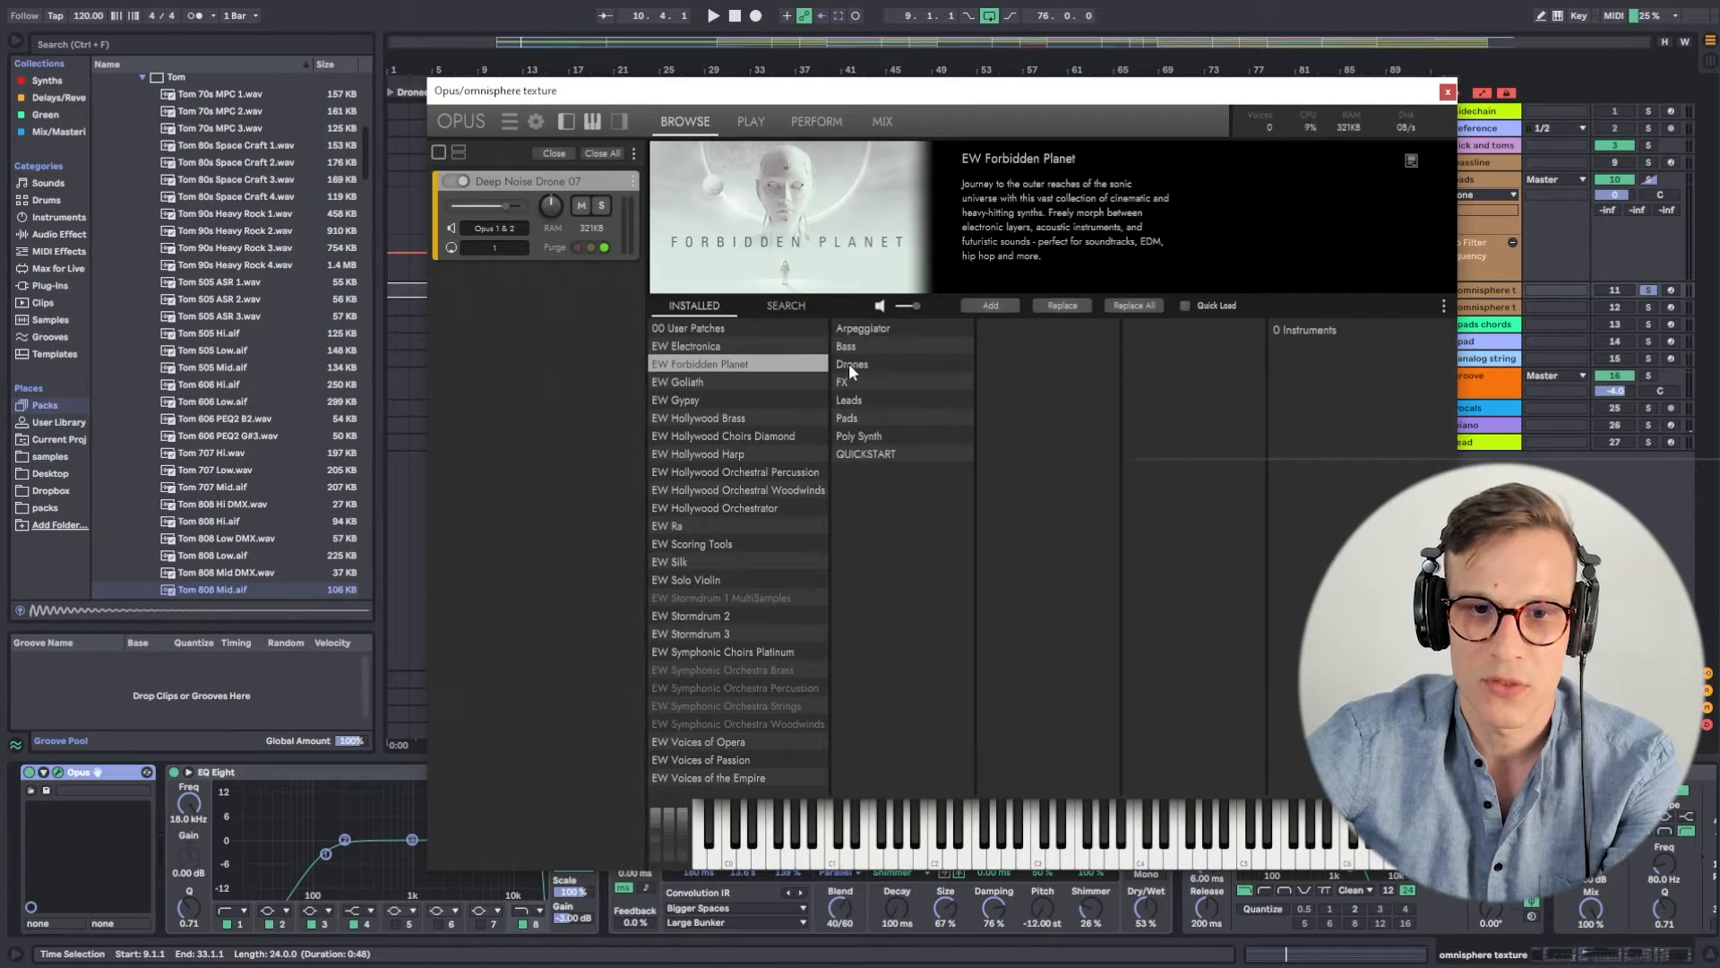
{"action": "left_click", "coordinate": [874, 363]}
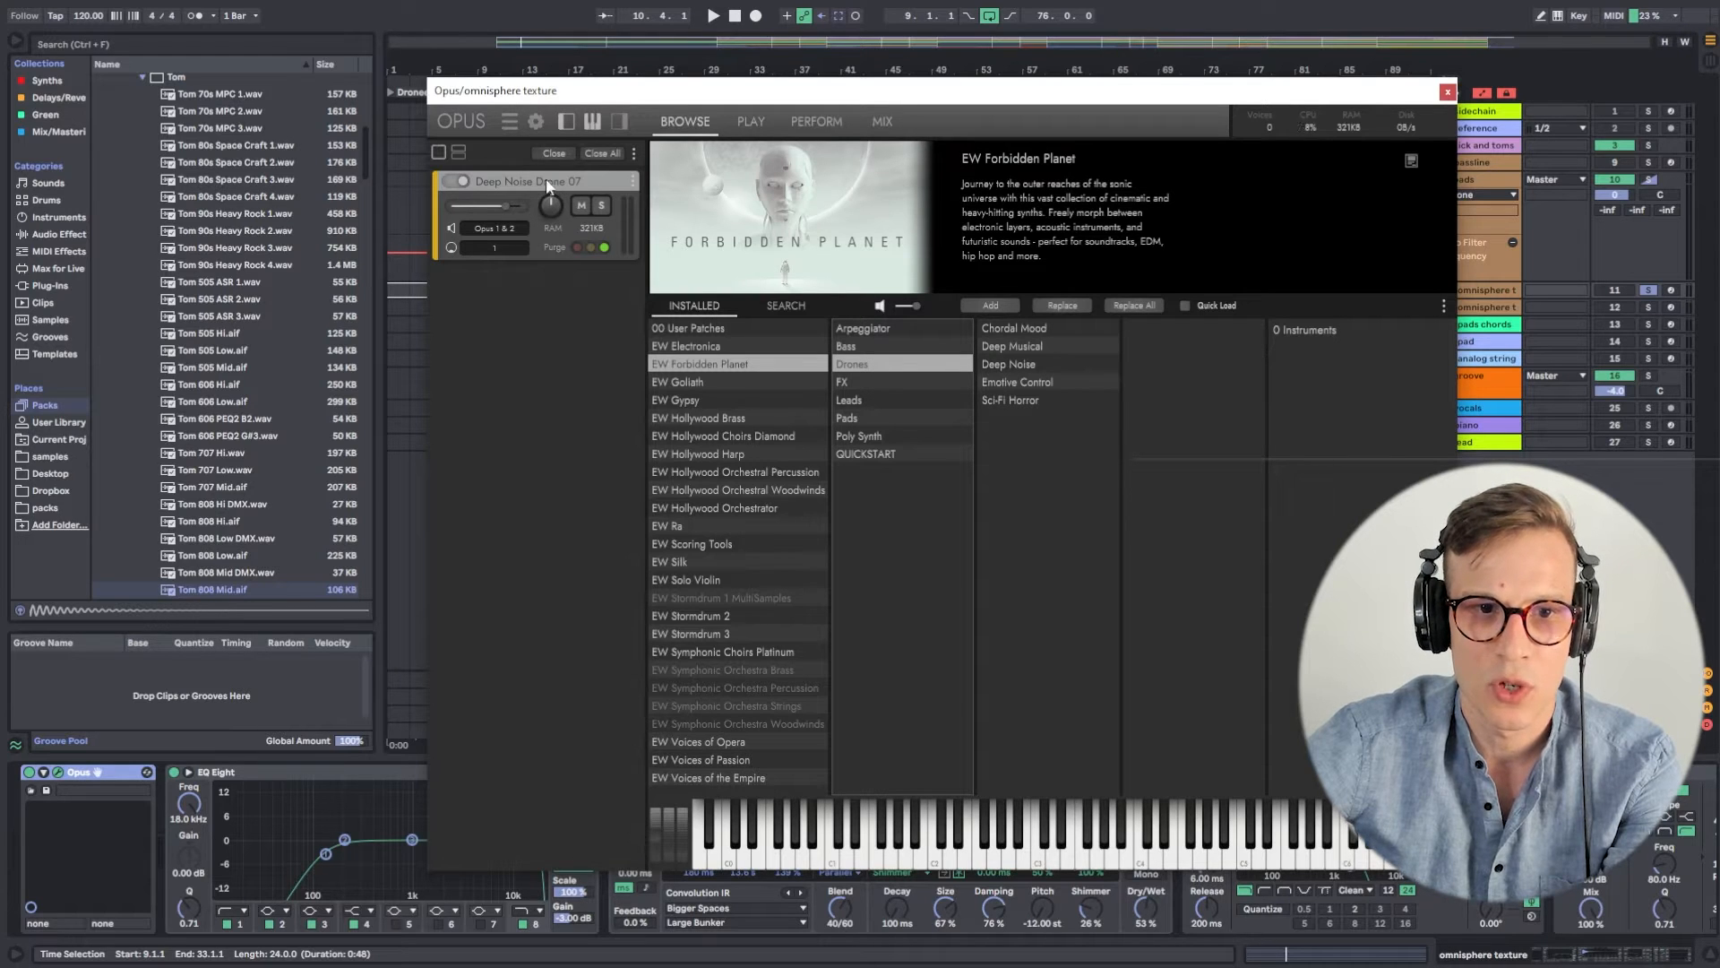
{"action": "left_click", "coordinate": [1027, 365]}
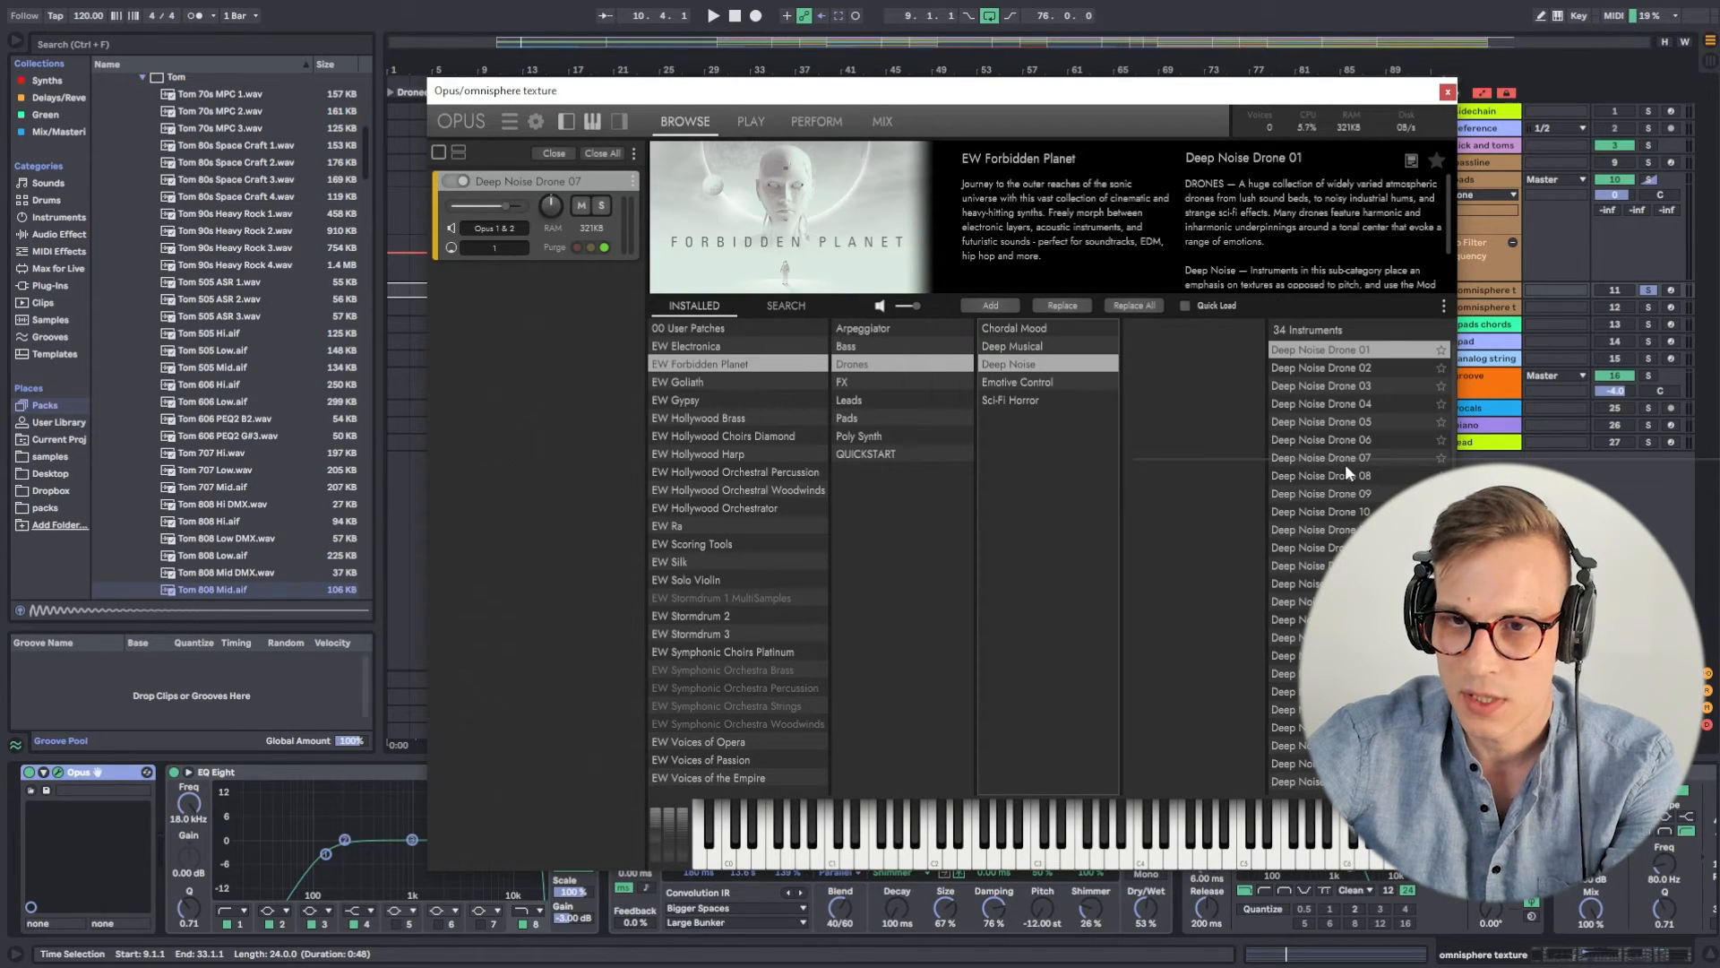
{"action": "left_click", "coordinate": [1347, 458]}
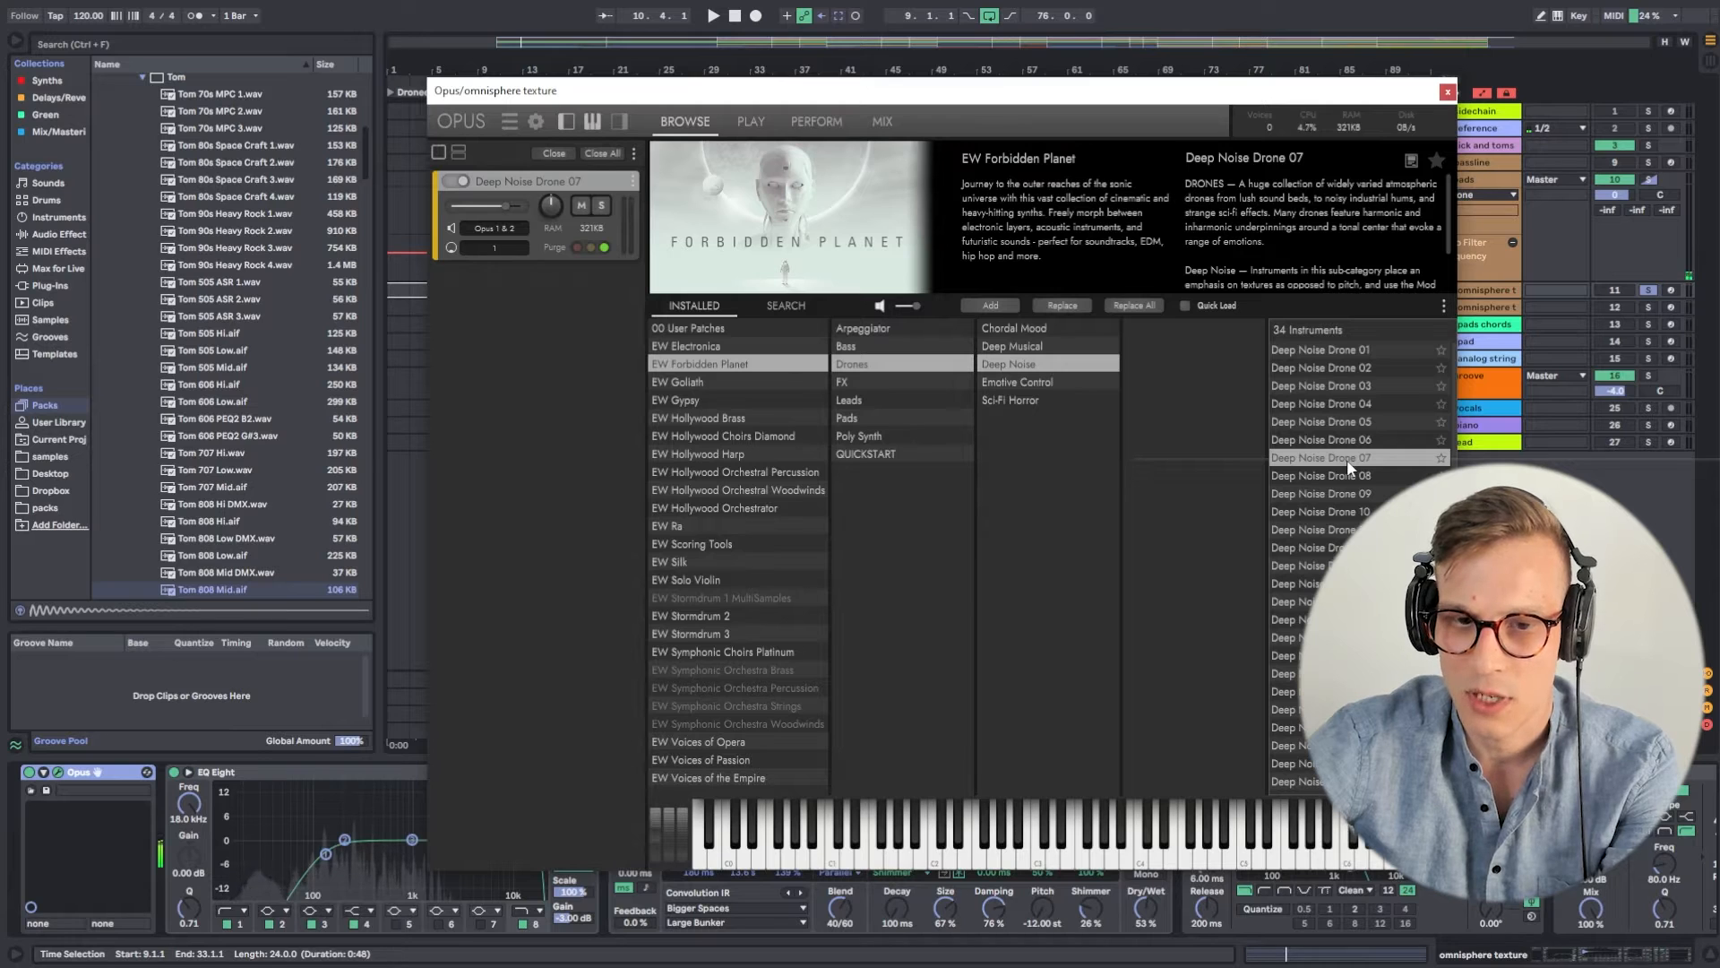
Close the Opus instrument and switch off the Auto Filter on the pads group.
{"action": "left_click", "coordinate": [1447, 92]}
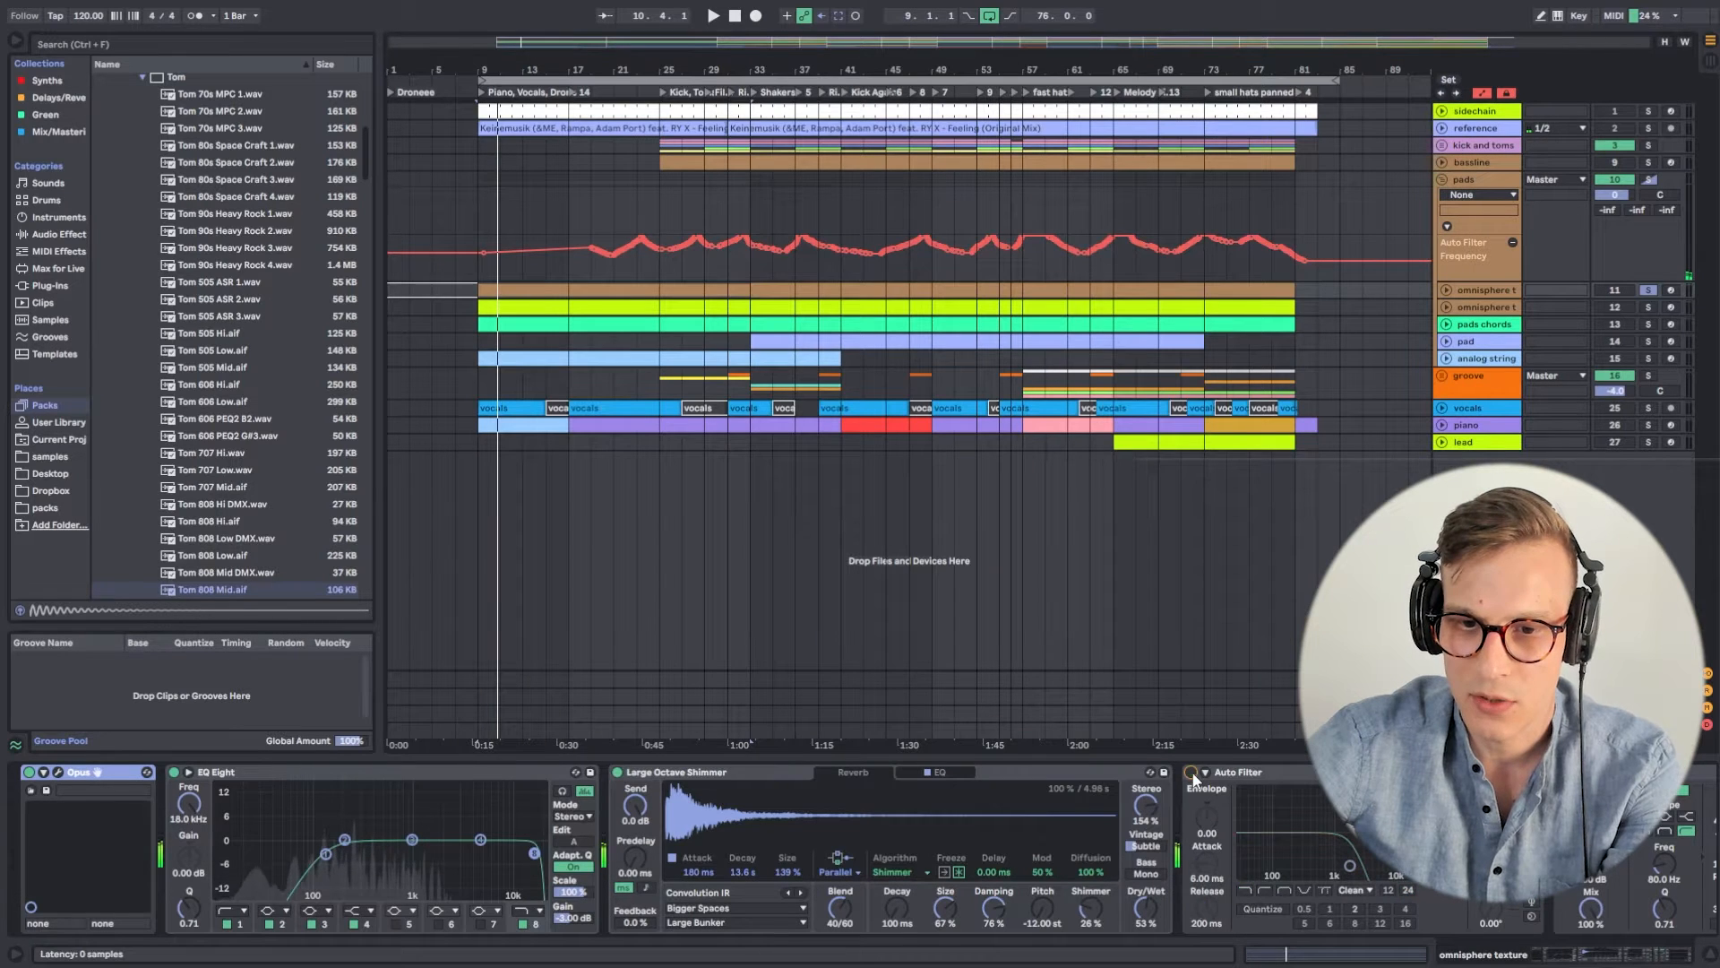
{"action": "left_click", "coordinate": [1497, 179]}
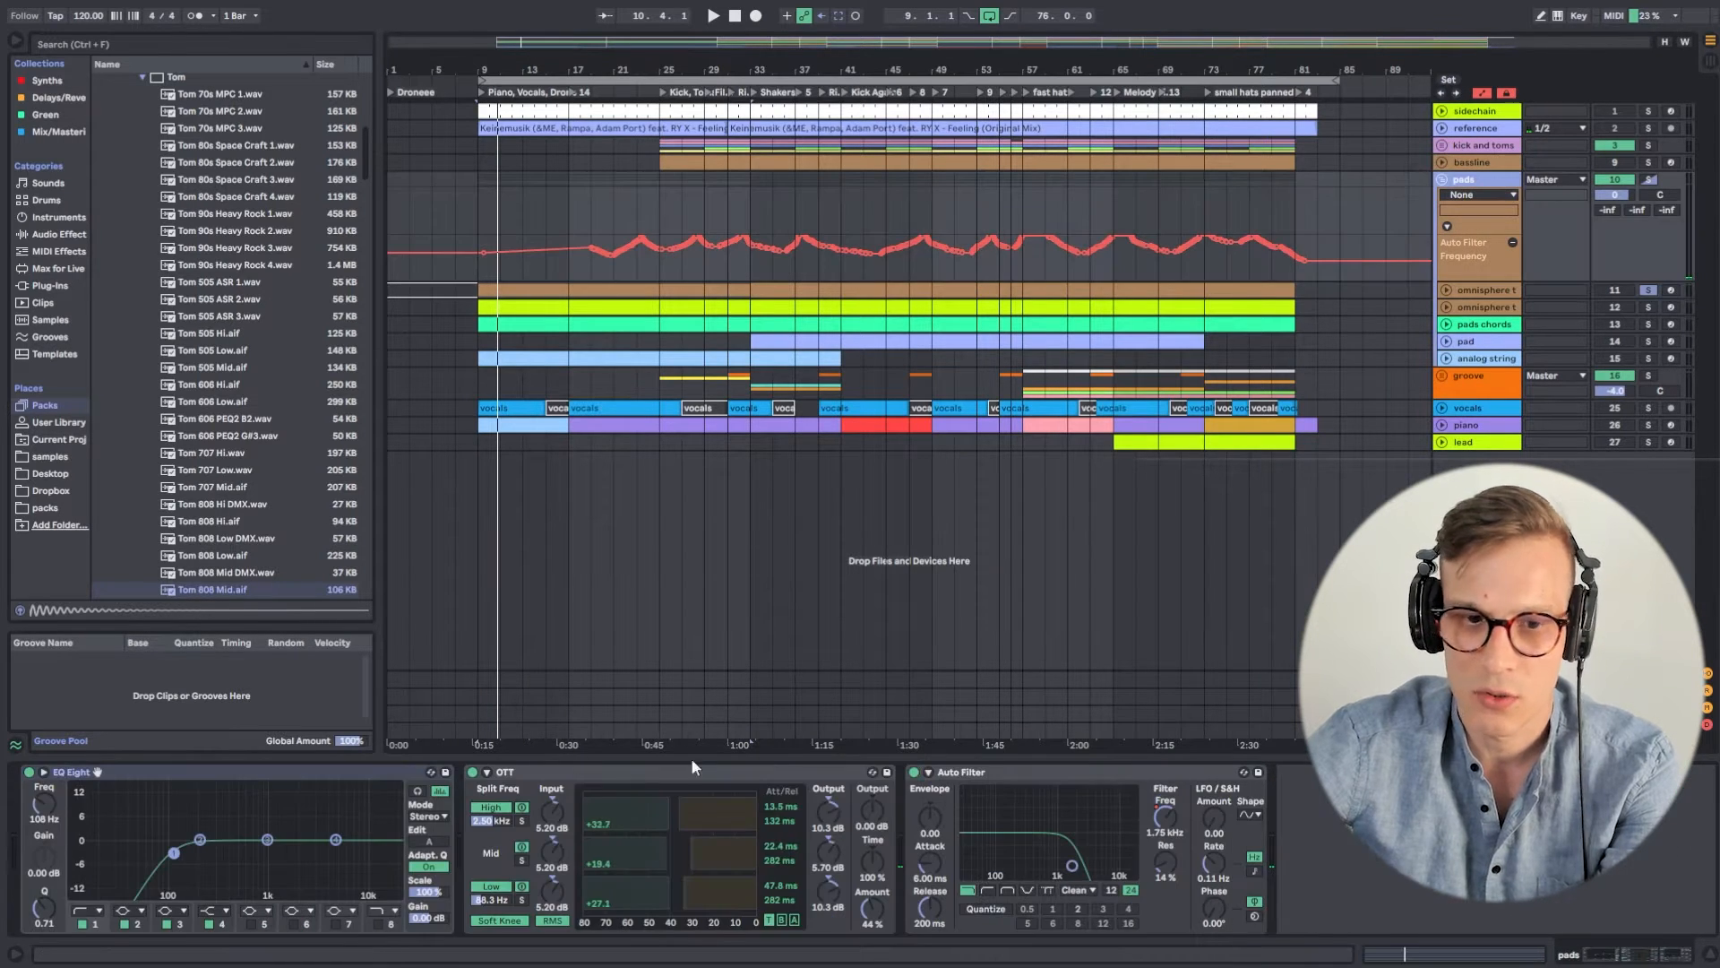
{"action": "left_click", "coordinate": [915, 772]}
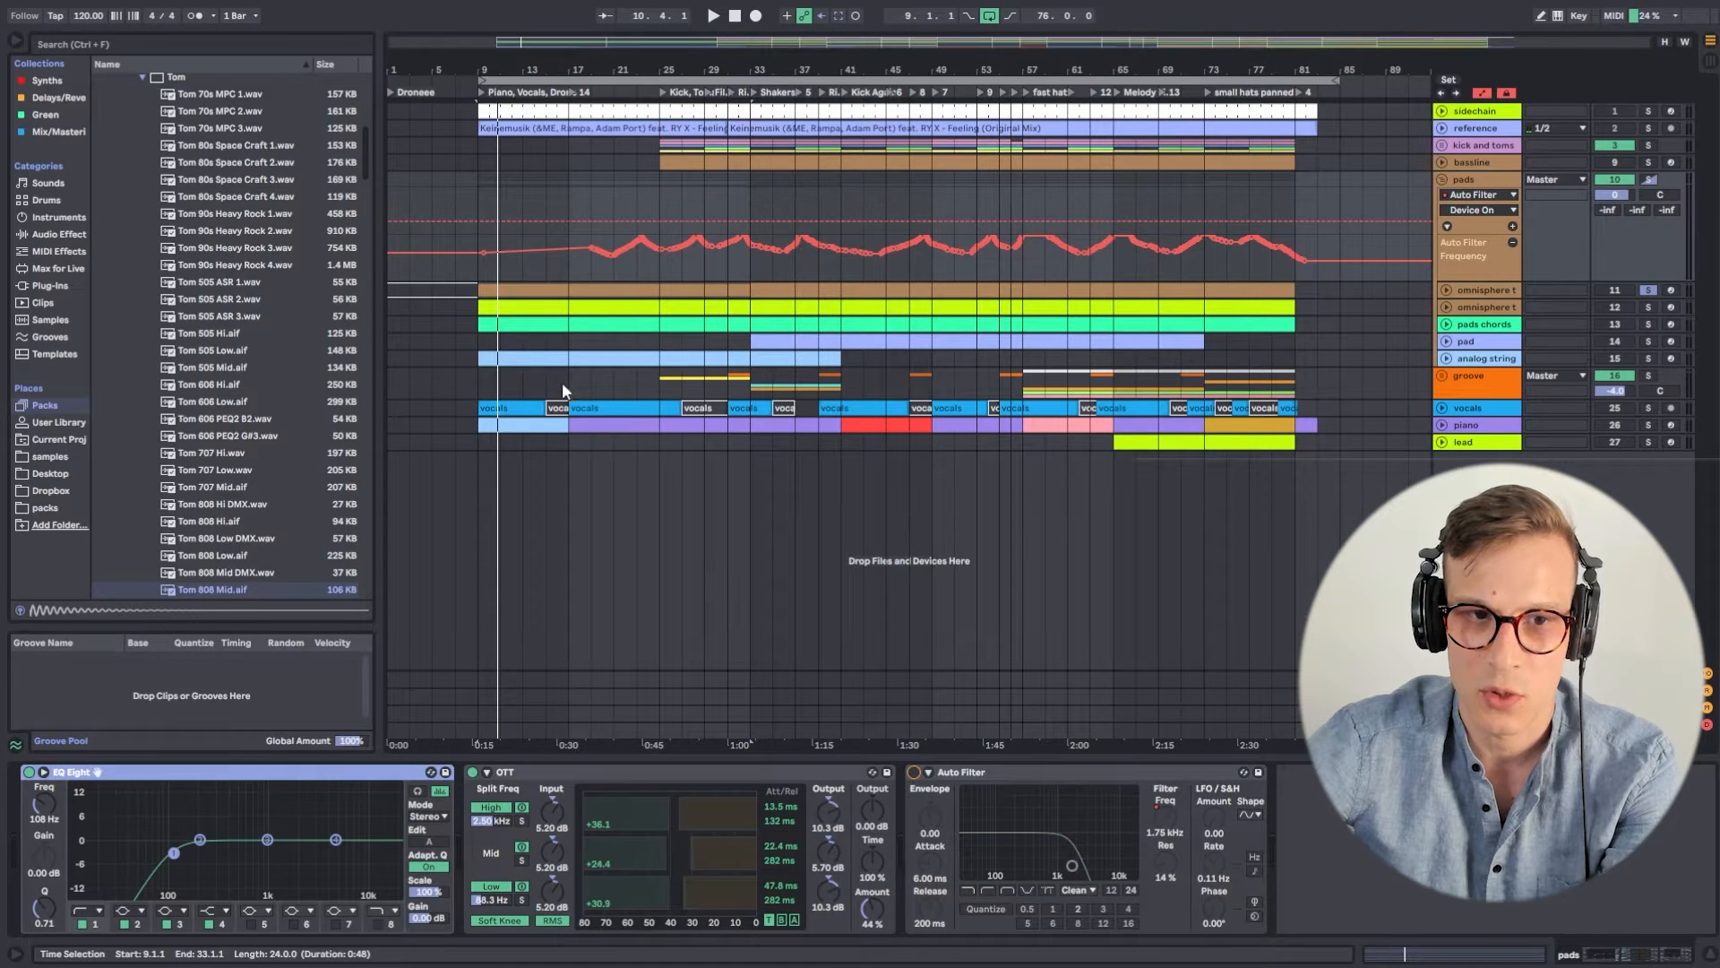
Unfold the first omnisphere texture track, show its Track Volume automation and play from bar 33.
{"action": "left_click", "coordinate": [1447, 289]}
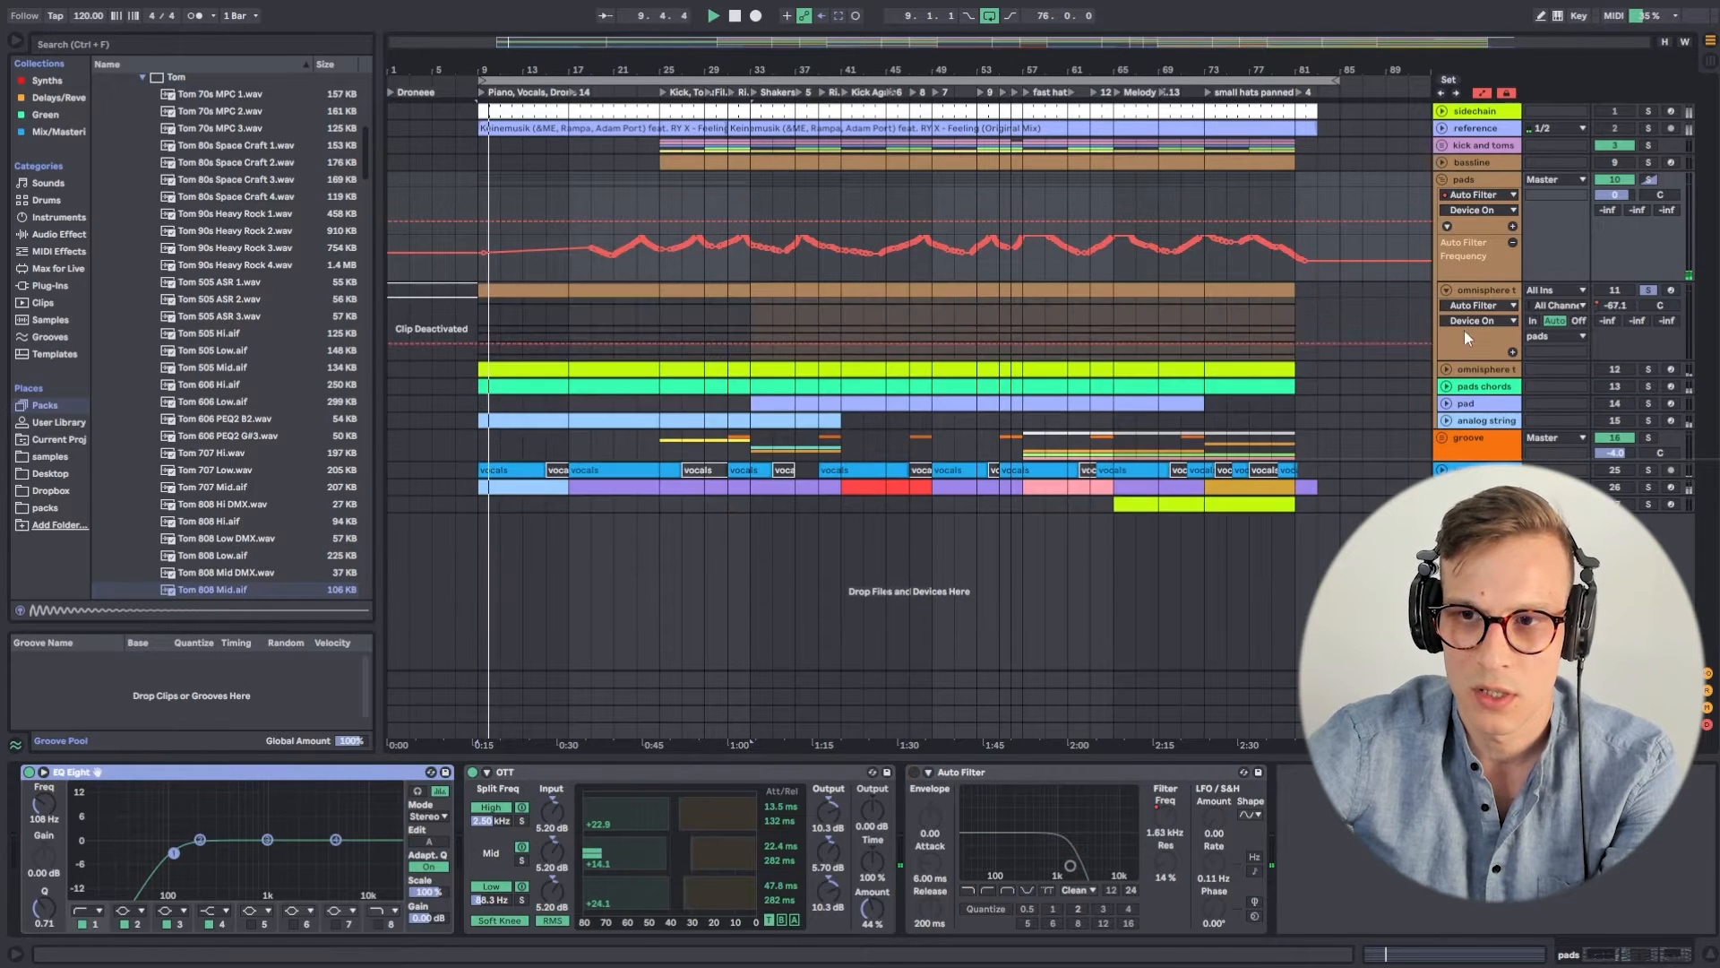
{"action": "left_click", "coordinate": [1615, 305]}
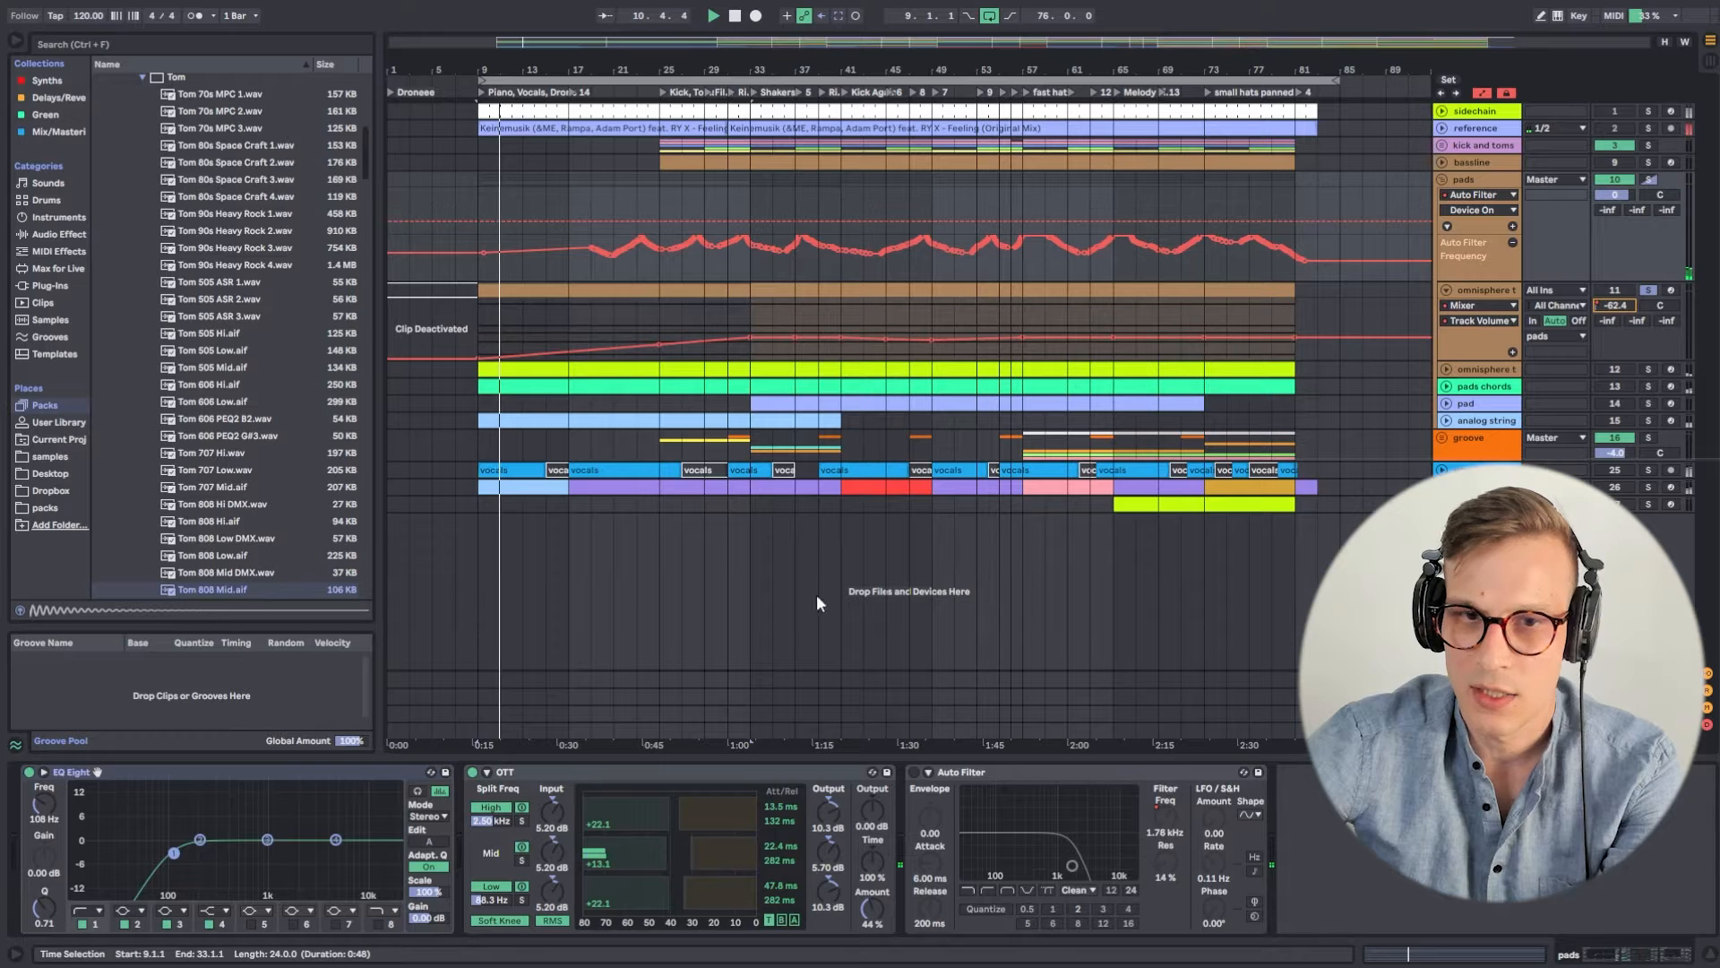
{"action": "left_click", "coordinate": [755, 93]}
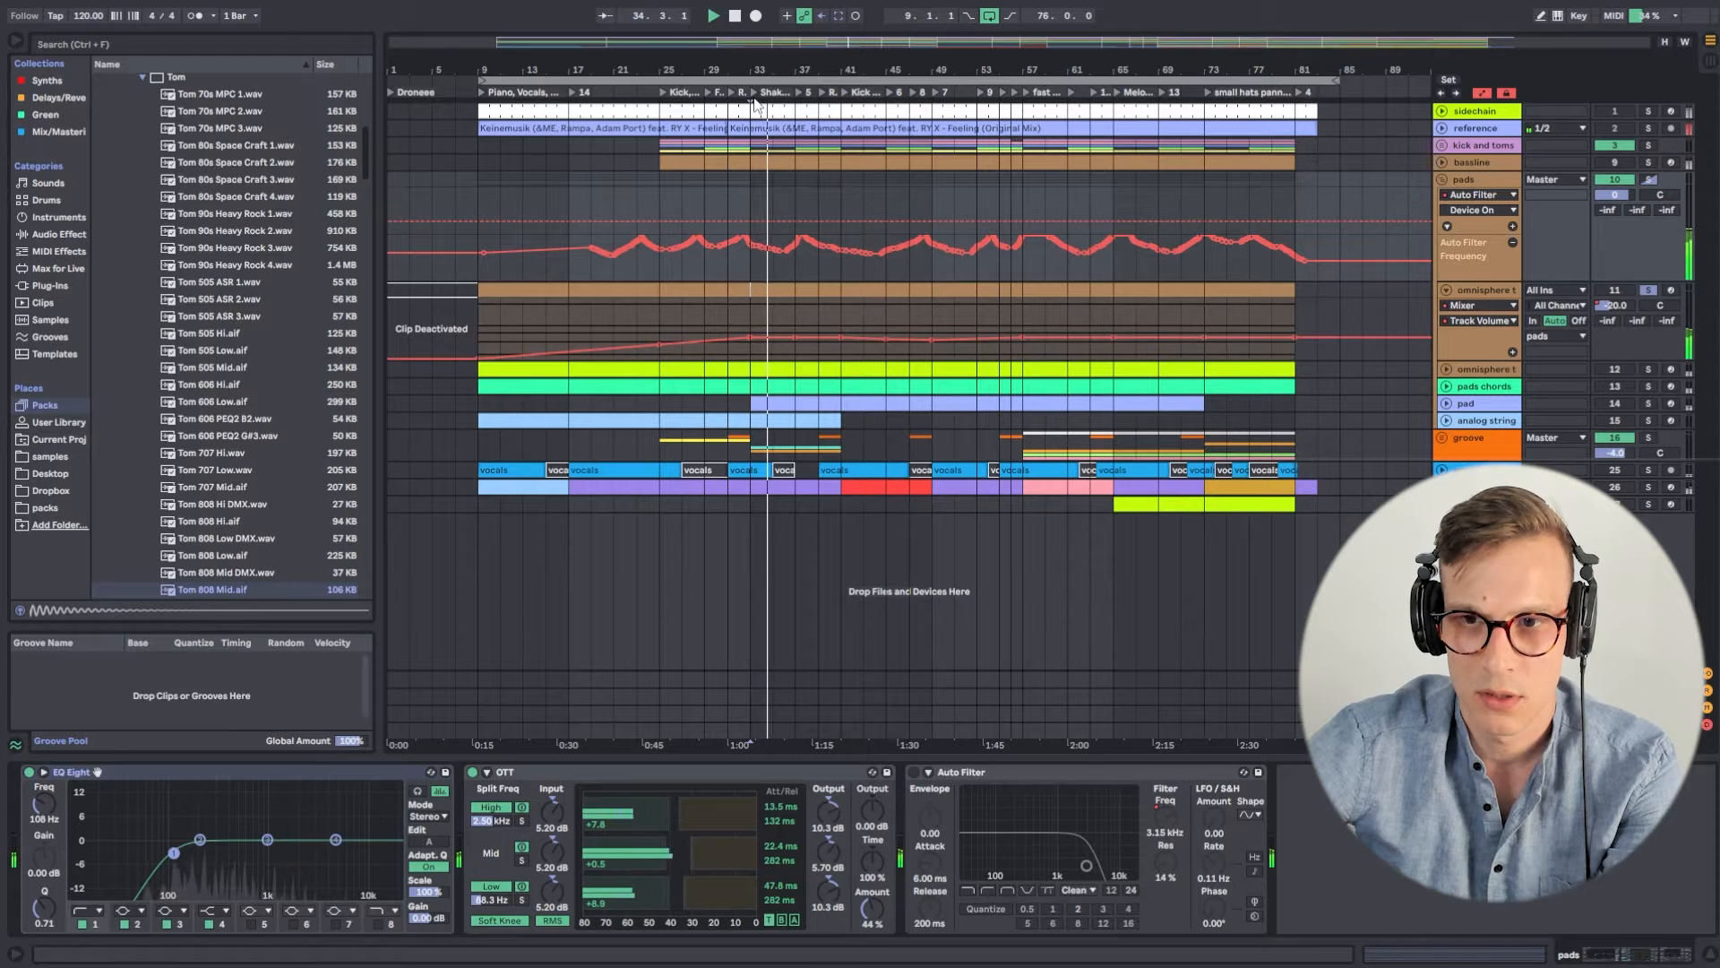
Switch on the Auto Filter on both the pads group and the first omnisphere texture track, and replay from bar 33.
{"action": "left_click", "coordinate": [1460, 182]}
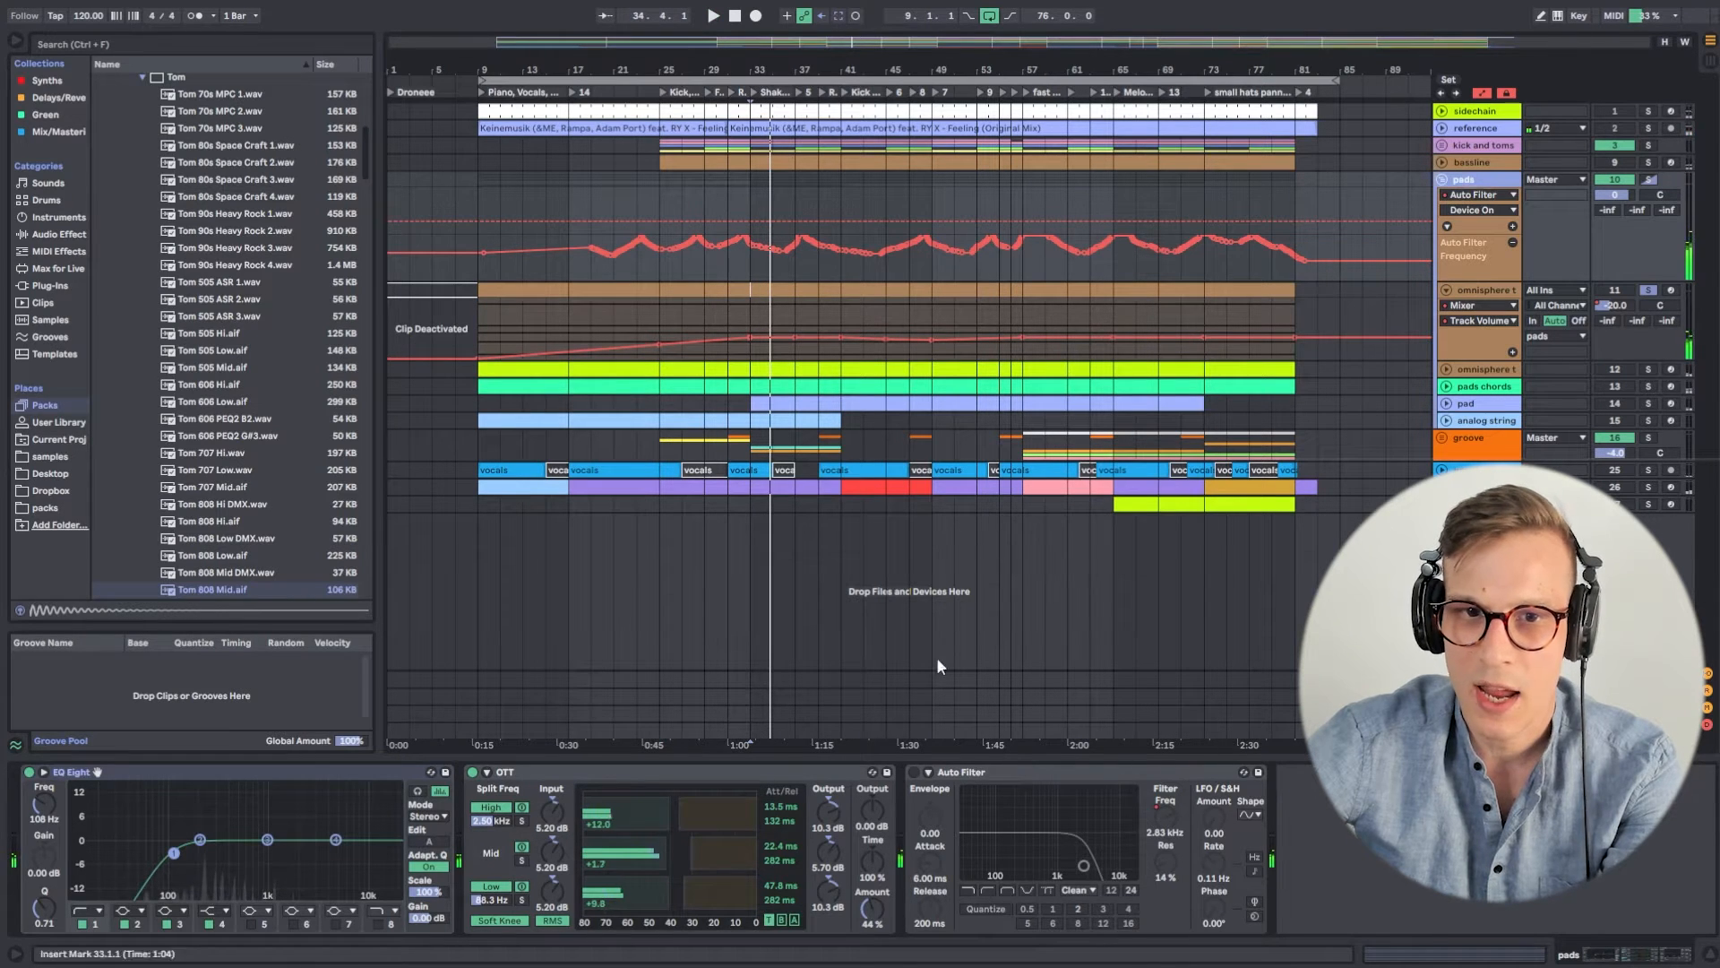
{"action": "left_click", "coordinate": [915, 774]}
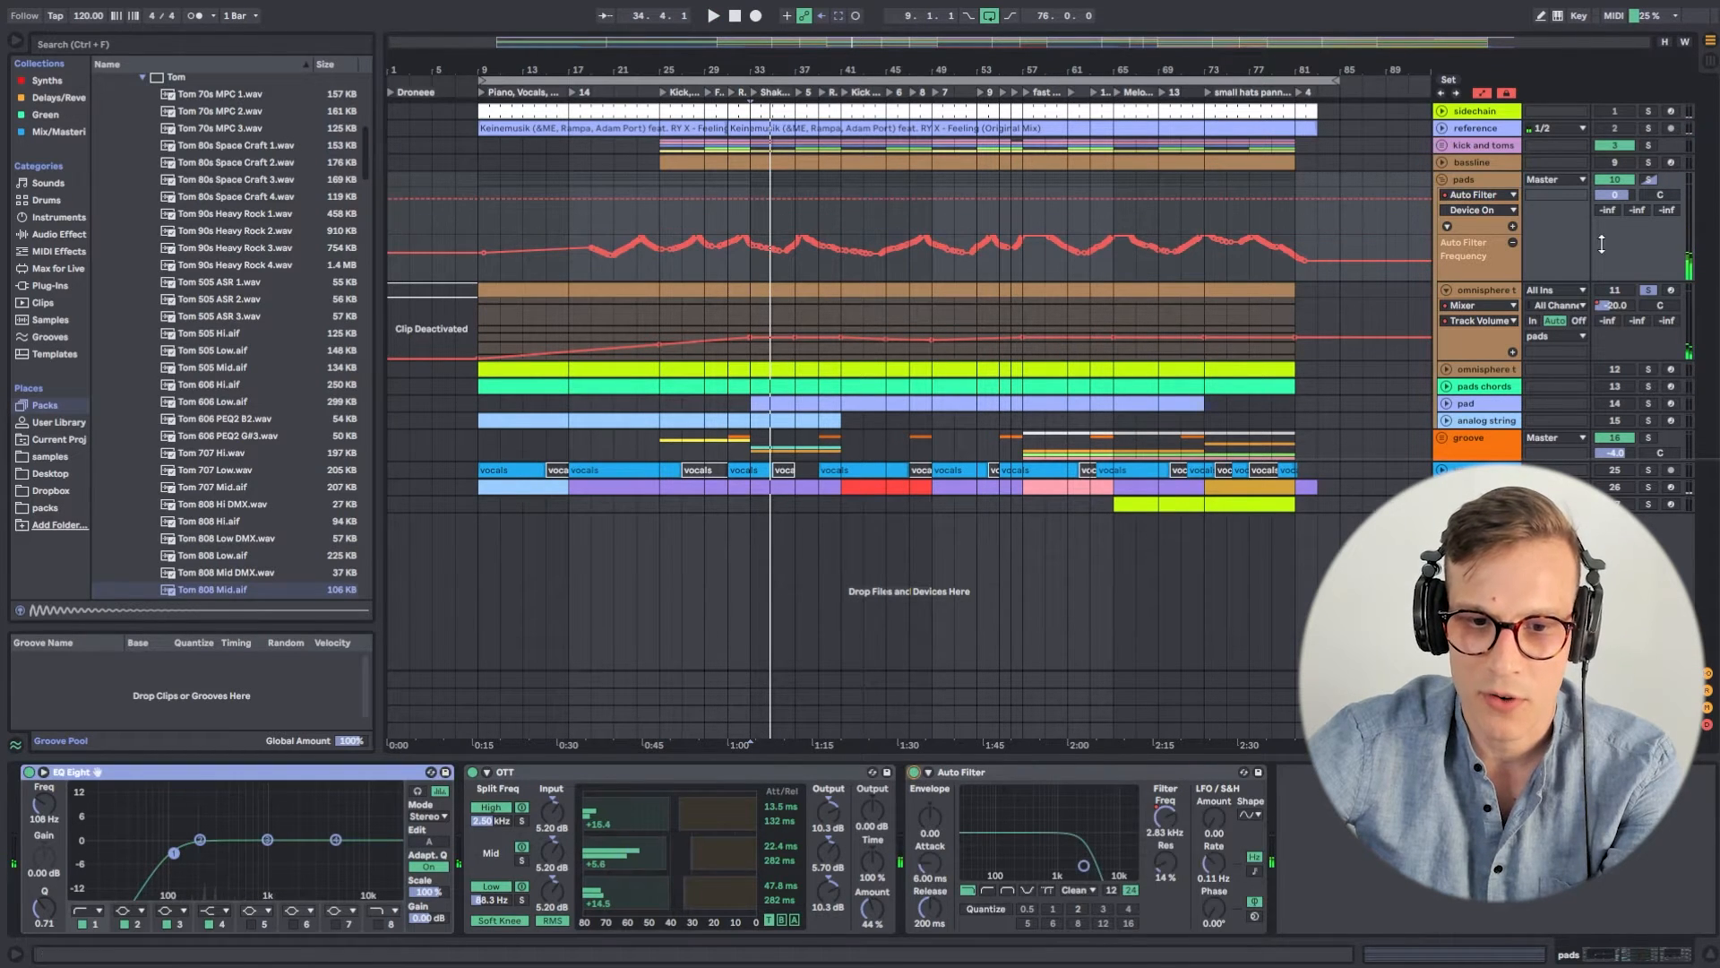
{"action": "left_click", "coordinate": [1528, 309]}
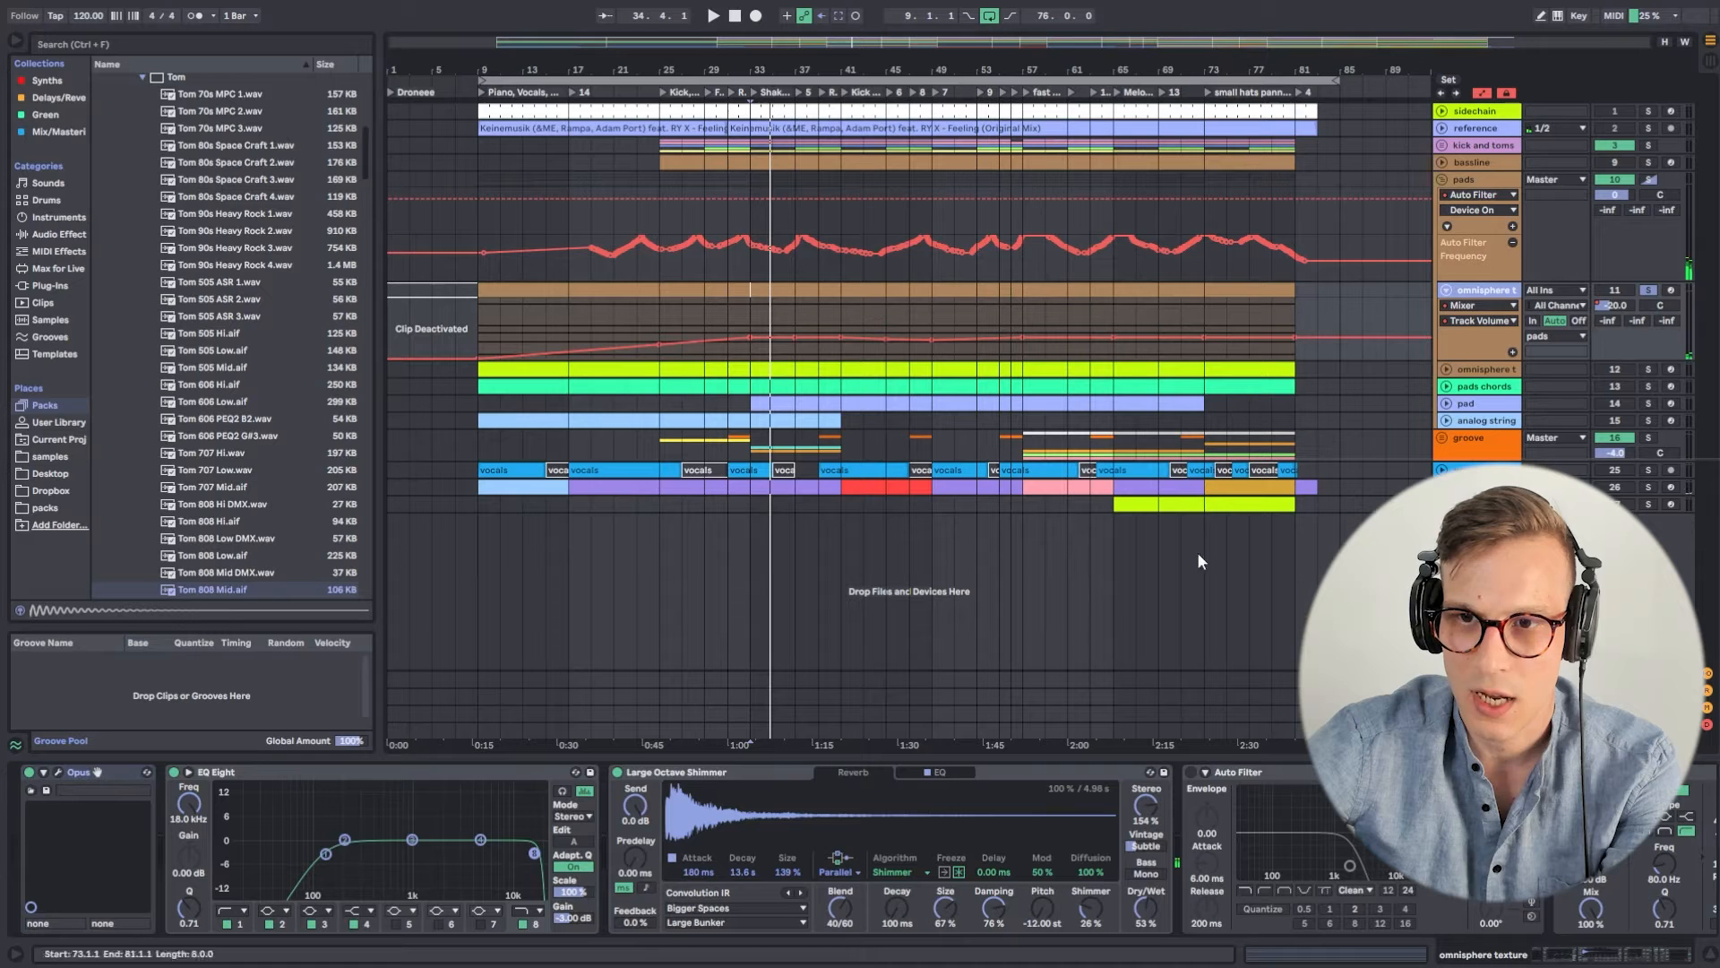
{"action": "left_click", "coordinate": [1191, 771]}
{"action": "key", "text": "space"}
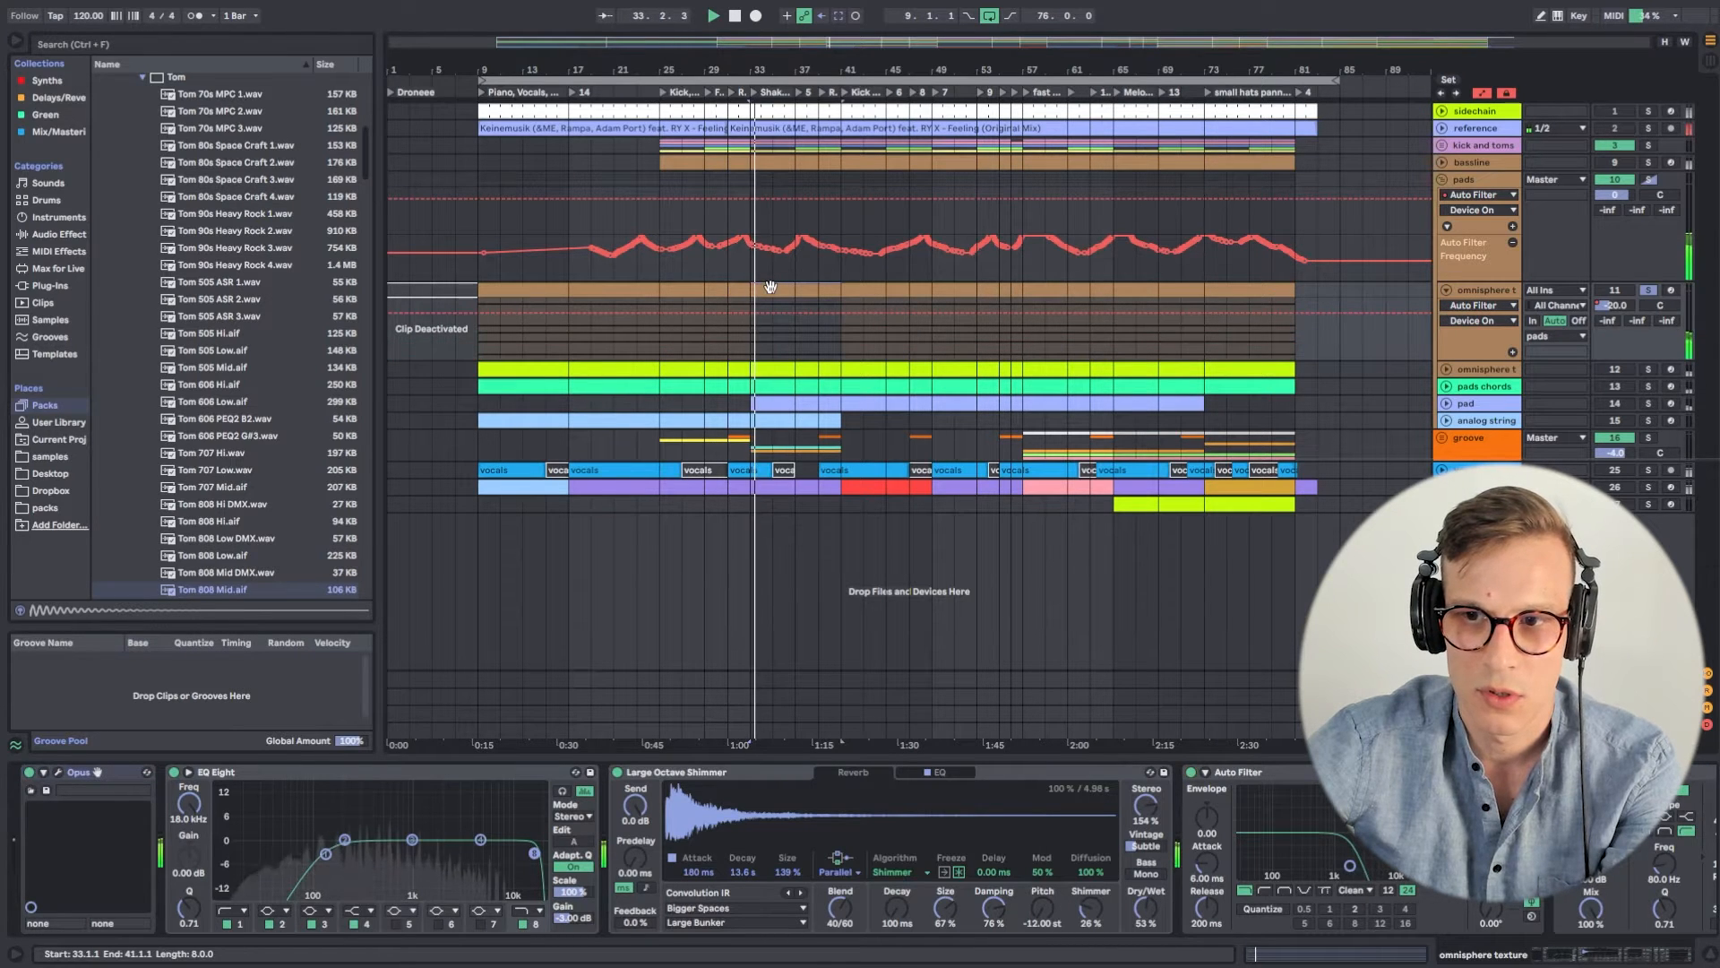
Examine the notes of the first omnisphere texture clip at bar 33, return to its devices and fold the track.
{"action": "double_click", "coordinate": [770, 286]}
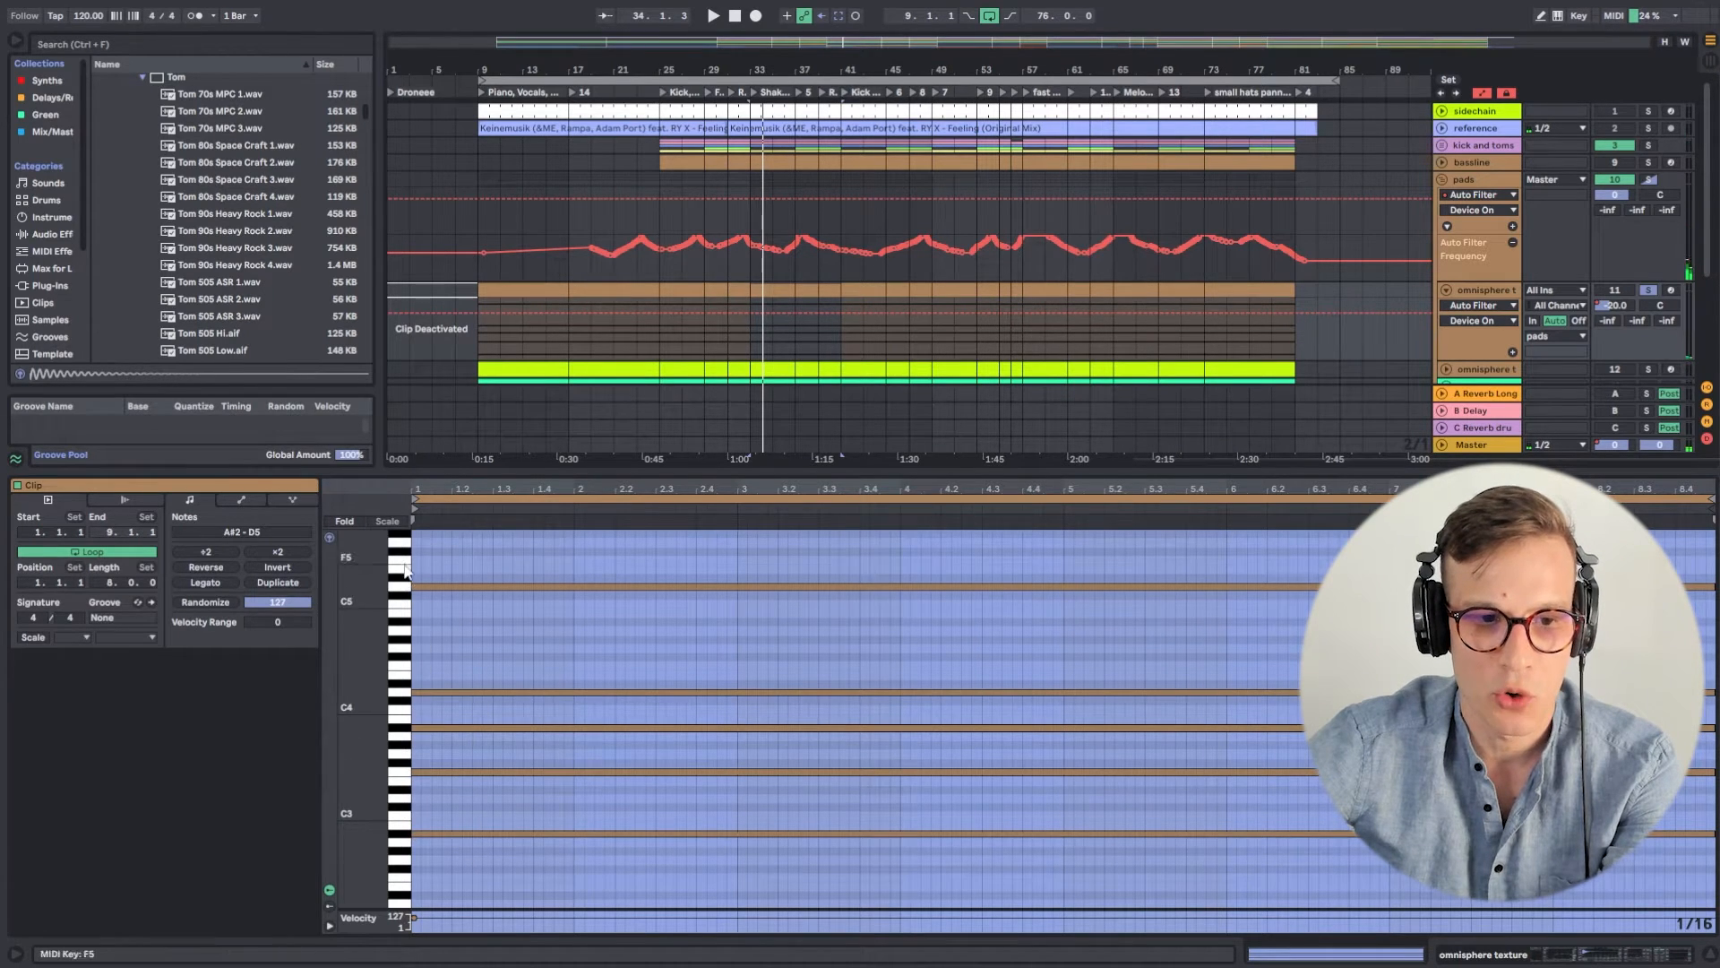
{"action": "left_click", "coordinate": [595, 566]}
{"action": "key", "text": "shift+Tab"}
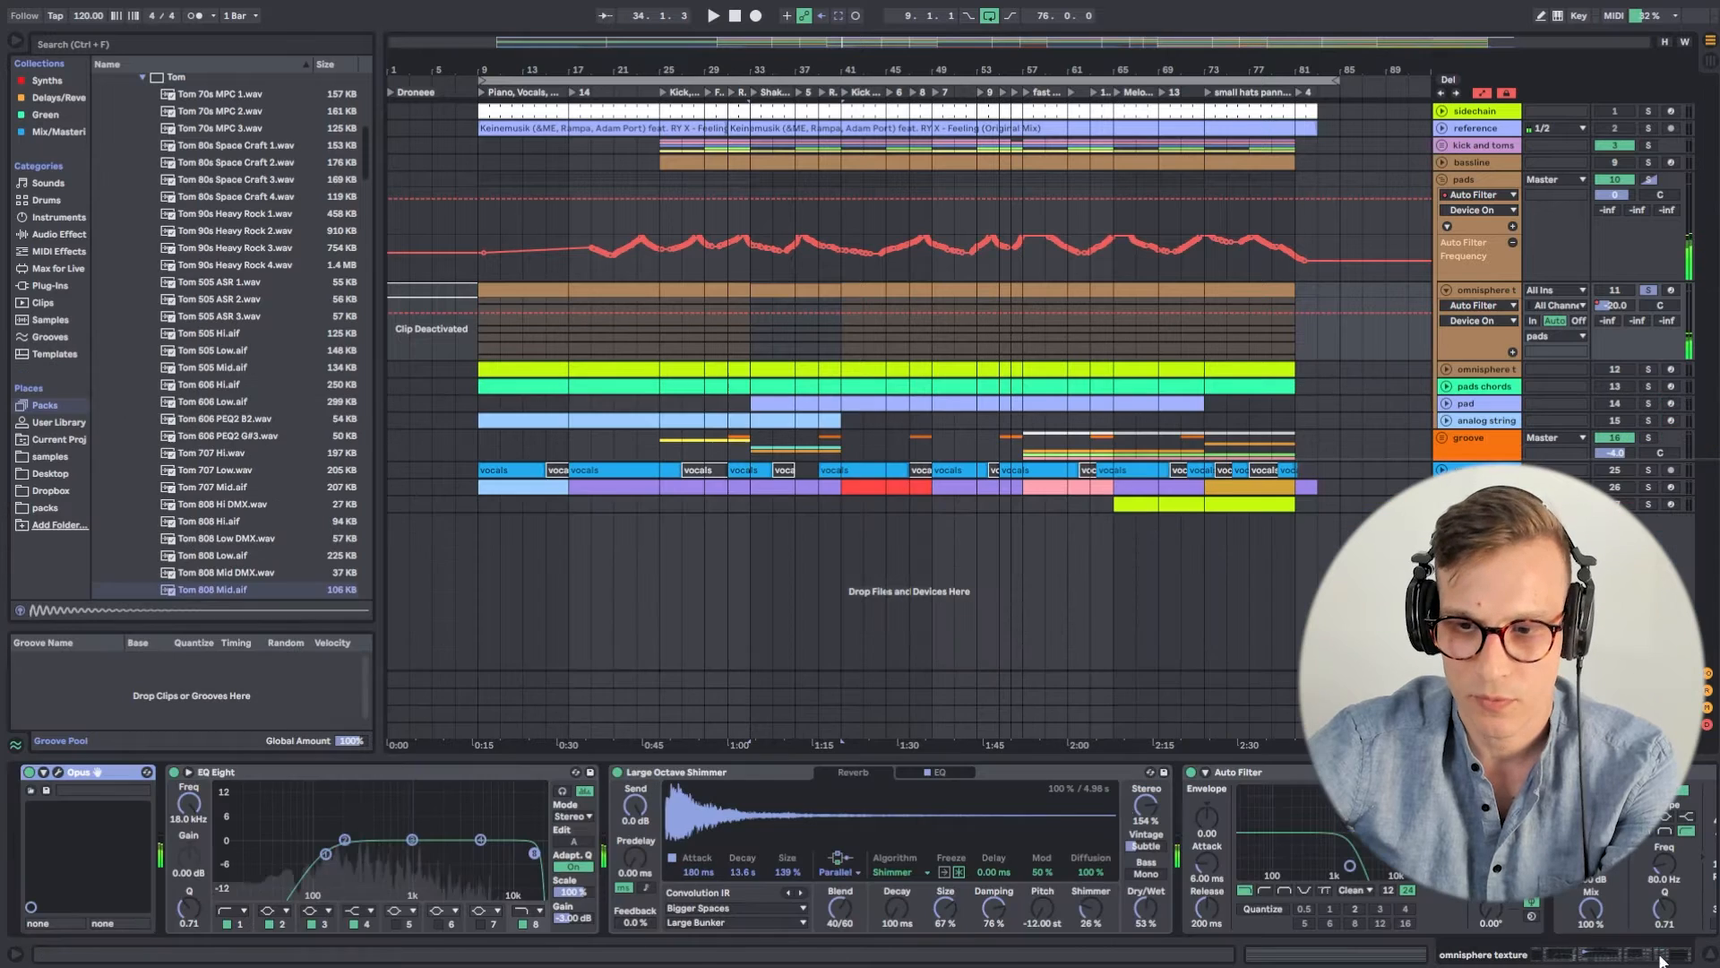
{"action": "left_click", "coordinate": [1445, 291]}
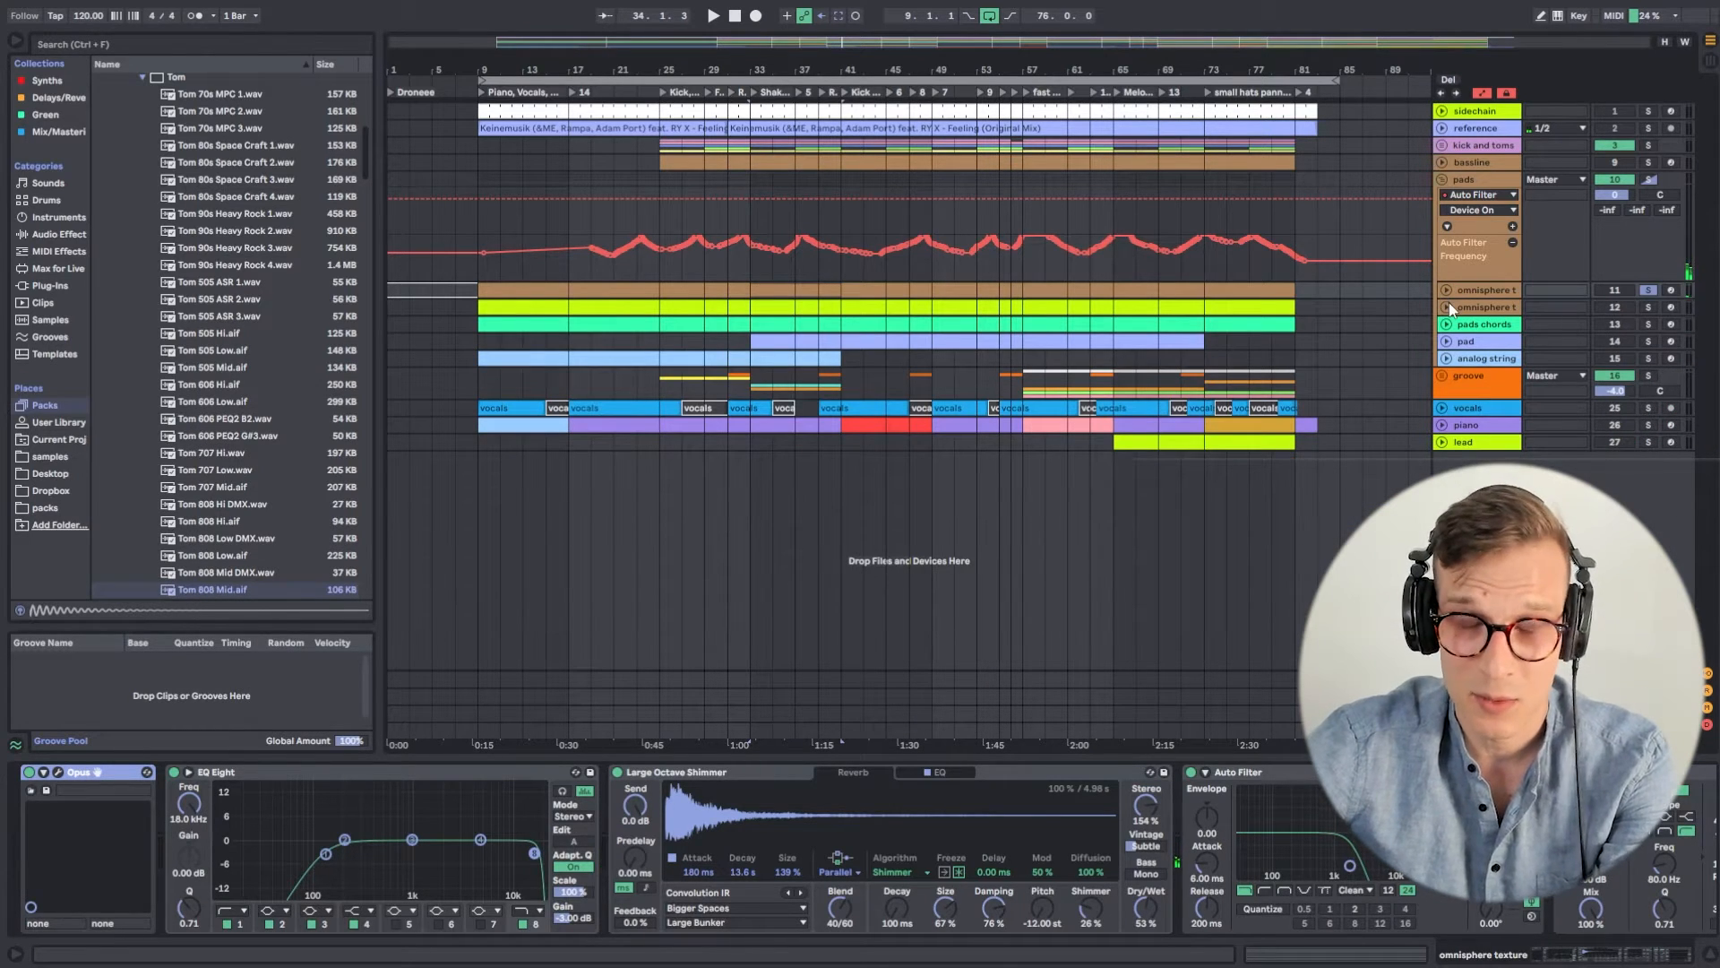
Unfold the second omnisphere texture track, play it soloed from bar 9 and view the notes of all its clips together.
{"action": "left_click", "coordinate": [1447, 307]}
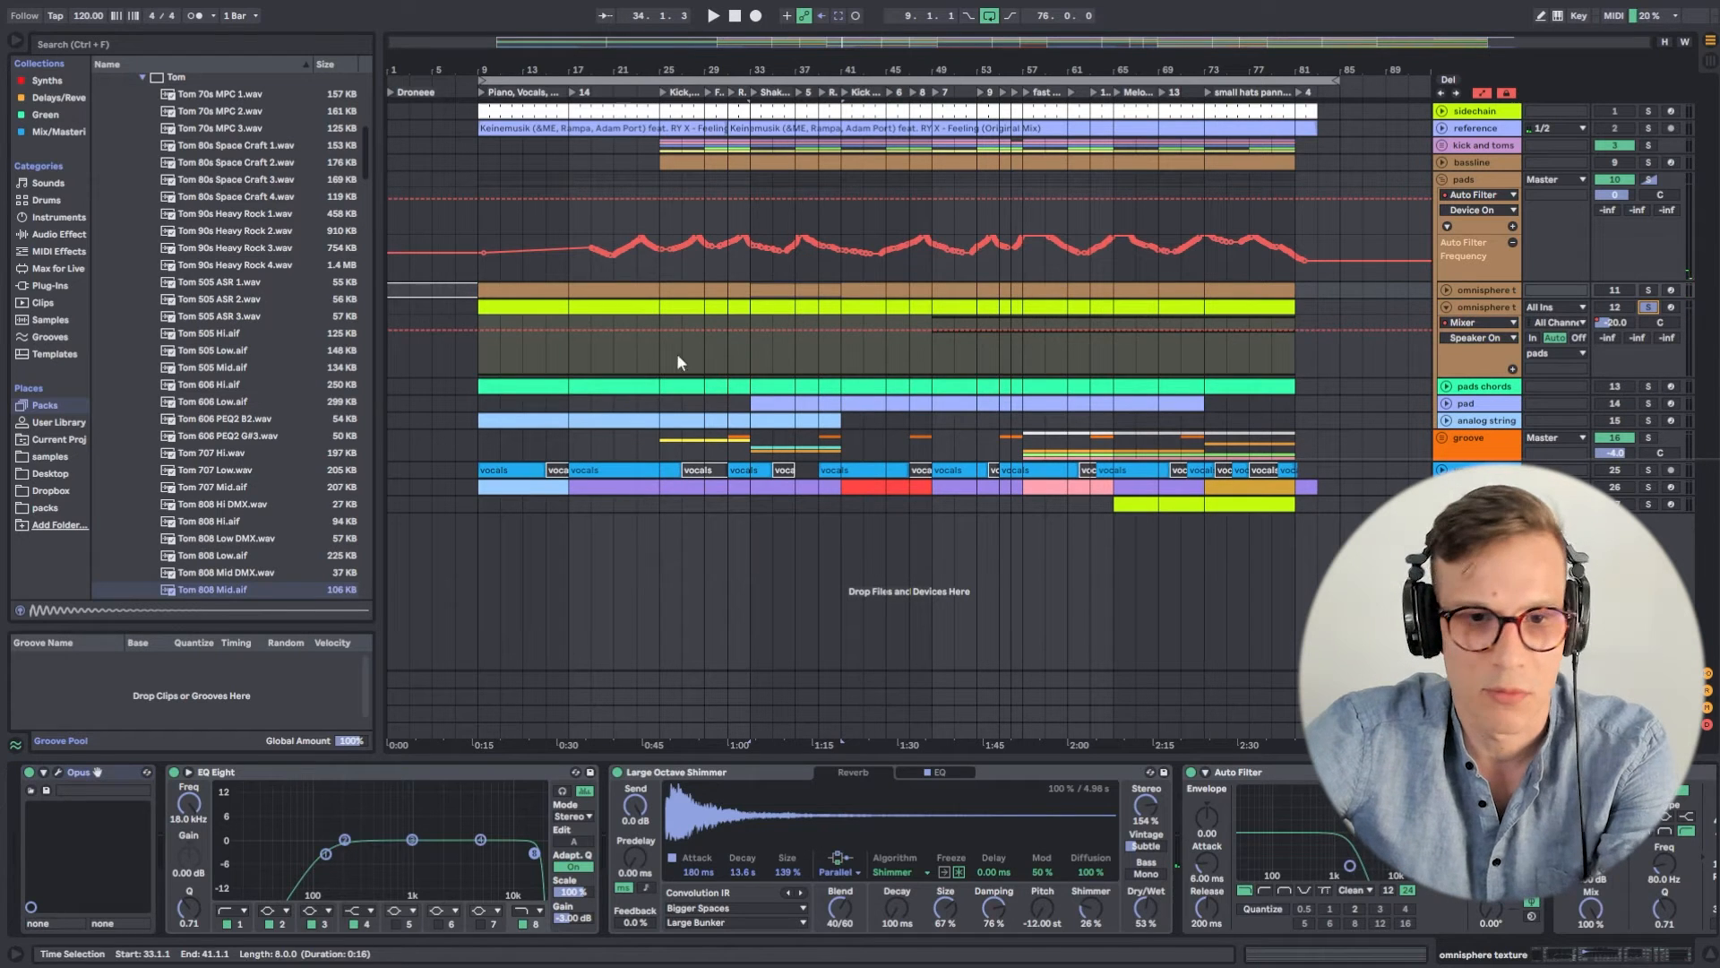
{"action": "left_click", "coordinate": [652, 304]}
{"action": "double_click", "coordinate": [651, 304]}
{"action": "key", "text": "space"}
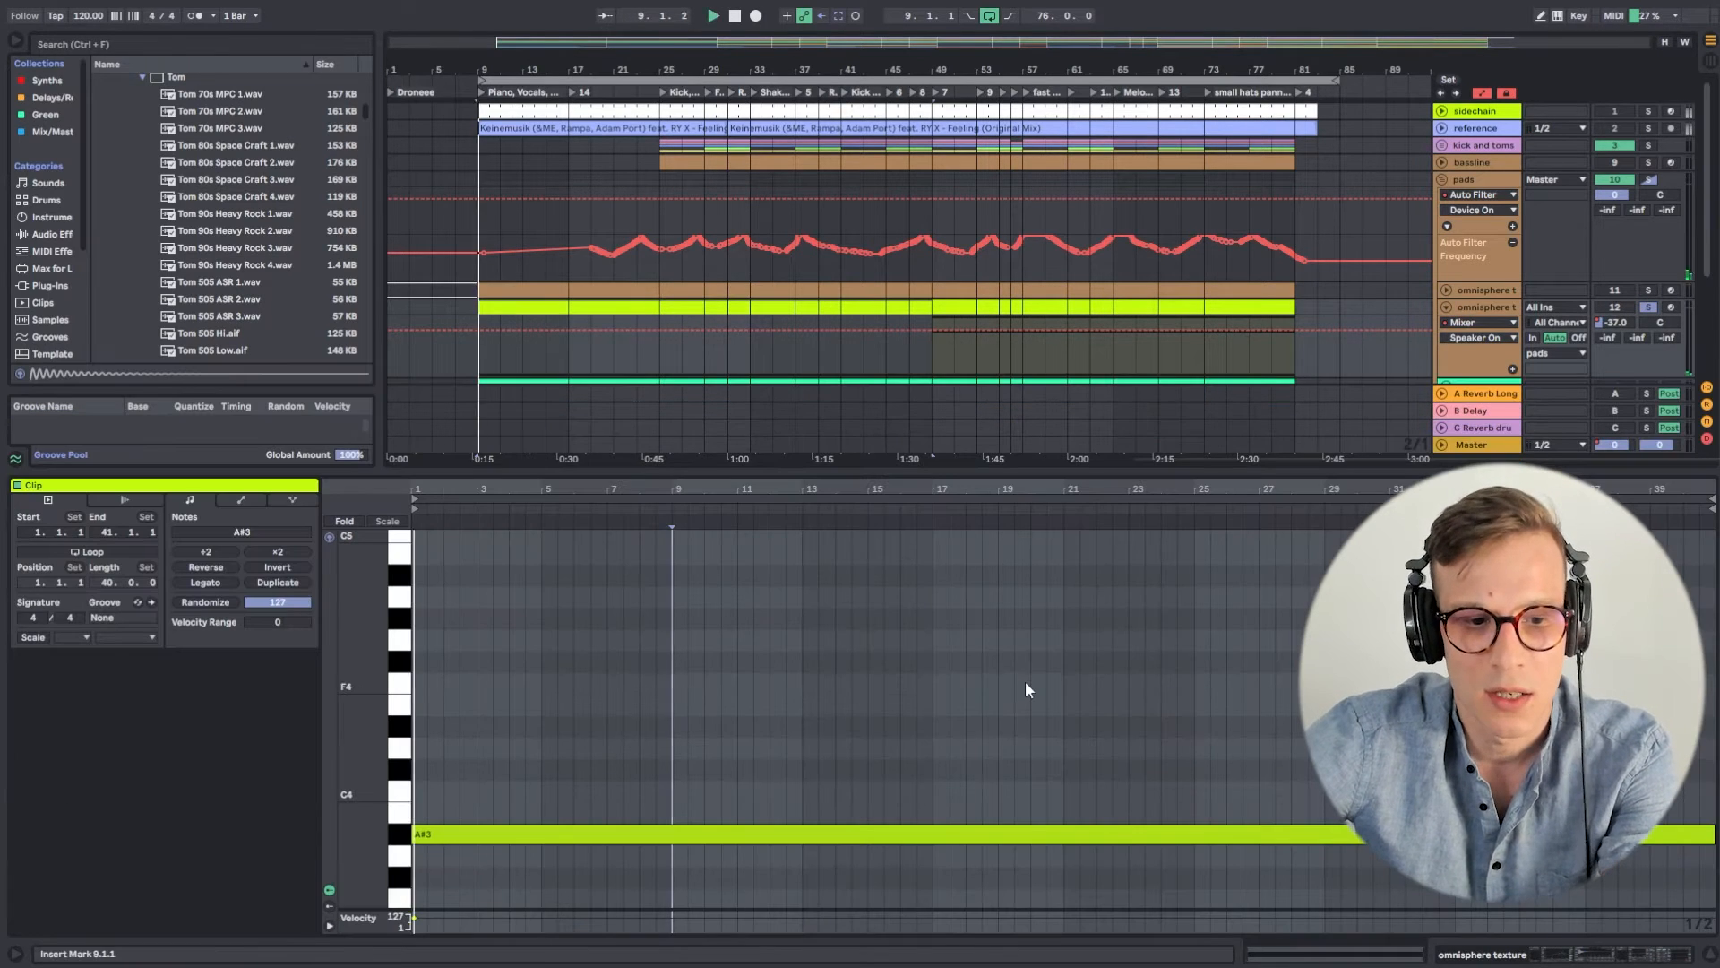
{"action": "left_click_drag", "start_coordinate": [359, 708], "coordinate": [329, 708]}
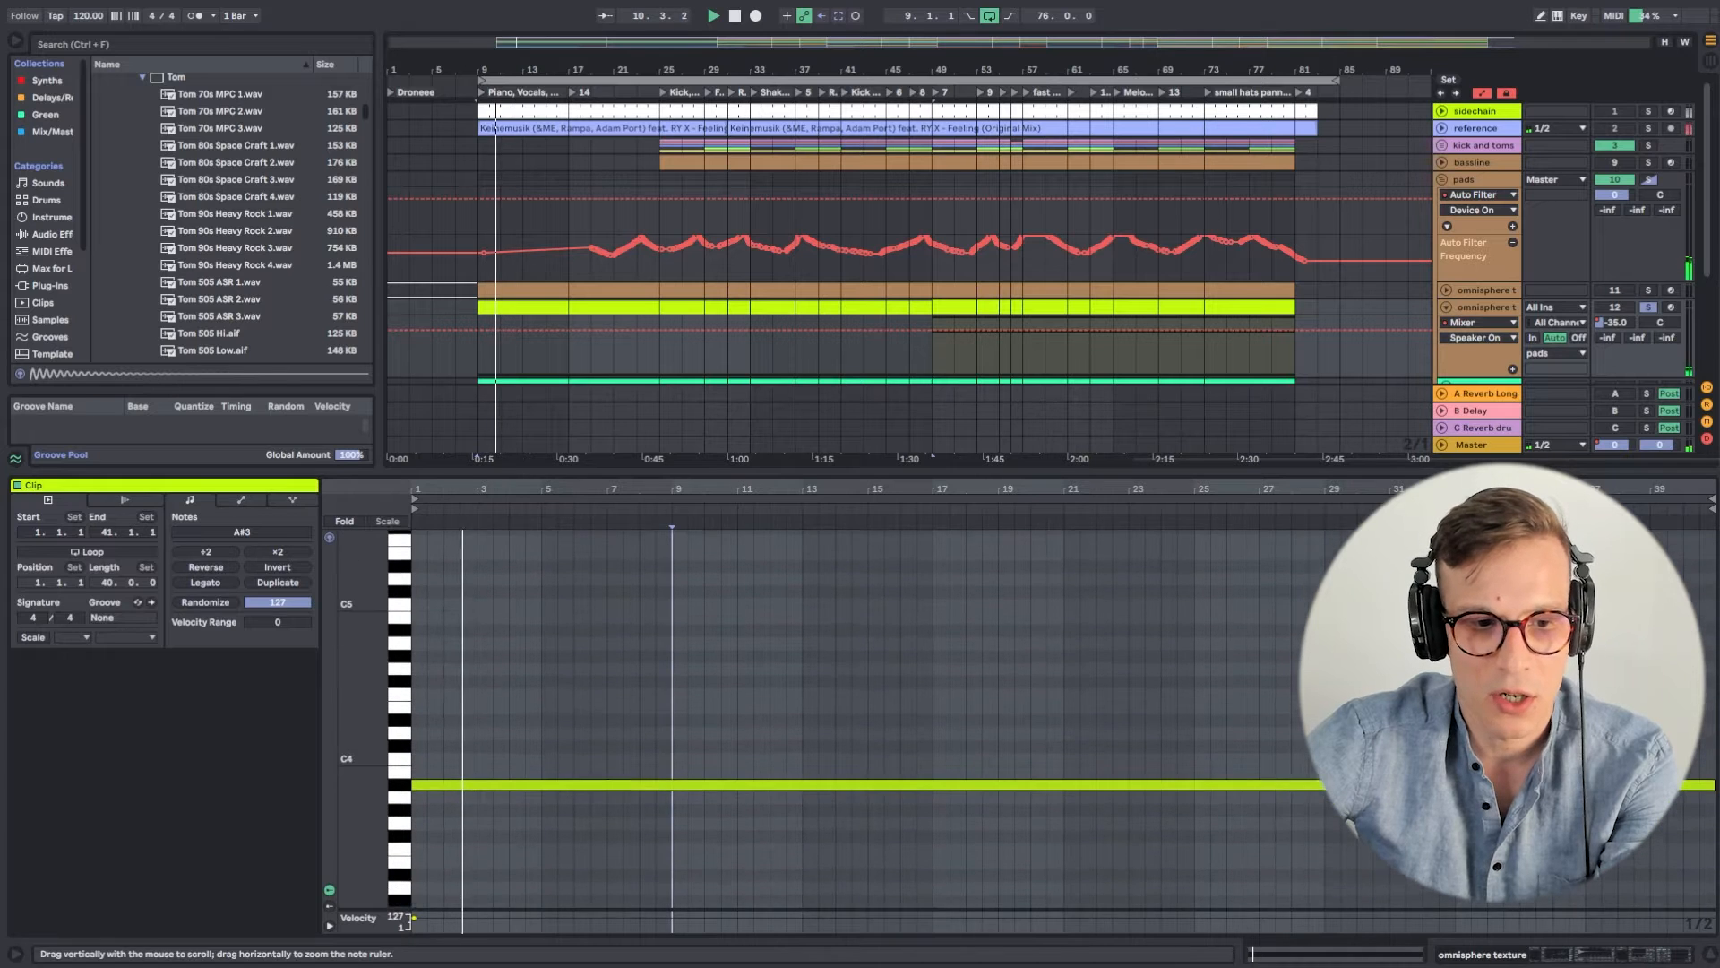
{"action": "left_click", "coordinate": [1148, 306]}
{"action": "left_click", "coordinate": [1217, 305]}
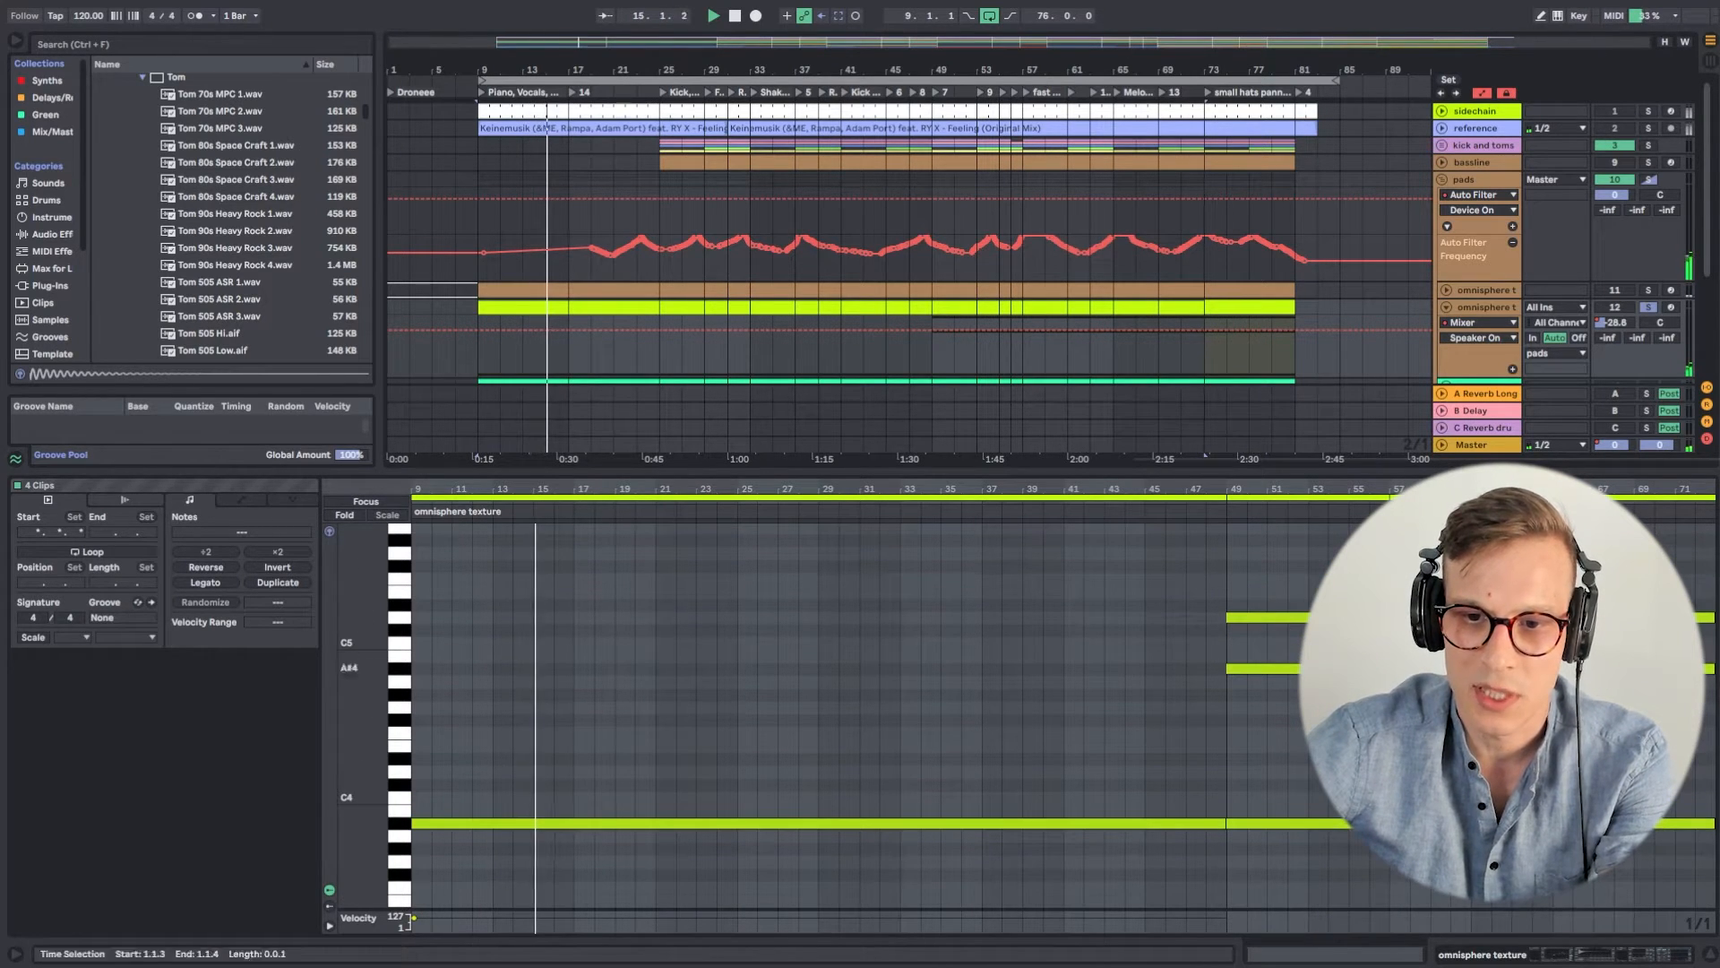
Show the second texture track's devices, view the Airy Analog Pad patch in Omnisphere and close the instrument.
{"action": "key", "text": "shift+Tab"}
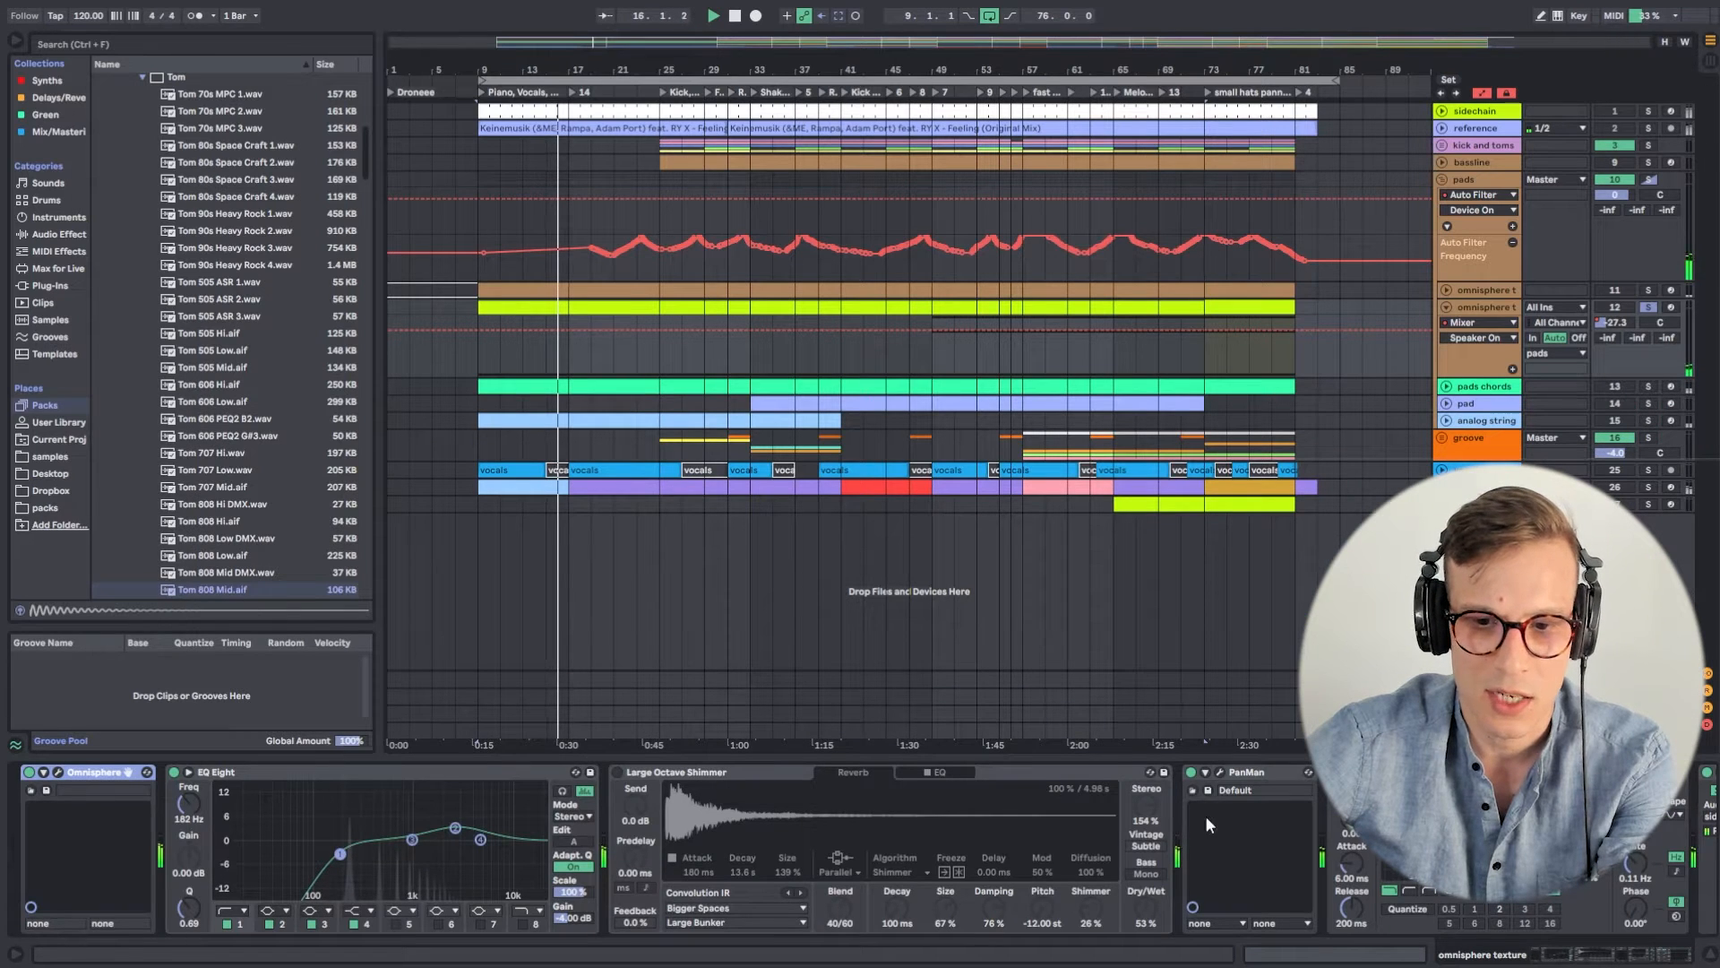
{"action": "left_click", "coordinate": [1635, 957]}
{"action": "left_click_drag", "start_coordinate": [1636, 959], "coordinate": [1437, 946]}
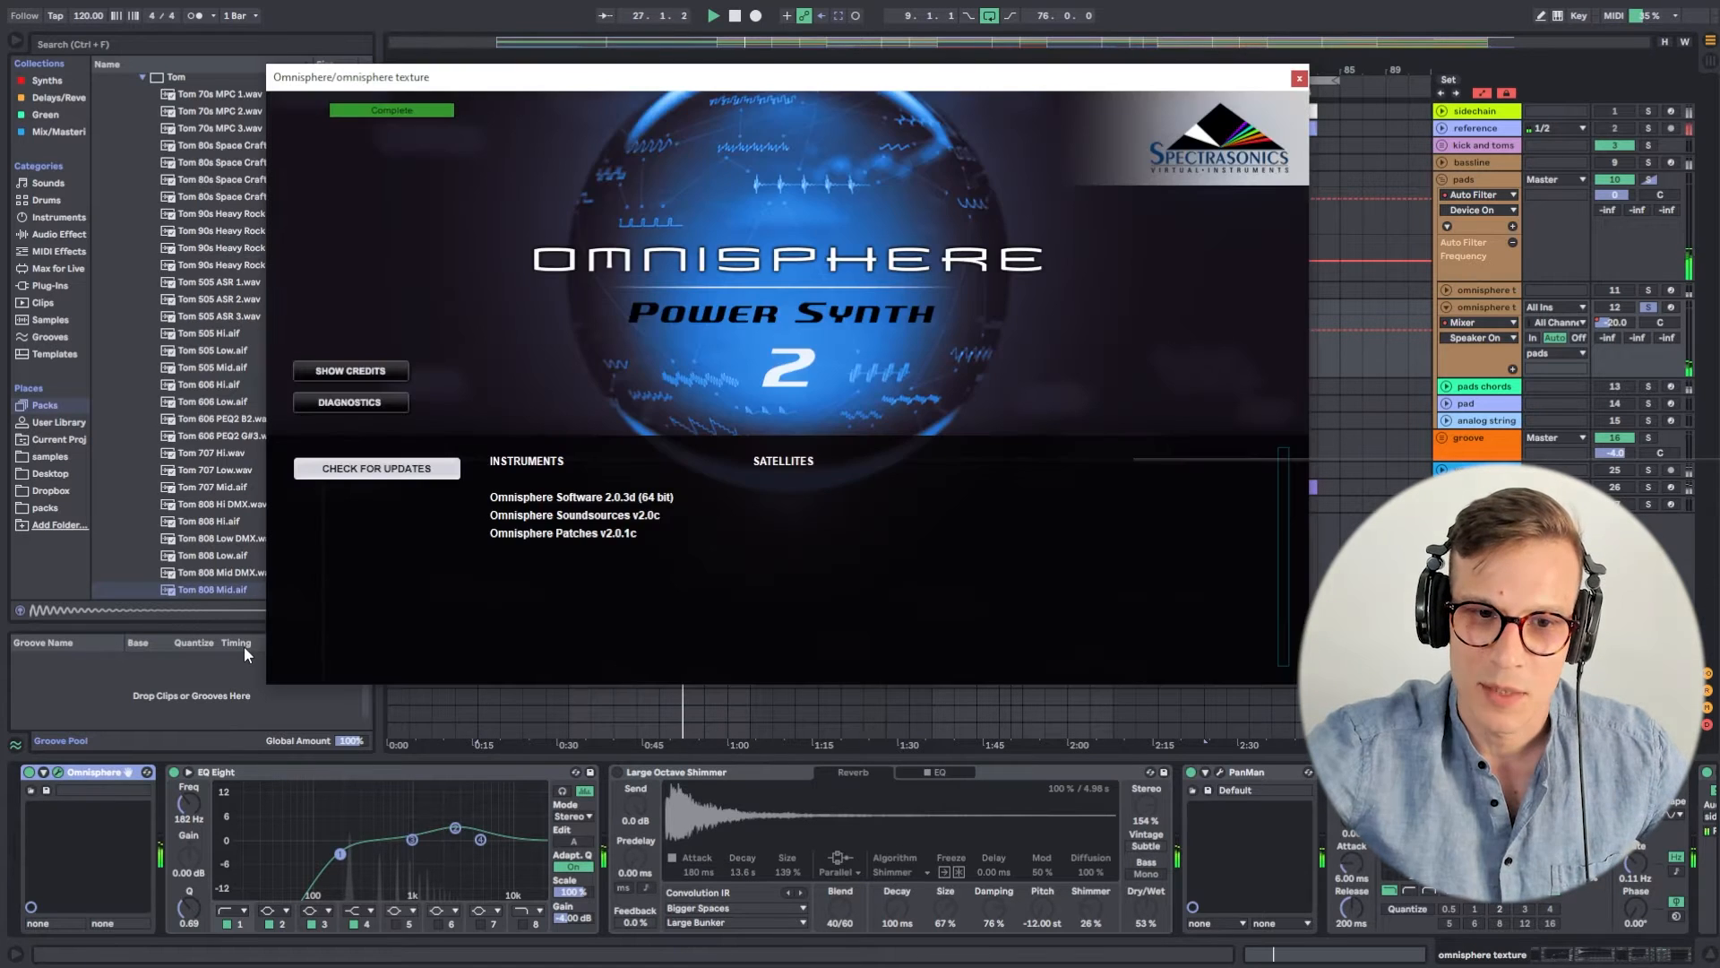
{"action": "left_click", "coordinate": [699, 411]}
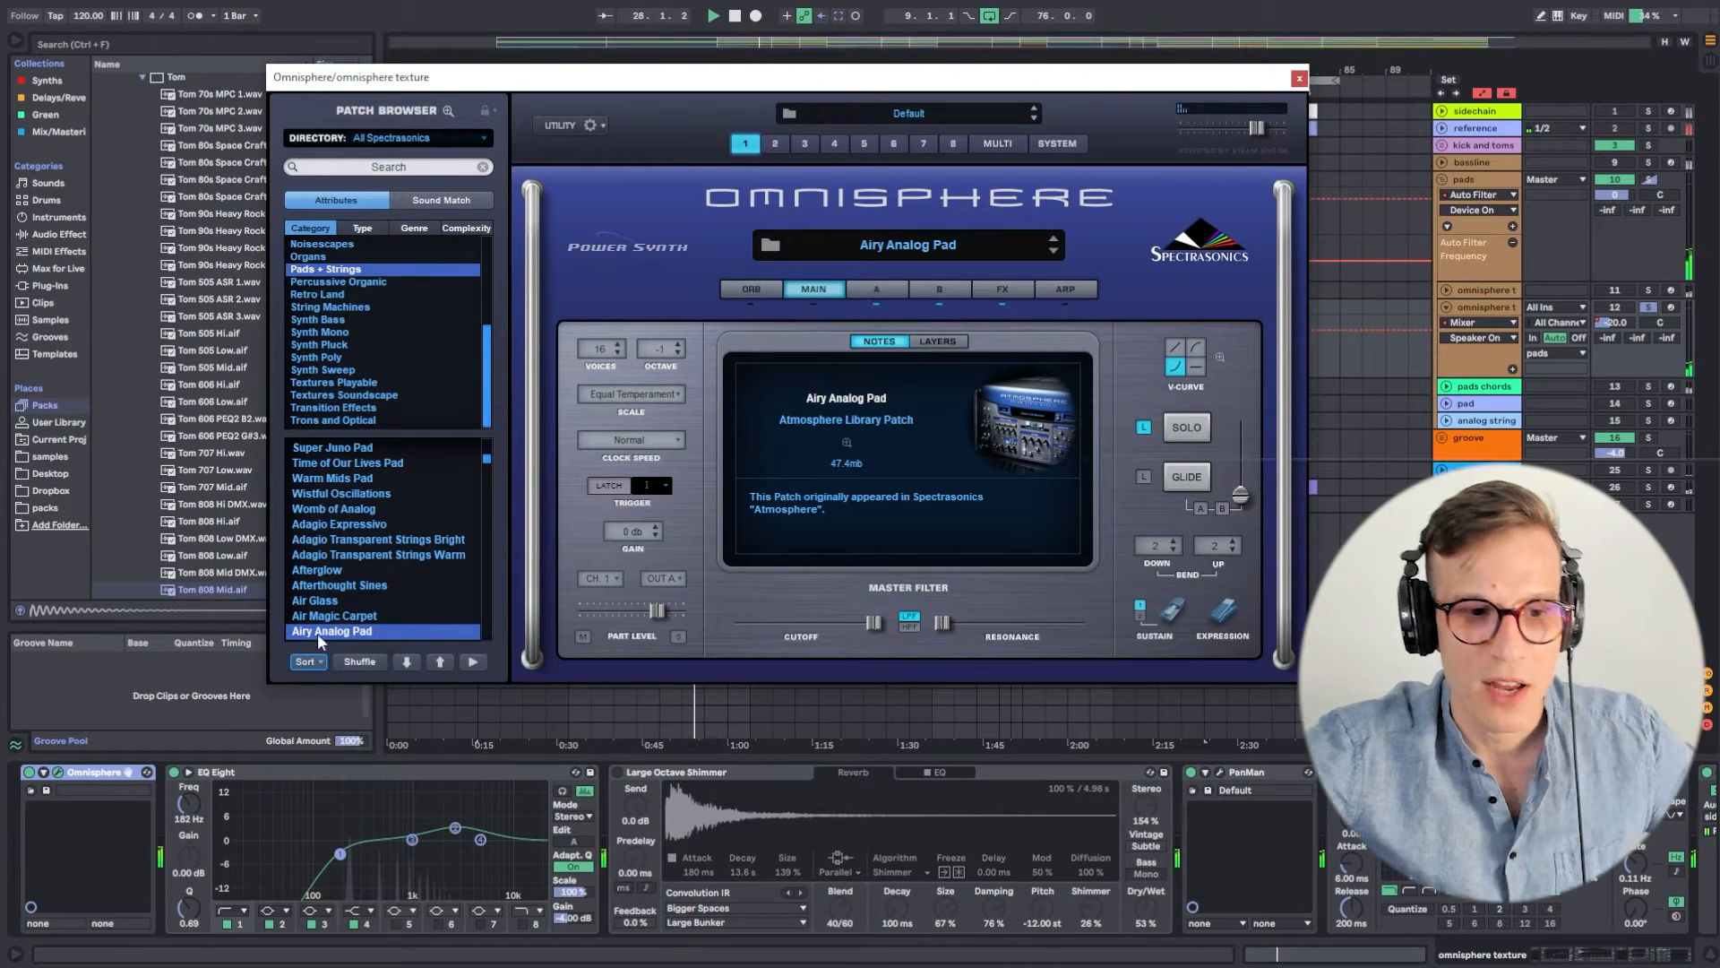
{"action": "left_click", "coordinate": [1299, 79]}
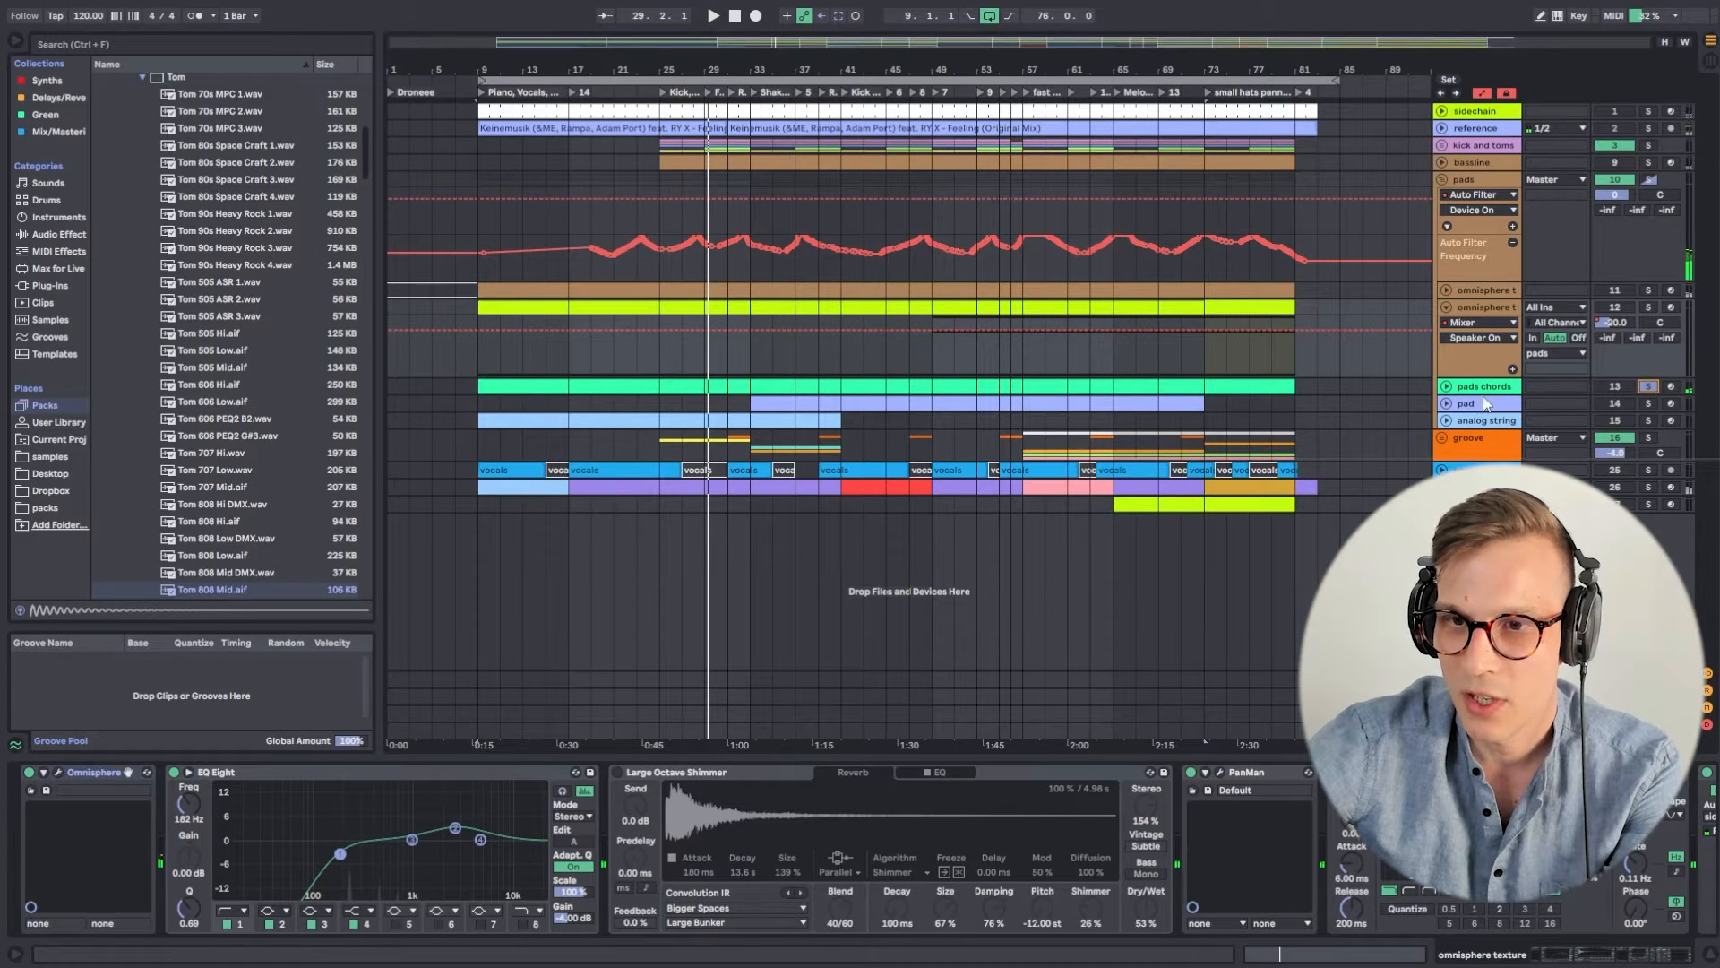
Unfold the pads chords track, play it soloed from bar 25 and open its clip's notes.
{"action": "left_click", "coordinate": [1460, 386]}
{"action": "left_click", "coordinate": [1446, 387]}
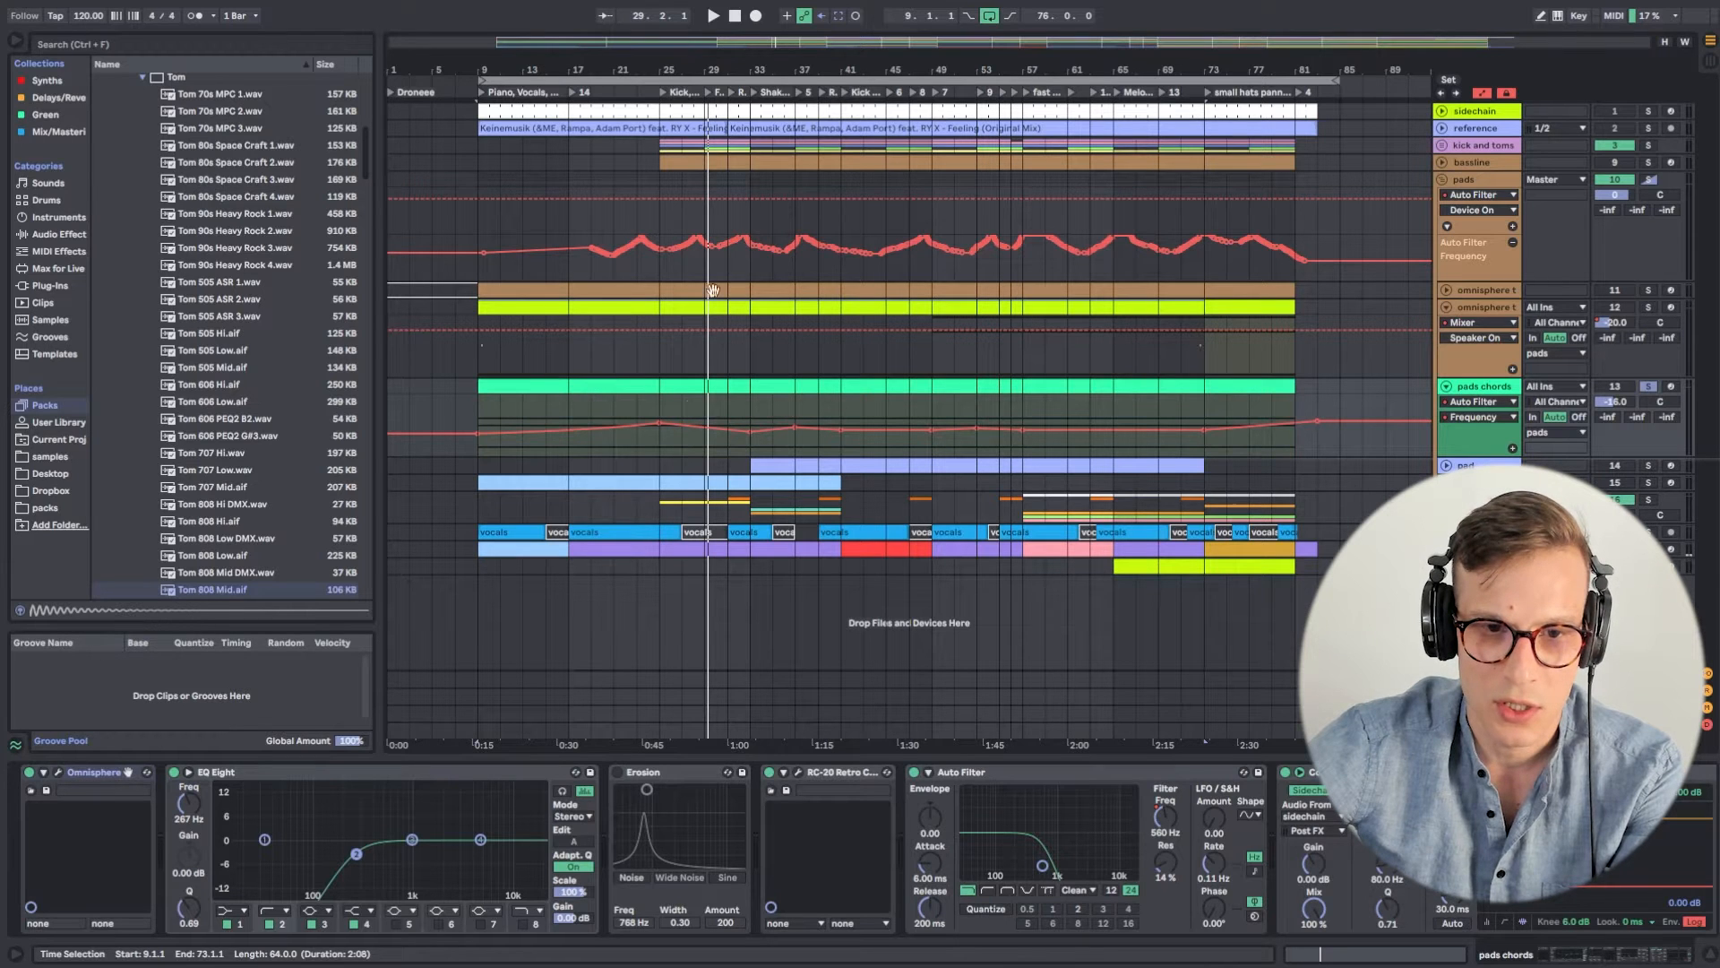
{"action": "left_click", "coordinate": [667, 92]}
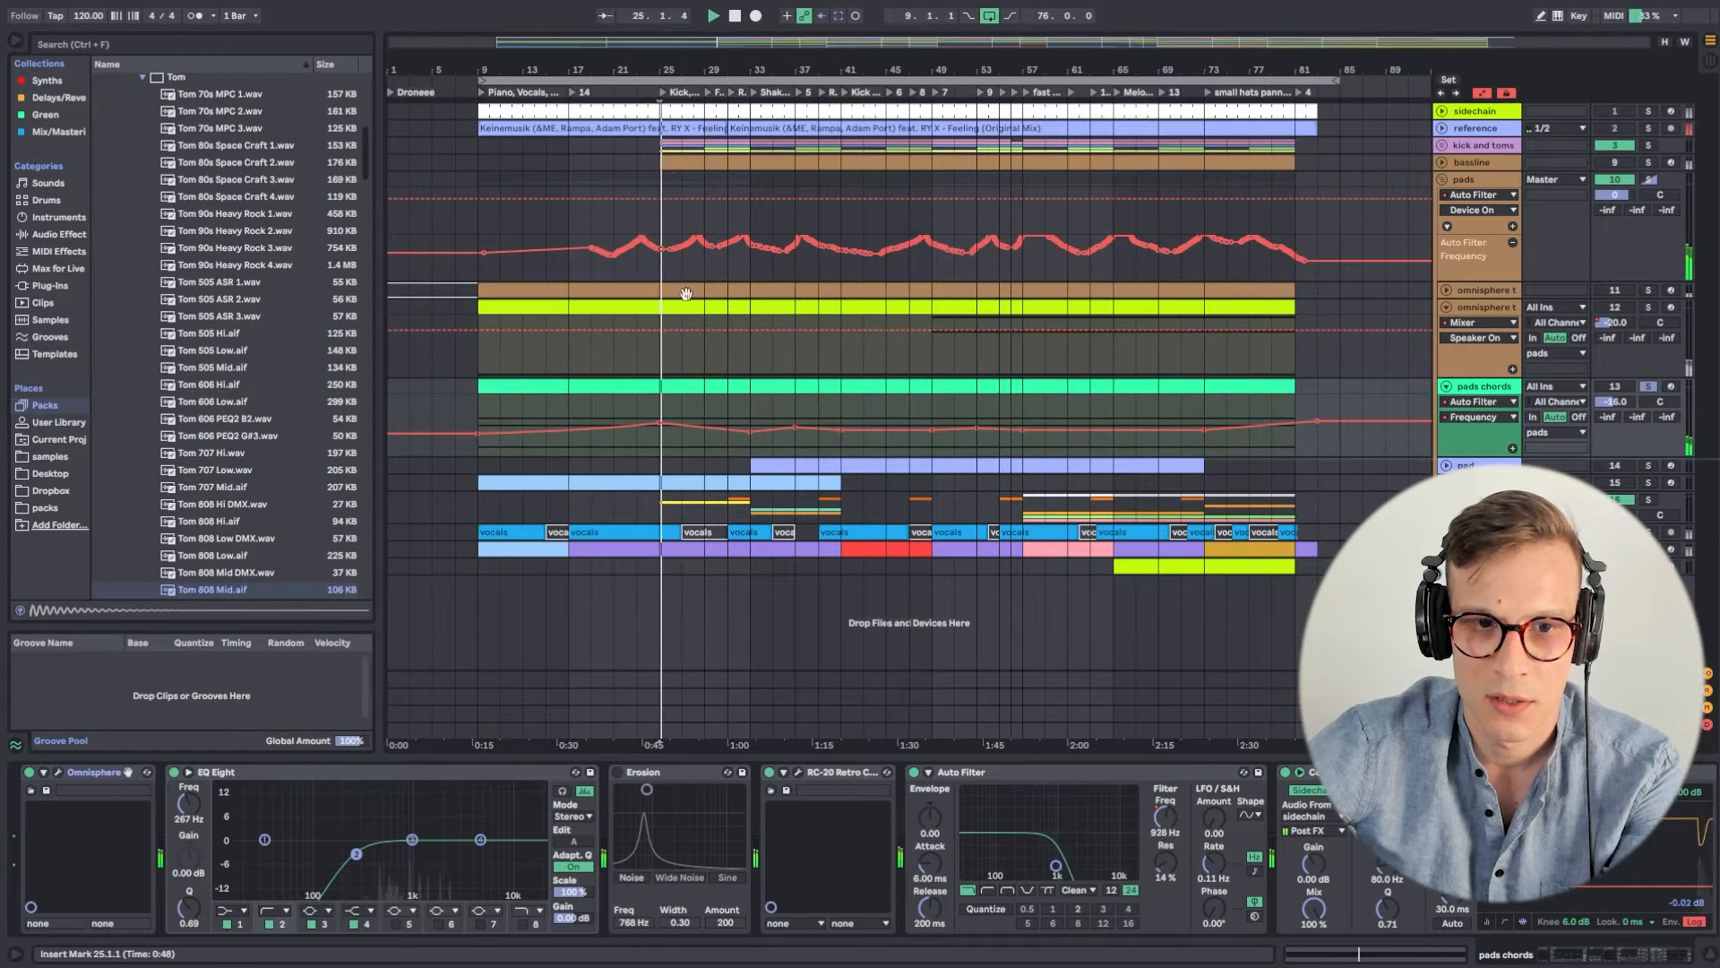
{"action": "double_click", "coordinate": [696, 387]}
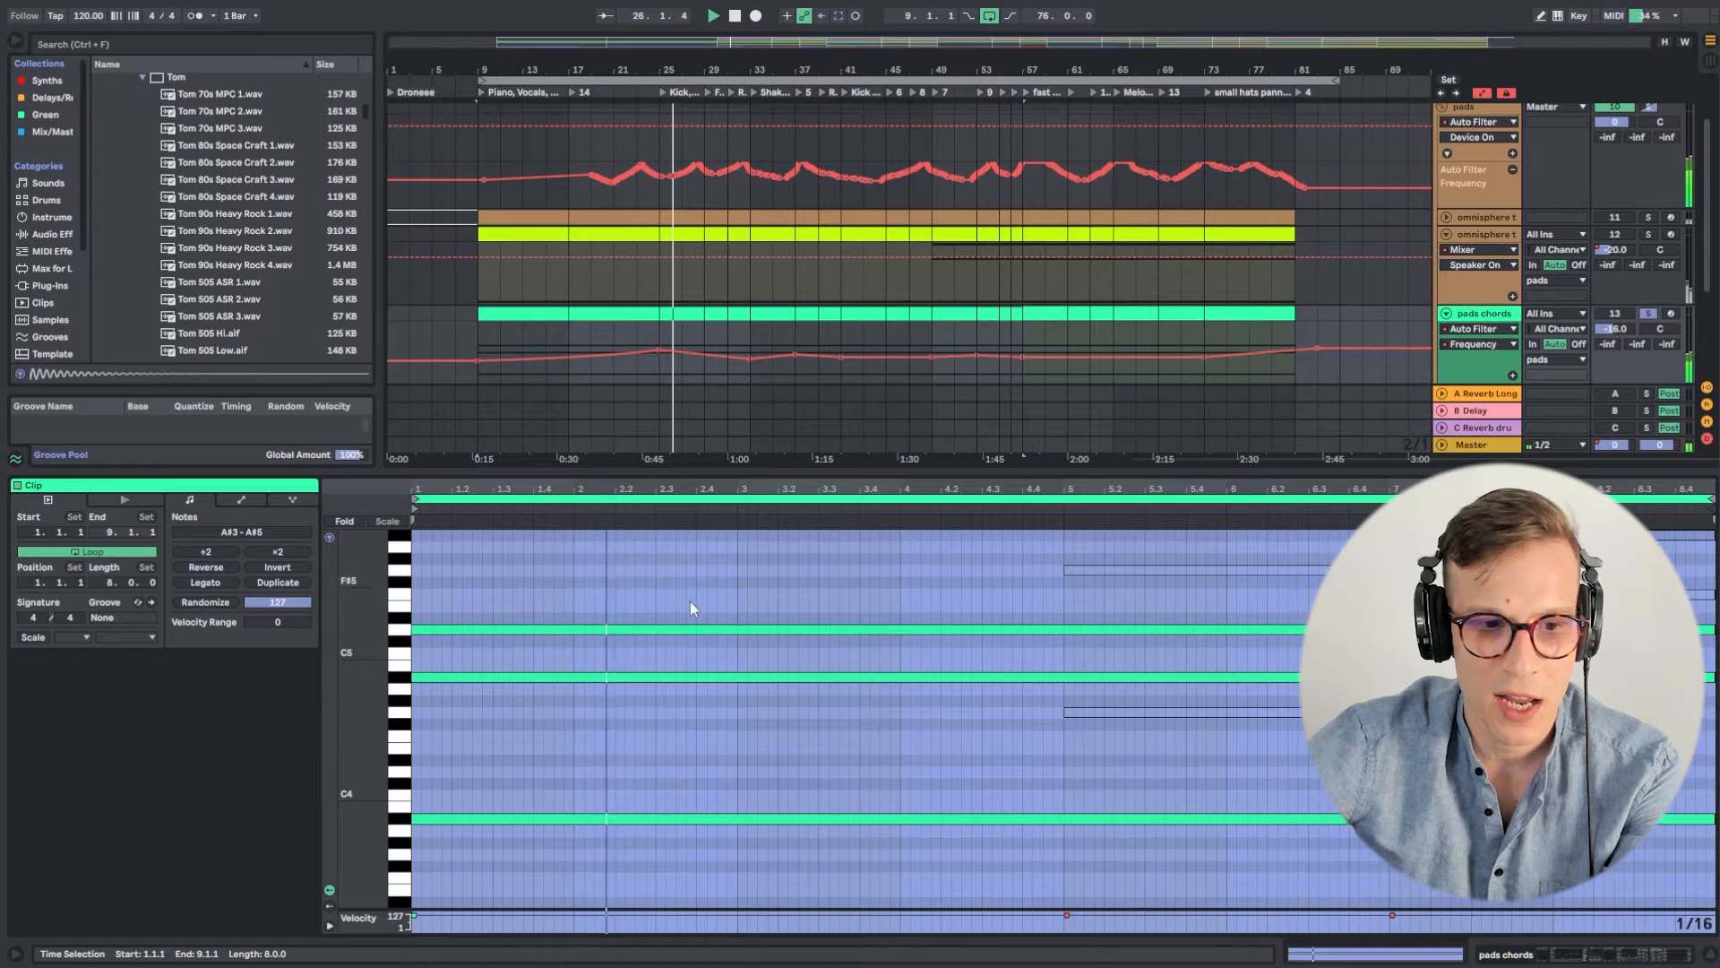
Show the pads chords devices, examine the RC-20 Retro Color settings based on Vinyl 1 and close the plug-in.
{"action": "left_click", "coordinate": [1564, 951]}
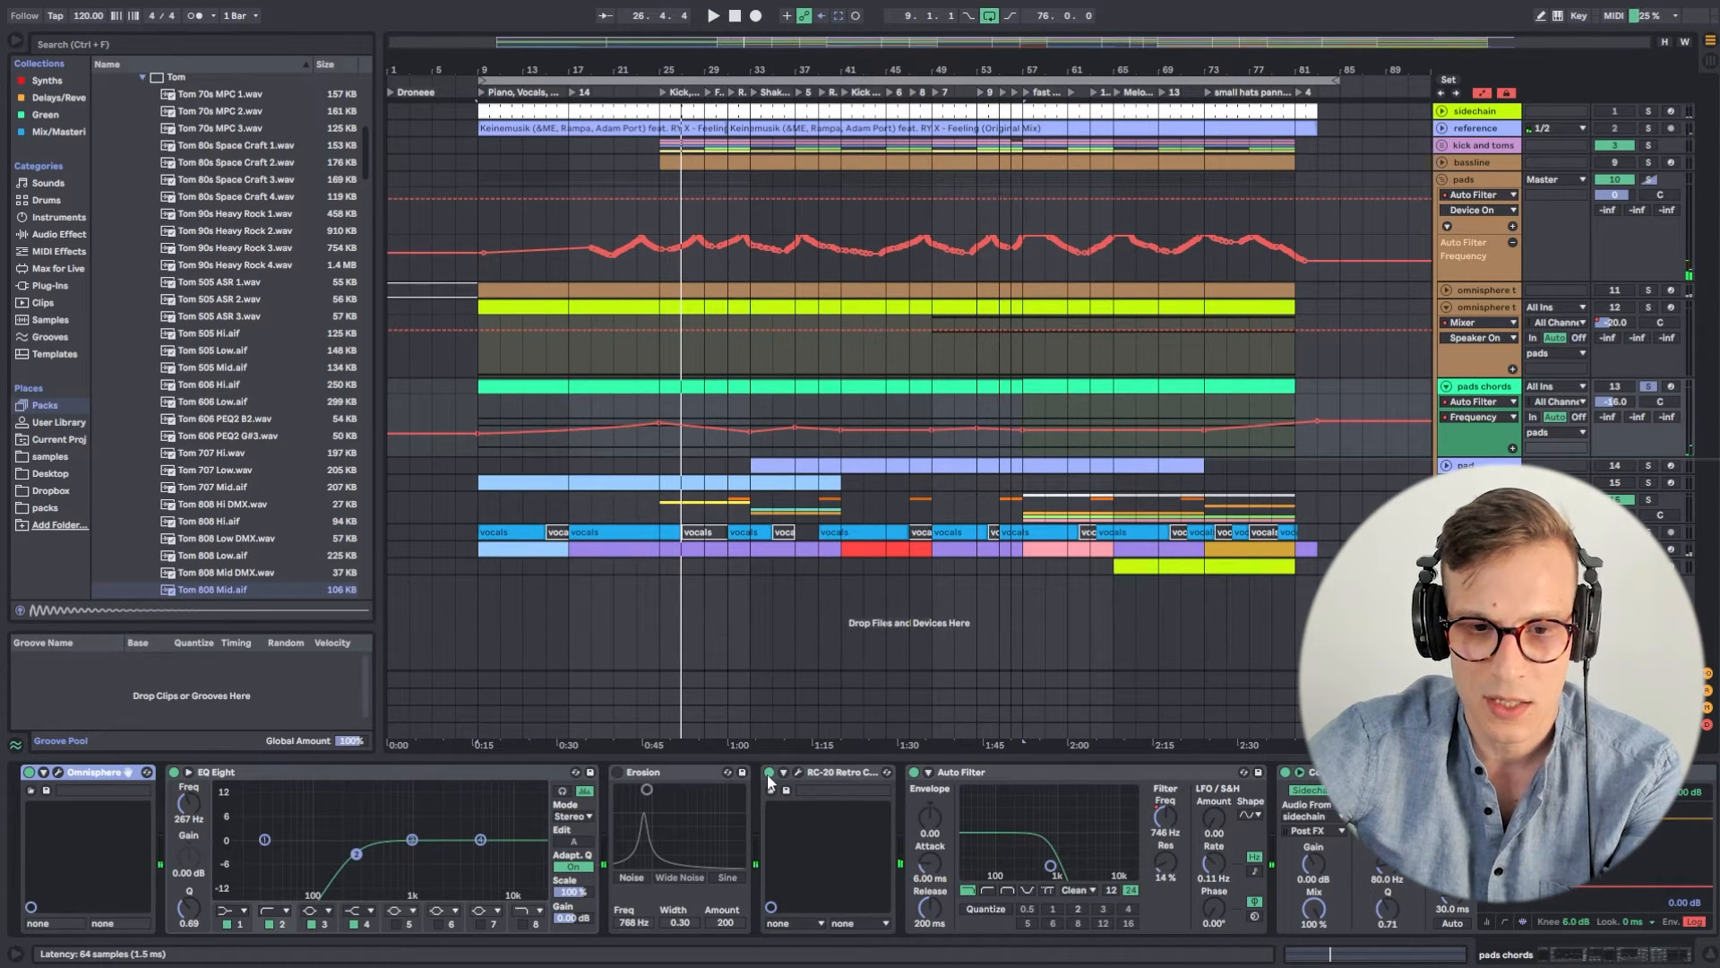
{"action": "left_click", "coordinate": [798, 773]}
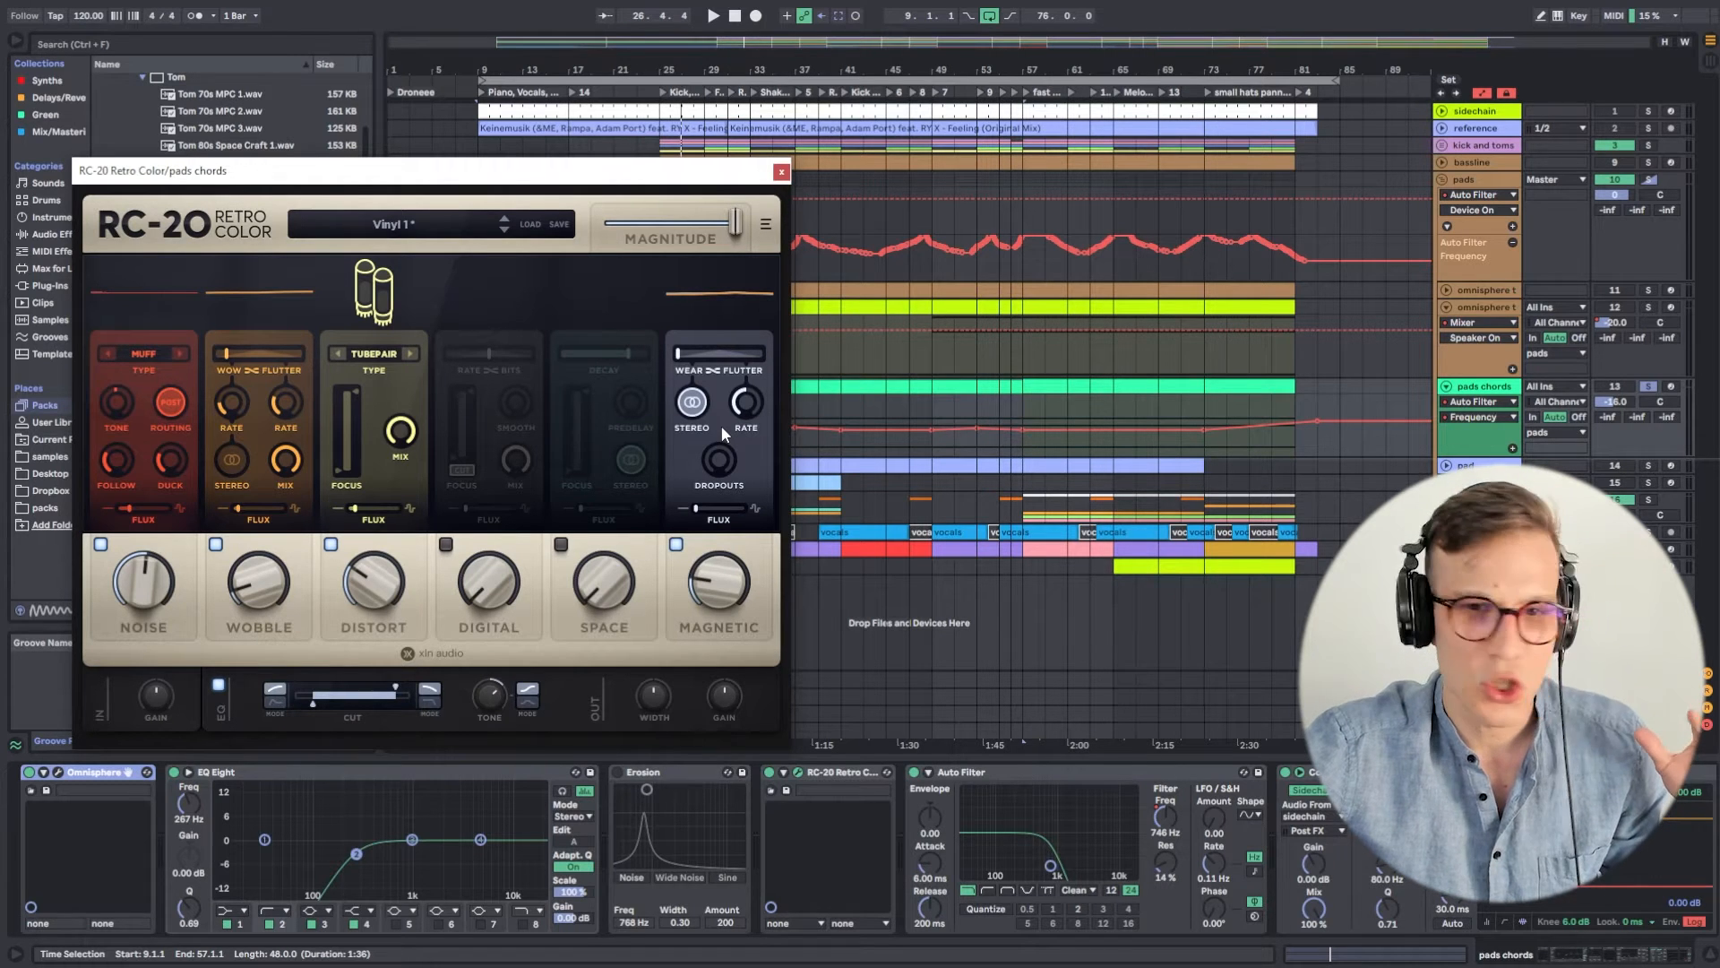
{"action": "left_click", "coordinate": [781, 172]}
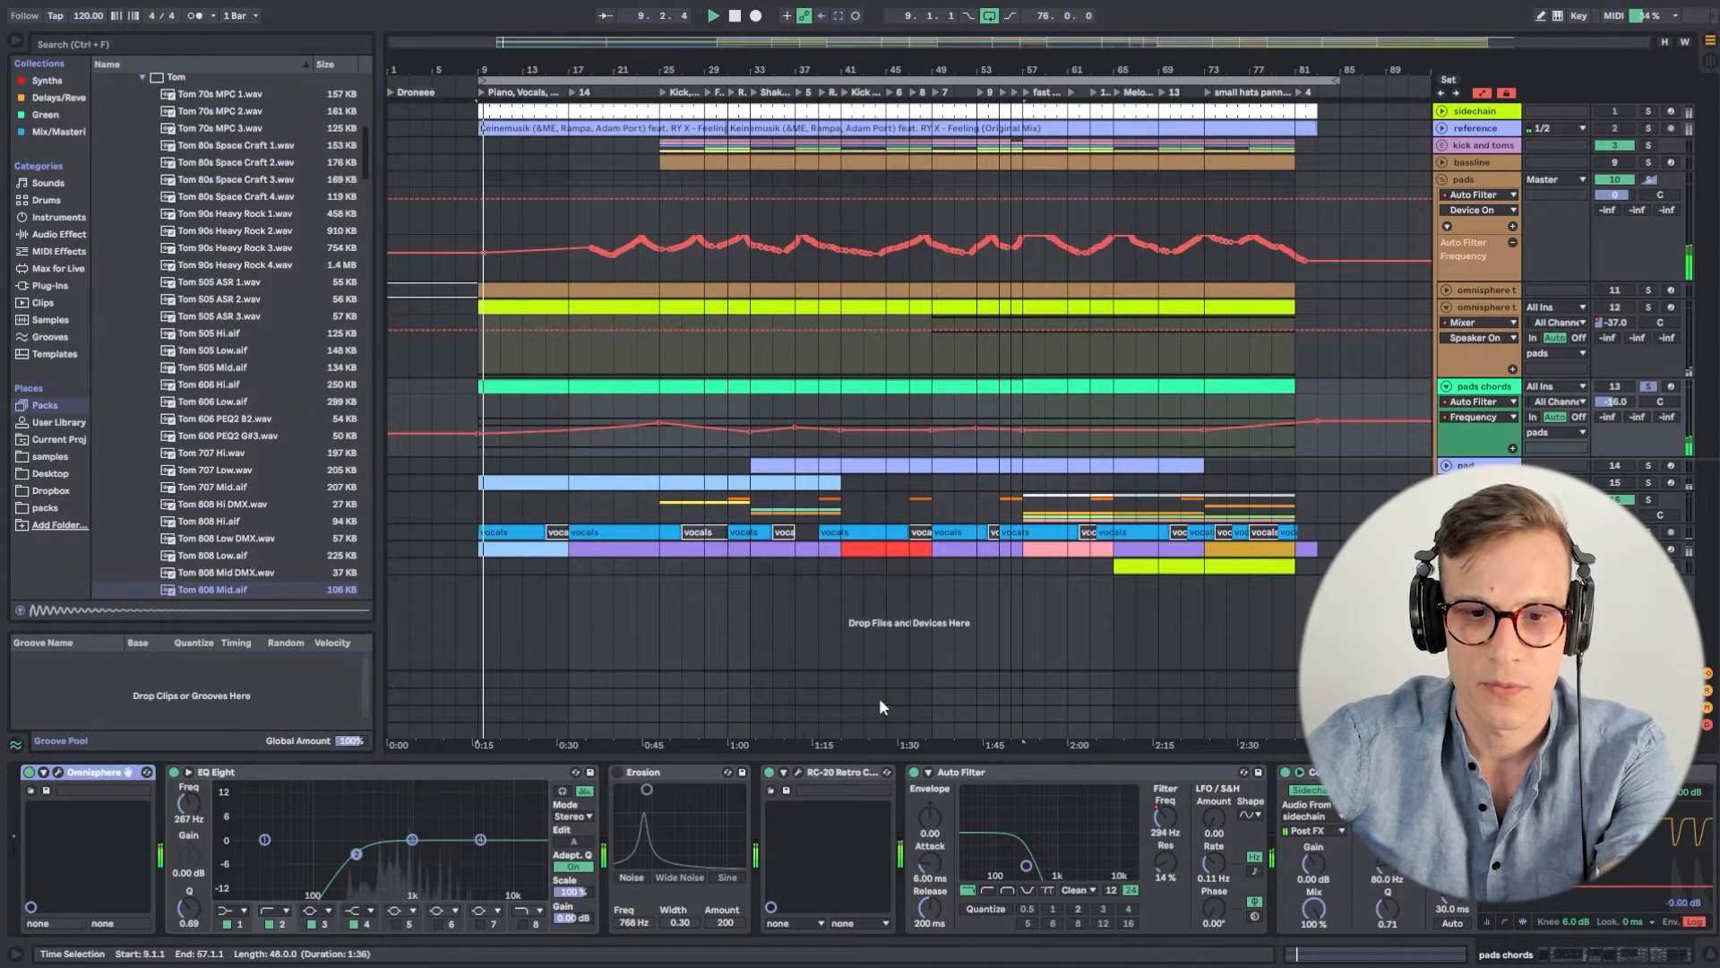
Compare the pads chords from bar 25 with RC-20 Retro Color bypassed and switched back on.
{"action": "left_click", "coordinate": [769, 773]}
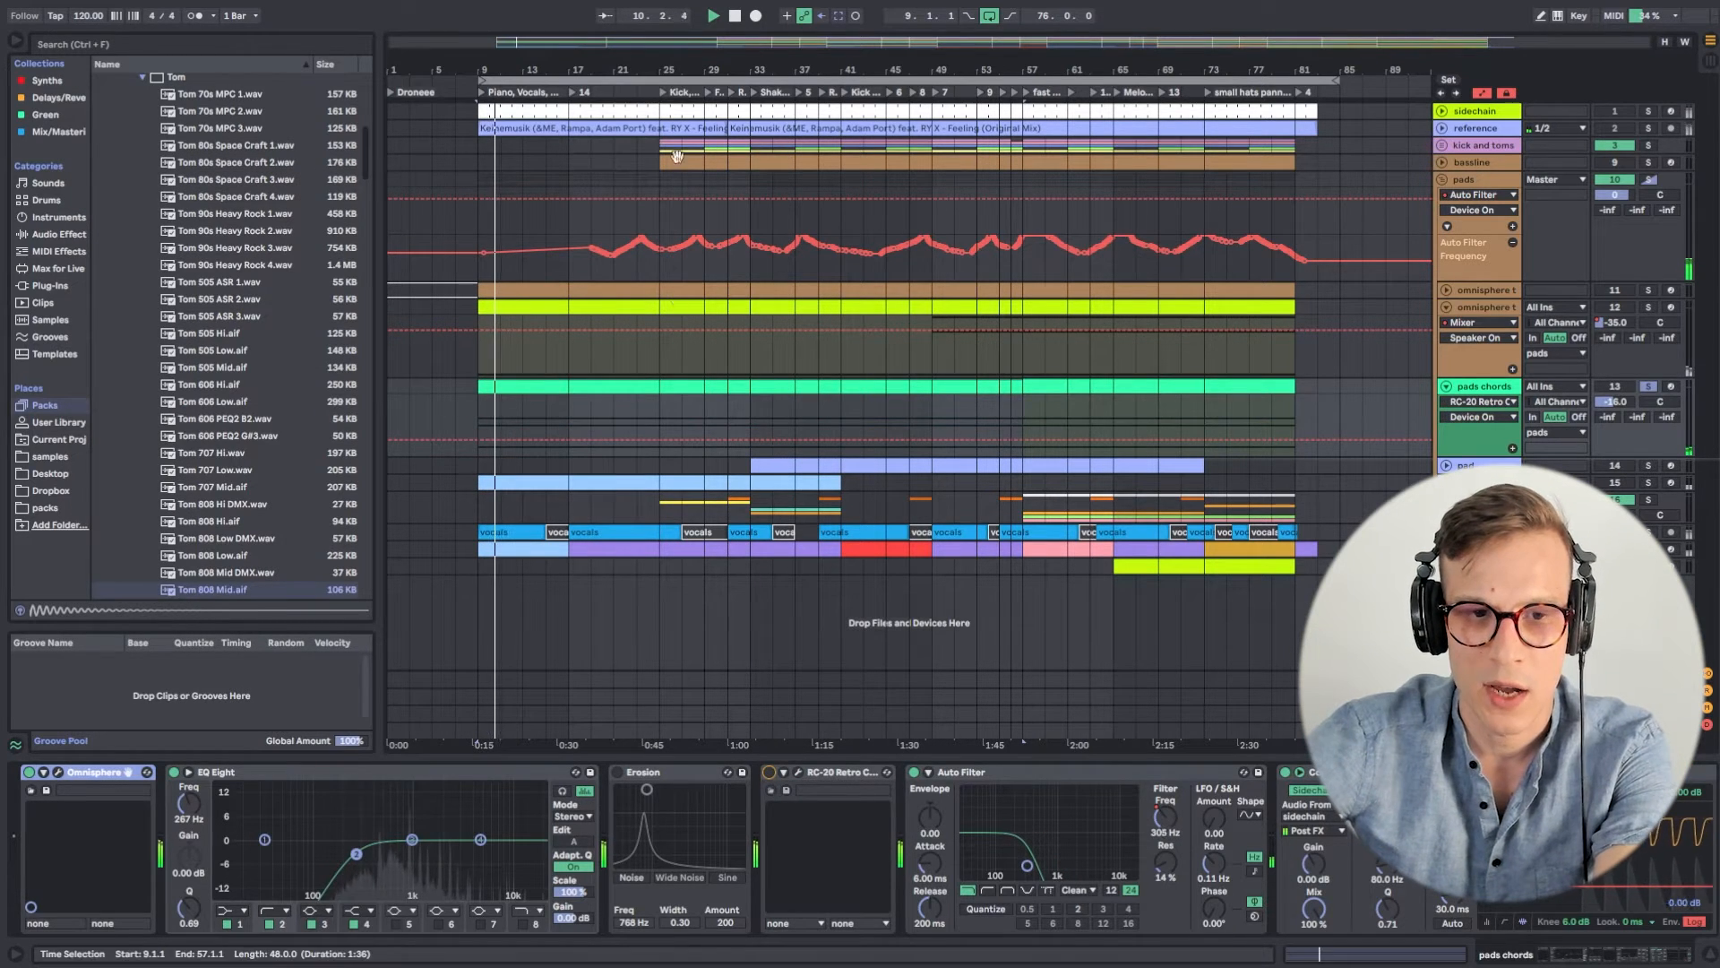
{"action": "left_click", "coordinate": [661, 93]}
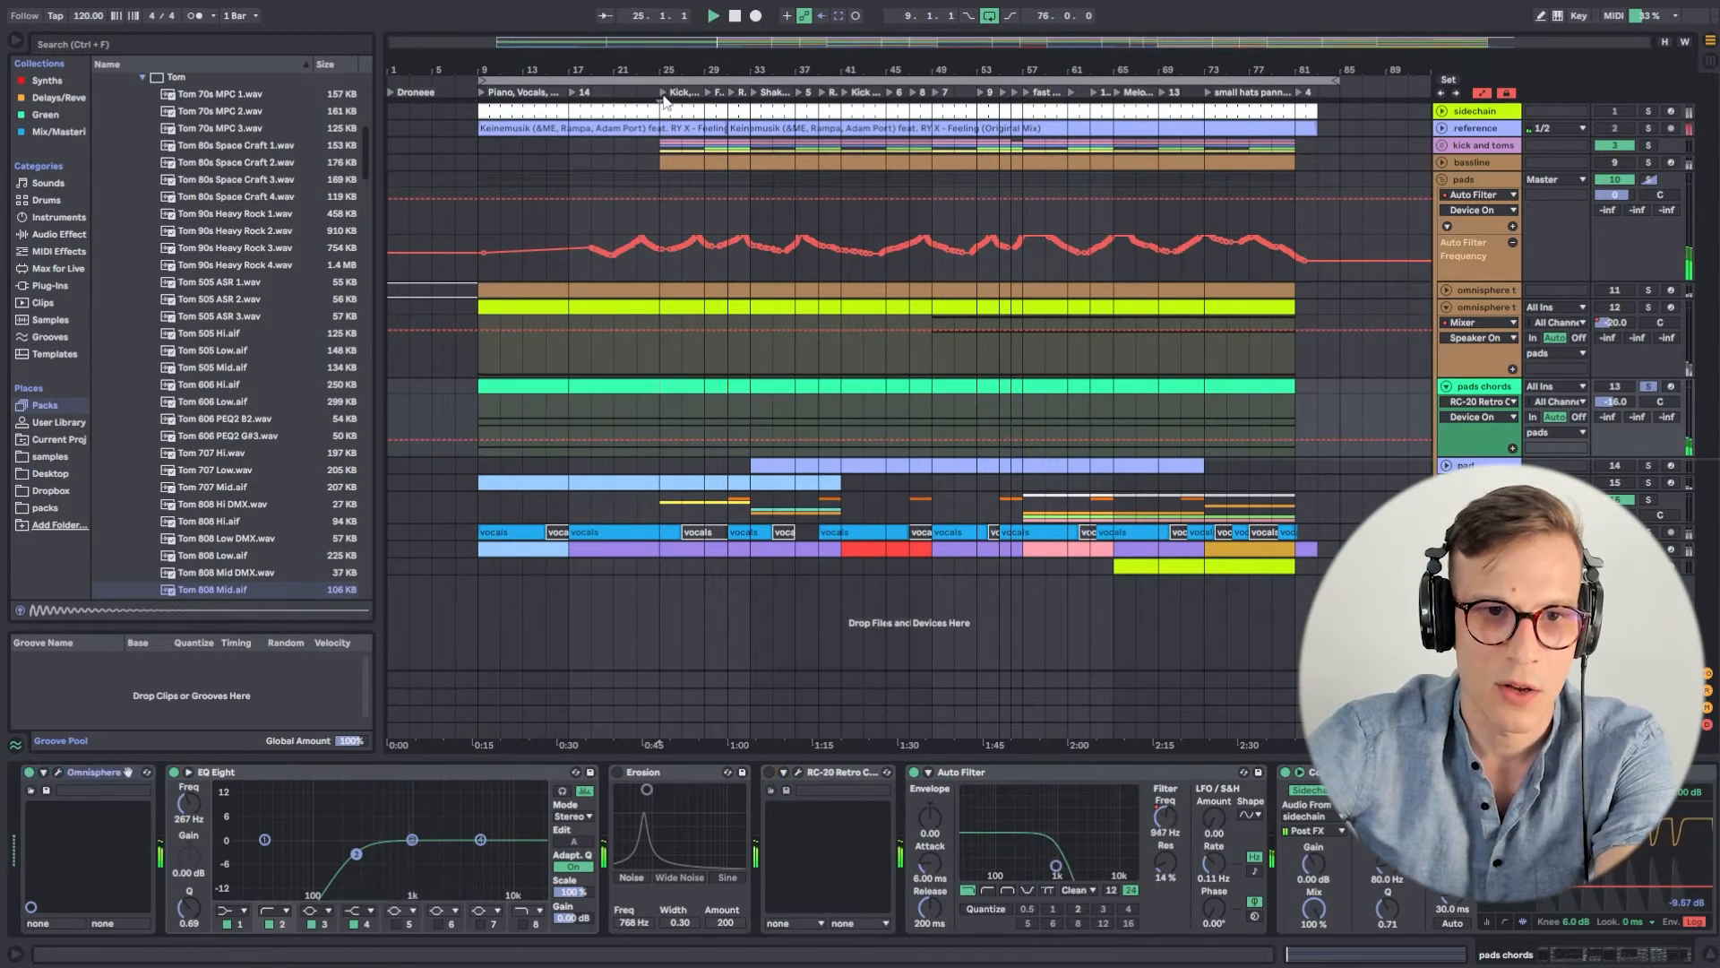
{"action": "left_click", "coordinate": [769, 773]}
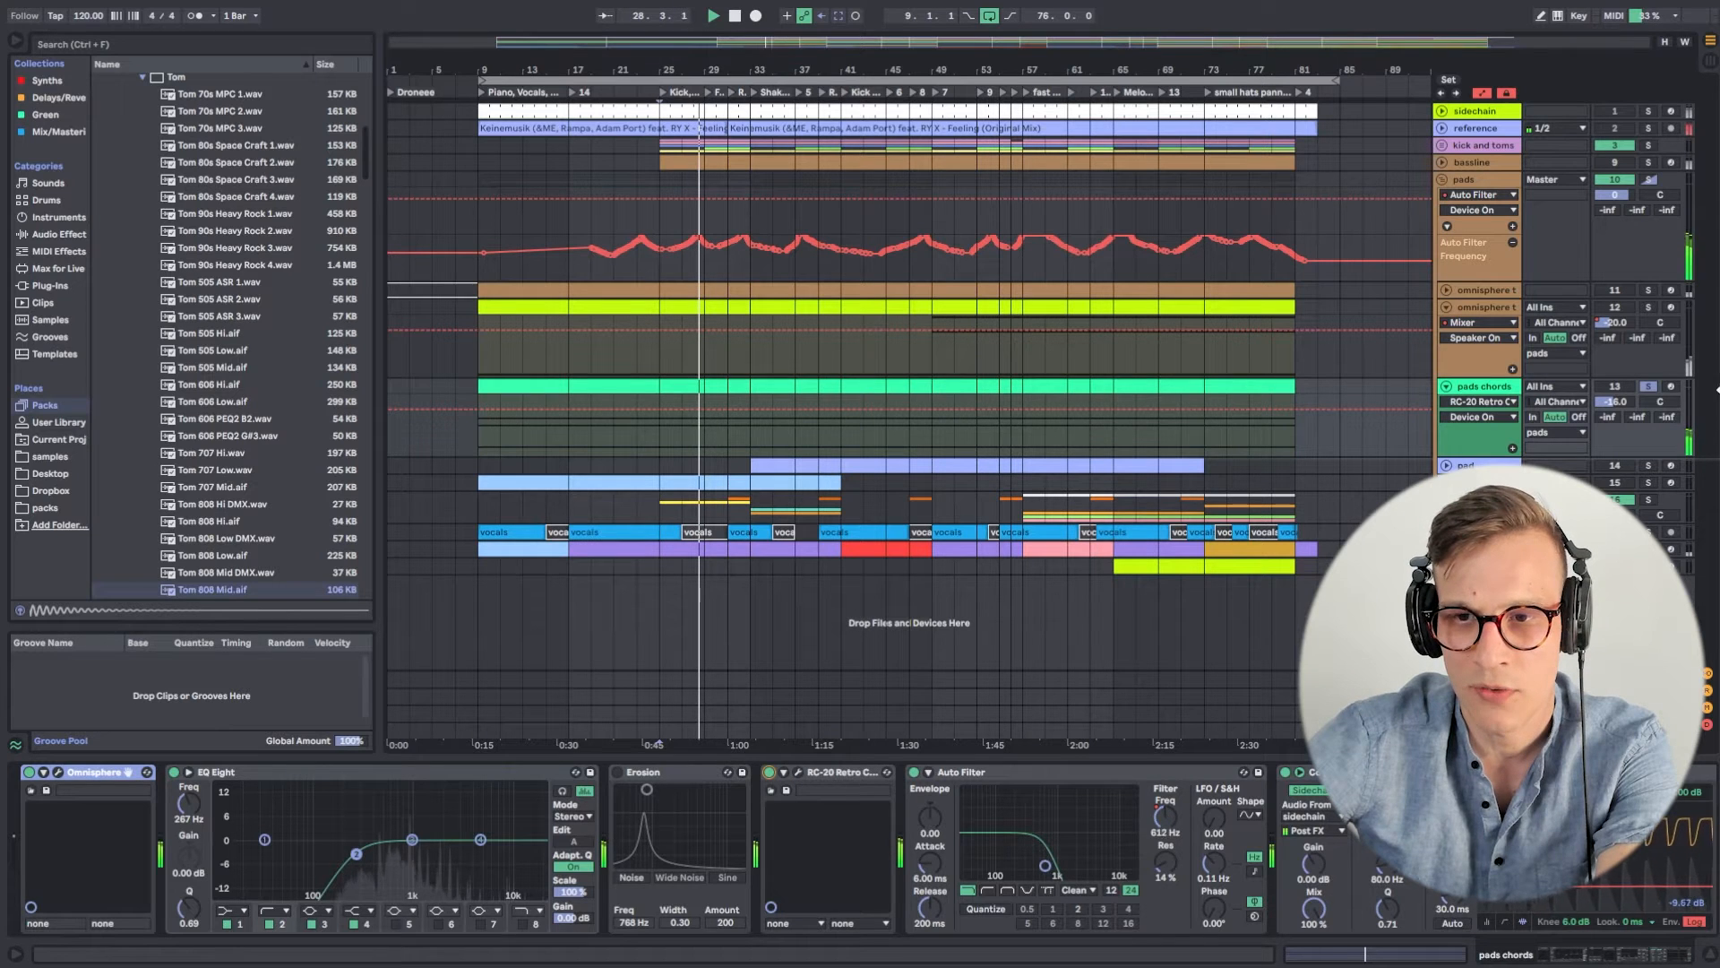
Unfold and solo the analog strings track, and play it from bar 9.
{"action": "left_click", "coordinate": [1446, 482]}
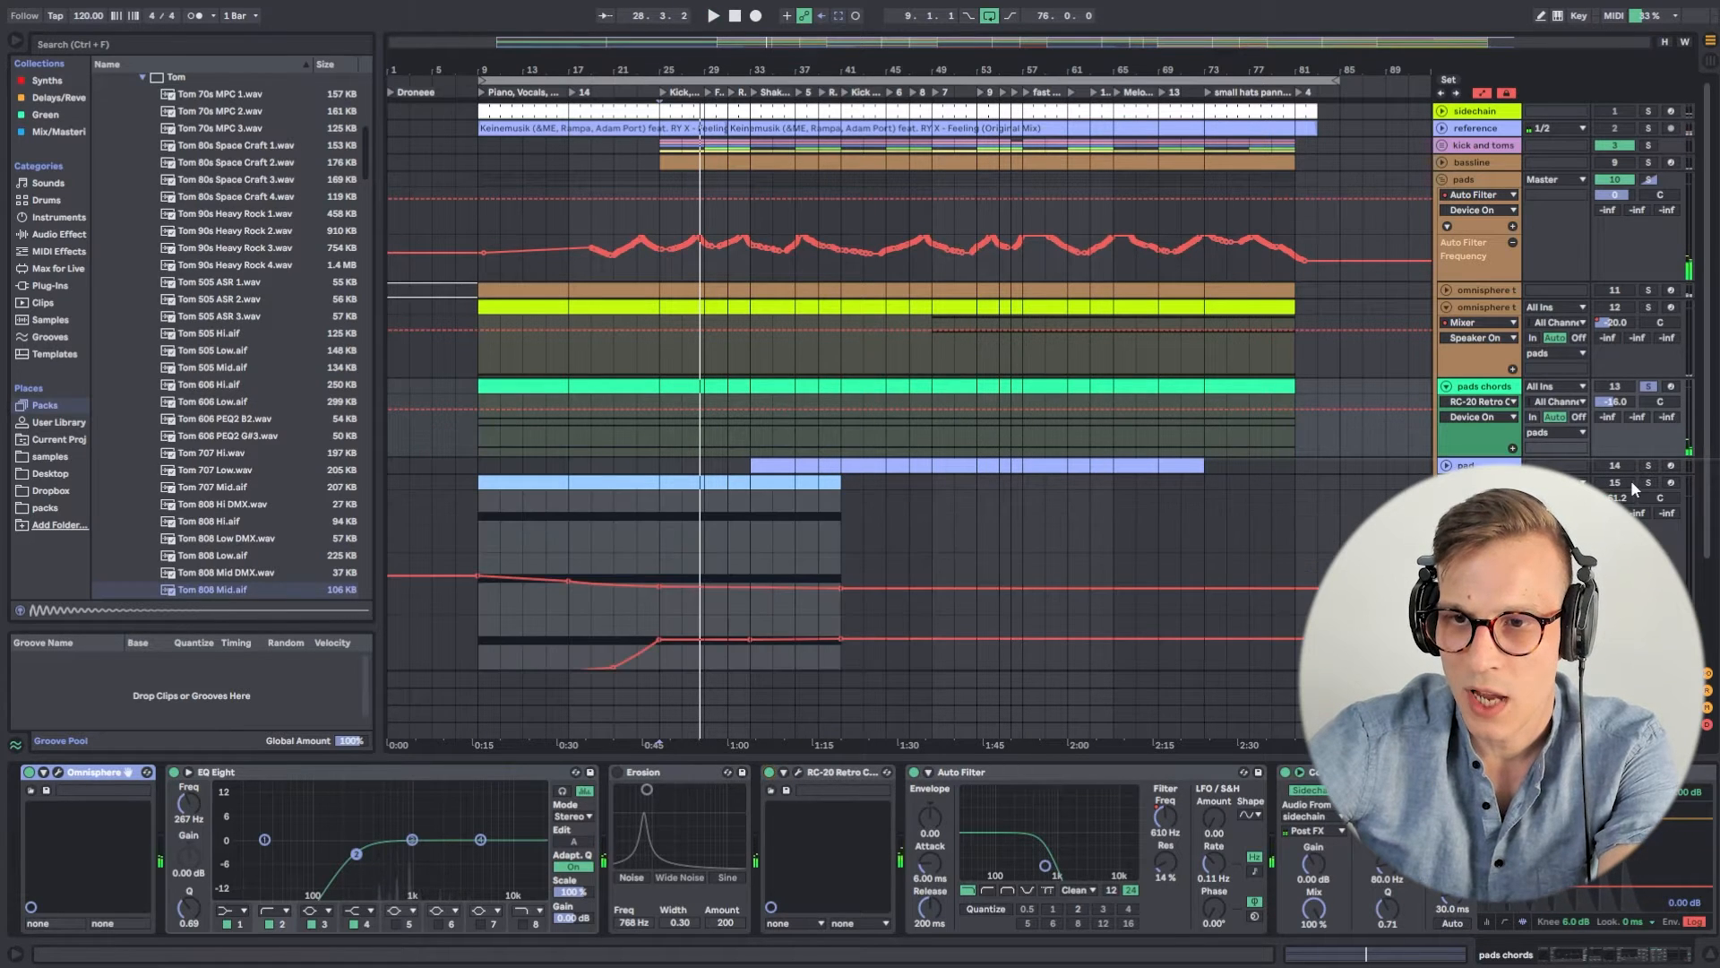
{"action": "left_click", "coordinate": [1646, 481]}
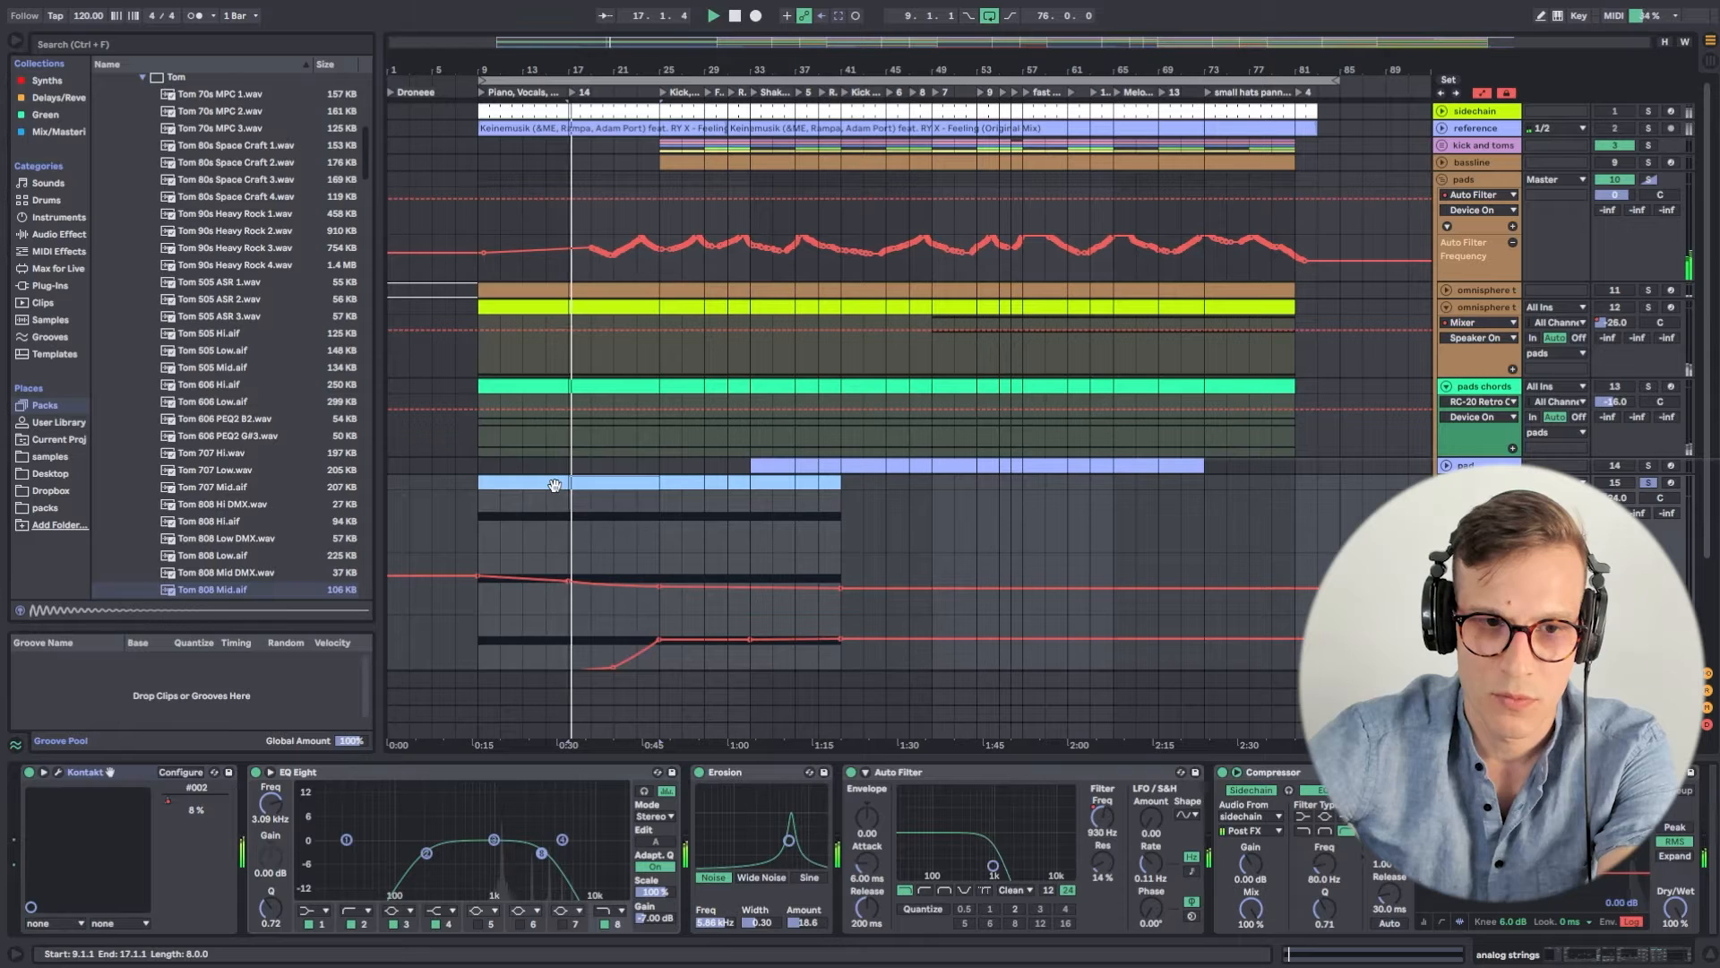
{"action": "key", "text": "space"}
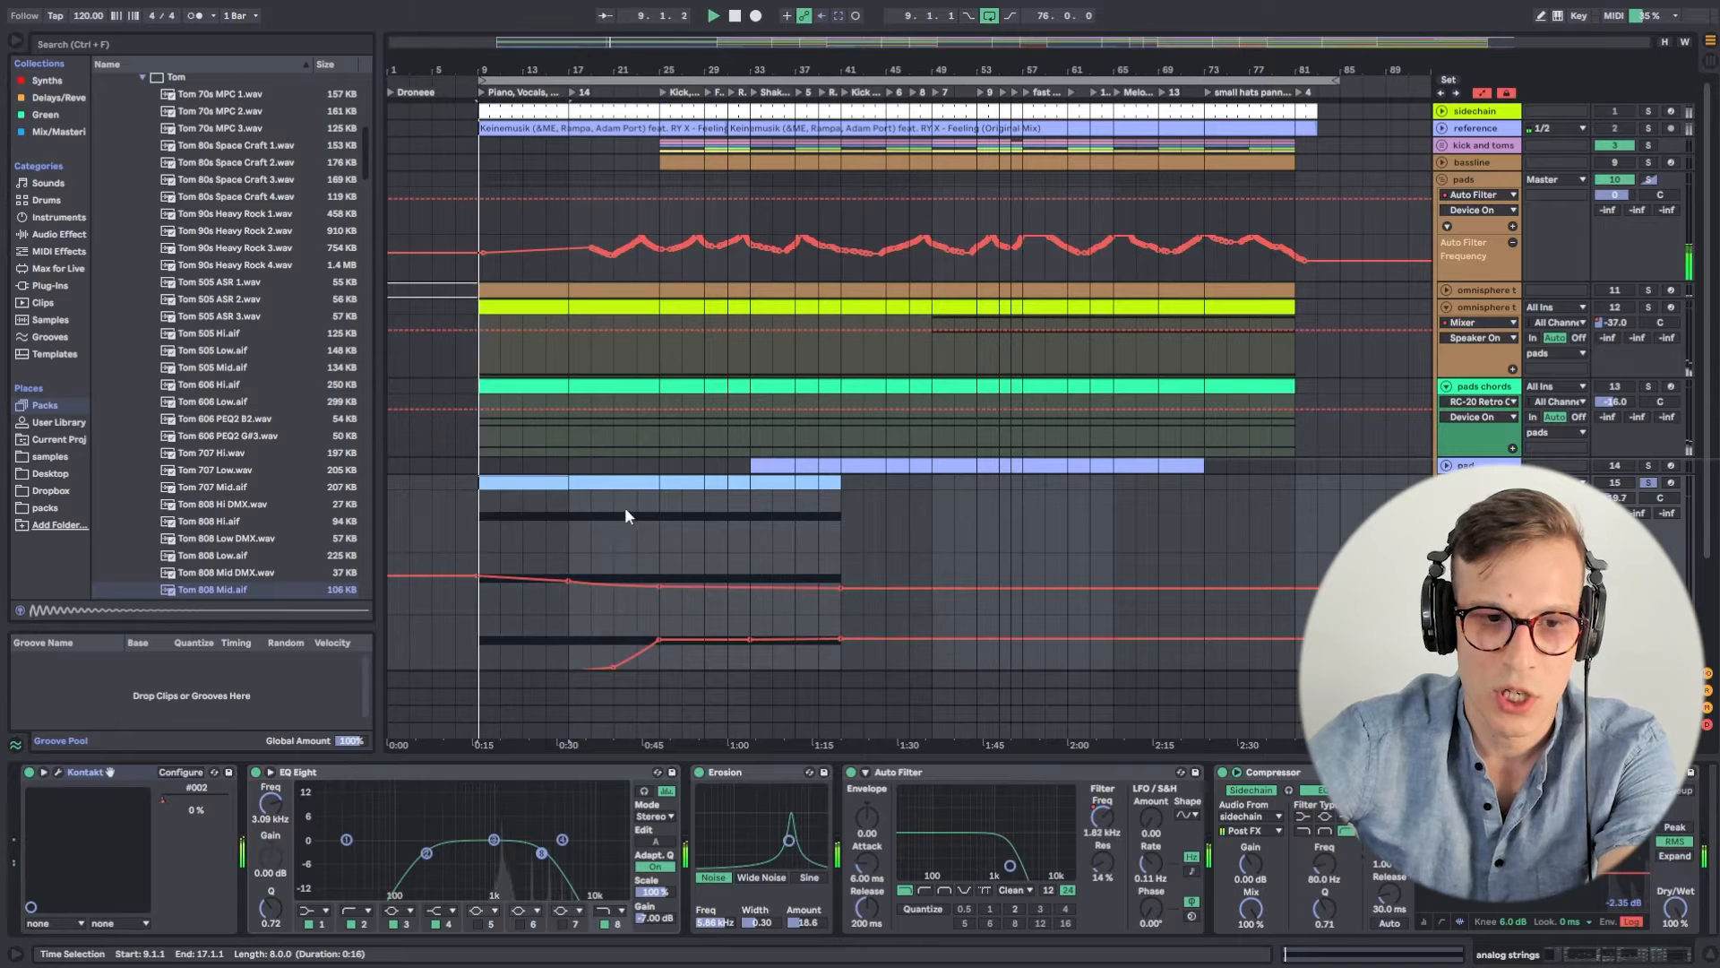
Toggle the Erosion effect on the analog strings to compare the sound, ending with it switched off.
{"action": "left_click", "coordinate": [699, 772]}
{"action": "left_click", "coordinate": [696, 771]}
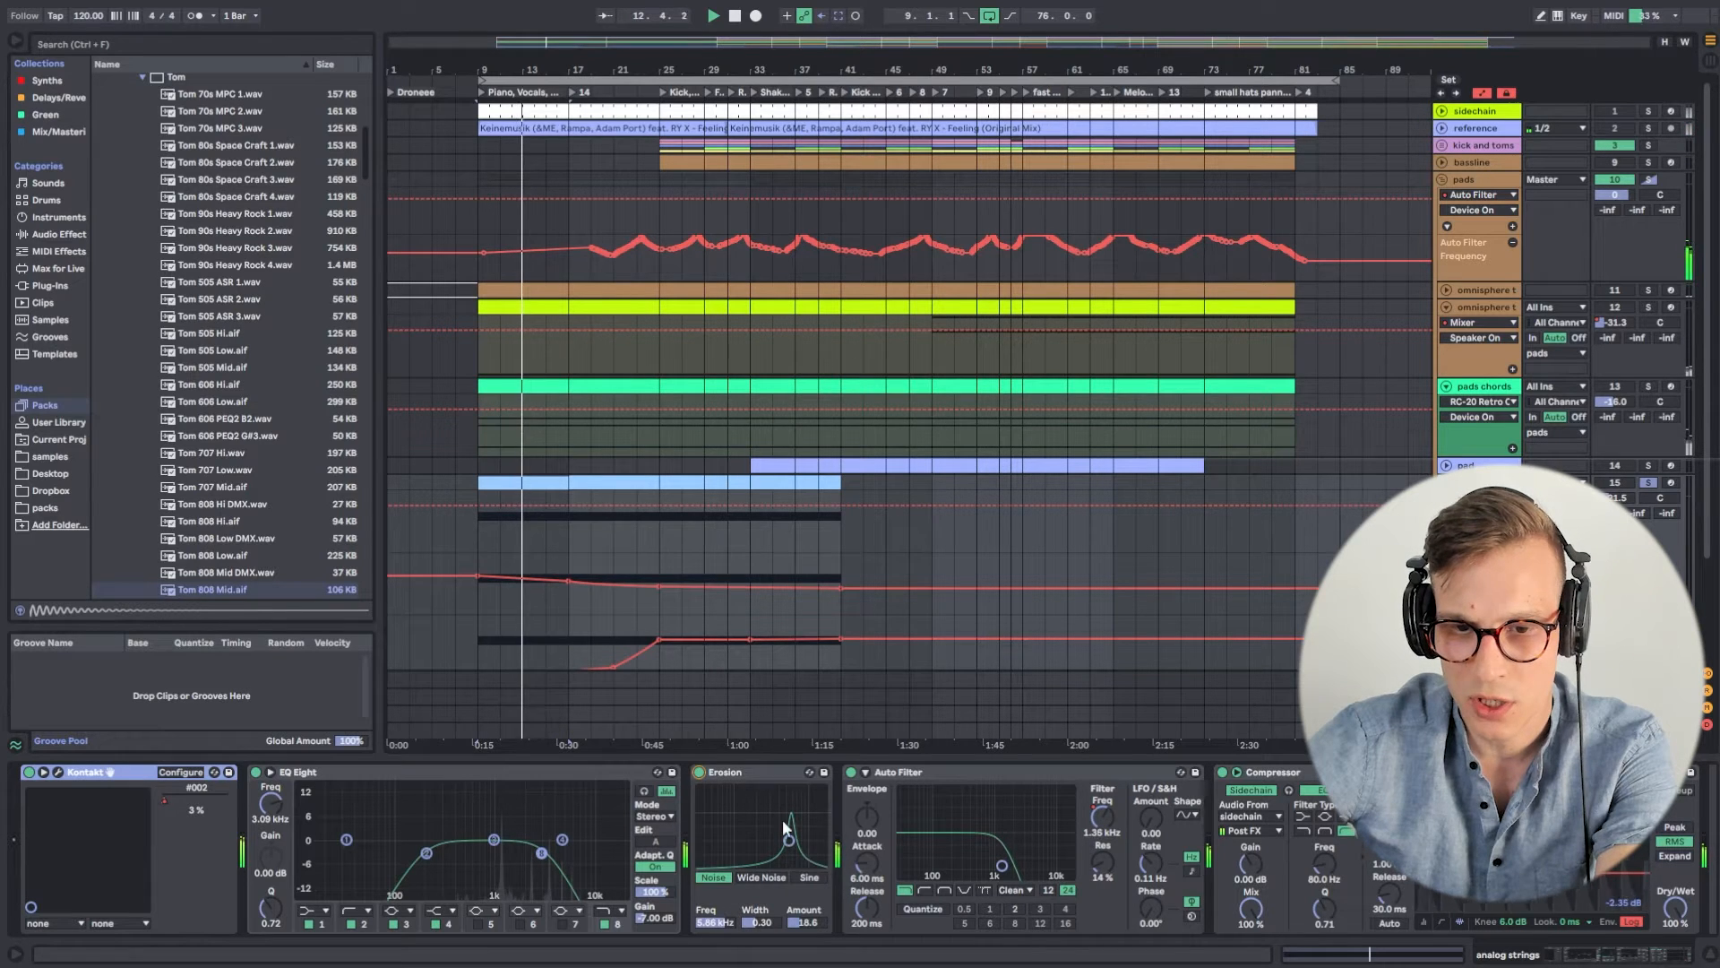
{"action": "left_click", "coordinate": [699, 771]}
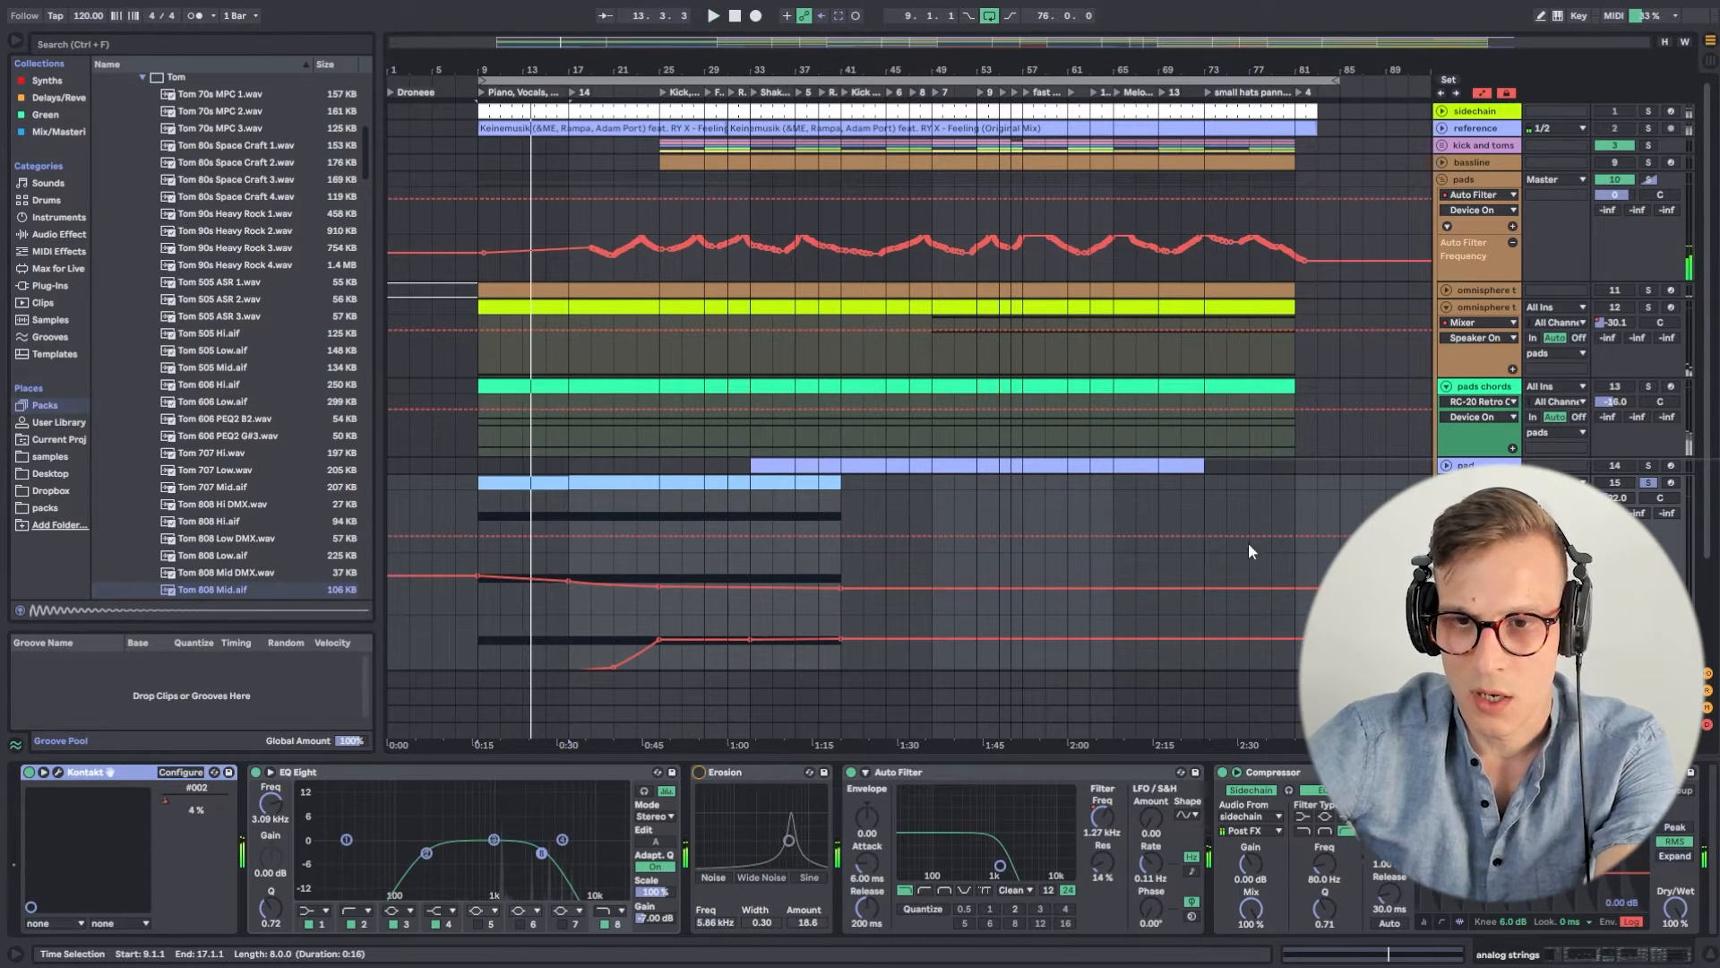
Switch Erosion back on for the analog strings, and unfold and solo the pad track.
{"action": "left_click", "coordinate": [699, 771]}
{"action": "left_click", "coordinate": [1446, 465]}
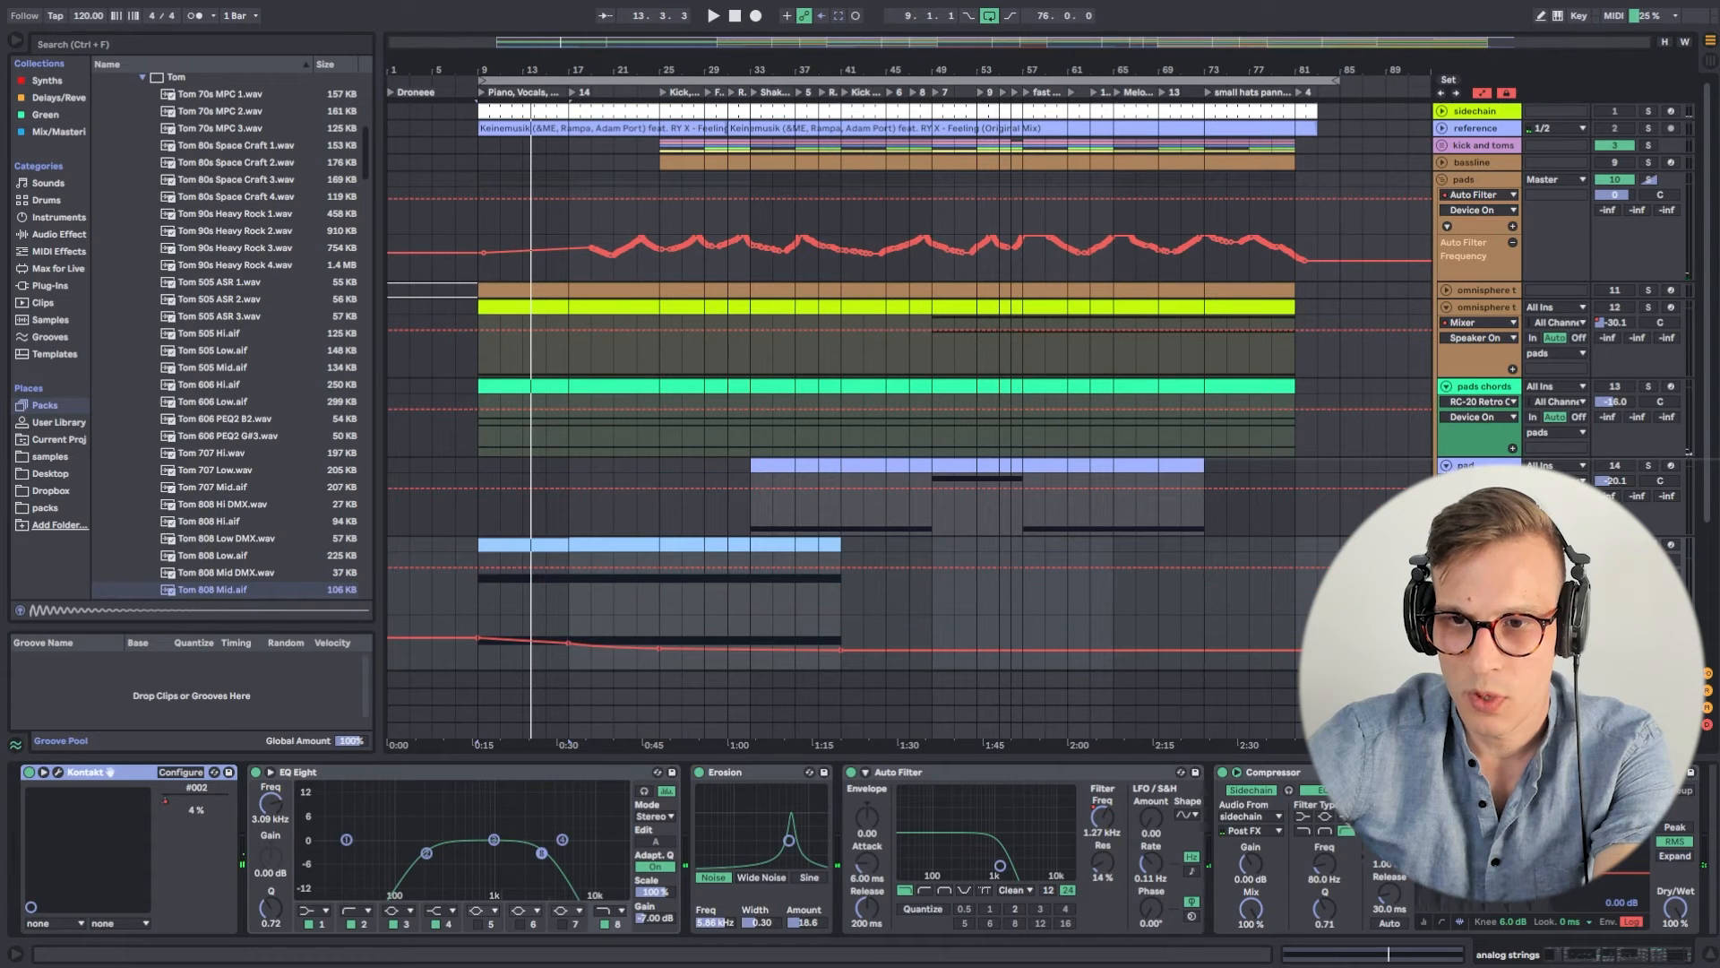
{"action": "left_click", "coordinate": [1653, 465]}
Select all pad clips from bar 33 to bar 73 and consolidate them into one clip.
{"action": "double_click", "coordinate": [877, 465]}
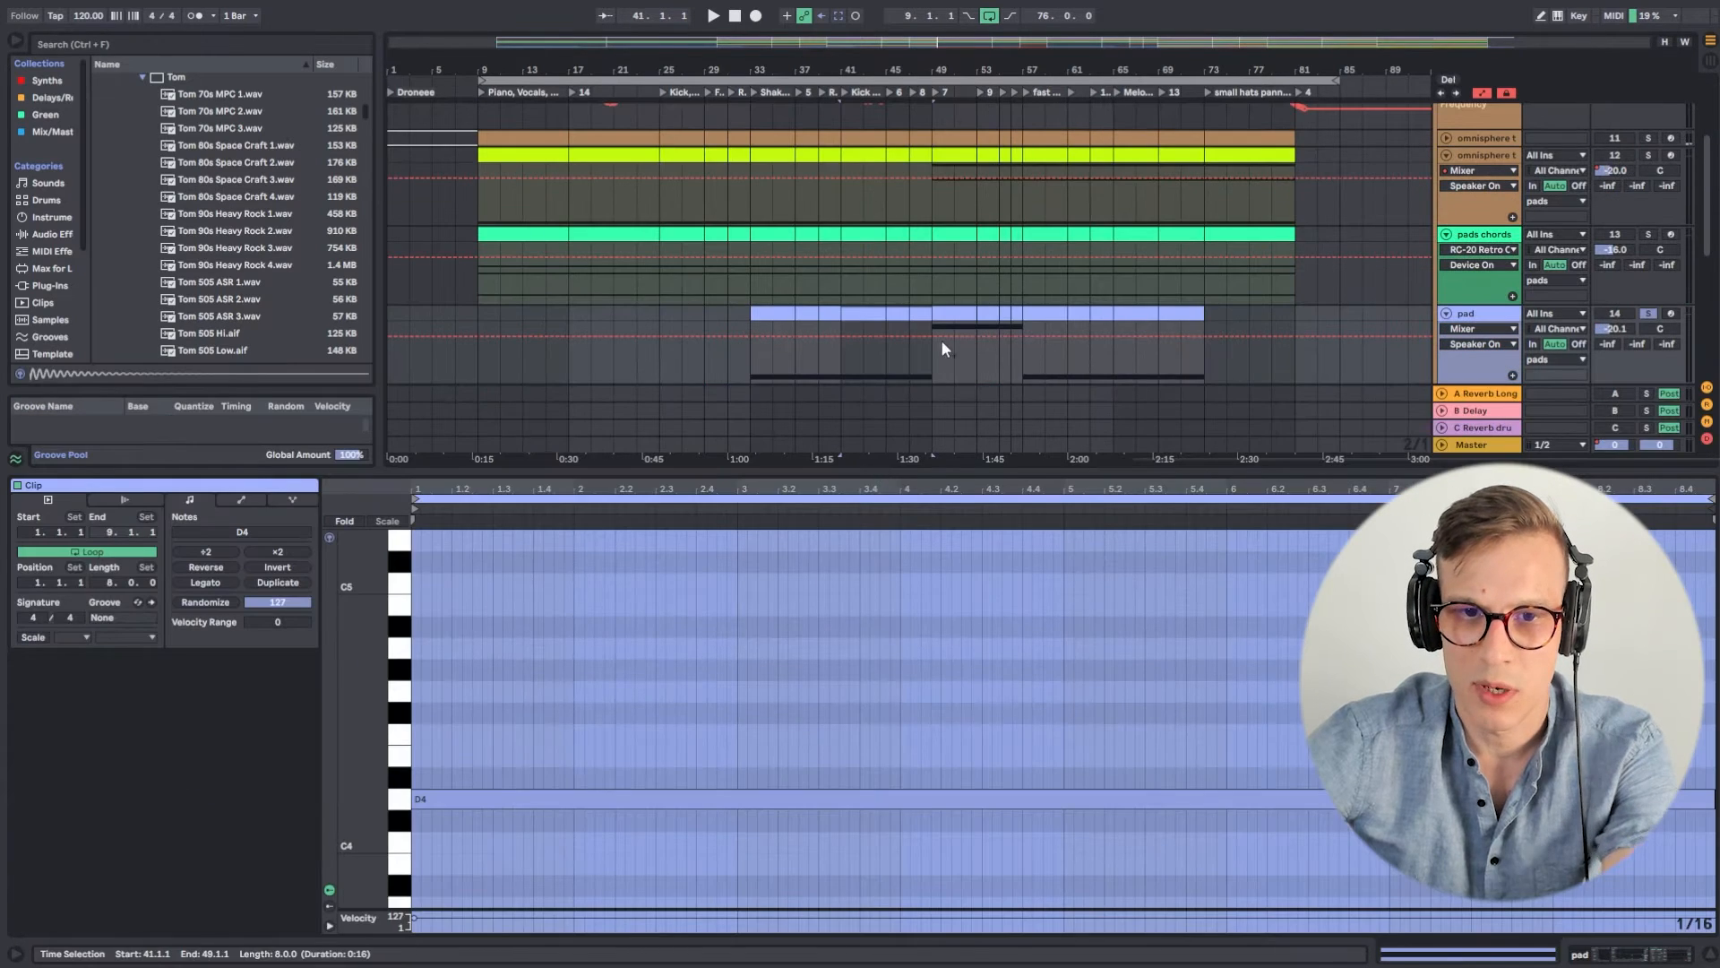
{"action": "left_click", "coordinate": [987, 313], "text": "shift"}
{"action": "left_click", "coordinate": [812, 313], "text": "shift"}
{"action": "left_click", "coordinate": [1061, 315], "text": "shift"}
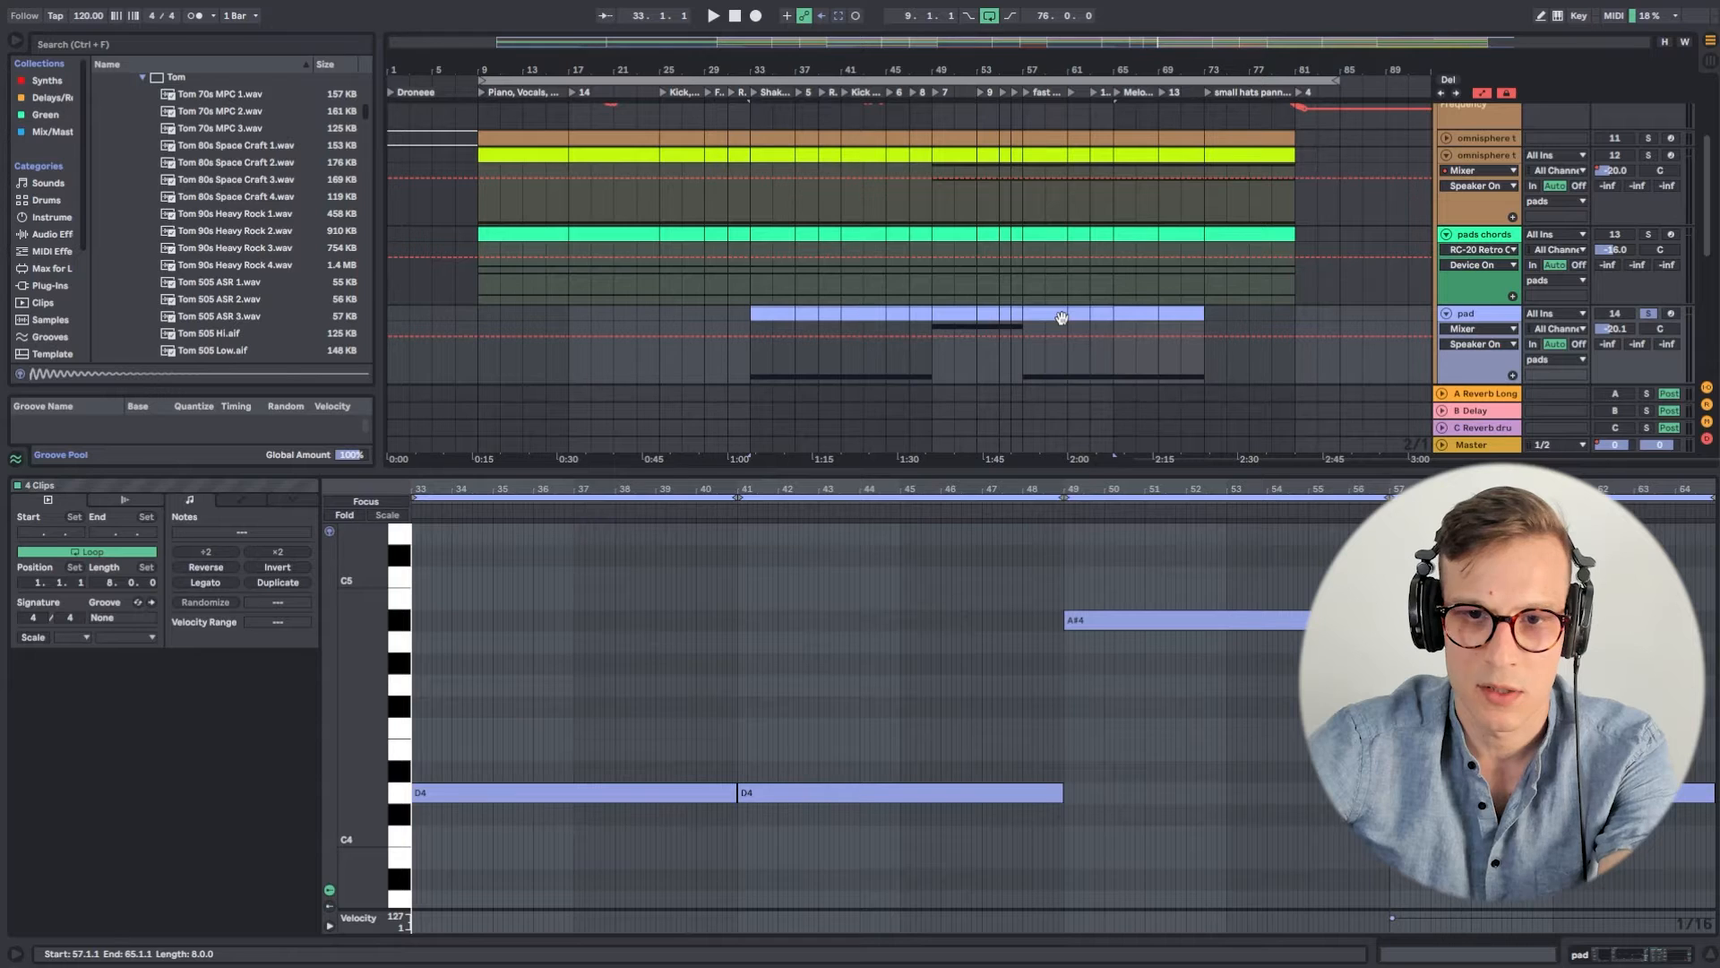
{"action": "left_click", "coordinate": [1151, 317], "text": "shift"}
{"action": "key", "text": "ctrl+j"}
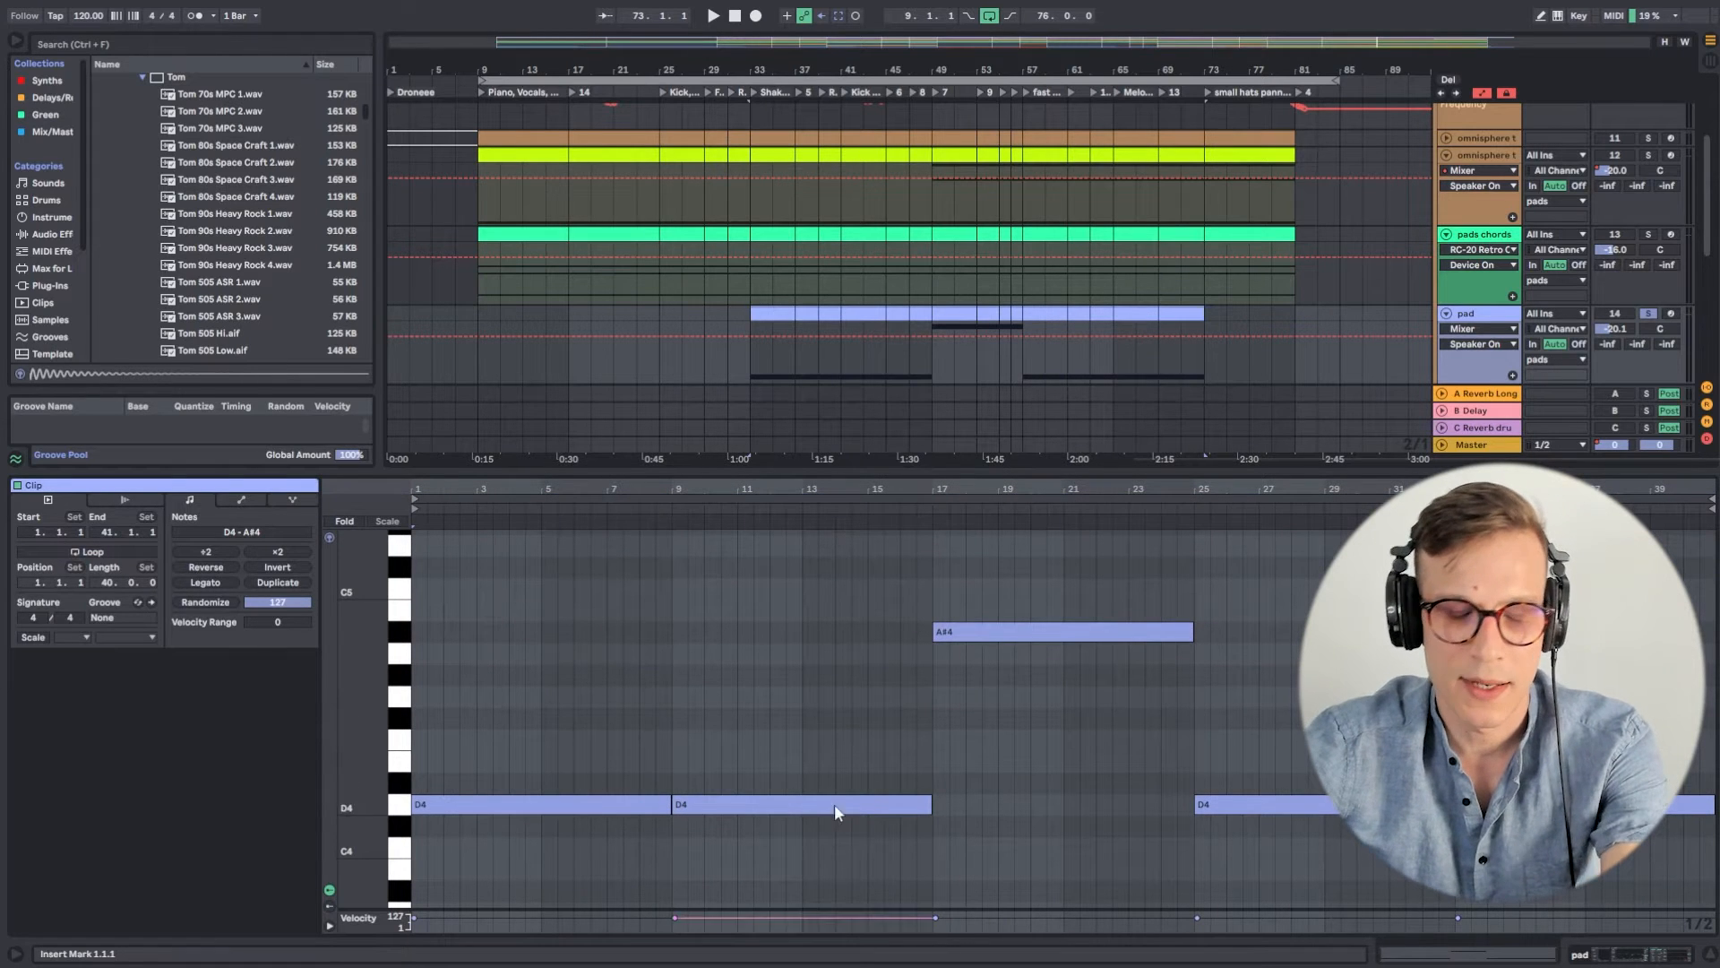
Examine the notes of the consolidated pad clip and play the soloed pad from bar 33.
{"action": "left_click", "coordinate": [550, 804]}
{"action": "left_click", "coordinate": [1042, 664]}
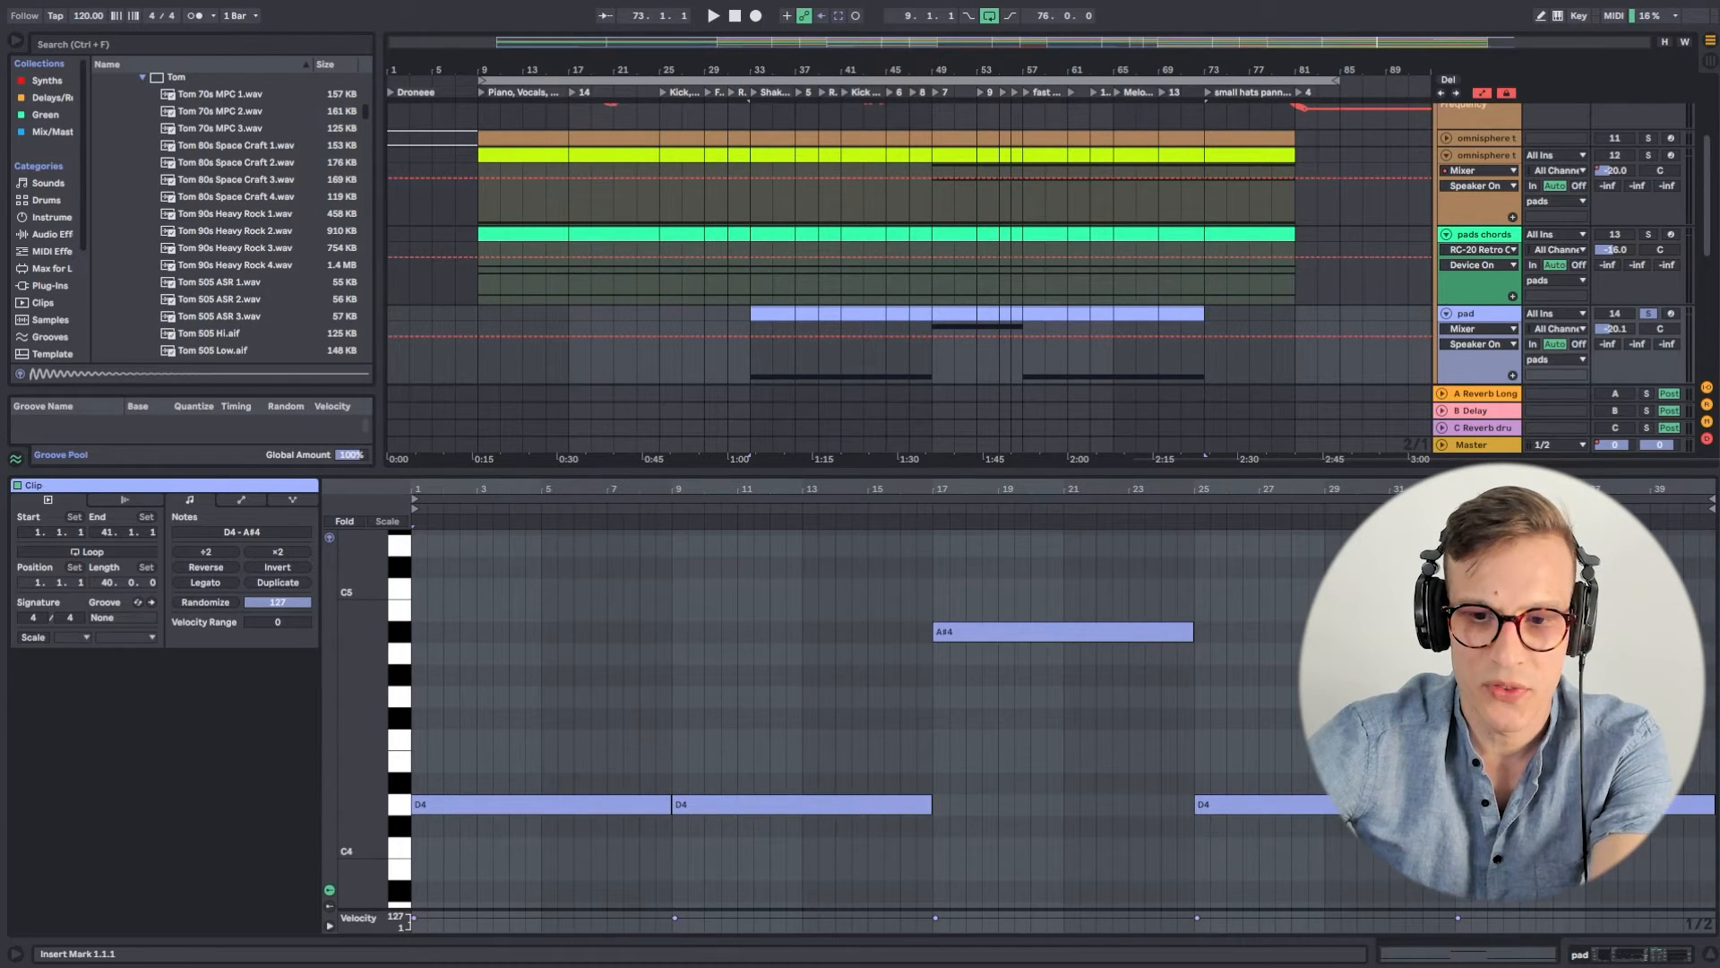
{"action": "left_click_drag", "start_coordinate": [367, 680], "coordinate": [363, 654]}
{"action": "key", "text": "space"}
{"action": "scroll", "coordinate": [1647, 144], "scroll_direction": "up", "scroll_amount": 5}
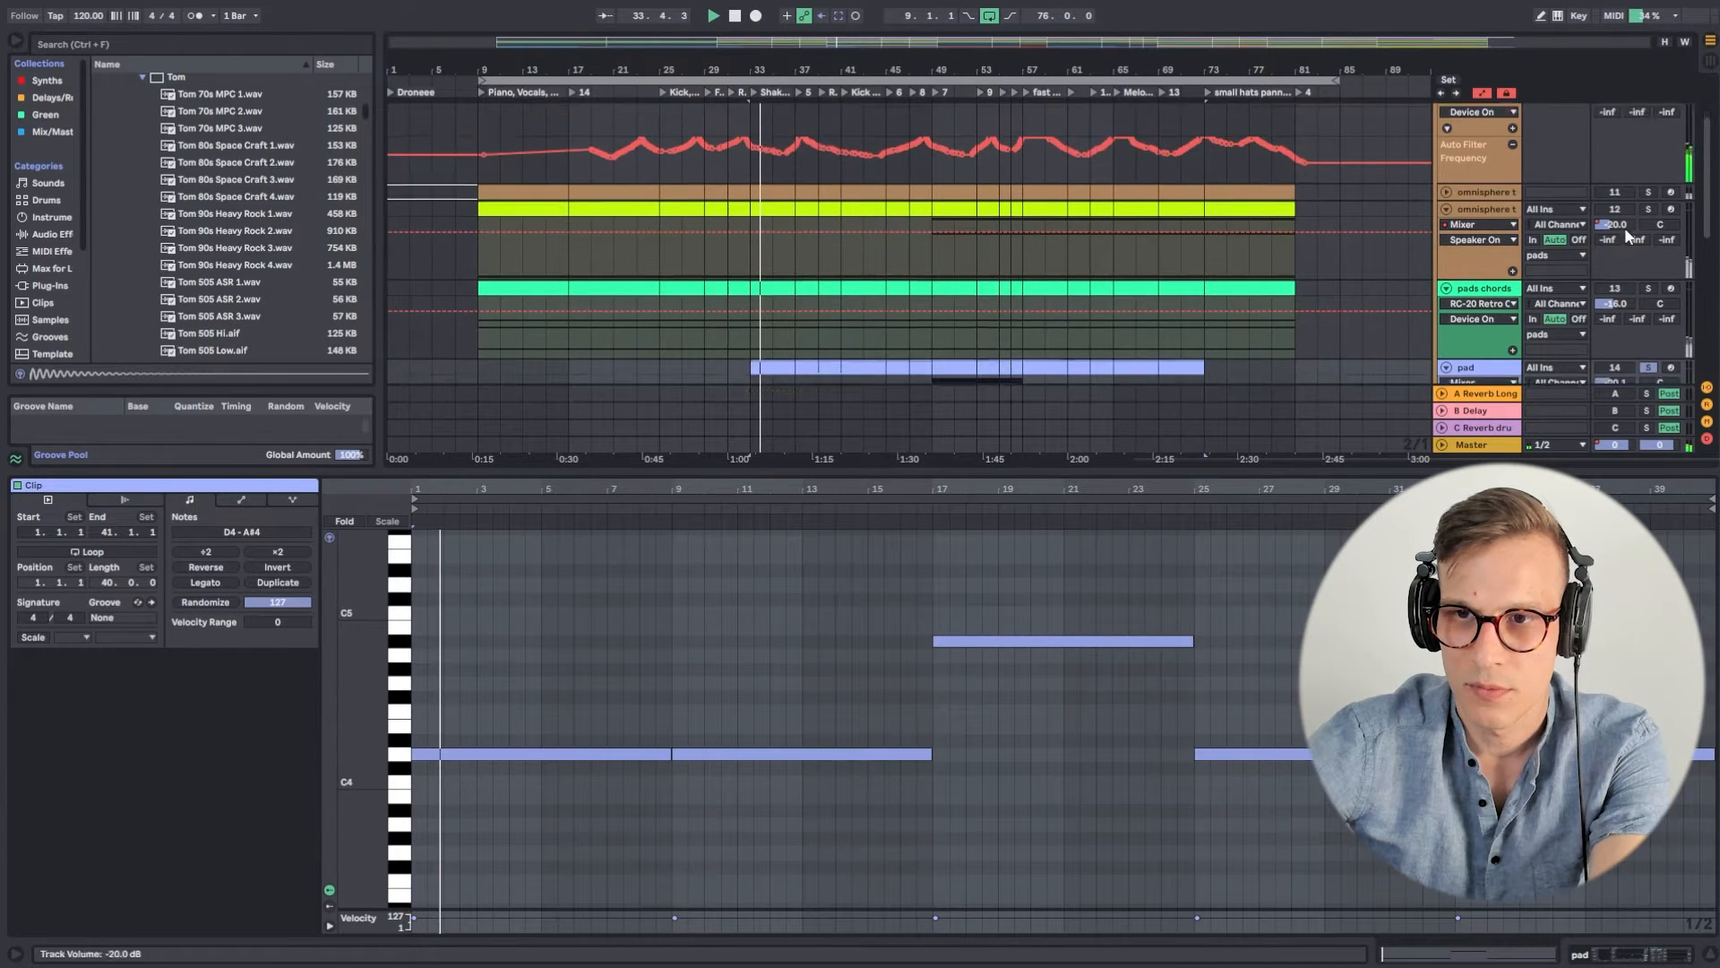
Solo the whole pads group, fold its unfolded child tracks and show the pad's device chain.
{"action": "left_click", "coordinate": [1648, 153]}
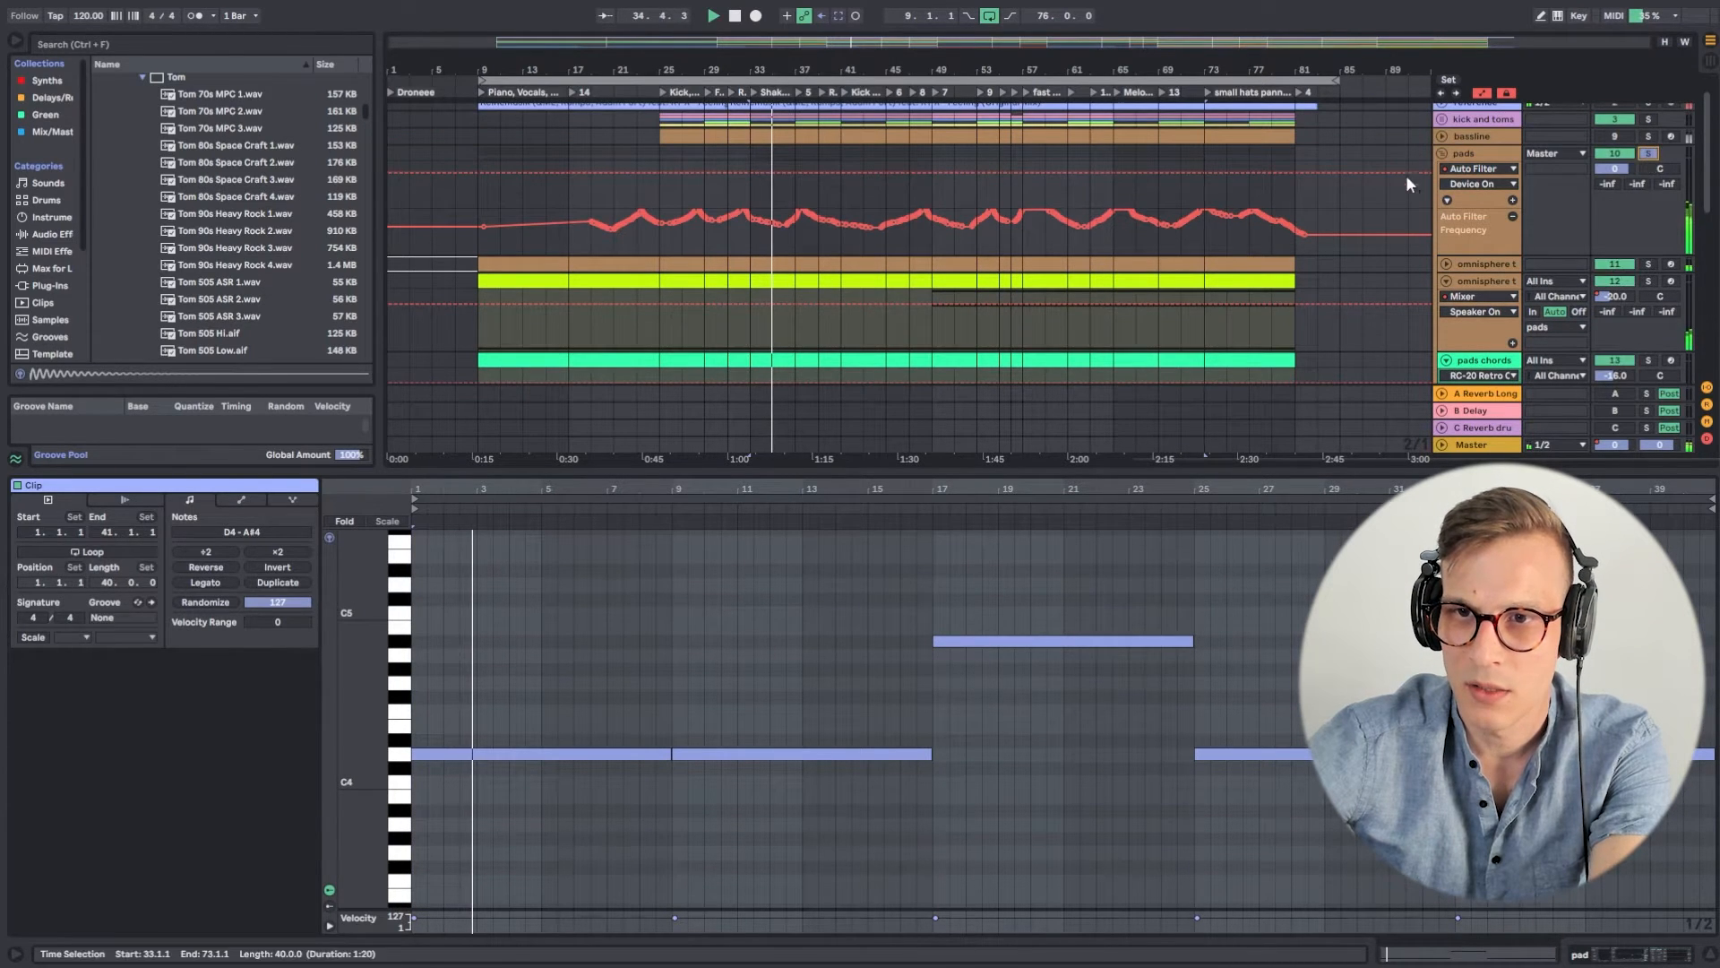
{"action": "left_click", "coordinate": [1446, 282]}
{"action": "left_click", "coordinate": [1446, 298]}
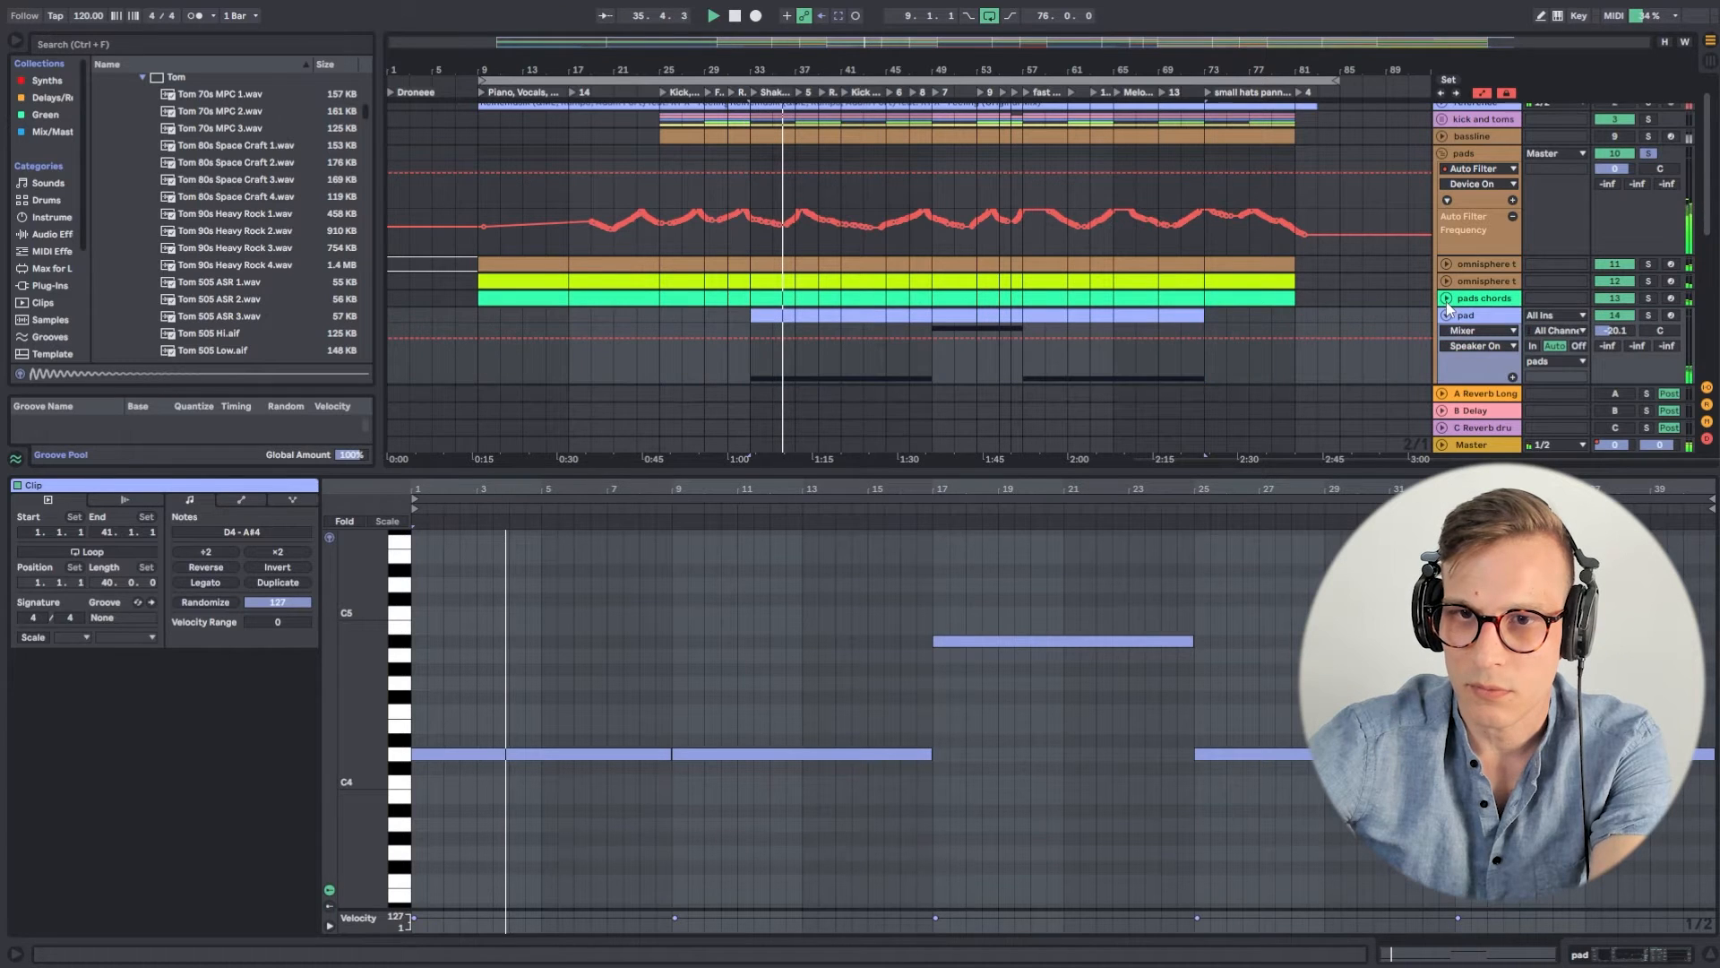
{"action": "left_click", "coordinate": [1446, 316]}
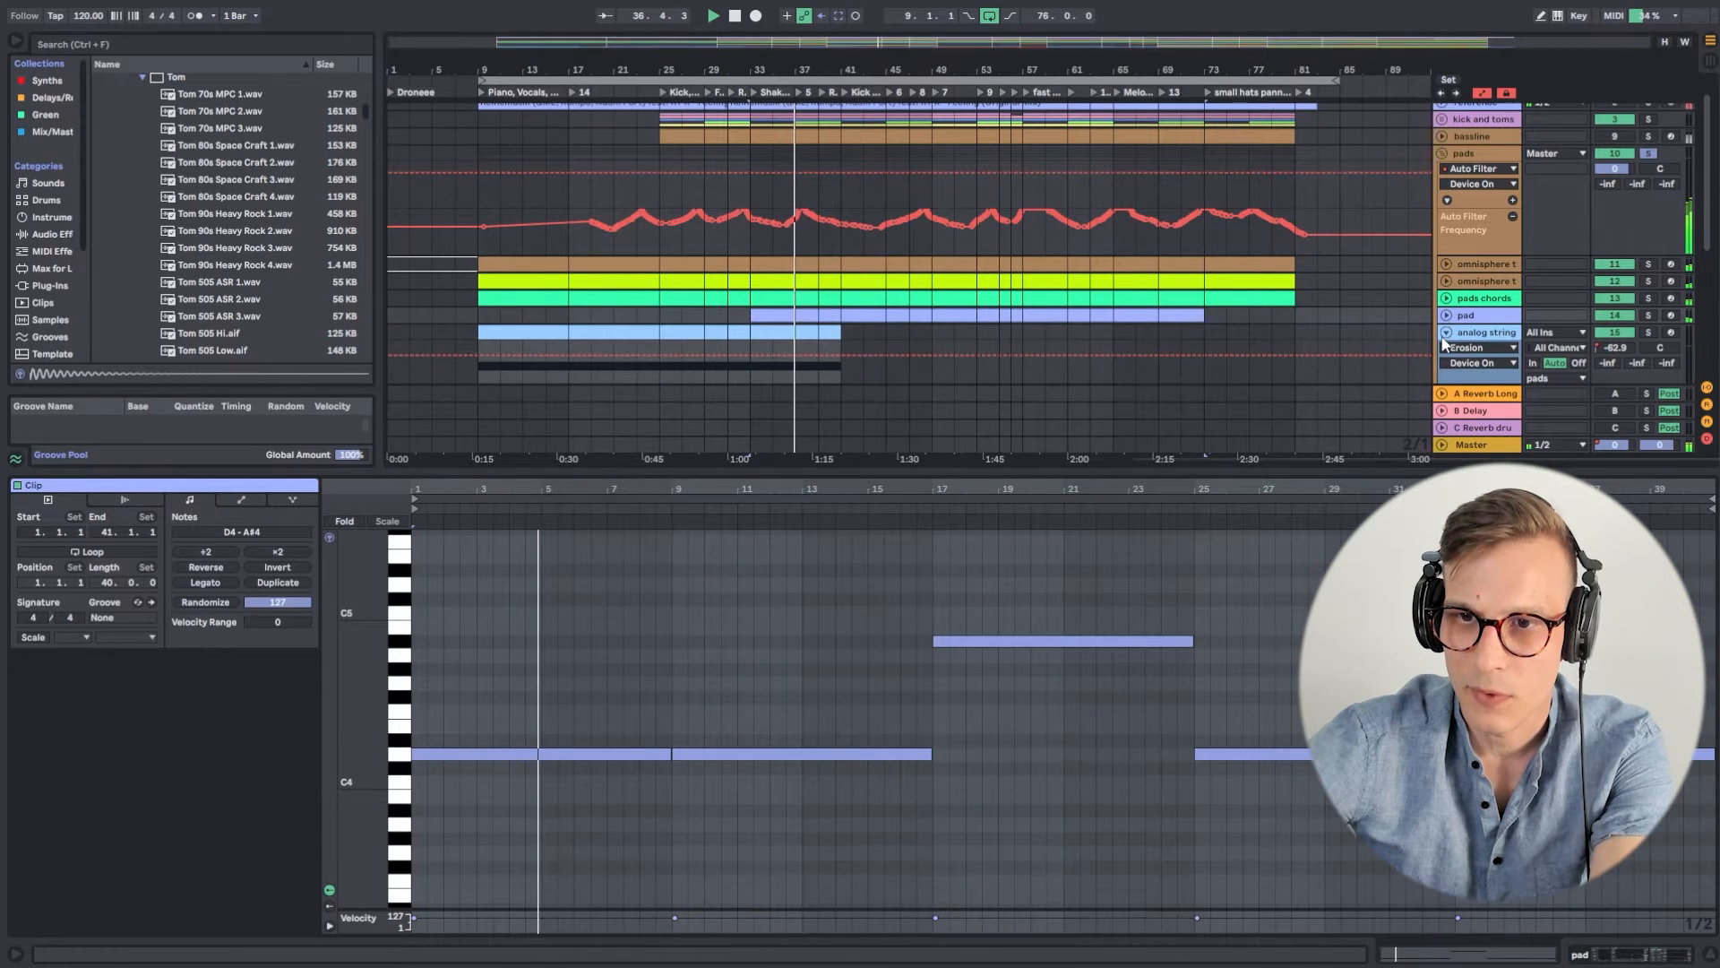
{"action": "left_click", "coordinate": [1446, 333]}
{"action": "left_click", "coordinate": [1618, 954]}
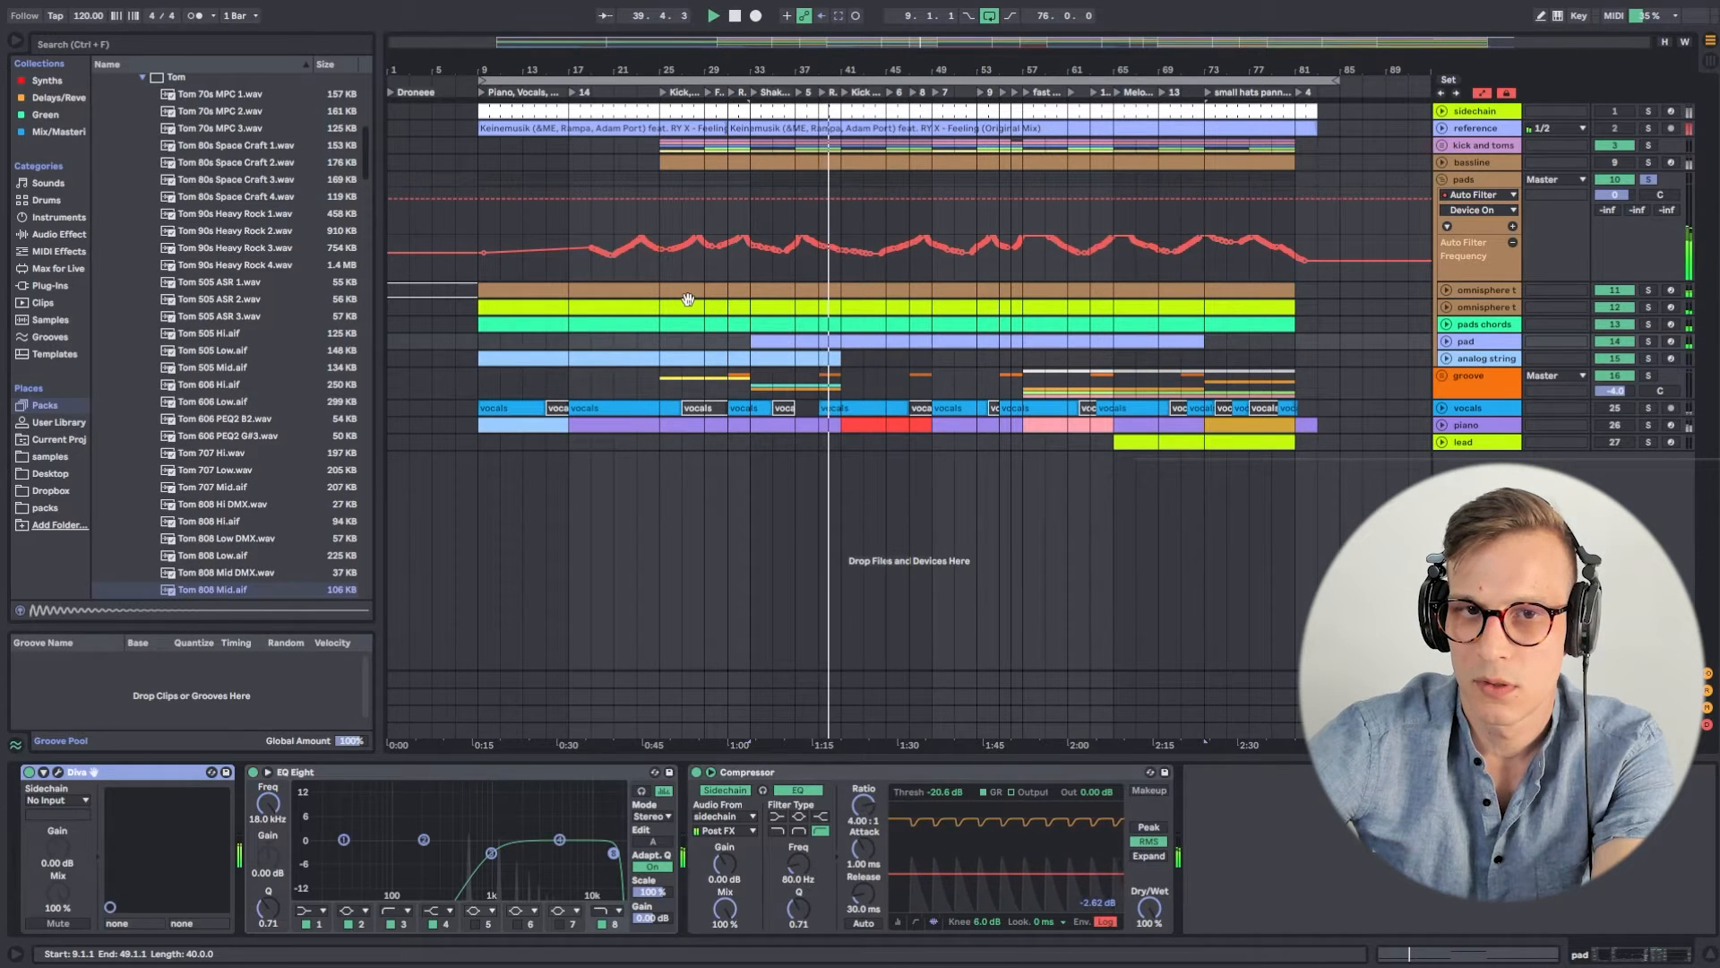
Examine the pads group's effects and its Auto Filter frequency automation from bar 9 to 81, and fold the group.
{"action": "left_click", "coordinate": [1483, 187]}
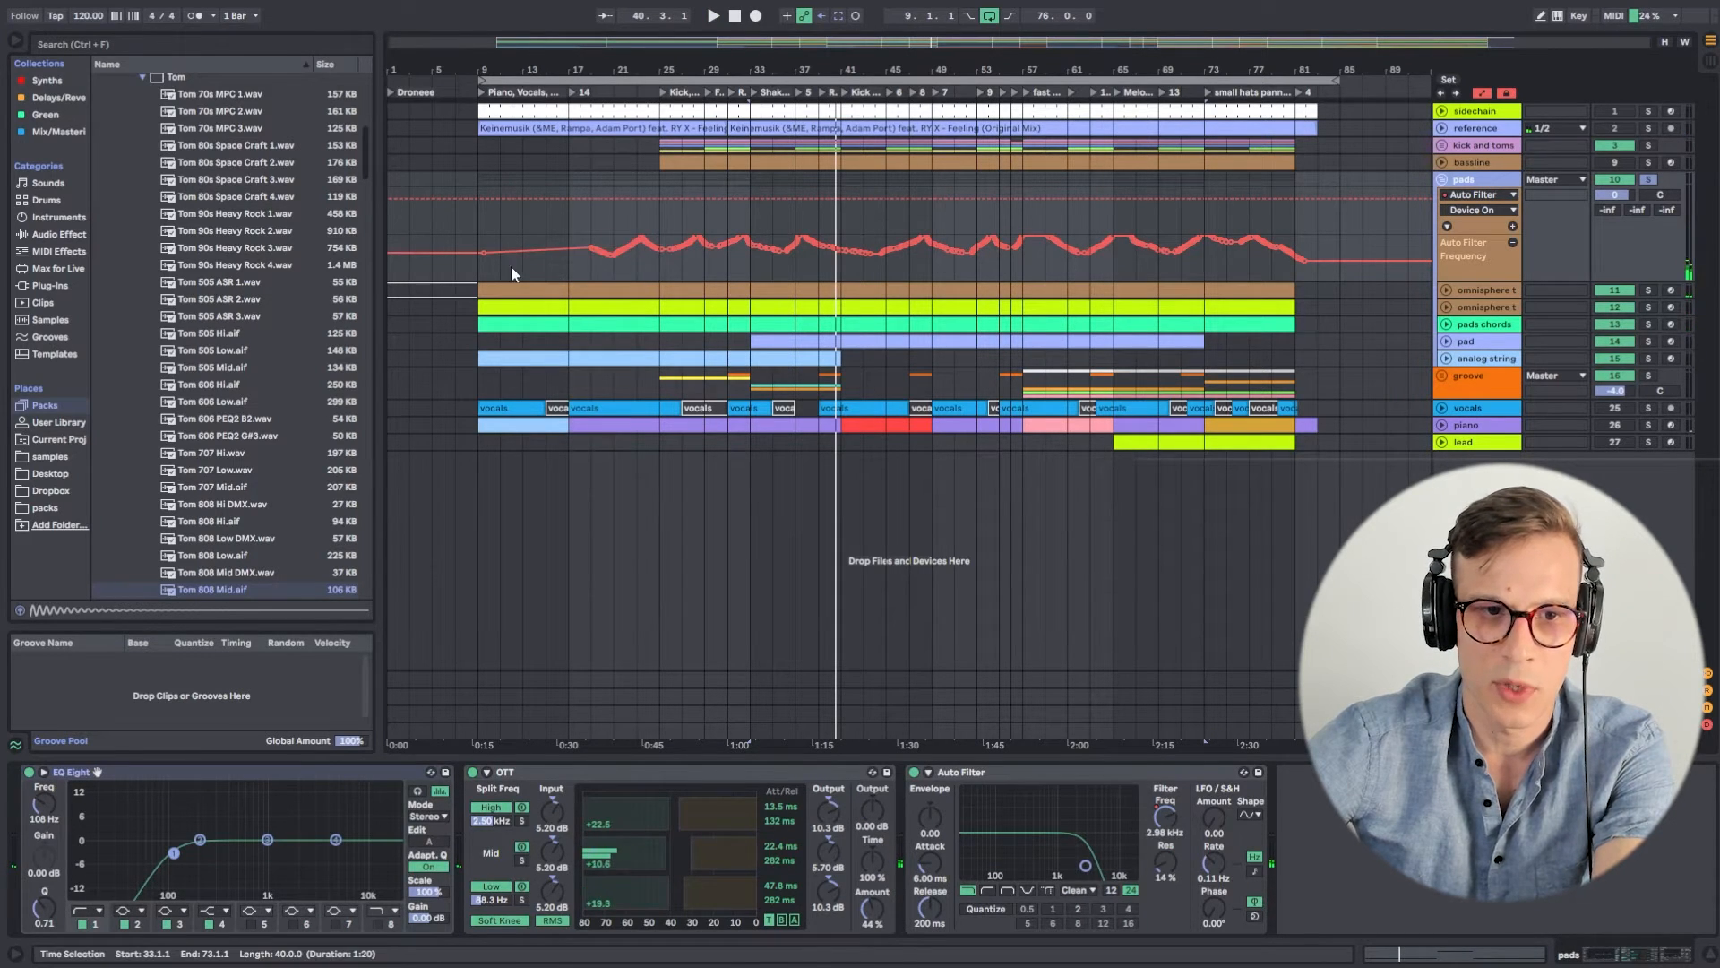
{"action": "left_click", "coordinate": [1036, 771]}
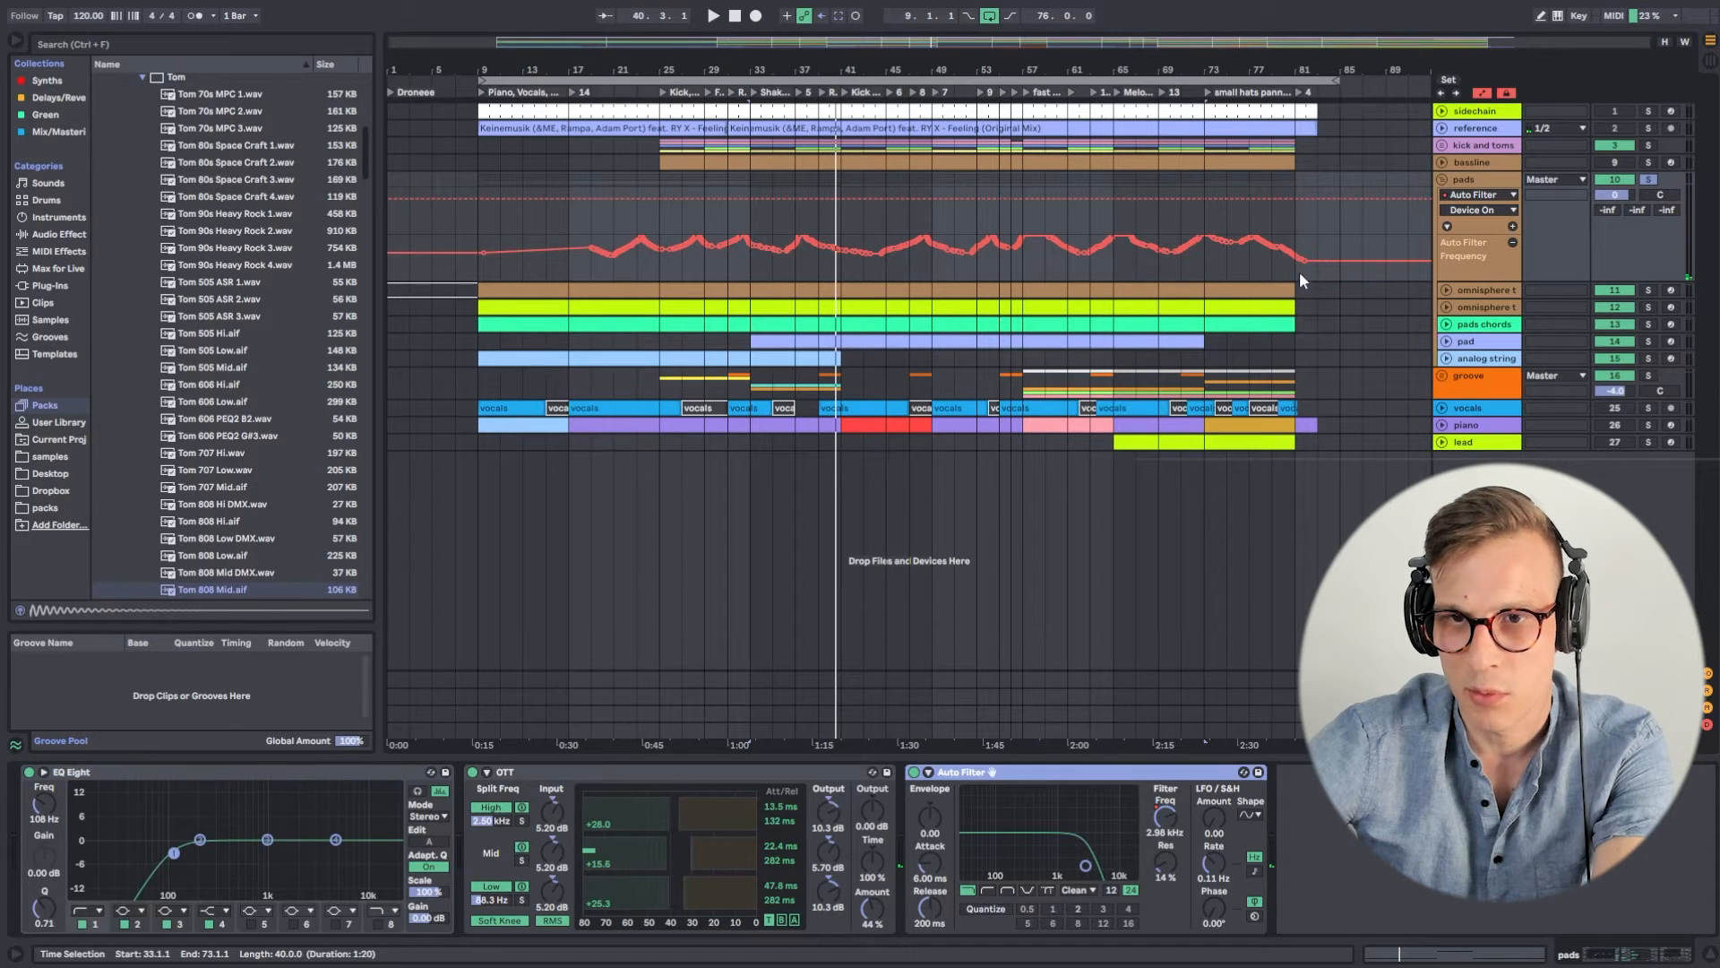
{"action": "left_click_drag", "start_coordinate": [1296, 274], "coordinate": [598, 278]}
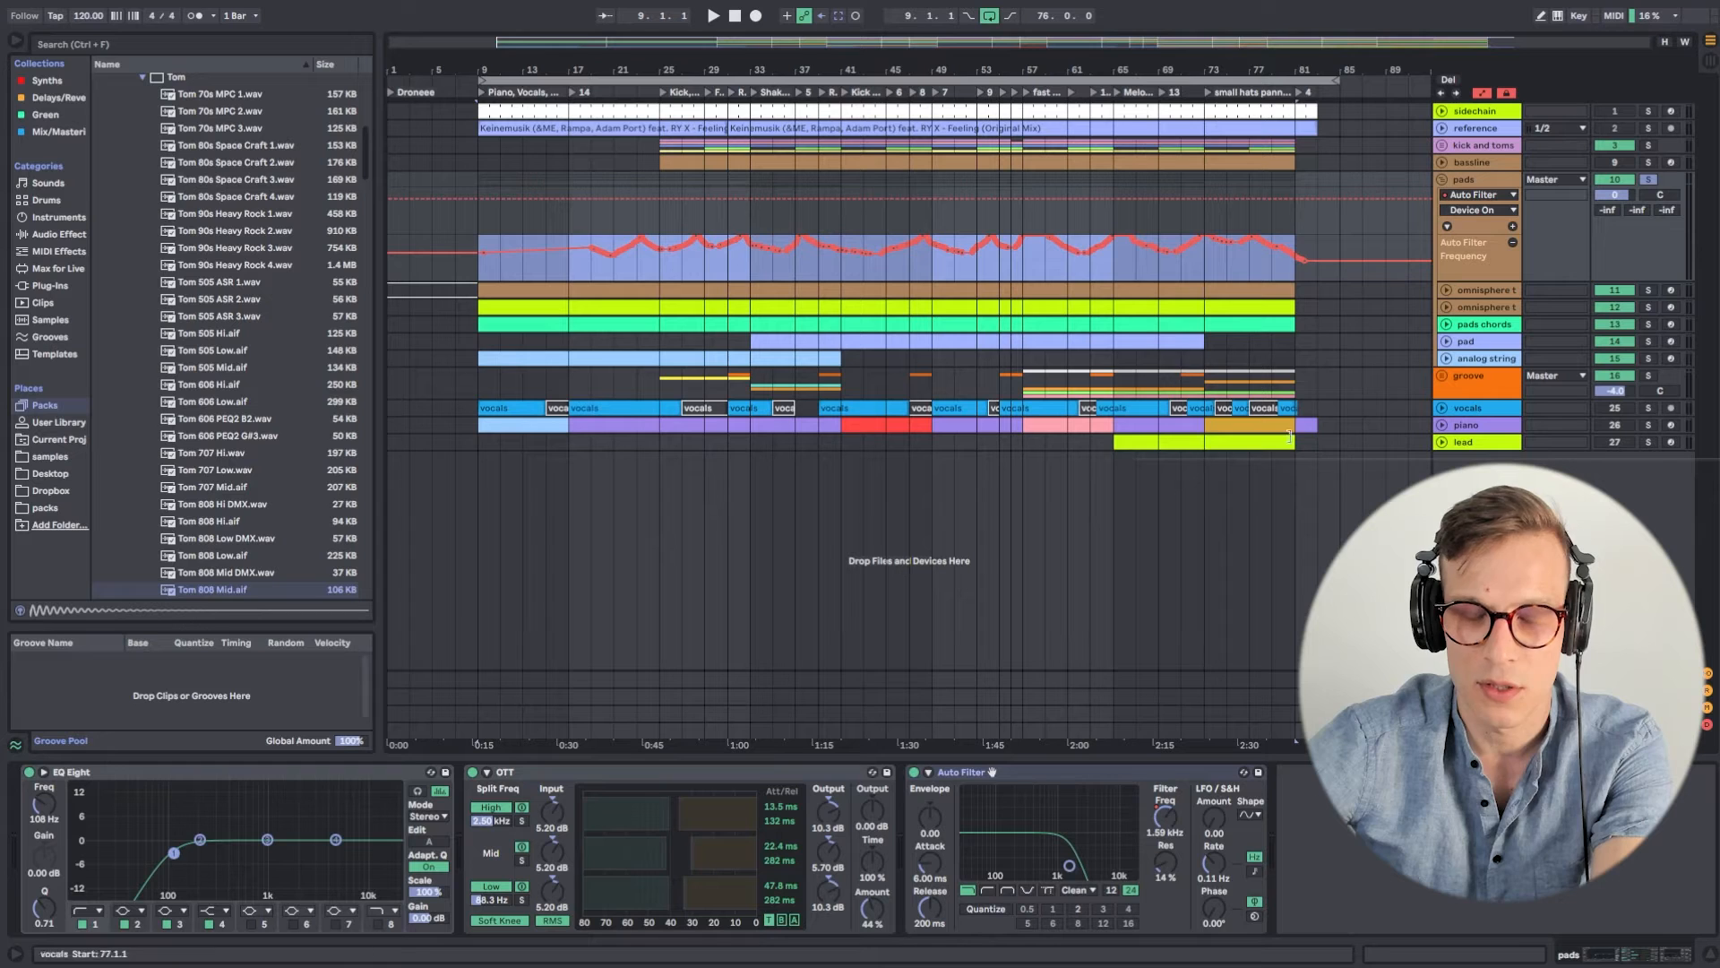
{"action": "left_click", "coordinate": [1442, 180]}
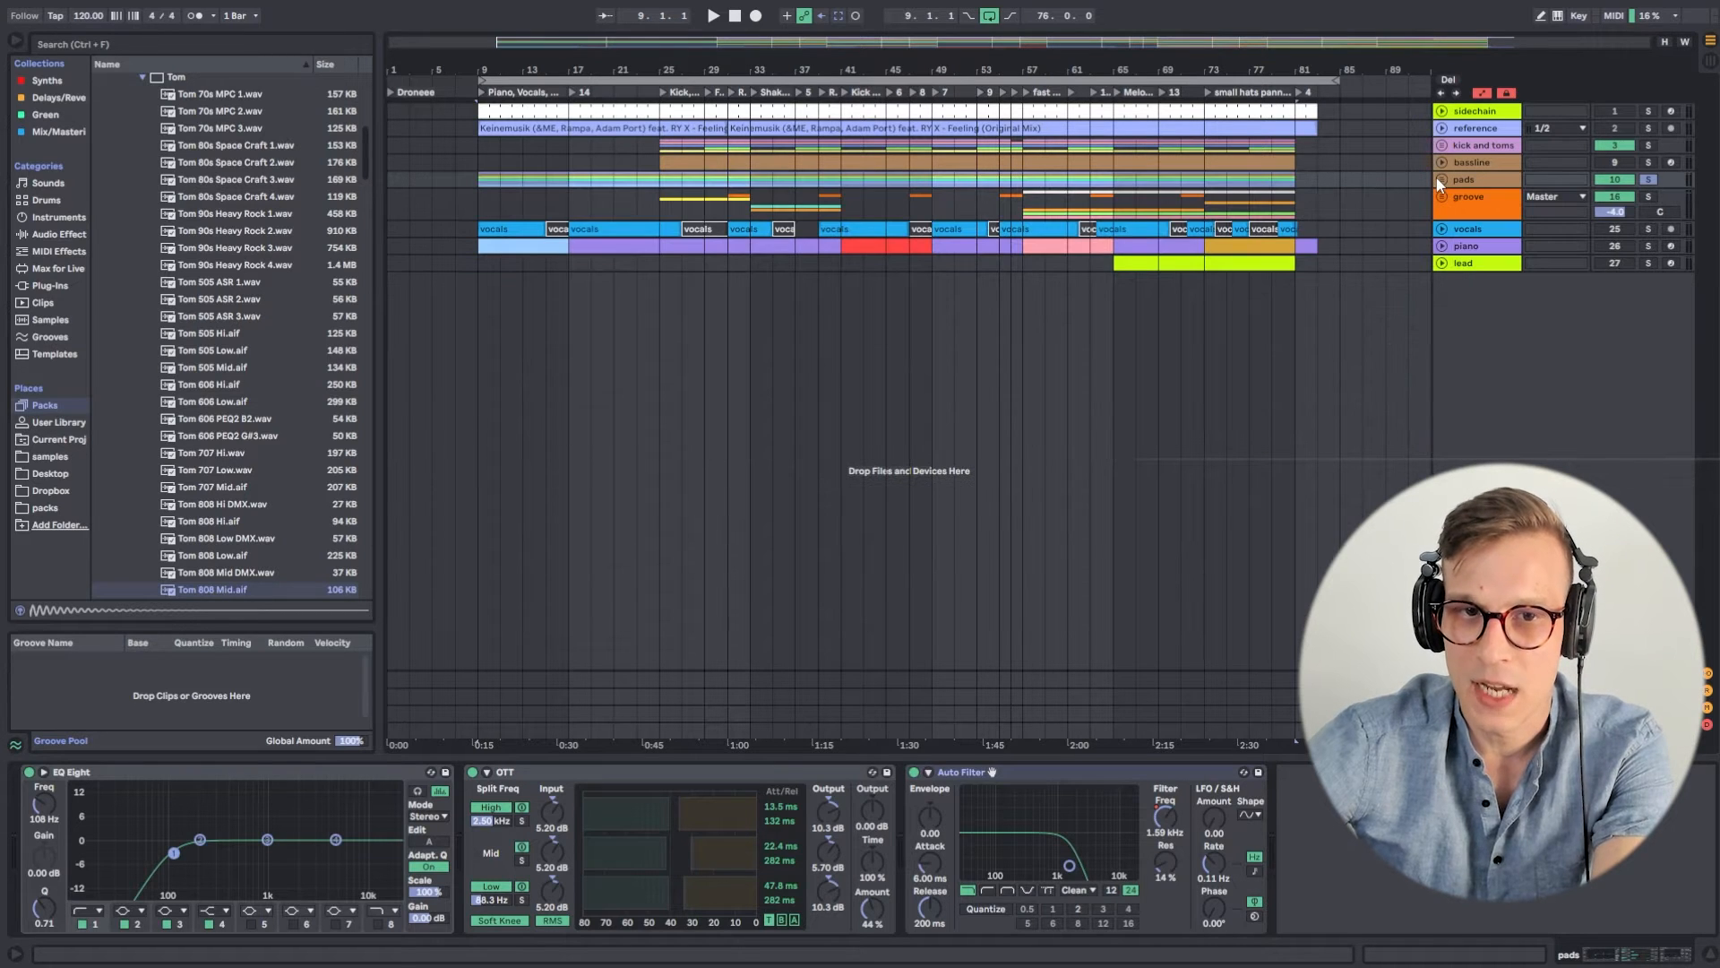
Unfold the groove group and its rides fx track, and audition the soloed rides fill at bar 31.
{"action": "left_click", "coordinate": [1443, 196]}
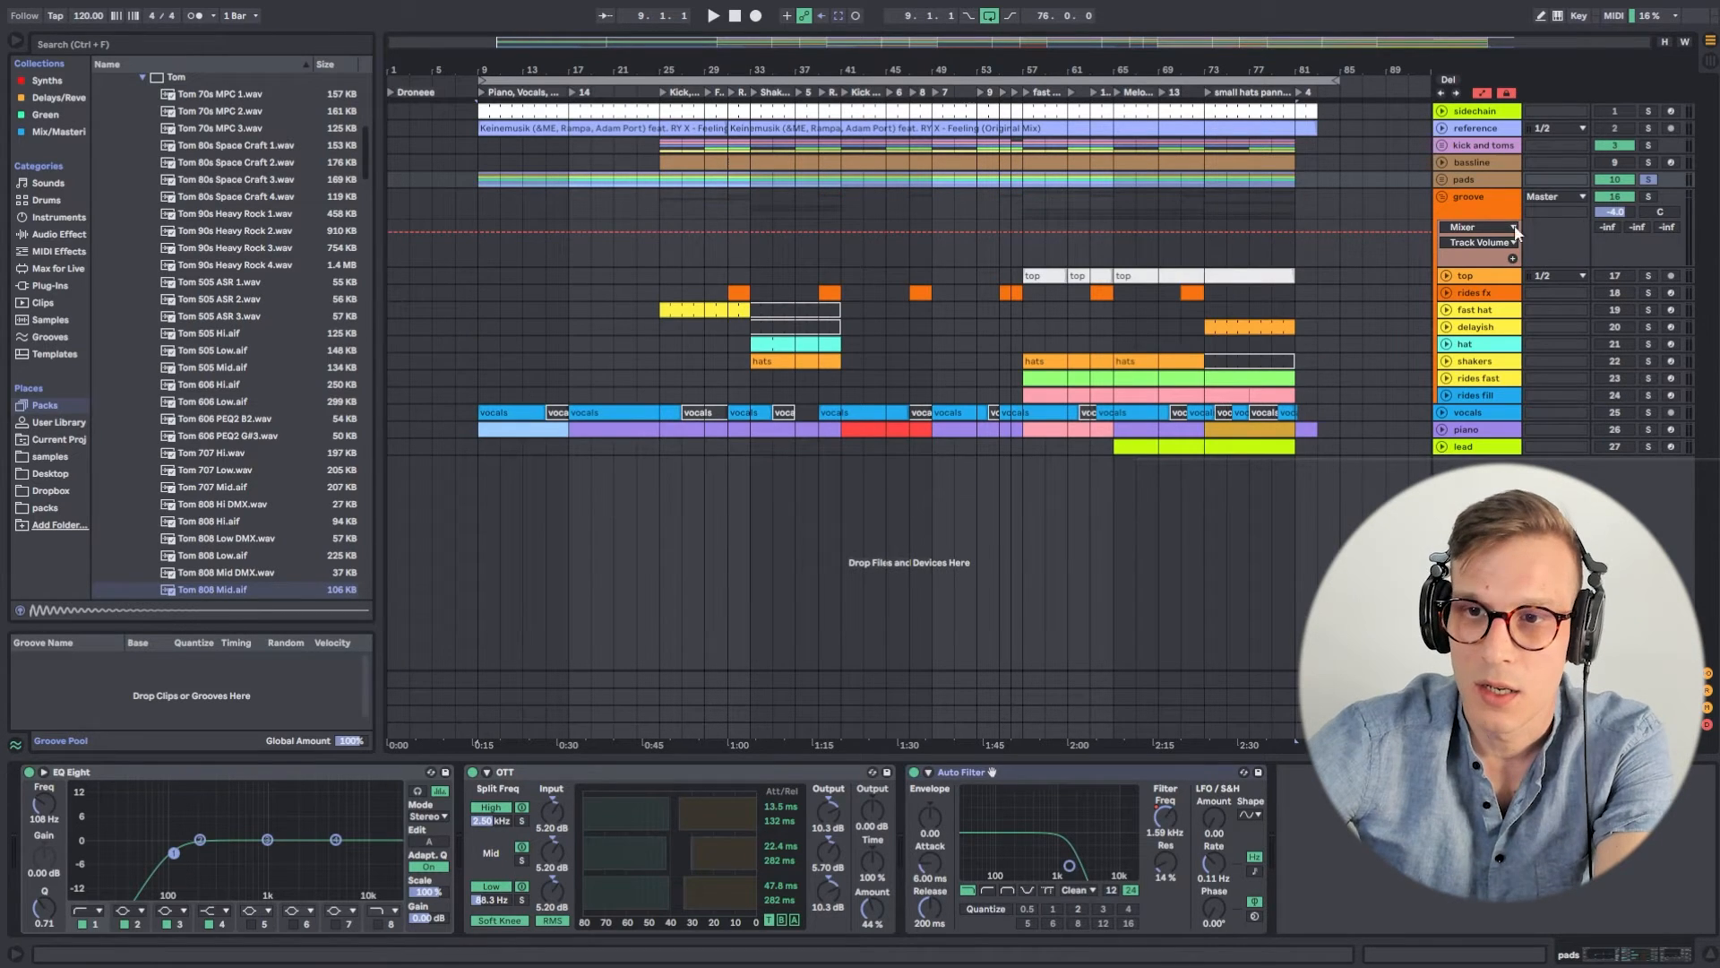
{"action": "left_click", "coordinate": [735, 290]}
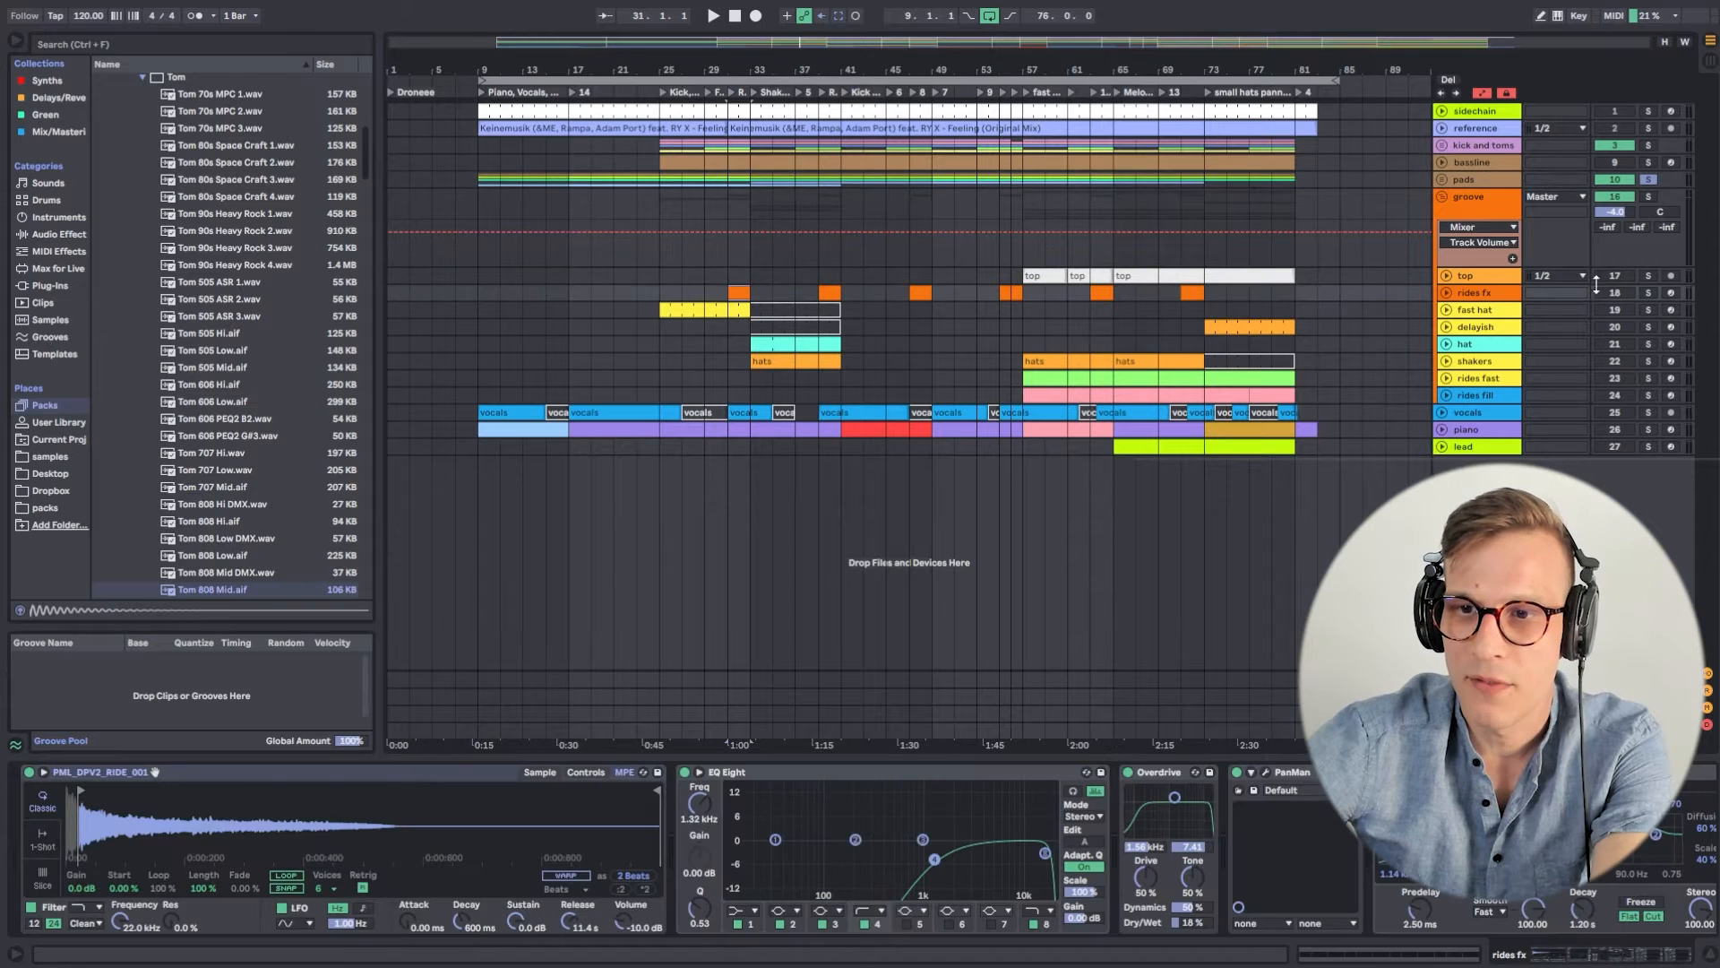
{"action": "left_click", "coordinate": [1445, 294]}
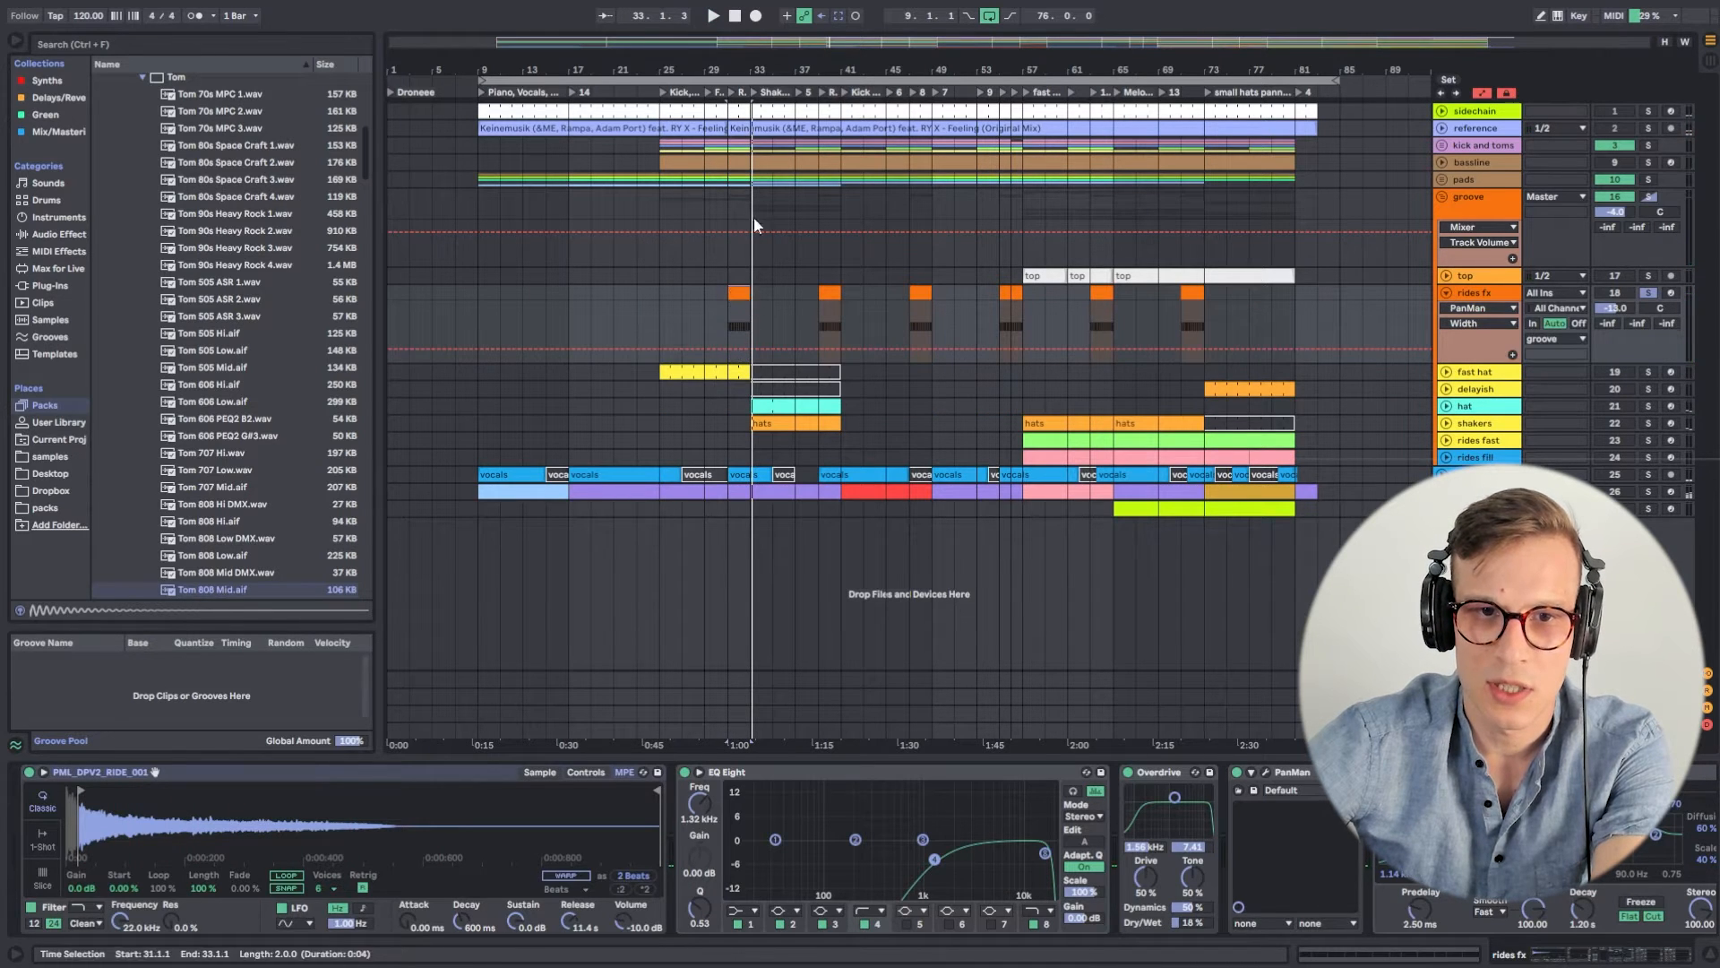
{"action": "left_click_drag", "start_coordinate": [734, 67], "coordinate": [734, 179]}
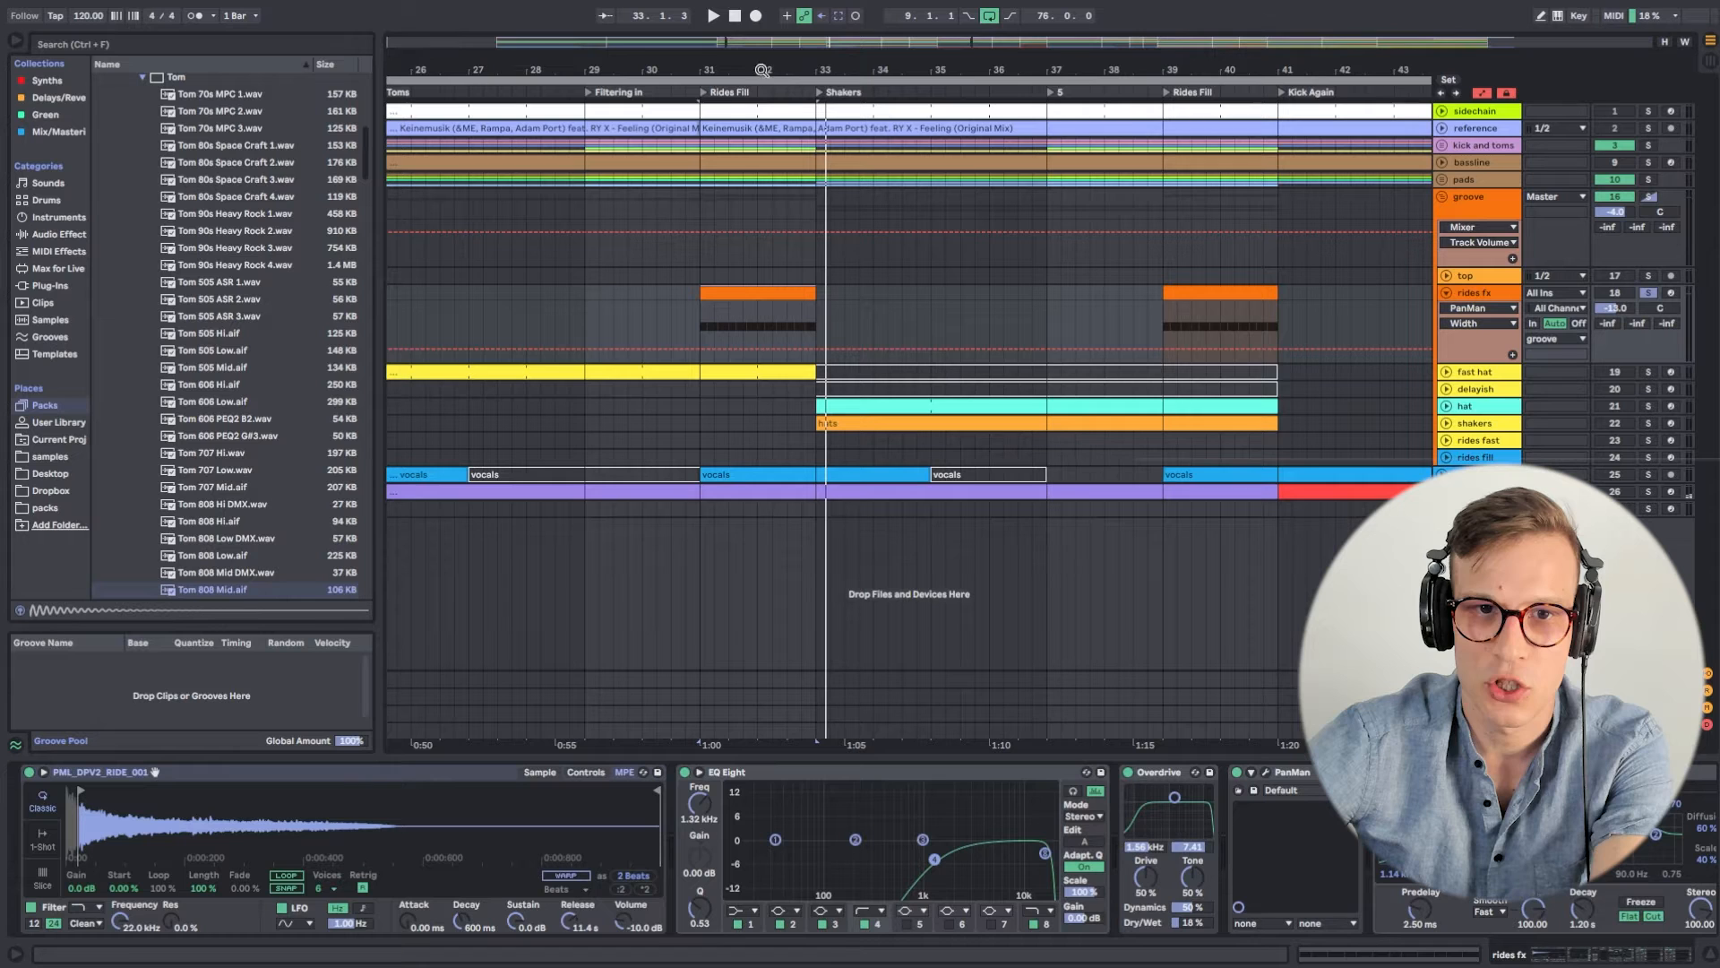
{"action": "left_click_drag", "start_coordinate": [814, 62], "coordinate": [814, 25]}
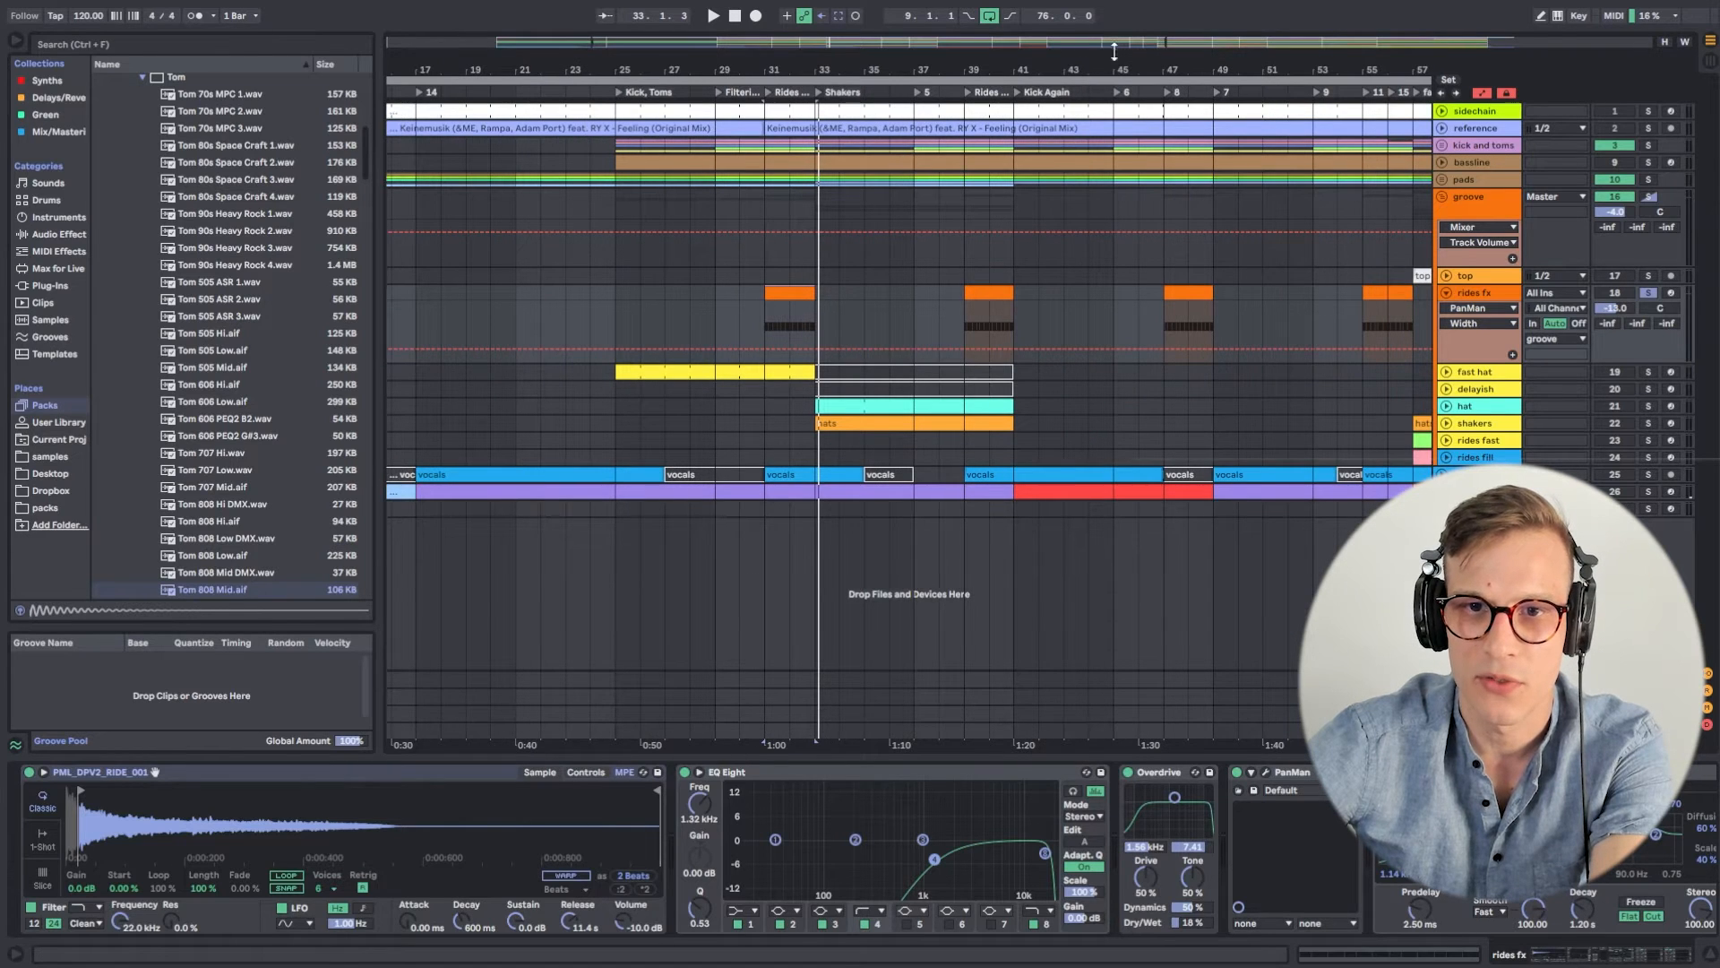
{"action": "left_click_drag", "start_coordinate": [1115, 51], "coordinate": [1115, 27]}
{"action": "left_click_drag", "start_coordinate": [667, 62], "coordinate": [721, 35]}
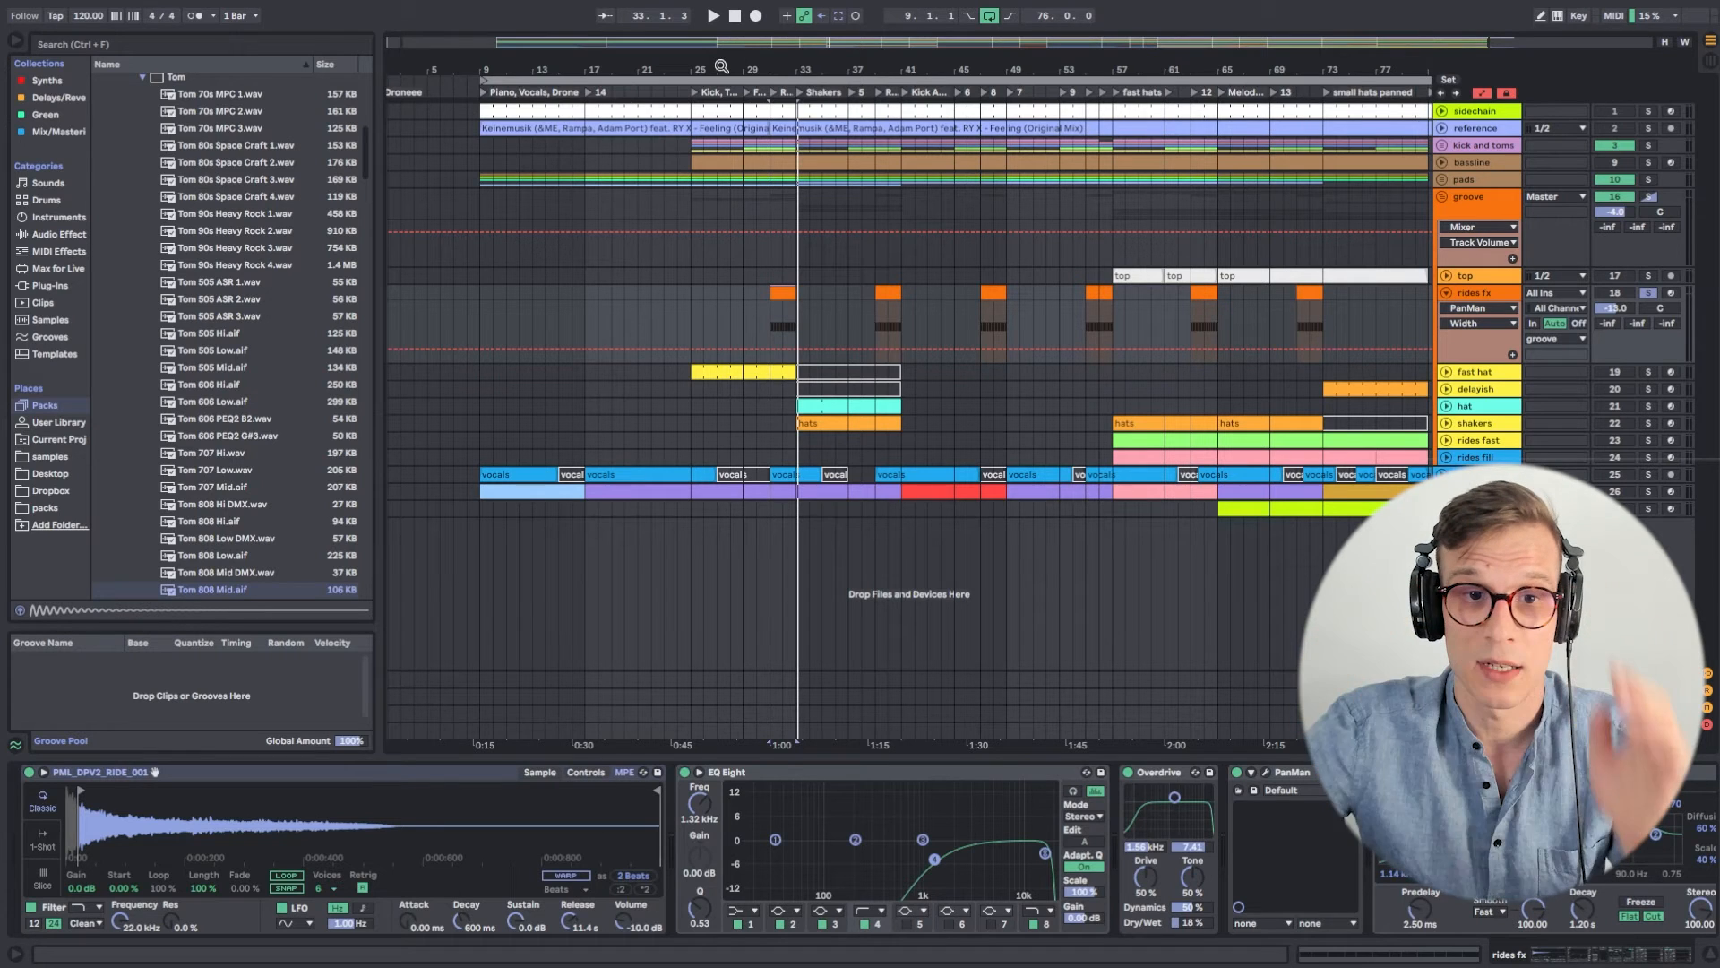
Show the fast hat and hat devices, and mark the empty section on the hat tracks from bar 41 to 49.
{"action": "left_click", "coordinate": [717, 375]}
{"action": "left_click", "coordinate": [715, 374]}
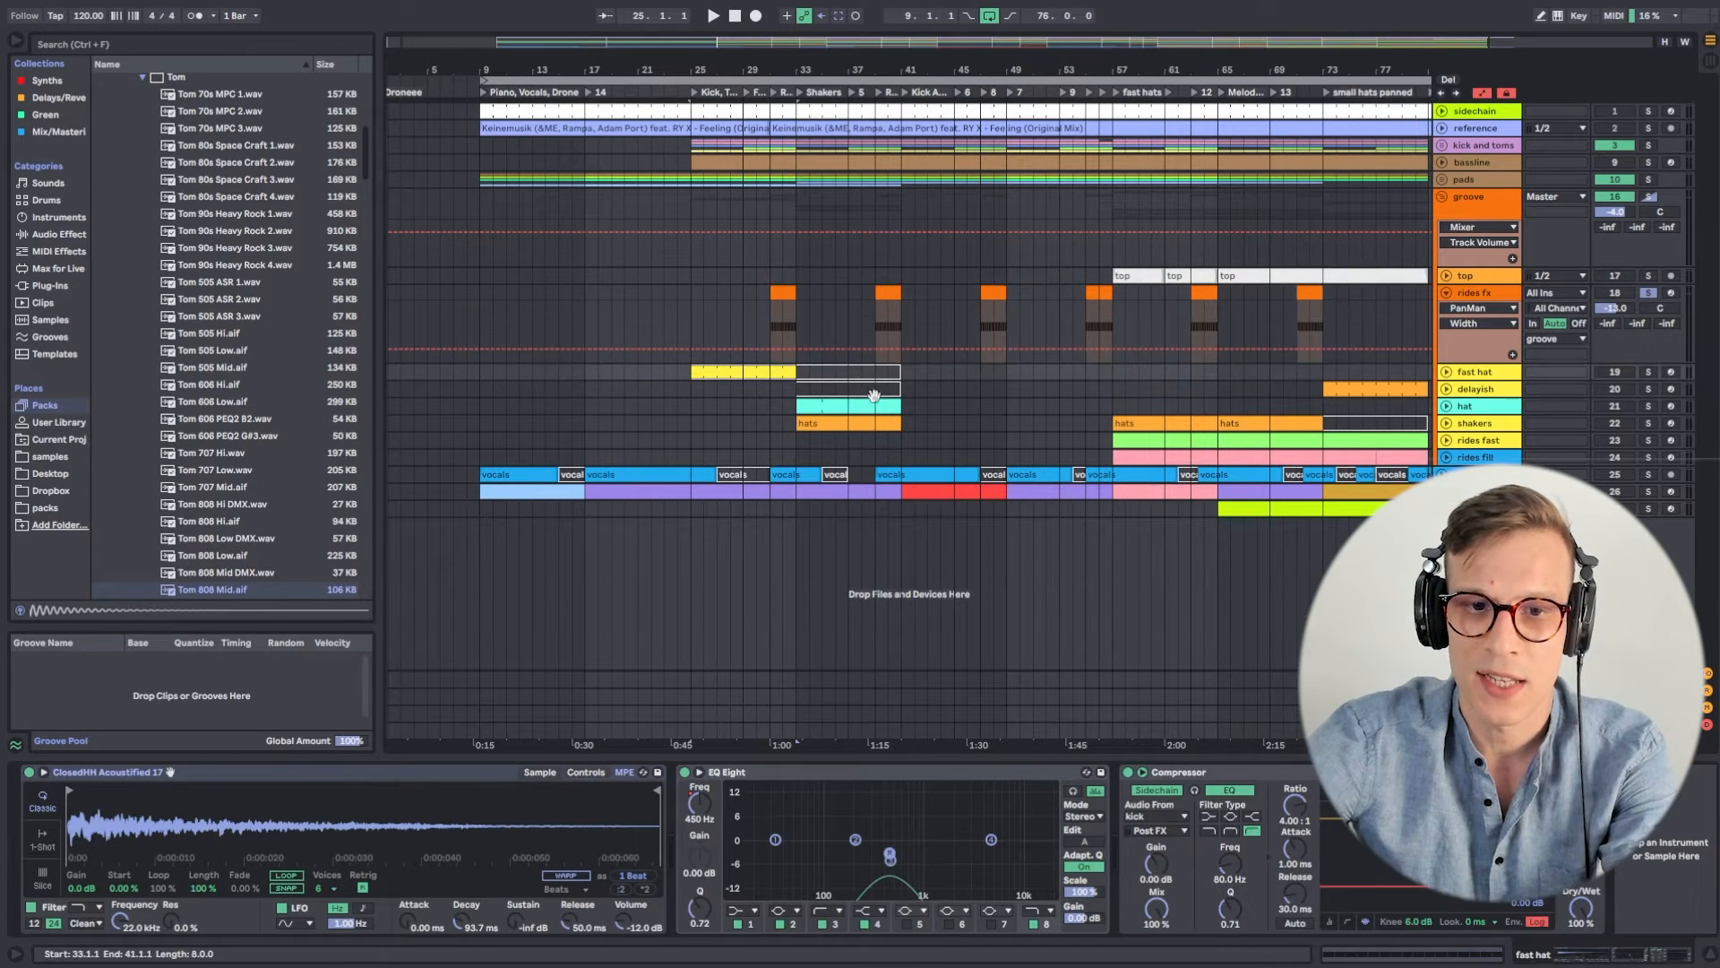
{"action": "left_click", "coordinate": [812, 406]}
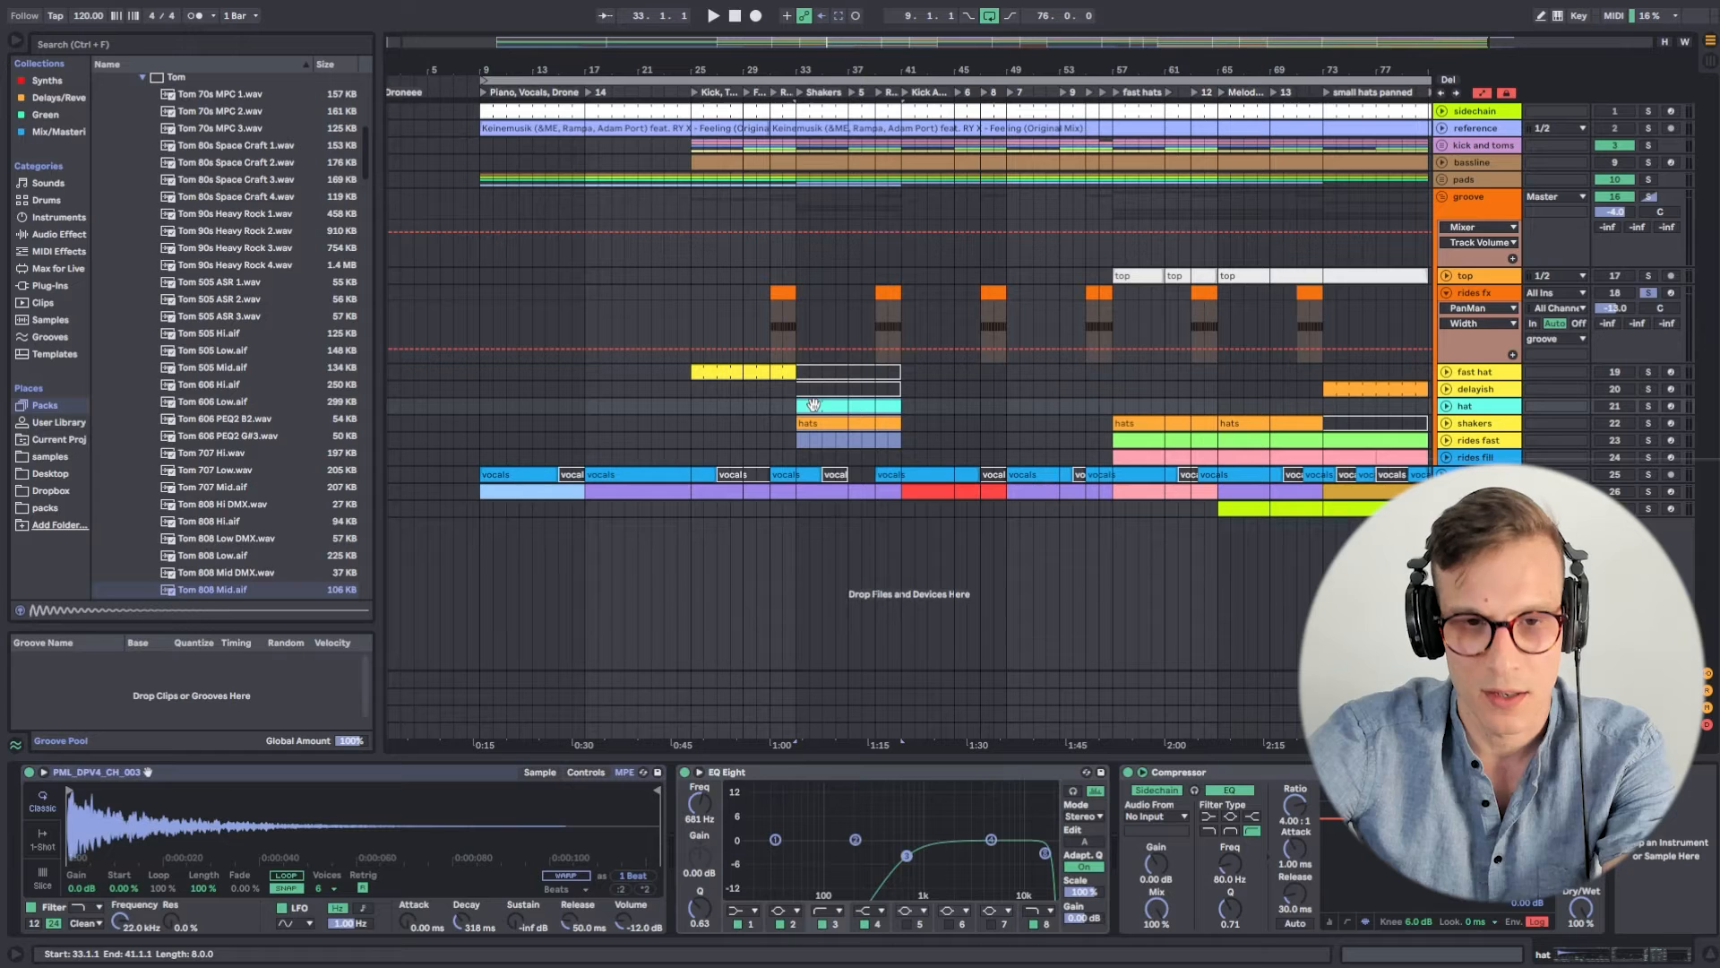
{"action": "left_click", "coordinate": [994, 408]}
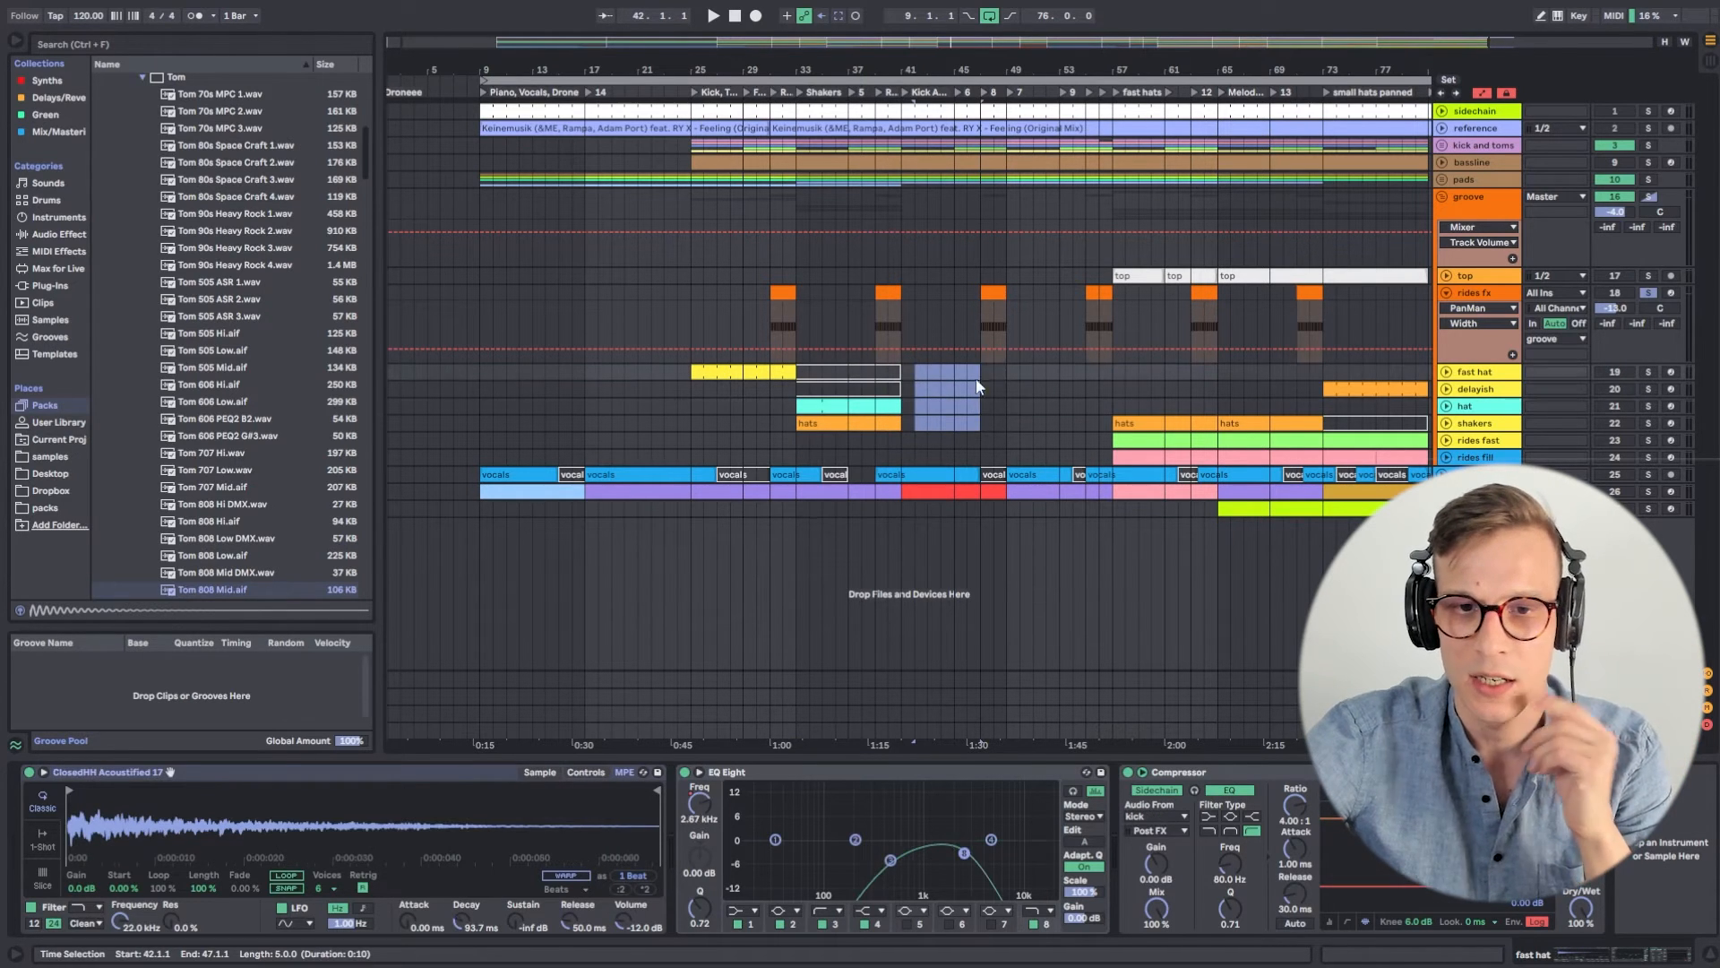
{"action": "left_click_drag", "start_coordinate": [992, 412], "coordinate": [905, 369]}
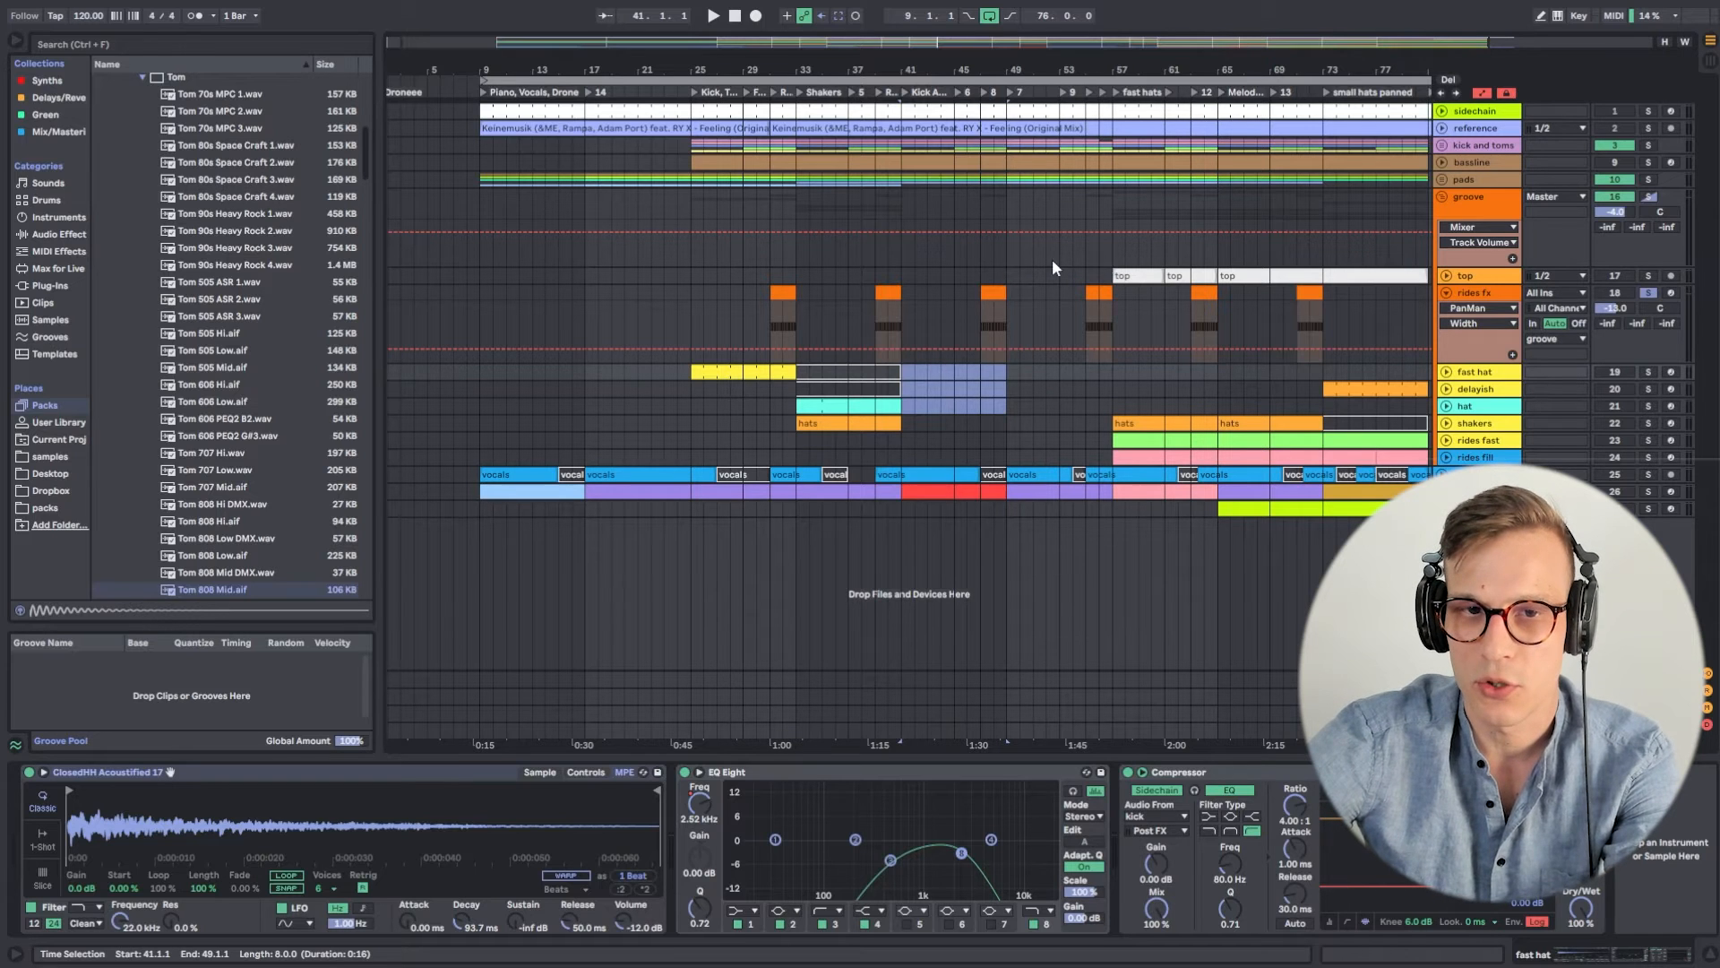
Locate the rides fx sample PML_DPV2_RIDE_001 in the sample library browser.
{"action": "left_click", "coordinate": [779, 290]}
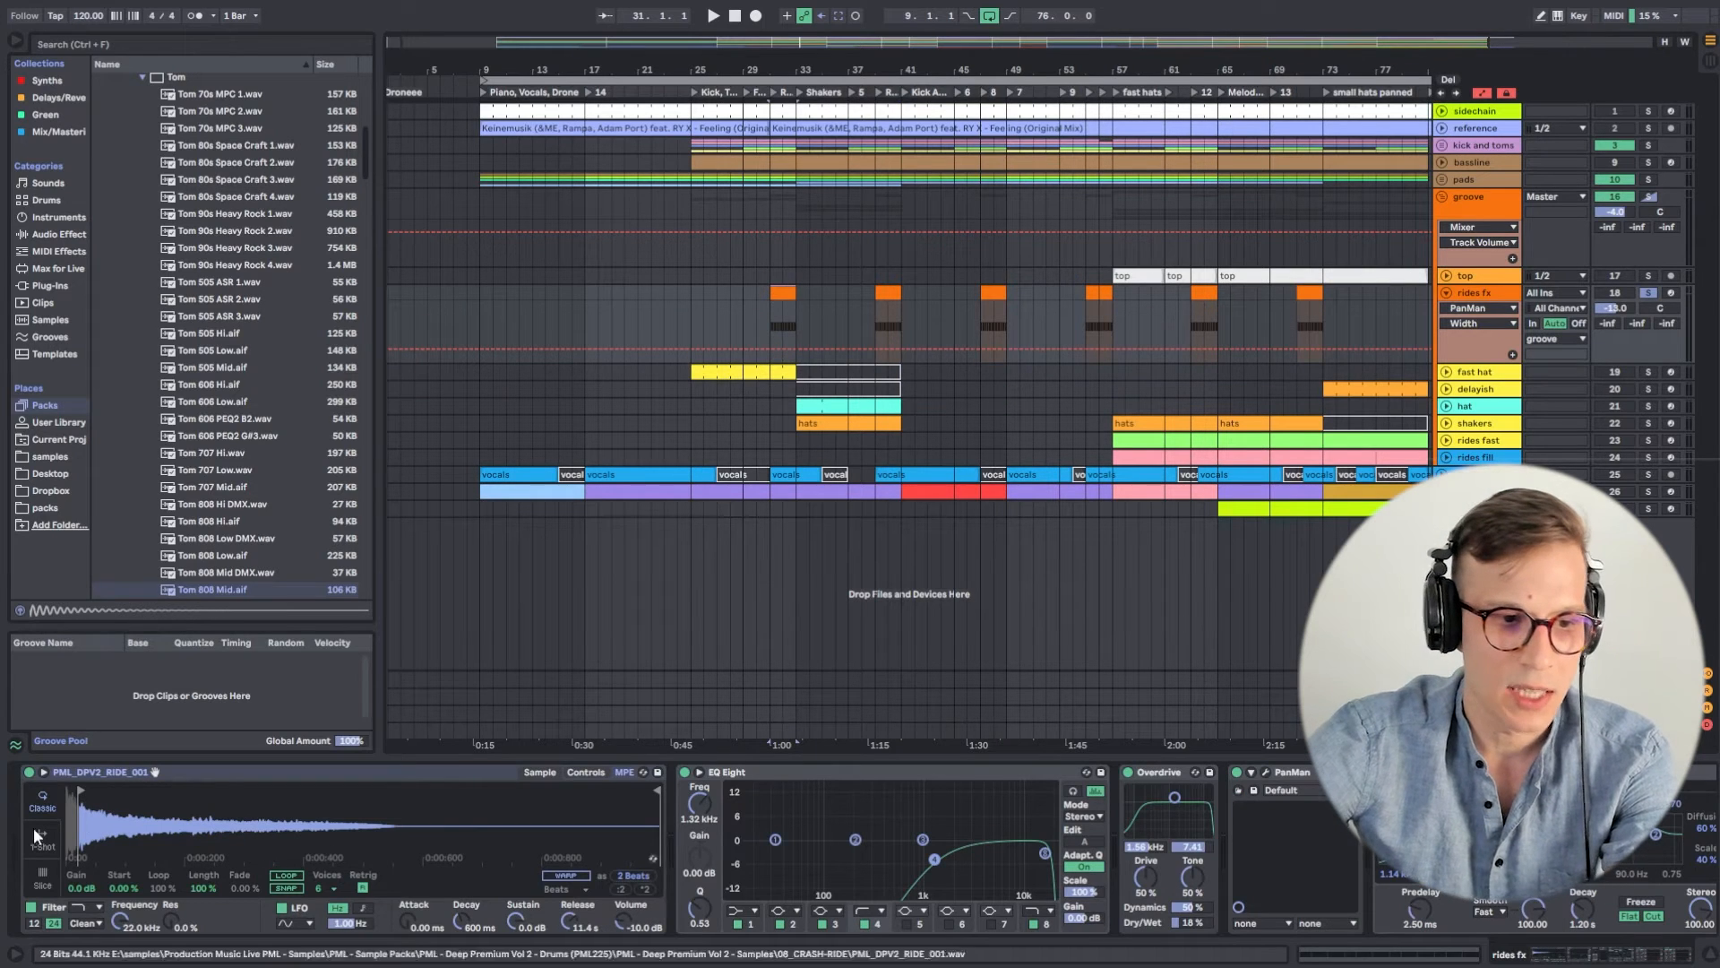
{"action": "left_click", "coordinate": [104, 775]}
{"action": "right_click", "coordinate": [142, 812]}
{"action": "left_click", "coordinate": [208, 837]}
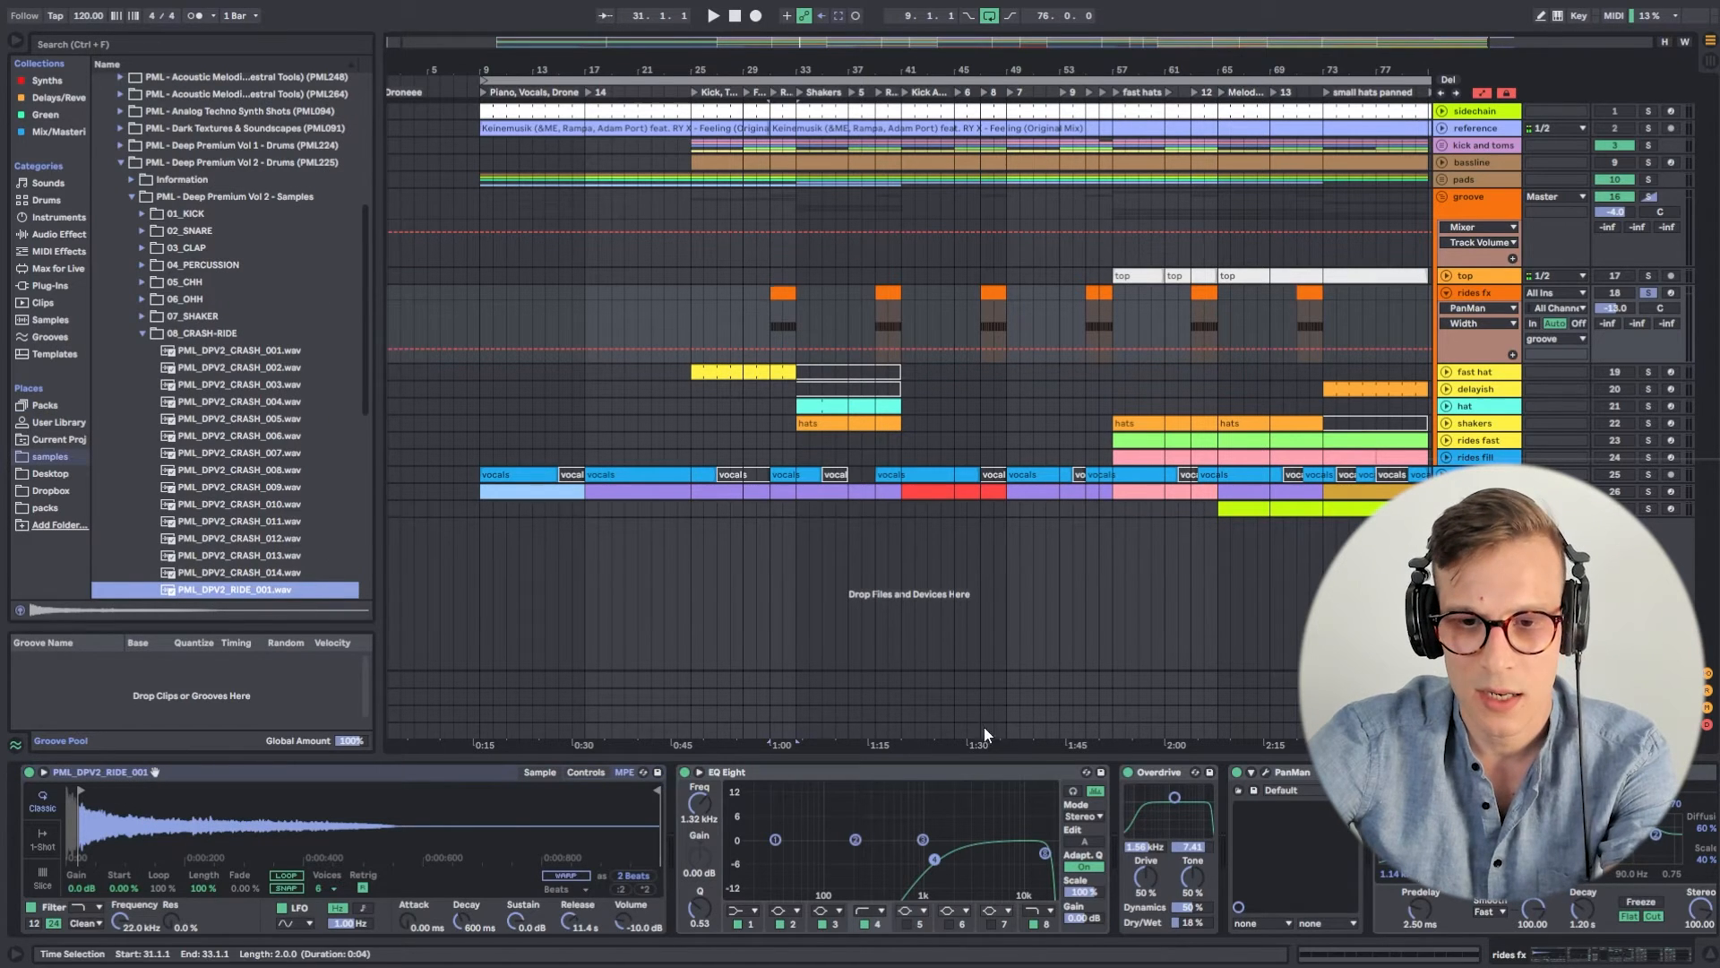
Play the rides fx fill from bar 31 and compare it with Overdrive bypassed and switched back on.
{"action": "left_click", "coordinate": [1130, 772]}
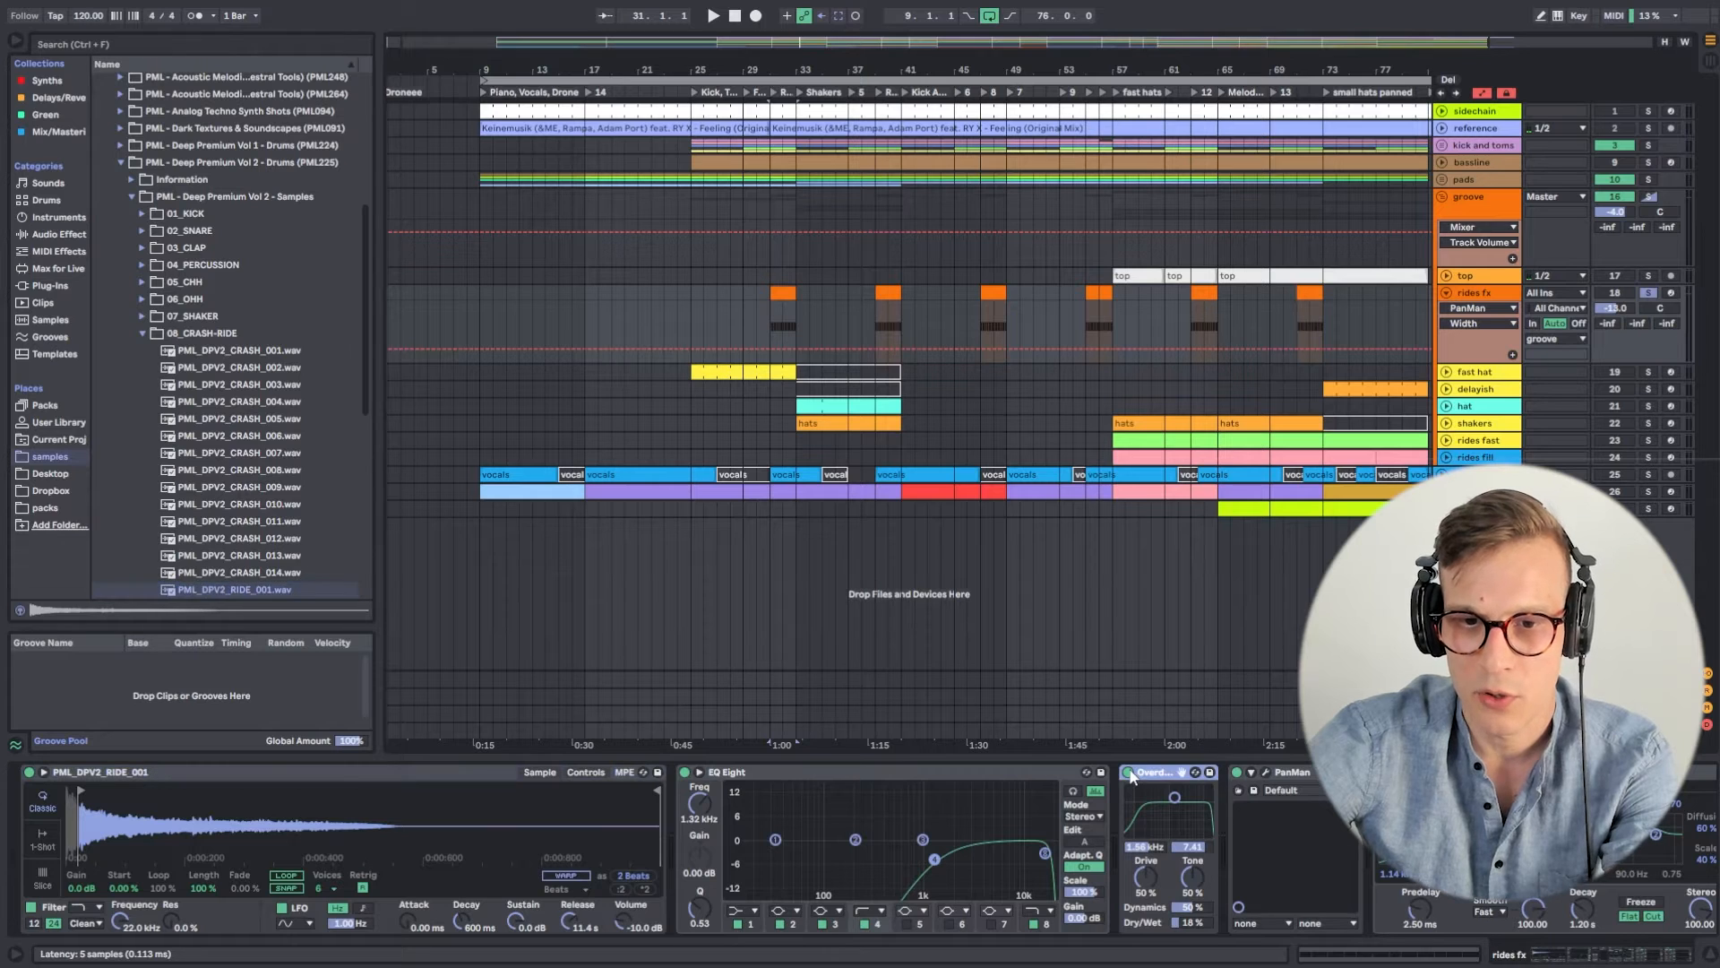
{"action": "key", "text": "space"}
{"action": "left_click", "coordinate": [1130, 773]}
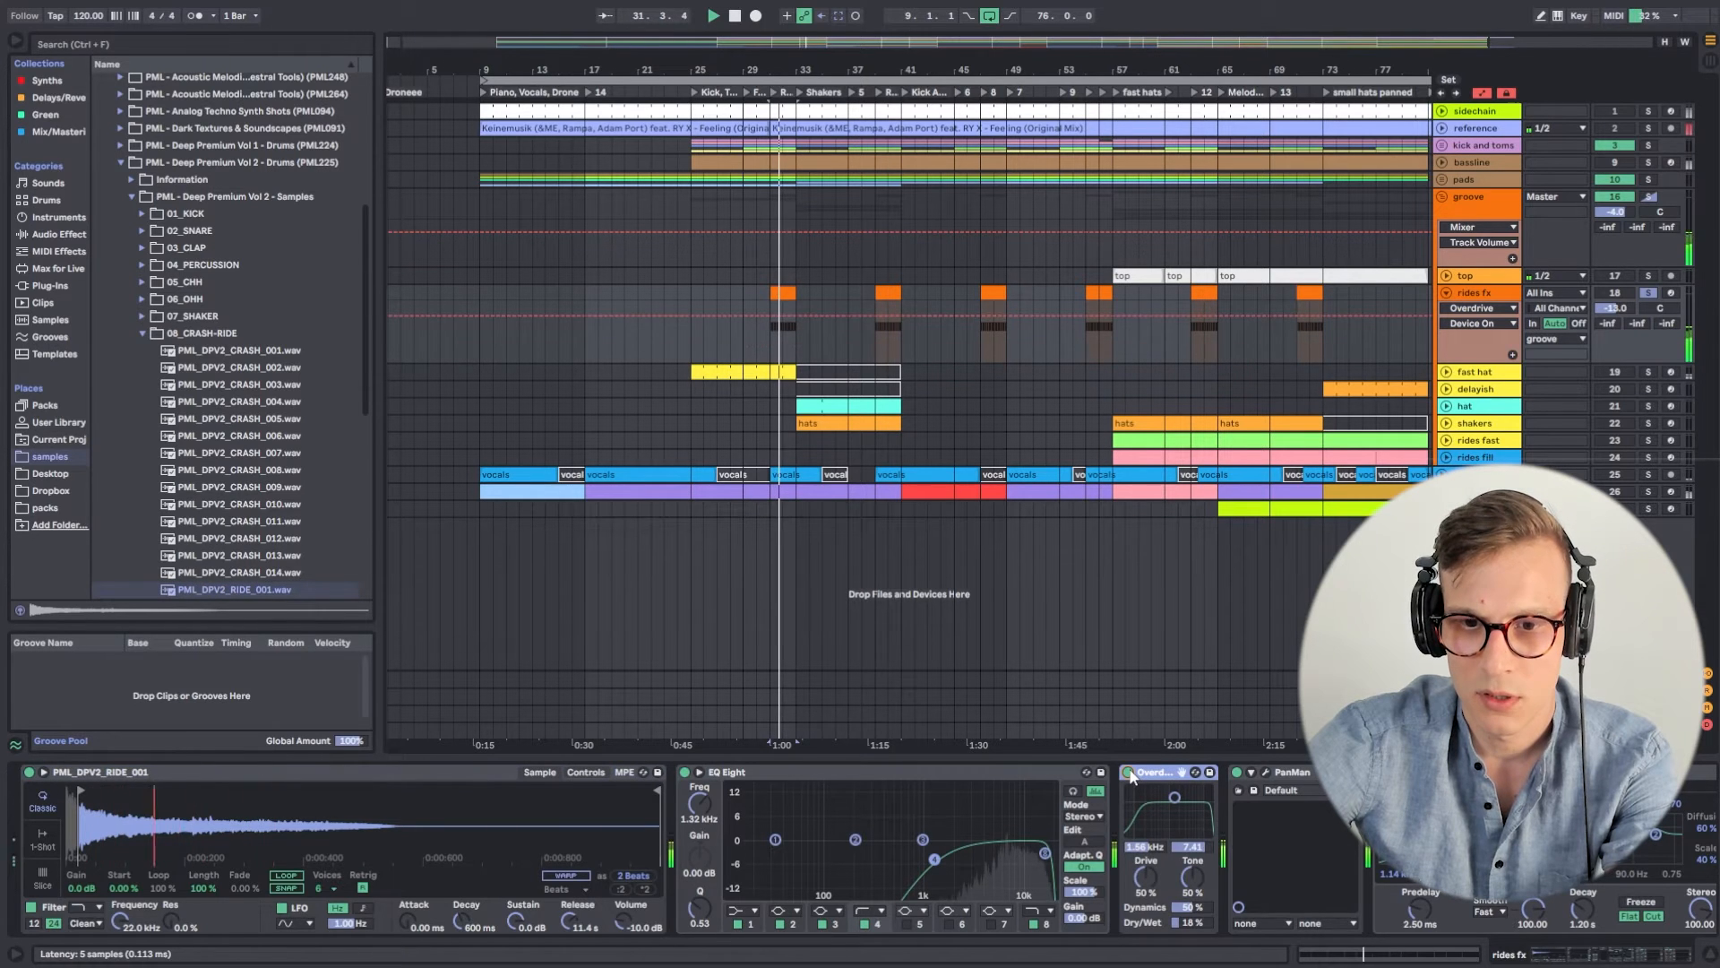
{"action": "left_click", "coordinate": [1129, 773]}
{"action": "left_click", "coordinate": [1129, 773]}
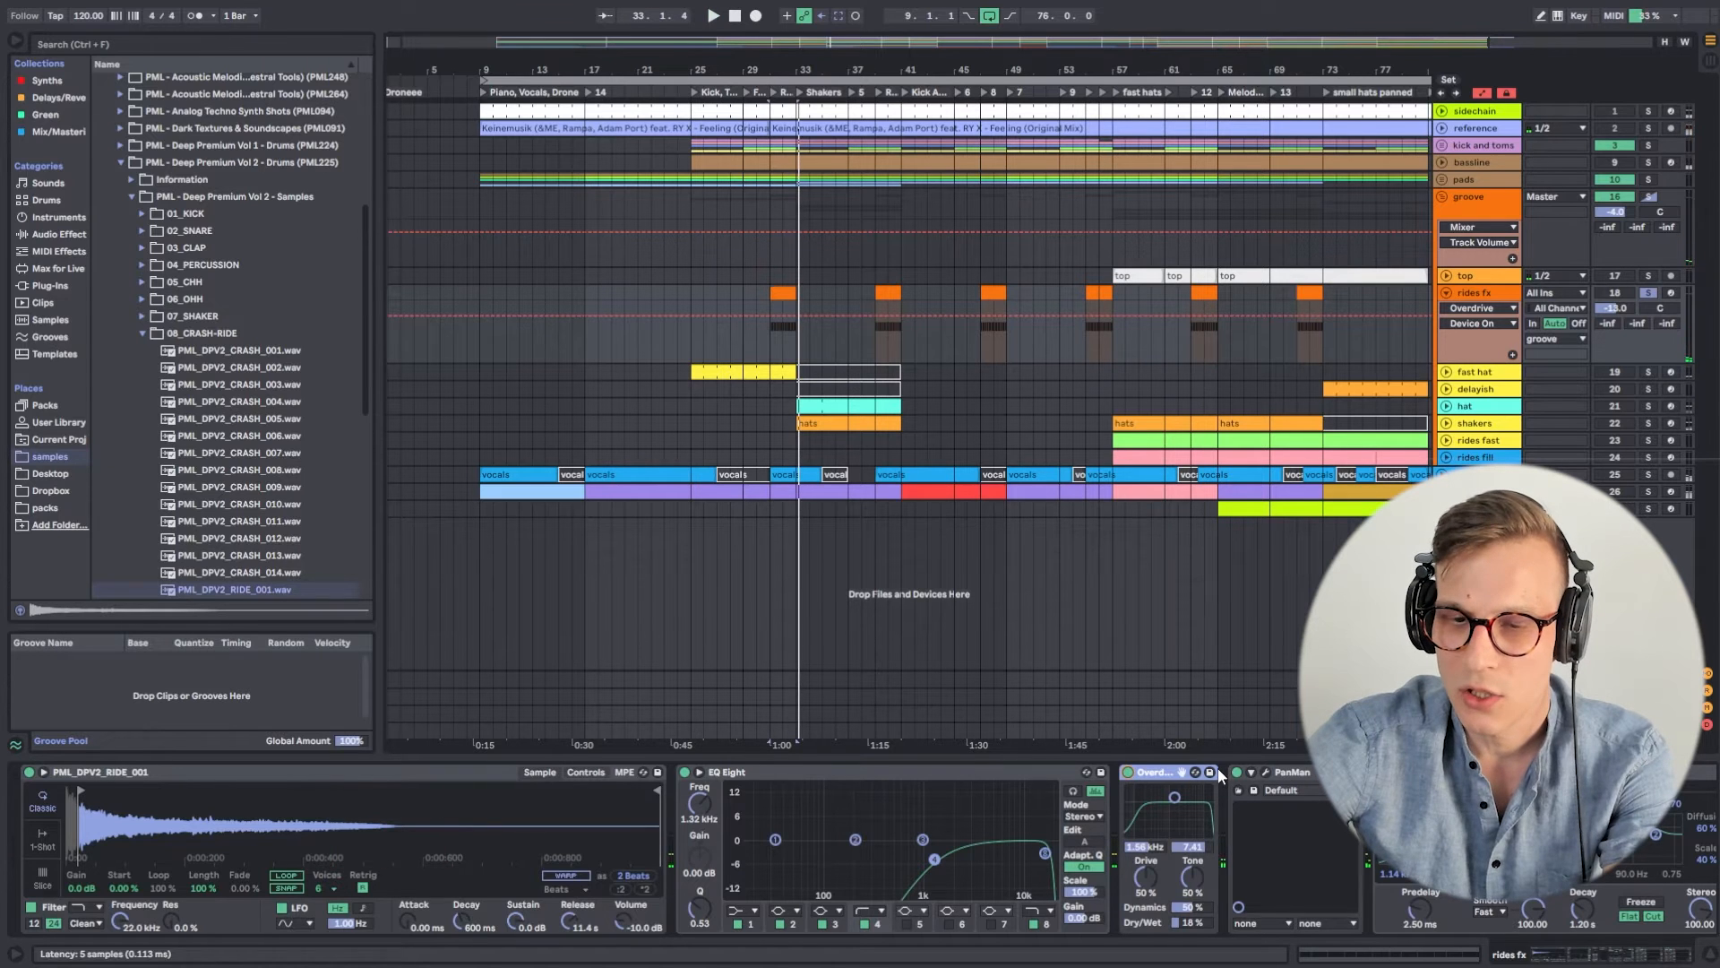
Open PanMan on rides fx, examine its 2 Bar WideSlow MIDI preset and close the plug-in.
{"action": "left_click", "coordinate": [1268, 771]}
{"action": "left_click_drag", "start_coordinate": [546, 161], "coordinate": [780, 464]}
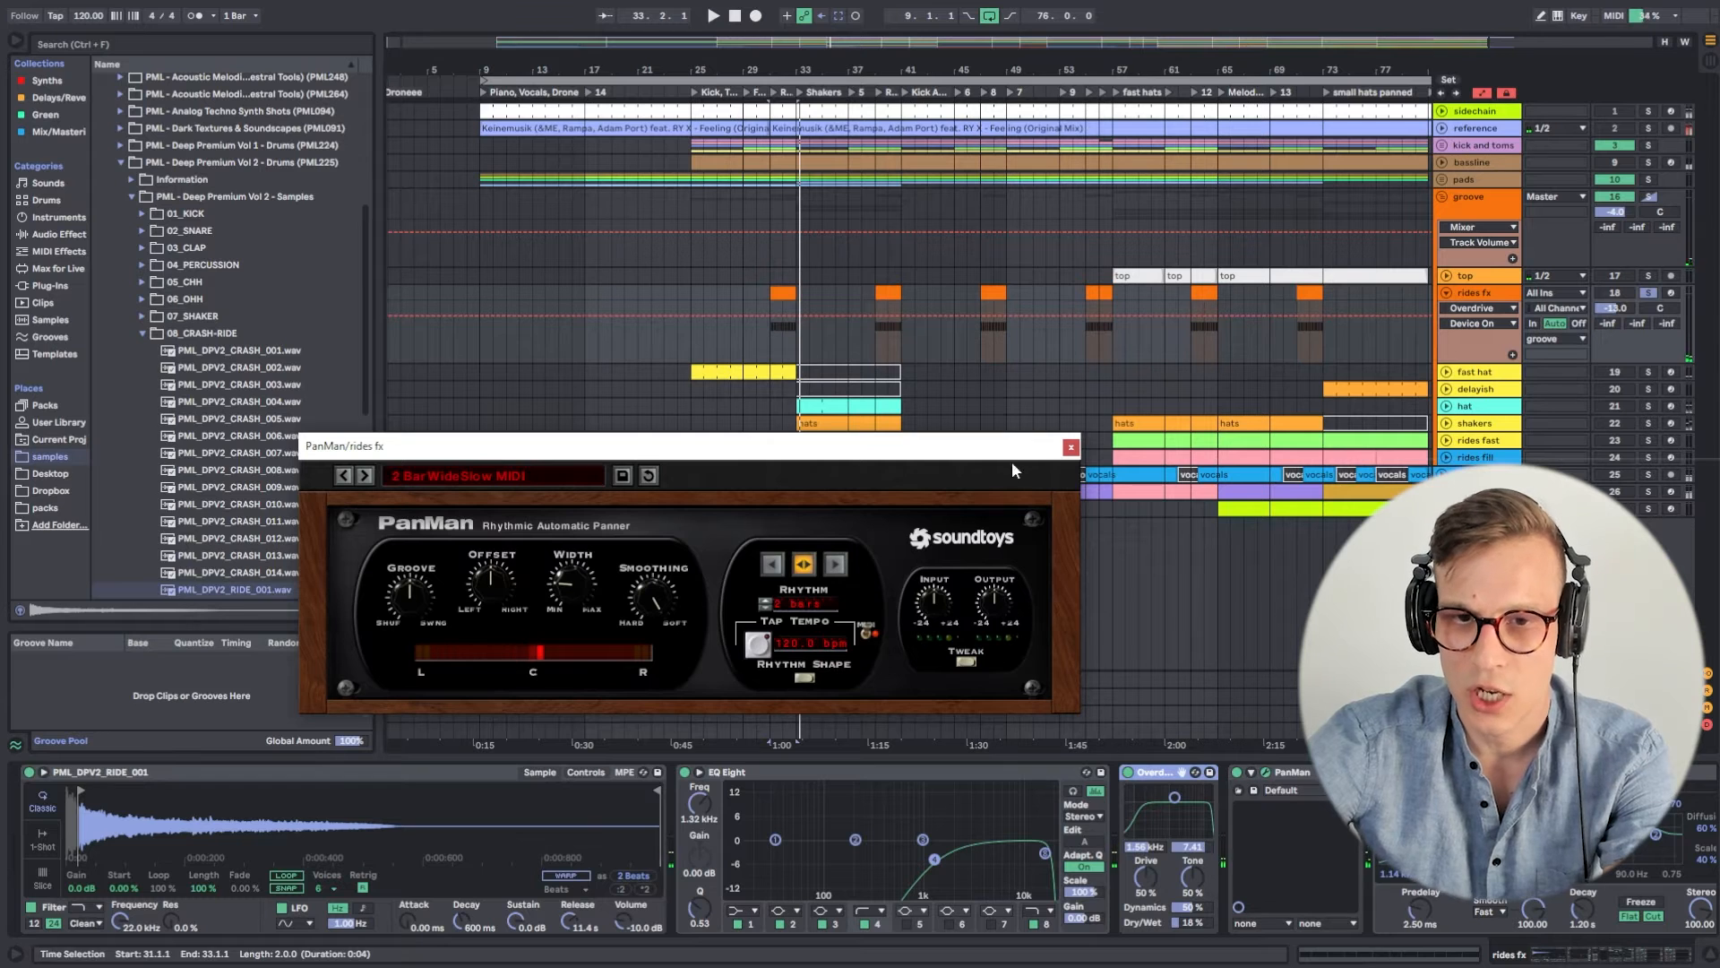
{"action": "left_click", "coordinate": [1073, 447]}
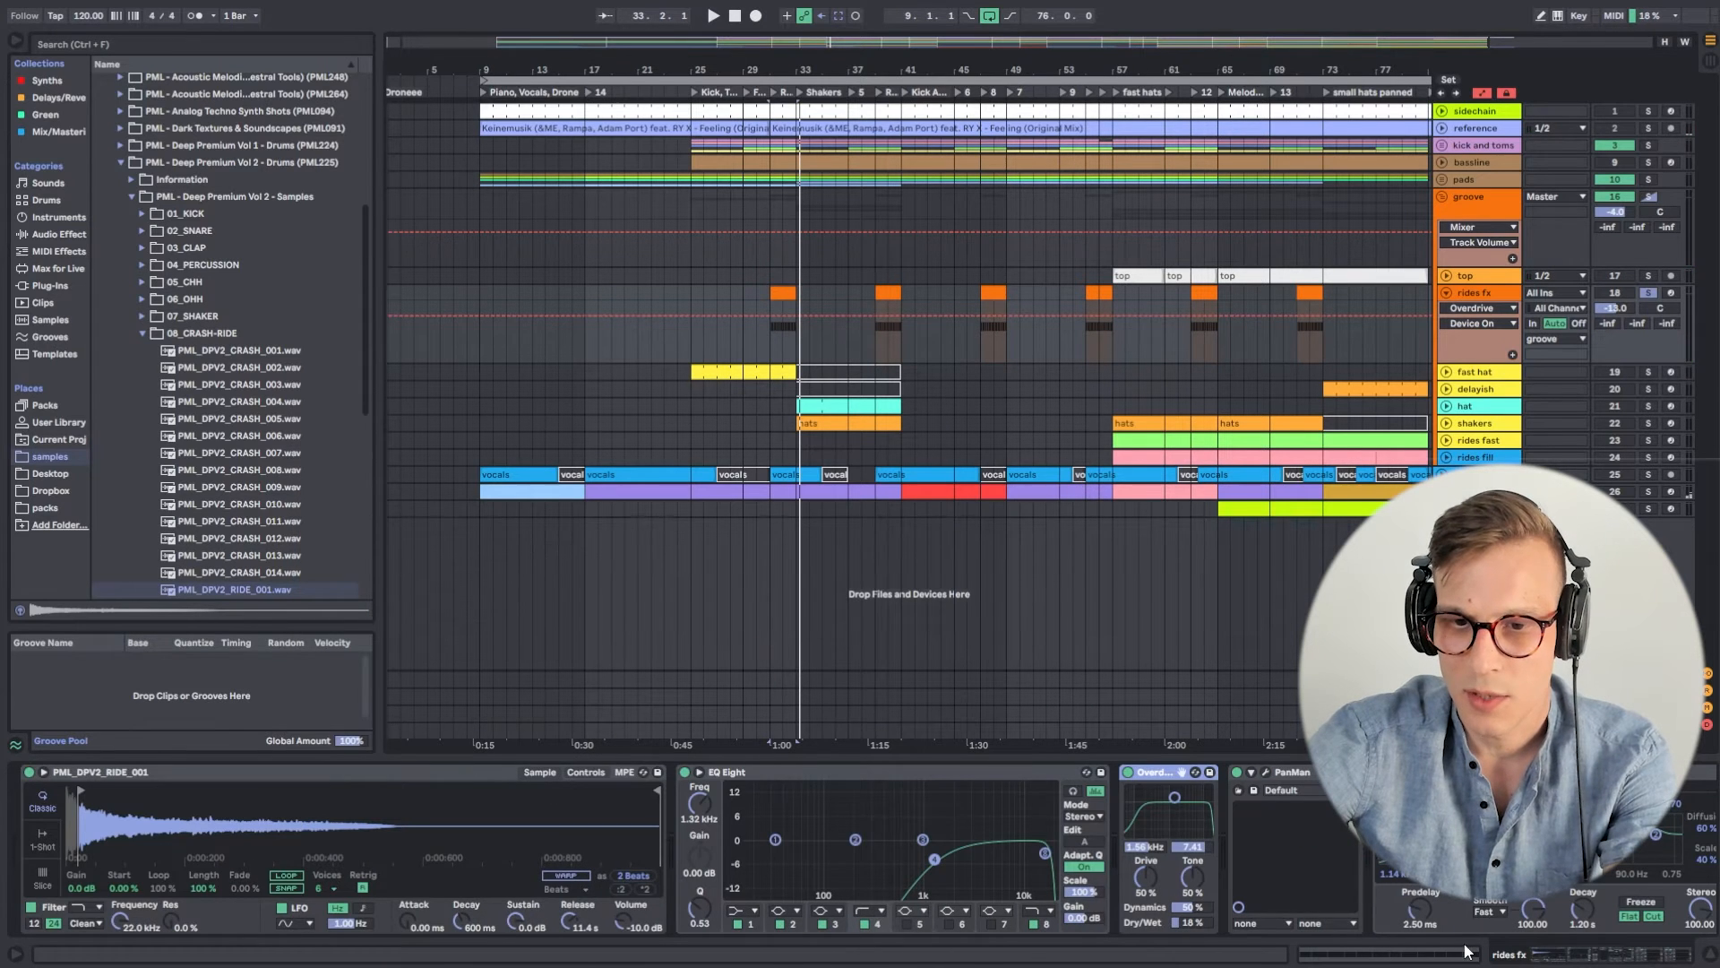
Solo the fast hat and play it from bar 25, unfolding the track to examine its EQ Eight frequency automation.
{"action": "left_click", "coordinate": [745, 370]}
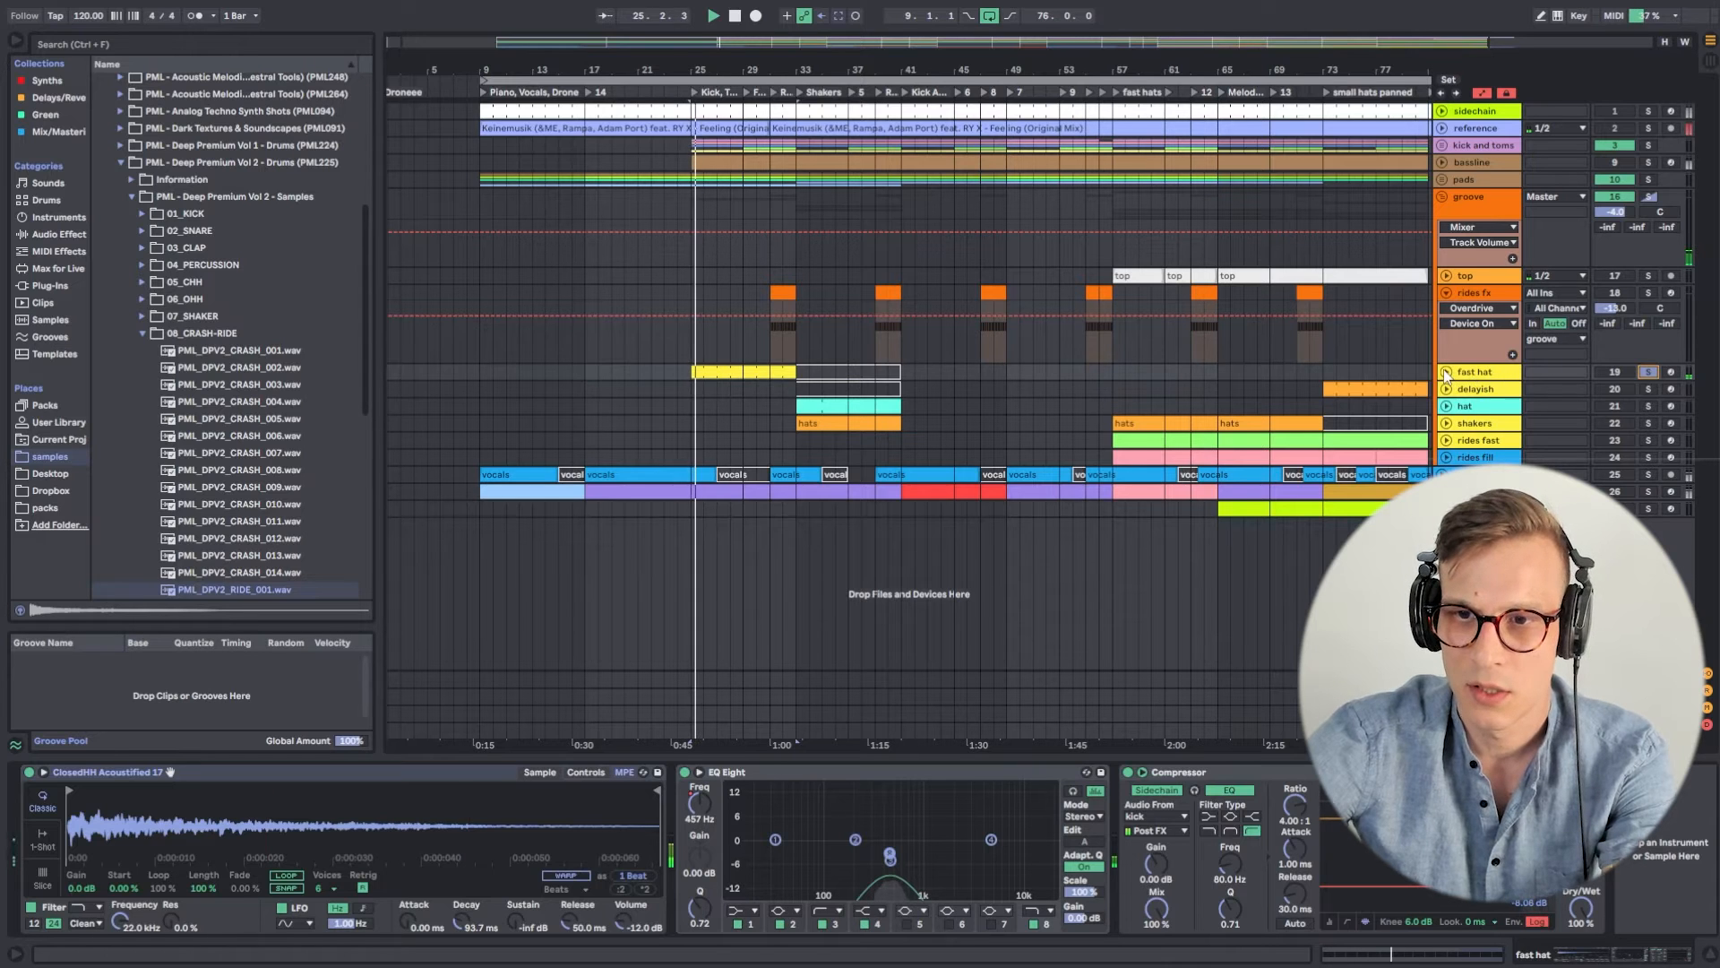
{"action": "left_click", "coordinate": [1446, 372]}
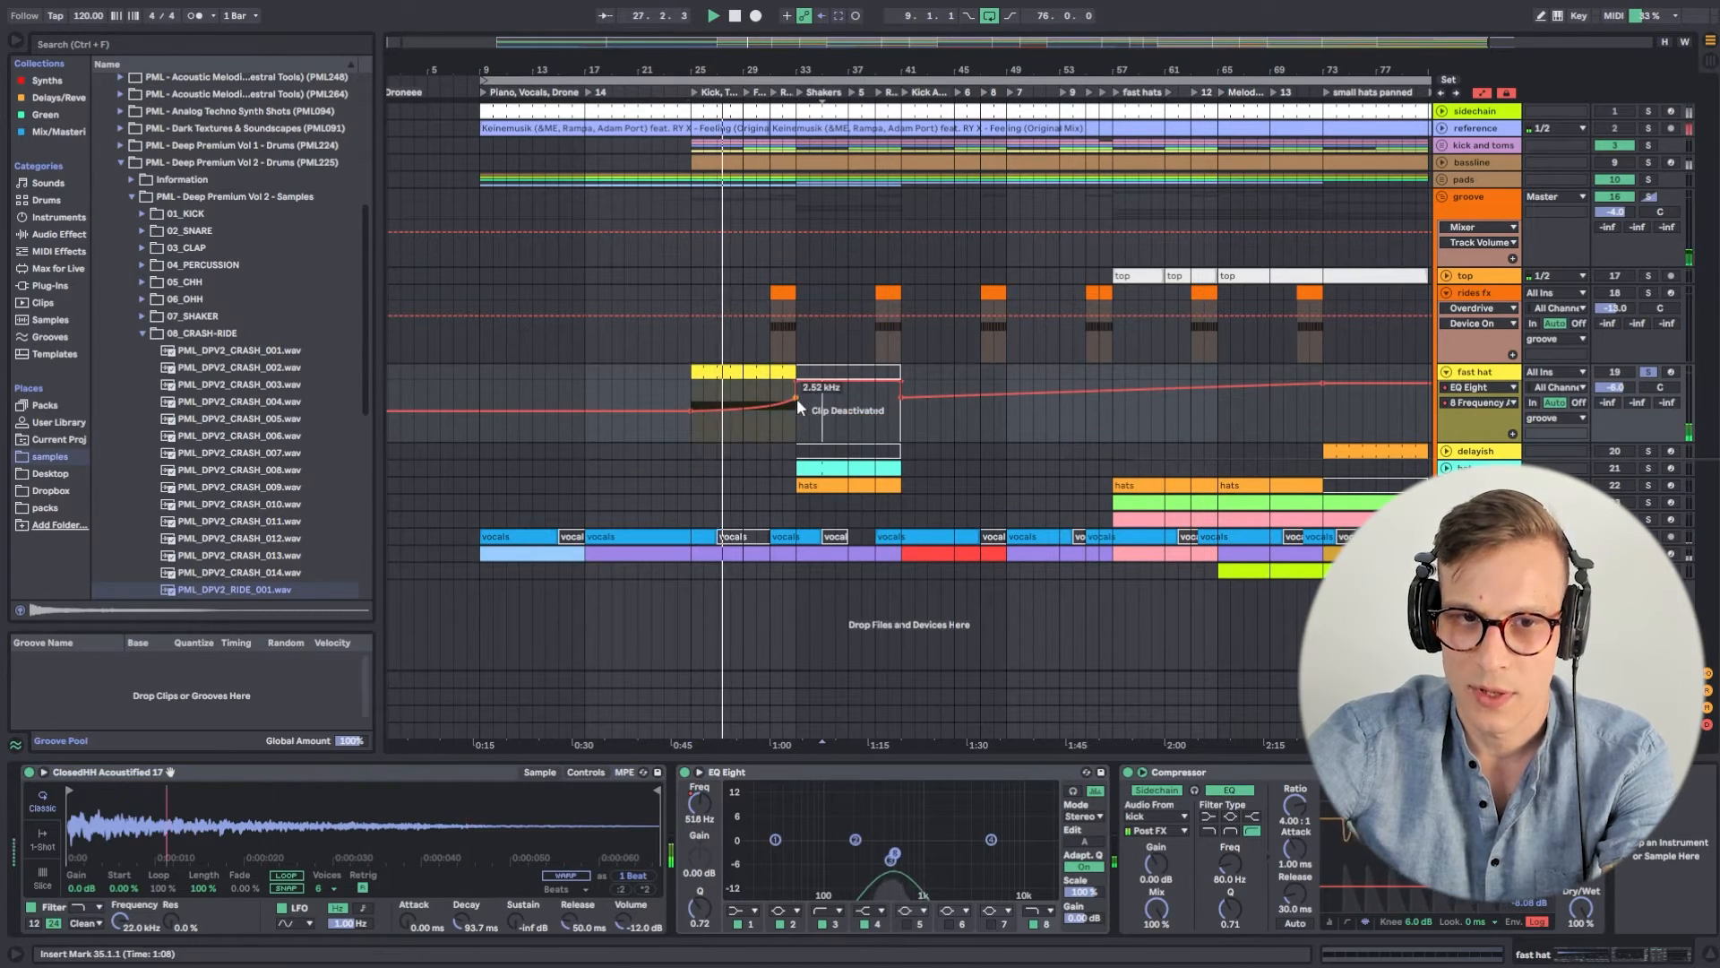
{"action": "left_click", "coordinate": [821, 410]}
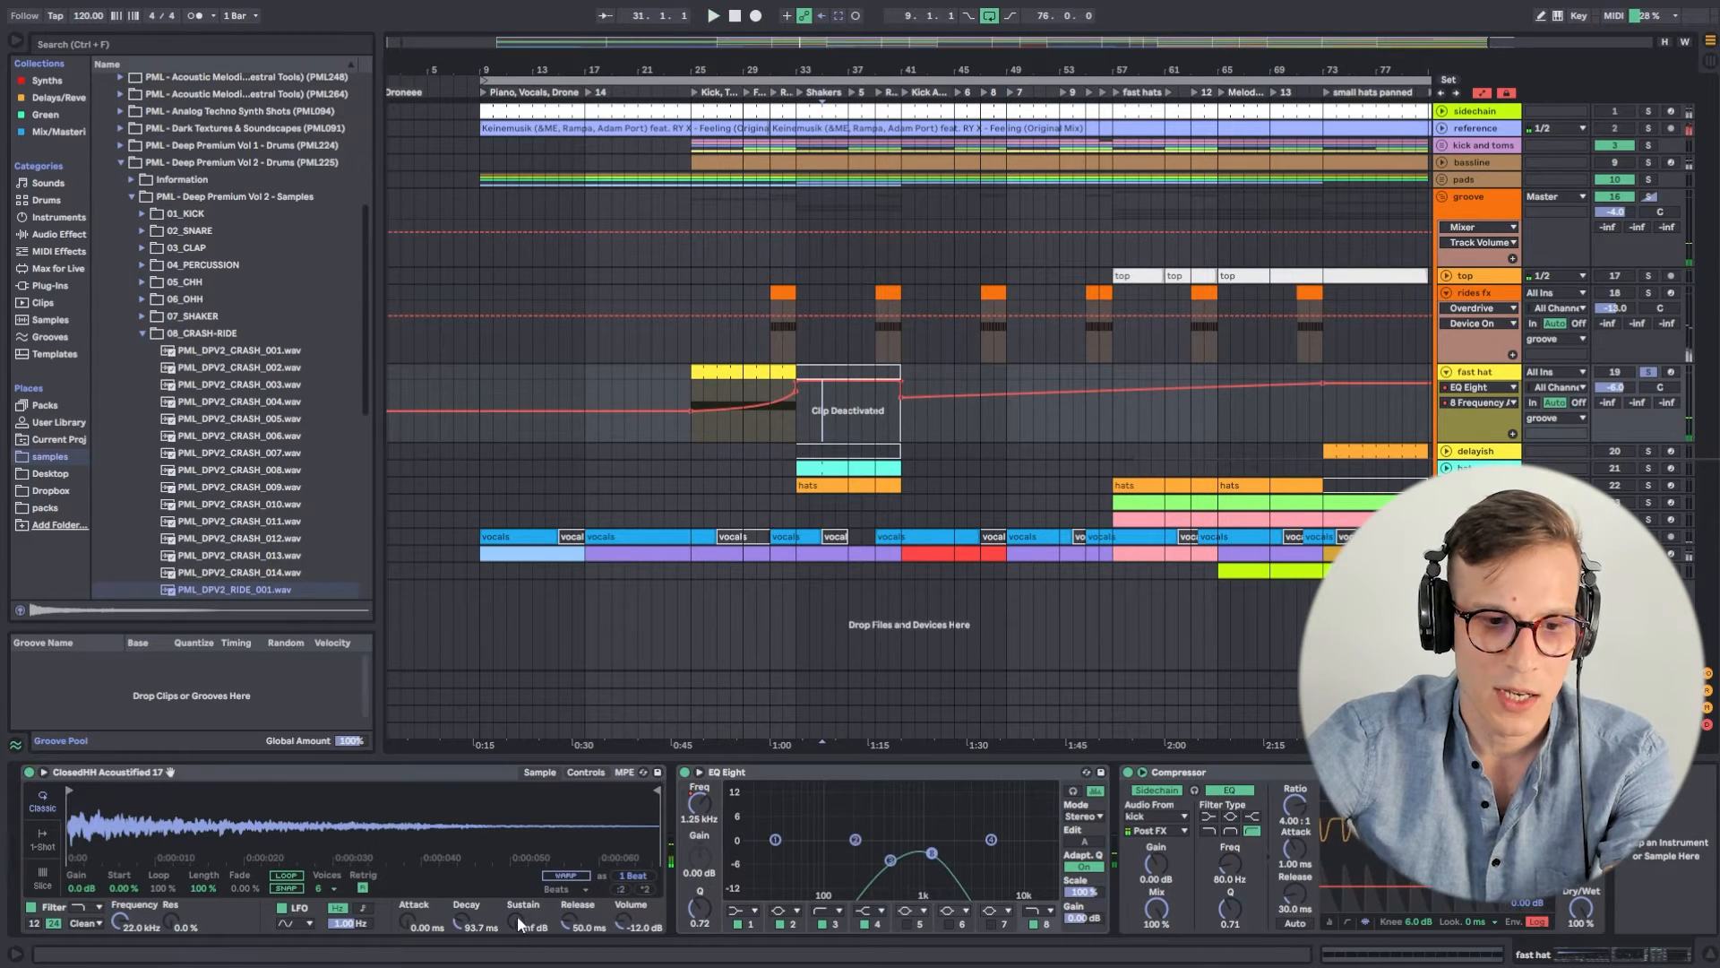
Play the fast hat again from bar 25 and solo the hat track.
{"action": "left_click", "coordinate": [748, 372]}
{"action": "key", "text": "space"}
{"action": "left_click", "coordinate": [1648, 468]}
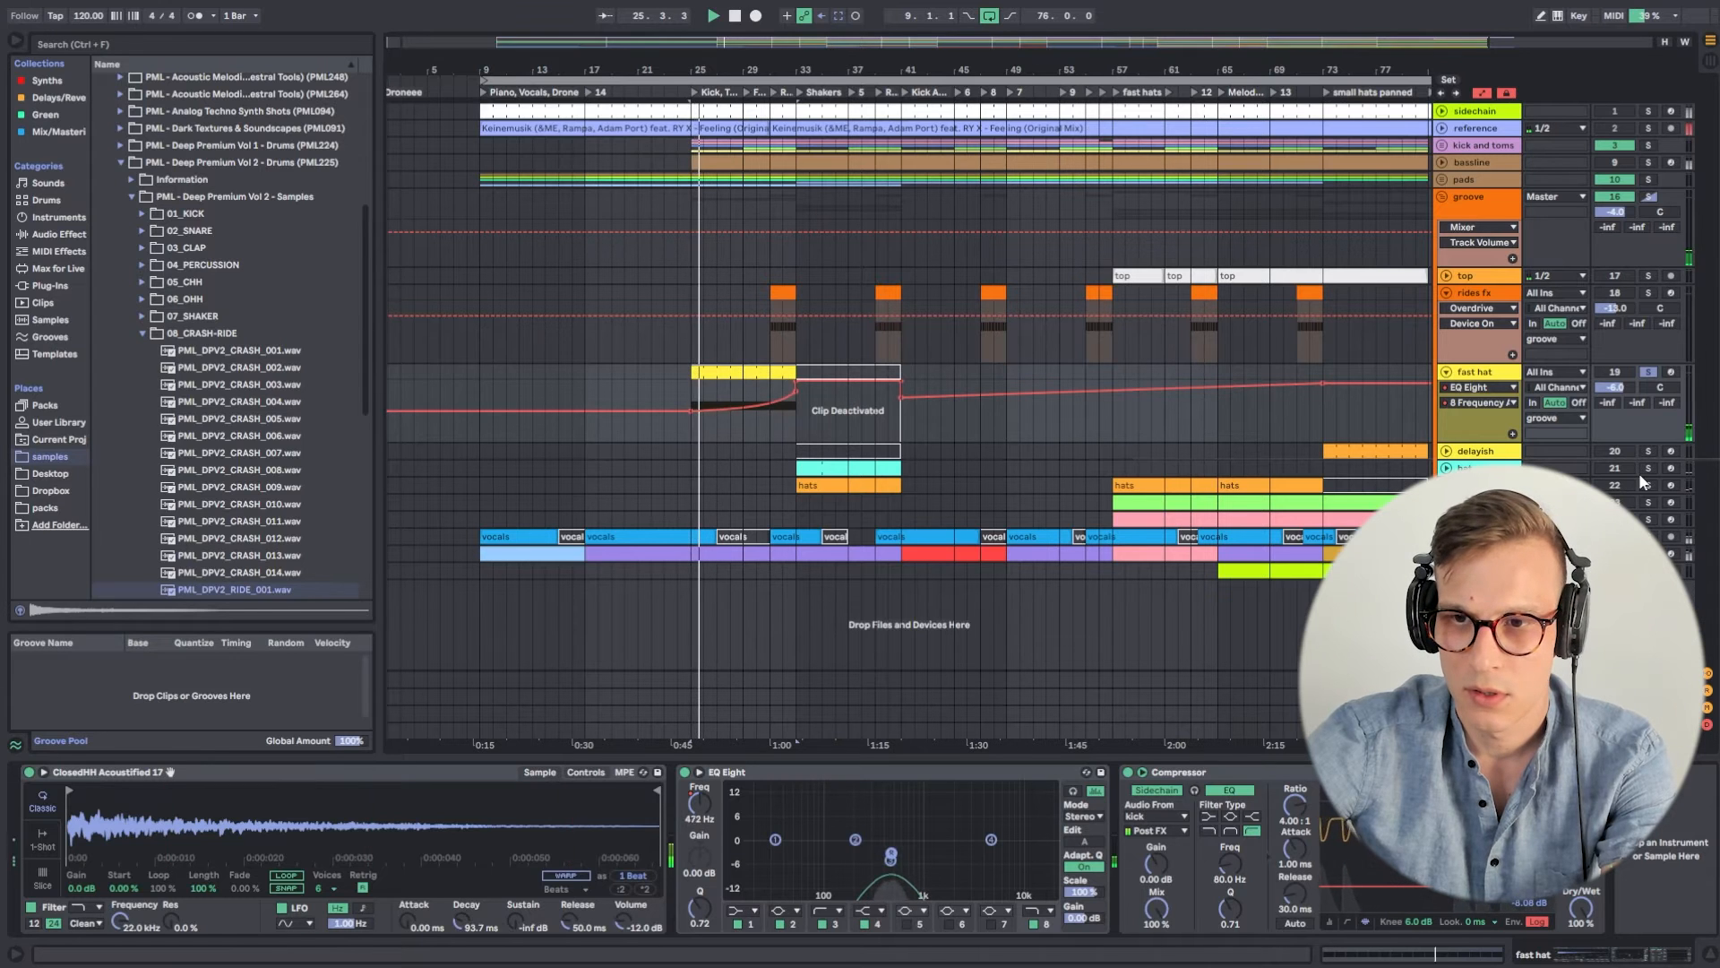
Play the hat track from bar 33 and examine its Simpler decay and sustain envelope.
{"action": "key", "text": "space"}
{"action": "left_click", "coordinate": [849, 467]}
{"action": "key", "text": "space"}
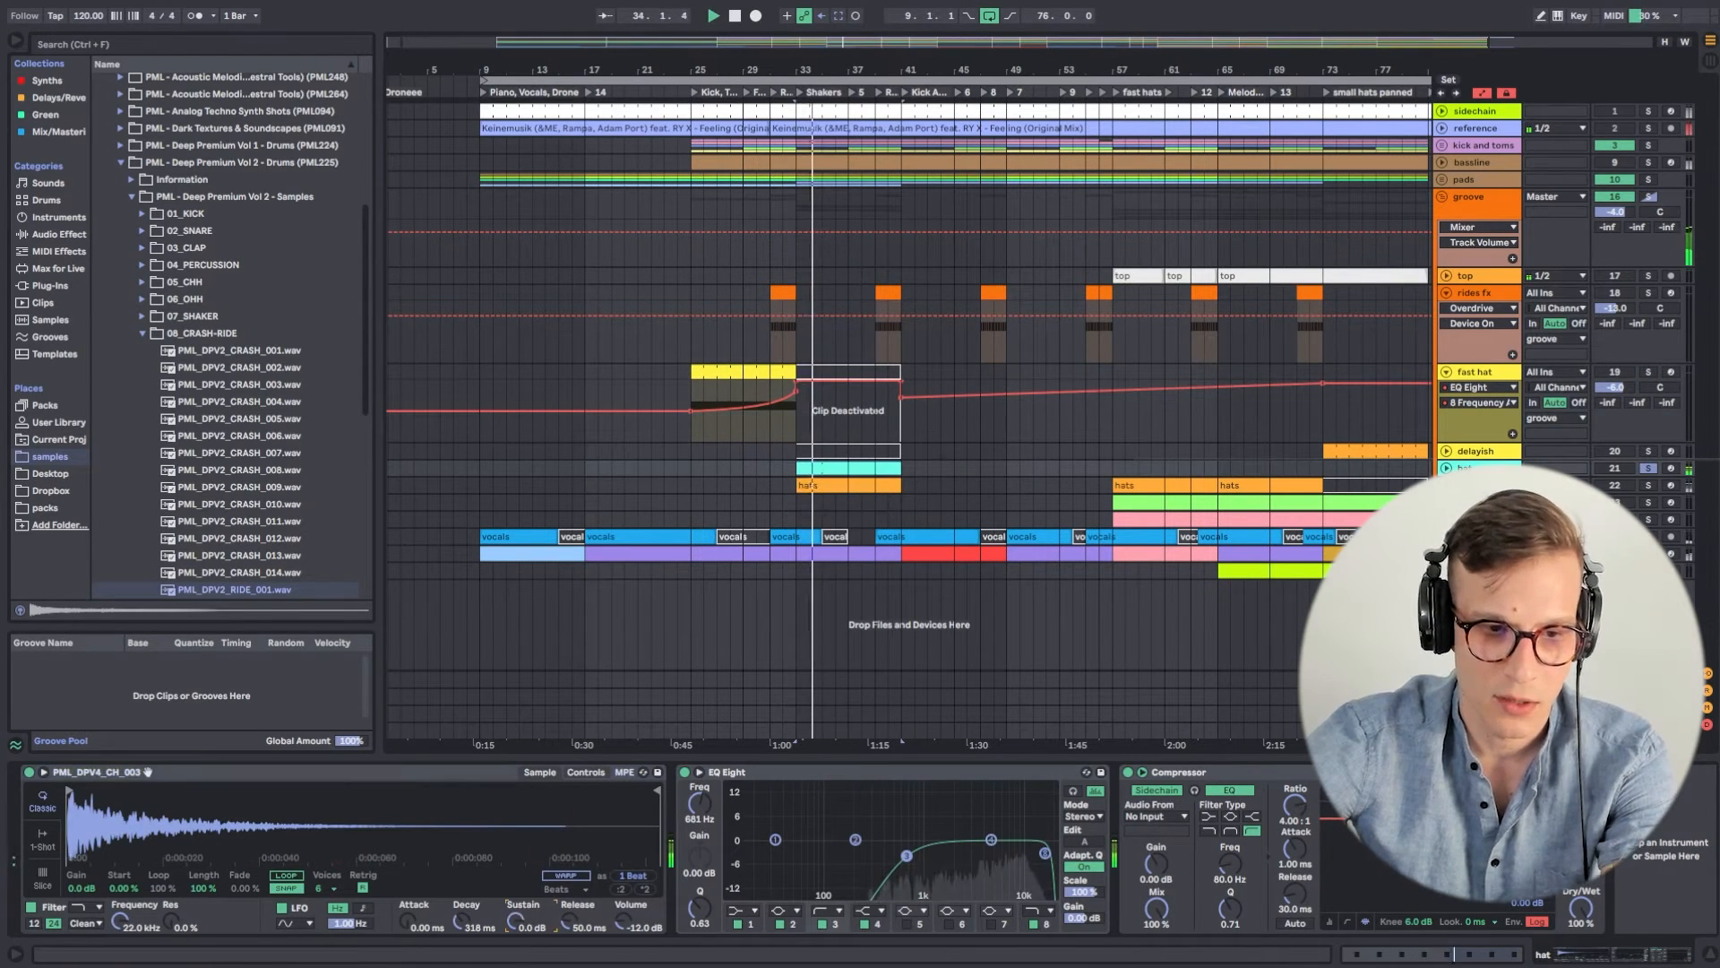
{"action": "left_click_drag", "start_coordinate": [449, 906], "coordinate": [487, 916]}
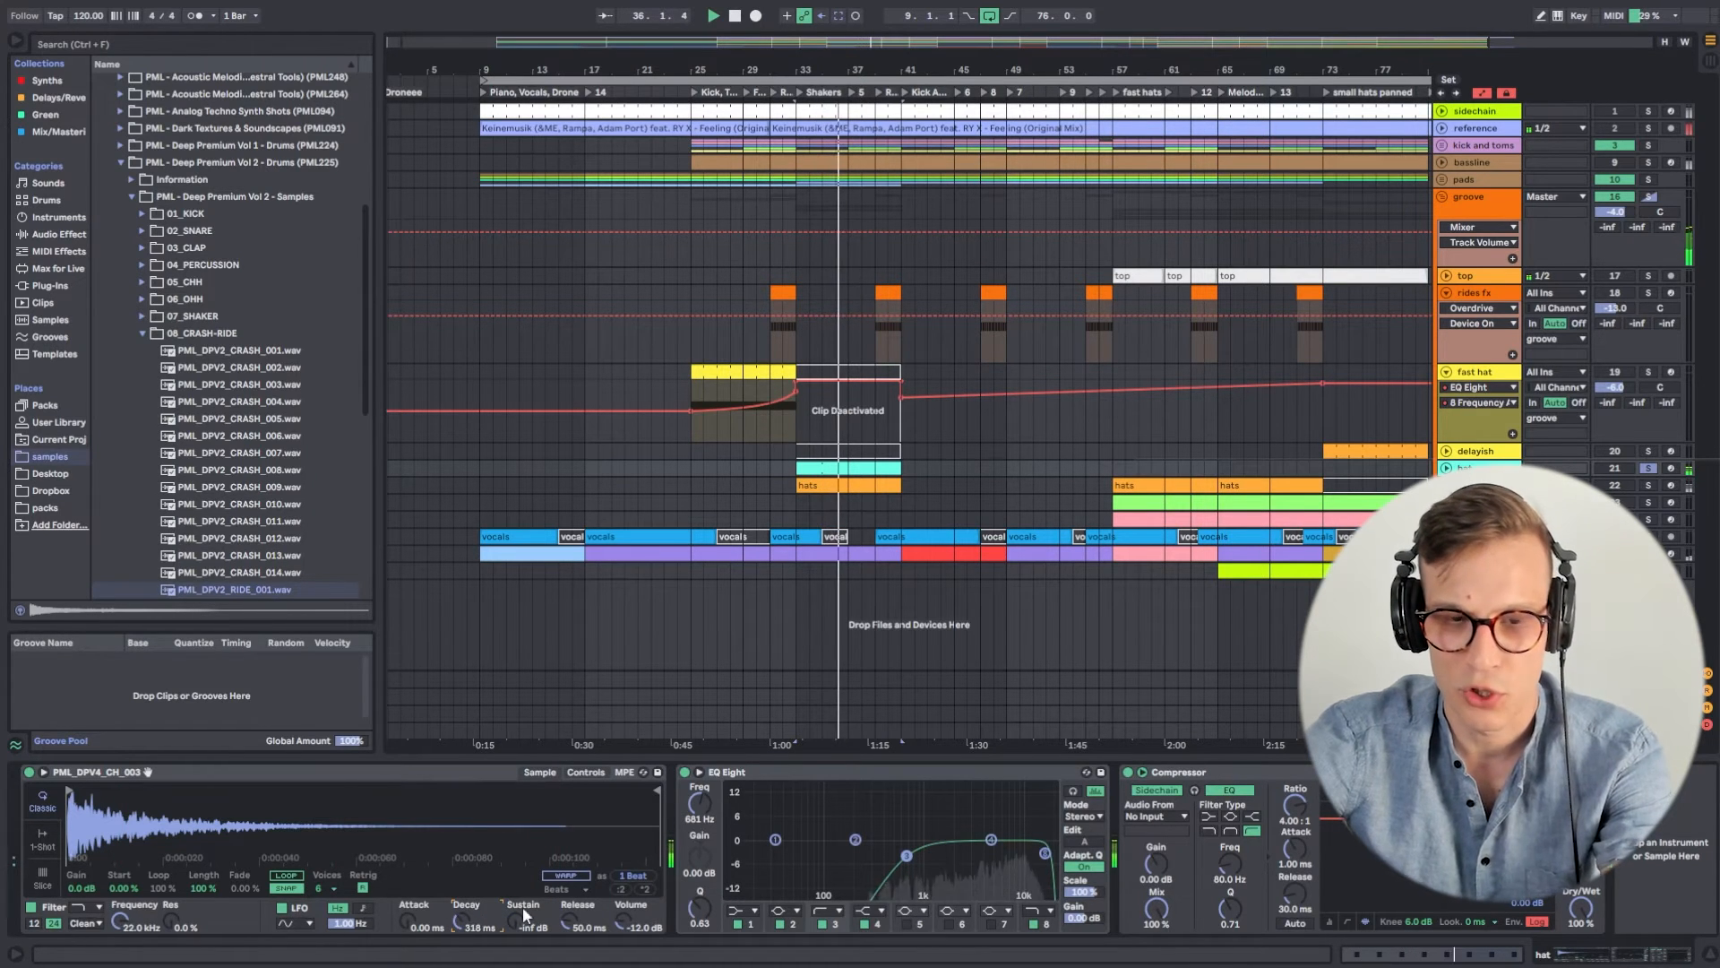
{"action": "key", "text": "space"}
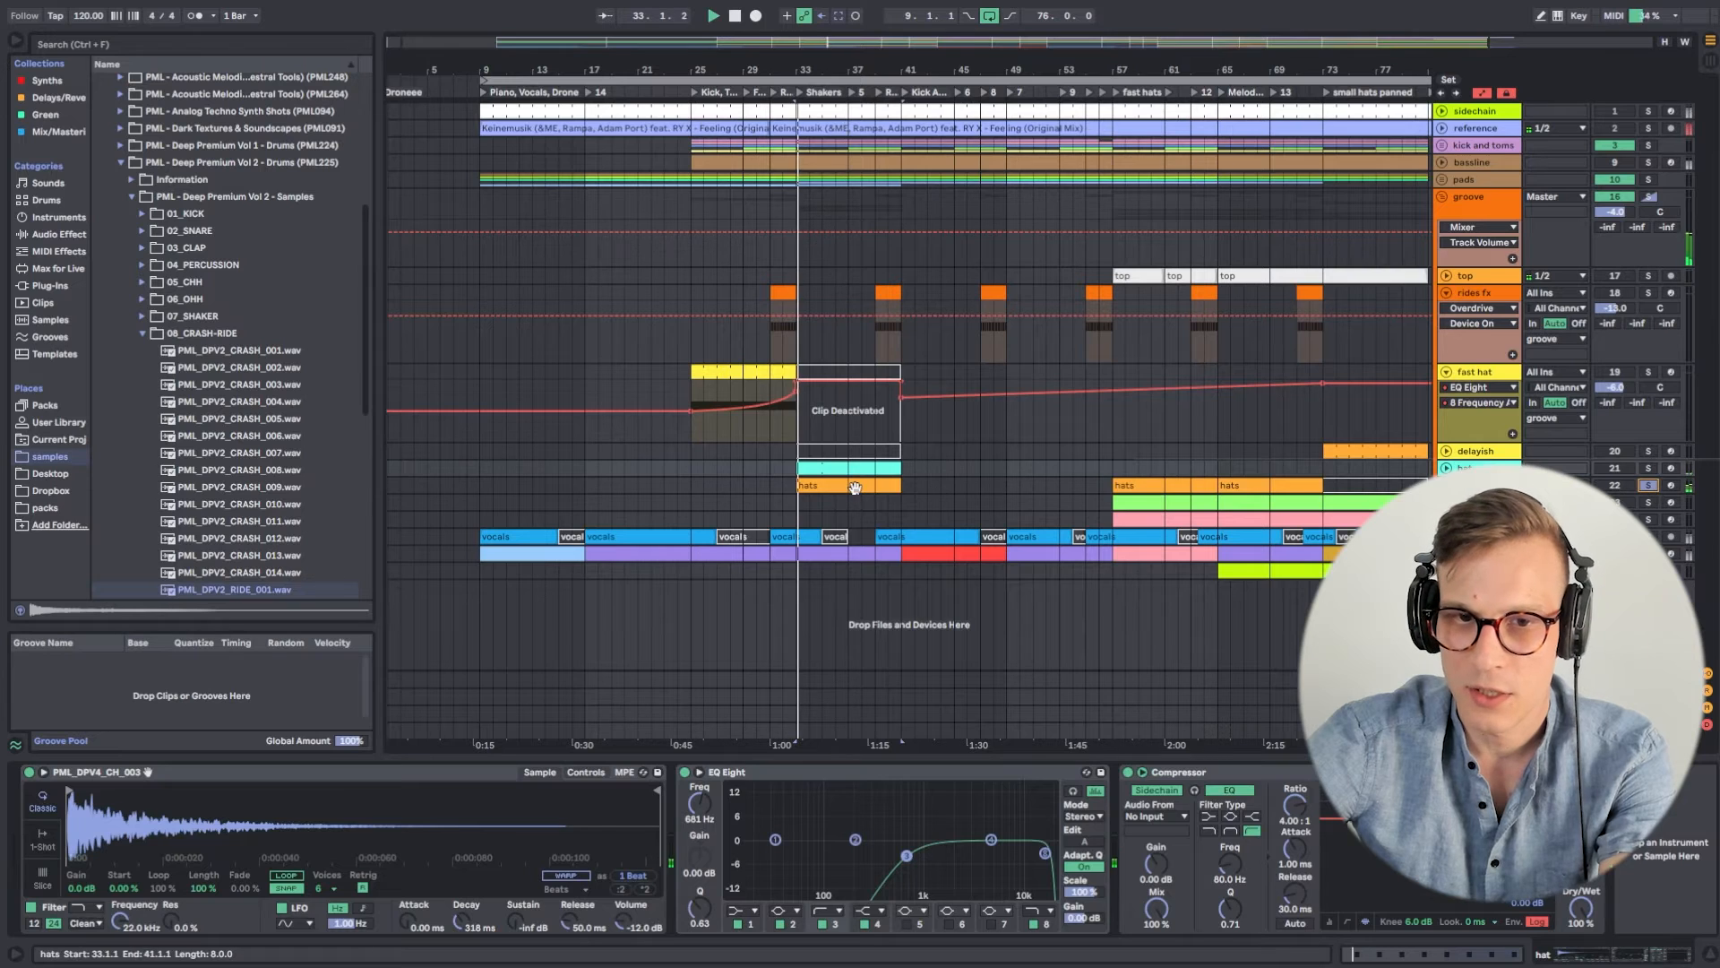
Play the soloed shakers from bar 33 and compare them with Auto Pan bypassed and switched back on.
{"action": "double_click", "coordinate": [853, 486]}
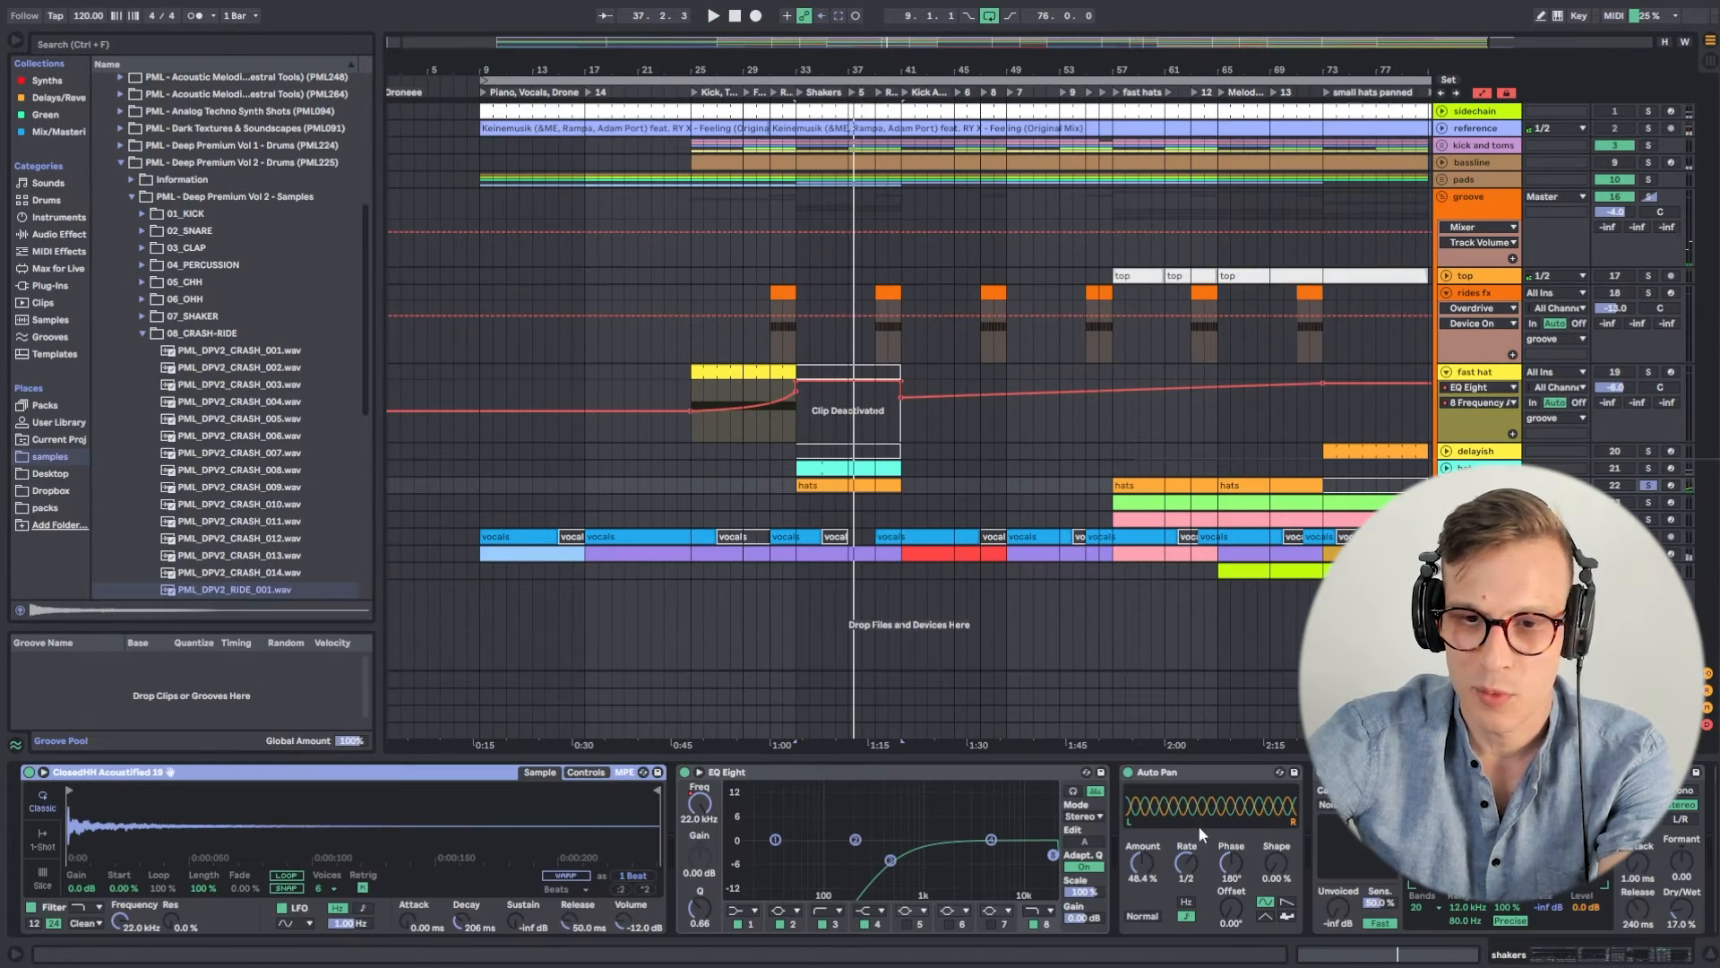
{"action": "left_click", "coordinate": [1127, 771]}
{"action": "left_click", "coordinate": [1127, 772]}
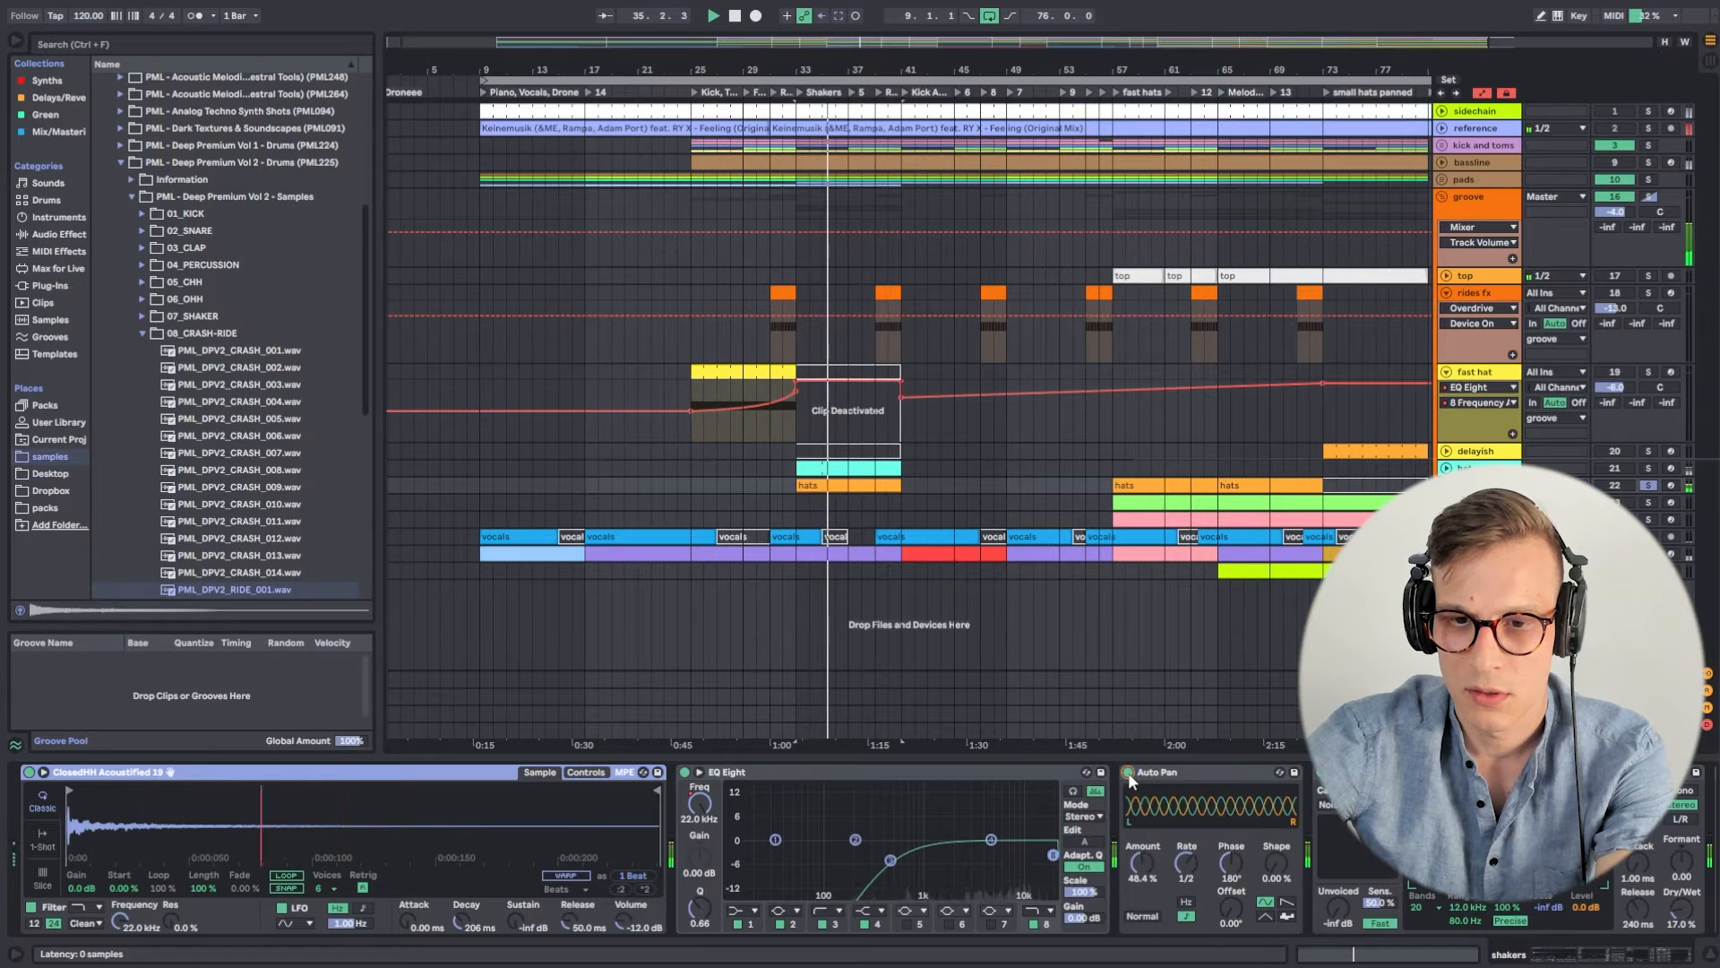
Examine the shakers' Vocoder and its Release envelope in the hats clip, and play the shakers again.
{"action": "left_click_drag", "start_coordinate": [1654, 957], "coordinate": [1691, 957]}
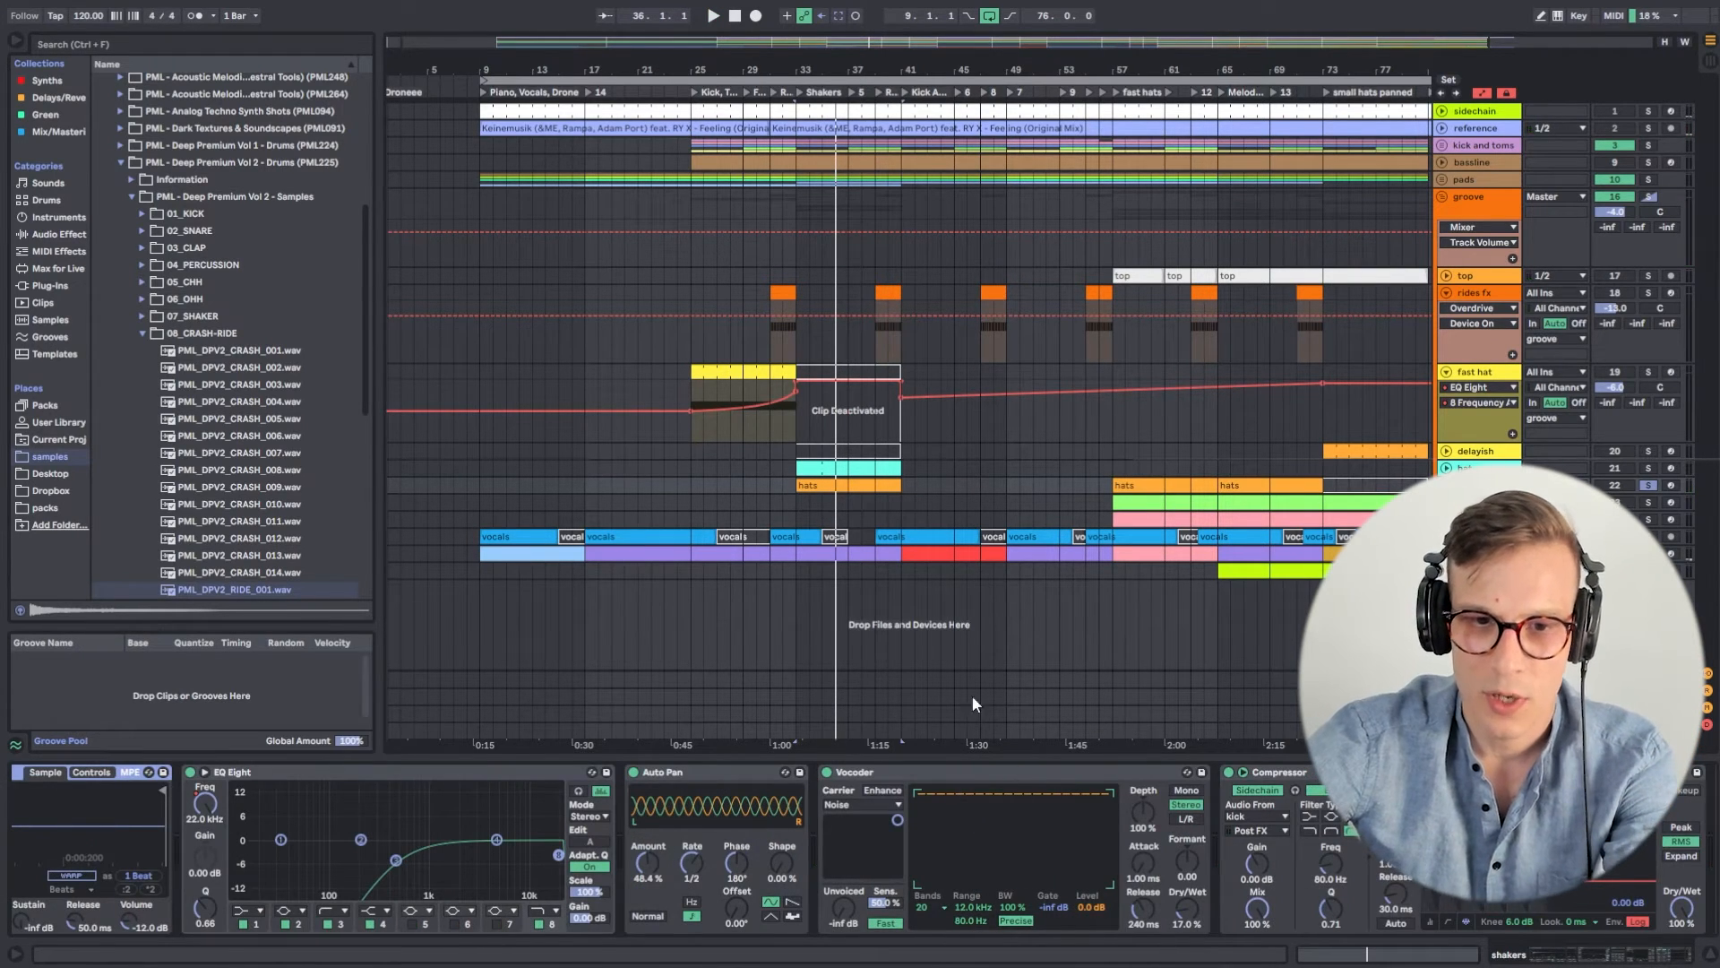
{"action": "double_click", "coordinate": [832, 487]}
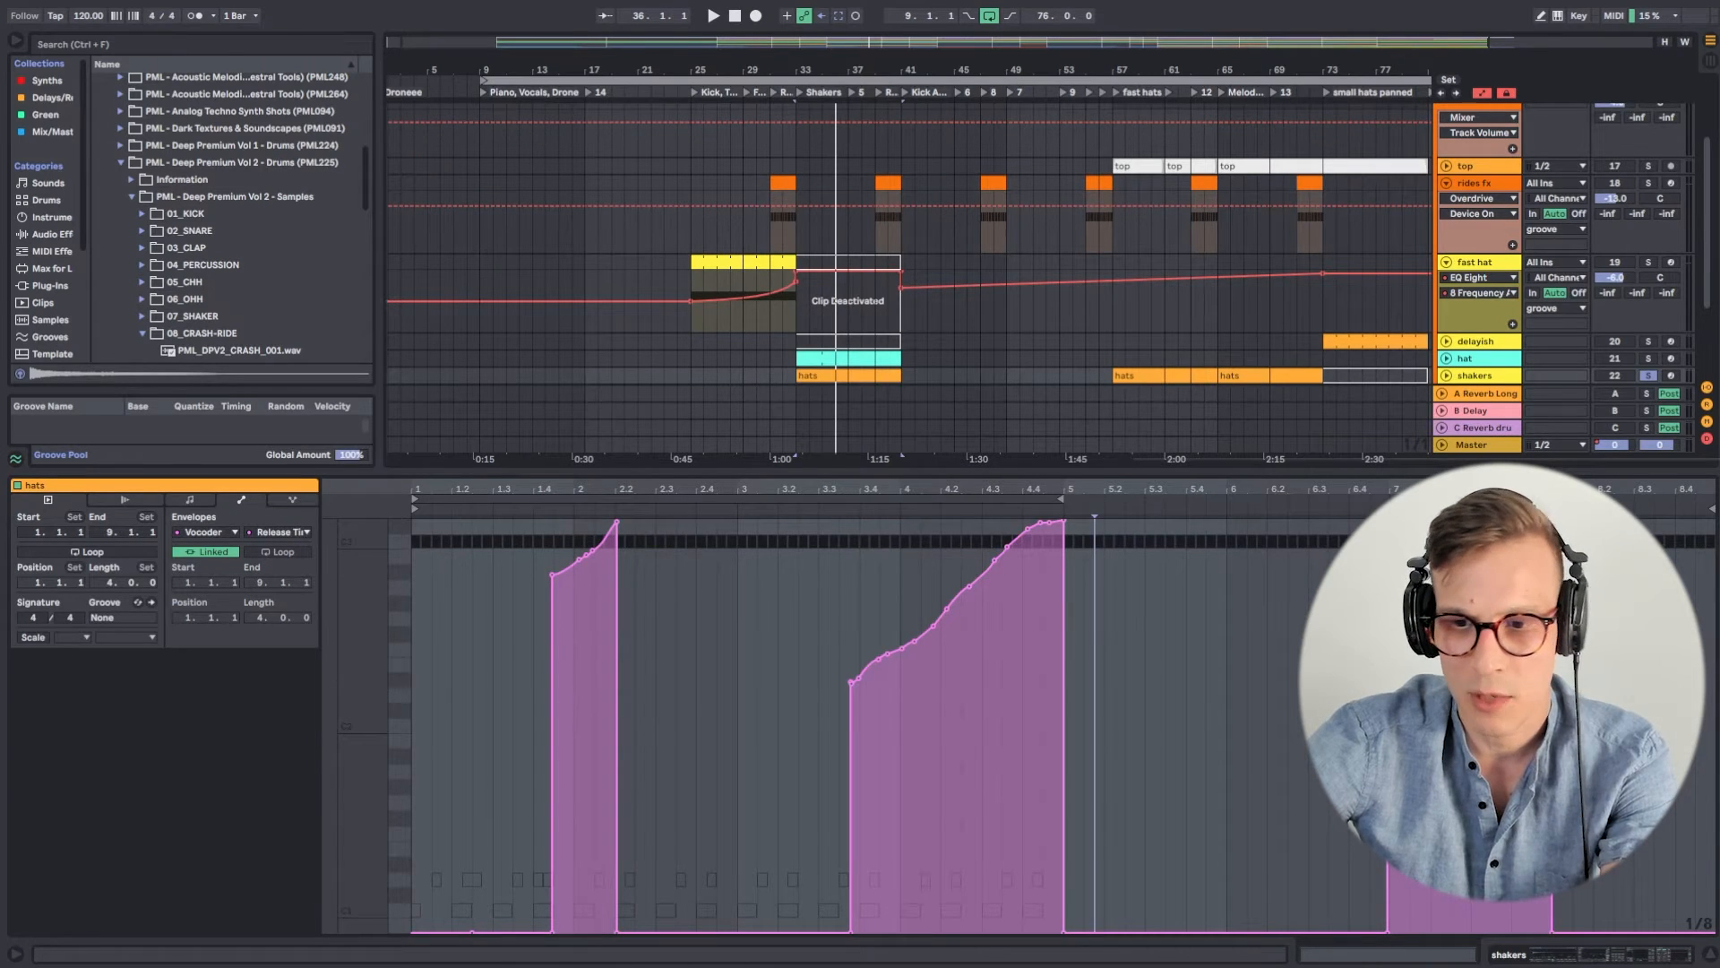
{"action": "left_click", "coordinate": [1644, 955]}
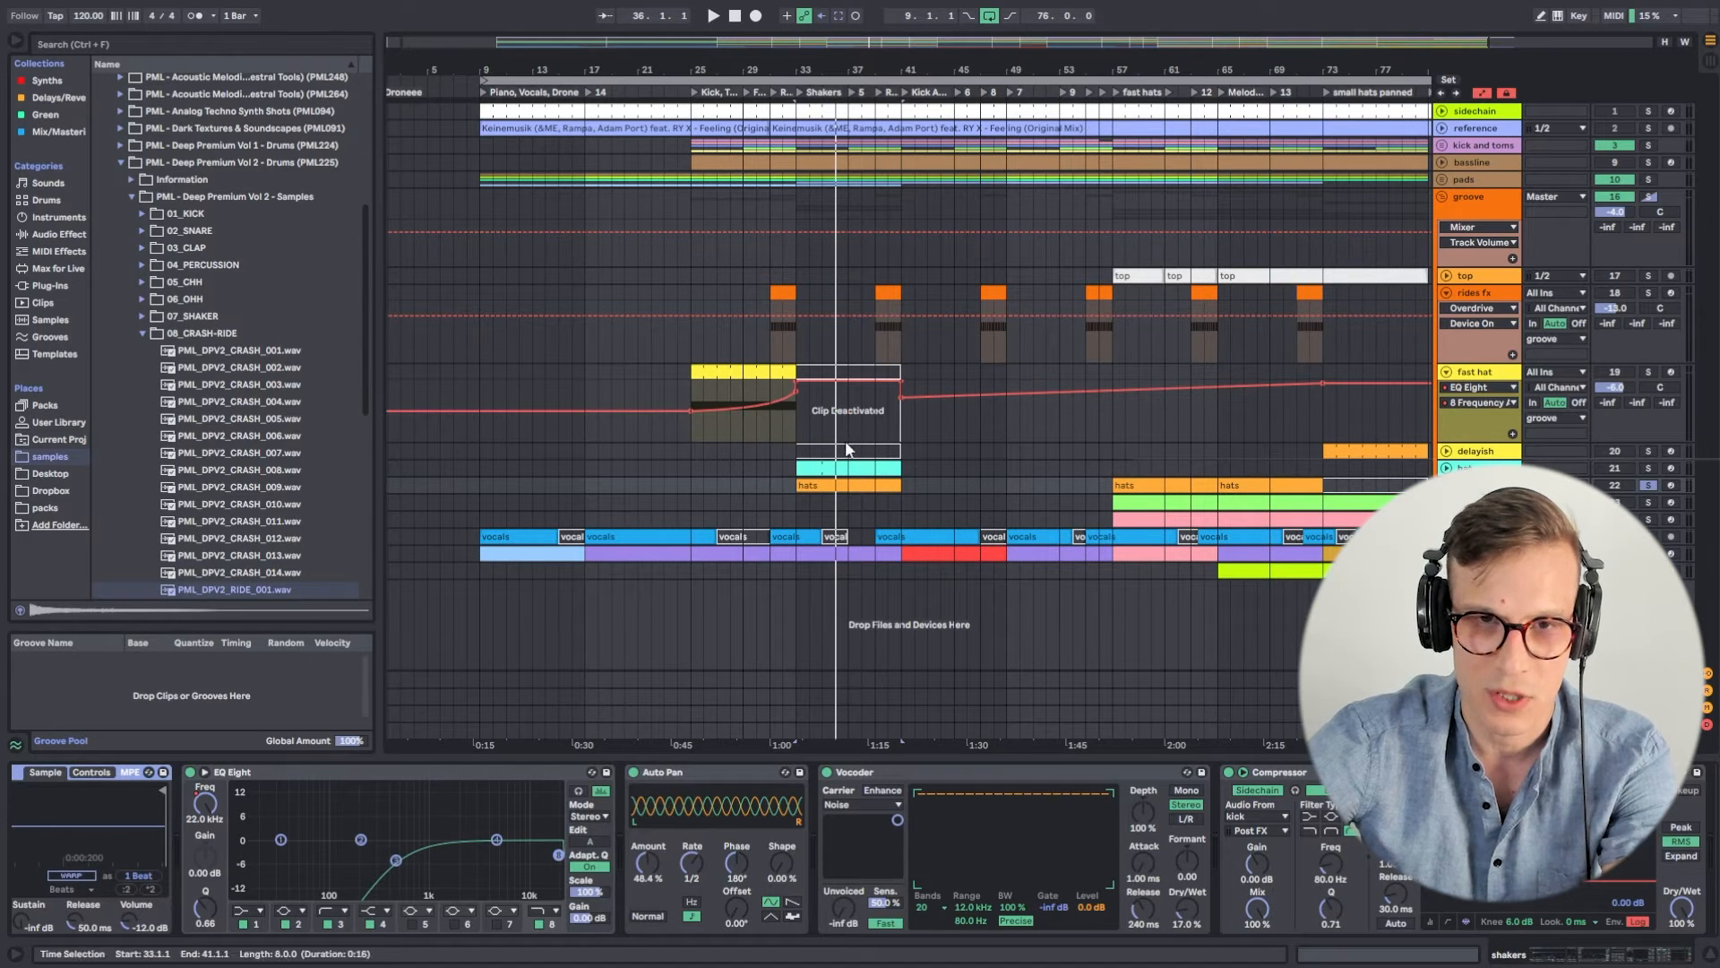
{"action": "double_click", "coordinate": [847, 484]}
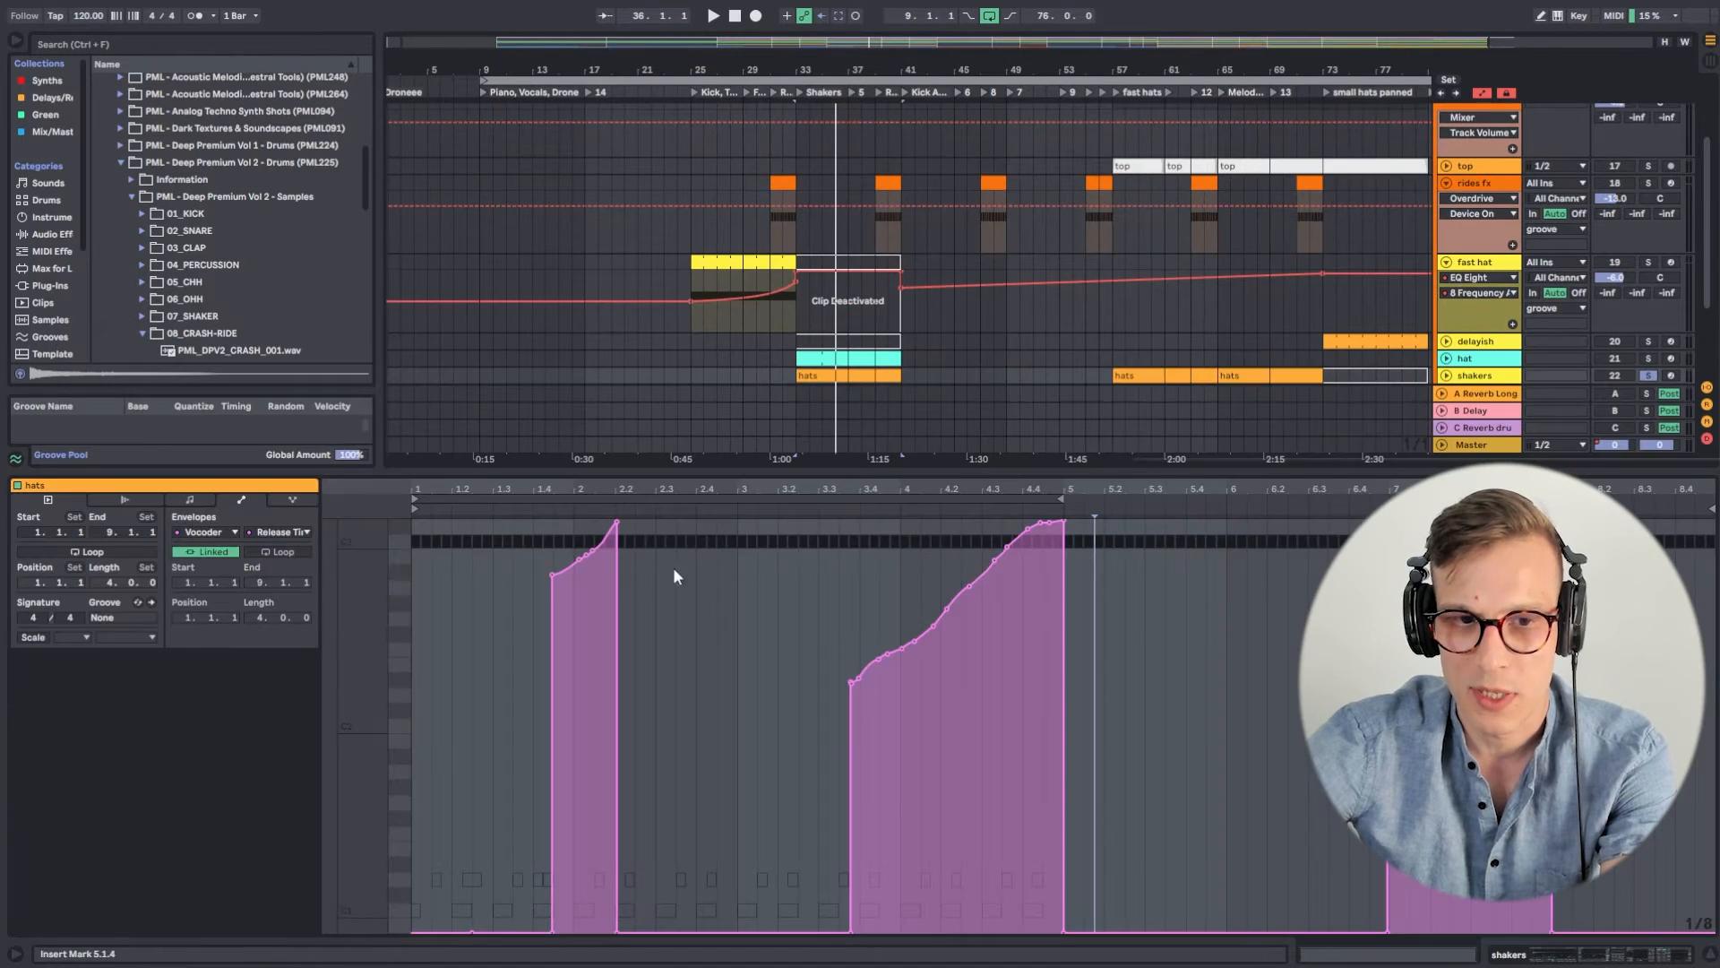
{"action": "key", "text": "shift+Tab"}
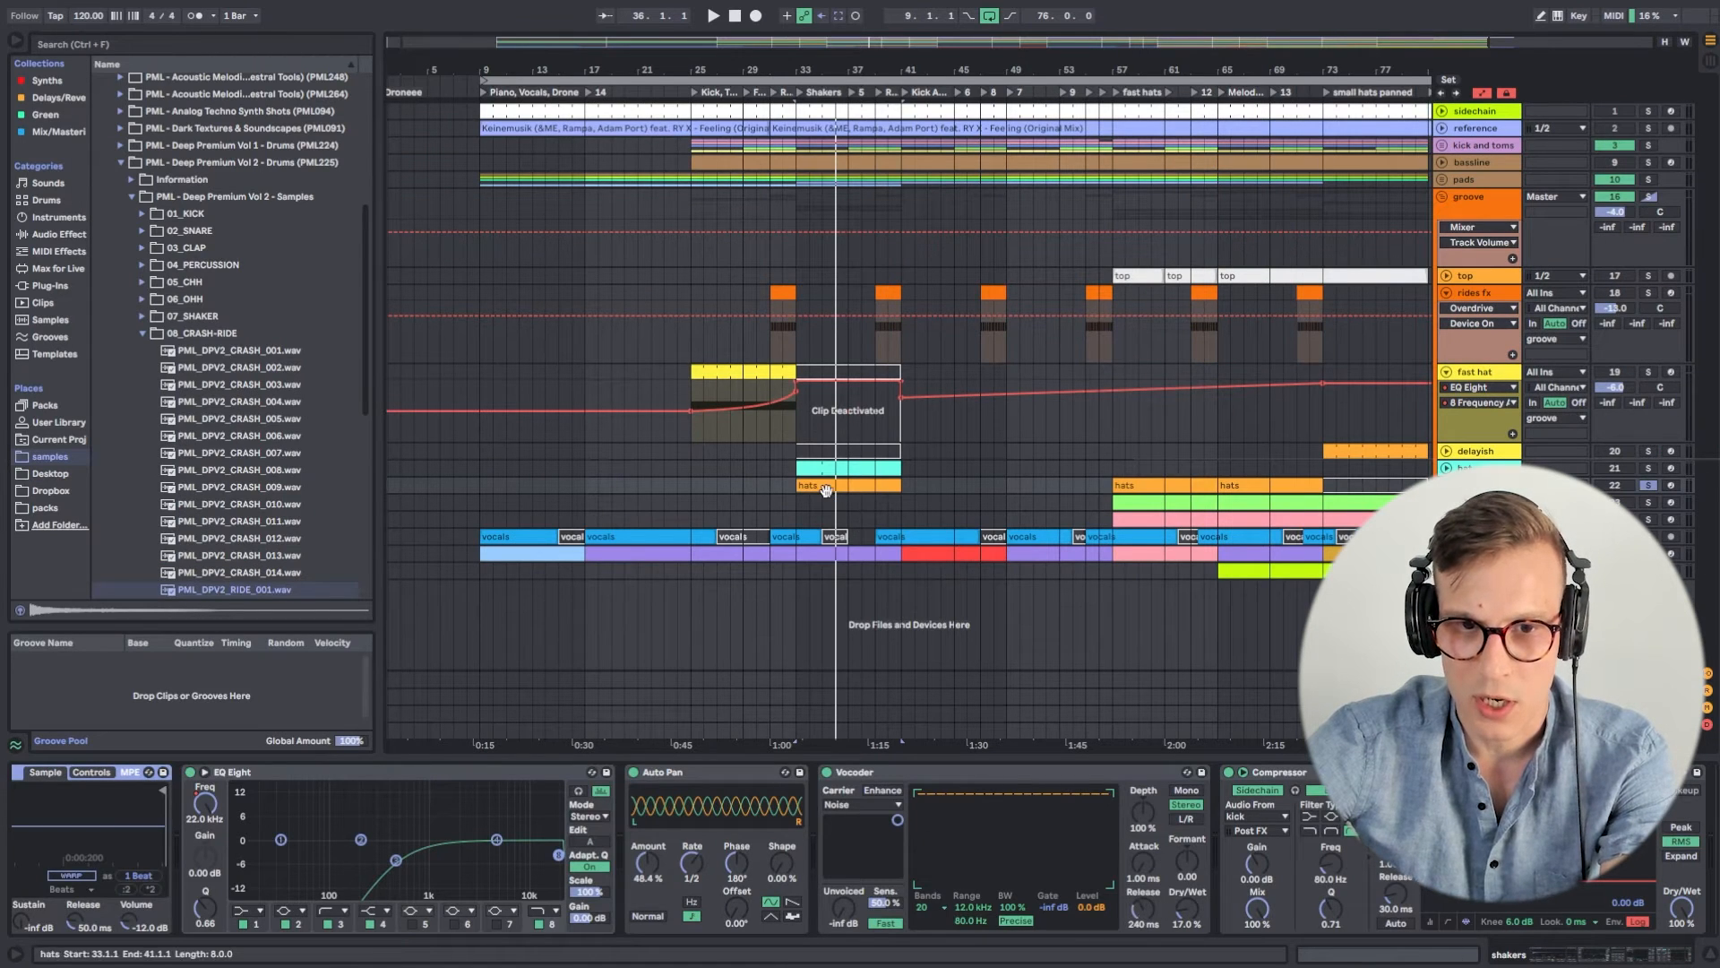
{"action": "key", "text": "space"}
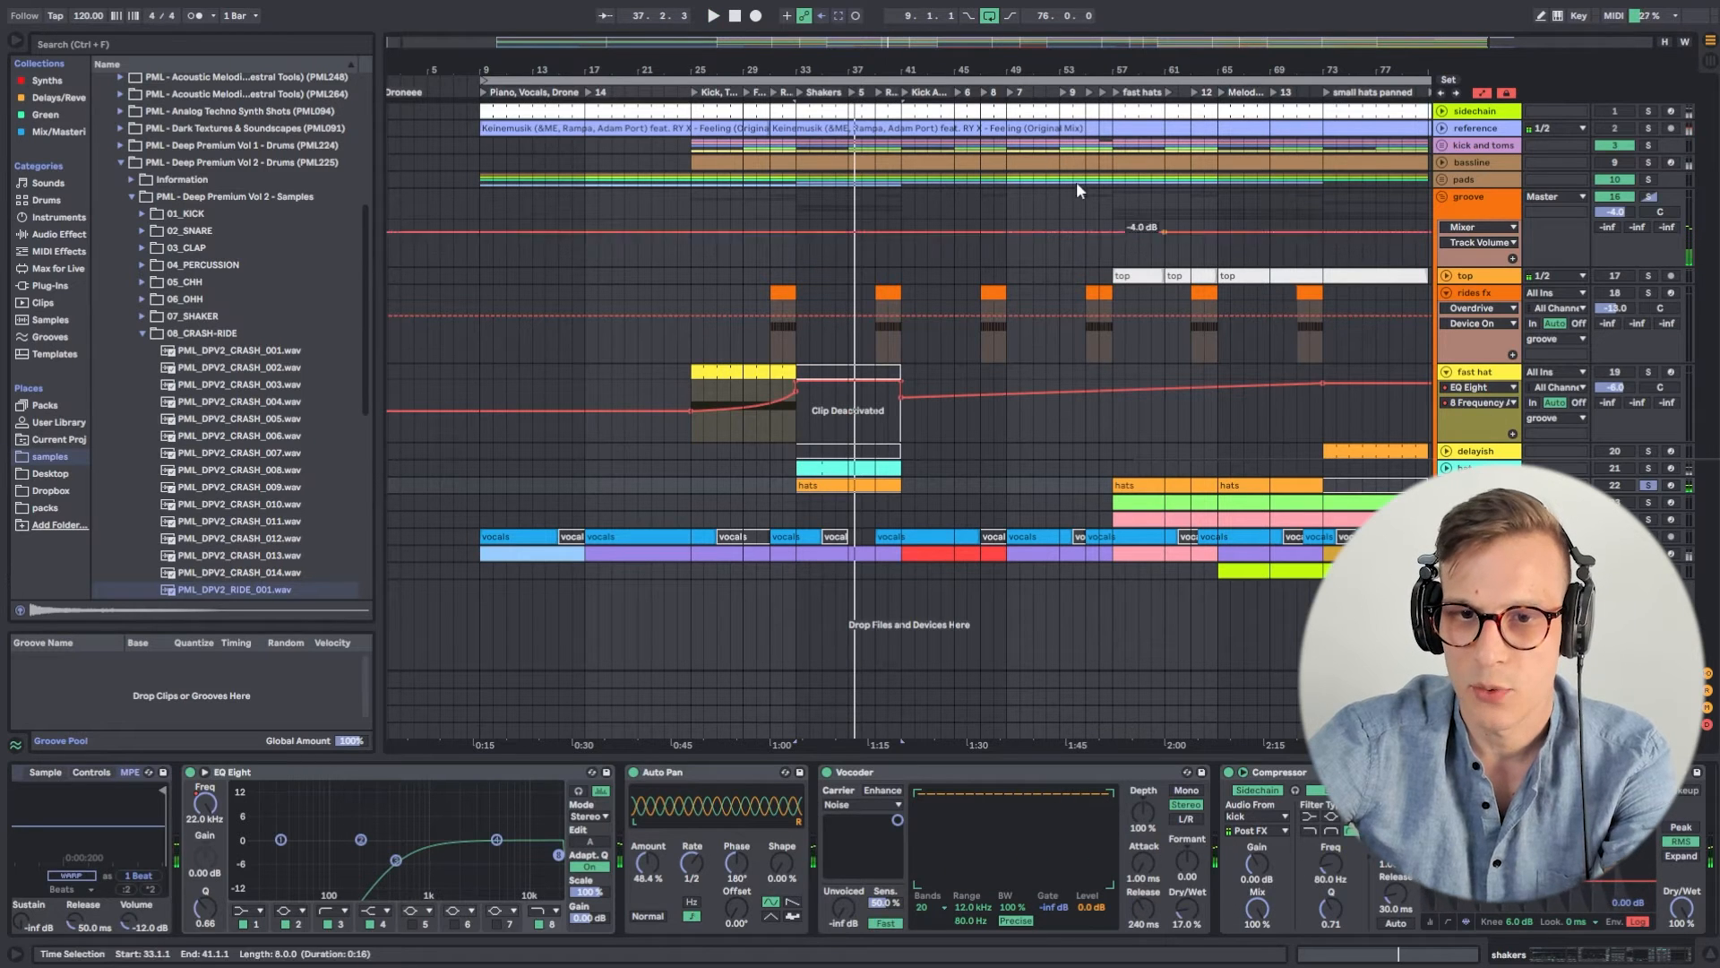
Solo the delayish track and play it from bar 73, unfolding it to examine its Delay dry/wet automation.
{"action": "scroll", "coordinate": [999, 94], "scroll_direction": "right", "scroll_amount": 5}
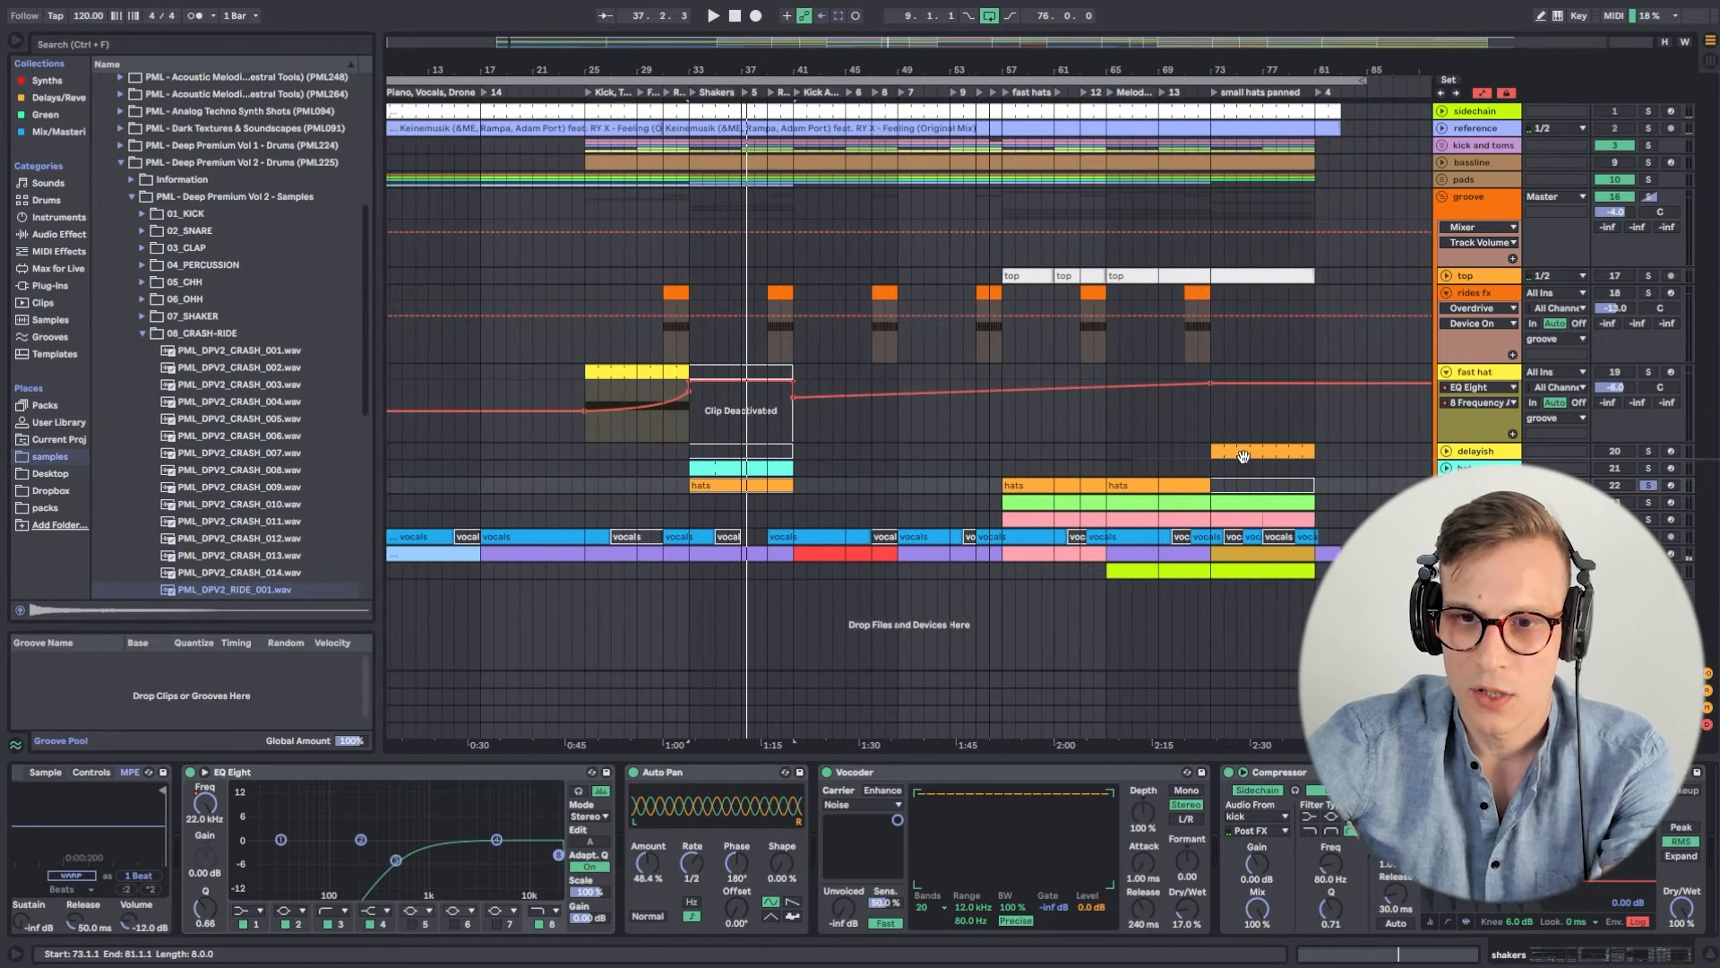
{"action": "left_click", "coordinate": [1513, 456]}
{"action": "left_click", "coordinate": [1447, 451]}
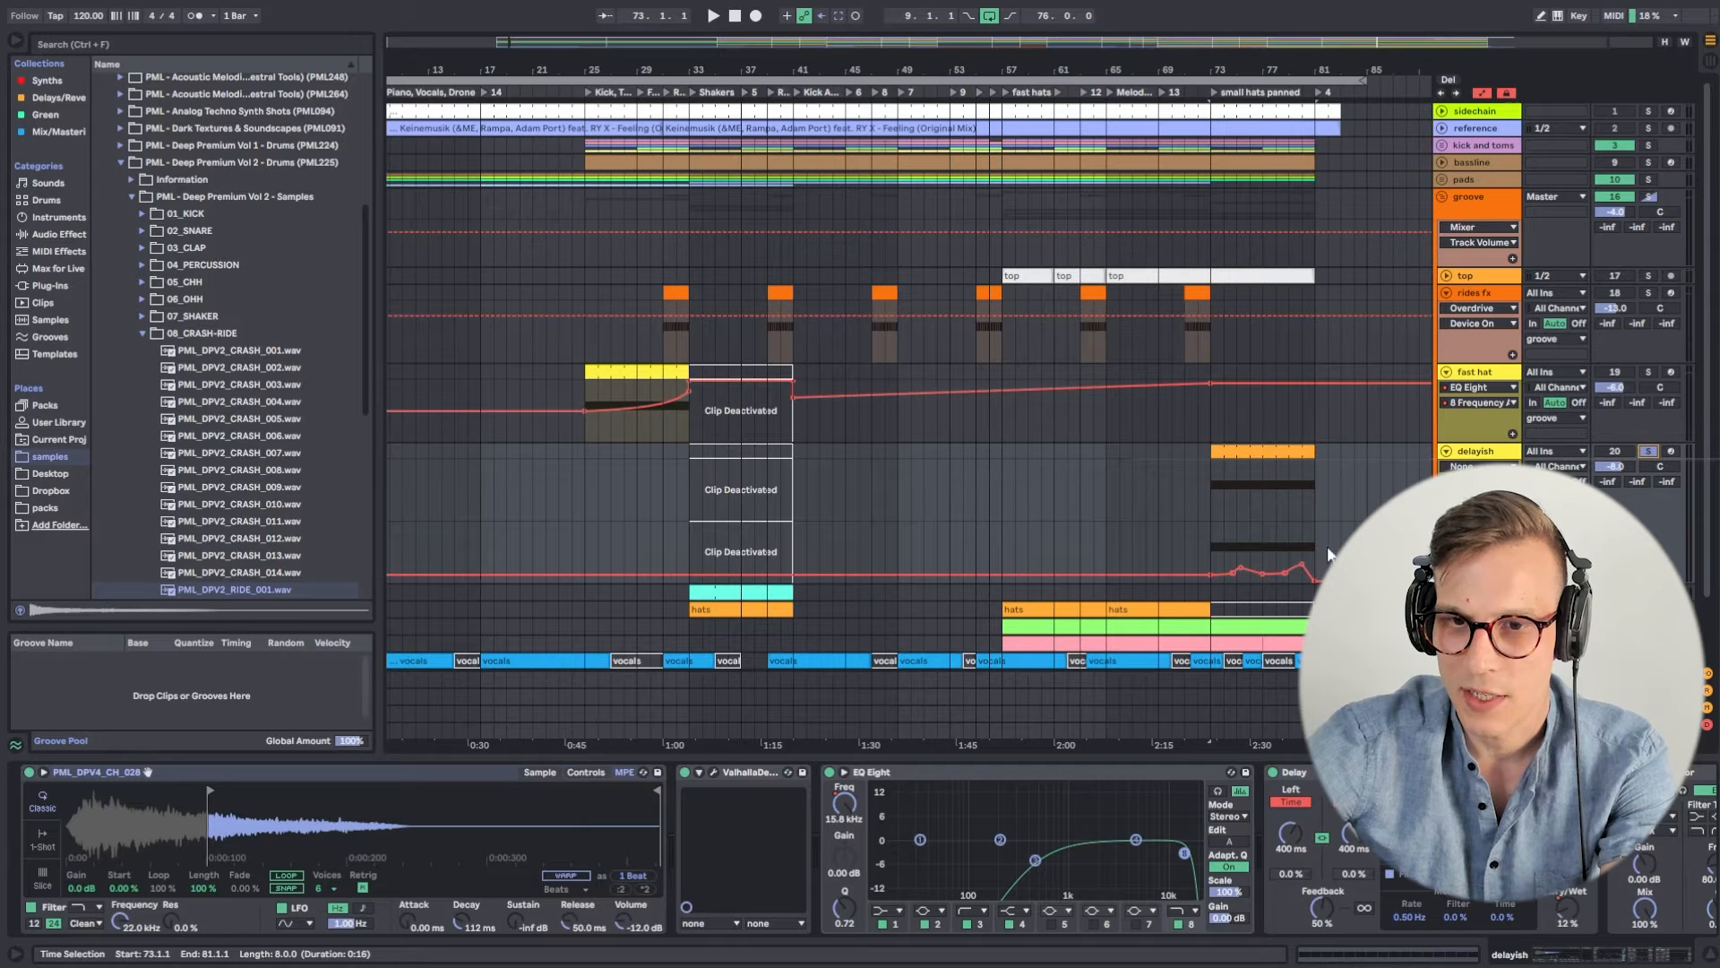
{"action": "key", "text": "space"}
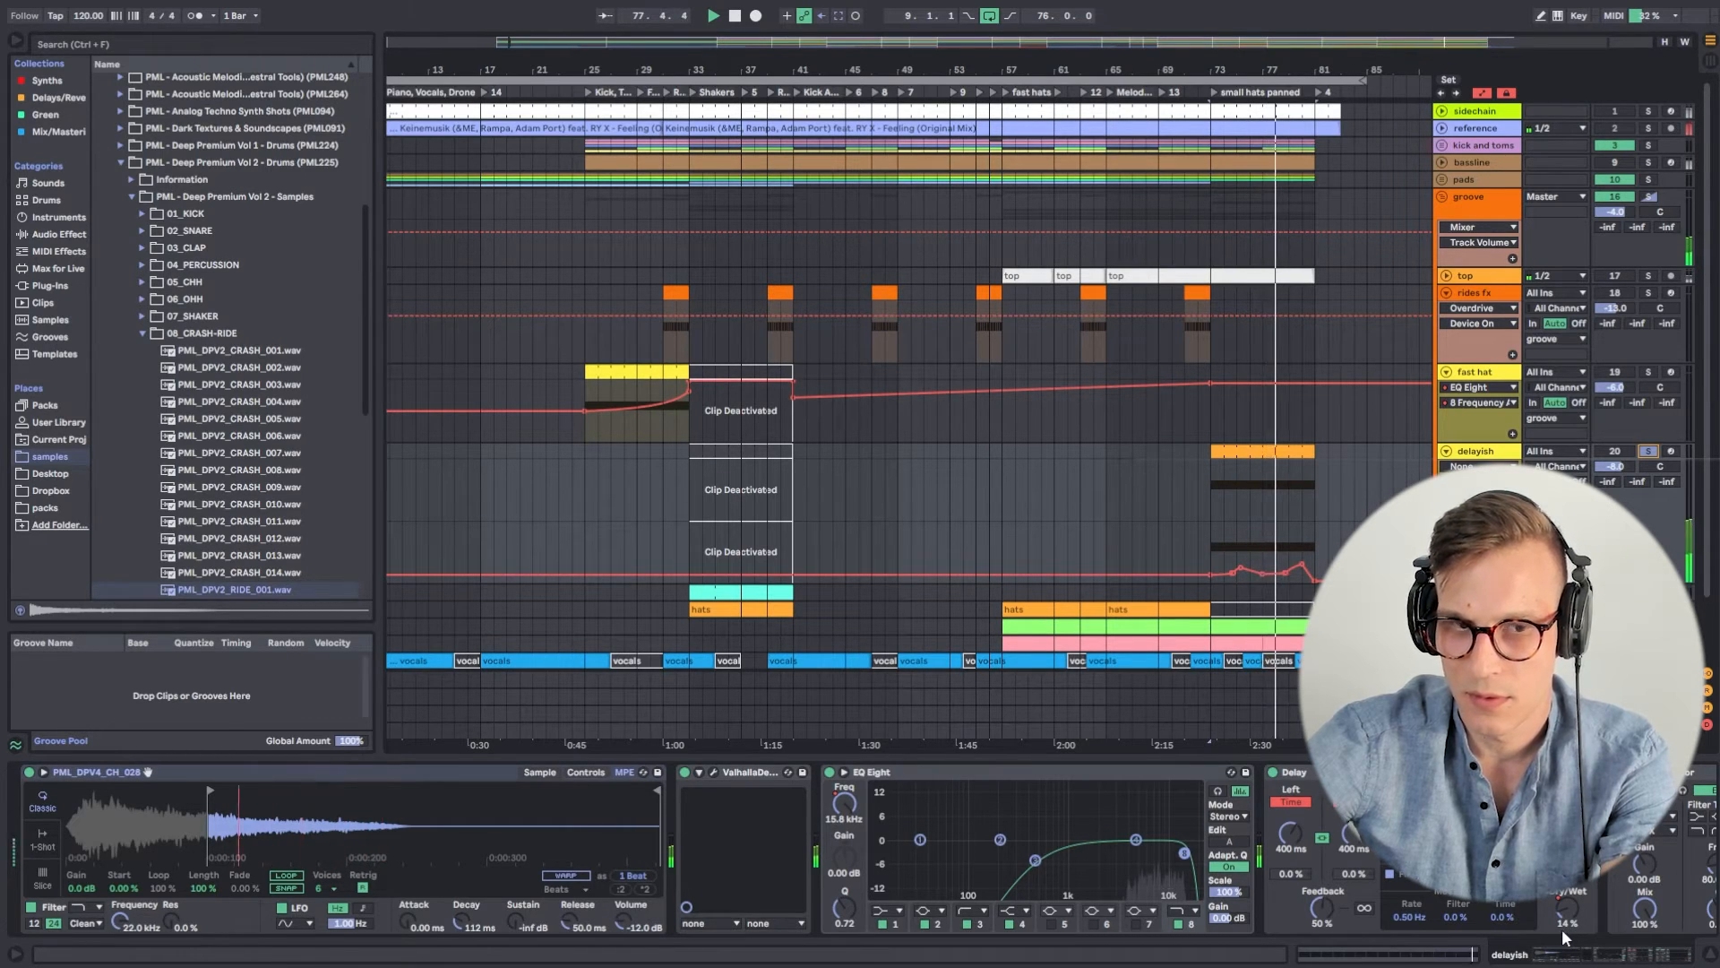
{"action": "scroll", "coordinate": [896, 421], "scroll_direction": "down", "scroll_amount": 1}
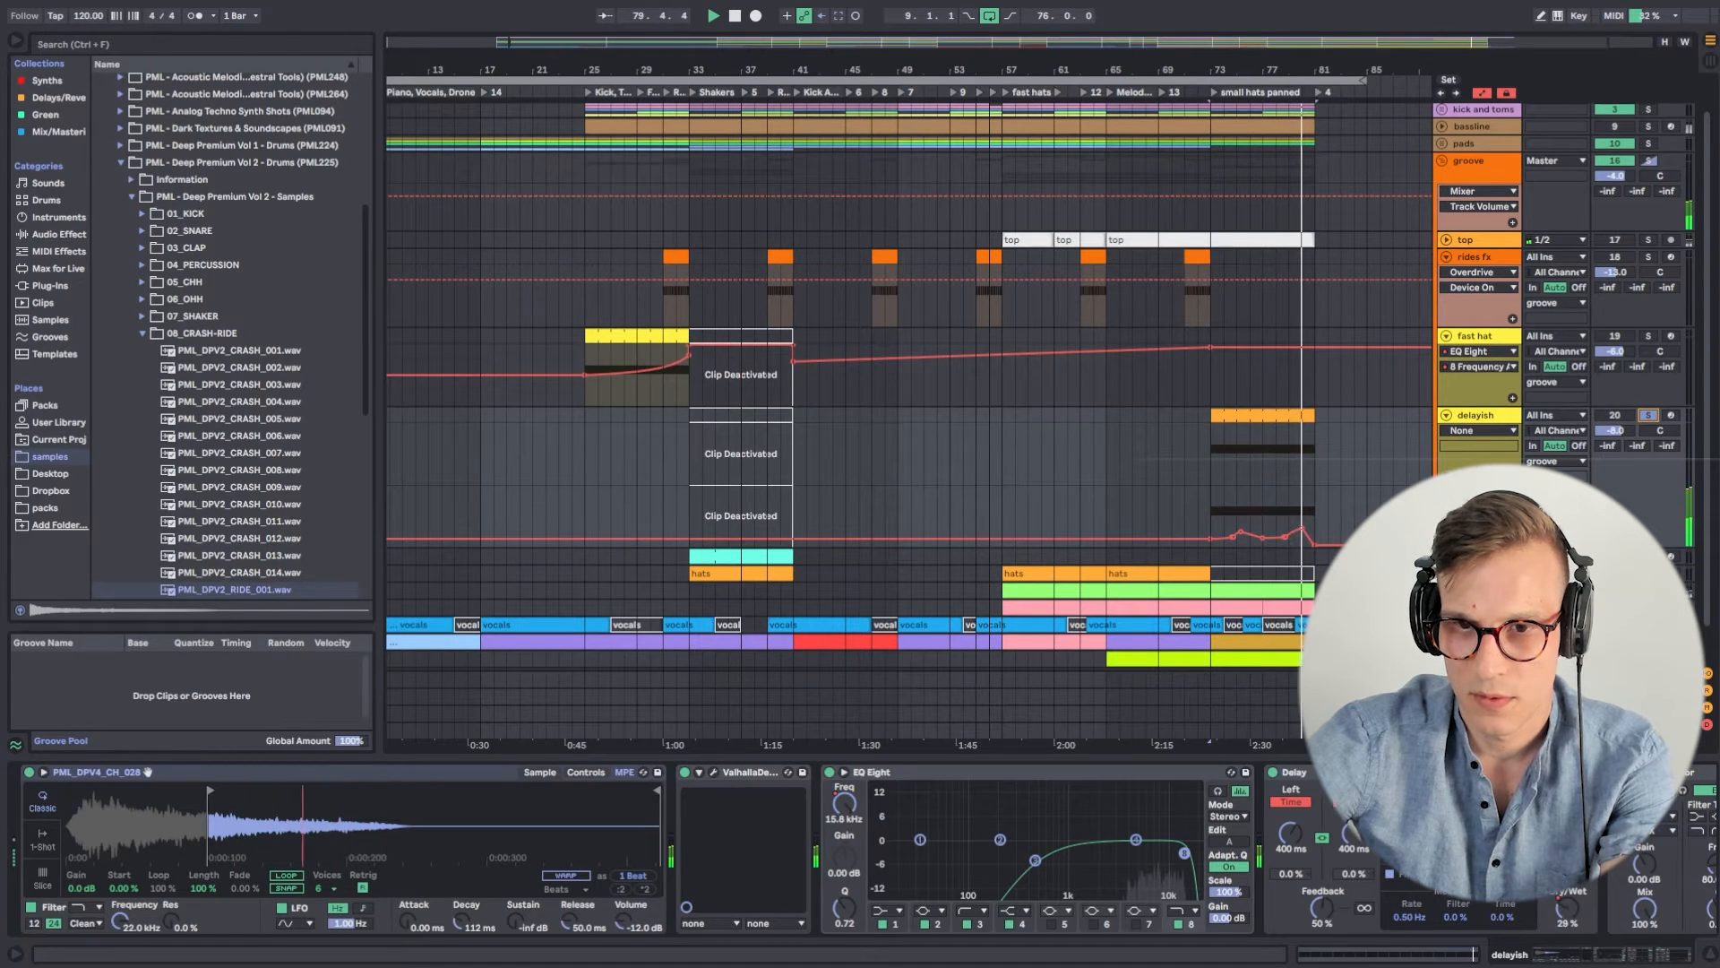
{"action": "scroll", "coordinate": [1436, 357], "scroll_direction": "down", "scroll_amount": 1}
{"action": "scroll", "coordinate": [1437, 357], "scroll_direction": "up", "scroll_amount": 2}
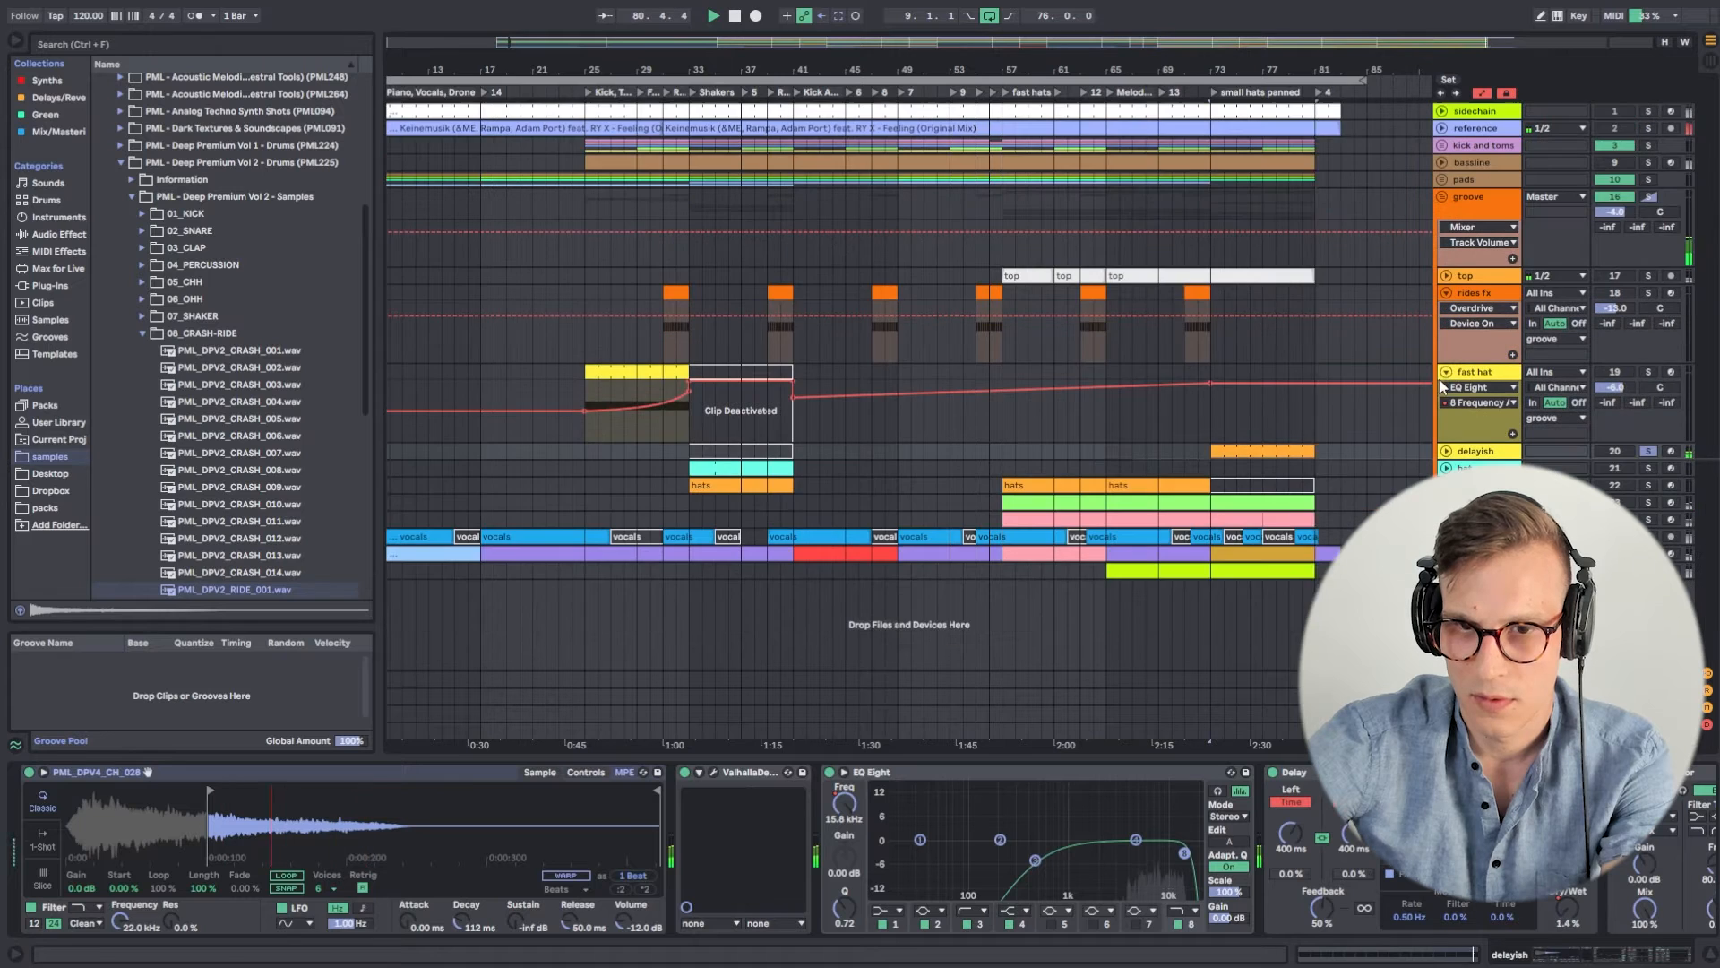
Solo rides fast and play it from bar 57, examining its Simpler envelope and Auto Pan.
{"action": "left_click", "coordinate": [1045, 507]}
{"action": "key", "text": "space"}
{"action": "left_click", "coordinate": [1045, 507]}
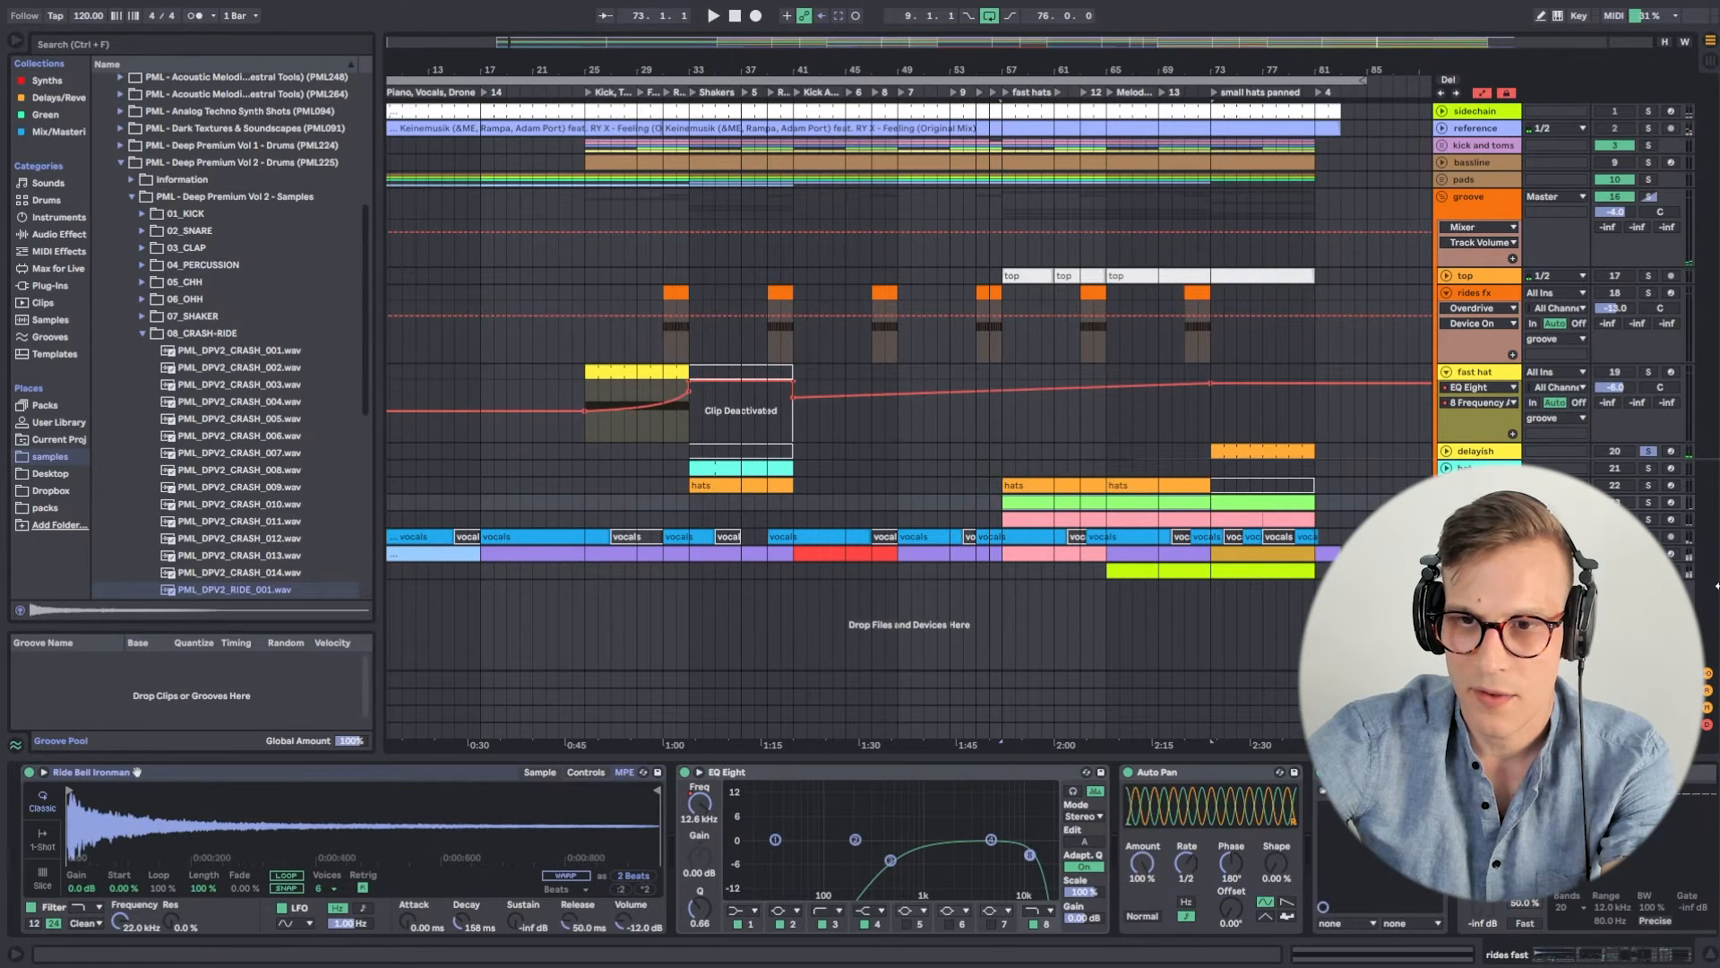
{"action": "key", "text": "space"}
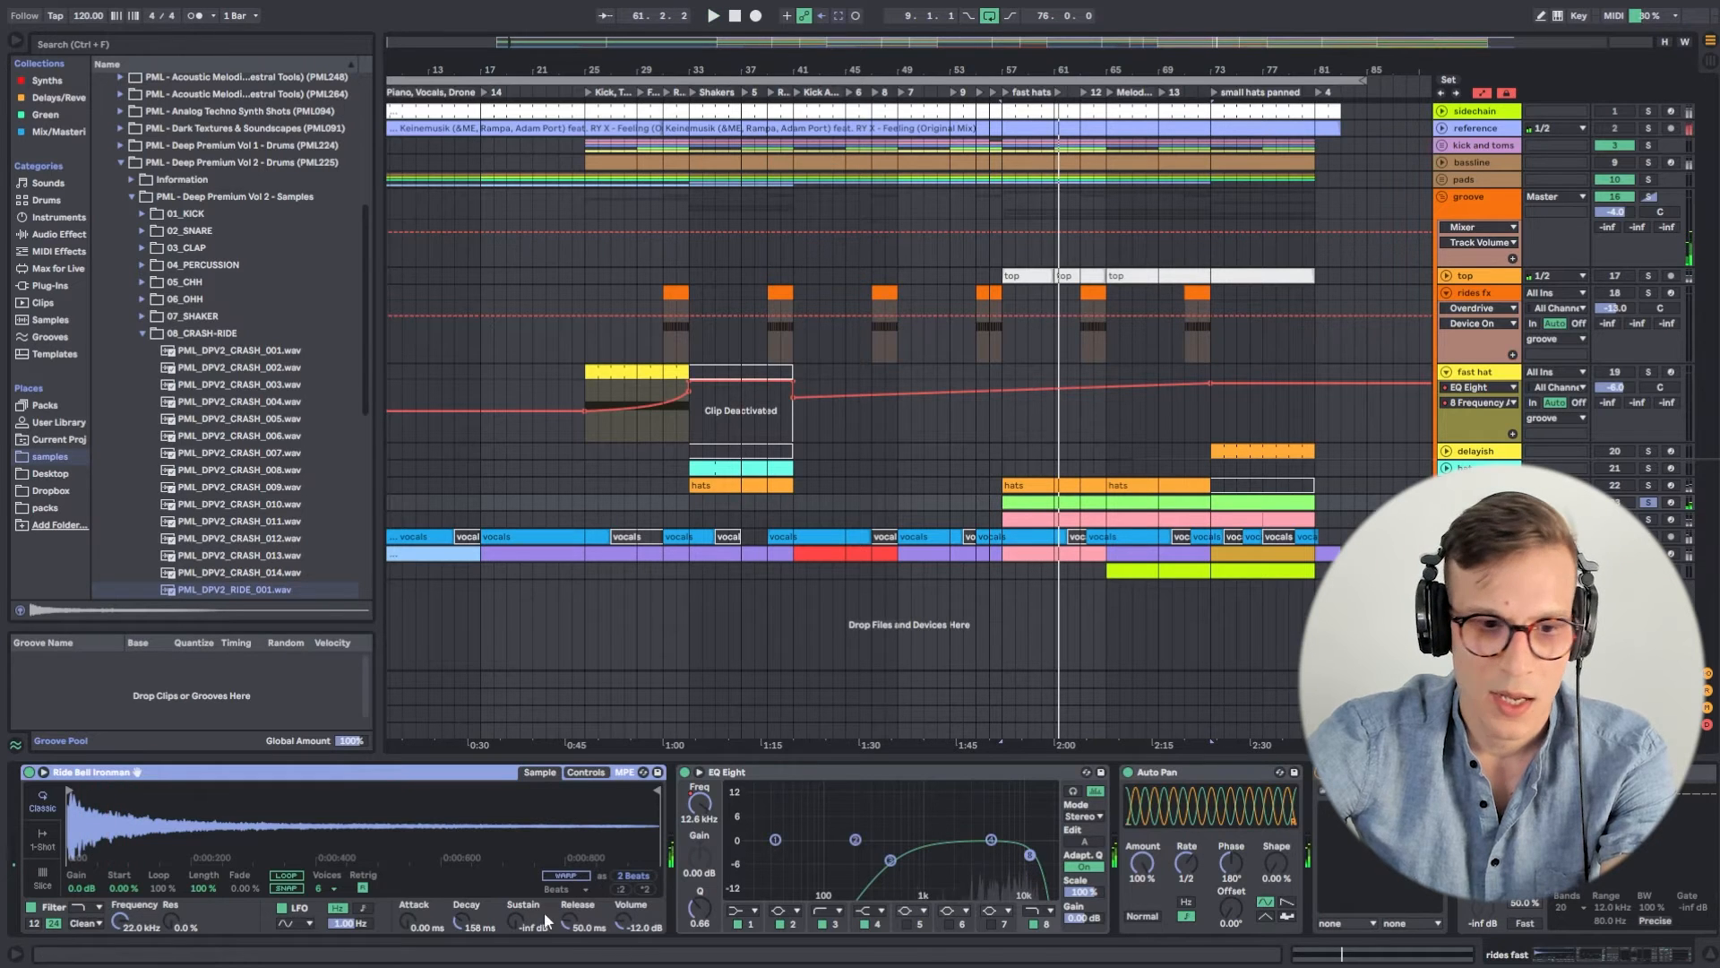
{"action": "key", "text": "space"}
{"action": "key", "text": "space"}
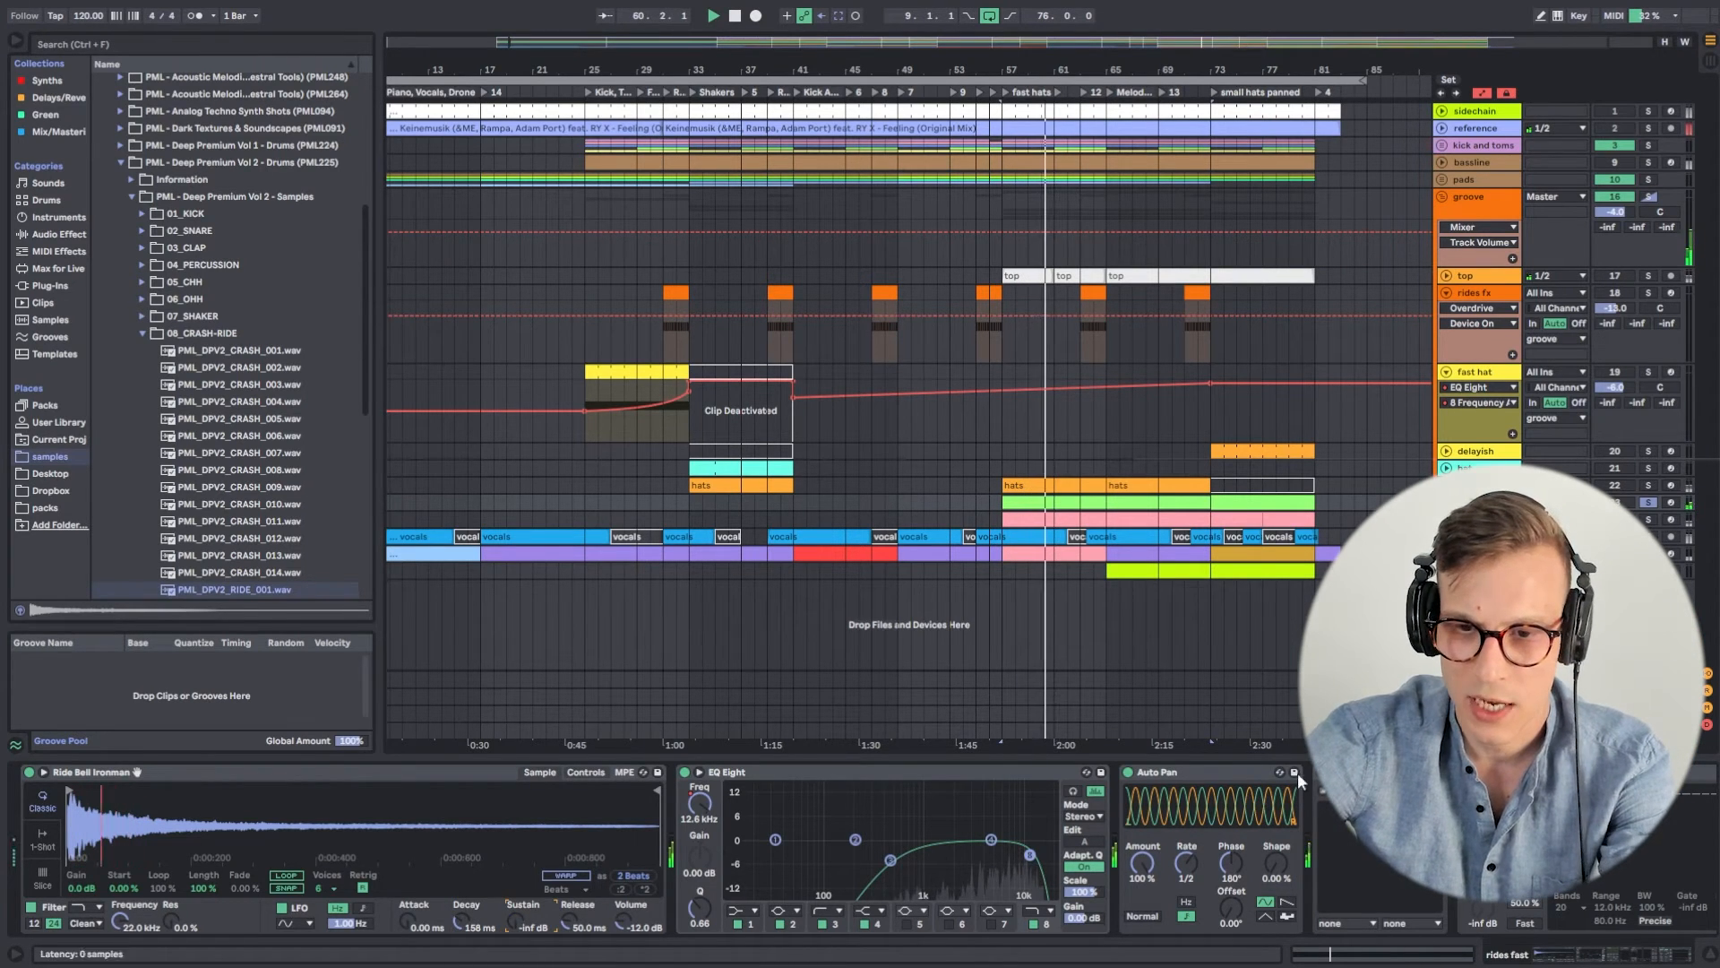
{"action": "scroll", "coordinate": [1379, 774], "scroll_direction": "right", "scroll_amount": 3}
{"action": "scroll", "coordinate": [1380, 774], "scroll_direction": "left", "scroll_amount": 3}
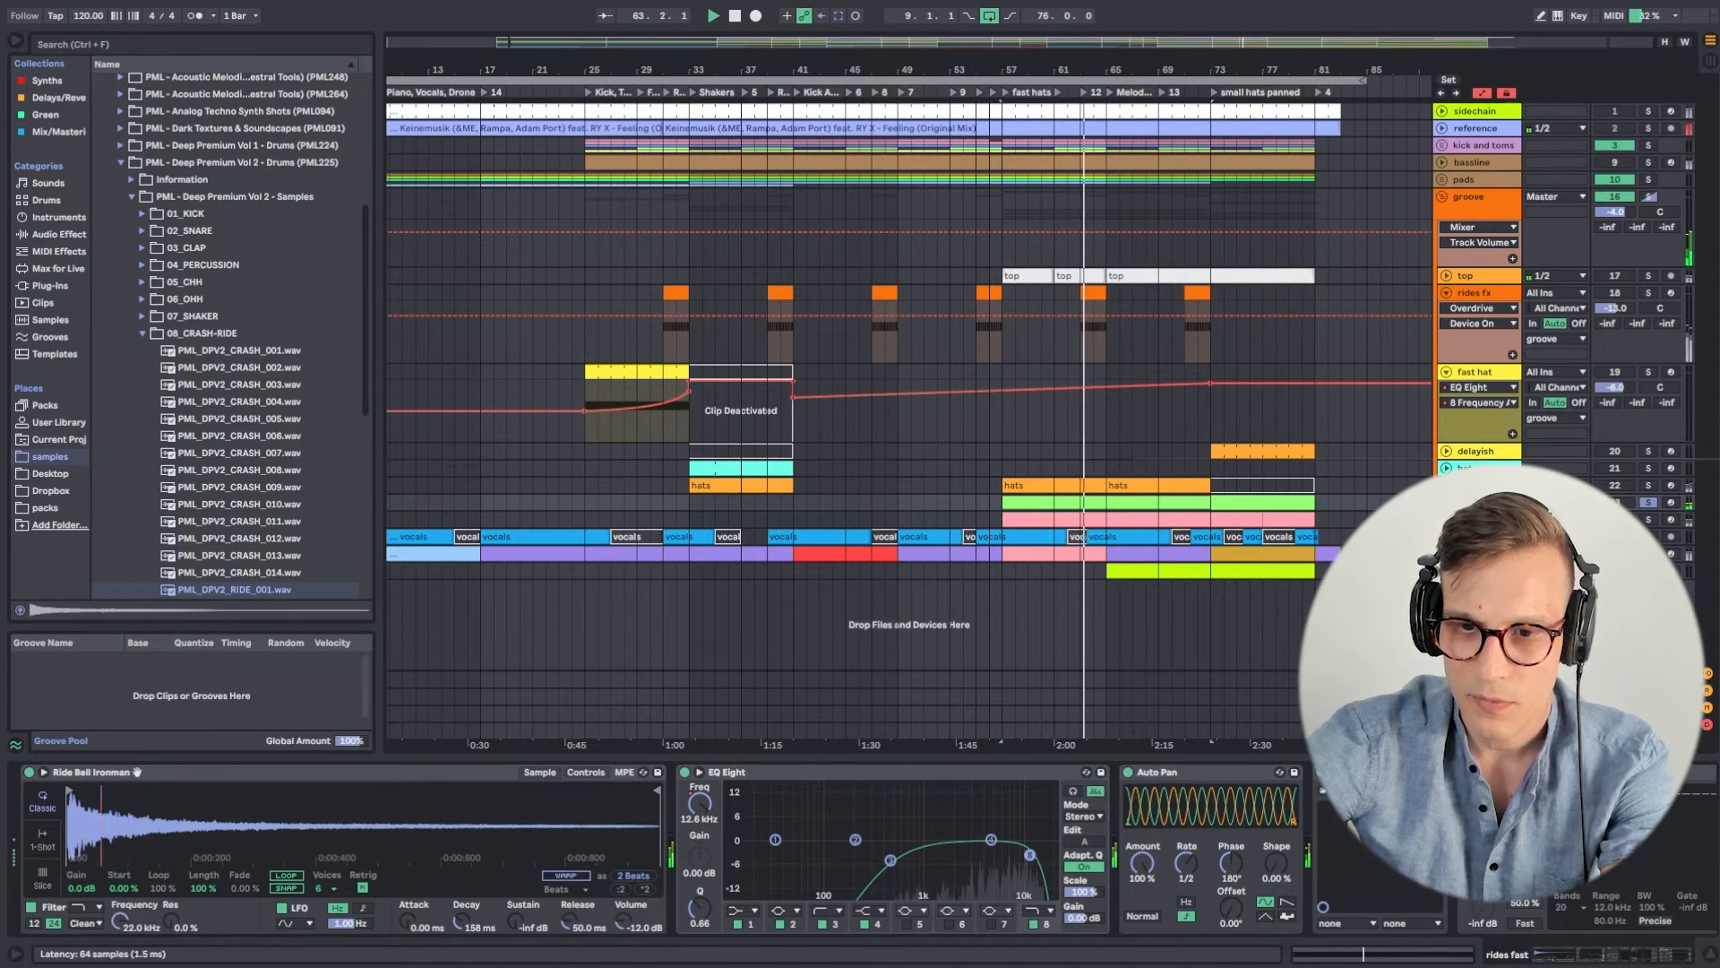
Open RC-20 Retro Color on rides fast, examine the Noise module's Follow and Tone controls, and close the plug-in.
{"action": "left_click", "coordinate": [1351, 772]}
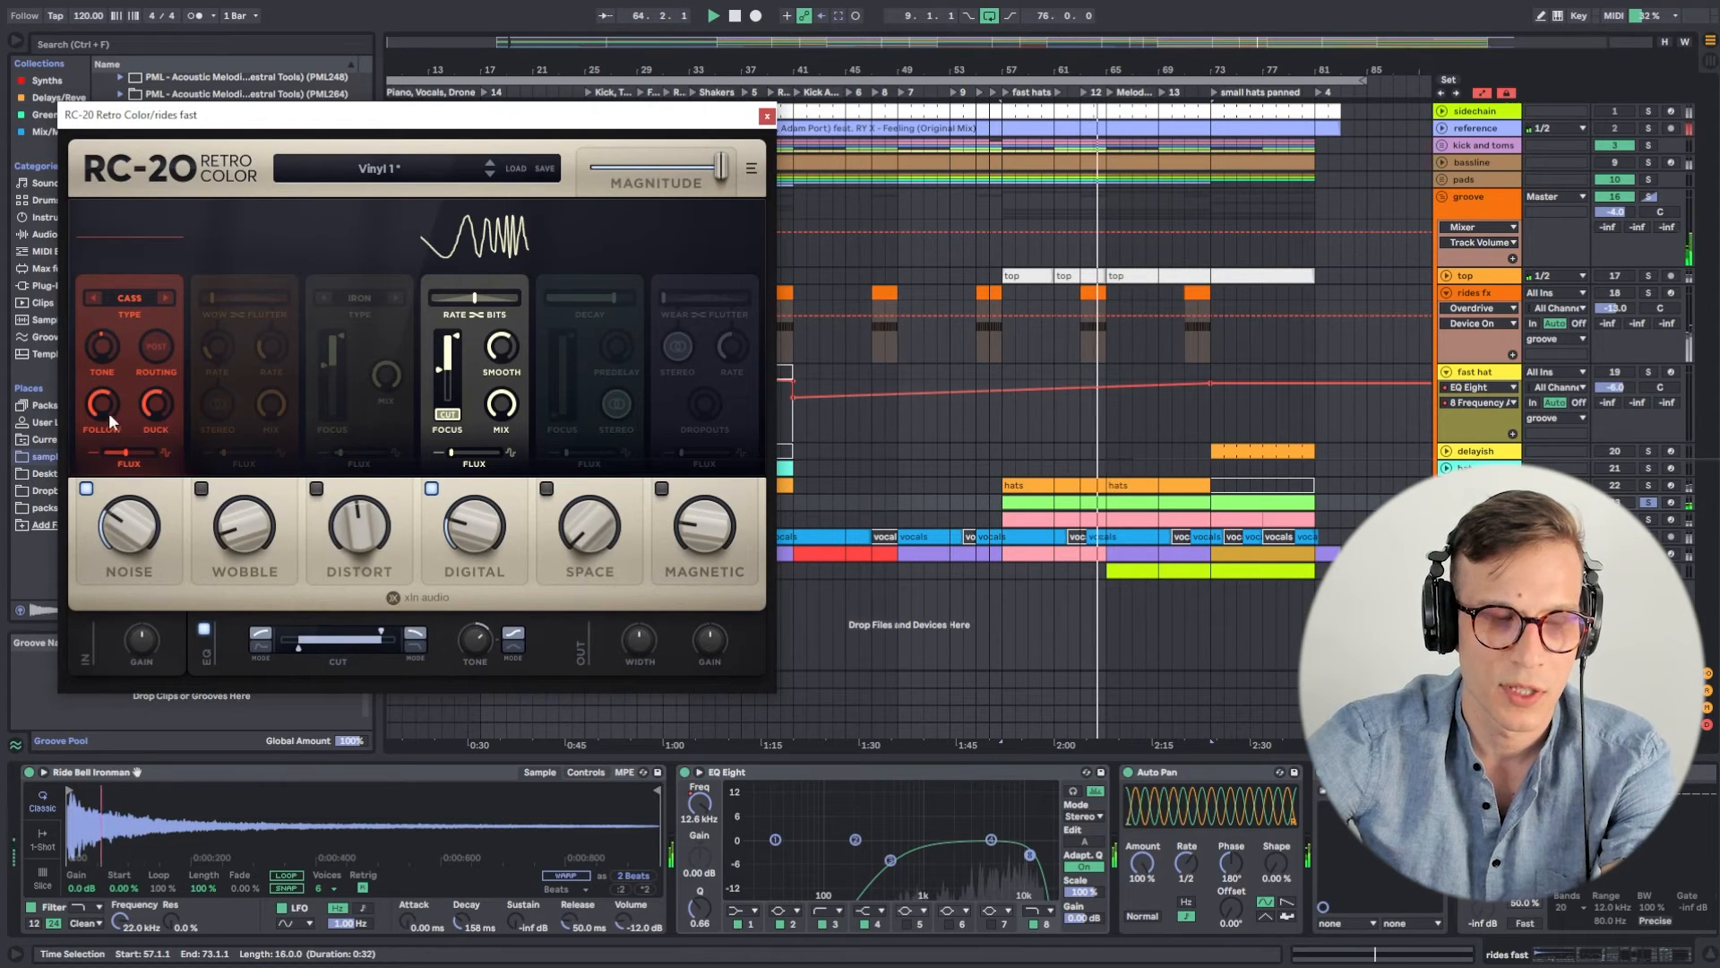
{"action": "left_click_drag", "start_coordinate": [110, 403], "coordinate": [115, 335]}
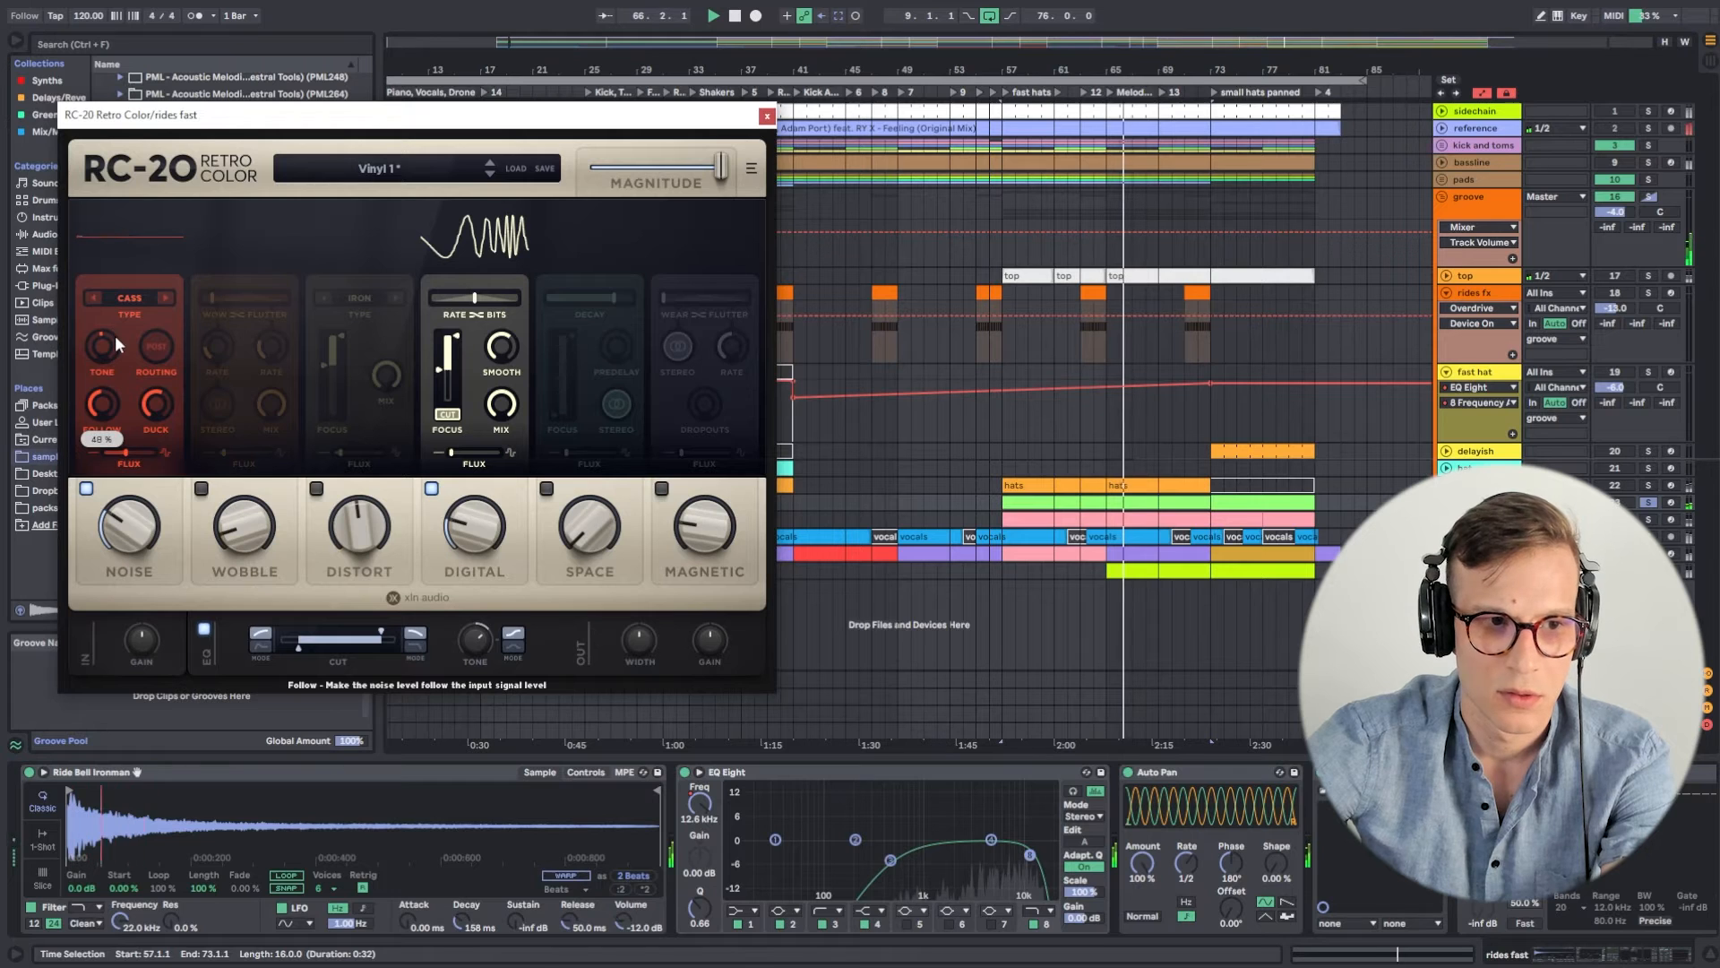
{"action": "key", "text": "space"}
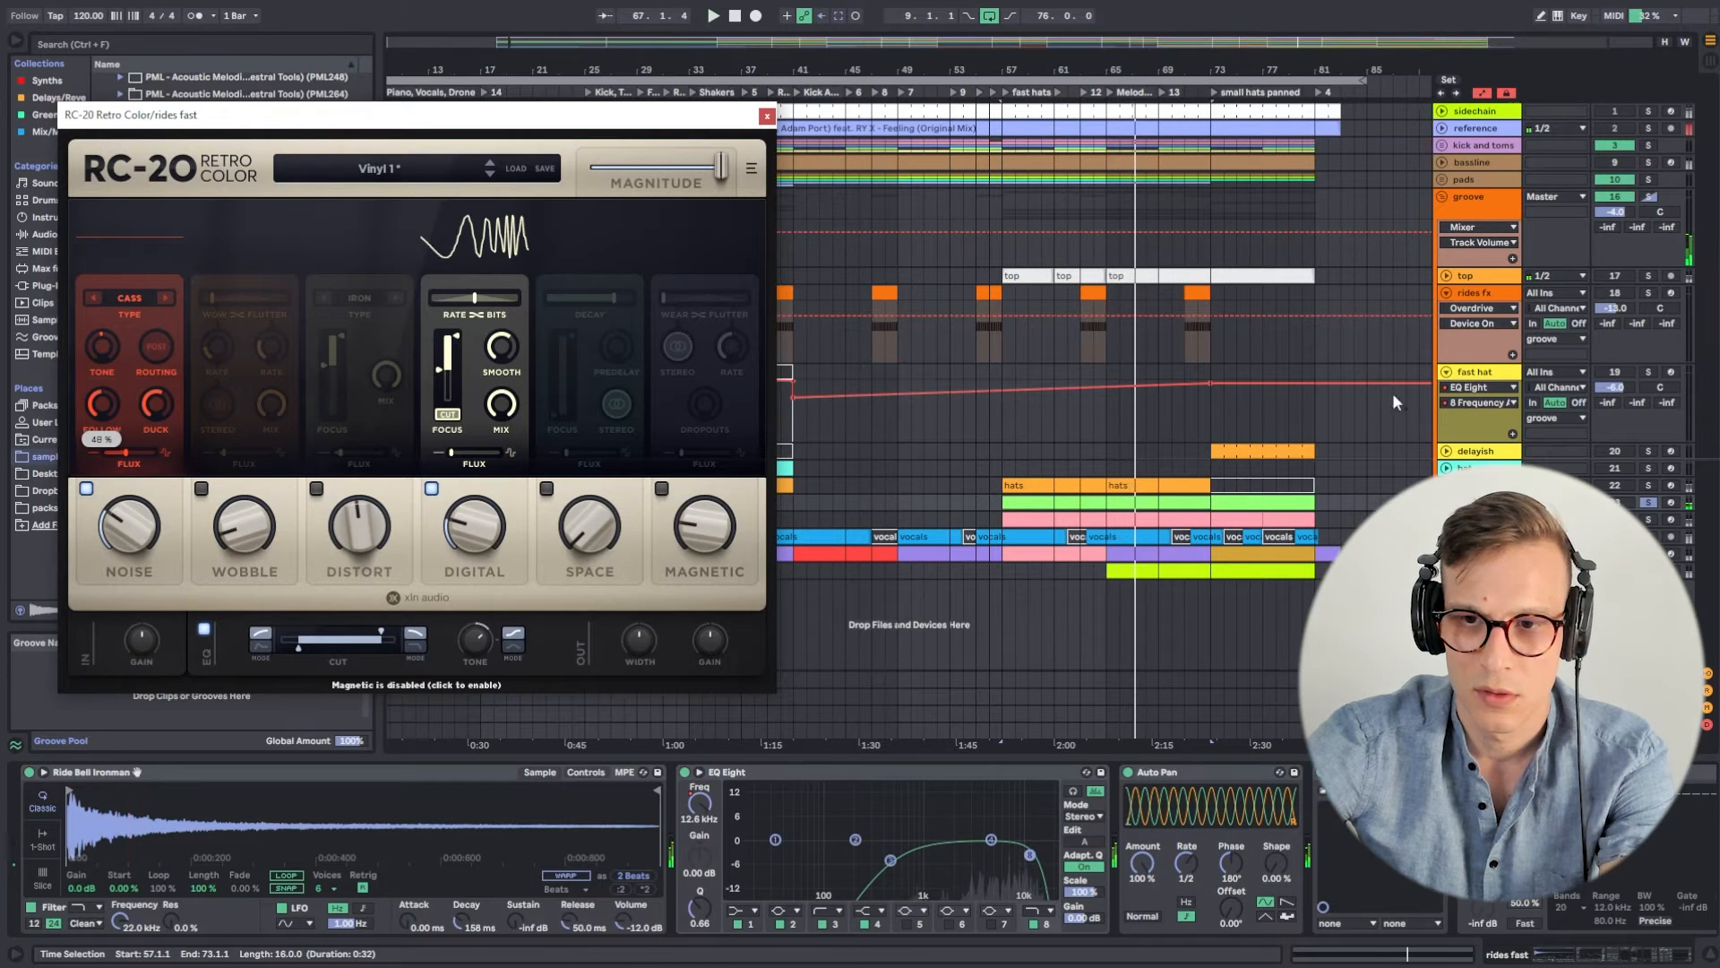
{"action": "left_click", "coordinate": [1371, 772]}
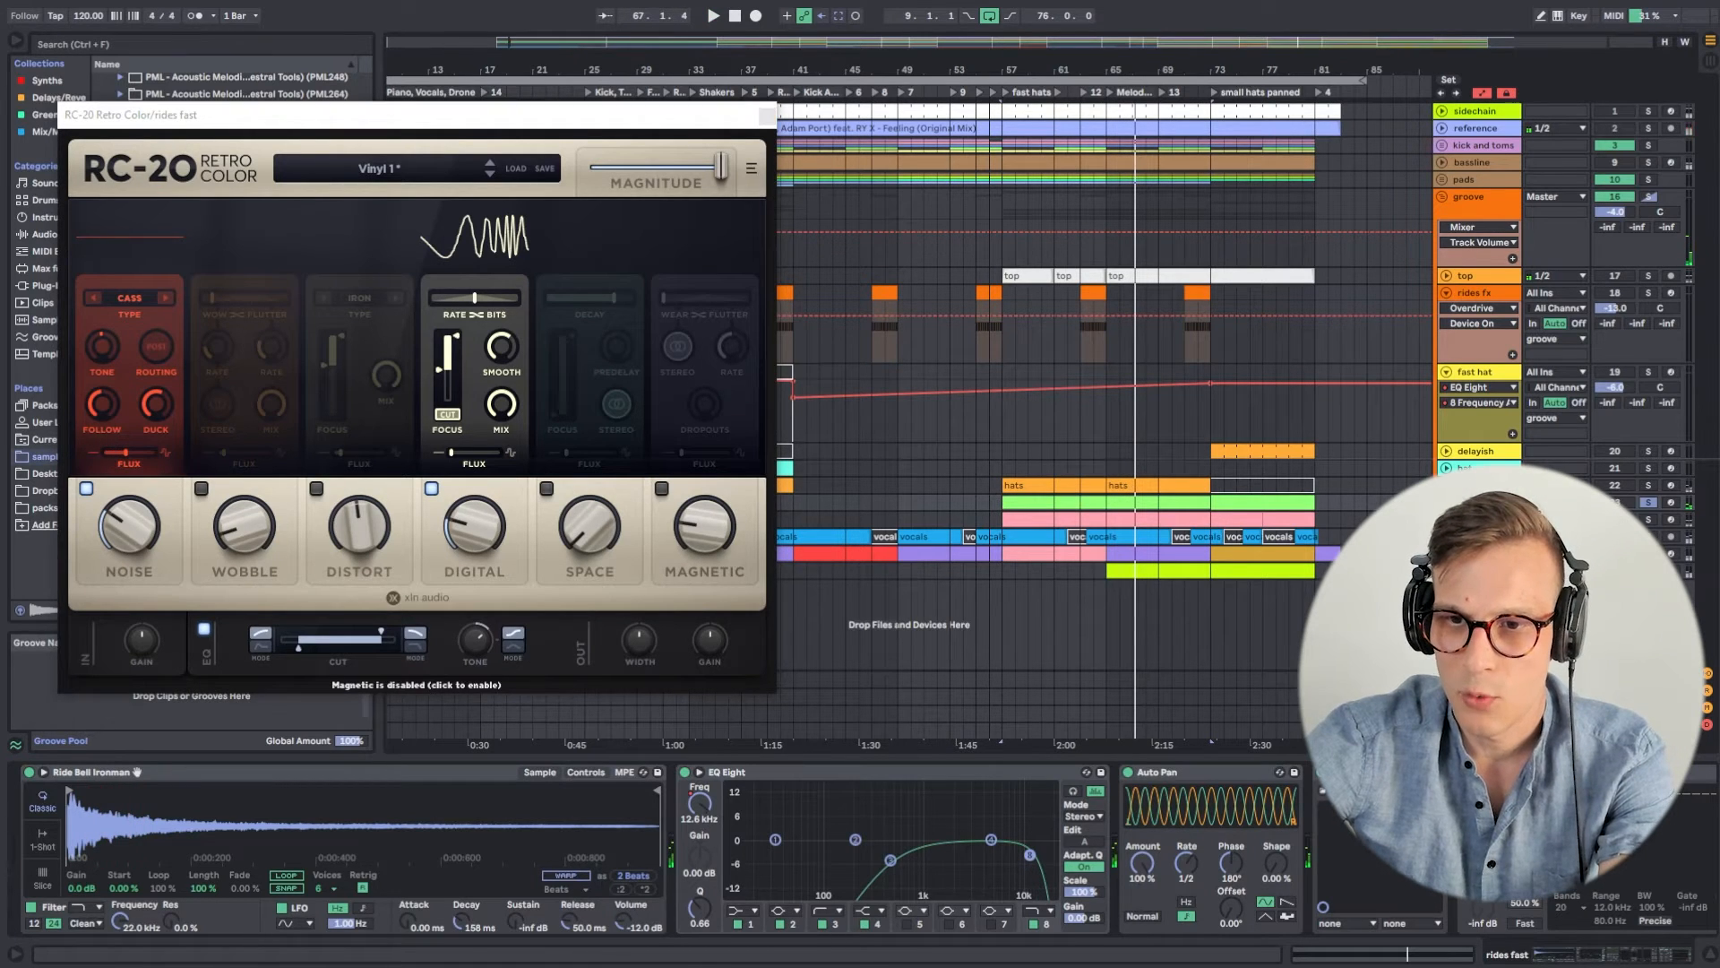
{"action": "left_click", "coordinate": [766, 117]}
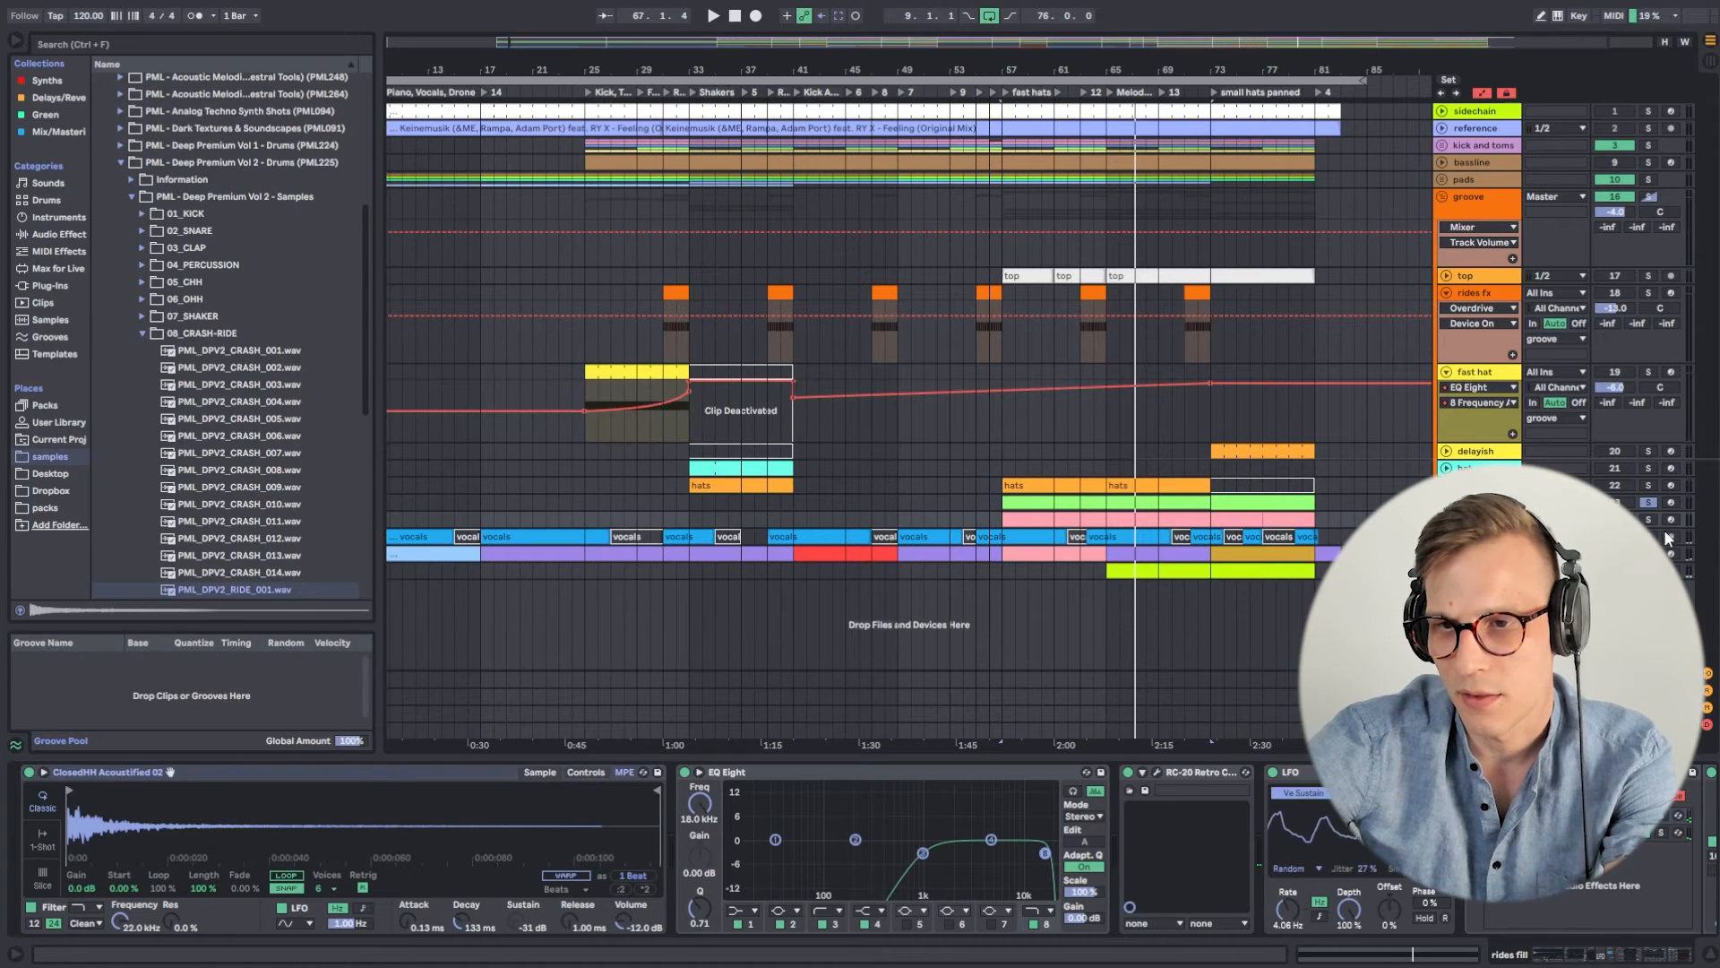
Play the soloed rides fill from bar 57 and examine the C3 notes and velocities in its clip.
{"action": "double_click", "coordinate": [1034, 515]}
{"action": "key", "text": "space"}
{"action": "left_click_drag", "start_coordinate": [755, 907], "coordinate": [755, 820]}
{"action": "key", "text": "space"}
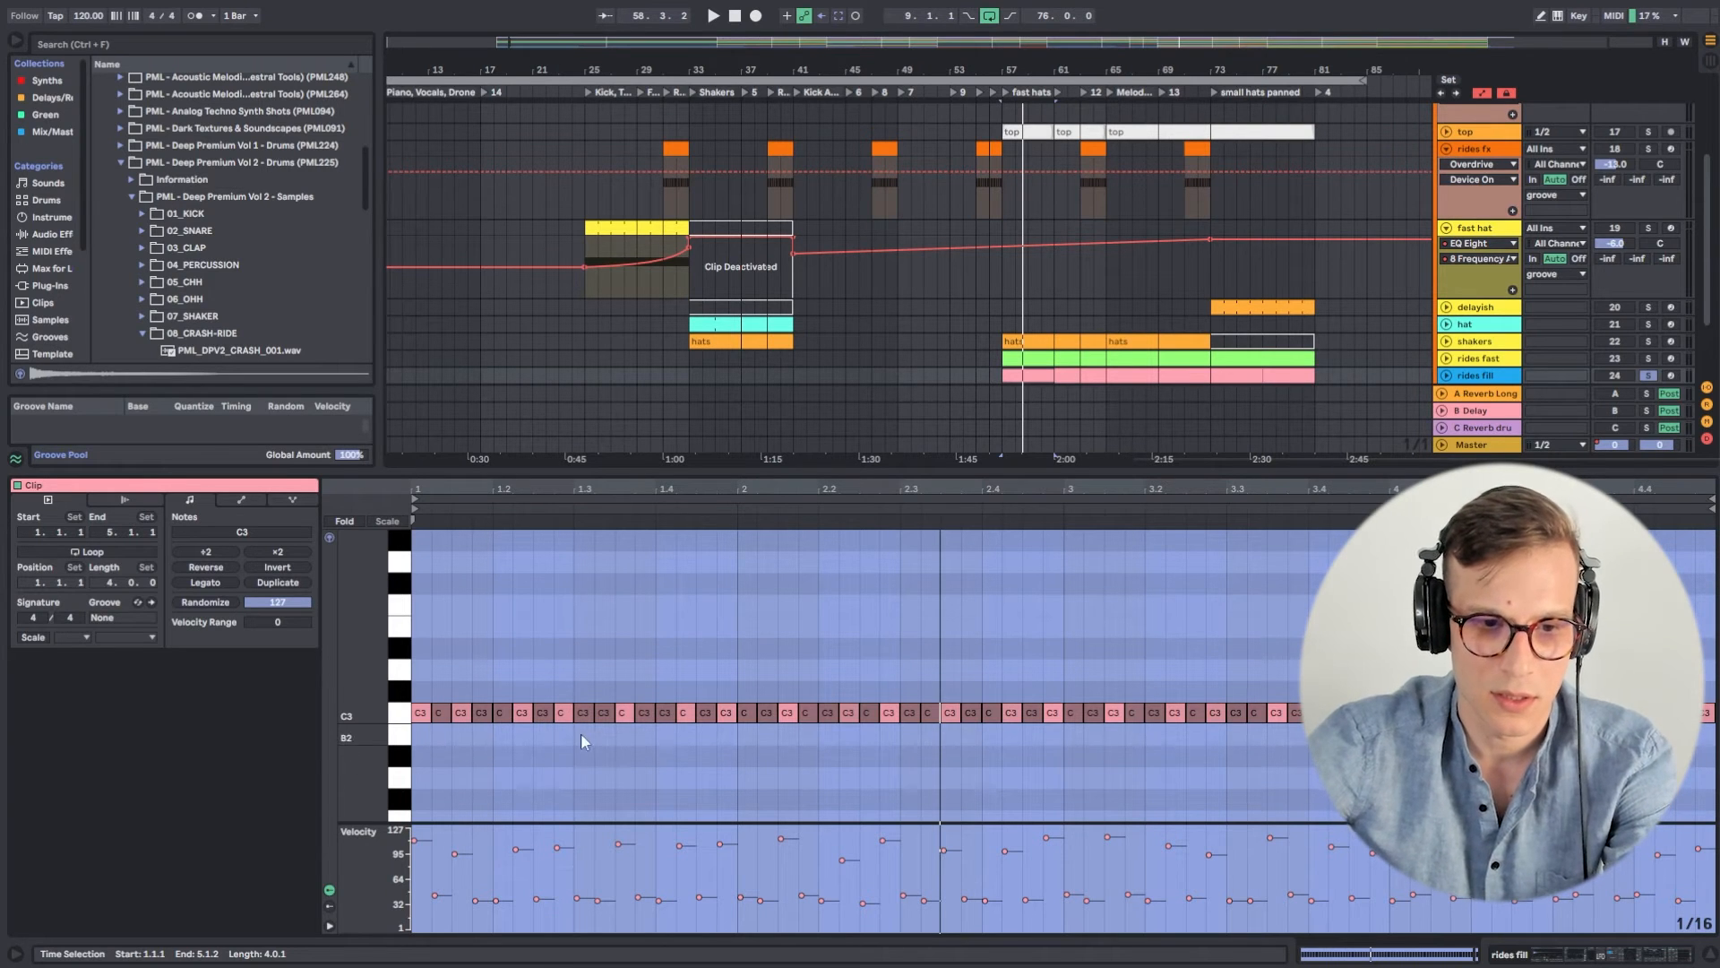
{"action": "key", "text": "space"}
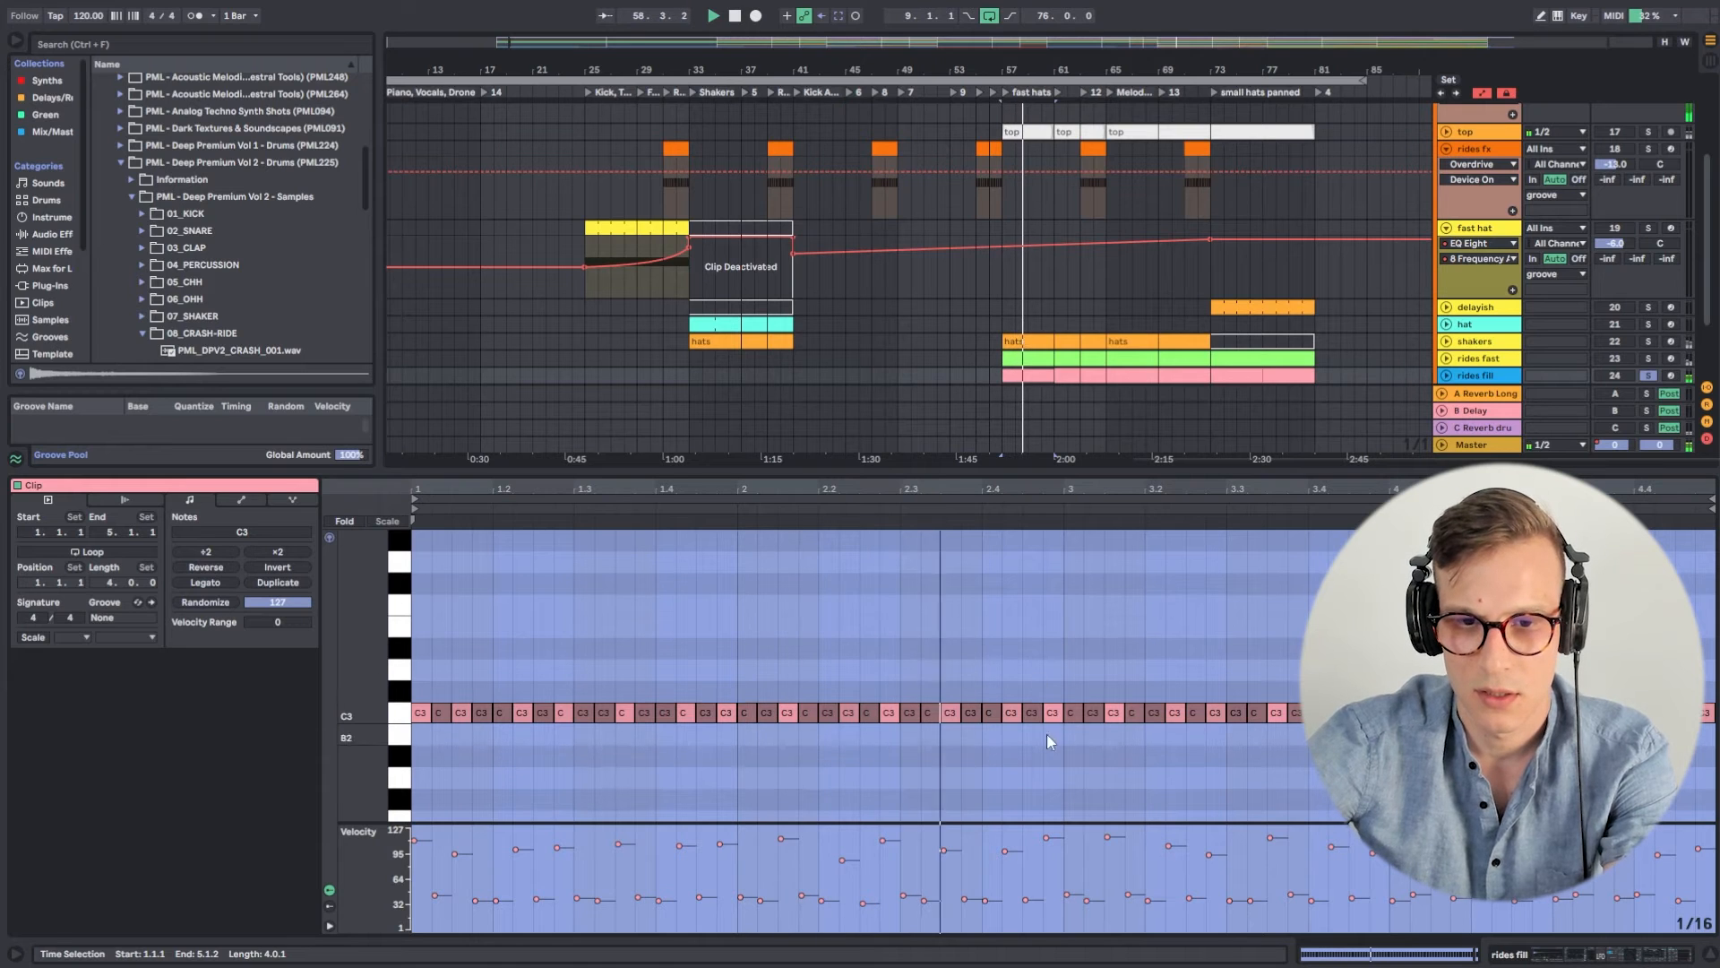
{"action": "left_click", "coordinate": [1572, 954]}
{"action": "key", "text": "space"}
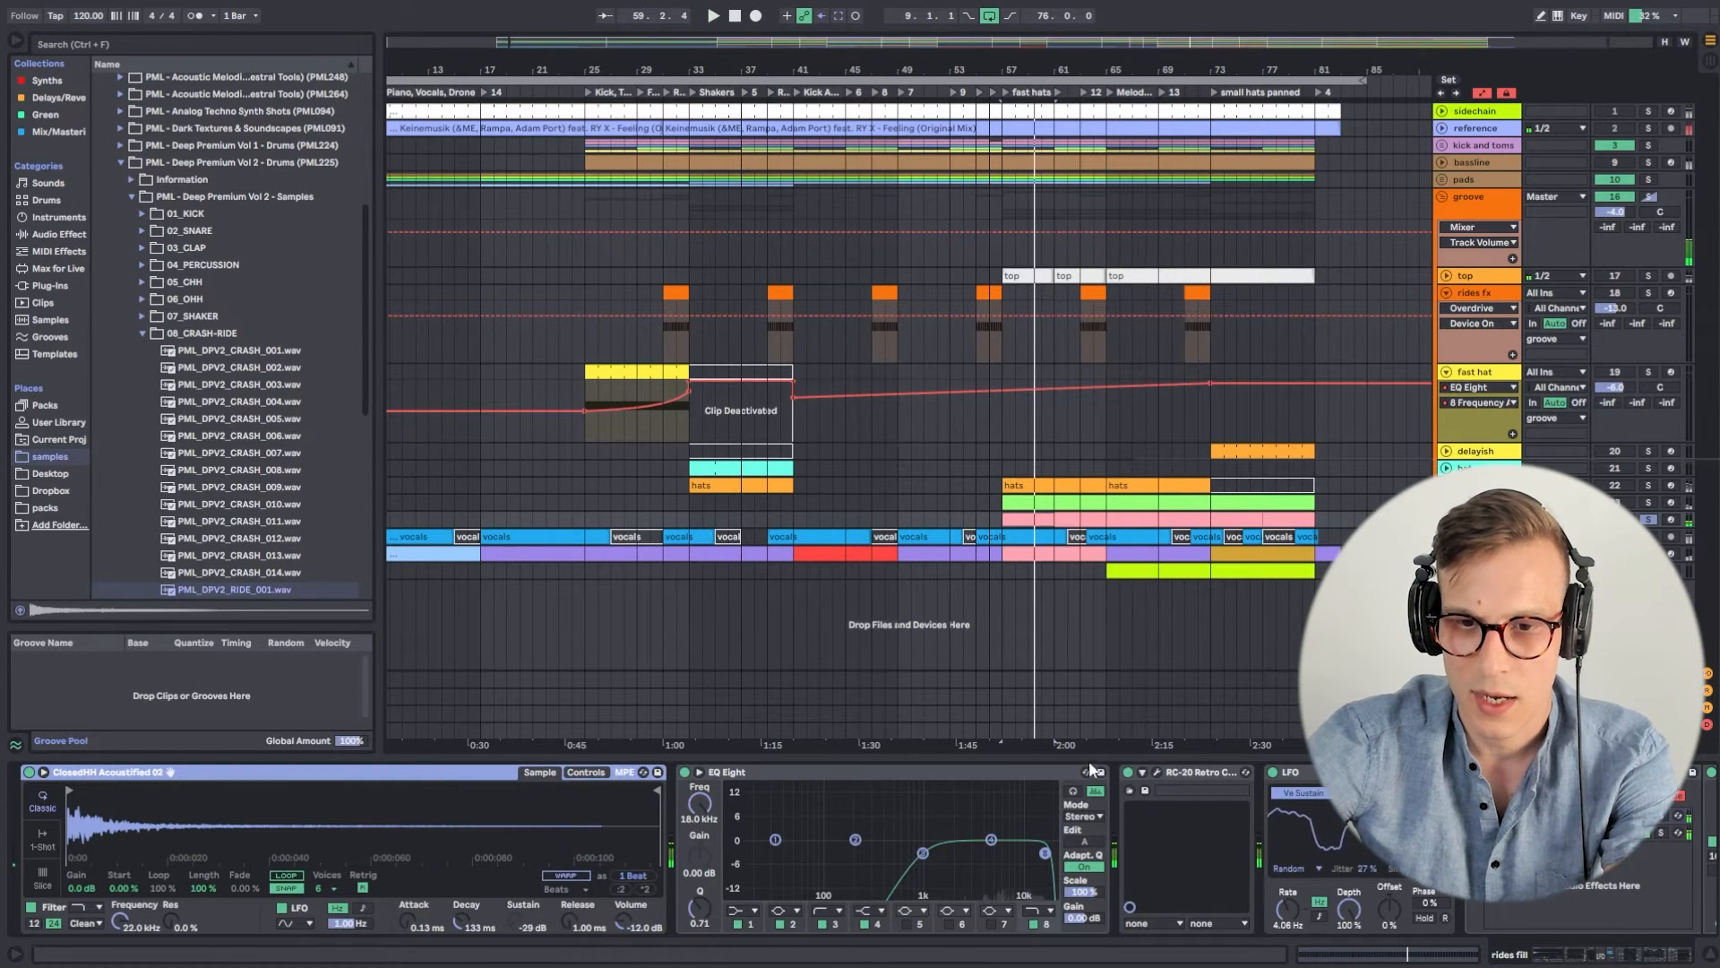
Play rides fill from bar 57 while checking RC-20, and examine the LFO modulating the Simpler's sustain.
{"action": "left_click", "coordinate": [1129, 772]}
{"action": "key", "text": "space"}
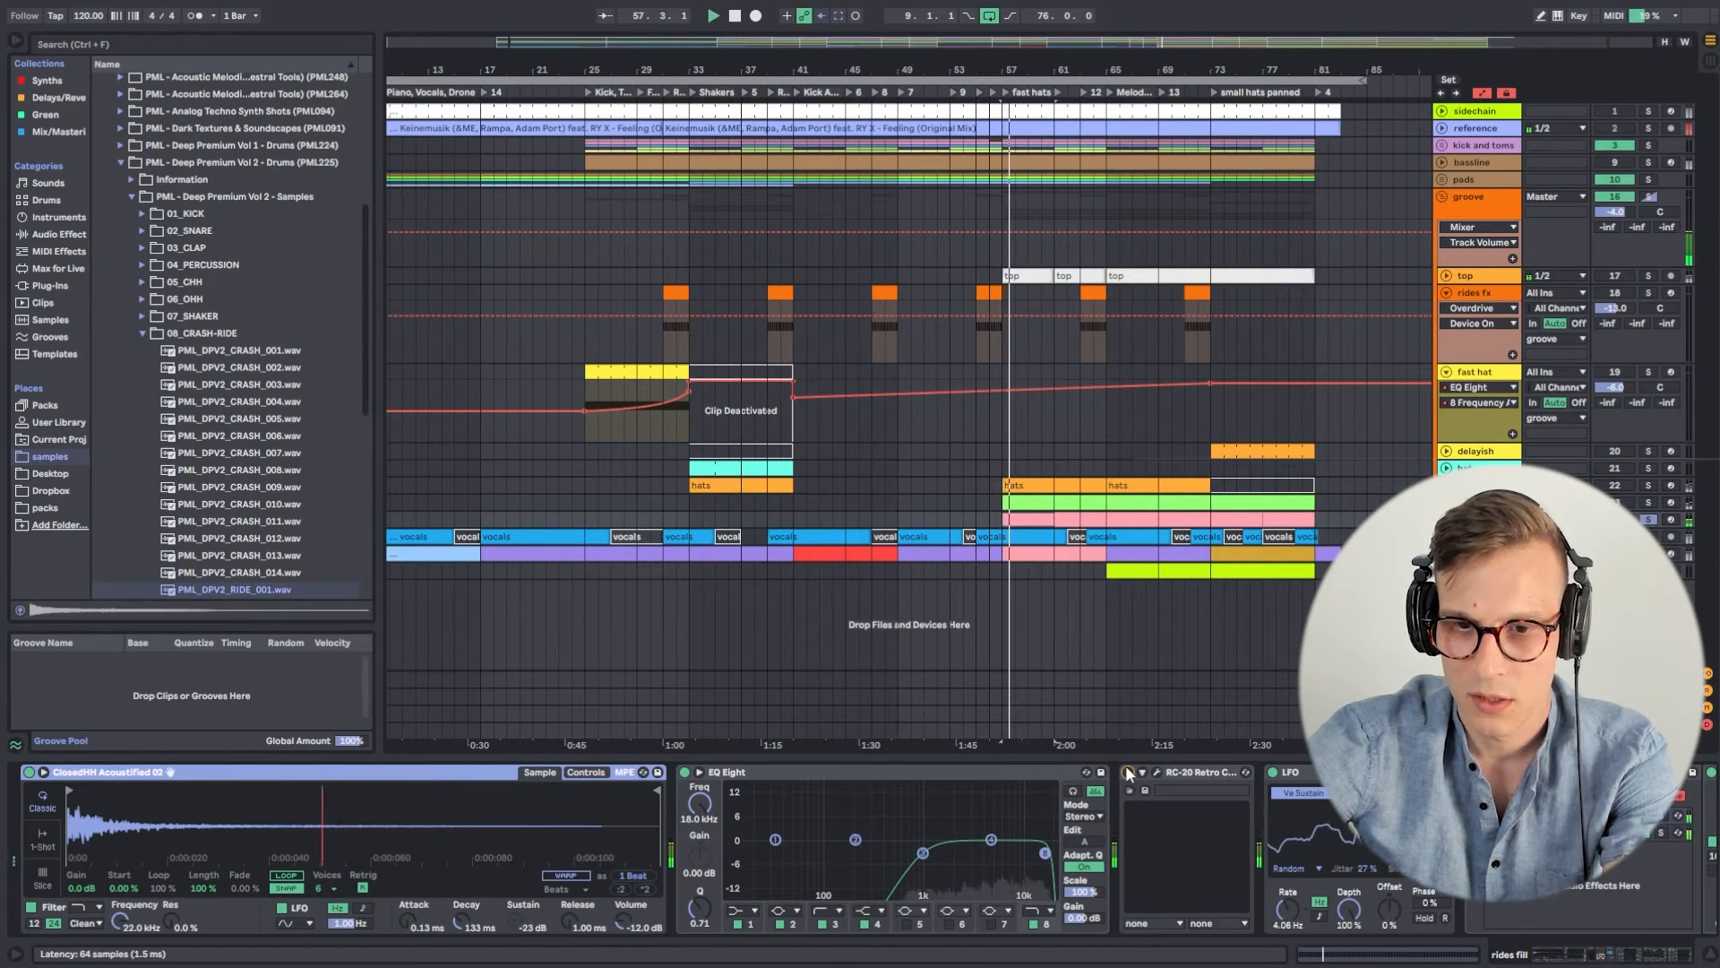
{"action": "scroll", "coordinate": [465, 784], "scroll_direction": "right", "scroll_amount": 5}
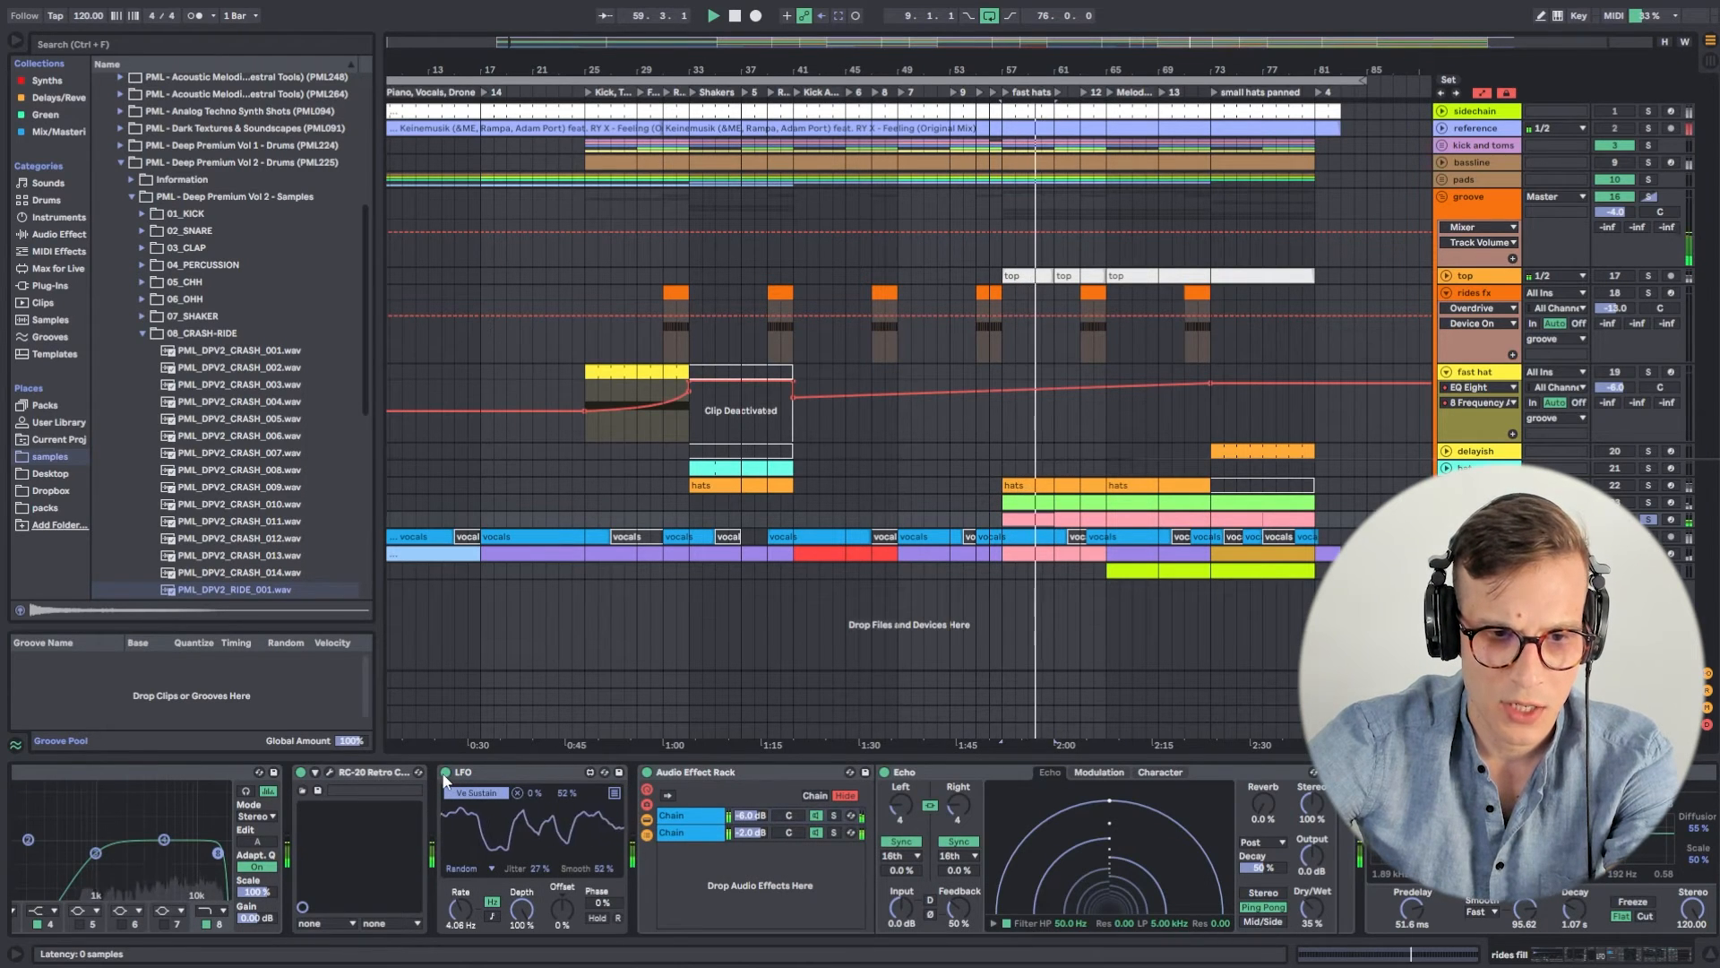
{"action": "scroll", "coordinate": [627, 923], "scroll_direction": "left", "scroll_amount": 5}
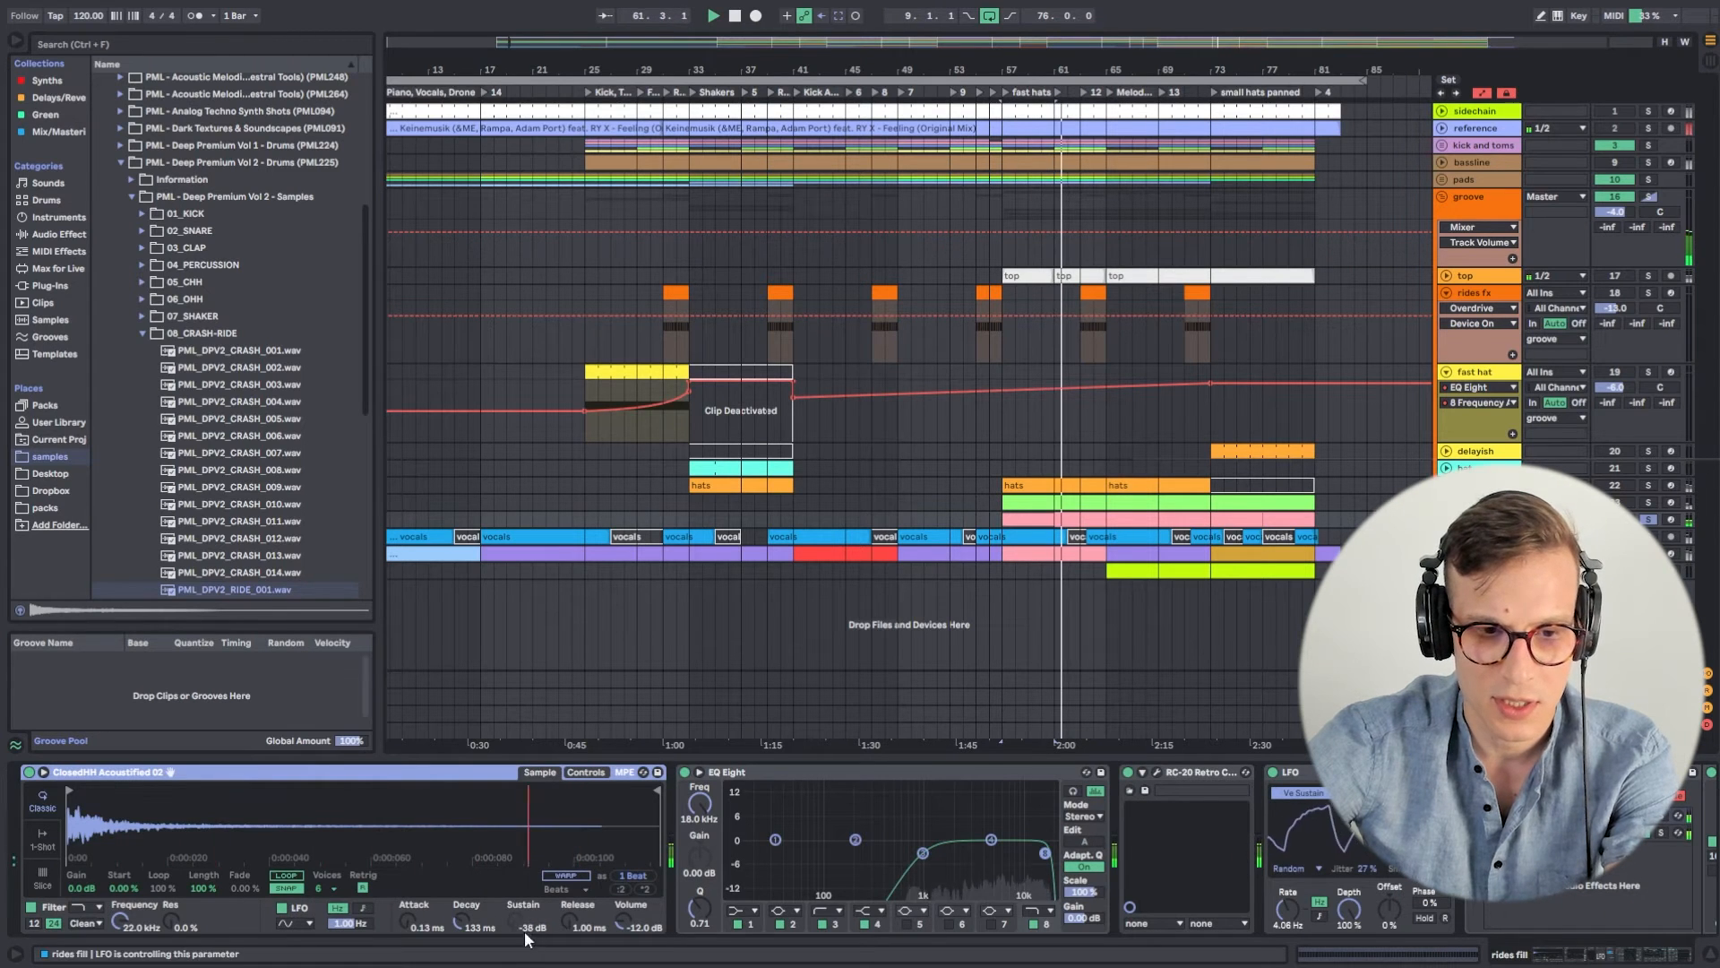
Examine Echo and Large Space Chorus on rides fill, and compare playback with the Audio Effect Rack bypassed and switched back on.
{"action": "left_click", "coordinate": [1648, 955]}
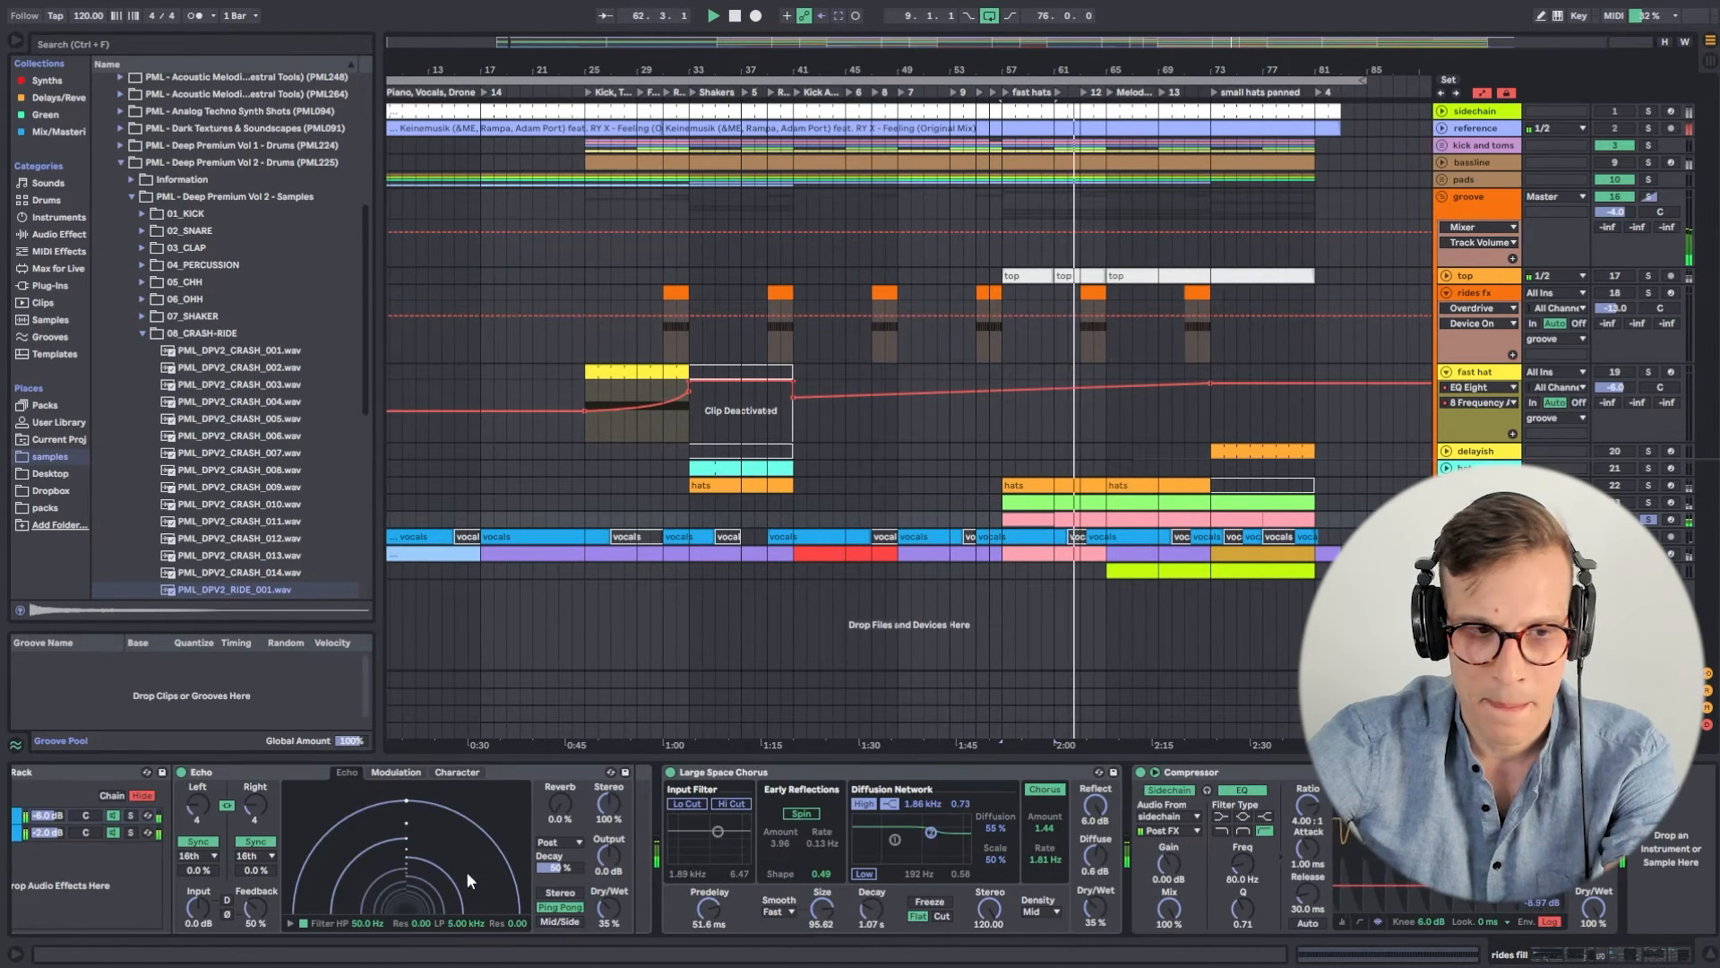
{"action": "left_click", "coordinate": [1568, 946]}
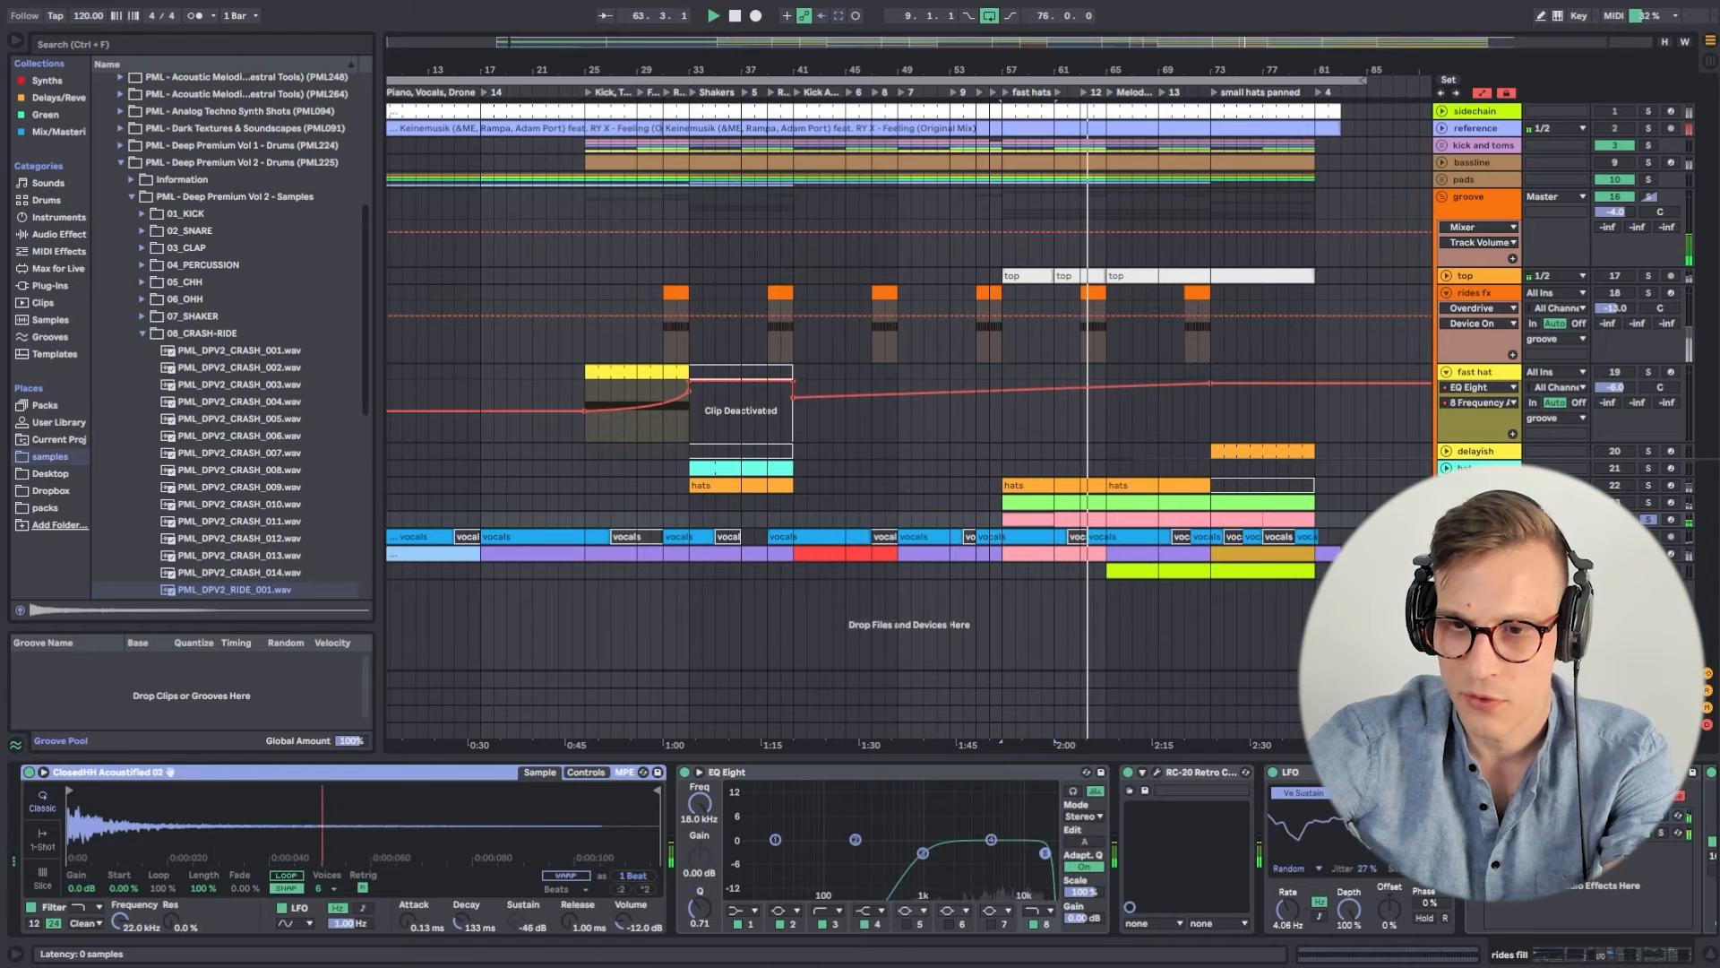
{"action": "left_click", "coordinate": [1611, 954]}
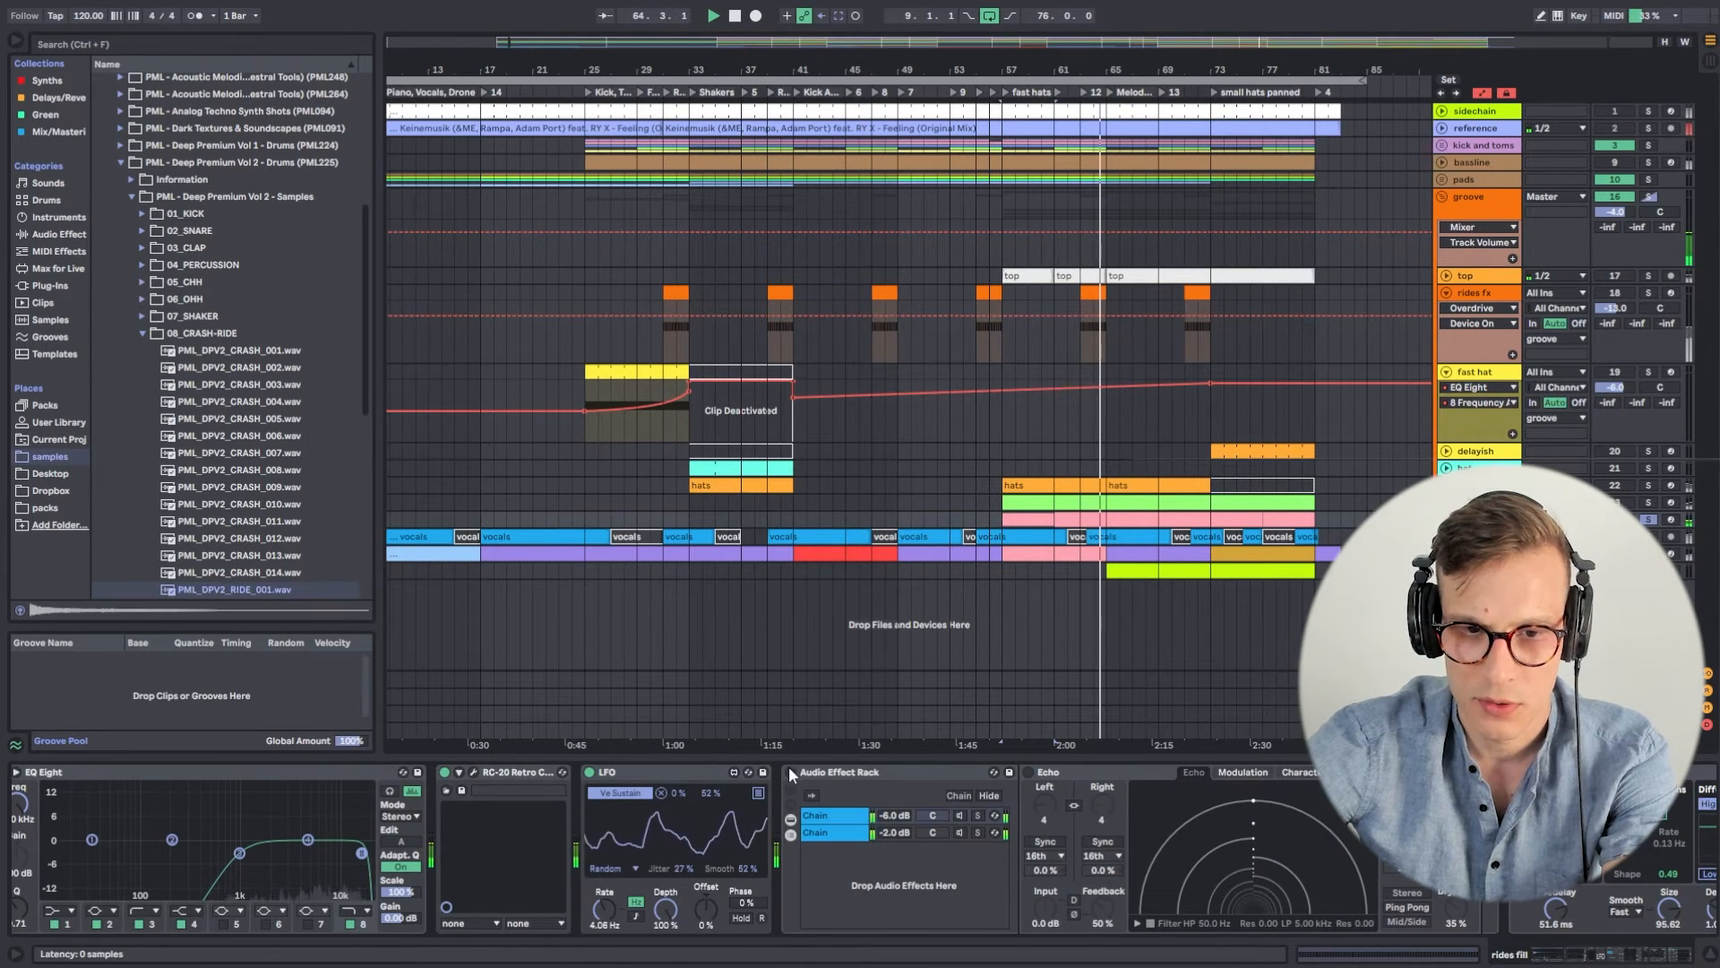
{"action": "left_click", "coordinate": [1184, 520]}
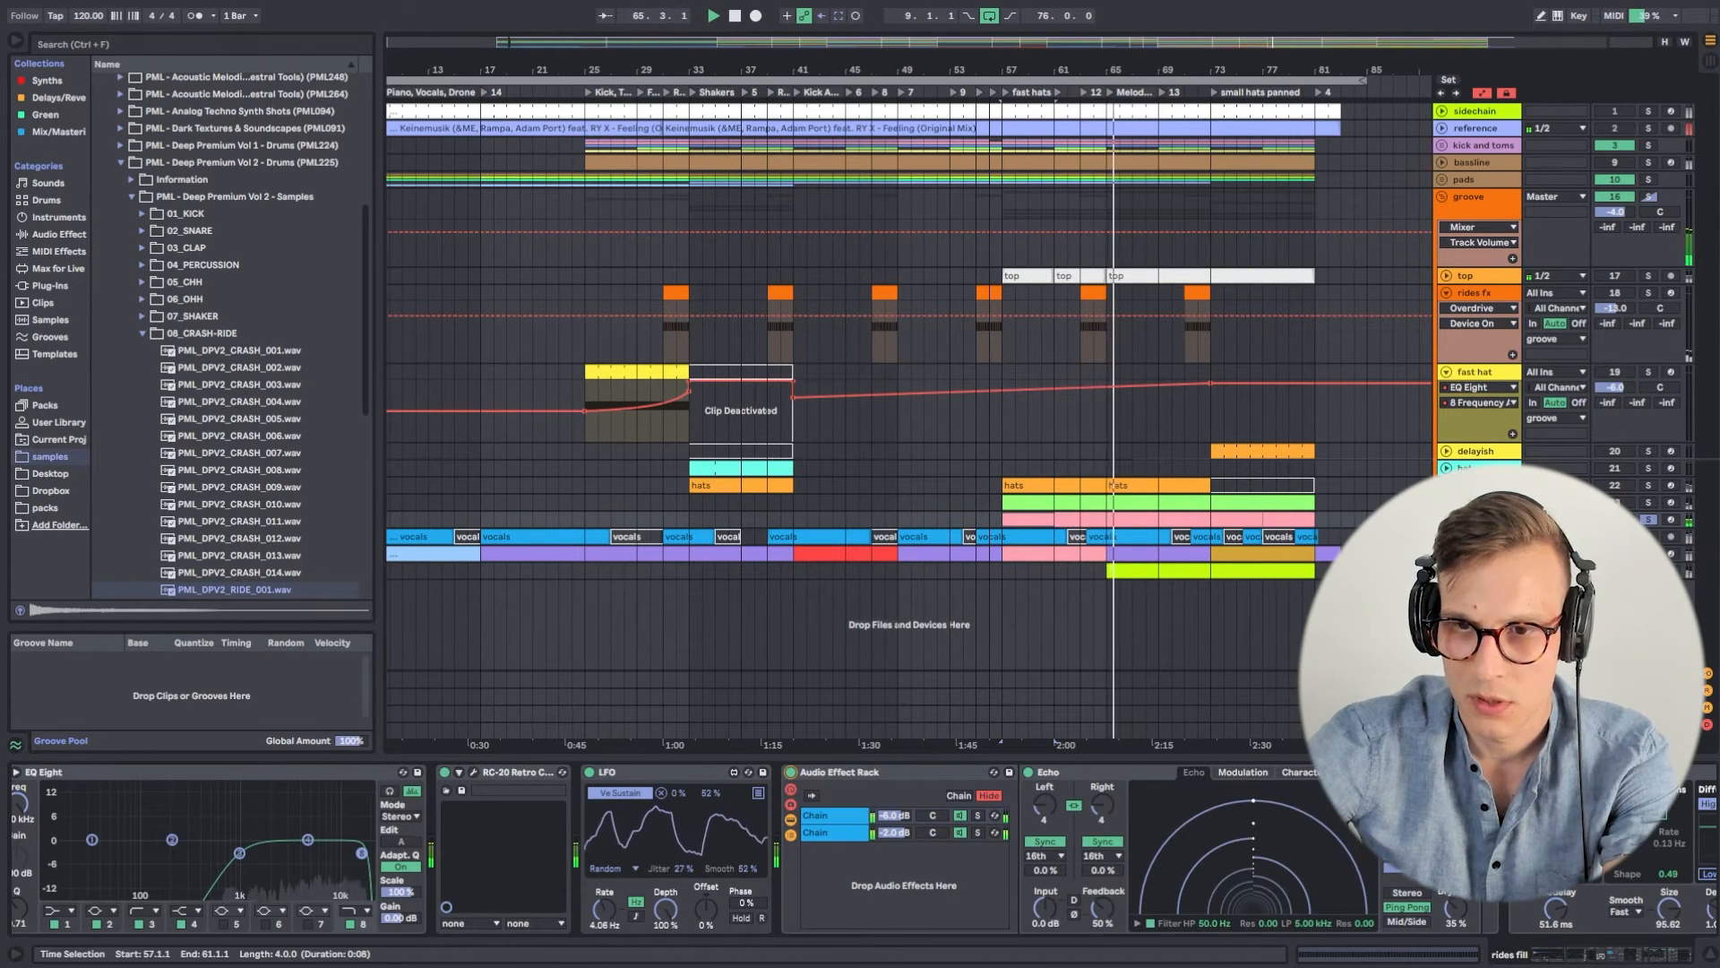
Select the vocals track and play the arrangement from bar 57 and from about bar 24.
{"action": "left_click", "coordinate": [695, 537]}
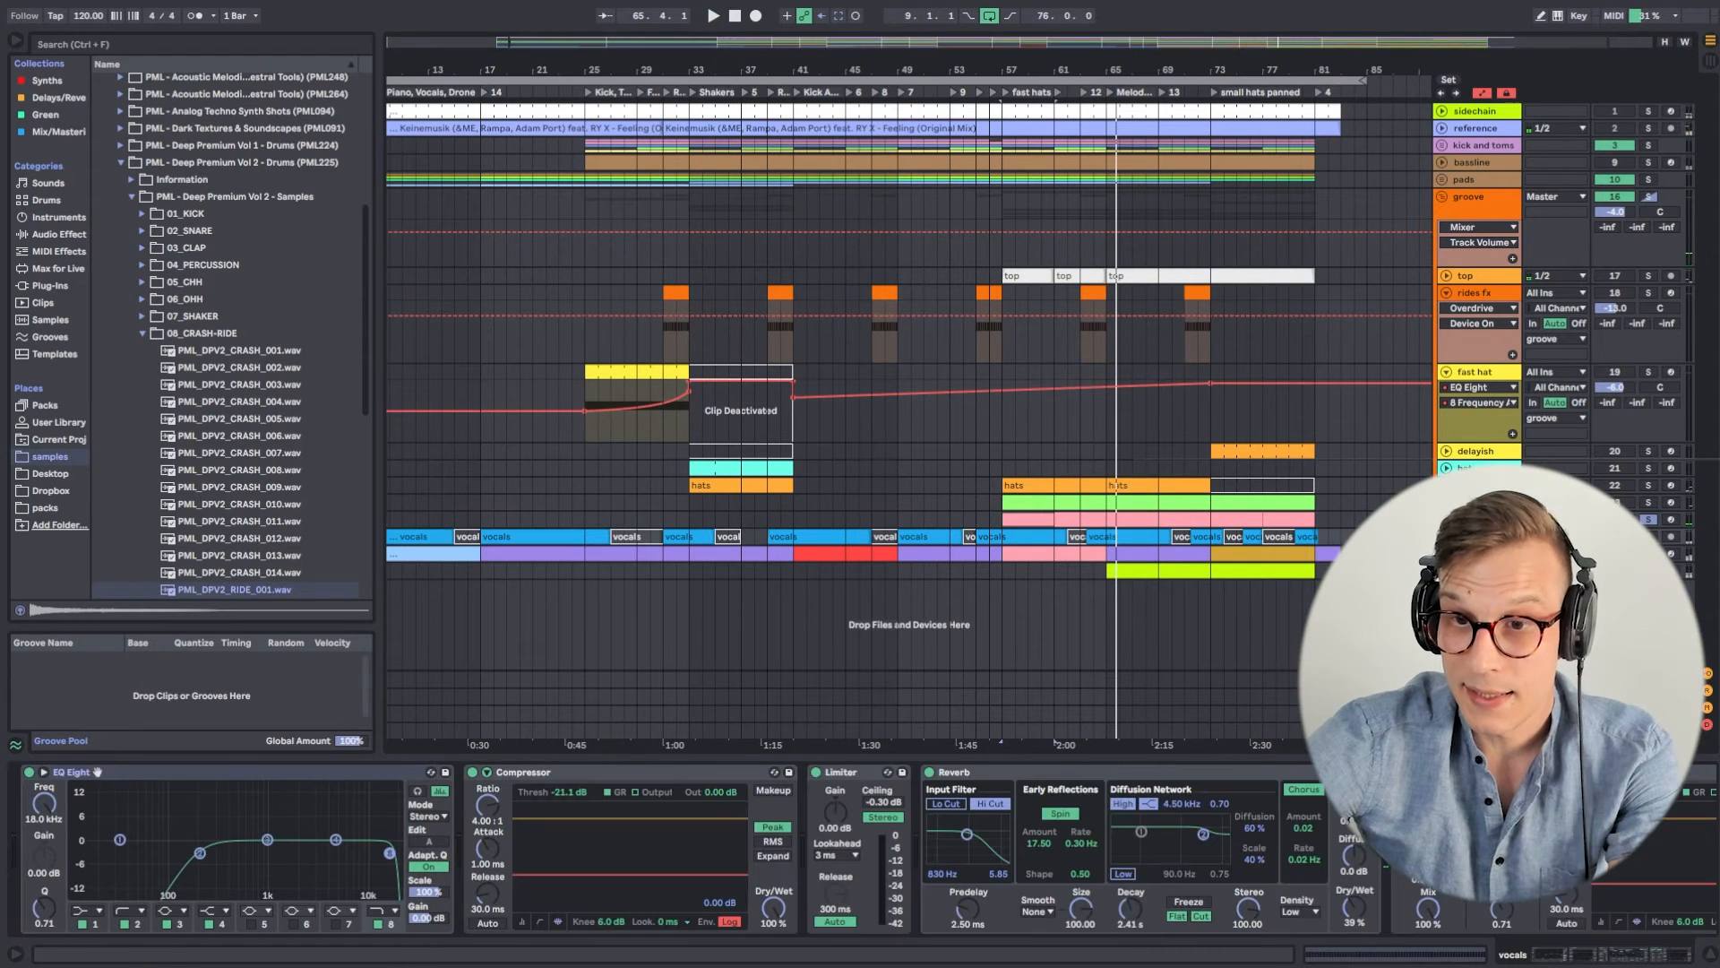
{"action": "left_click", "coordinate": [1655, 537]}
{"action": "left_click", "coordinate": [1655, 538]}
{"action": "key", "text": "space"}
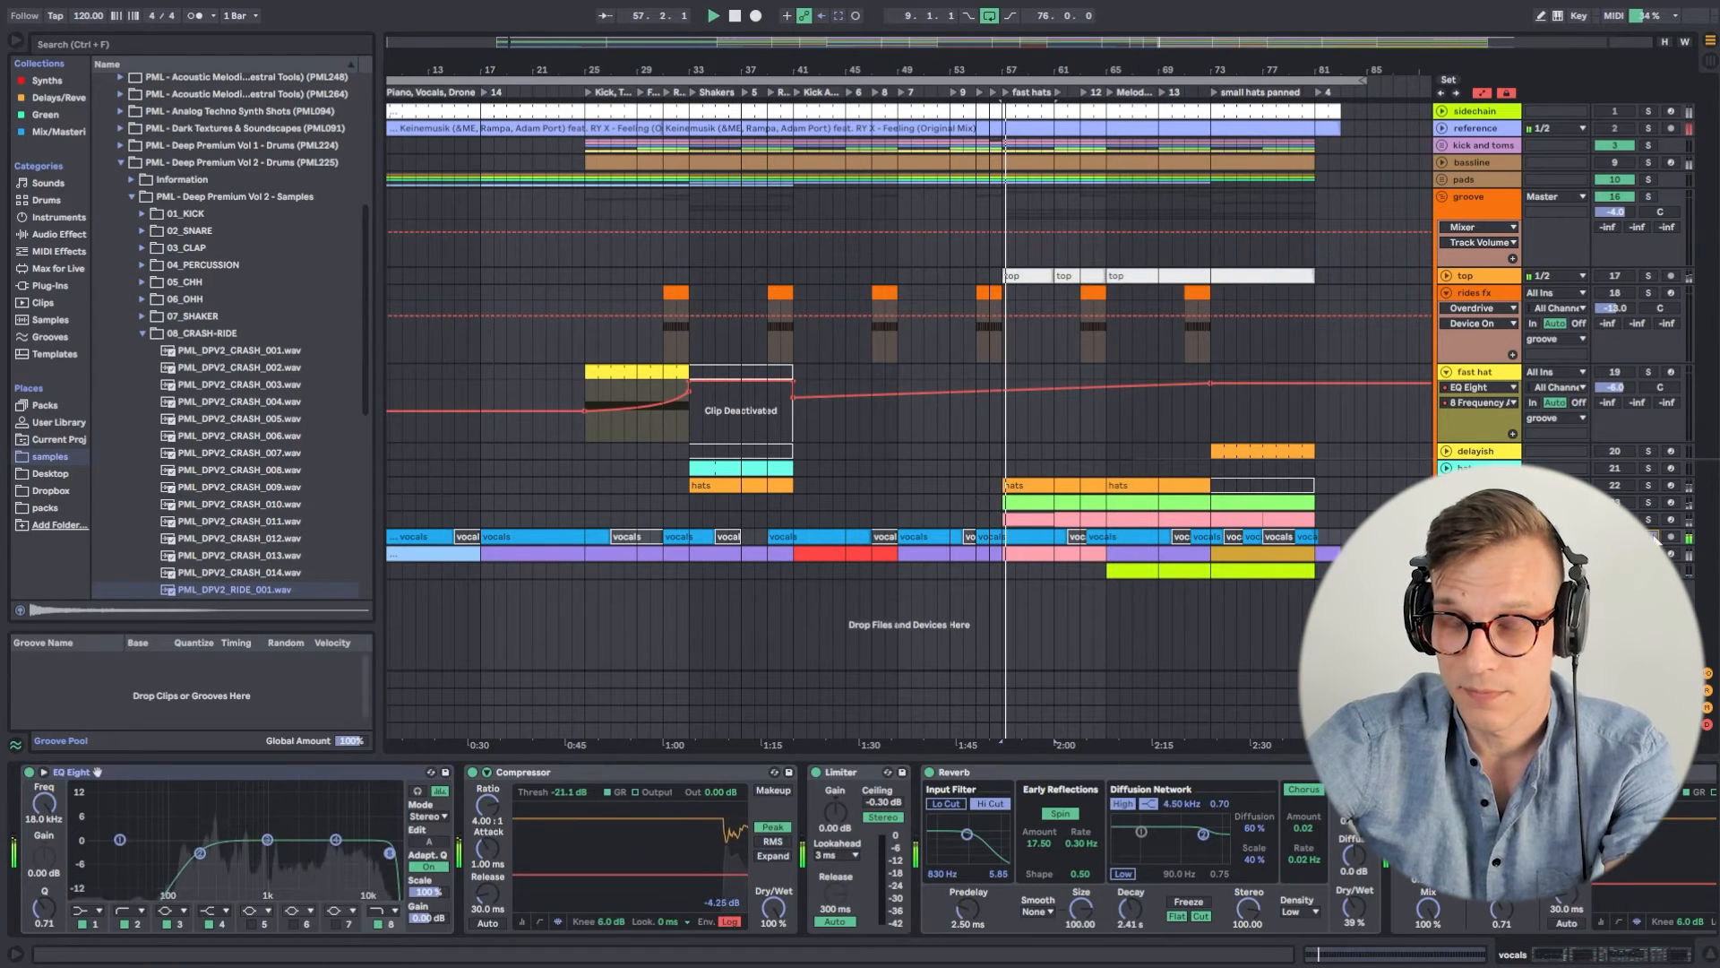
{"action": "left_click_drag", "start_coordinate": [630, 58], "coordinate": [698, 41]}
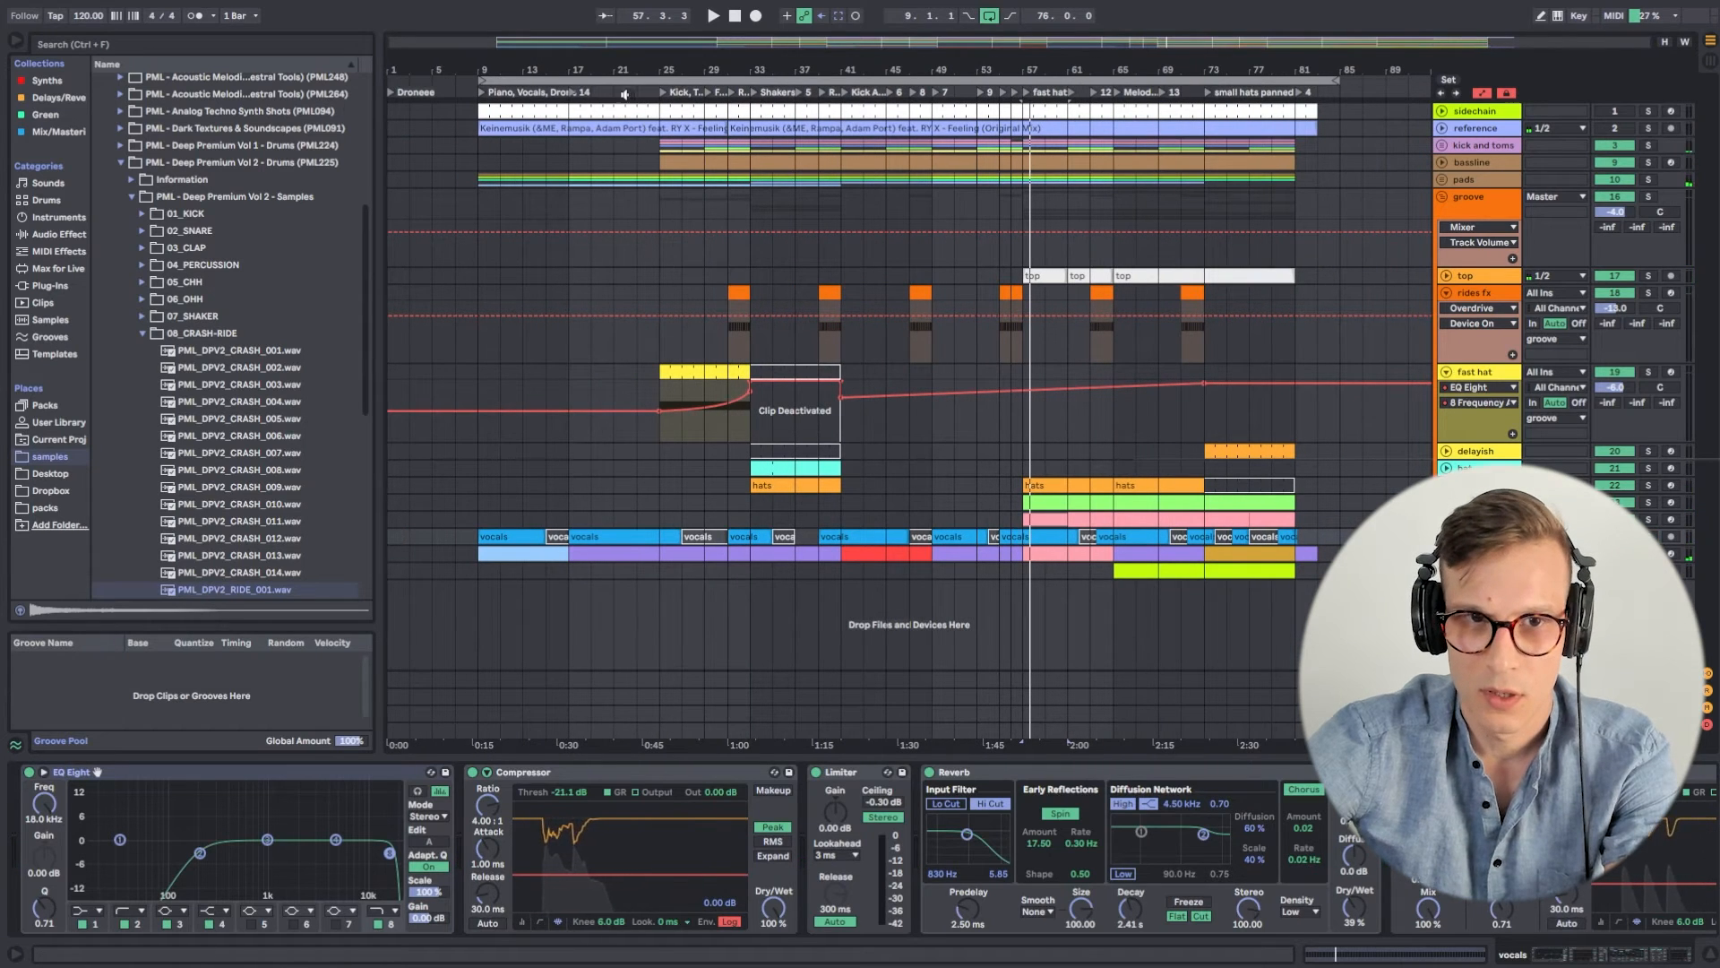
{"action": "left_click", "coordinate": [641, 92]}
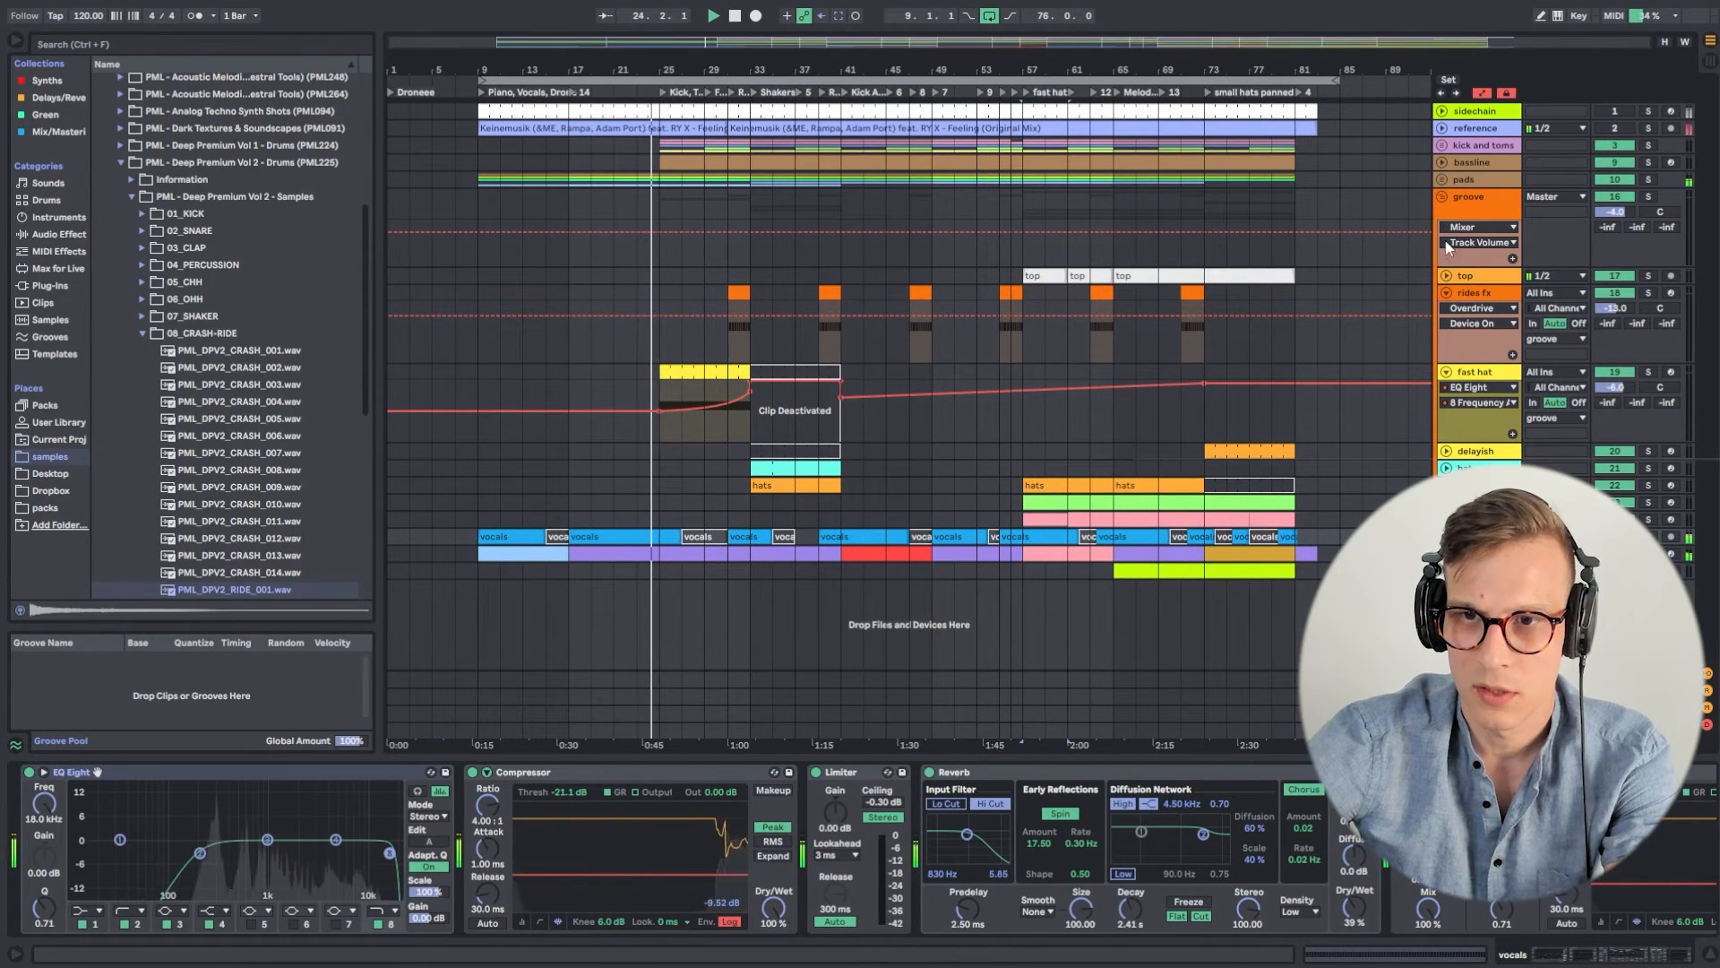
Collapse the rides fx and fast hat tracks, fold the groove group, and unfold and select the piano track.
{"action": "left_click", "coordinate": [1445, 293]}
{"action": "left_click", "coordinate": [1446, 310]}
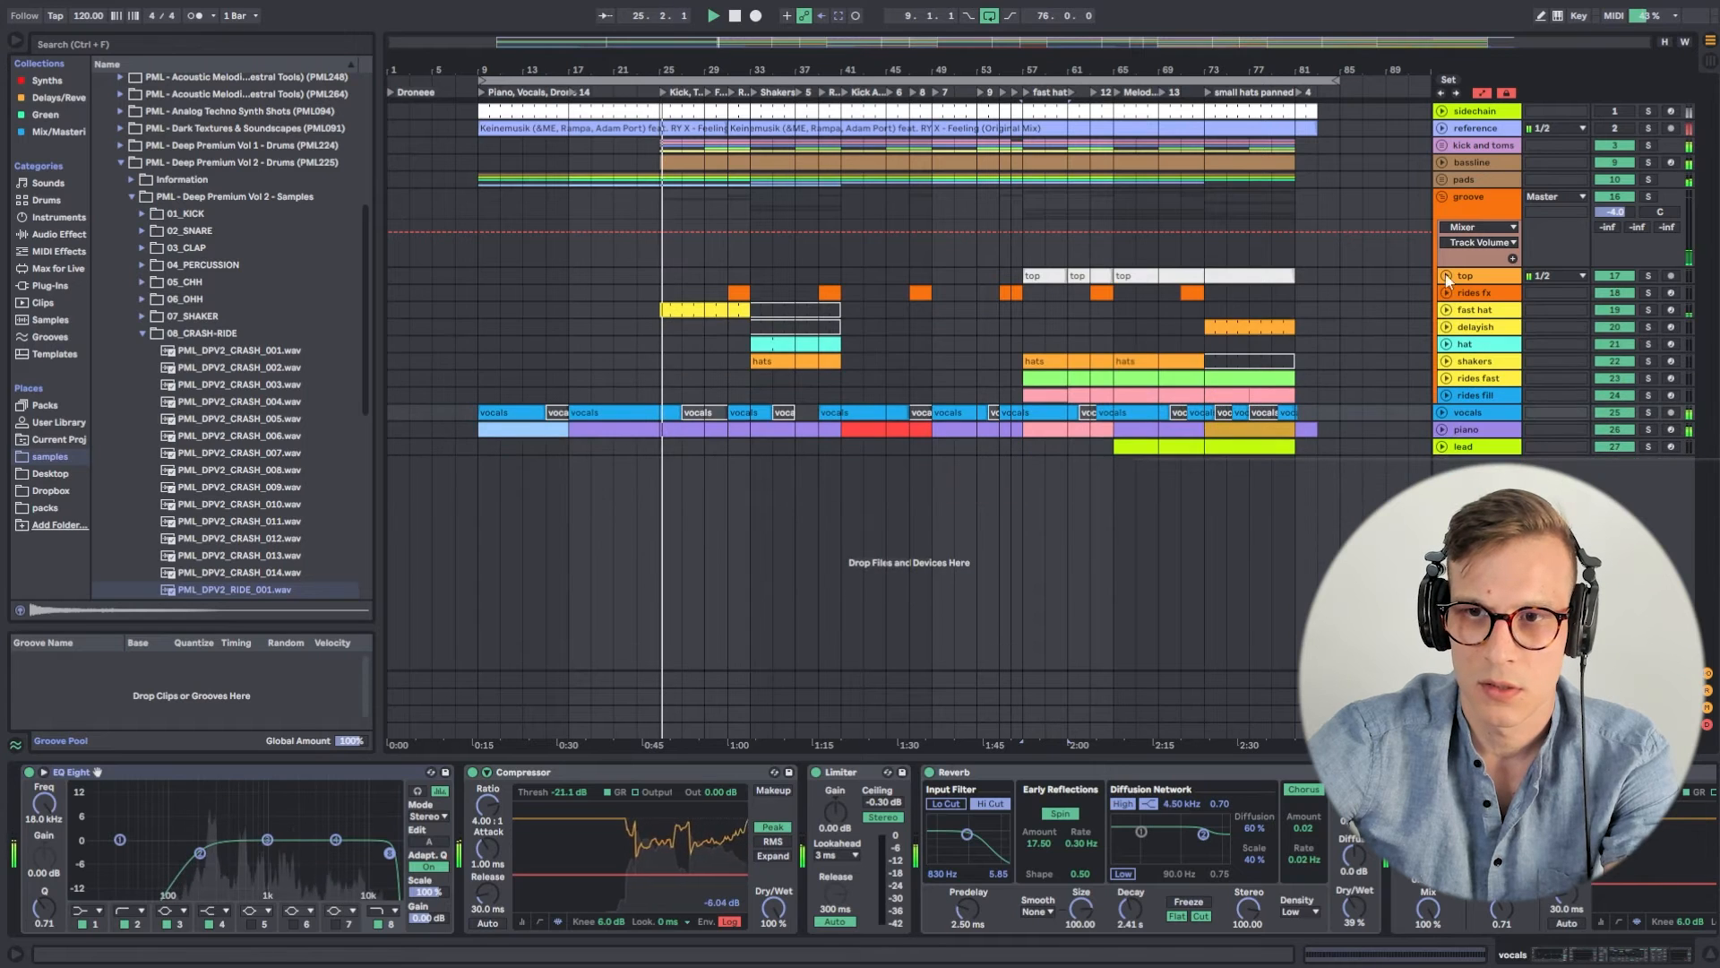
{"action": "left_click", "coordinate": [1443, 196]}
{"action": "left_click", "coordinate": [1444, 196]}
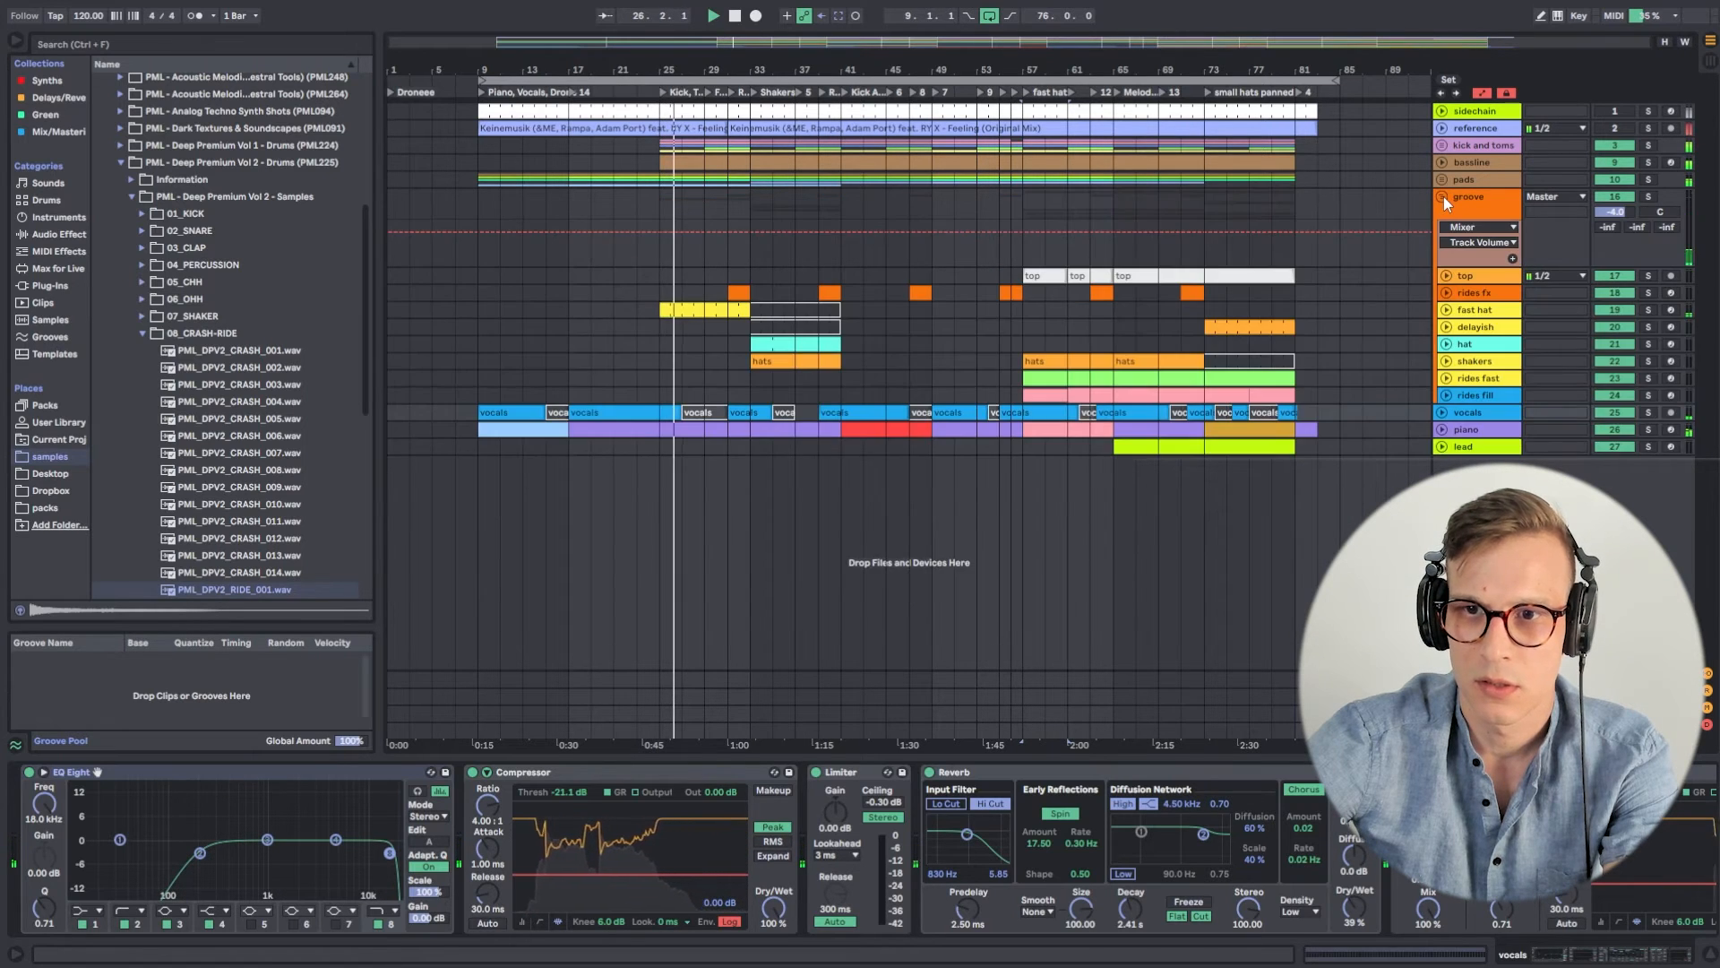
{"action": "left_click", "coordinate": [1444, 196]}
{"action": "left_click", "coordinate": [1441, 246]}
{"action": "left_click", "coordinate": [1503, 246]}
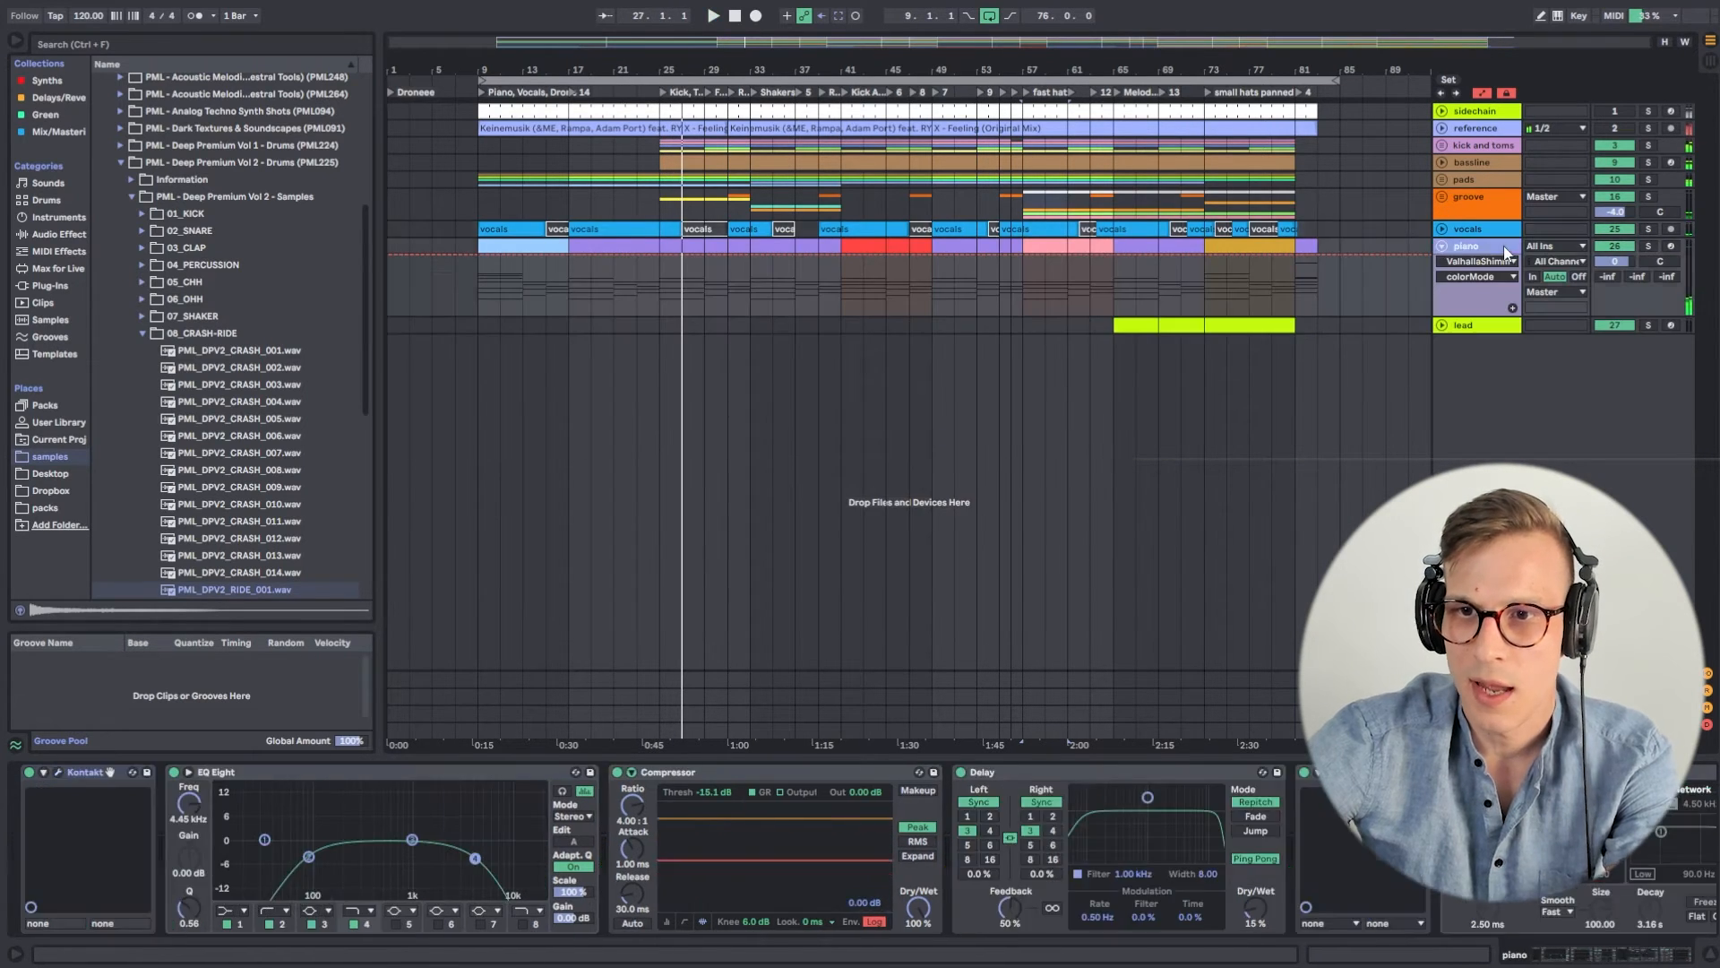
Solo the piano track, open its first clip at bar 9, shrink the velocity lane, and play the clip.
{"action": "left_click", "coordinate": [528, 250]}
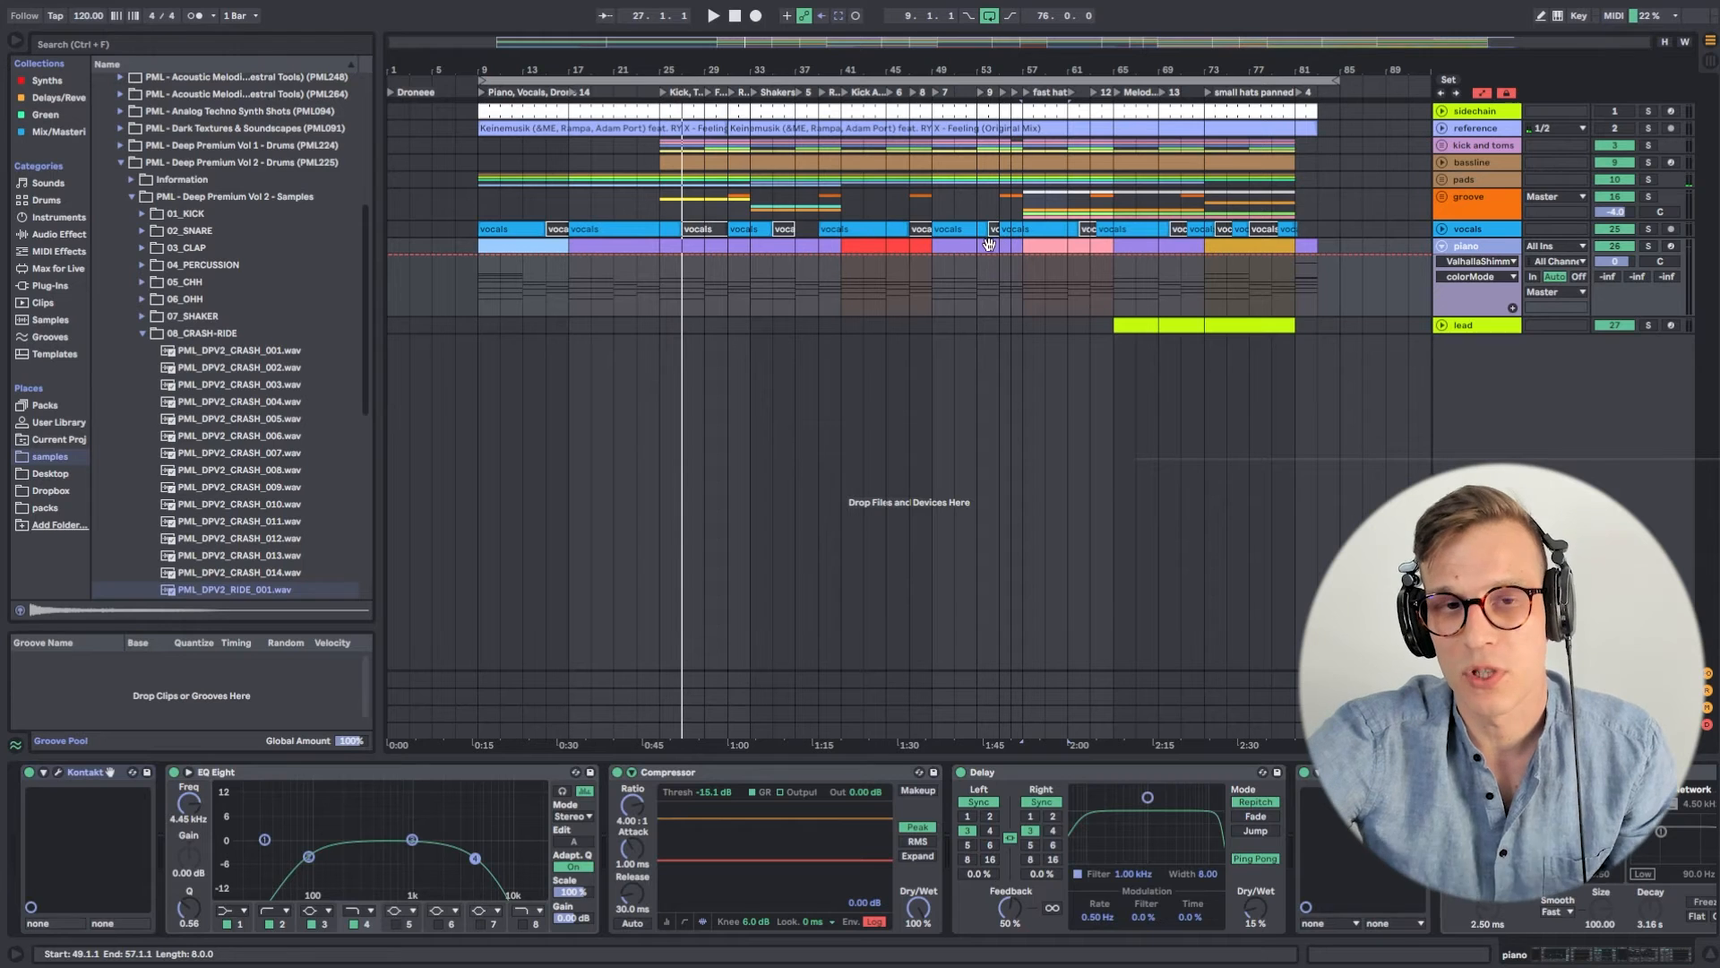
{"action": "left_click", "coordinate": [1647, 250]}
{"action": "double_click", "coordinate": [526, 260]}
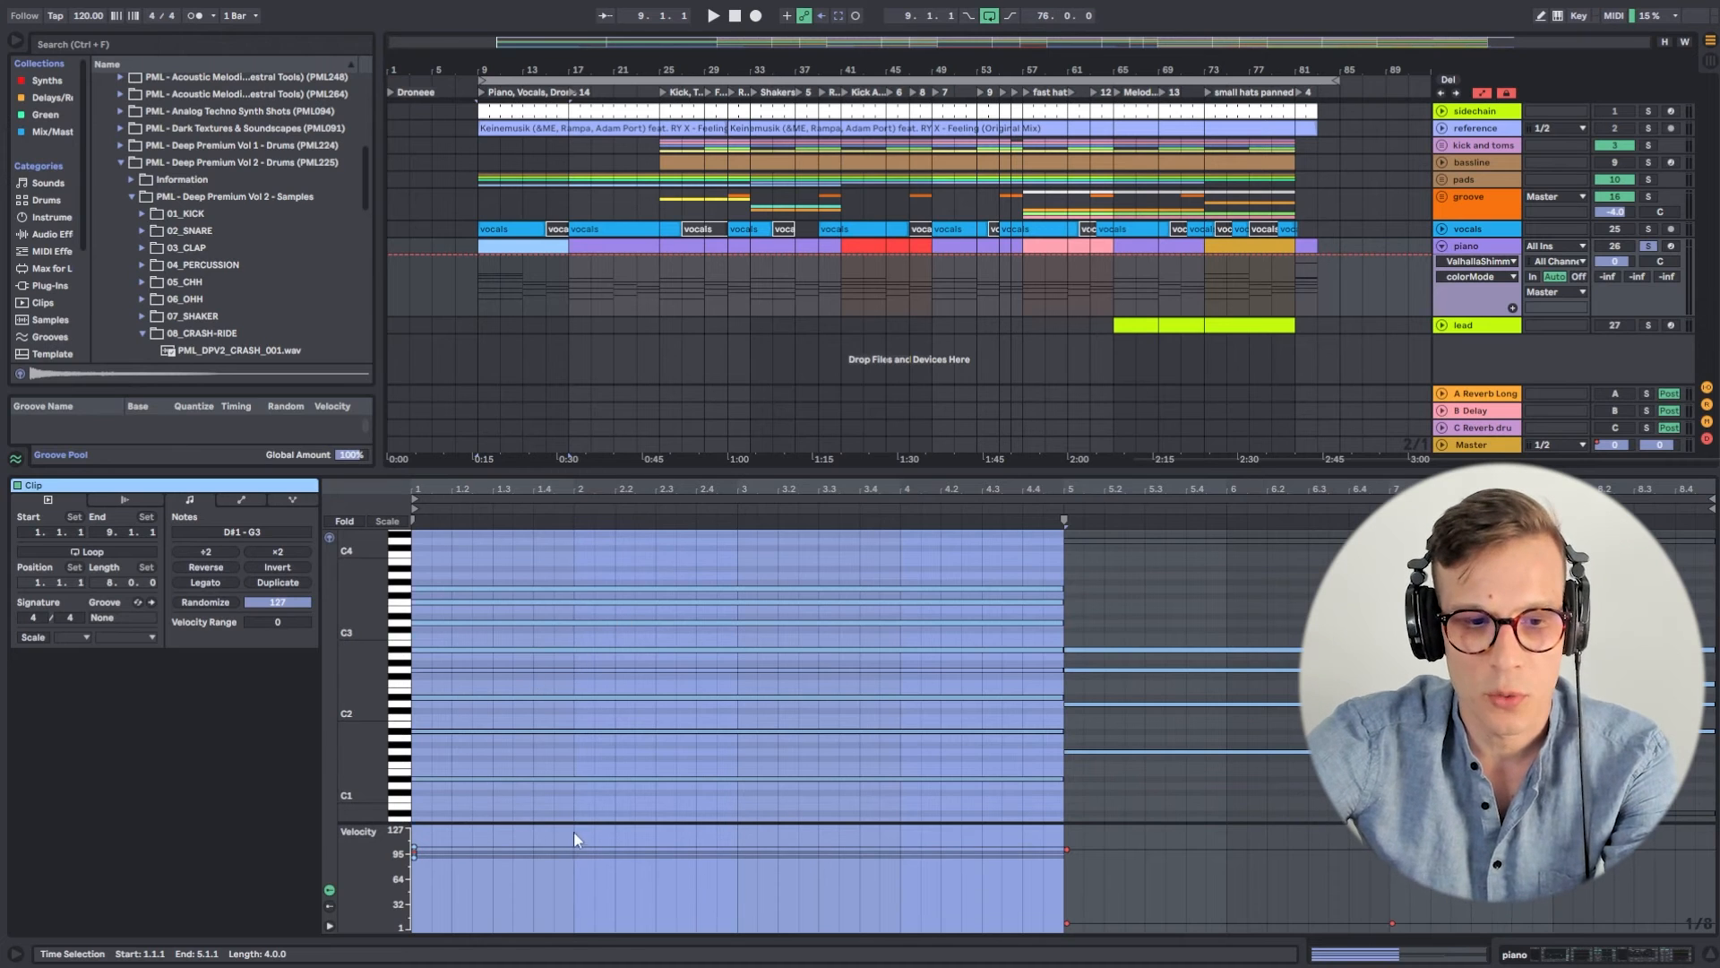
{"action": "left_click_drag", "start_coordinate": [584, 821], "coordinate": [584, 875]}
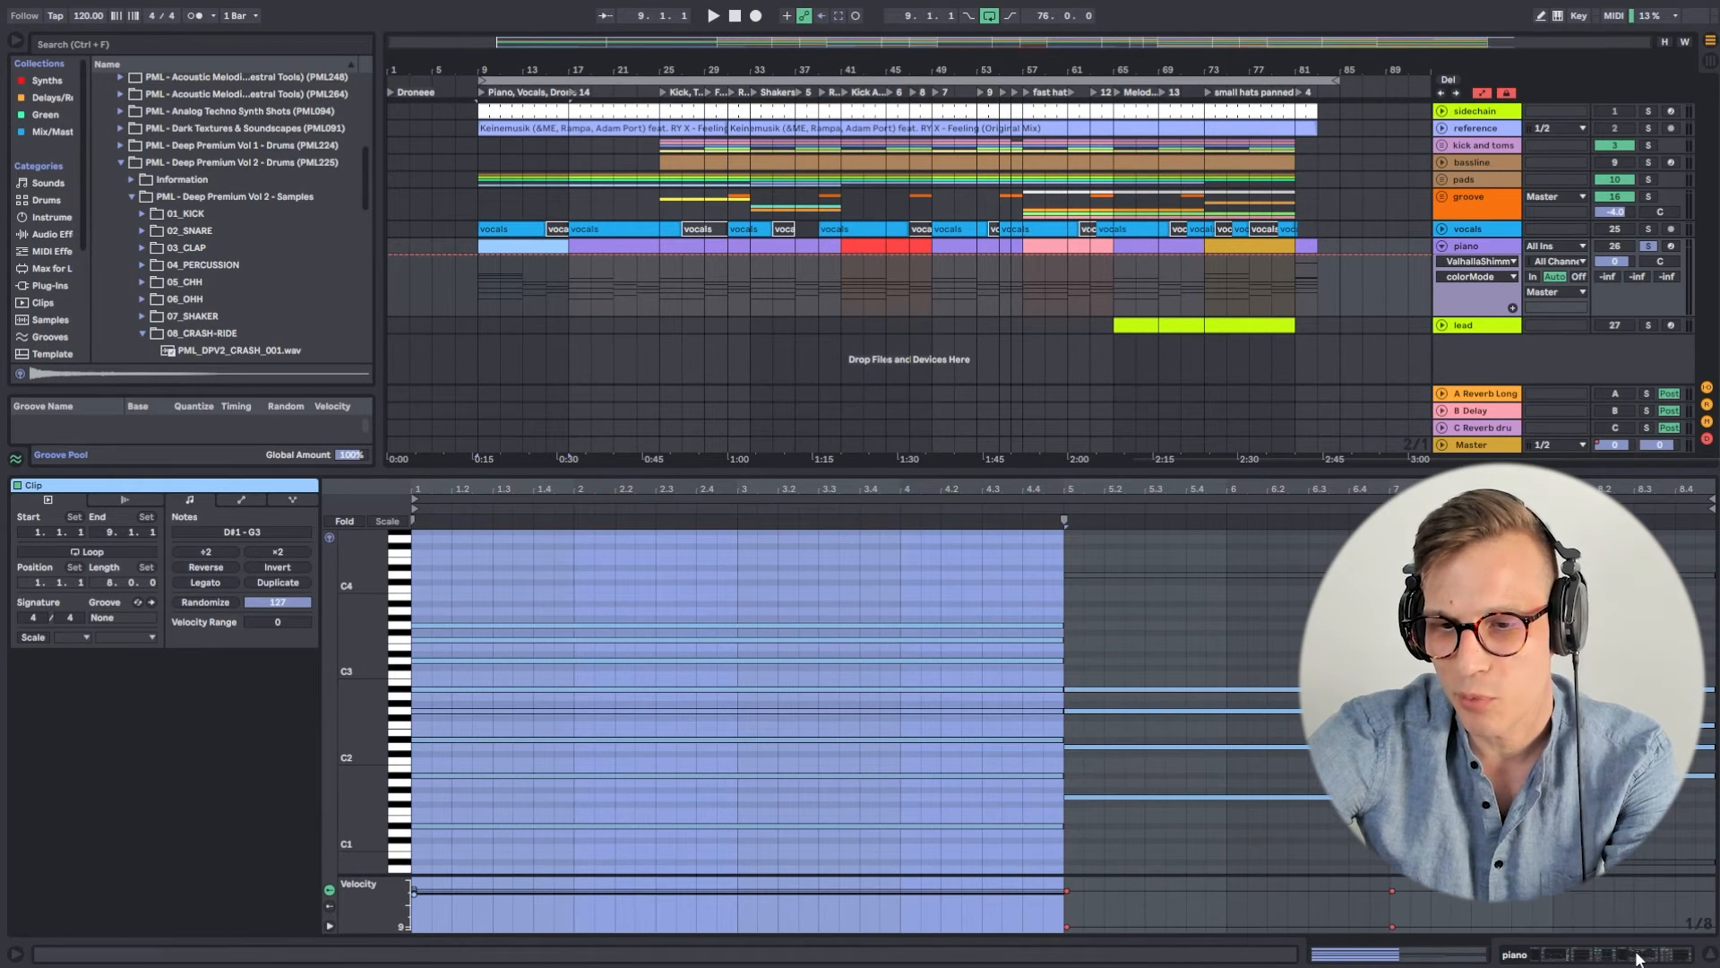
{"action": "key", "text": "space"}
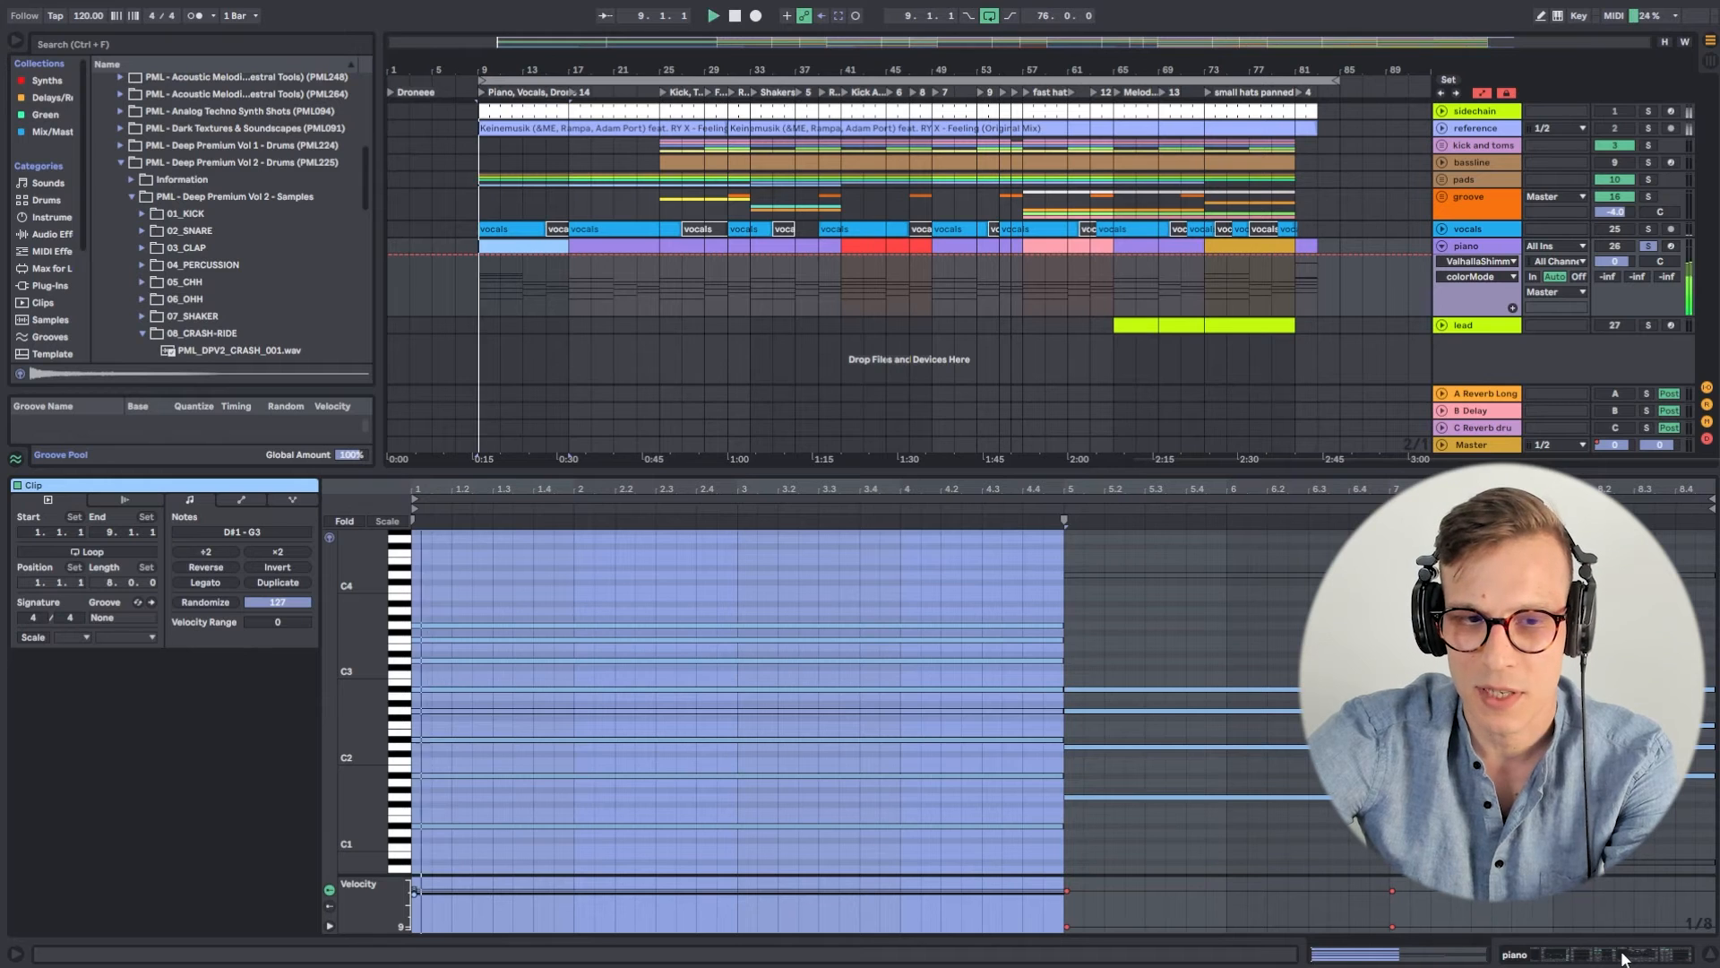
Select all stacked notes of the first chord in the piano clip to examine its voicing.
{"action": "left_click", "coordinate": [1181, 656]}
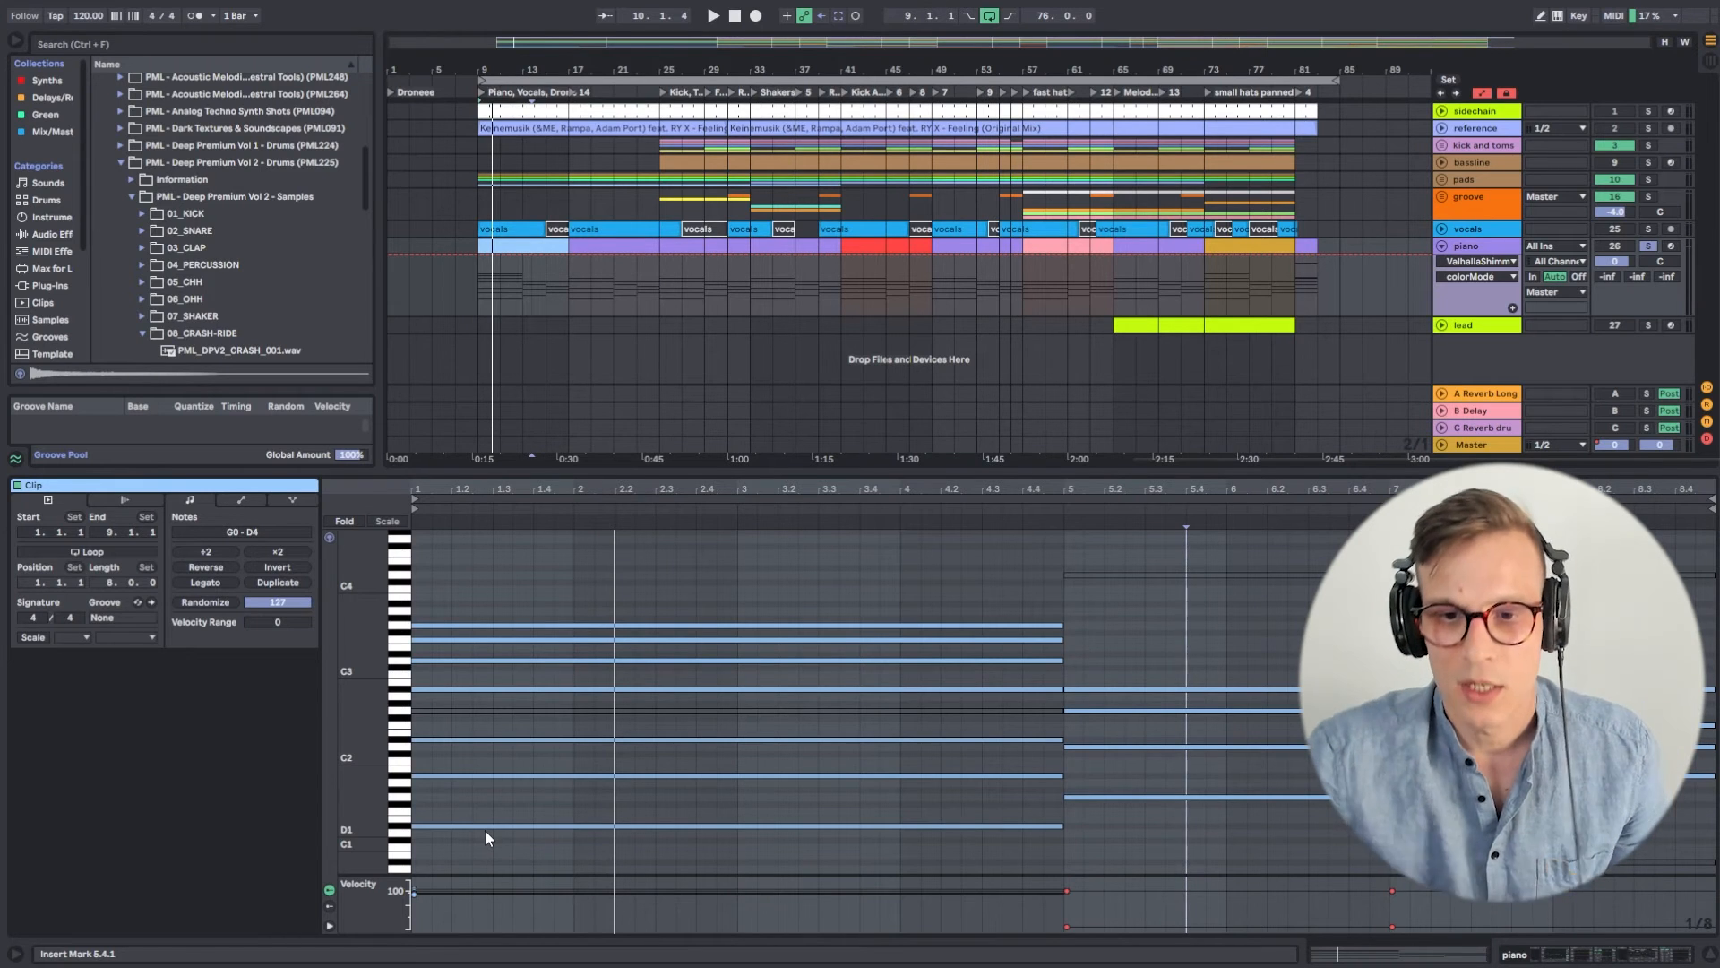
{"action": "left_click", "coordinate": [674, 861]}
{"action": "left_click_drag", "start_coordinate": [674, 858], "coordinate": [690, 615]}
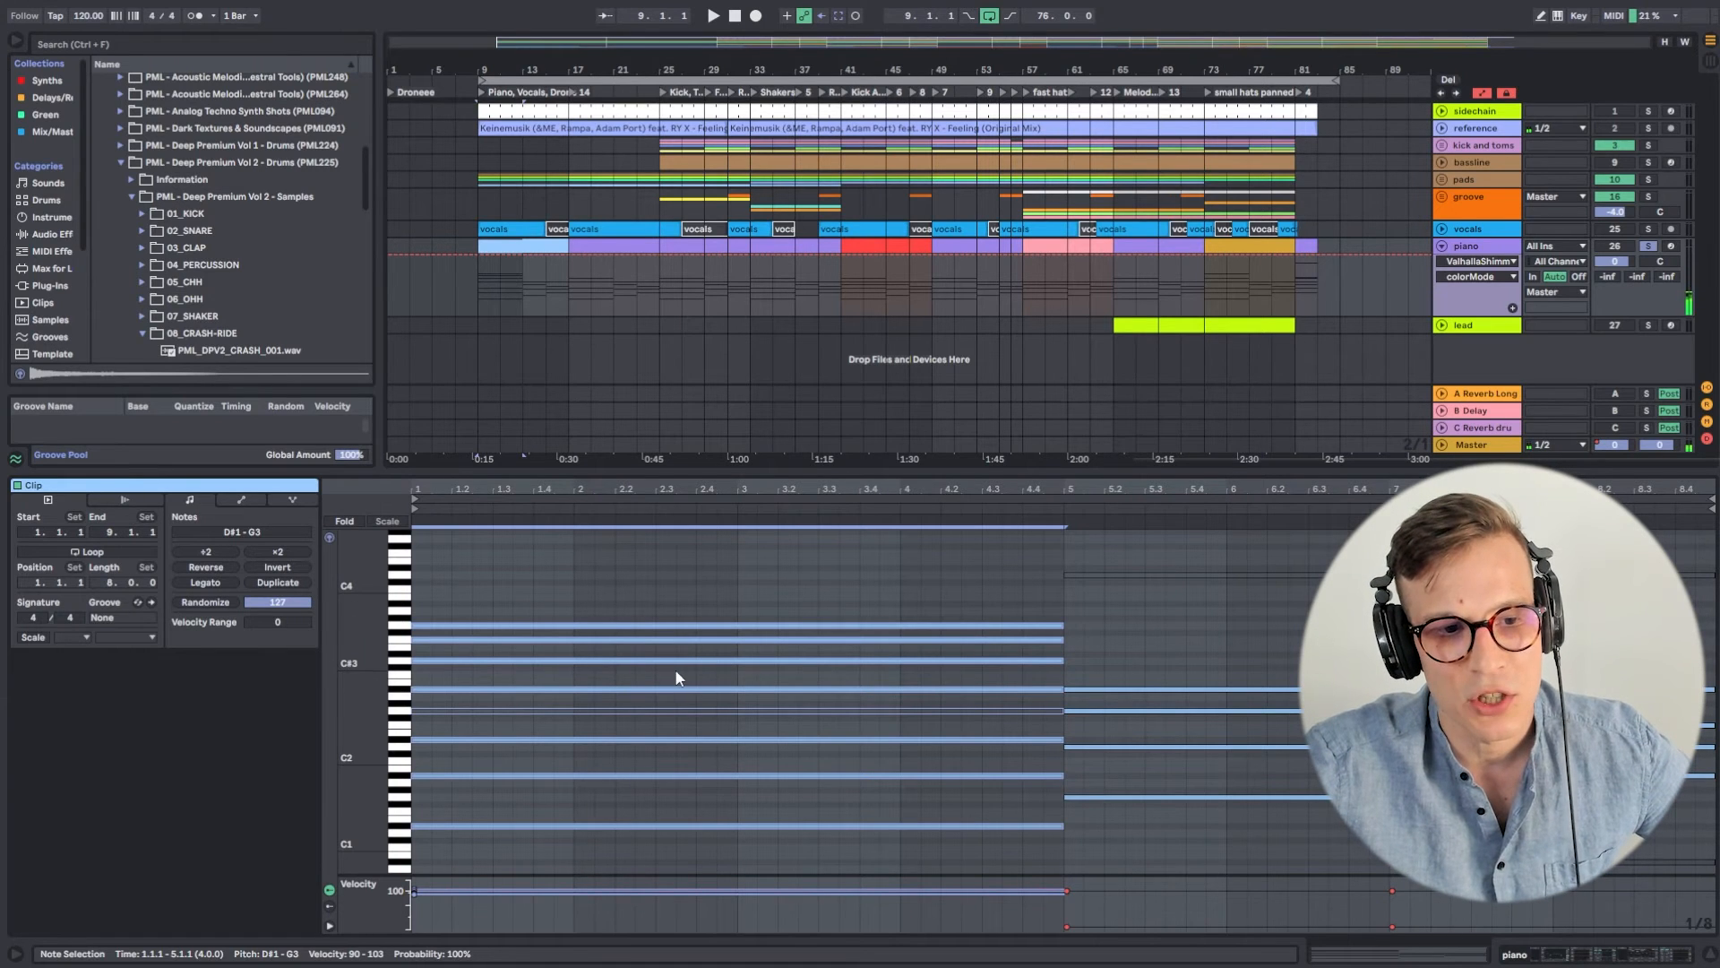
{"action": "left_click", "coordinate": [638, 663]}
{"action": "left_click_drag", "start_coordinate": [674, 860], "coordinate": [687, 630]}
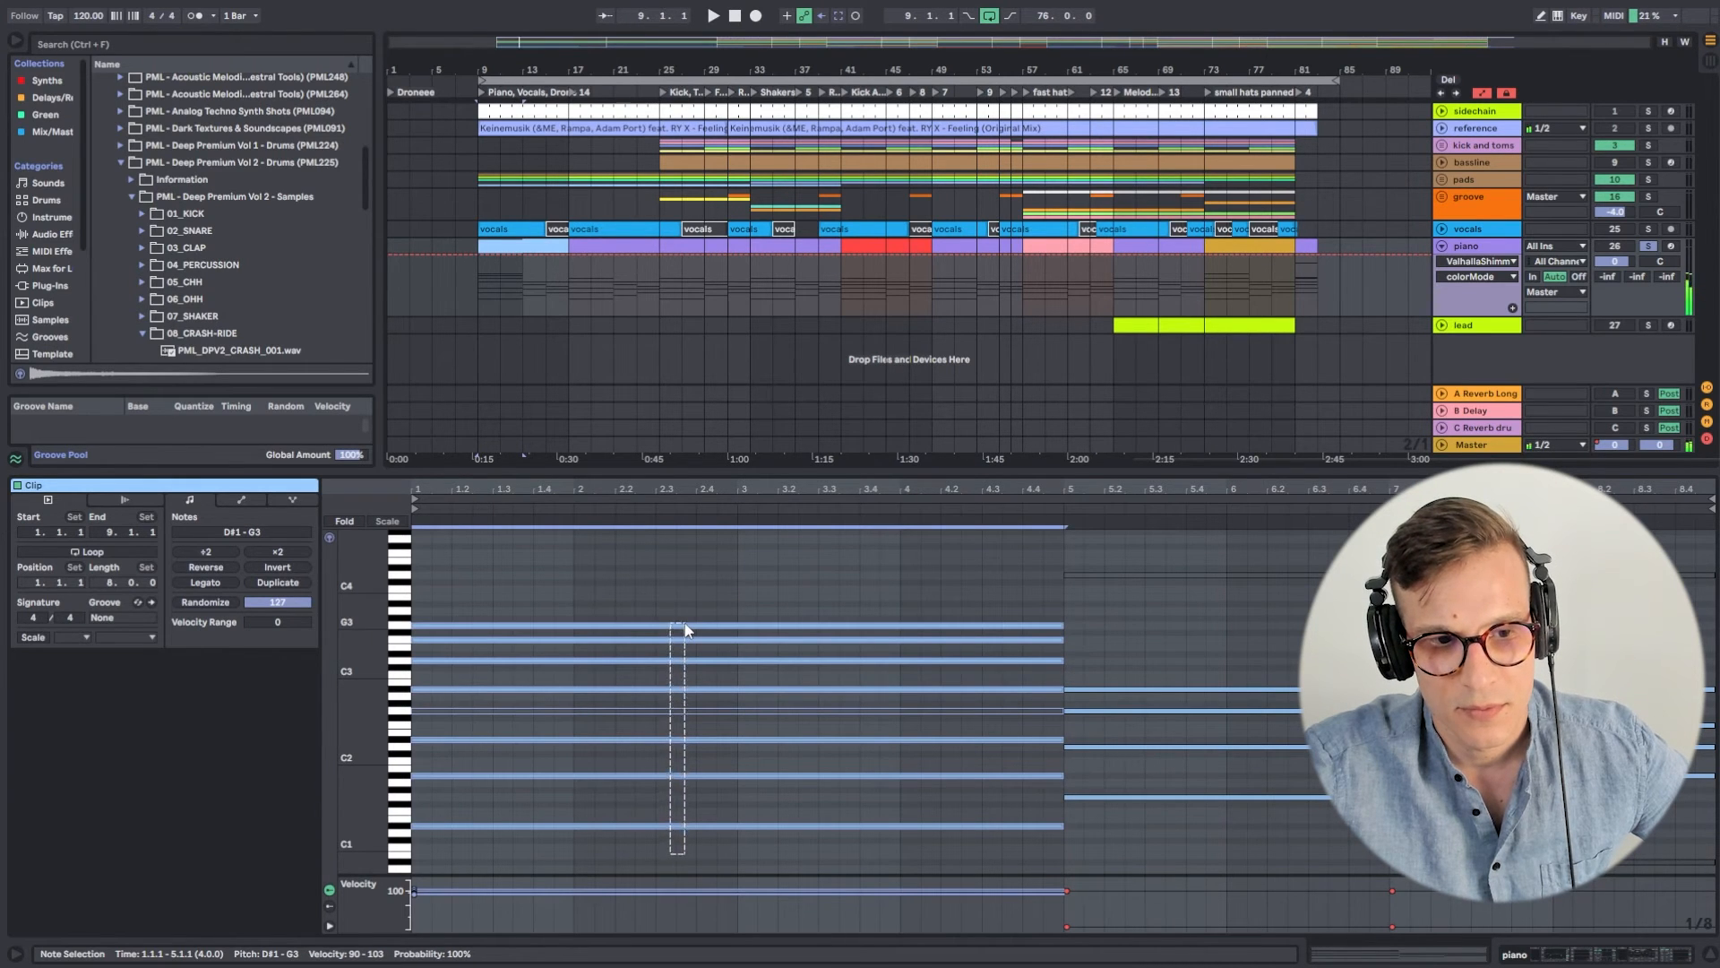
{"action": "left_click_drag", "start_coordinate": [643, 836], "coordinate": [654, 568]}
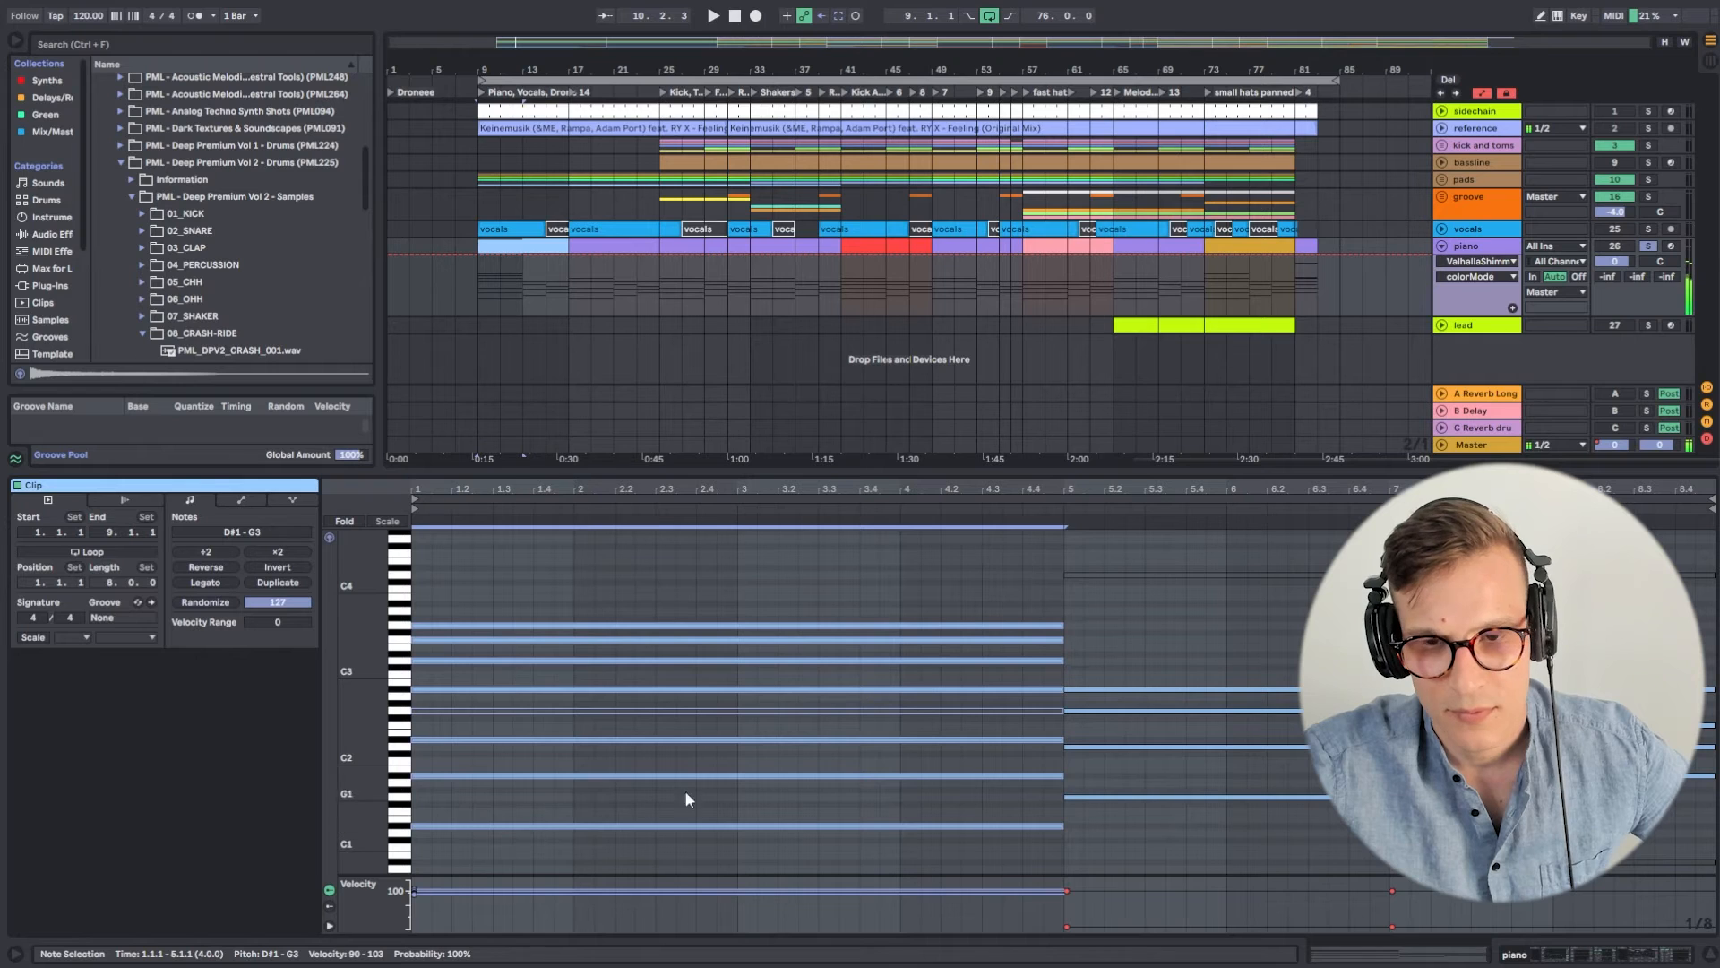
Add MIDI Monitor before Kontakt on the piano track and play the chords from bar 9.
{"action": "left_click", "coordinate": [1603, 960]}
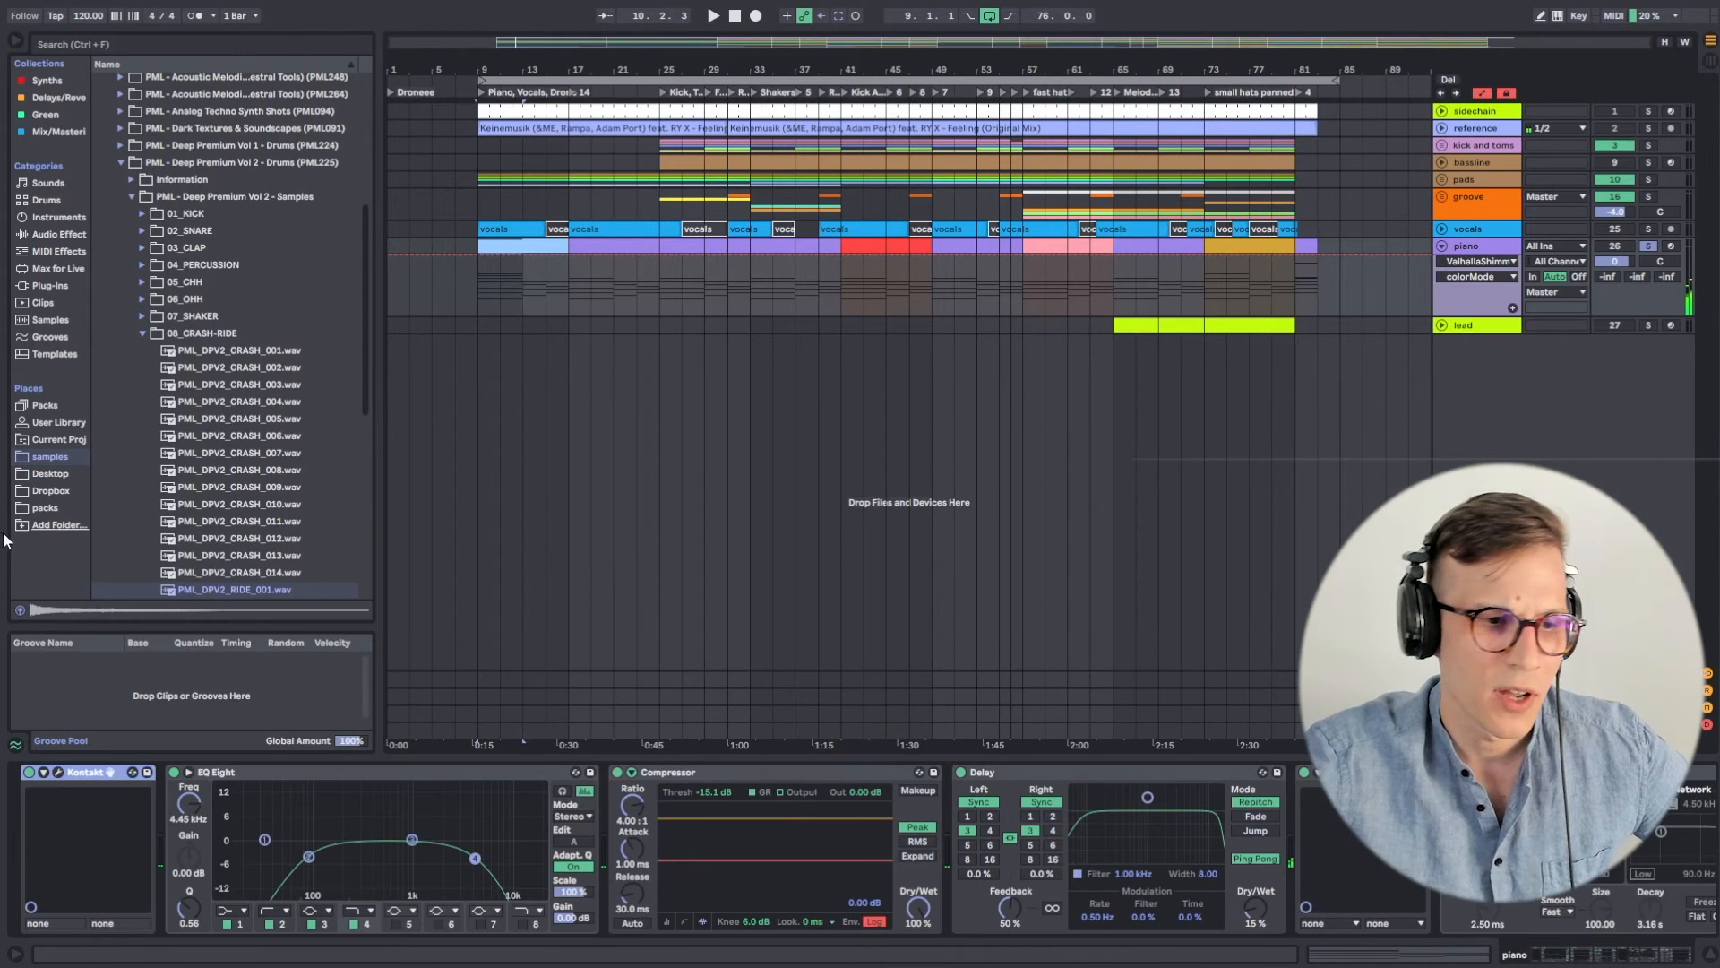
{"action": "left_click", "coordinate": [59, 251]}
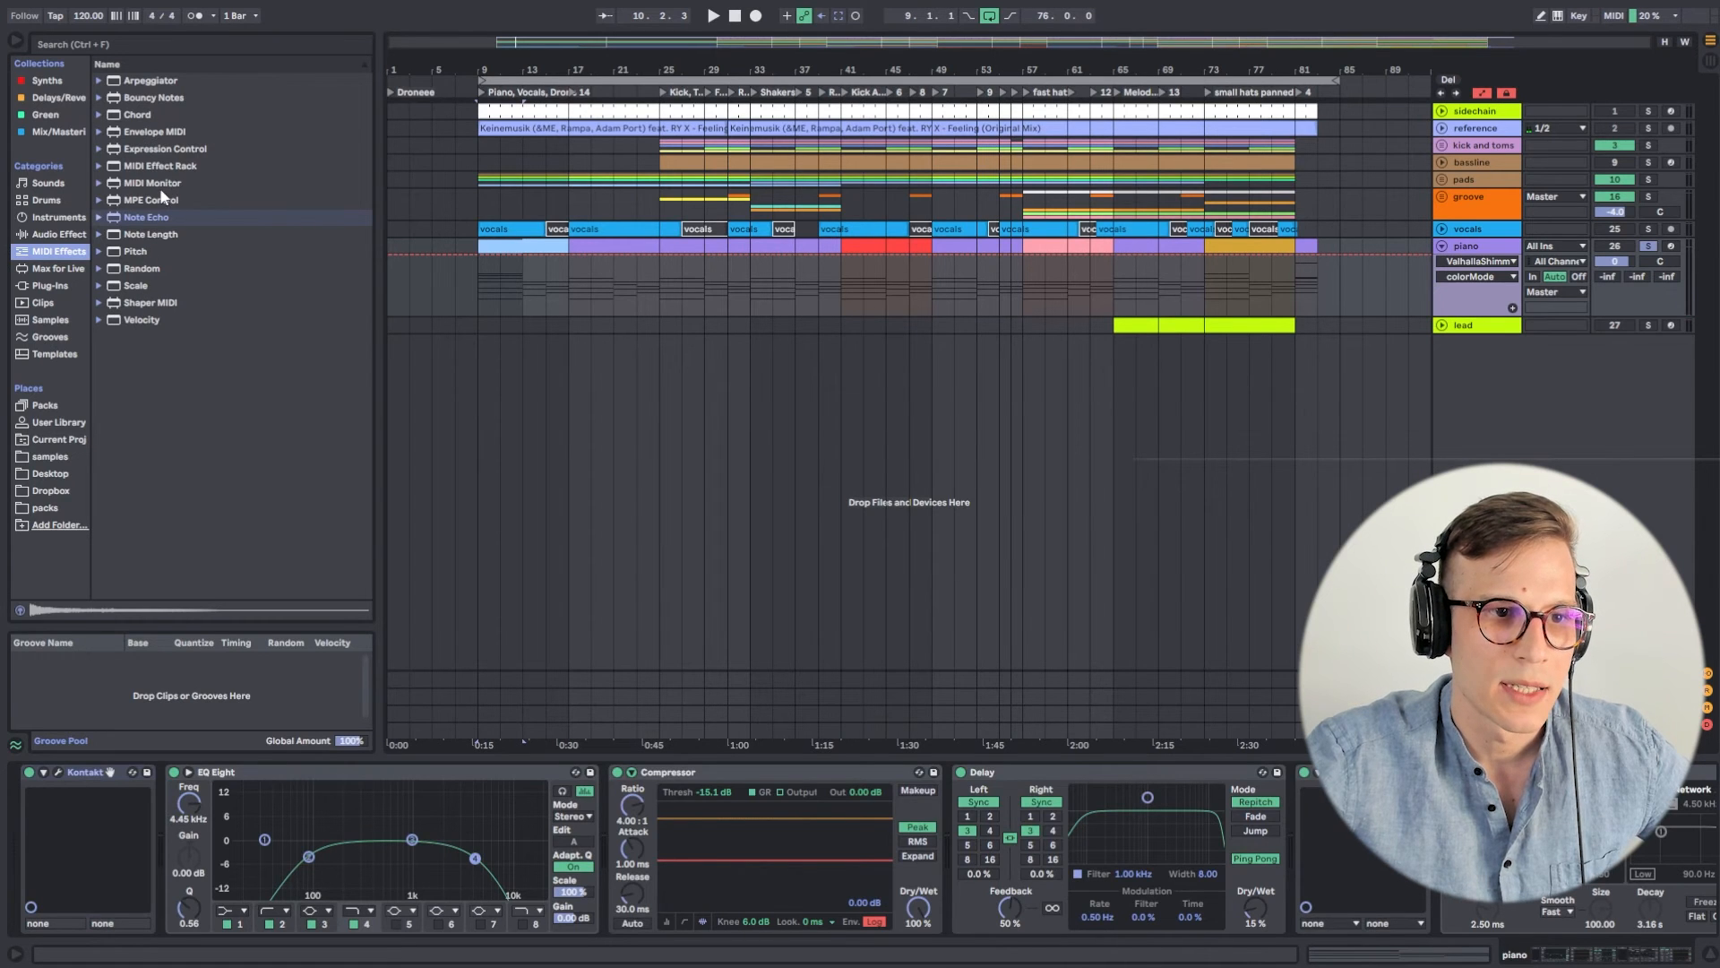
{"action": "left_click_drag", "start_coordinate": [150, 186], "coordinate": [39, 808]}
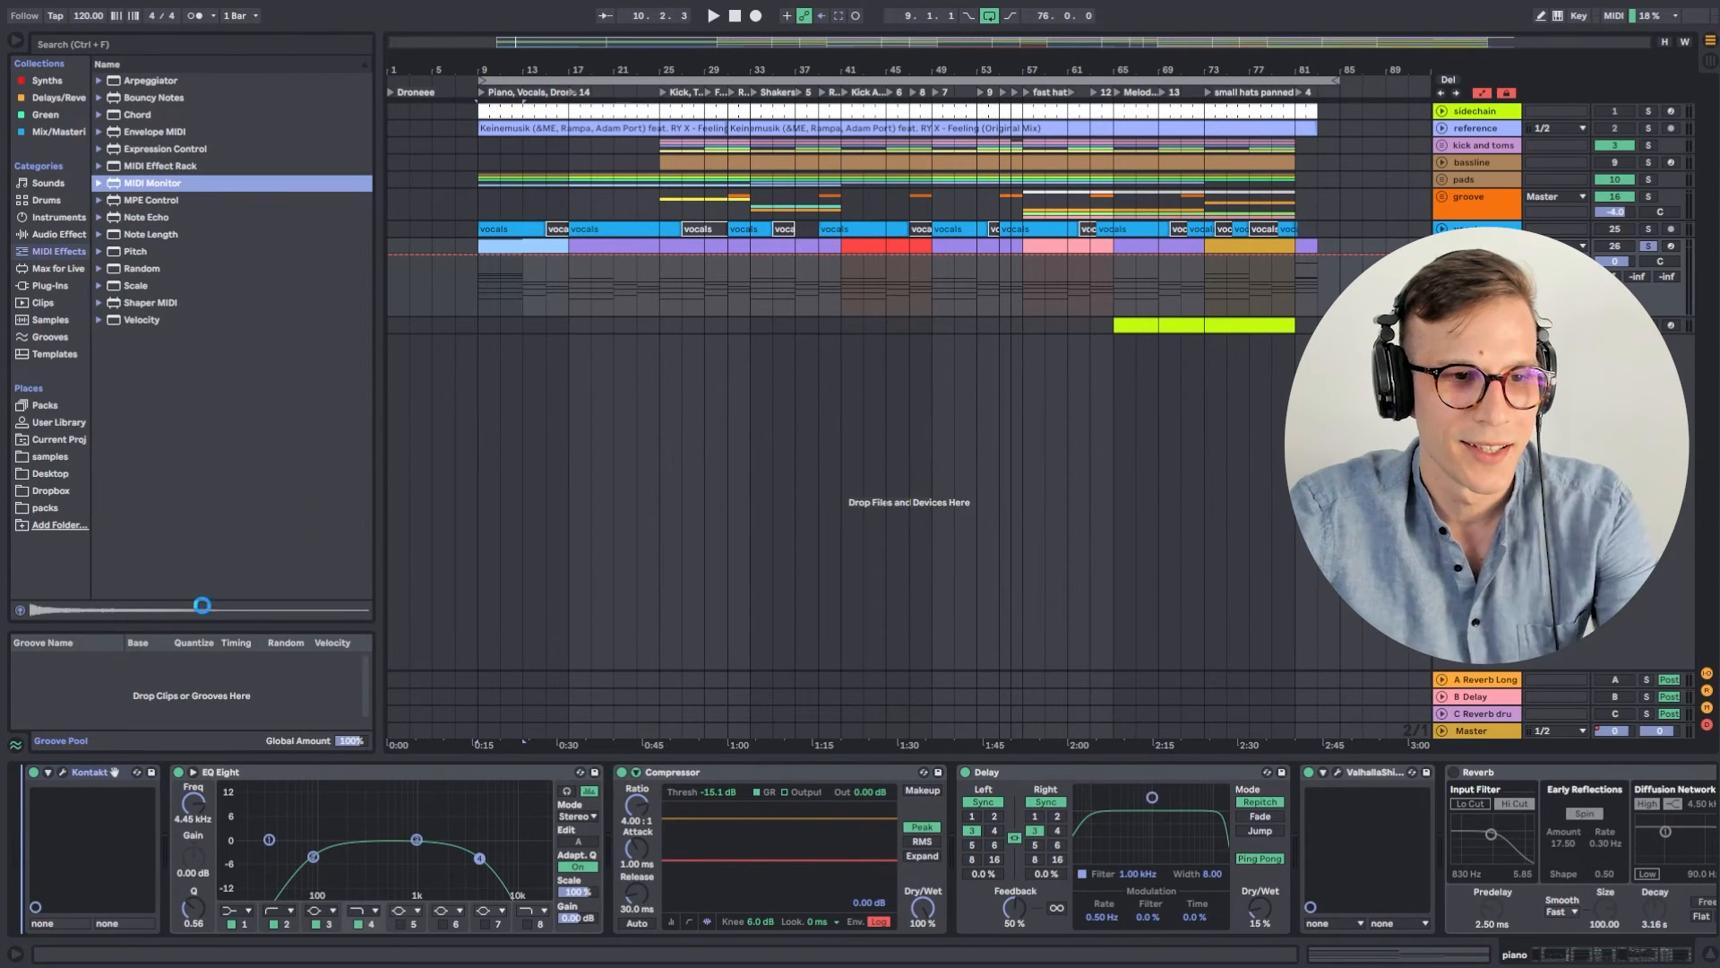
{"action": "left_click", "coordinate": [558, 247]}
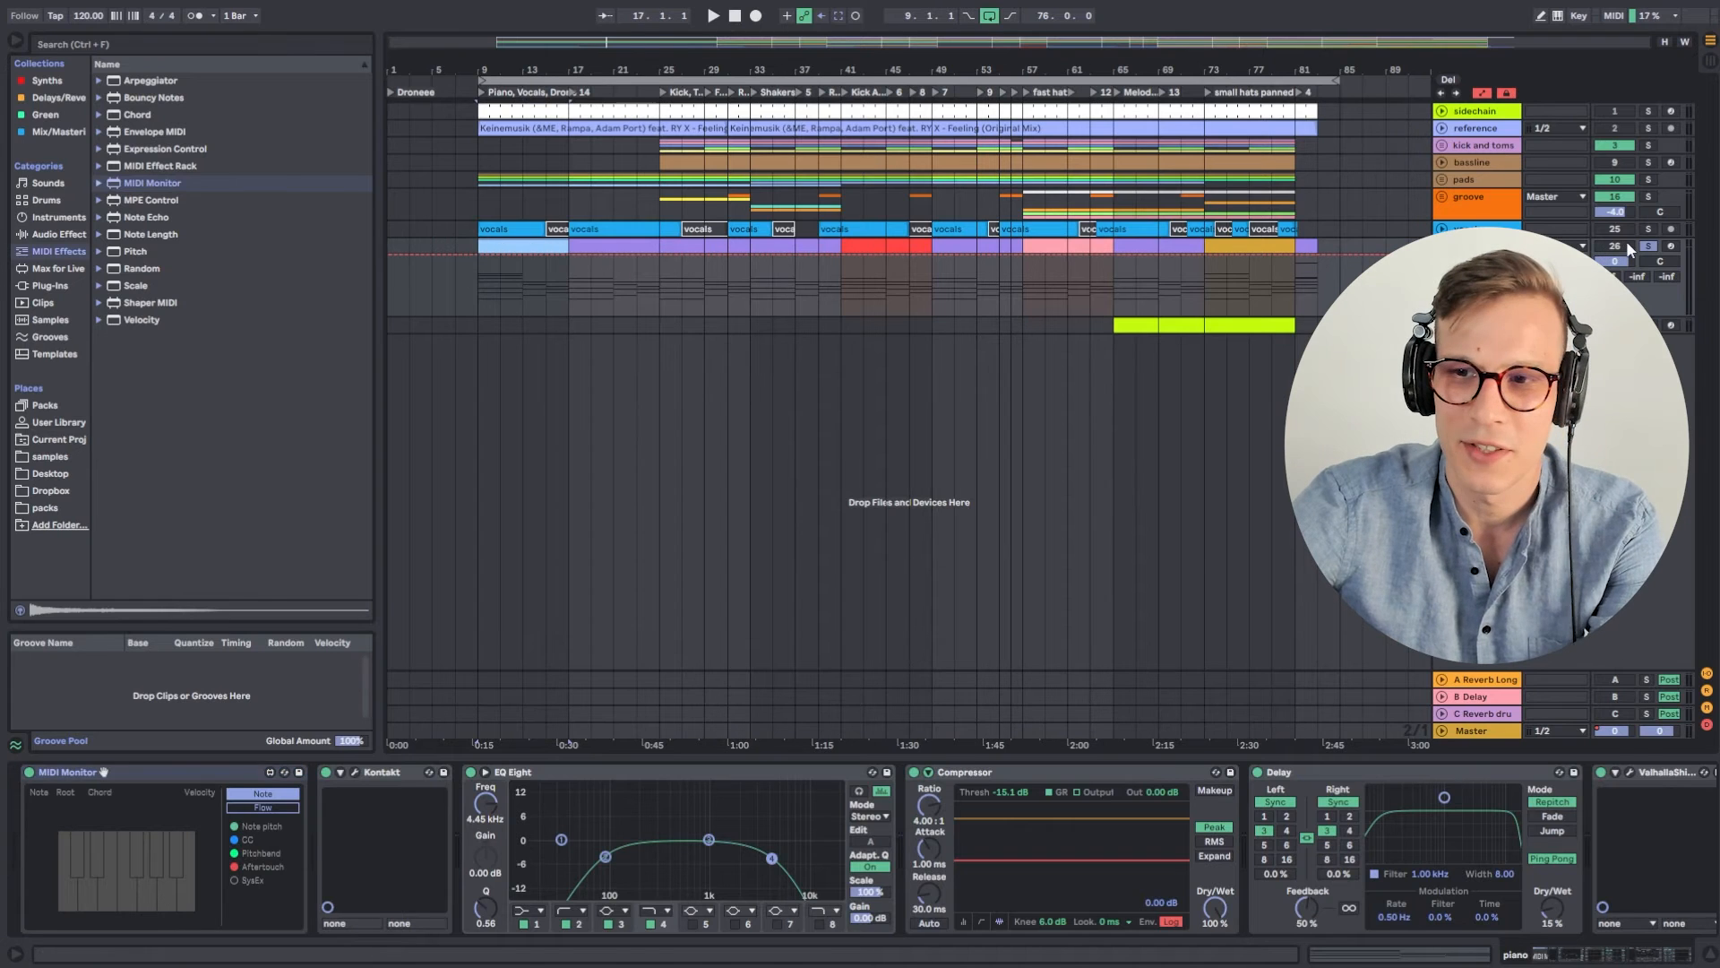
{"action": "key", "text": "space"}
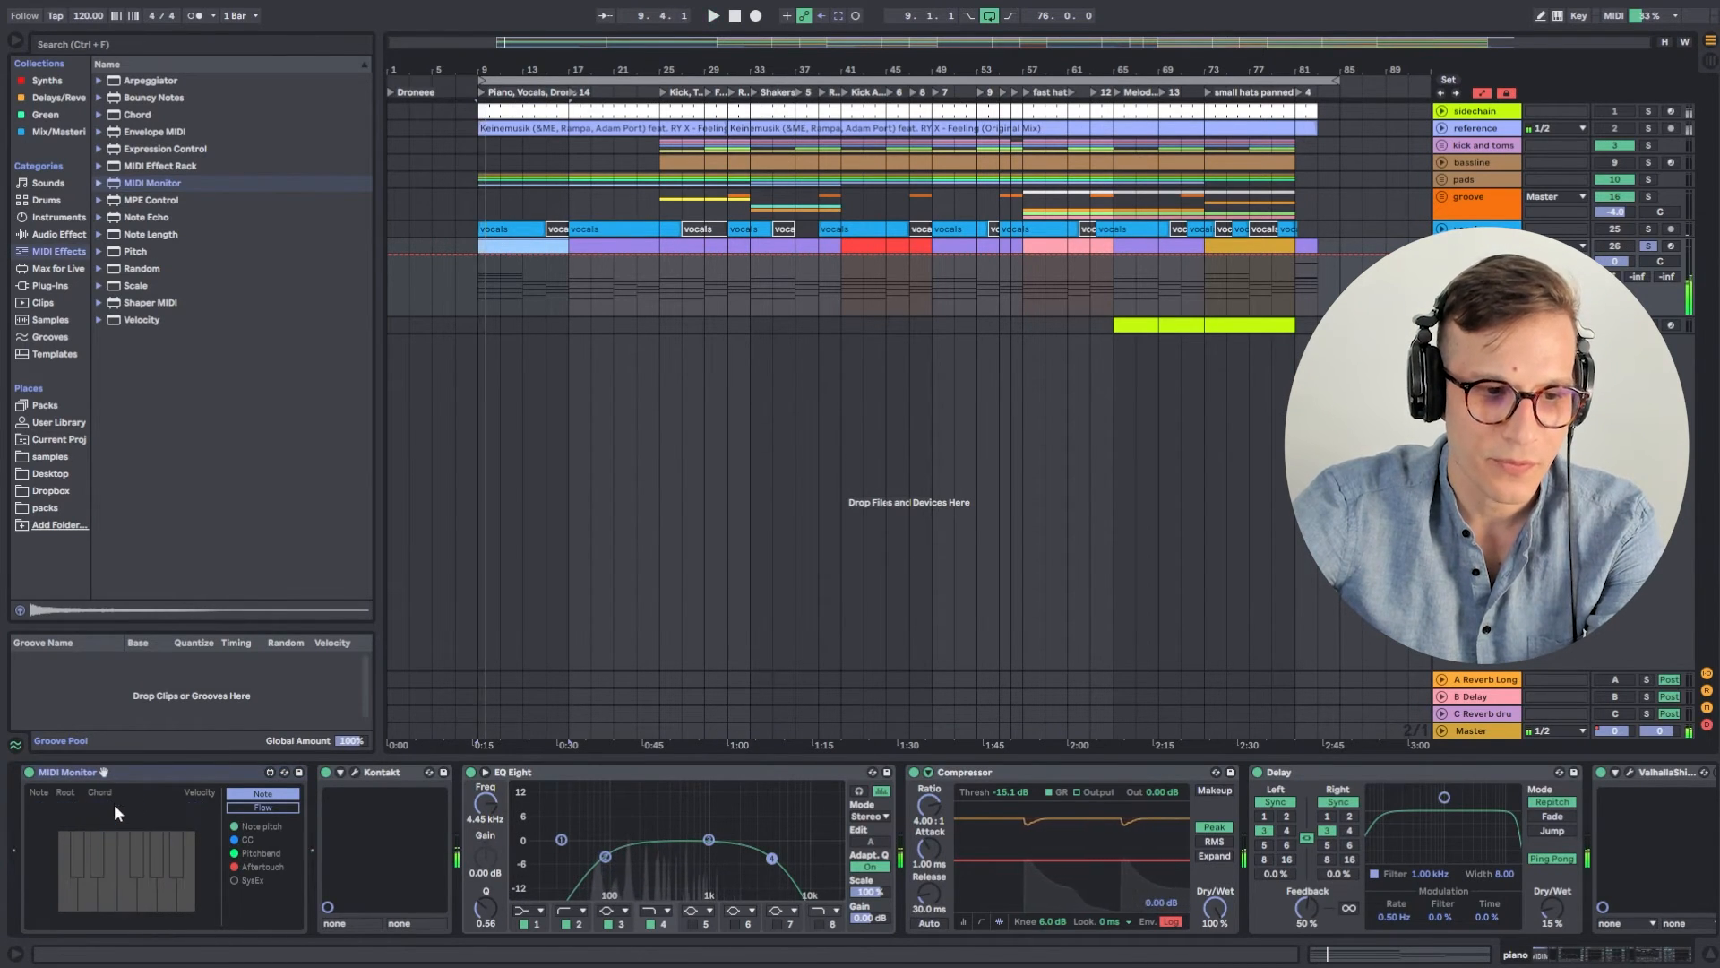
Reopen the first piano clip and examine the three highest notes of its opening chord one by one.
{"action": "double_click", "coordinate": [517, 281]}
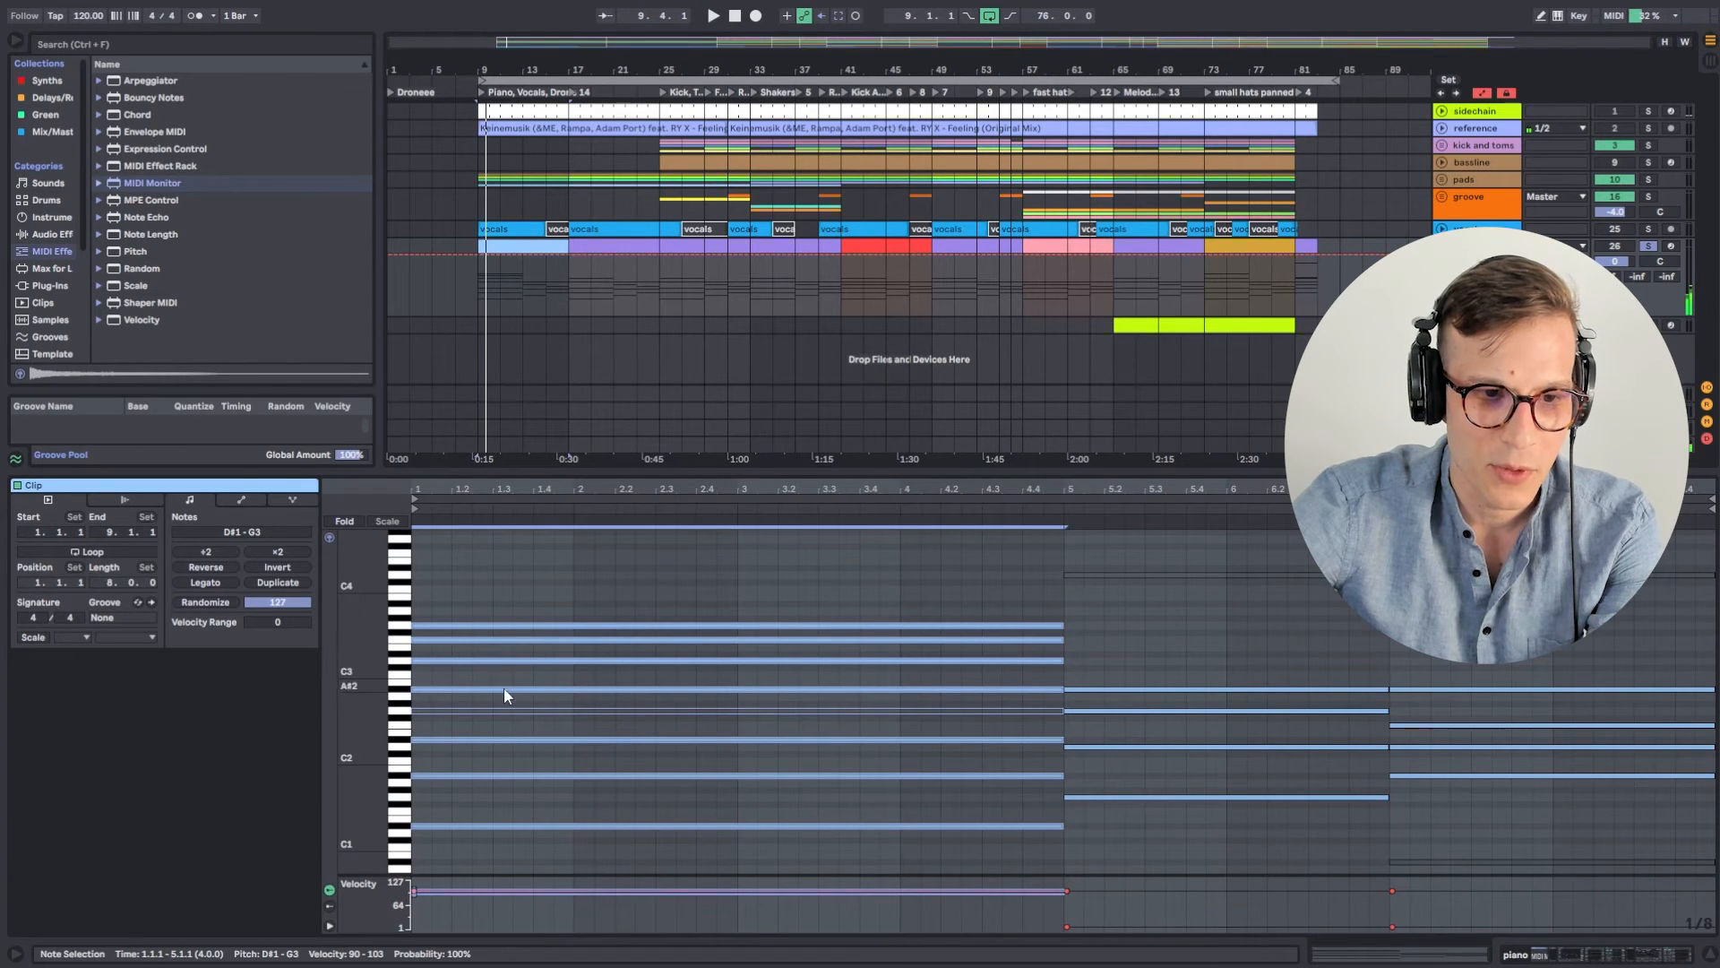
{"action": "key", "text": "space"}
{"action": "left_click", "coordinate": [499, 660]}
{"action": "left_click", "coordinate": [493, 640]}
{"action": "left_click", "coordinate": [485, 627]}
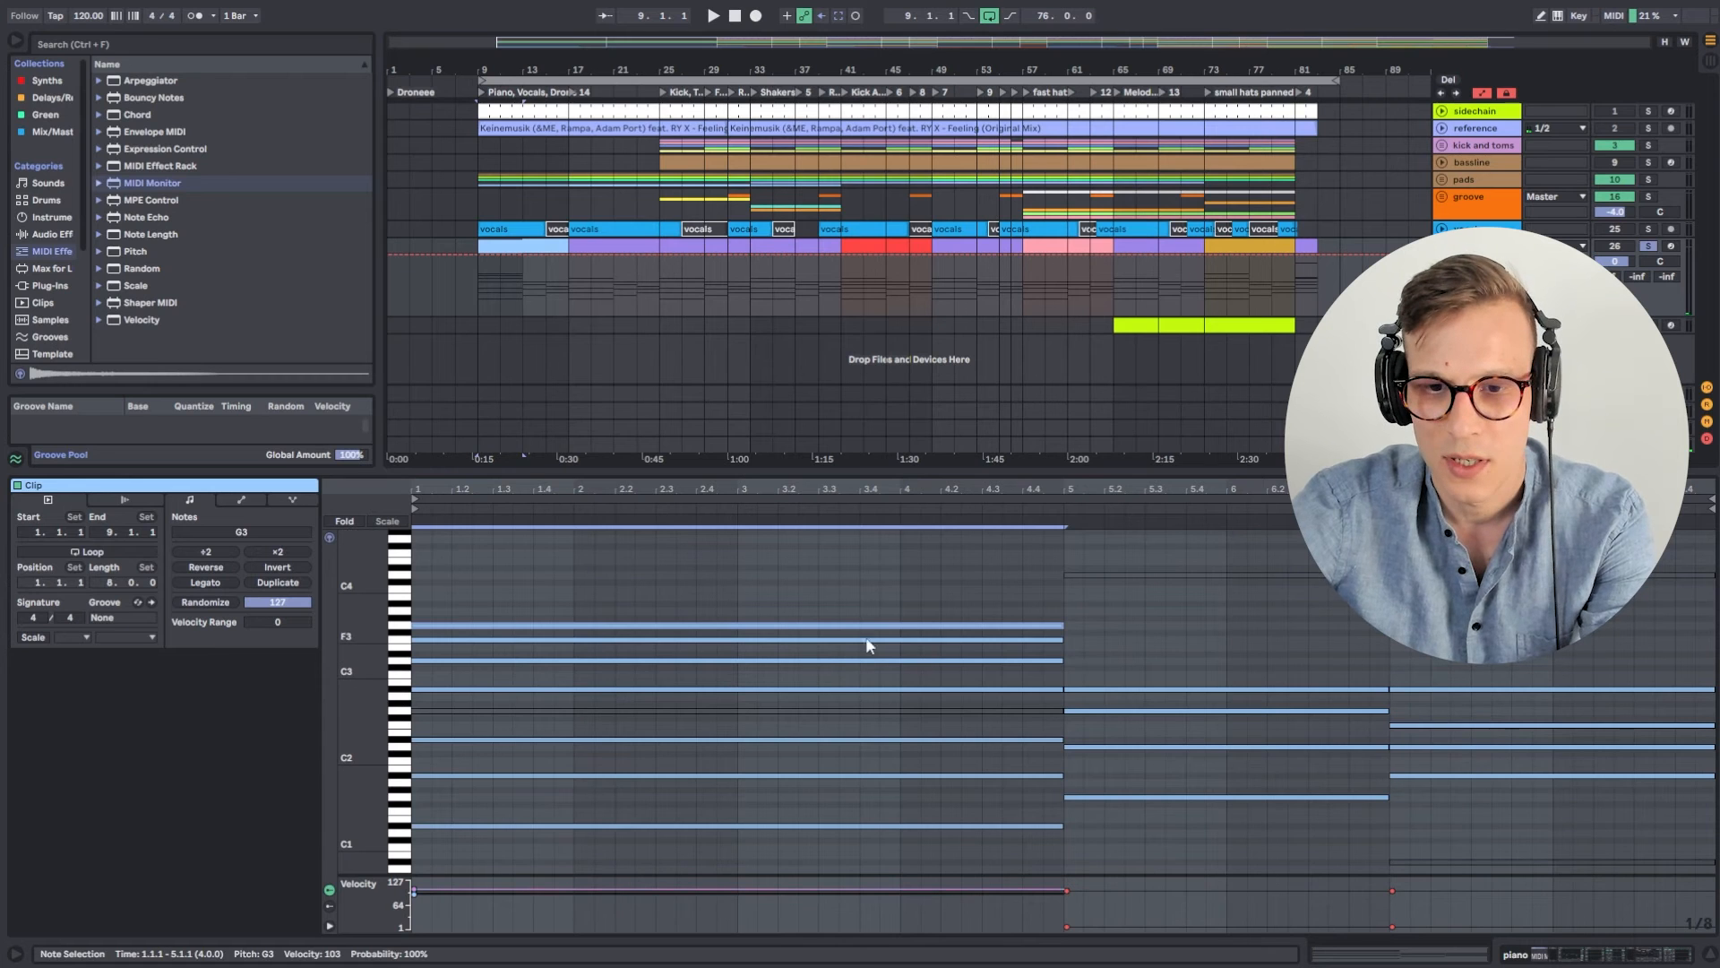
Examine the second and third chords in the piano clip, then play from the second chord at bar 13.
{"action": "left_click_drag", "start_coordinate": [1227, 833], "coordinate": [1190, 661]}
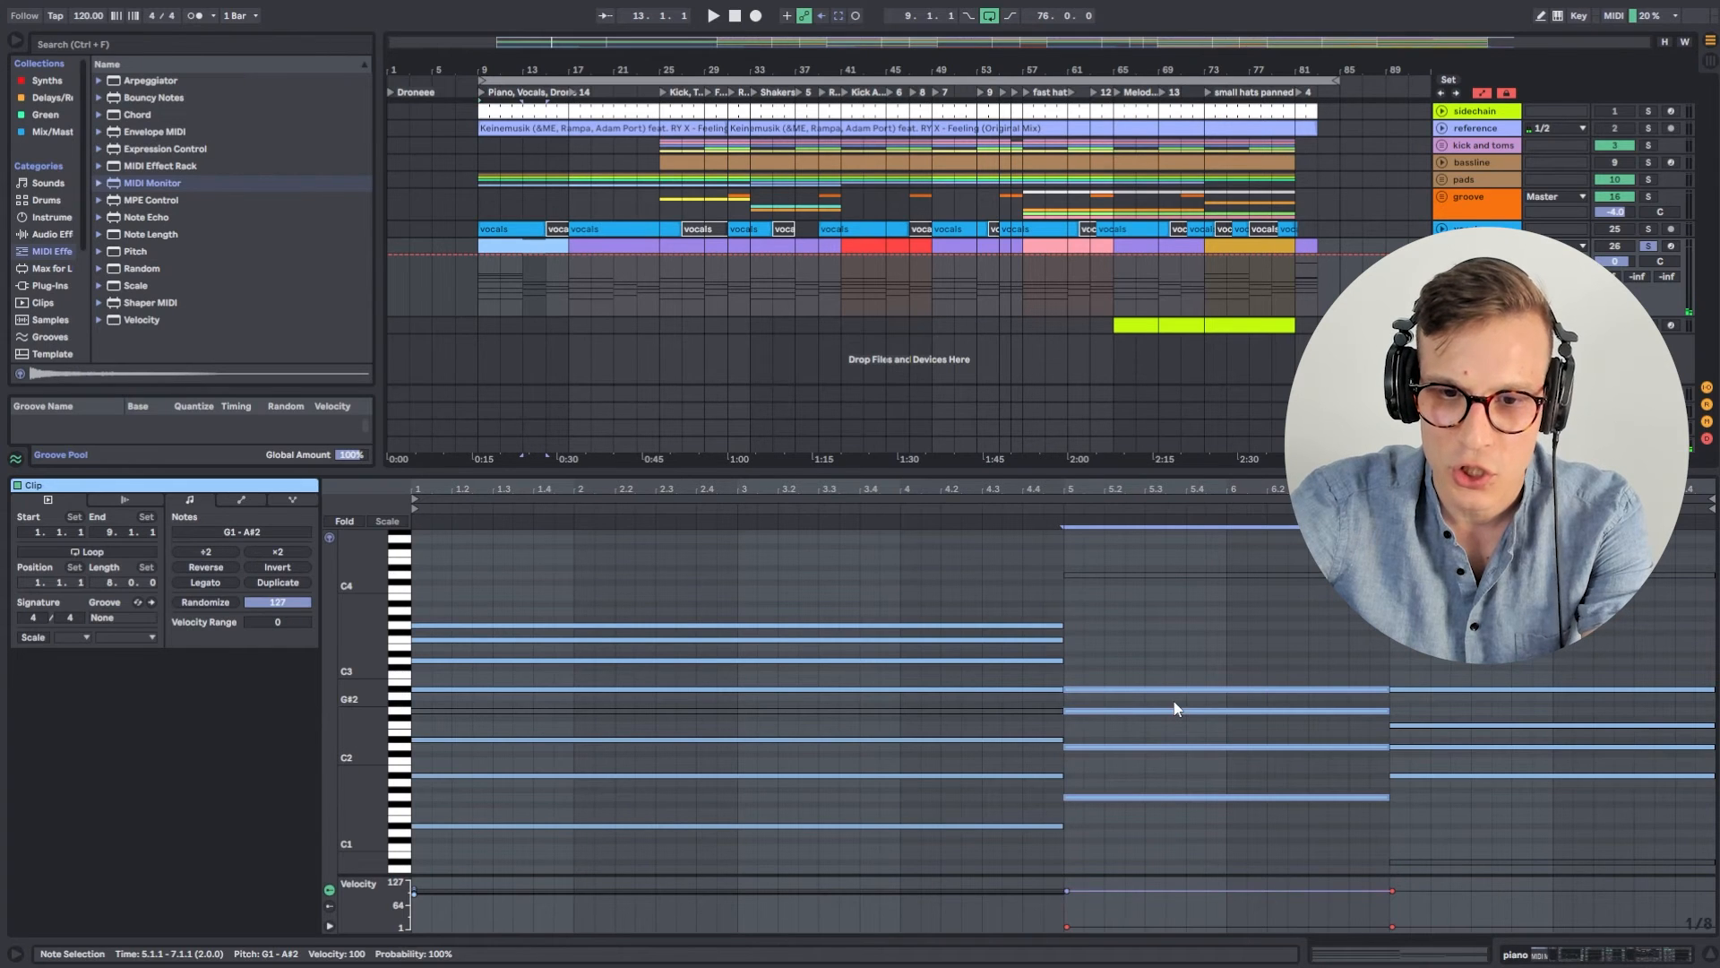
{"action": "left_click_drag", "start_coordinate": [1514, 791], "coordinate": [1515, 663]}
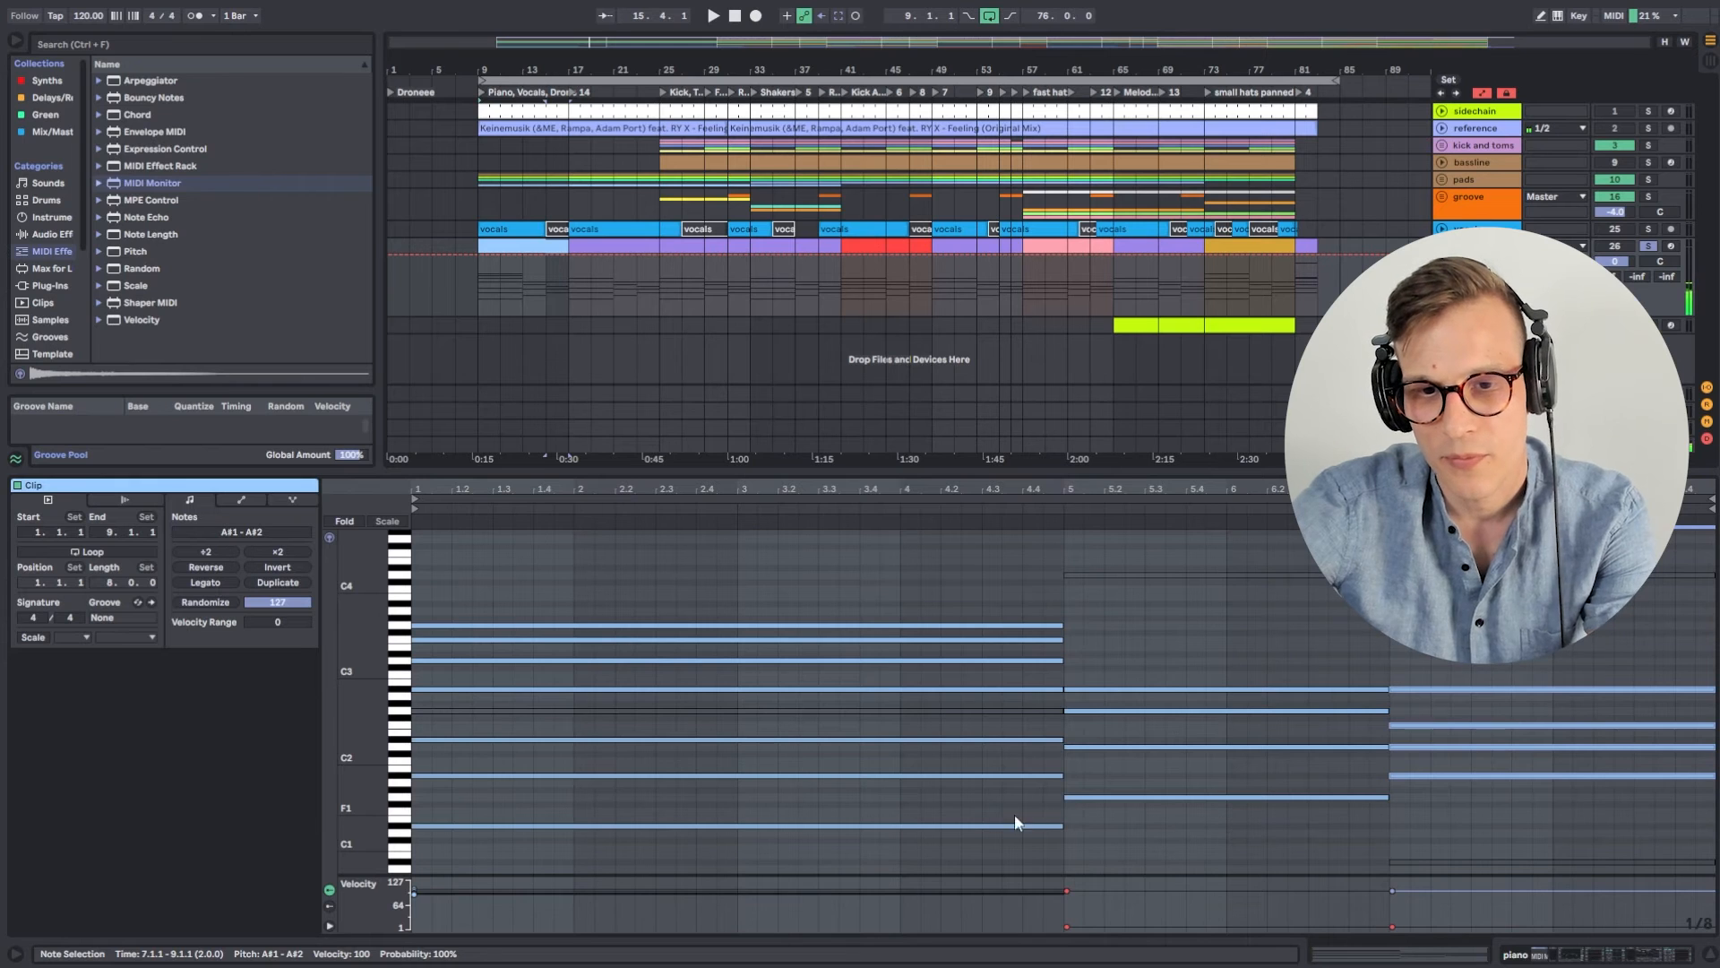
{"action": "left_click_drag", "start_coordinate": [1222, 815], "coordinate": [1195, 645]}
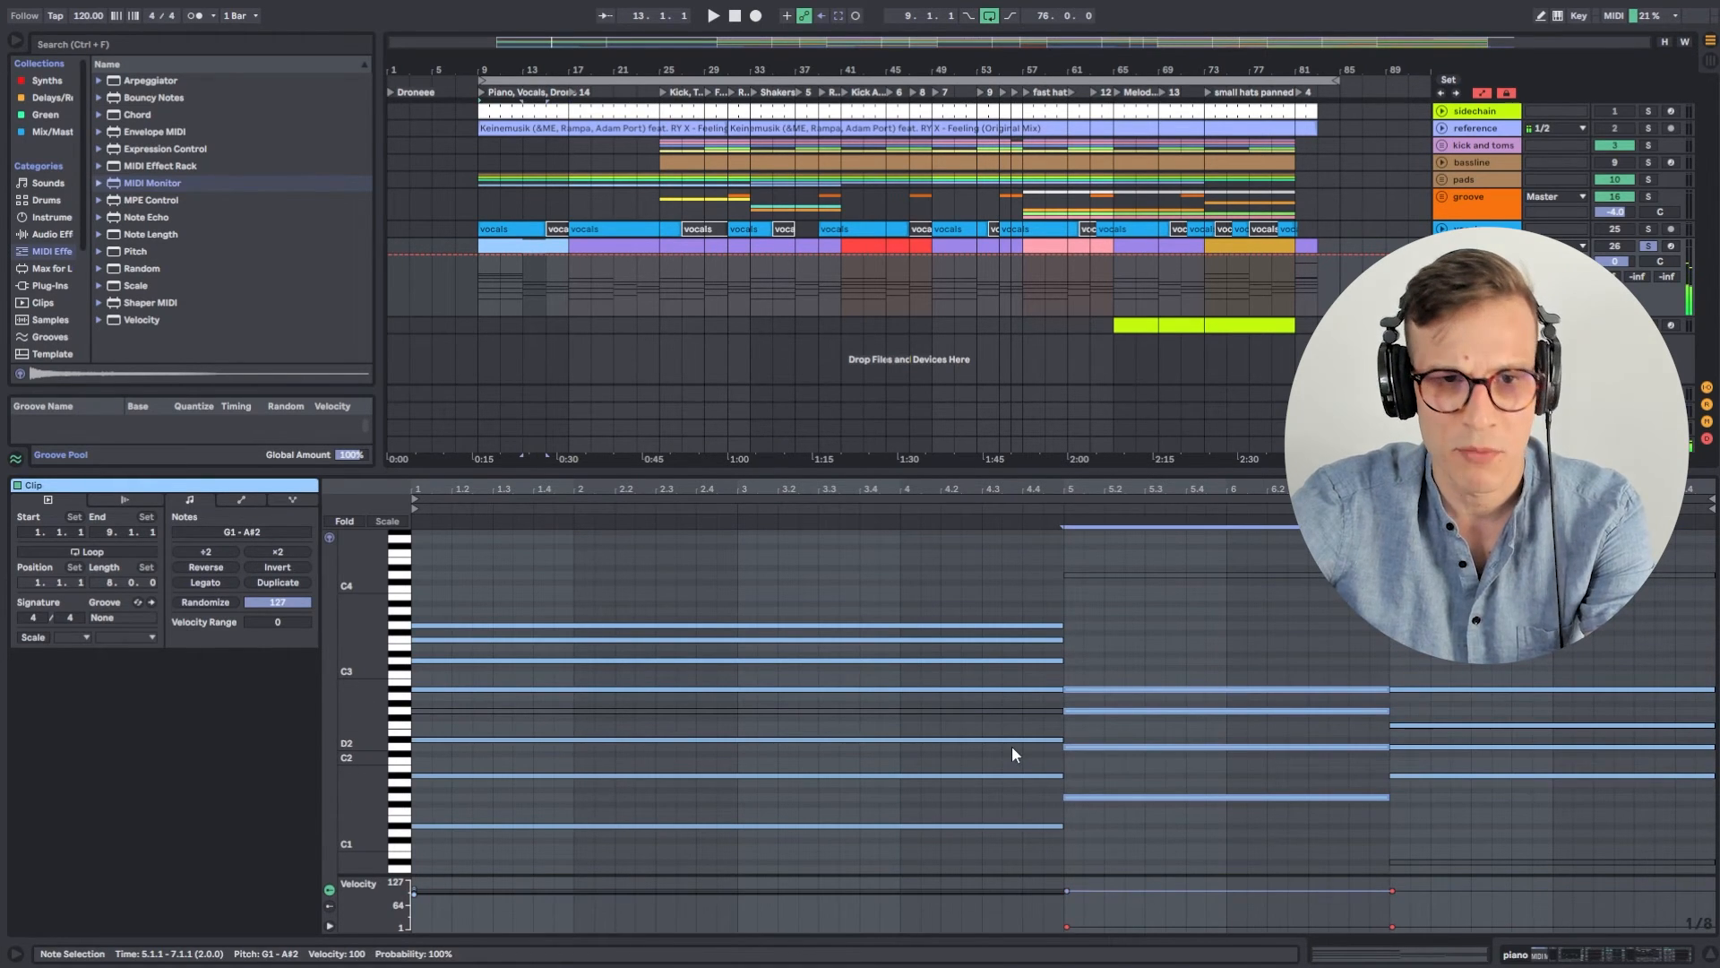
{"action": "key", "text": "space"}
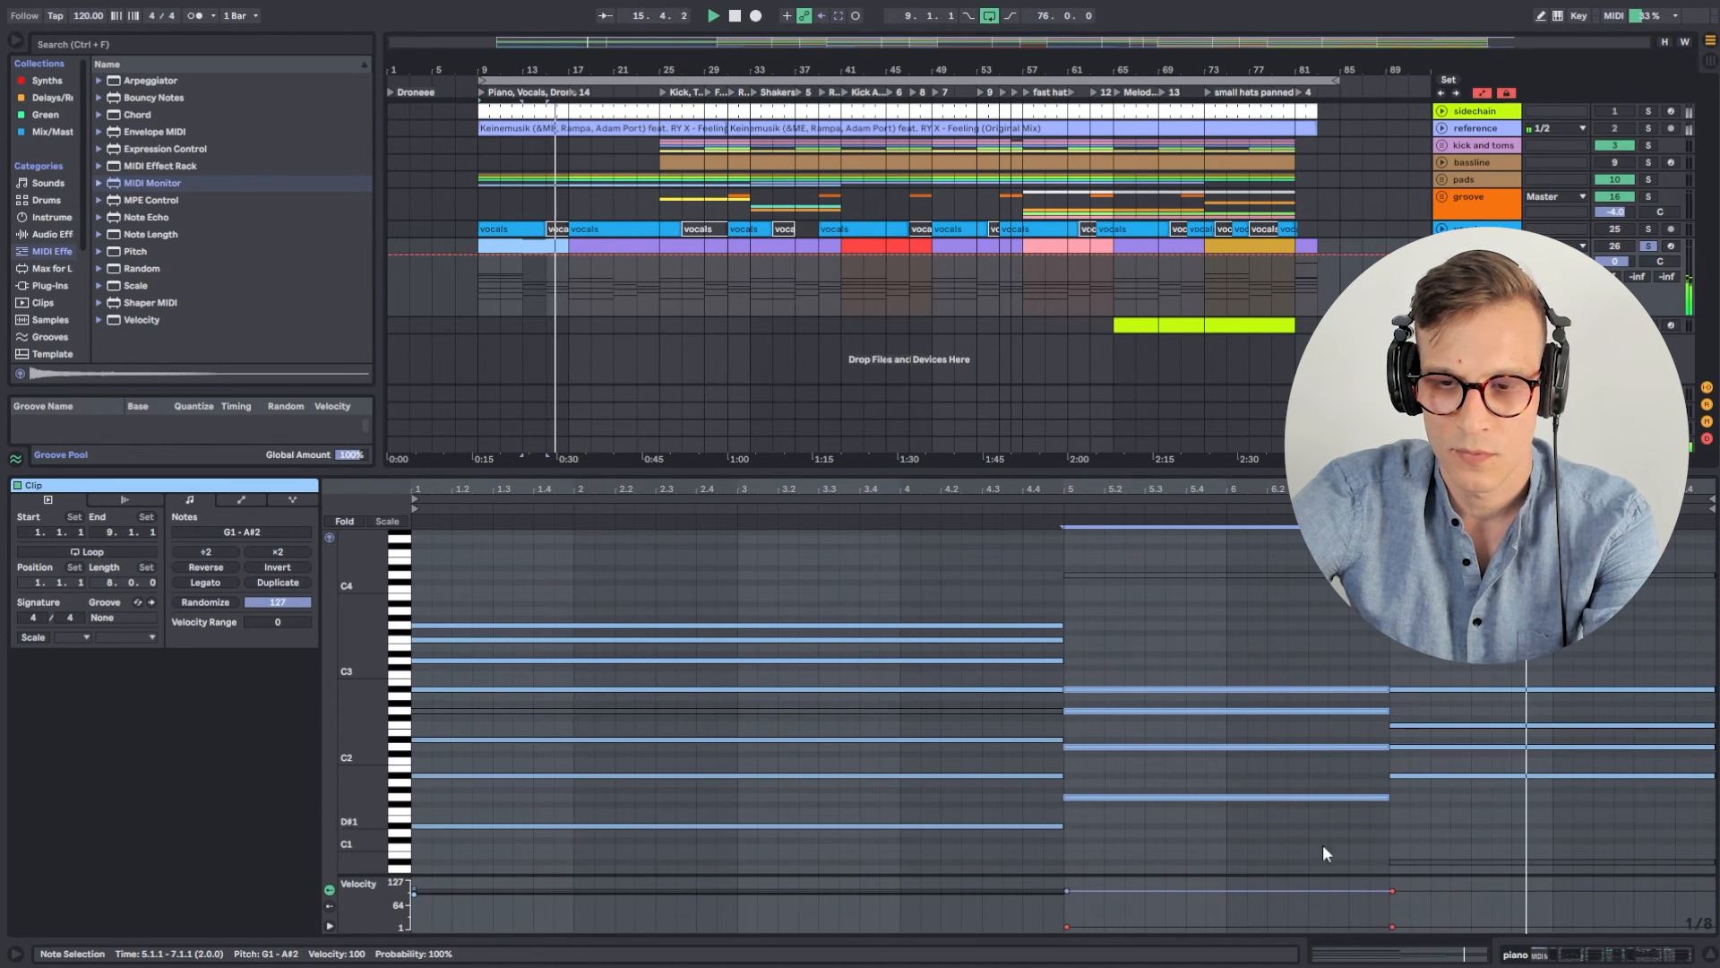
Check the playing chords in MIDI Monitor, and examine the notes of the piano clip starting at bar 17.
{"action": "key", "text": "shift+Tab"}
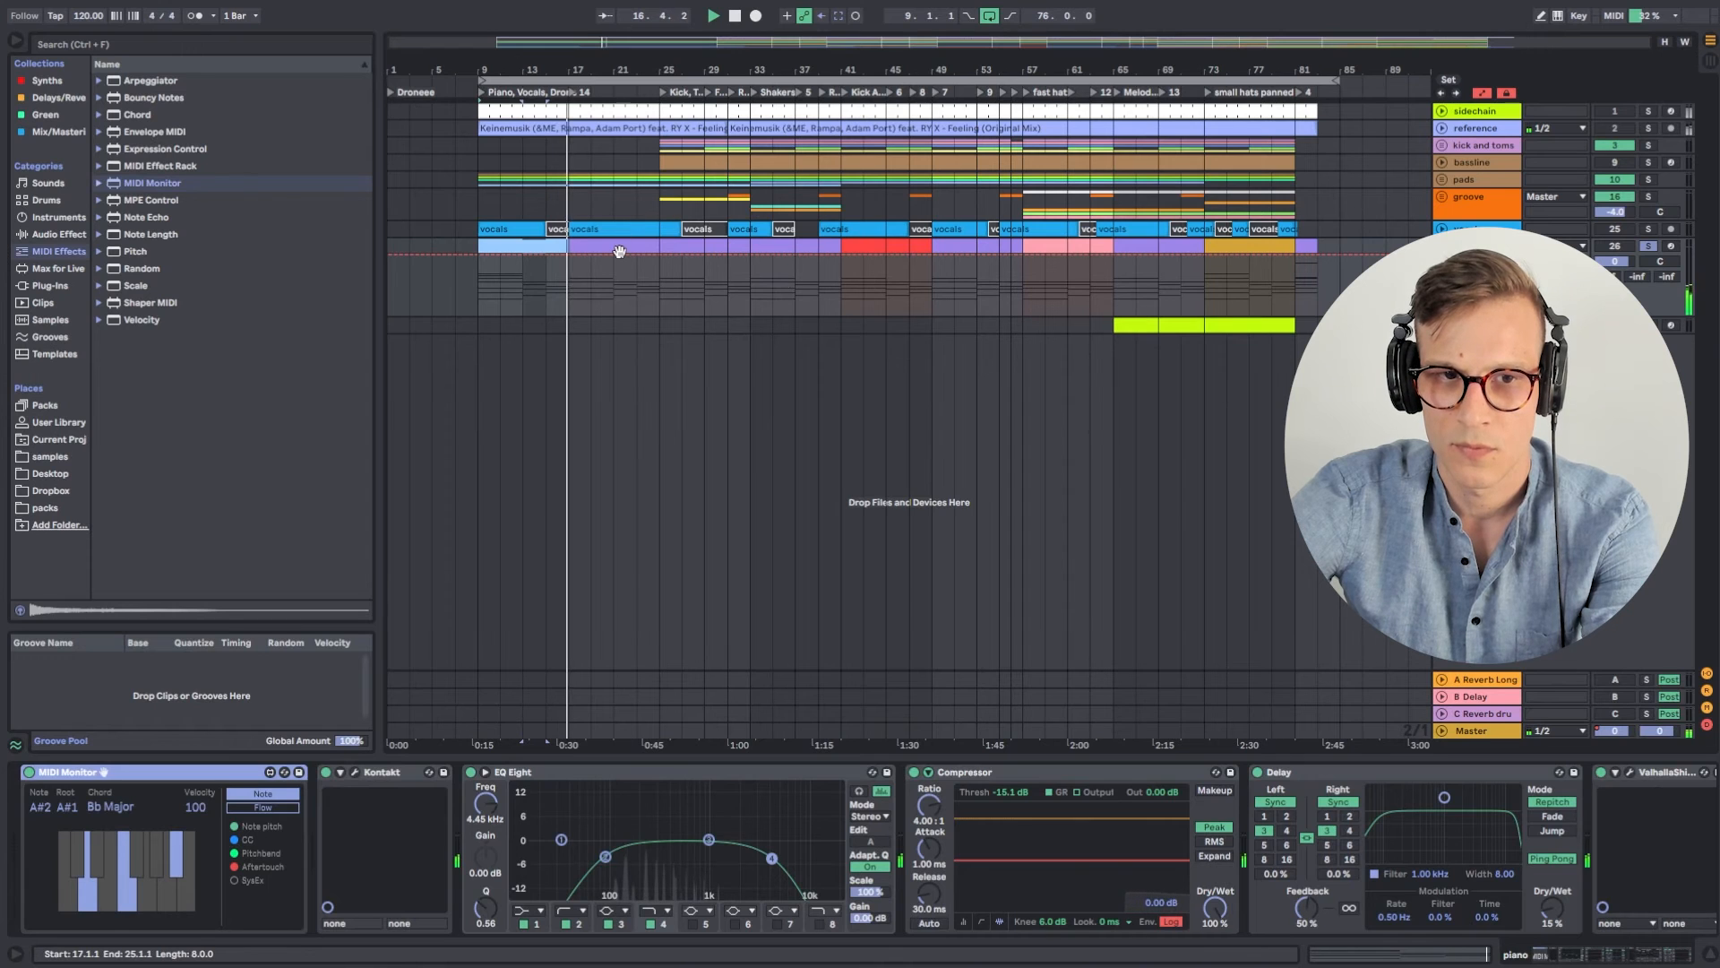
{"action": "key", "text": "shift+Tab"}
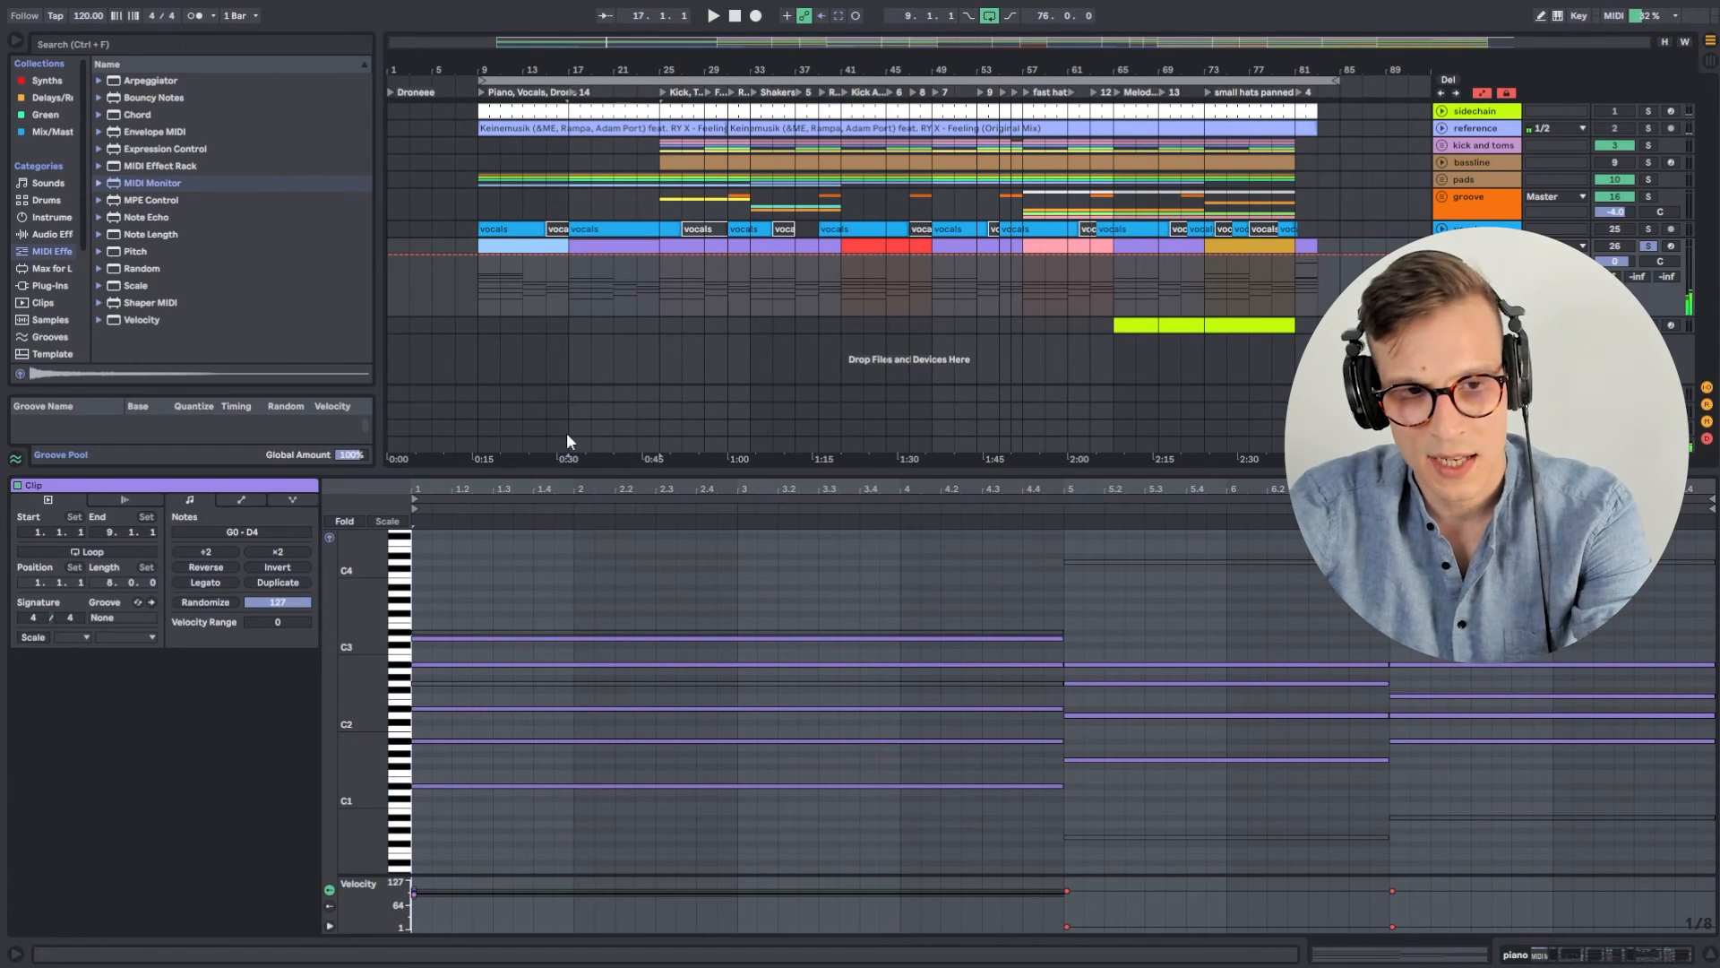
{"action": "left_click", "coordinate": [538, 246]}
{"action": "left_click", "coordinate": [643, 248]}
{"action": "left_click", "coordinate": [876, 247]}
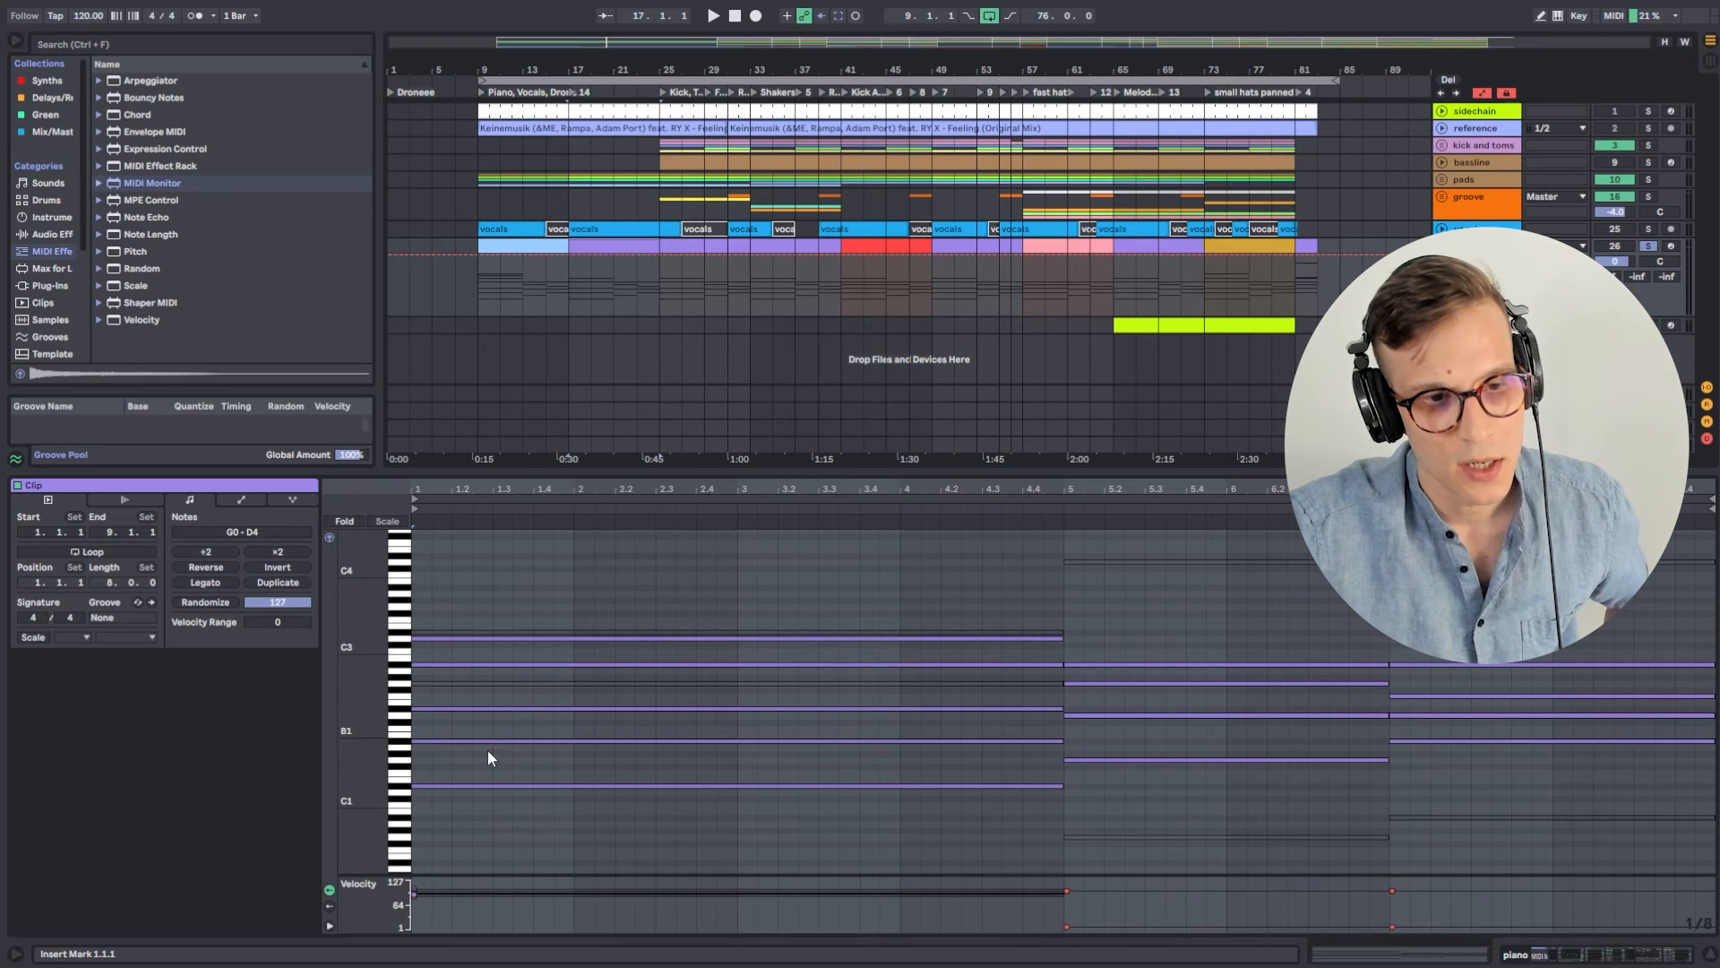
{"action": "left_click", "coordinate": [512, 811]}
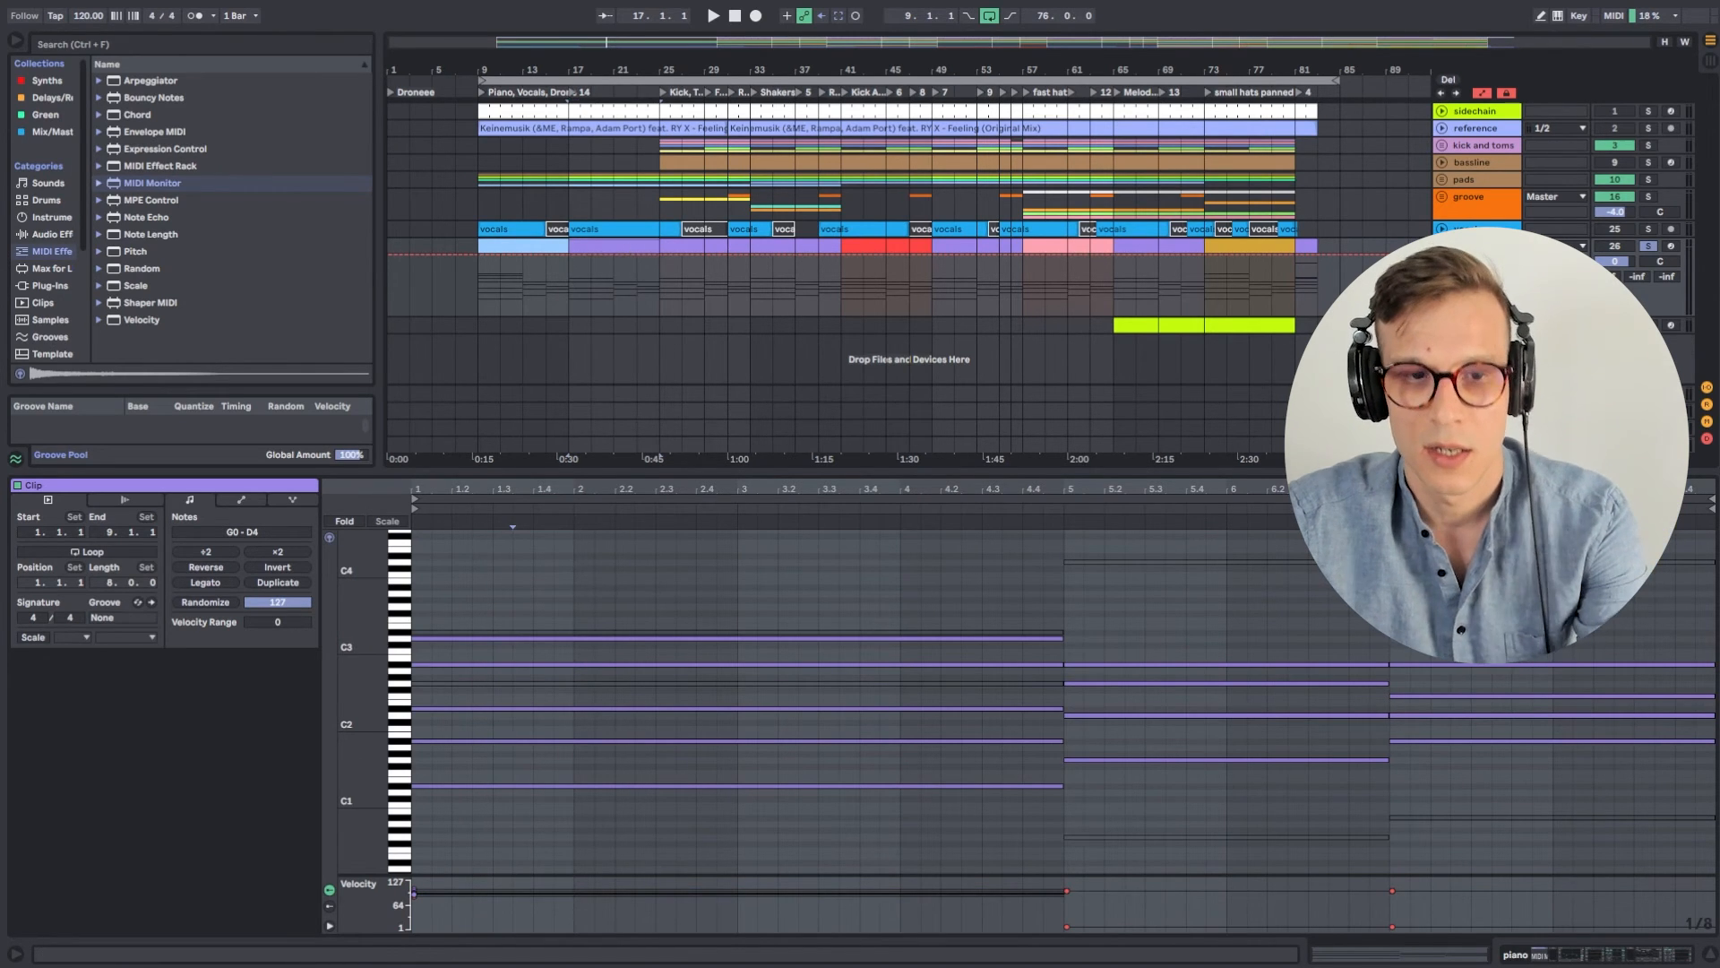
{"action": "left_click", "coordinate": [1523, 957]}
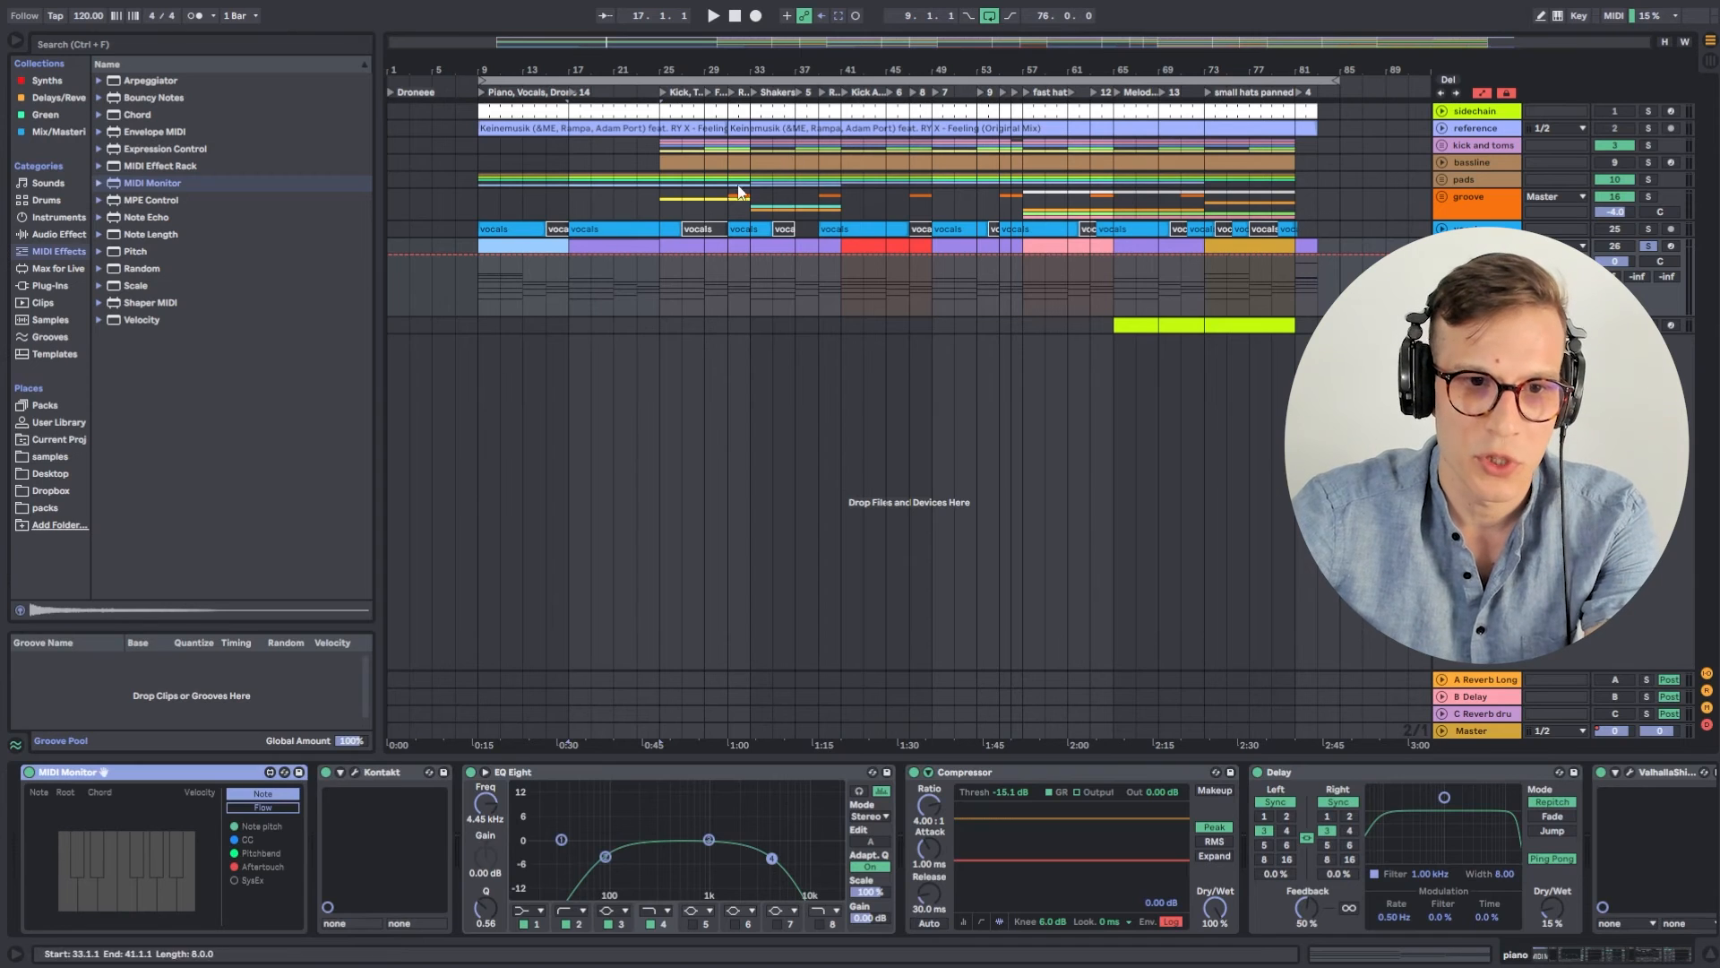
Play the piano clip at bar 17, examine the G2 note in its first chord, and read the chord in MIDI Monitor.
{"action": "left_click", "coordinate": [599, 244]}
{"action": "key", "text": "space"}
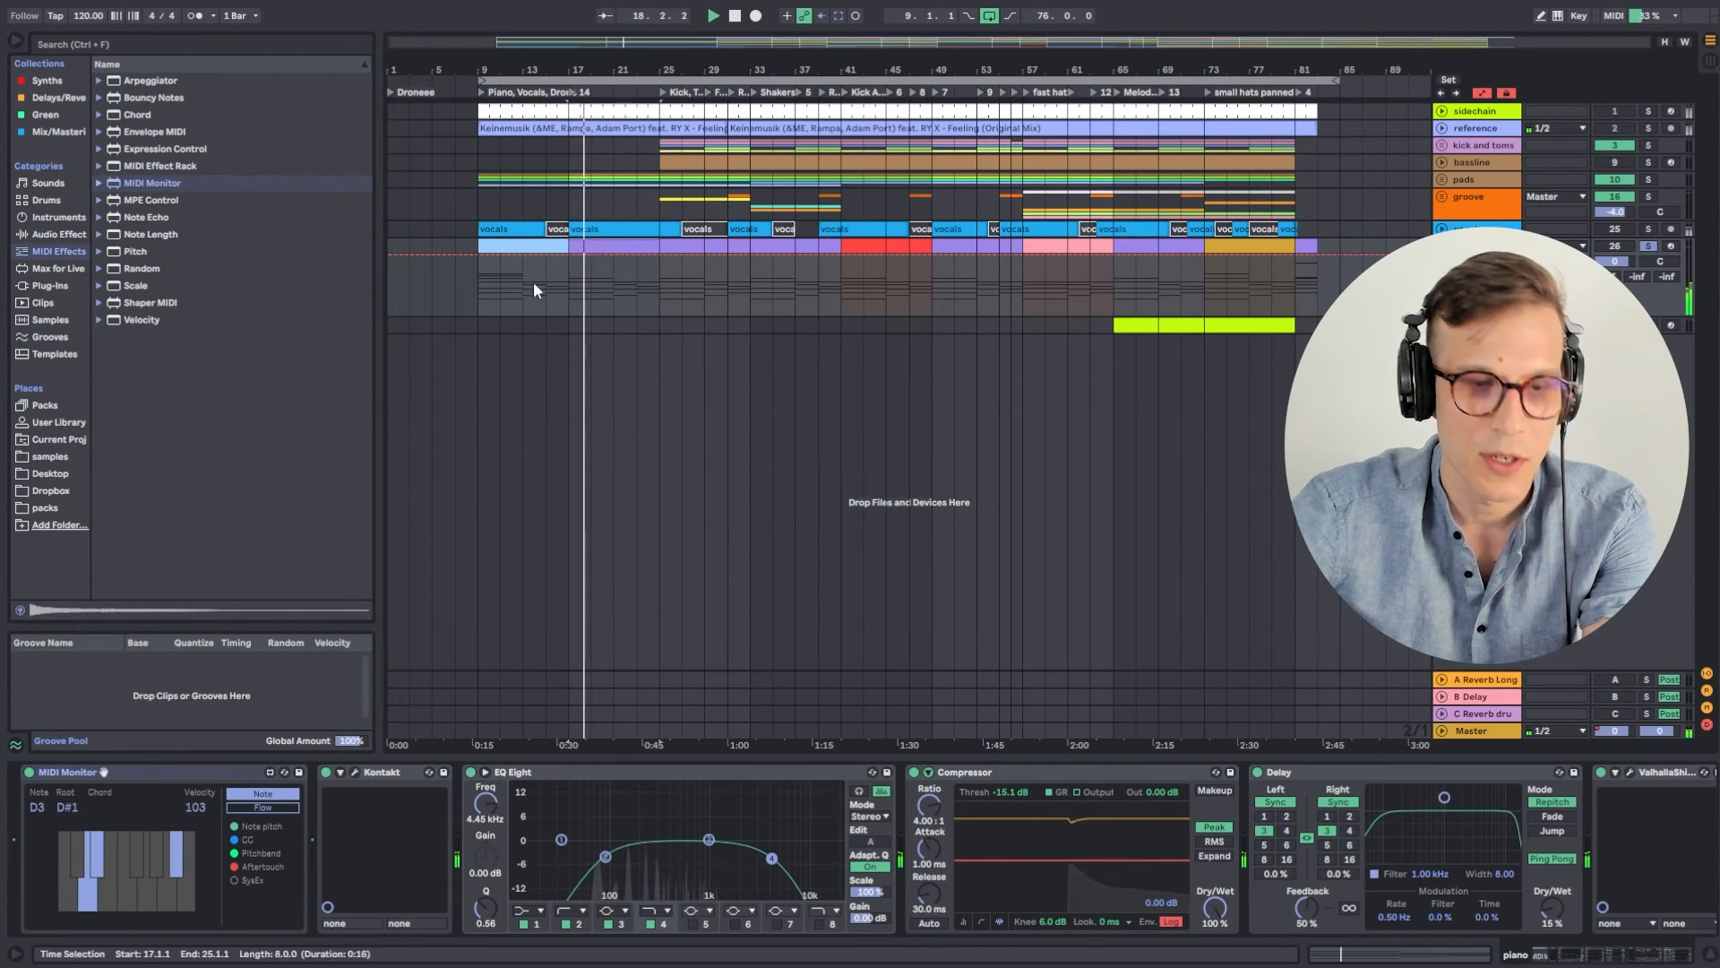
{"action": "double_click", "coordinate": [619, 248]}
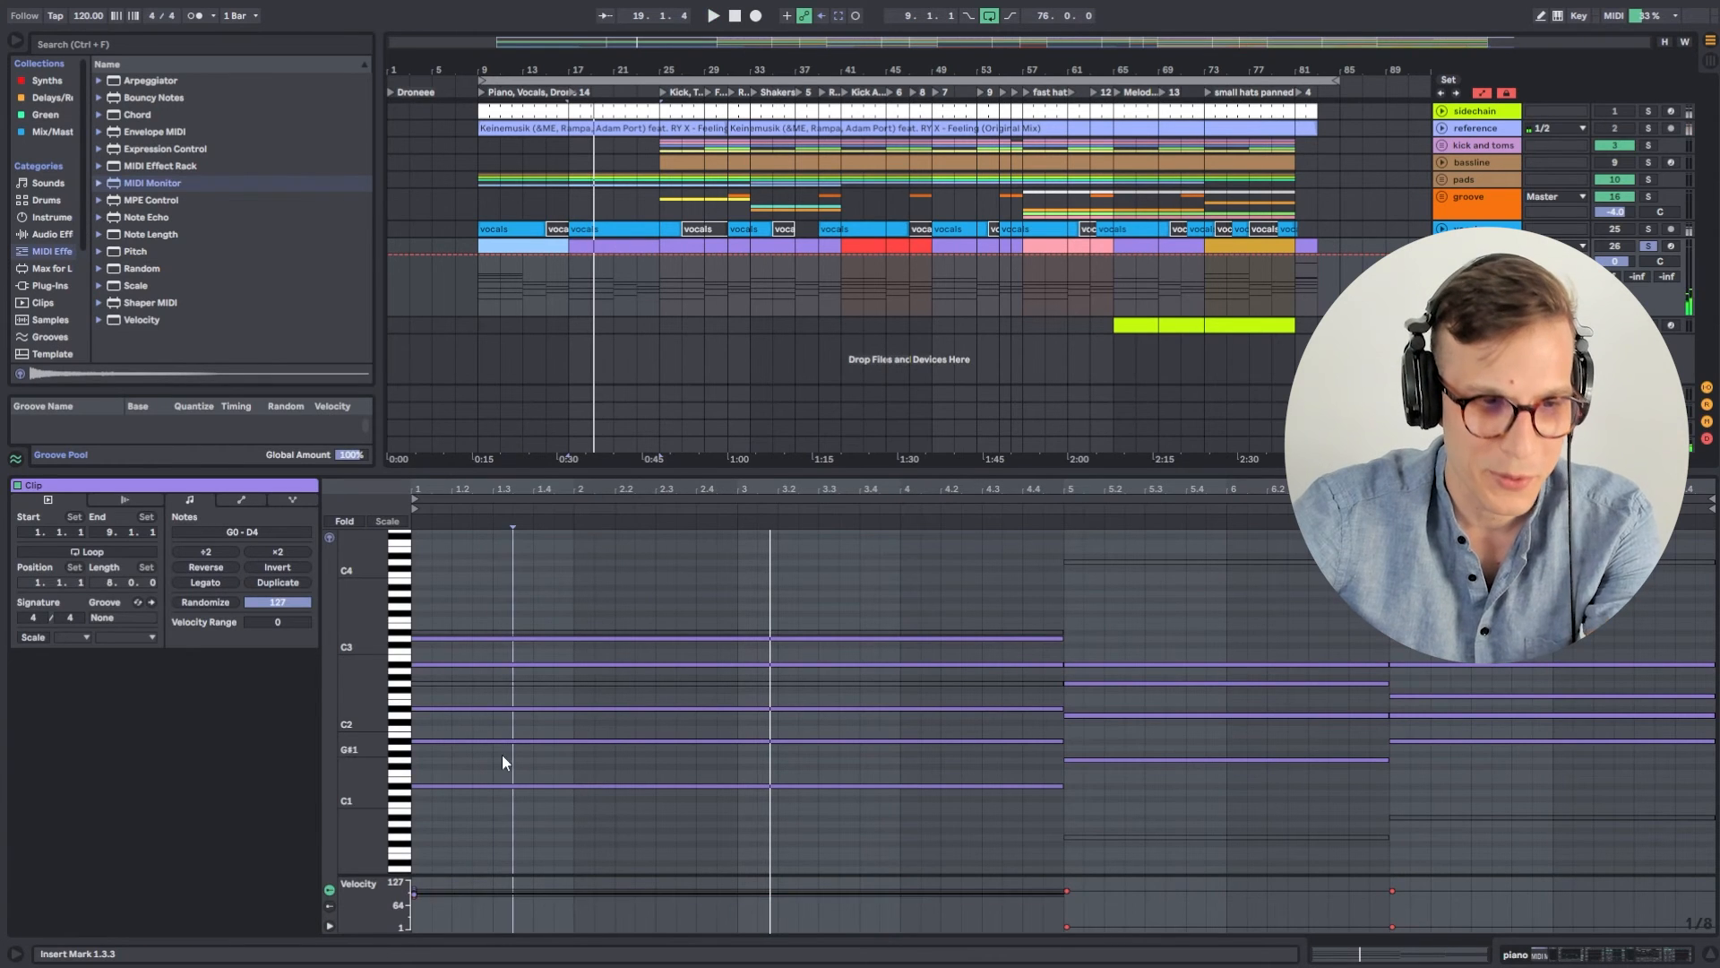
{"action": "left_click", "coordinate": [524, 684]}
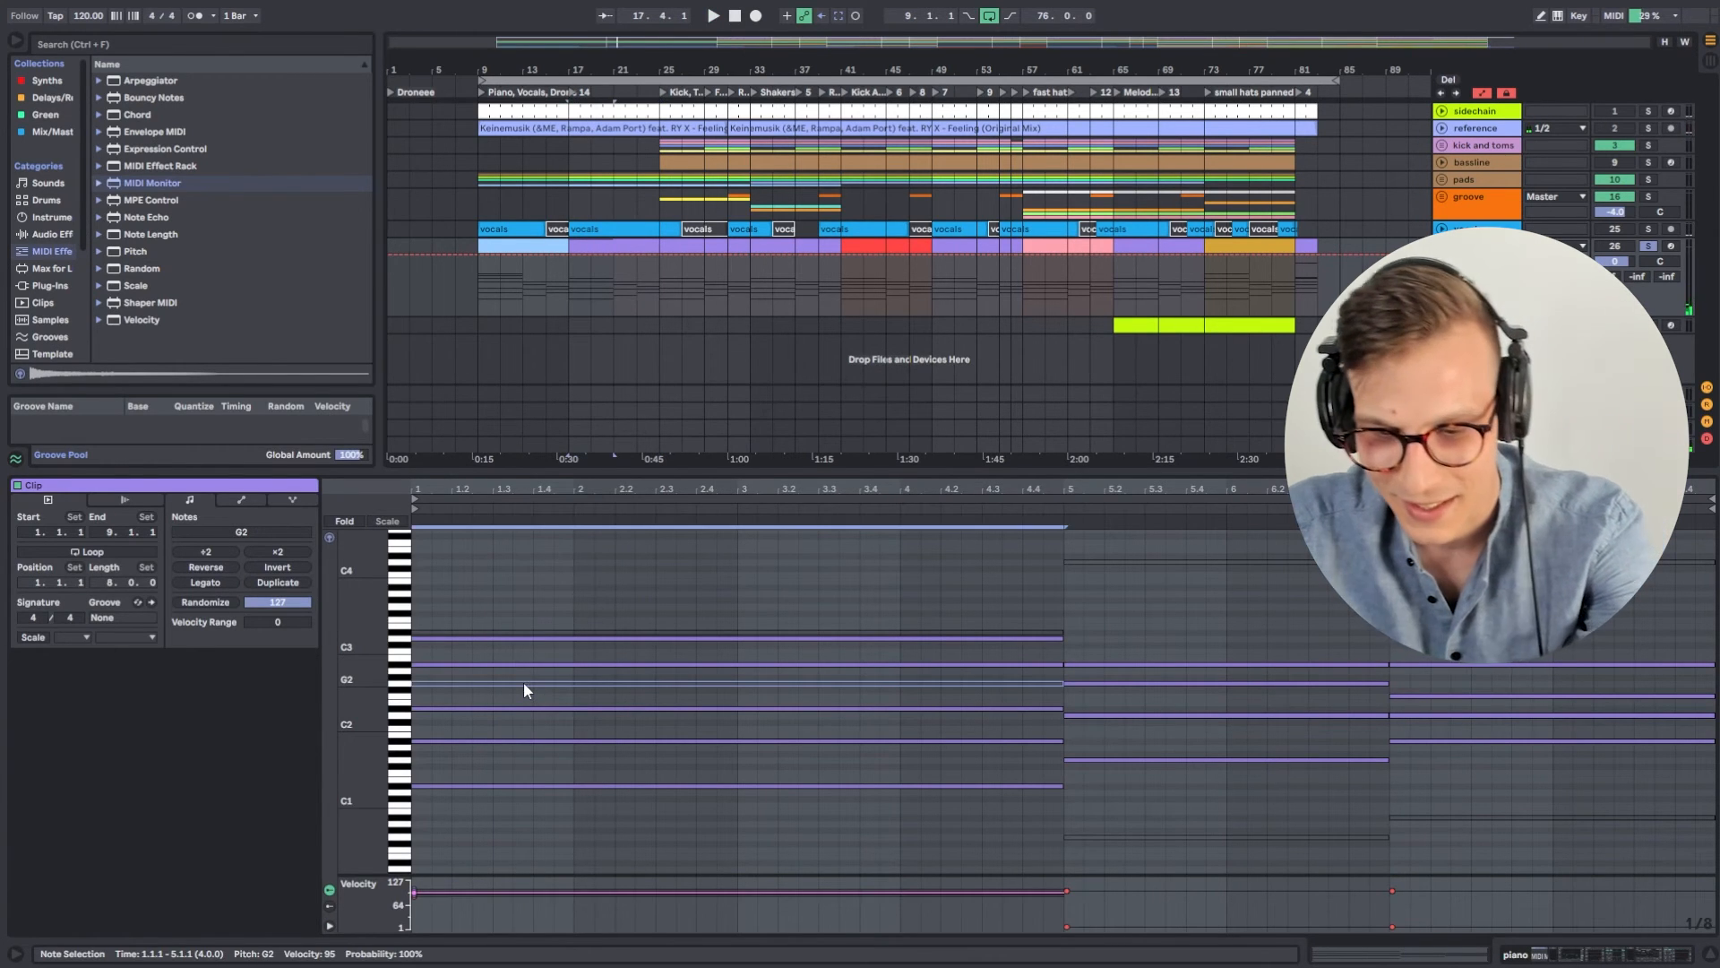
{"action": "left_click", "coordinate": [1516, 955]}
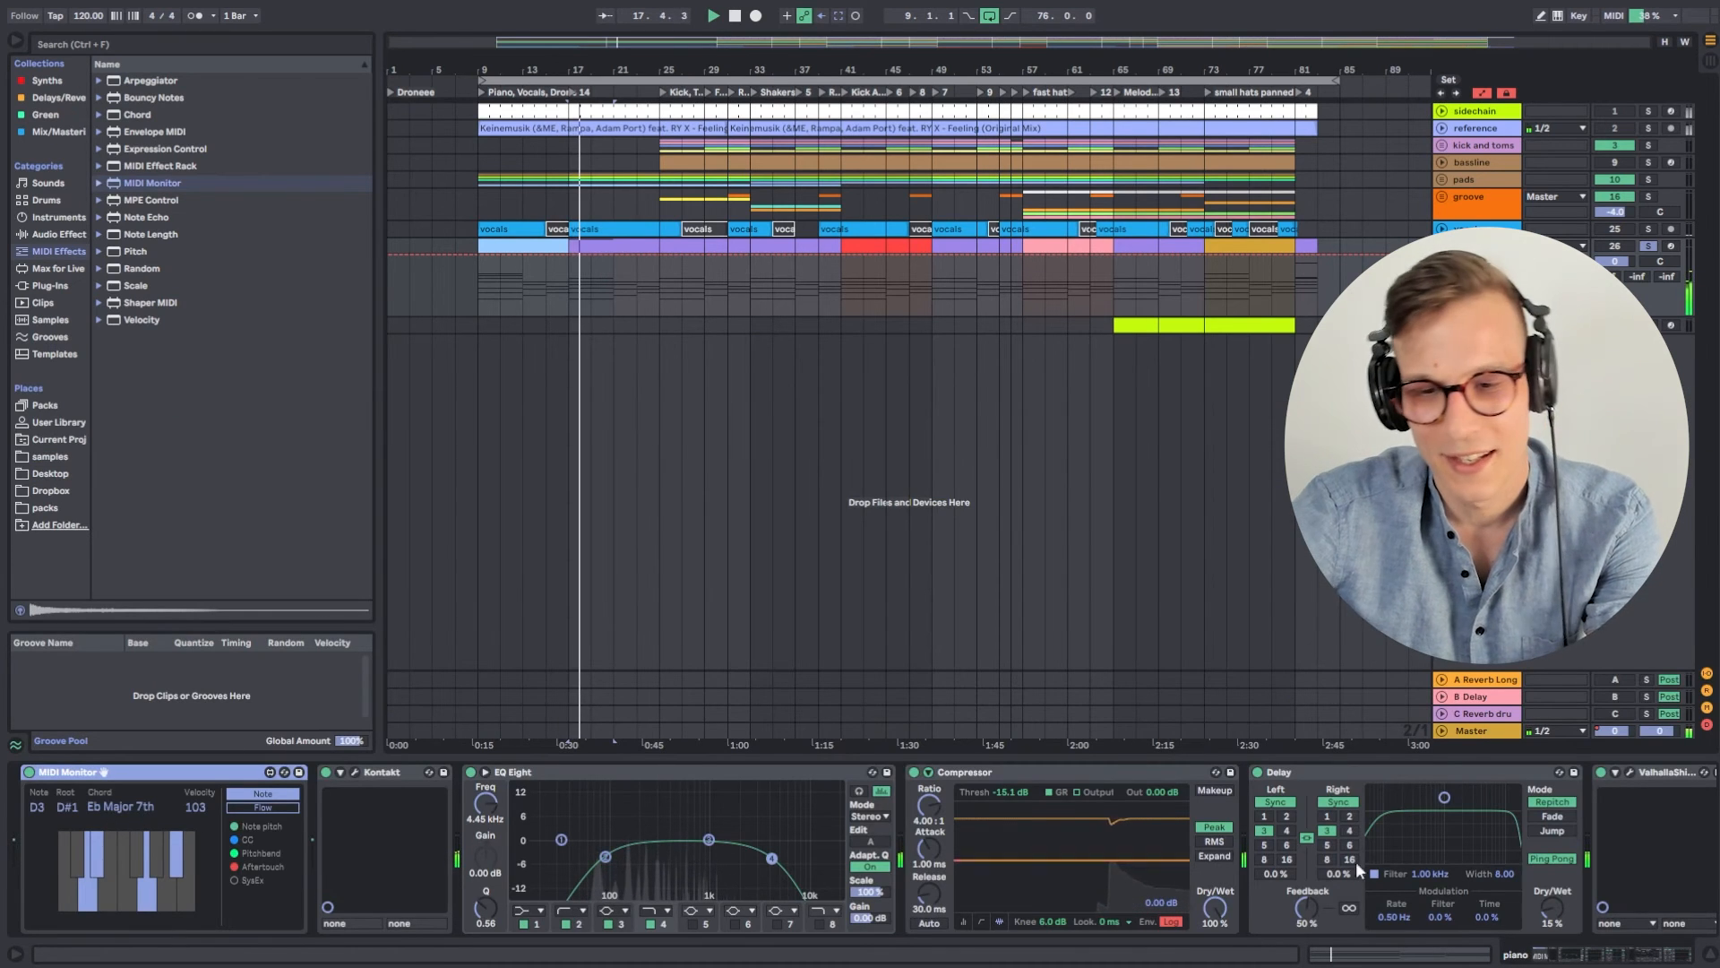
Examine the second chord of the piano clip at bar 17, then select and play the opening chord of the piano clip at bar 41.
{"action": "left_click", "coordinate": [1353, 952]}
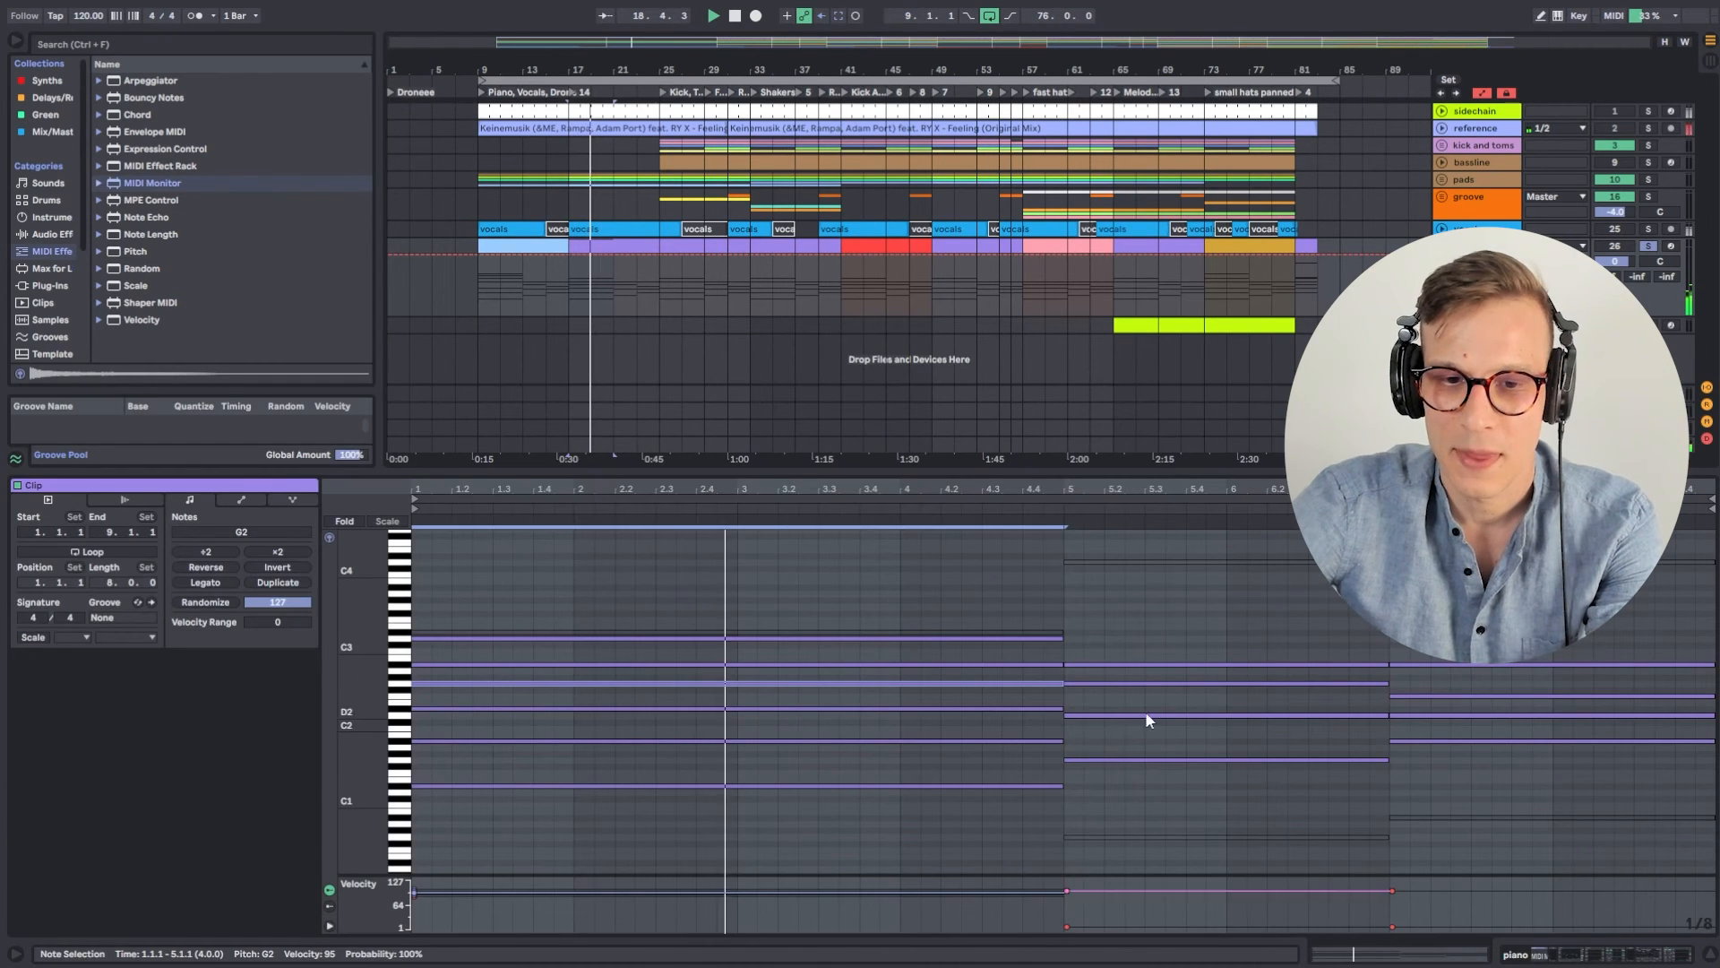
{"action": "left_click_drag", "start_coordinate": [1134, 776], "coordinate": [1181, 577]}
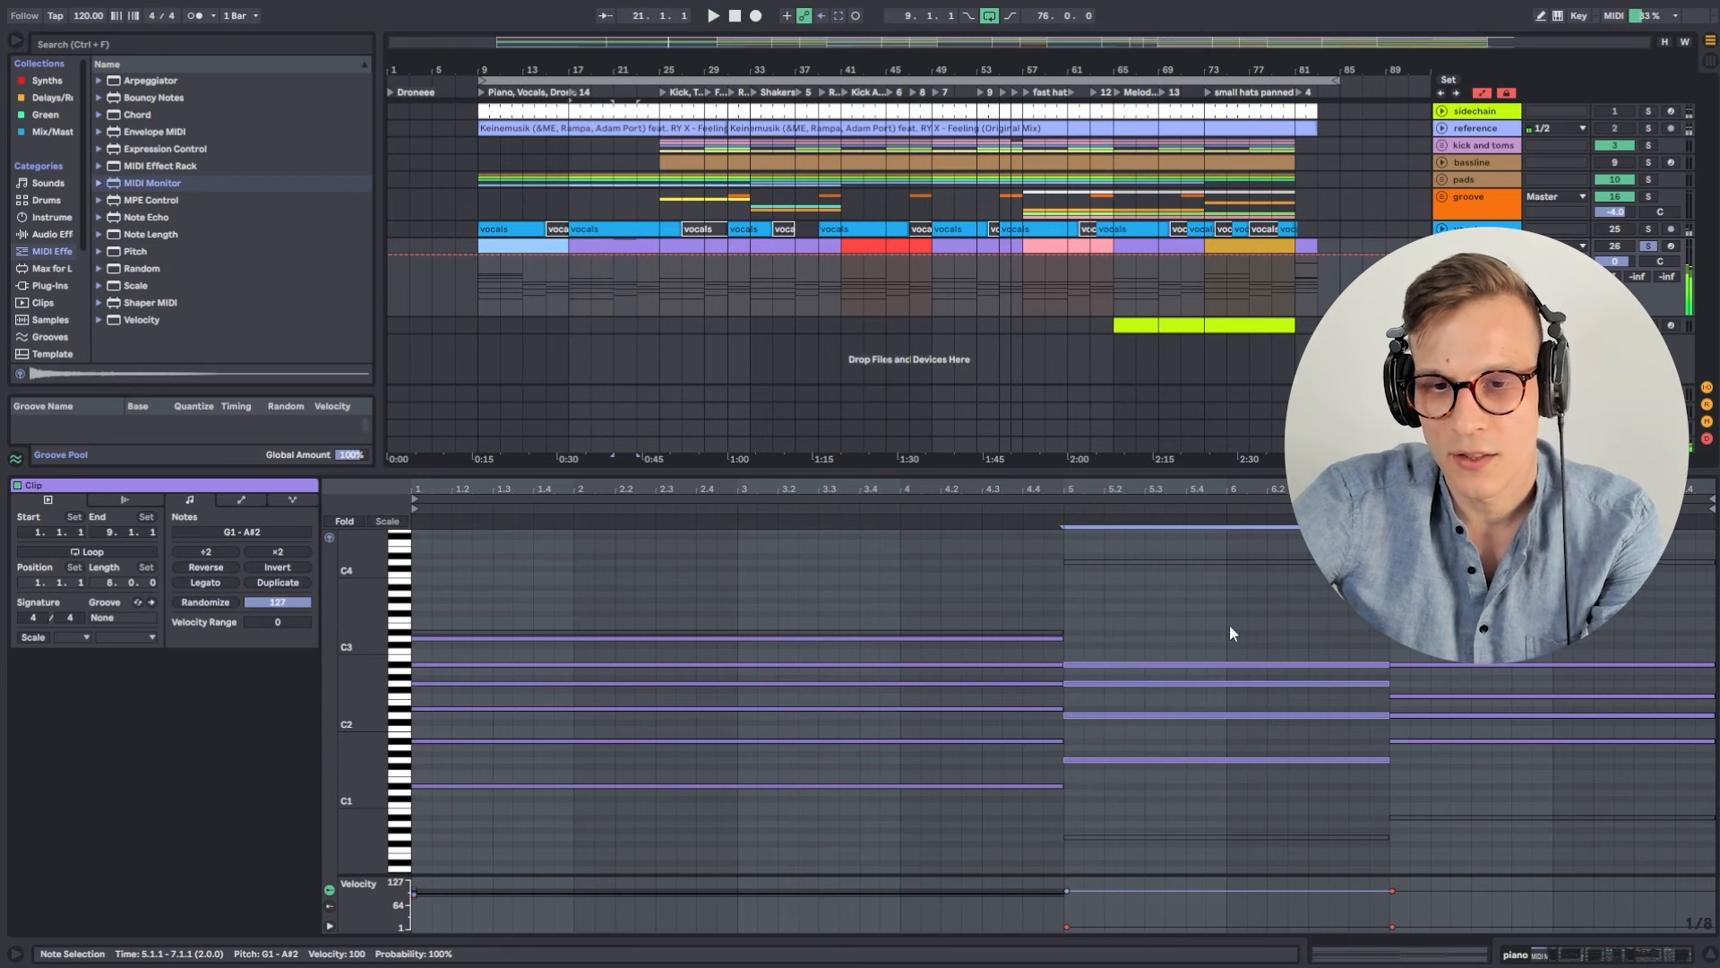
{"action": "left_click", "coordinate": [864, 244]}
{"action": "mouse_move", "coordinate": [360, 748]}
{"action": "left_mouse_down"}
{"action": "mouse_move", "coordinate": [412, 751]}
{"action": "mouse_move", "coordinate": [360, 749]}
{"action": "left_mouse_up"}
{"action": "left_click_drag", "start_coordinate": [602, 854], "coordinate": [632, 540]}
{"action": "key", "text": "space"}
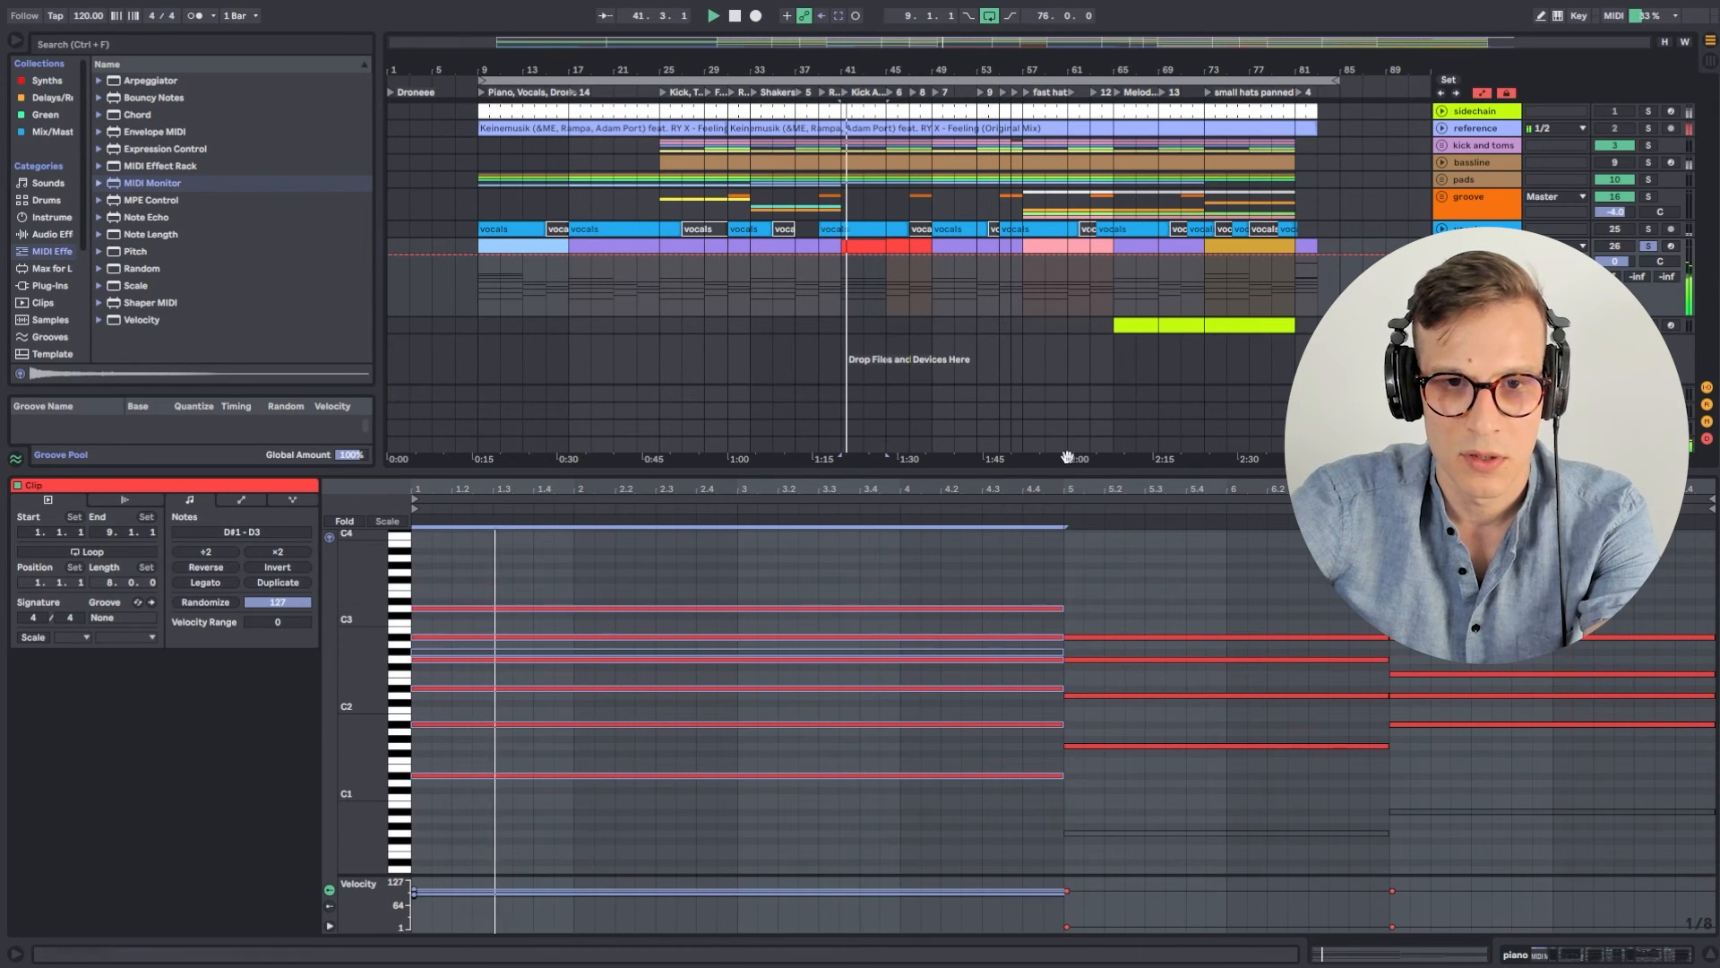
{"action": "key", "text": "space"}
Open the piano clip at bar 57, bring its chords into view and play them.
{"action": "left_click", "coordinate": [1080, 244]}
{"action": "left_click_drag", "start_coordinate": [365, 706], "coordinate": [385, 704]}
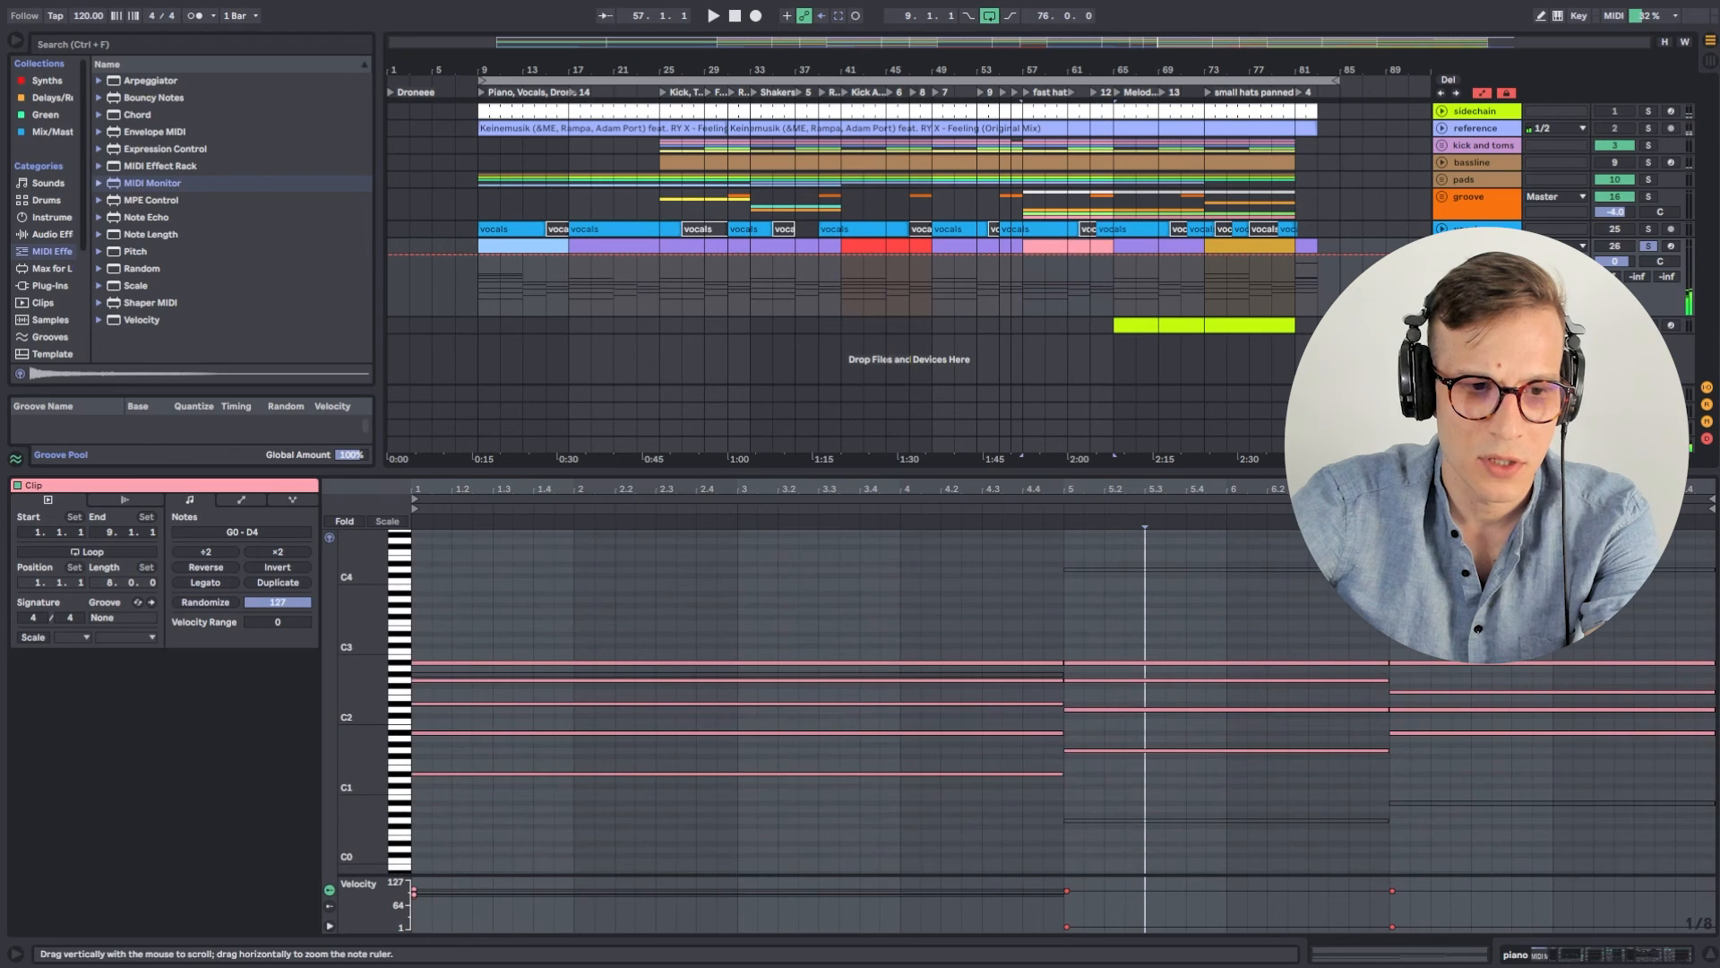
{"action": "key", "text": "space"}
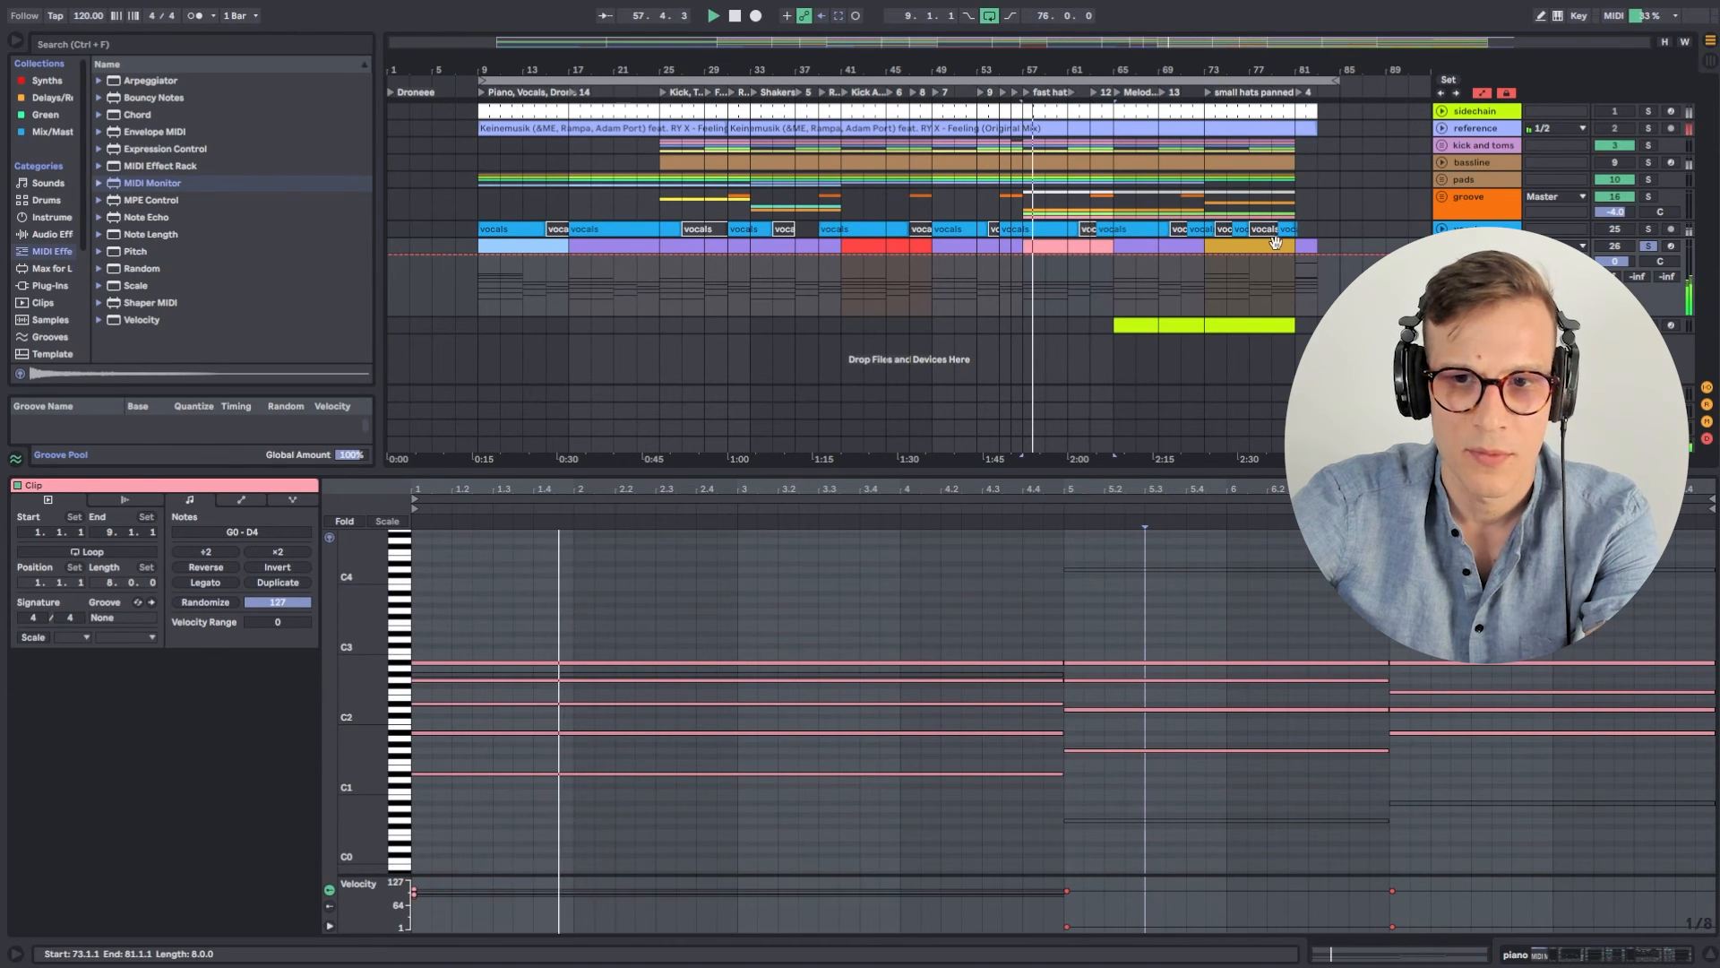
Open the piano clip at bar 73, play it while examining its first chord, then fold the piano track.
{"action": "left_click", "coordinate": [1234, 273]}
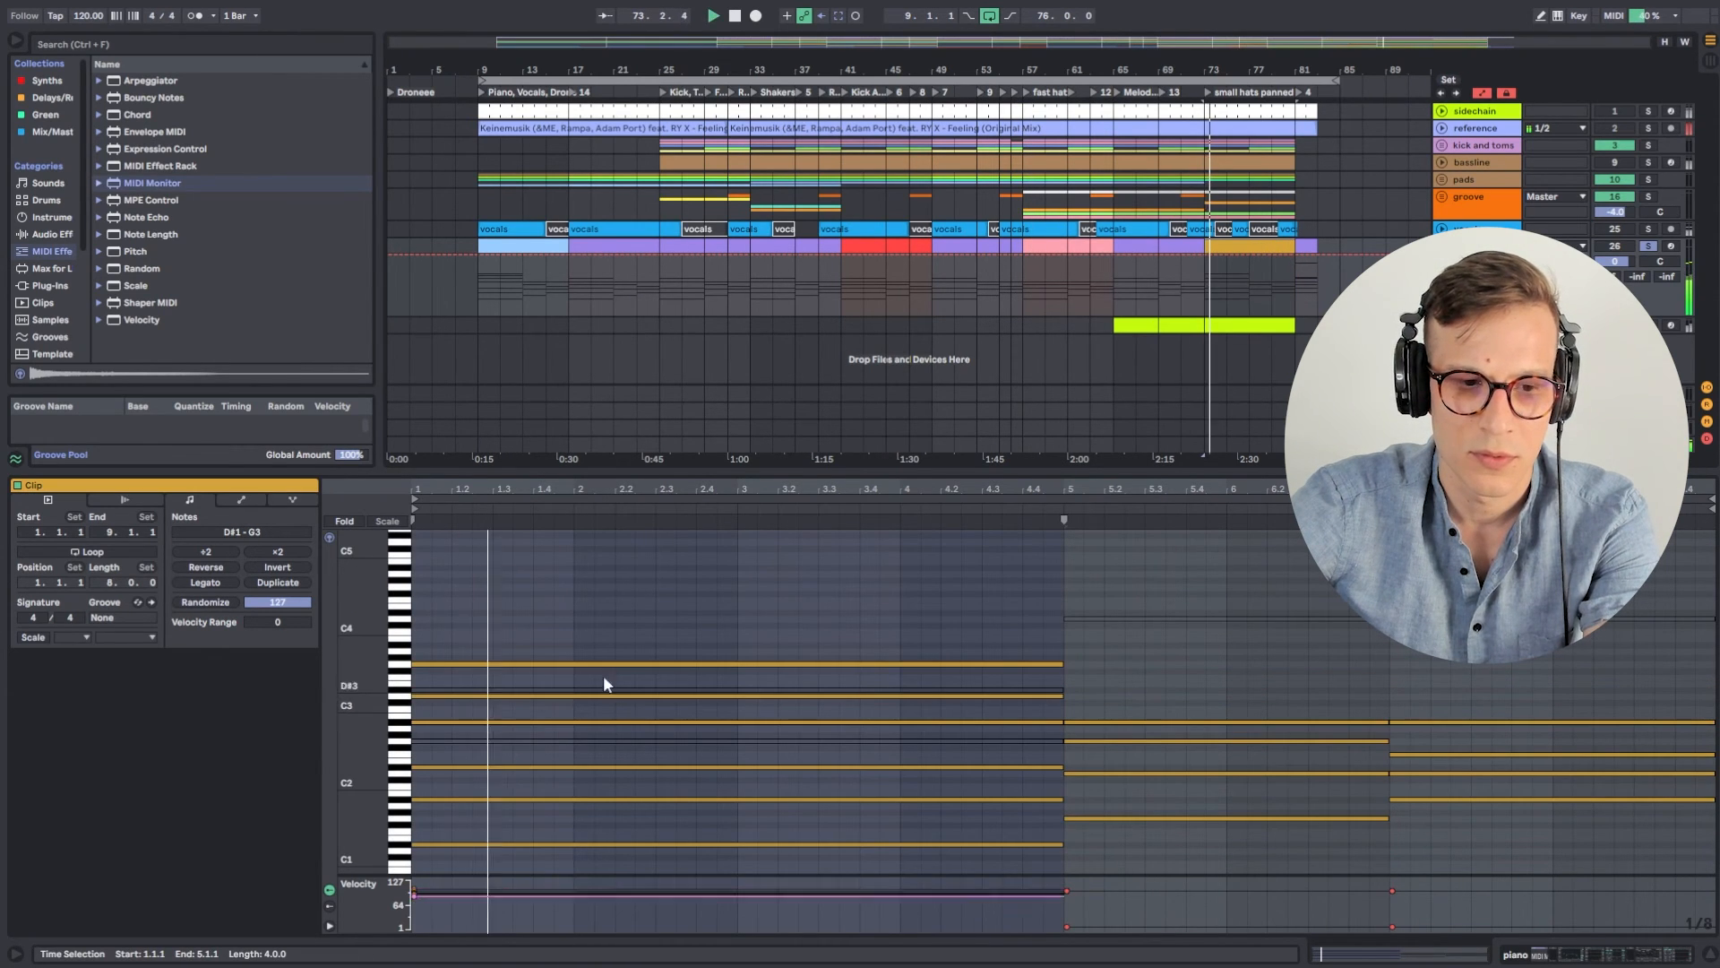
{"action": "left_click_drag", "start_coordinate": [984, 609], "coordinate": [1034, 573]}
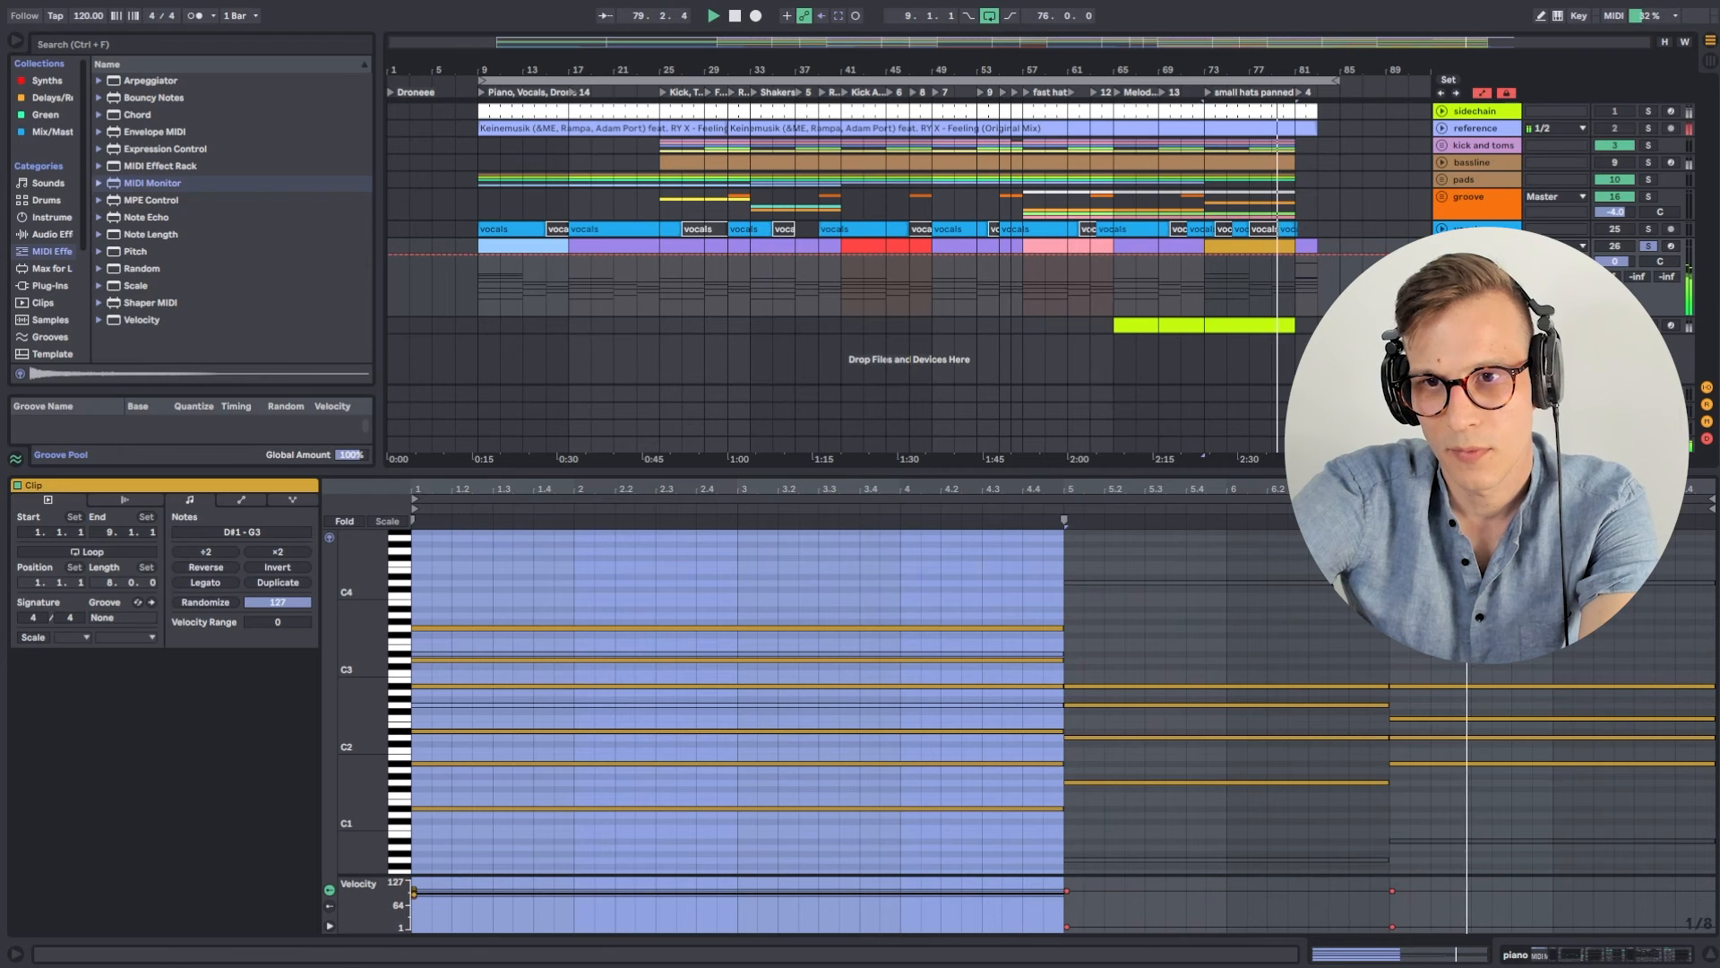
{"action": "left_click", "coordinate": [1442, 246]}
{"action": "key", "text": "space"}
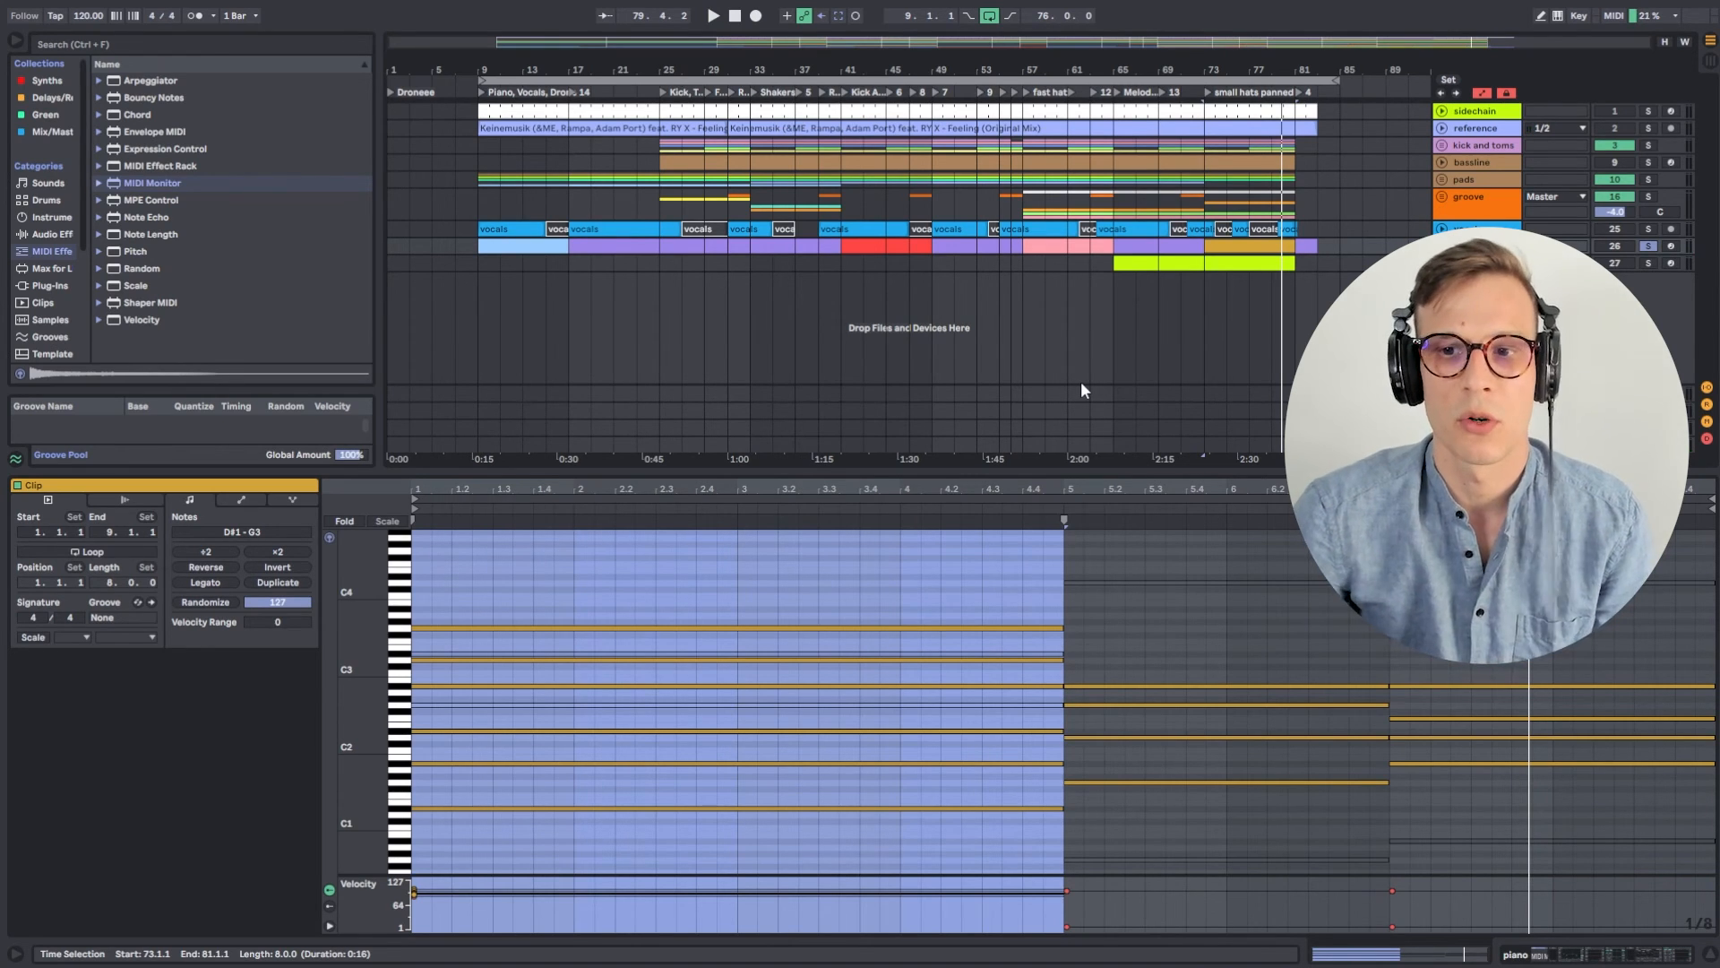
Solo the lead track, look over its effects and the notes of its clip at bar 65, and play the melody.
{"action": "left_click", "coordinate": [1193, 262]}
{"action": "left_click", "coordinate": [1651, 263]}
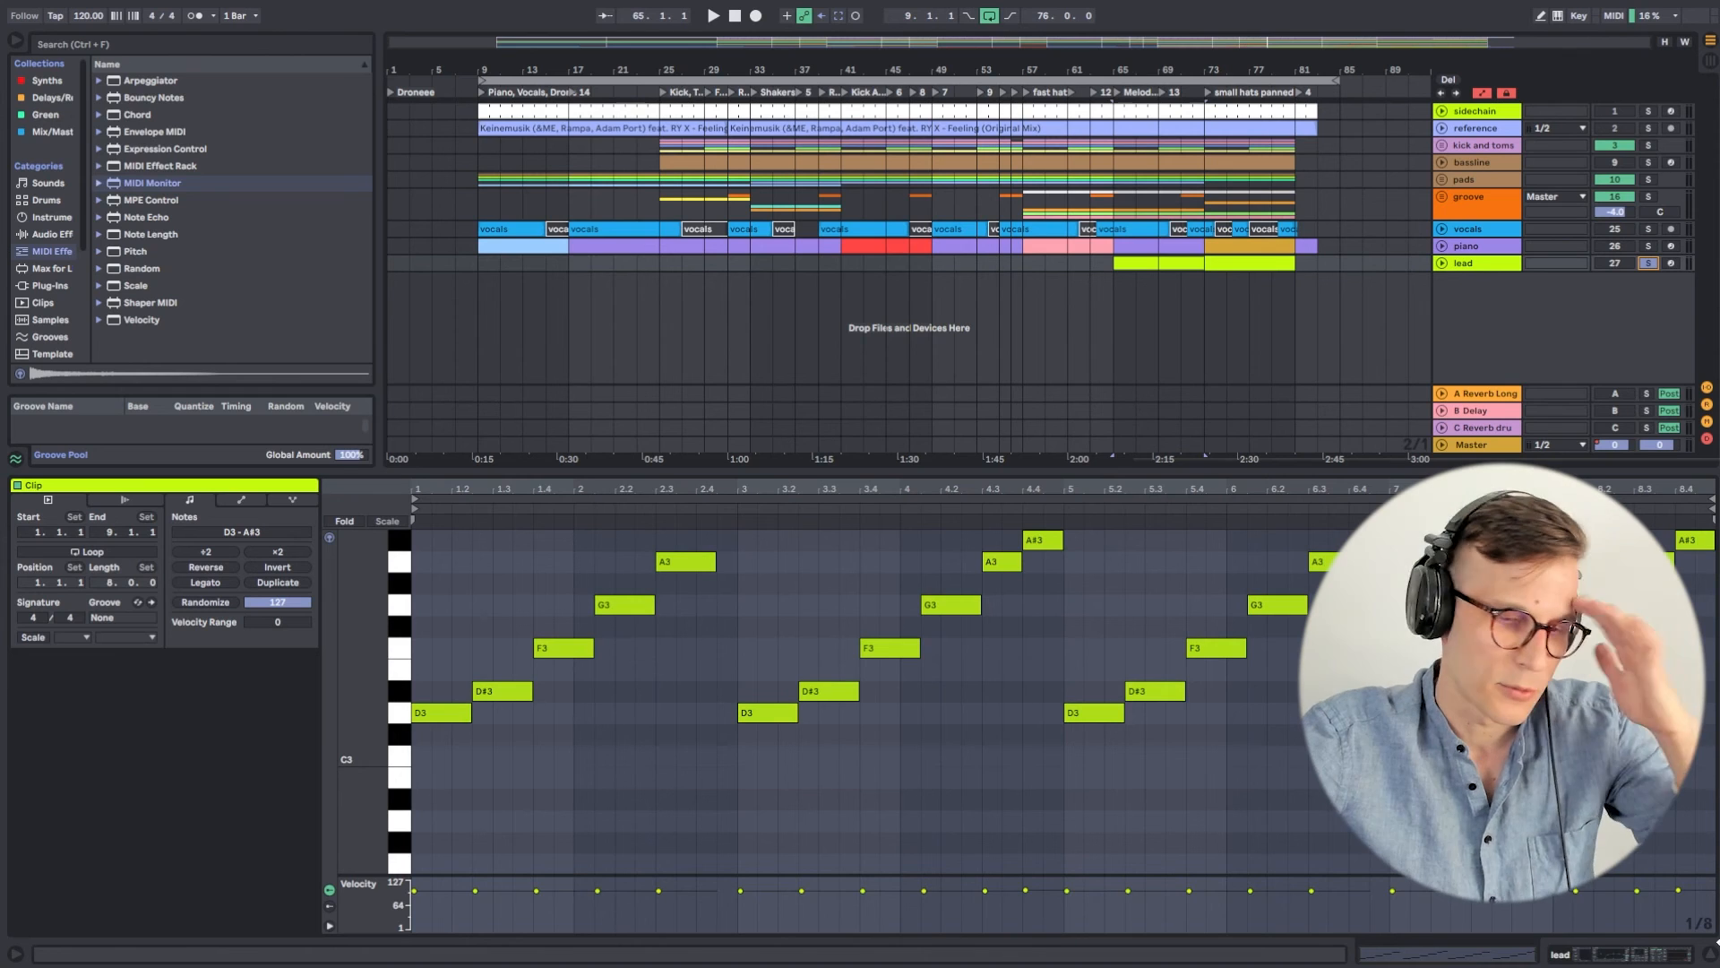
{"action": "key", "text": "shift+Tab"}
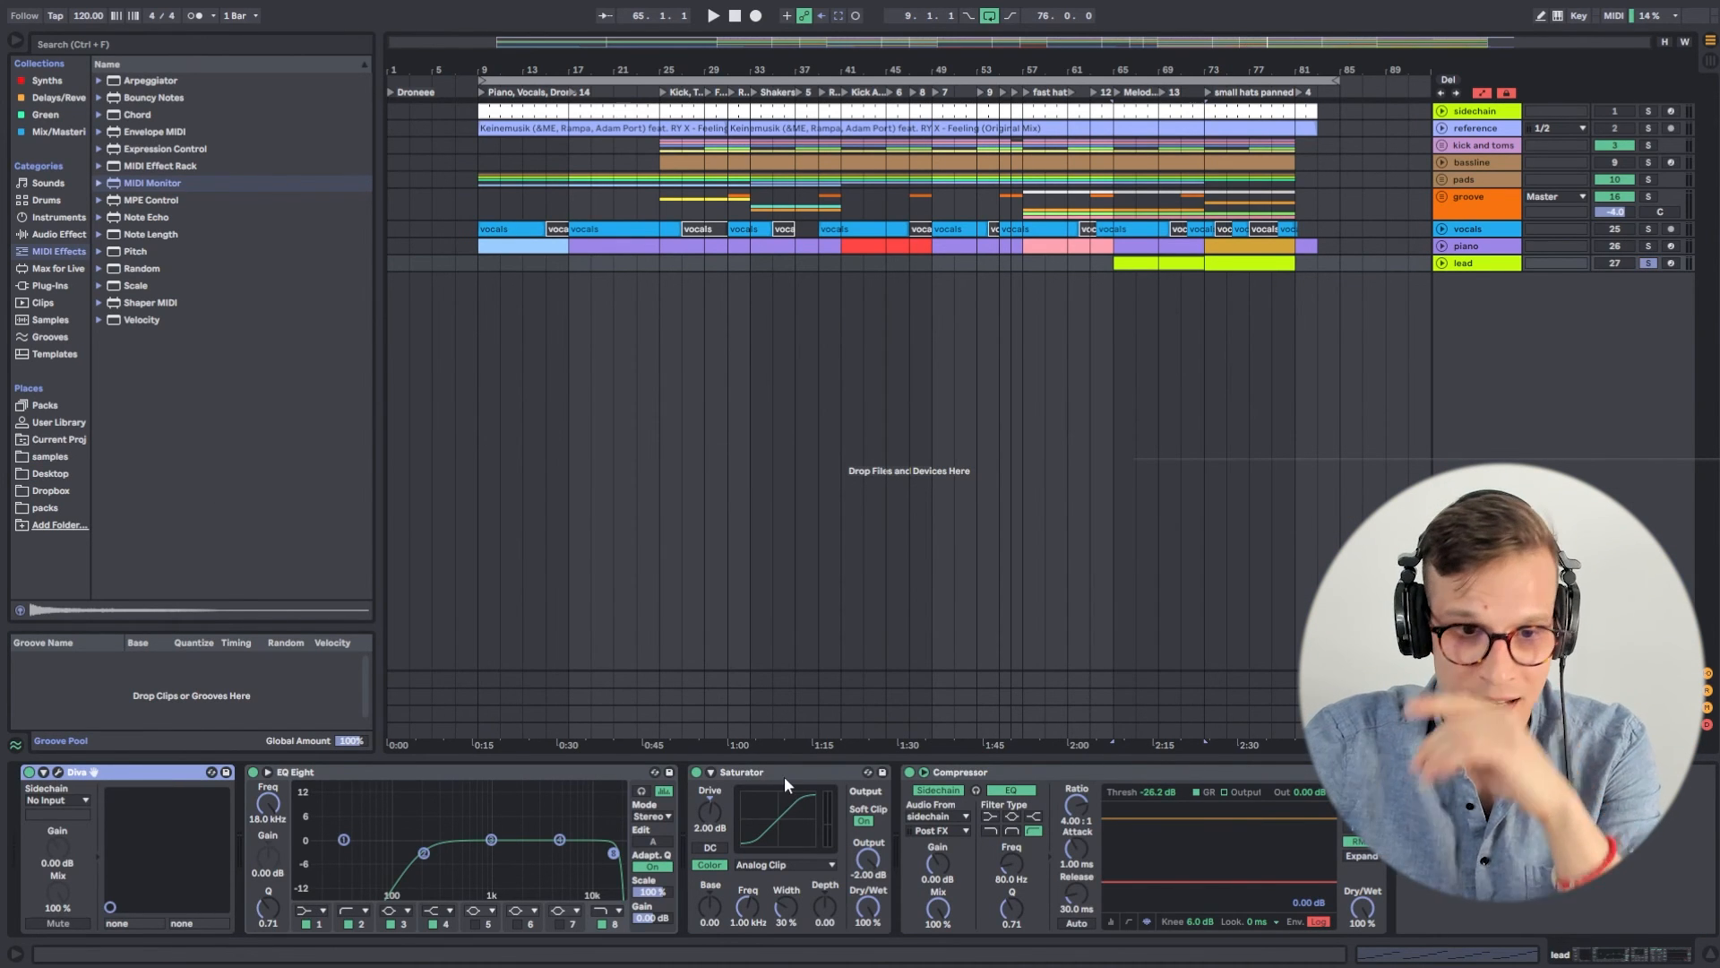
{"action": "key", "text": "shift+Tab"}
{"action": "scroll", "coordinate": [405, 739], "scroll_direction": "up", "scroll_amount": 3}
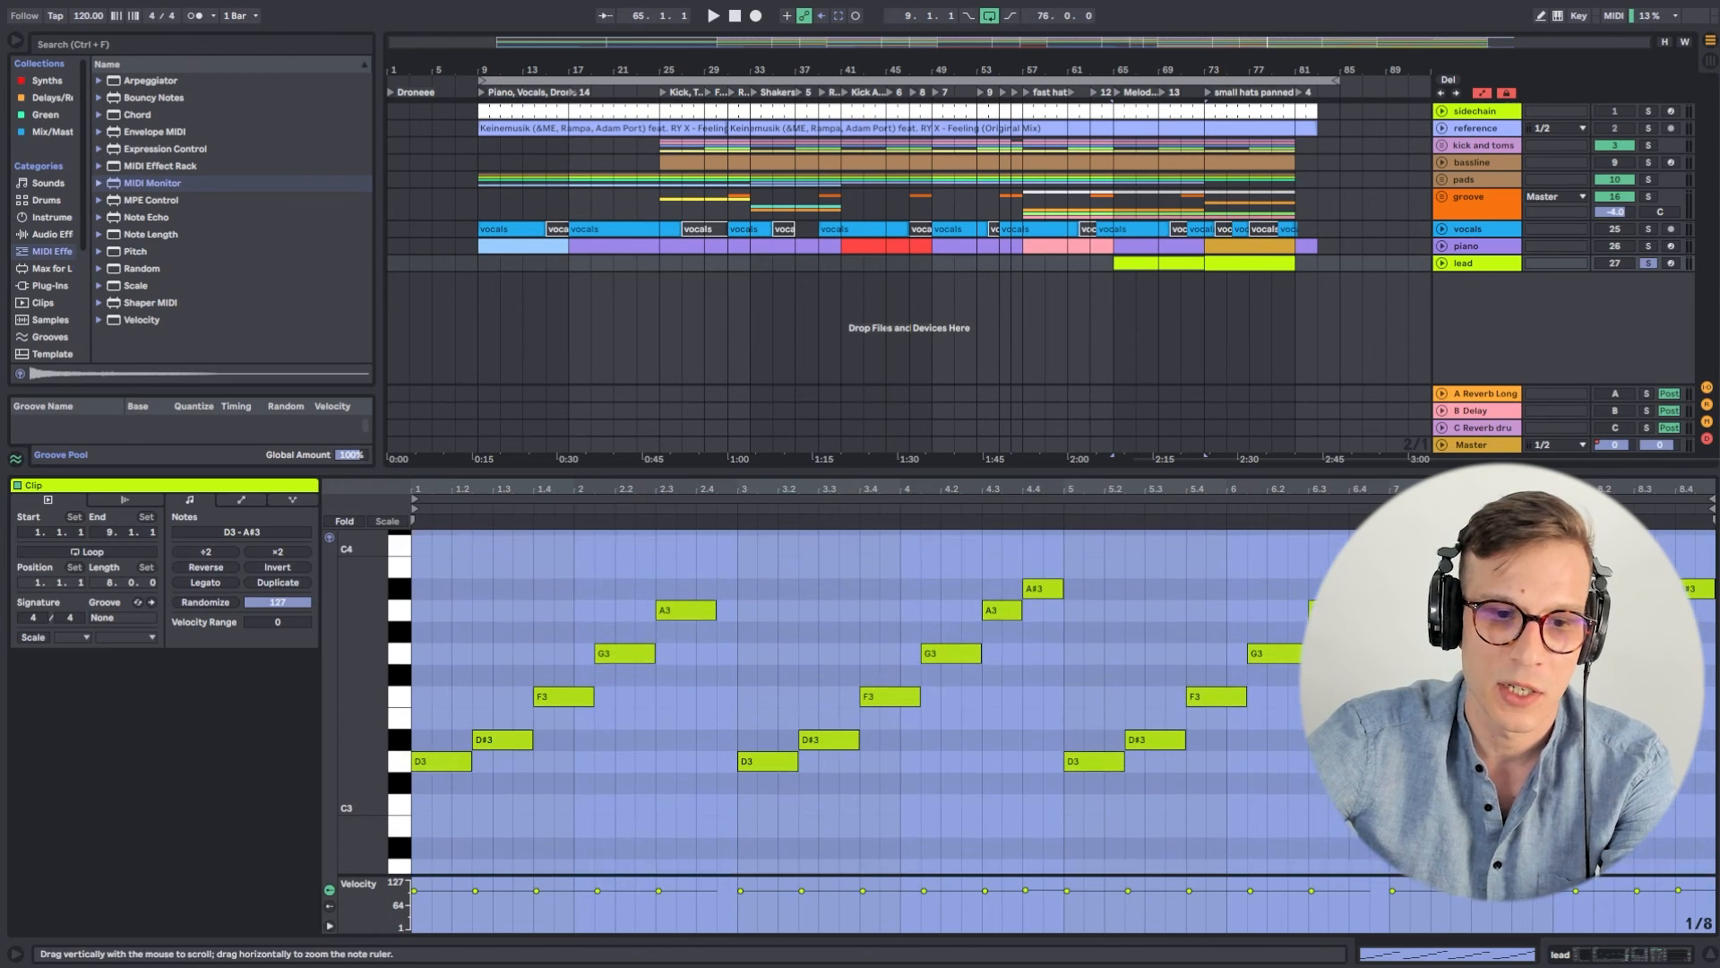
{"action": "key", "text": "space"}
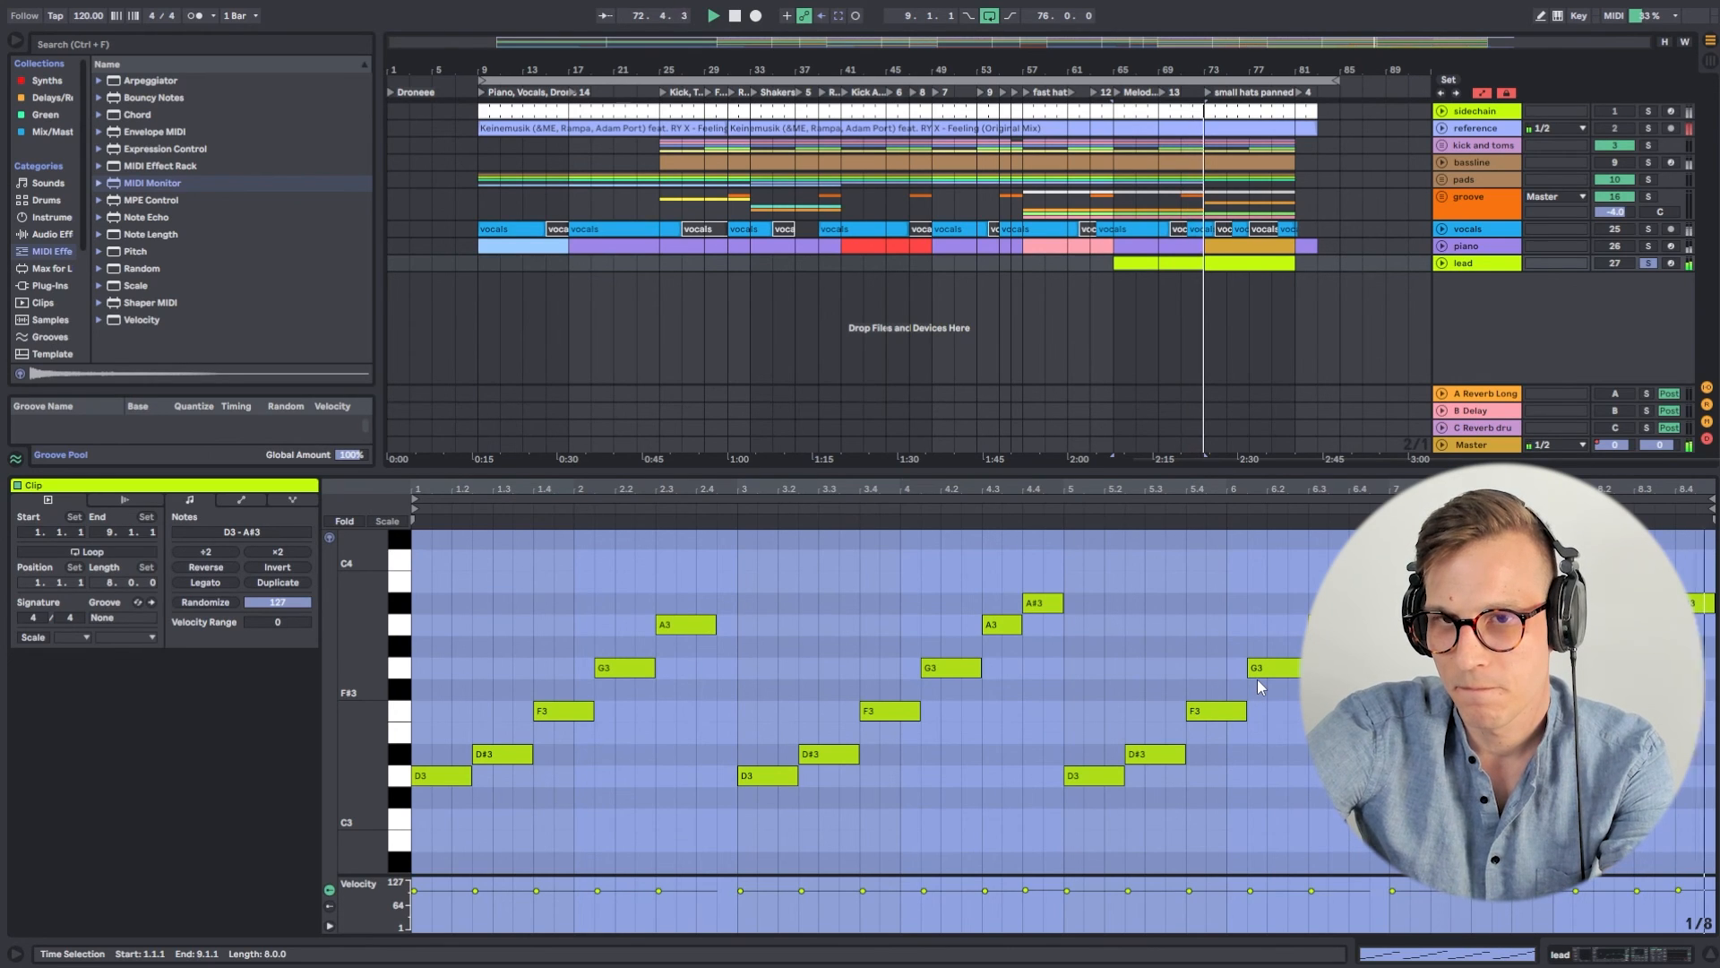
Unfold the lead track, zoom in on its Track Volume automation, and play the unsoloed mix from just before bar 65.
{"action": "left_click", "coordinate": [1444, 263]}
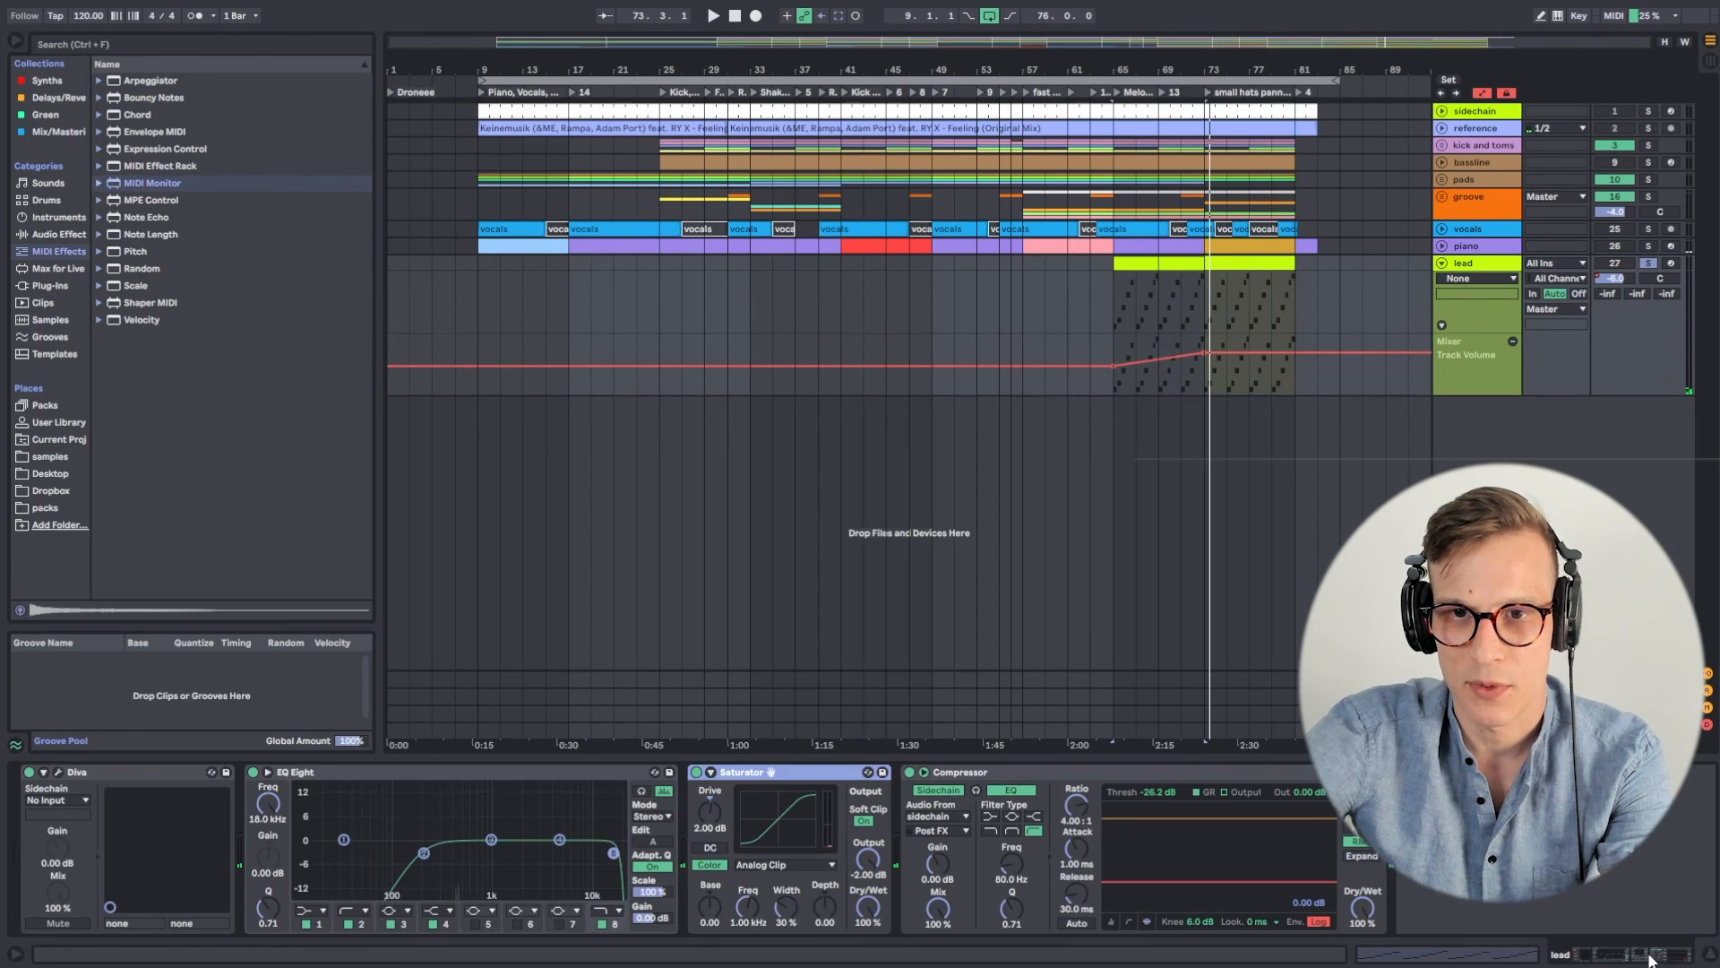
{"action": "left_click_drag", "start_coordinate": [1121, 71], "coordinate": [1014, 117]}
{"action": "left_click_drag", "start_coordinate": [1627, 276], "coordinate": [1627, 305]}
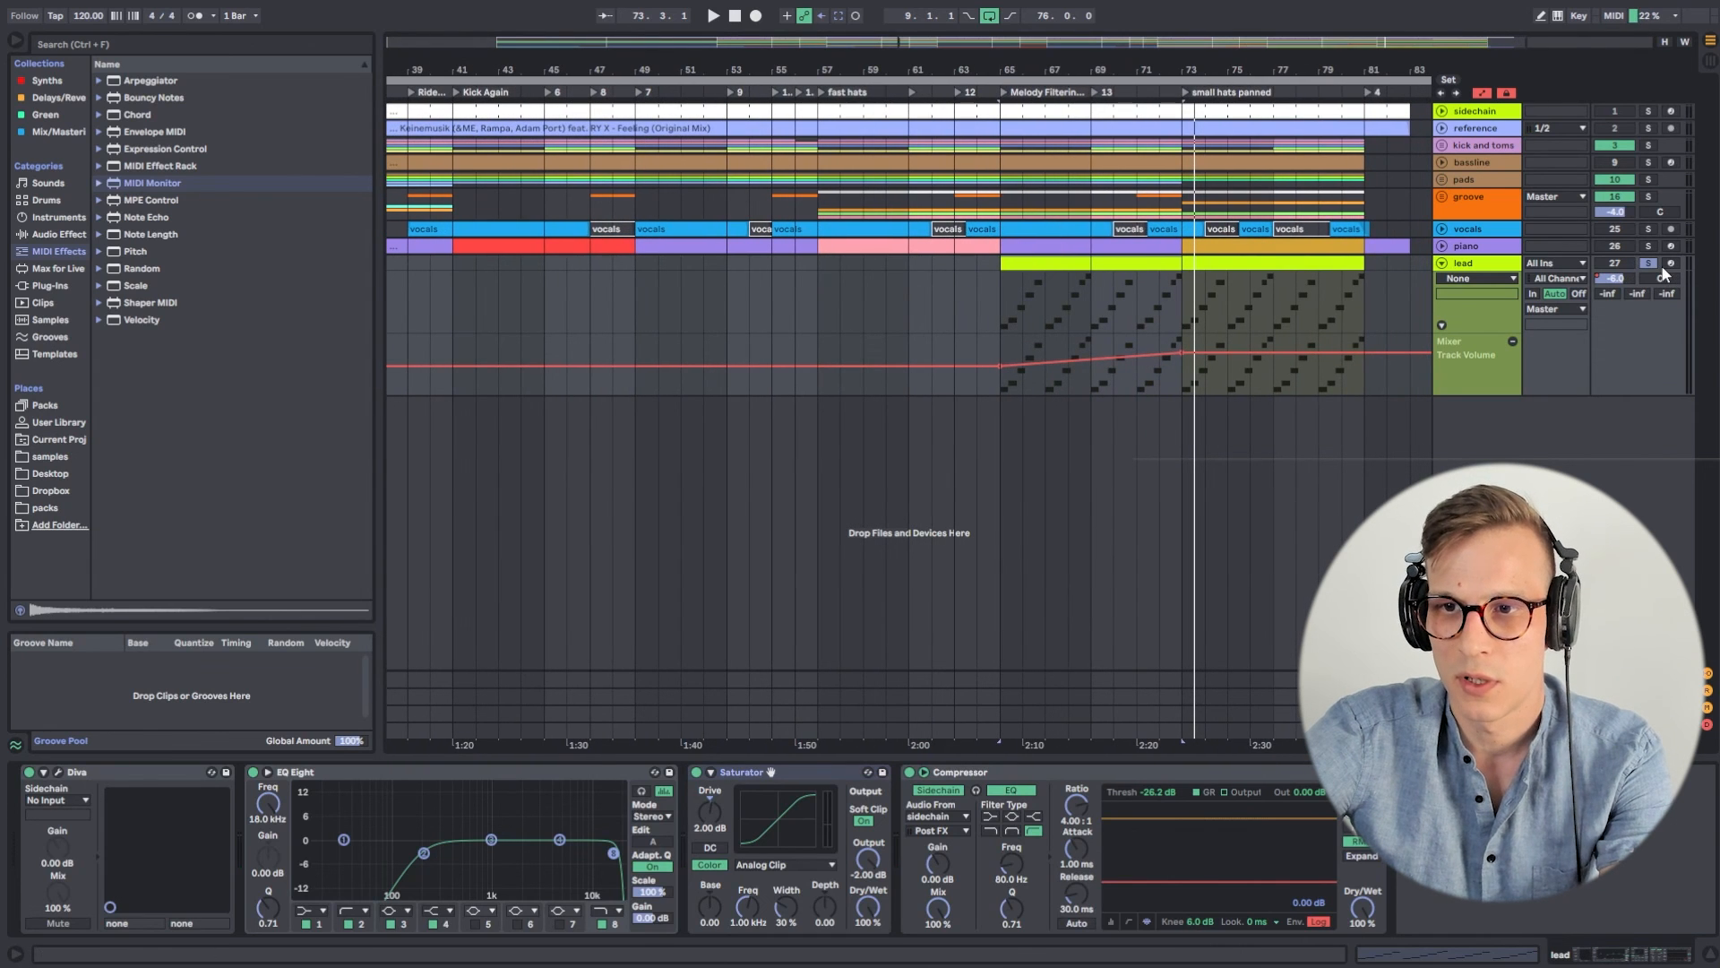
{"action": "left_click", "coordinate": [1020, 94]}
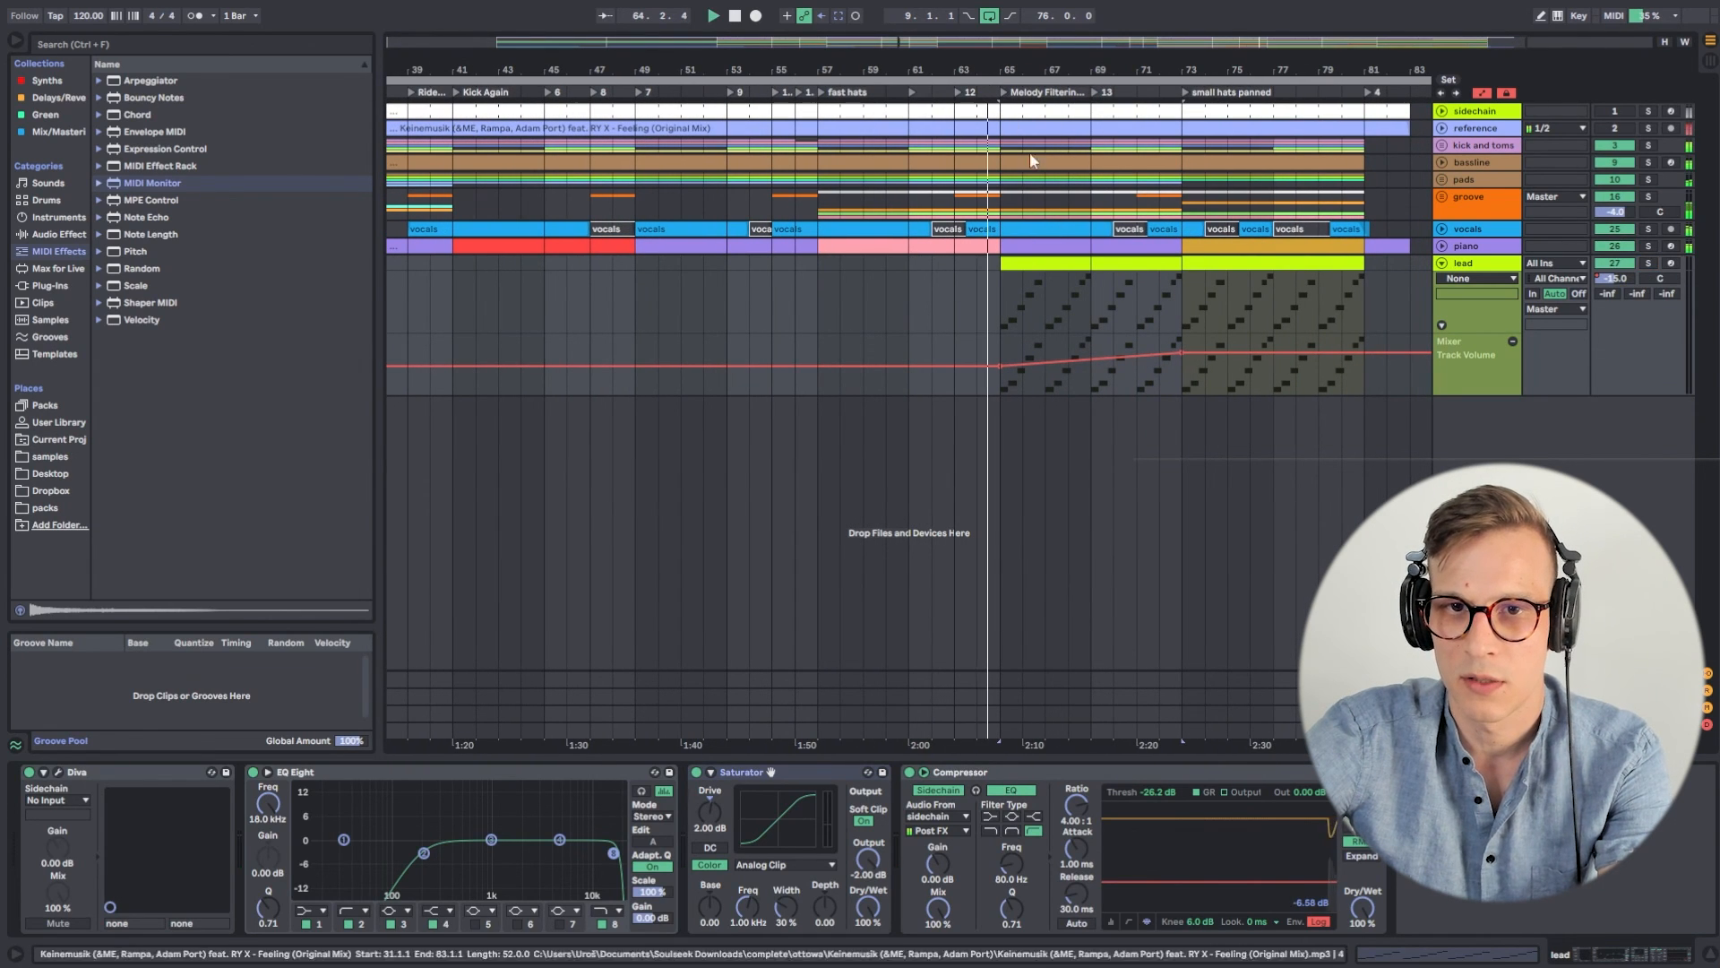
Check the lead's Track Volume automation against the playing mix, then leave the lead folded and show the whole arrangement.
{"action": "left_click", "coordinate": [1441, 262]}
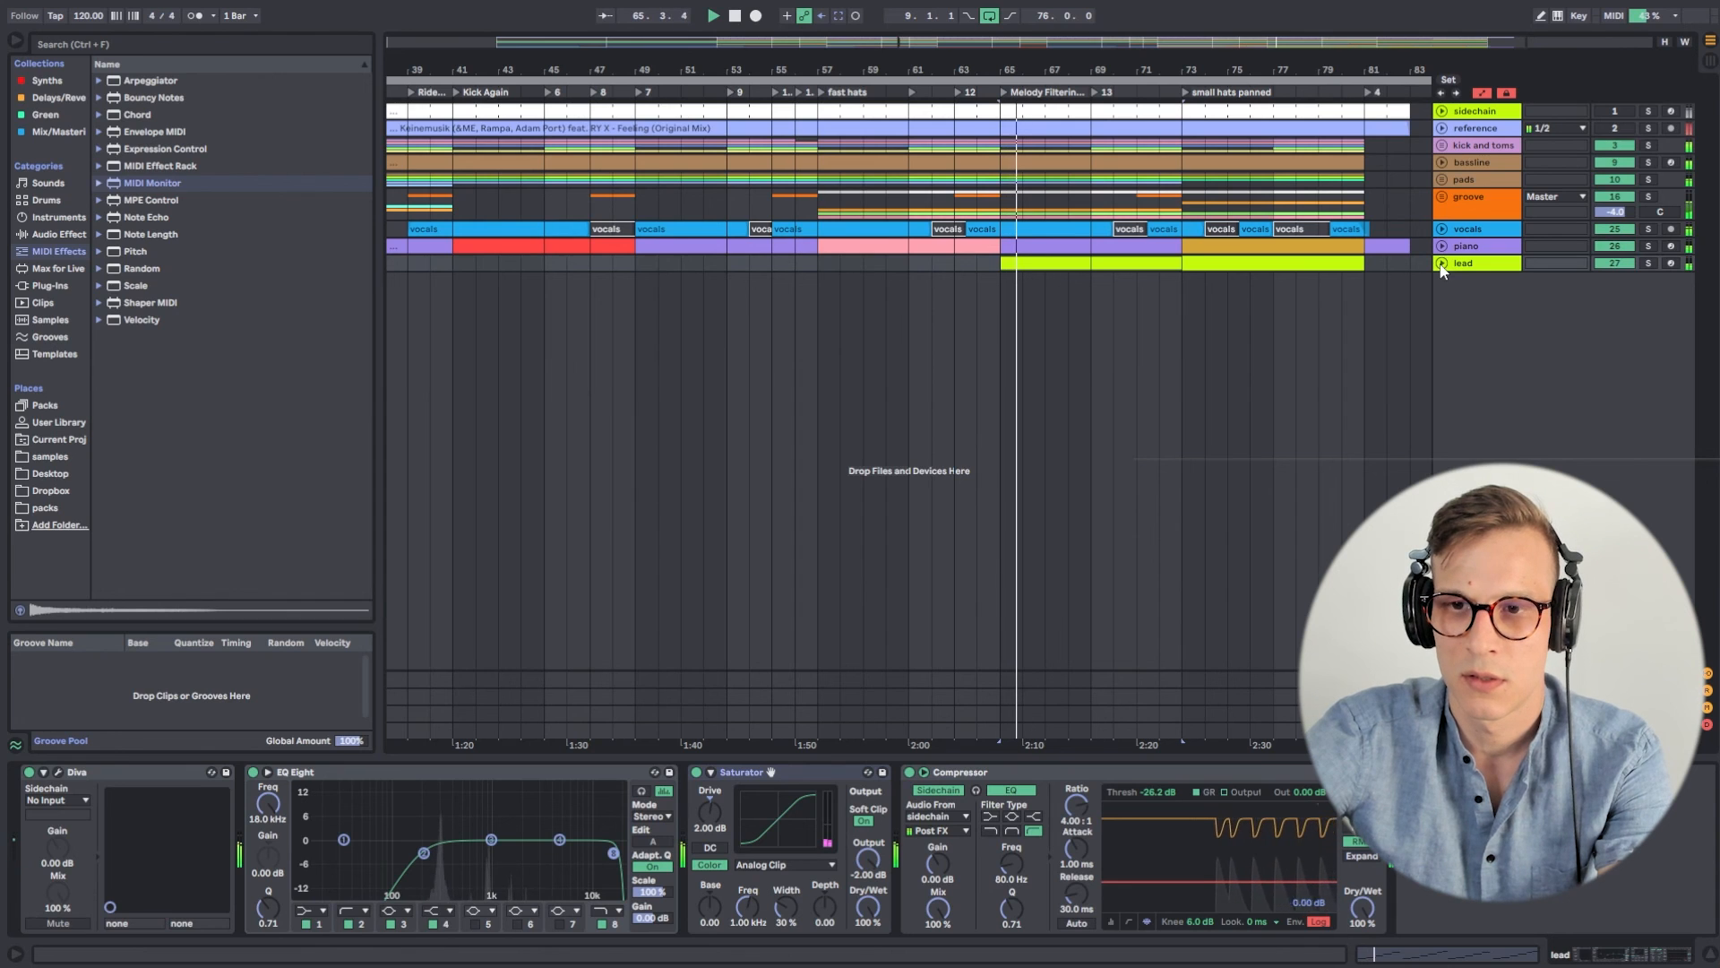
{"action": "left_click", "coordinate": [1441, 263]}
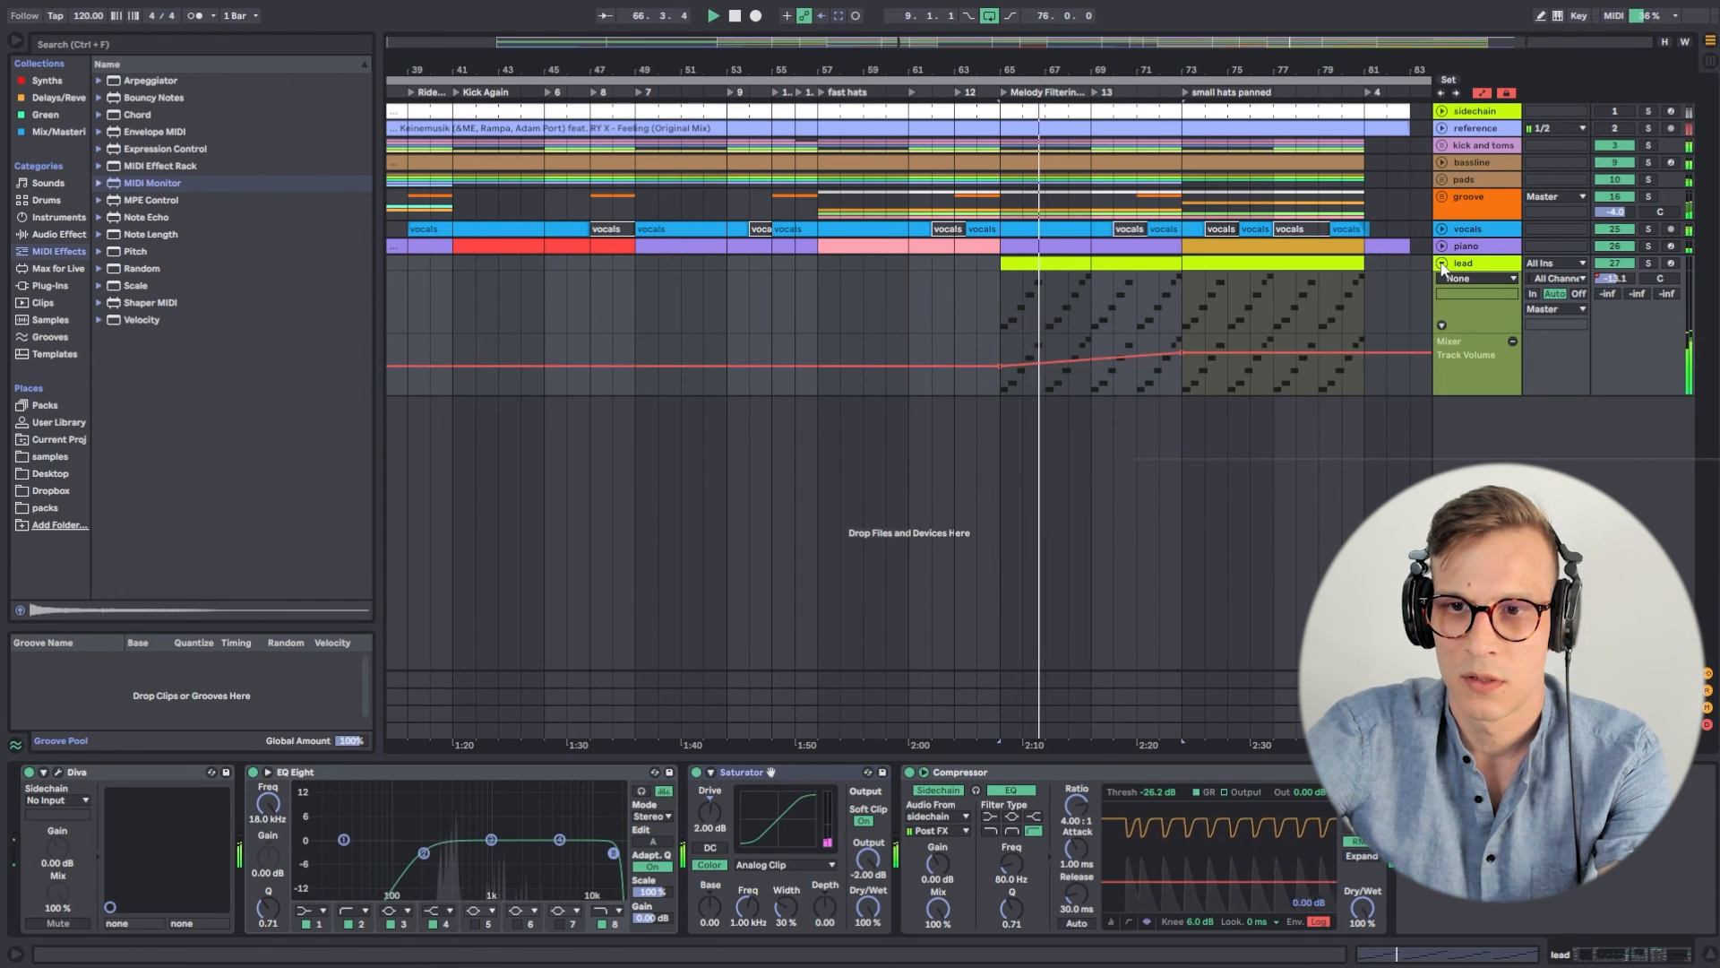
{"action": "left_click", "coordinate": [1441, 264]}
{"action": "left_click", "coordinate": [1442, 263]}
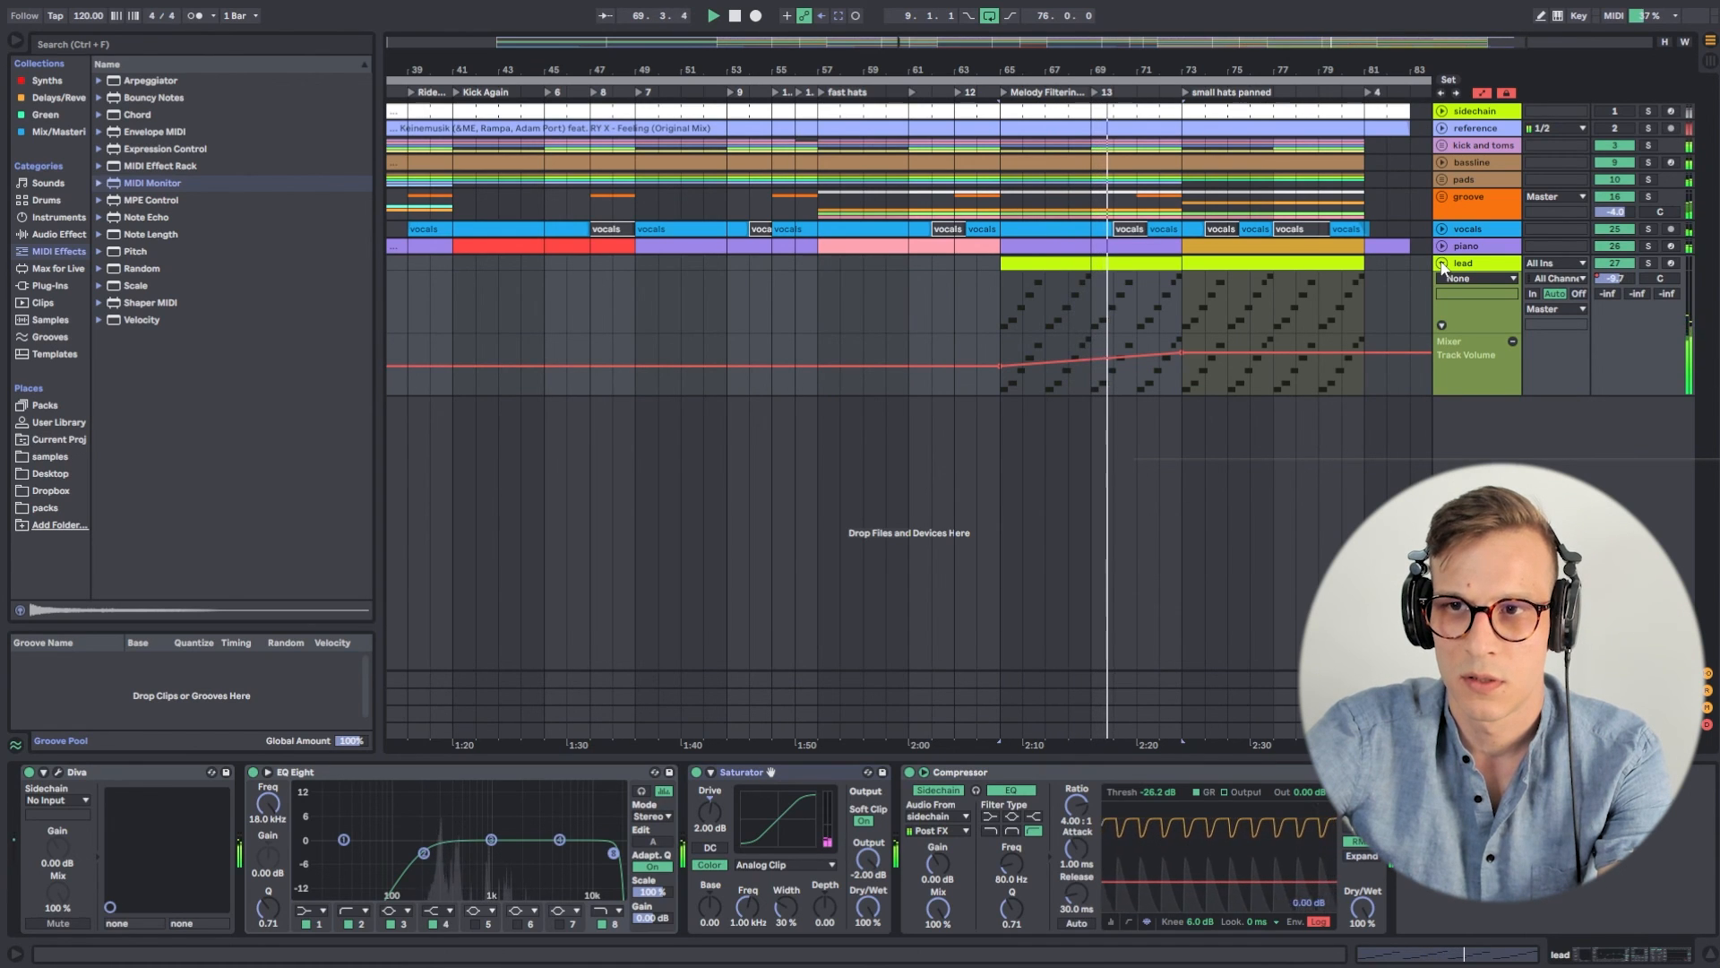
{"action": "left_click", "coordinate": [1441, 263]}
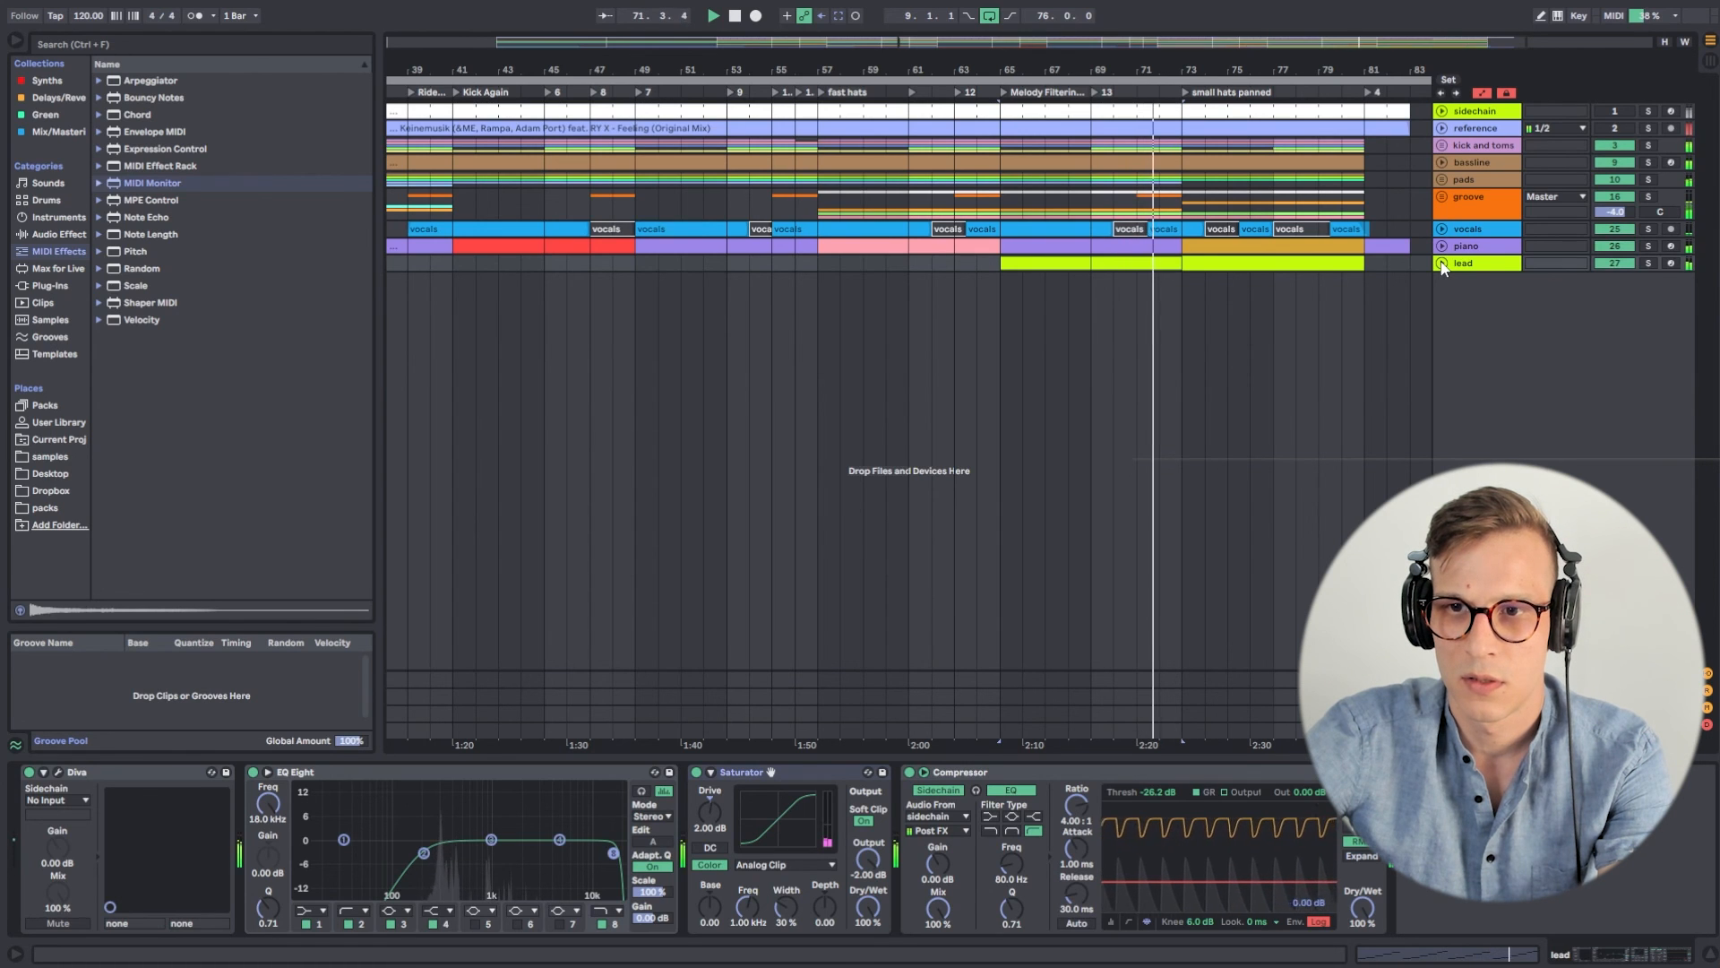
{"action": "left_click", "coordinate": [1442, 264]}
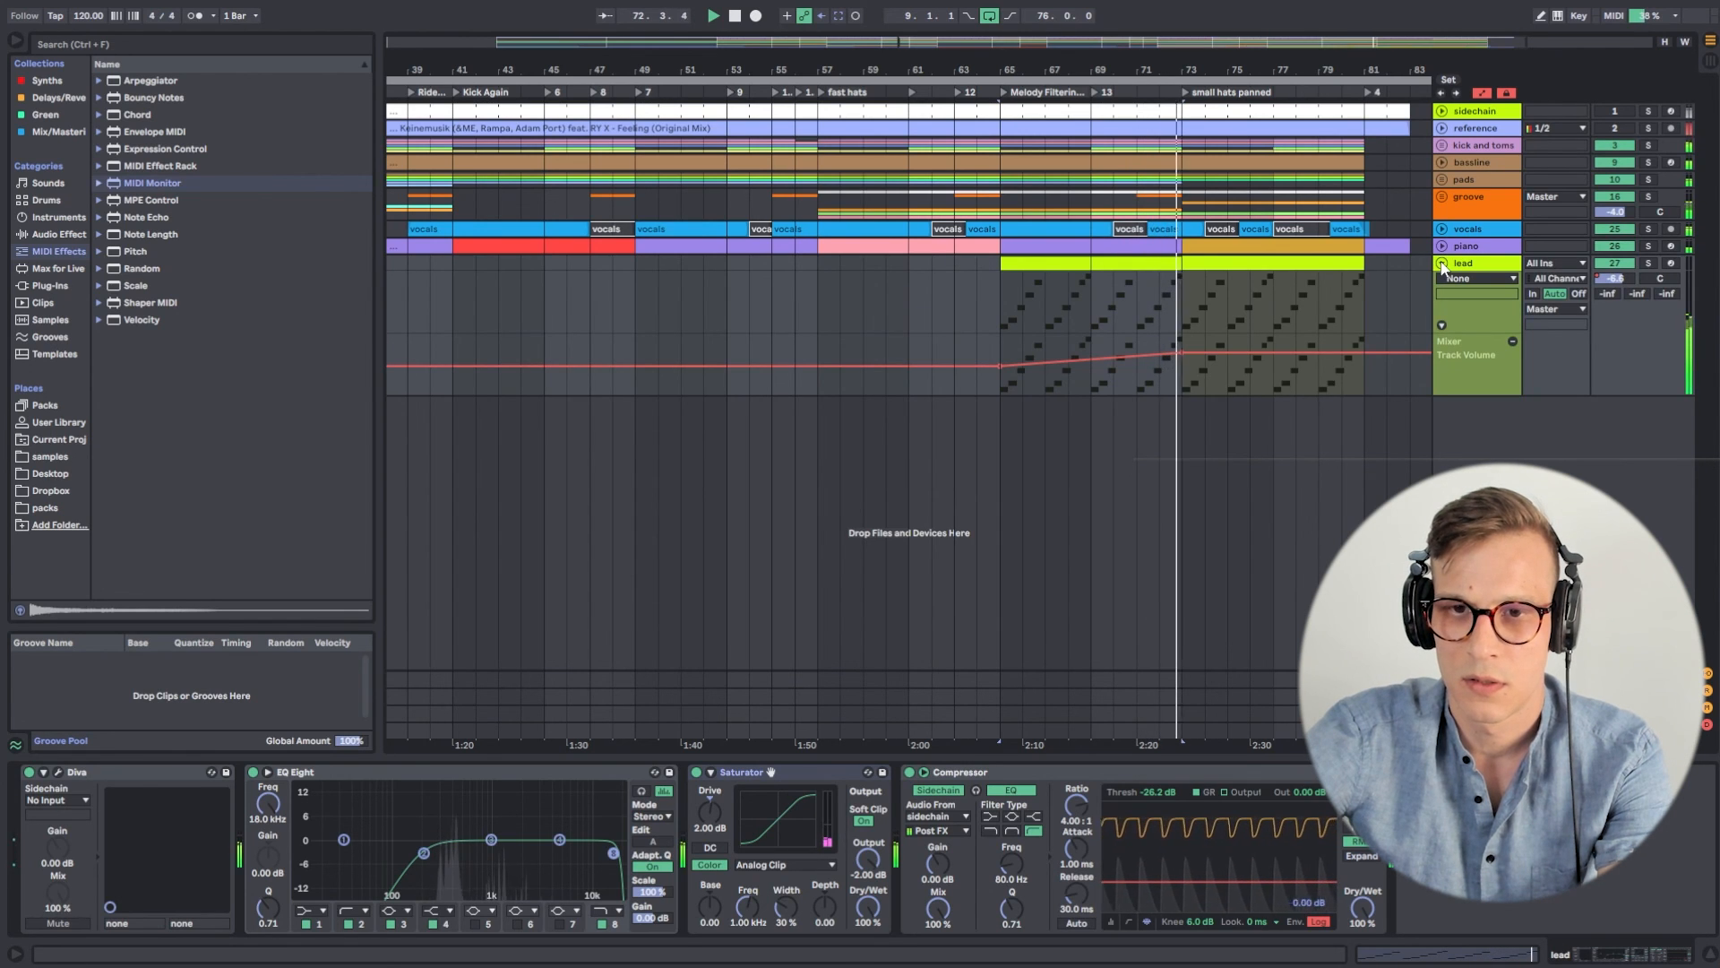
{"action": "left_click", "coordinate": [1441, 264]}
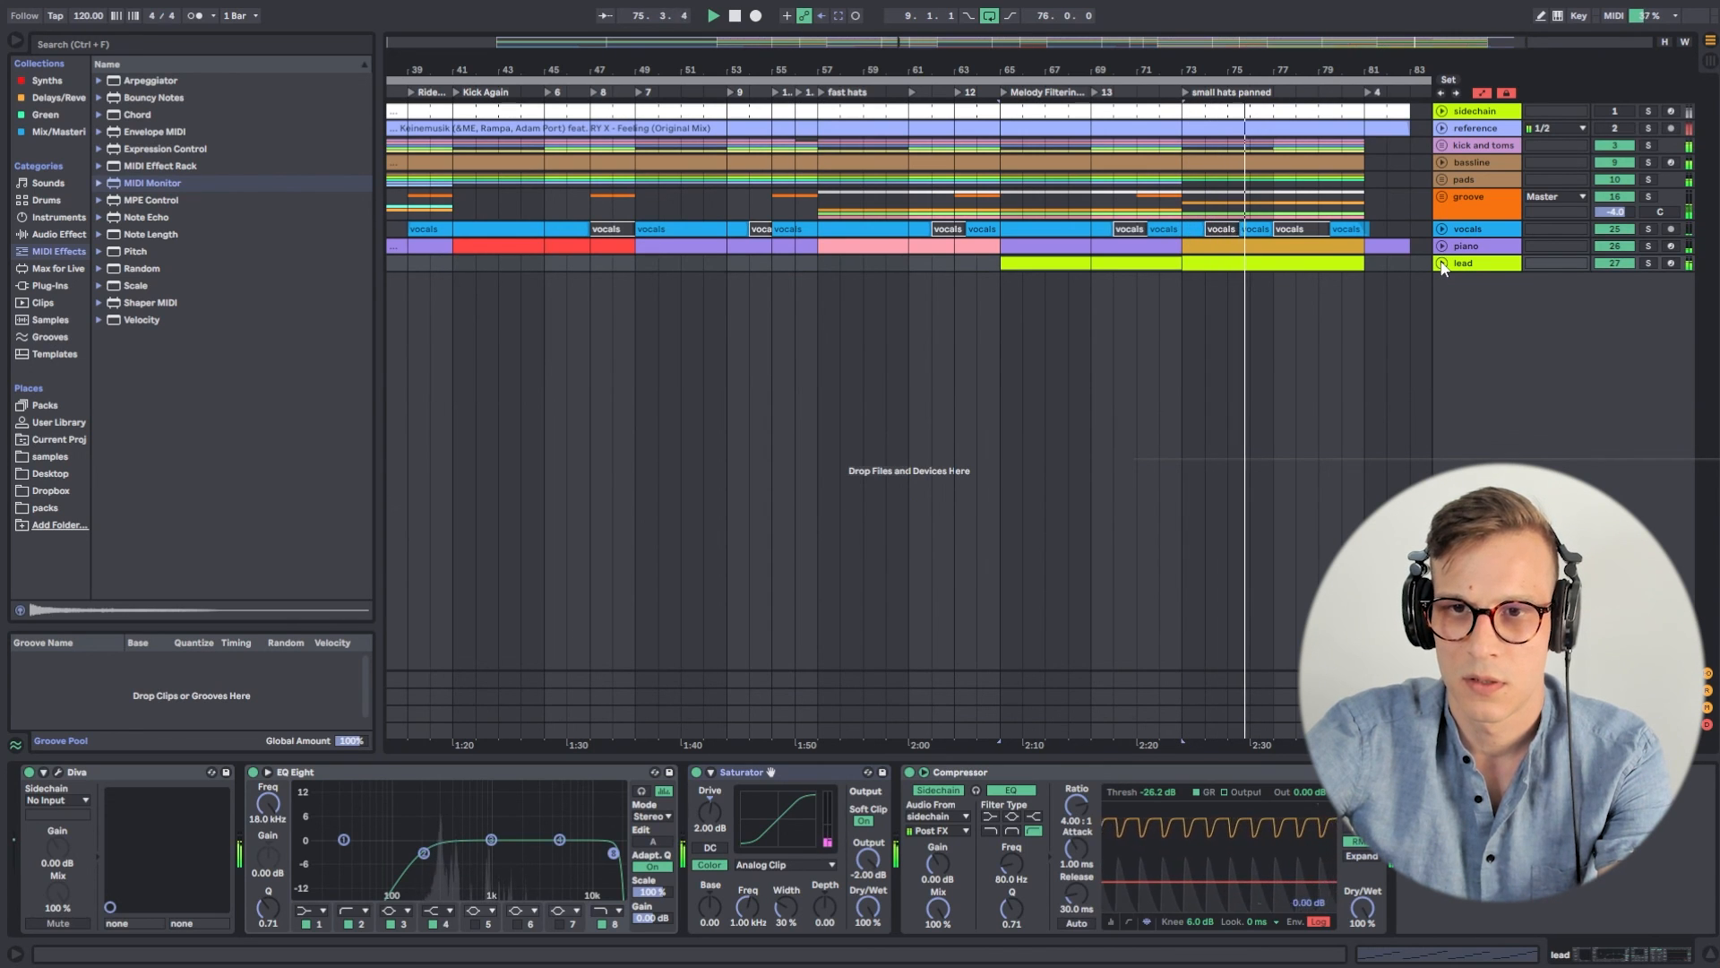
{"action": "left_click_drag", "start_coordinate": [1372, 76], "coordinate": [1296, 65]}
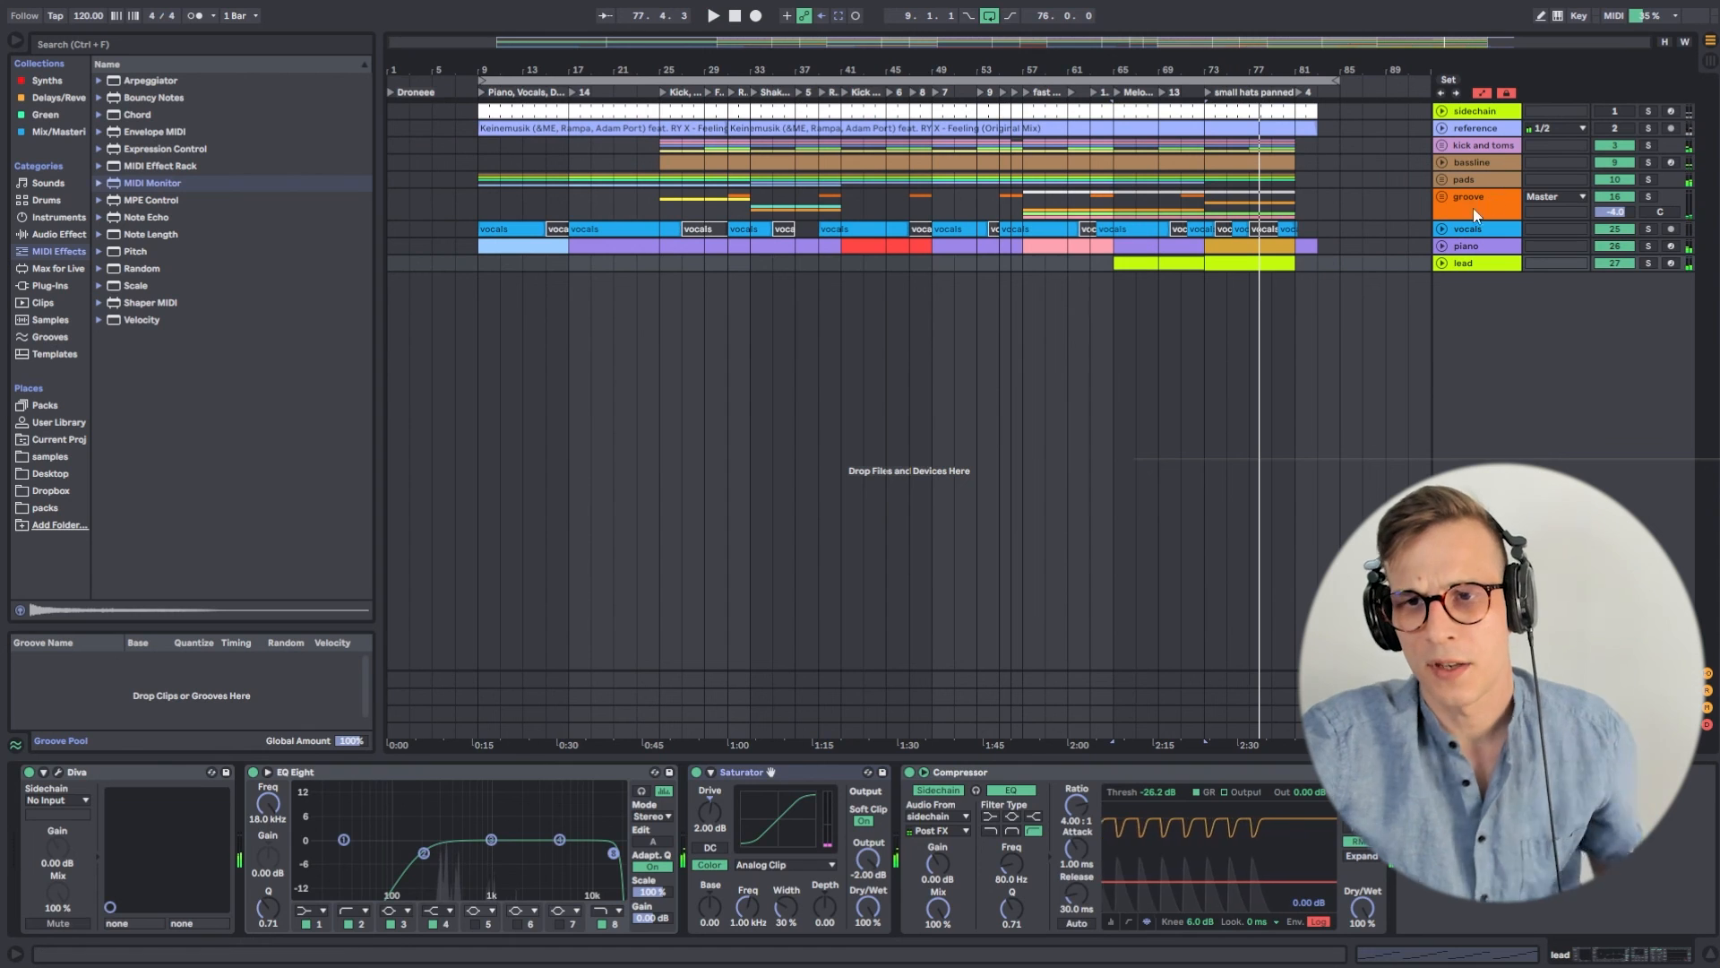
Review the groove group's effects chain, examining Glue Compressor, Saturator and Nonreal in turn.
{"action": "left_click", "coordinate": [1460, 199]}
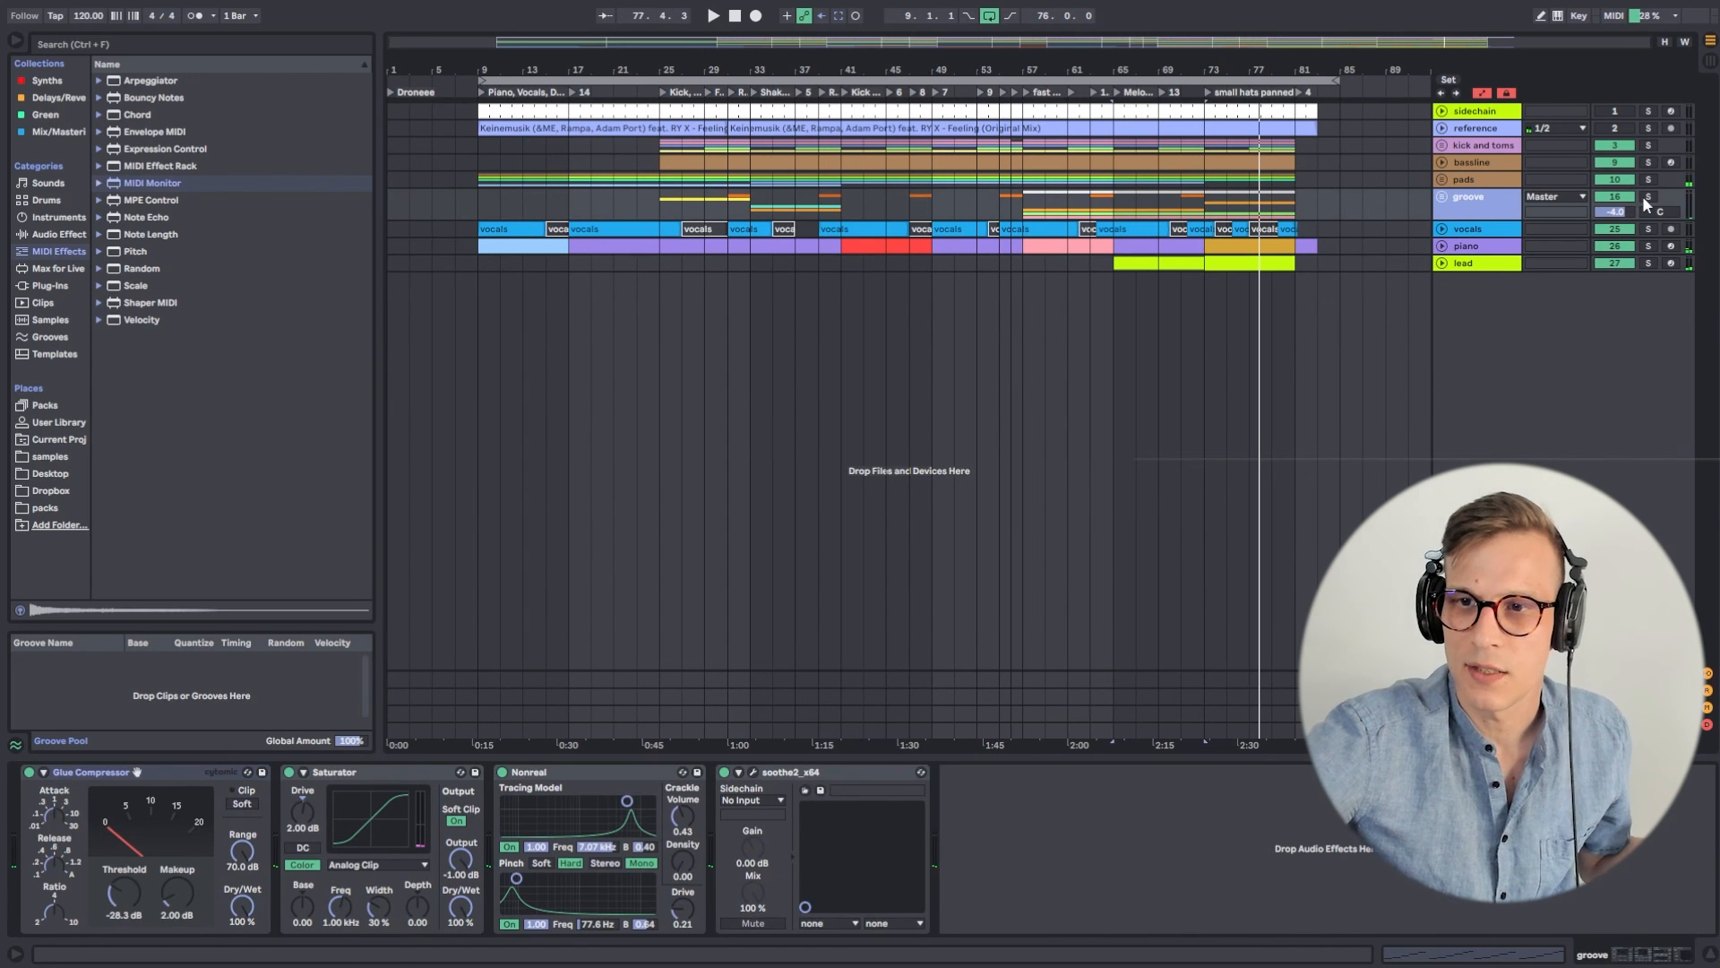
{"action": "left_click", "coordinate": [150, 773]}
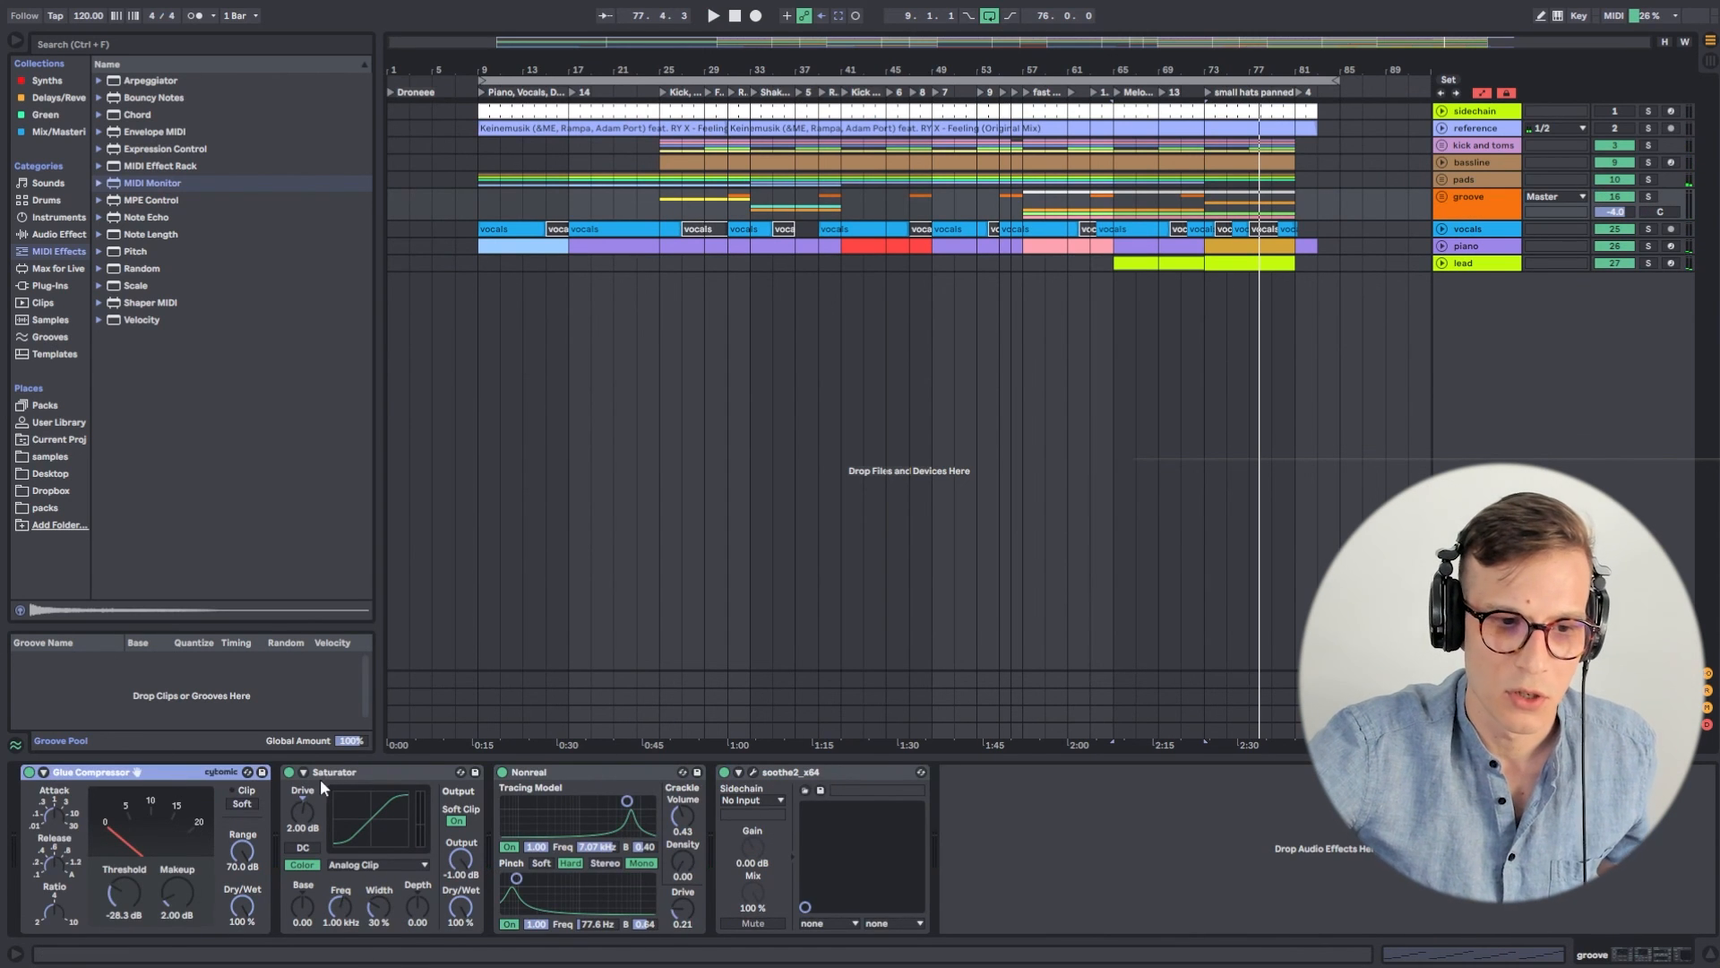
{"action": "left_click", "coordinate": [321, 774]}
{"action": "left_click", "coordinate": [553, 772]}
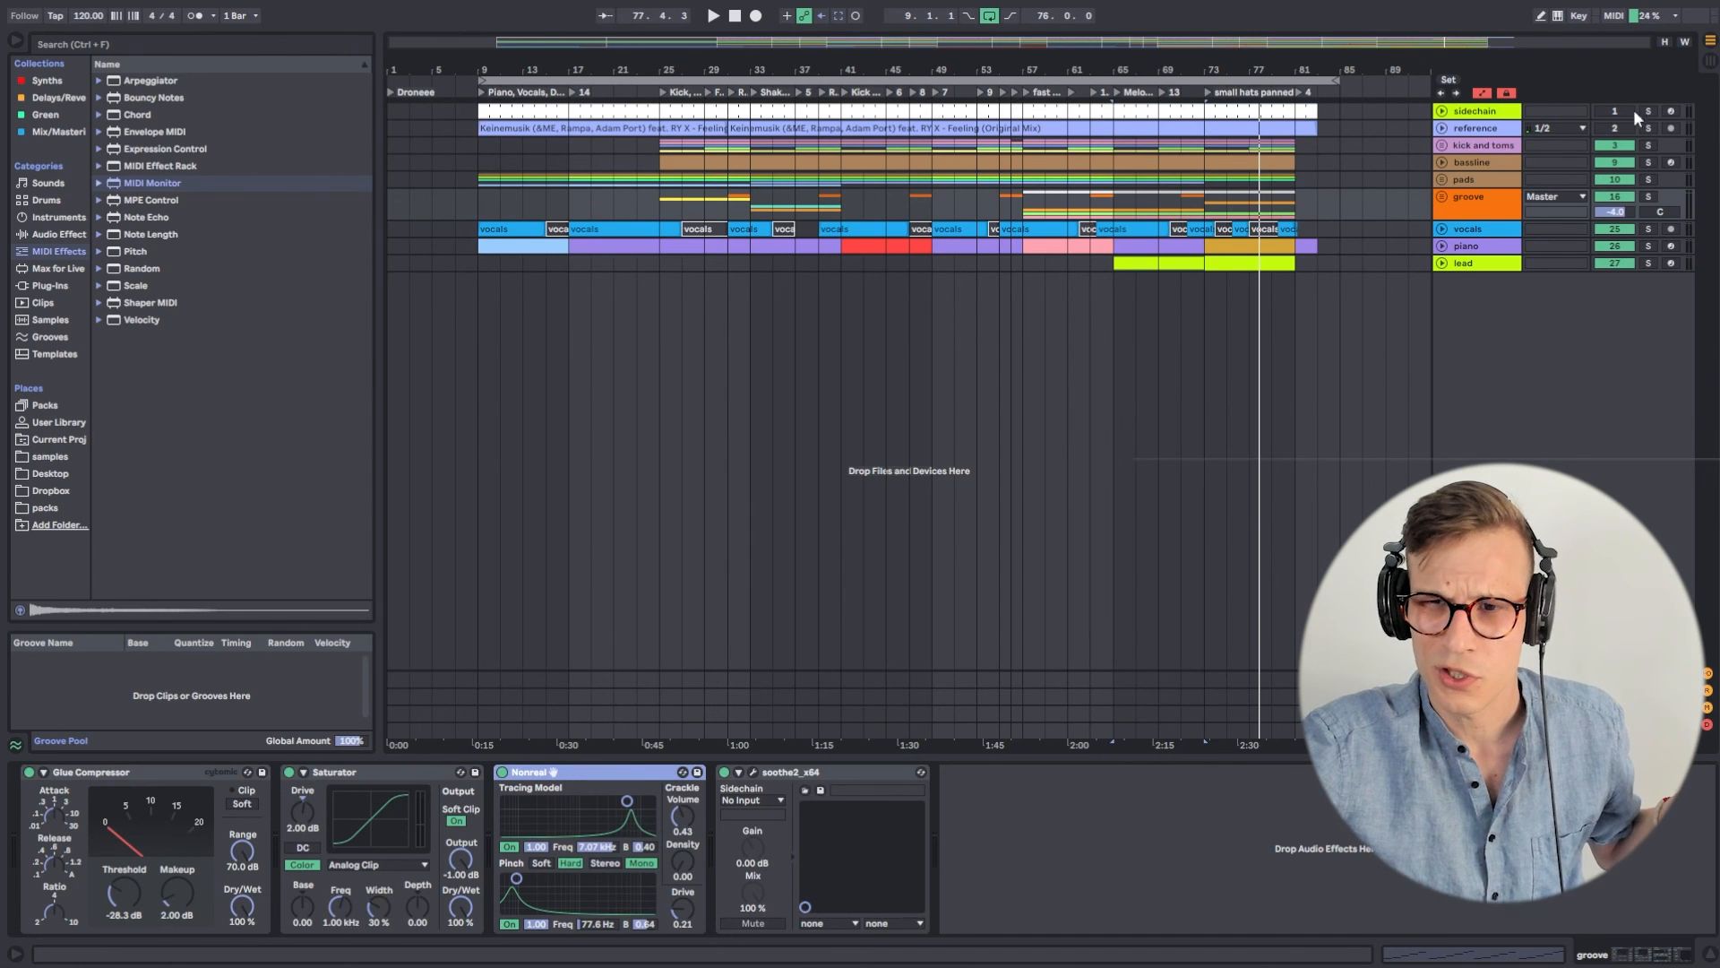
Solo the groove group, play it from bar 65, and compare its sound with the Nonreal device bypassed and active.
{"action": "left_click", "coordinate": [1647, 198]}
{"action": "key", "text": "space"}
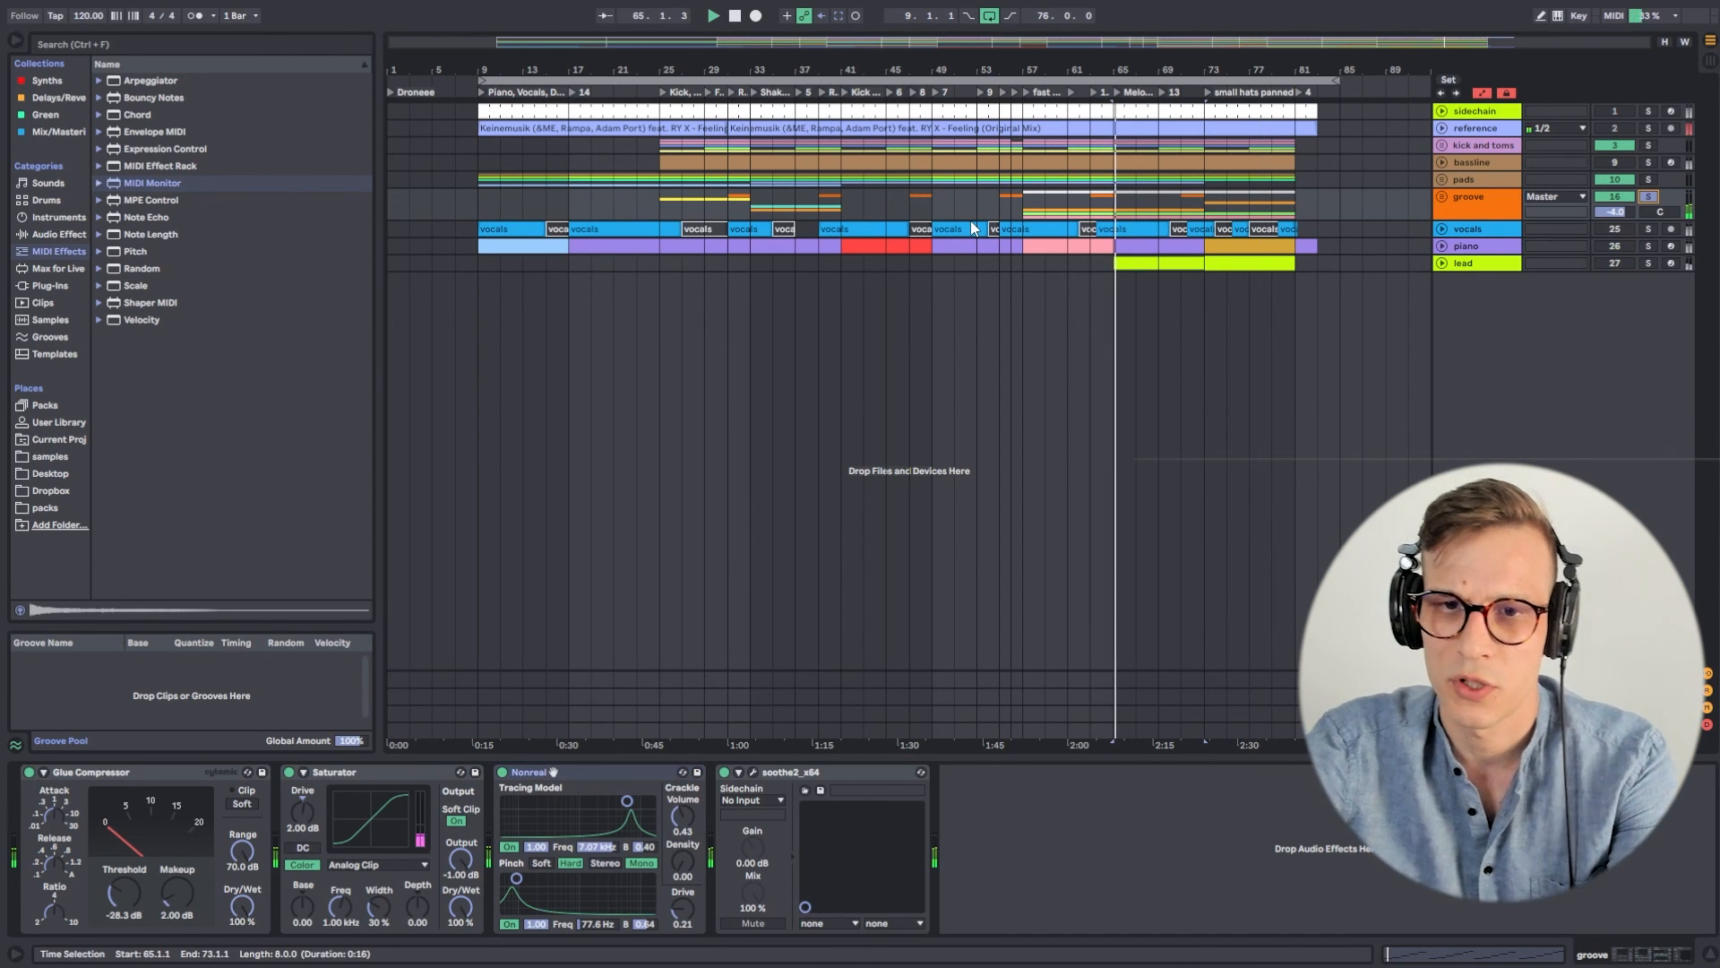
{"action": "left_click", "coordinate": [503, 772]}
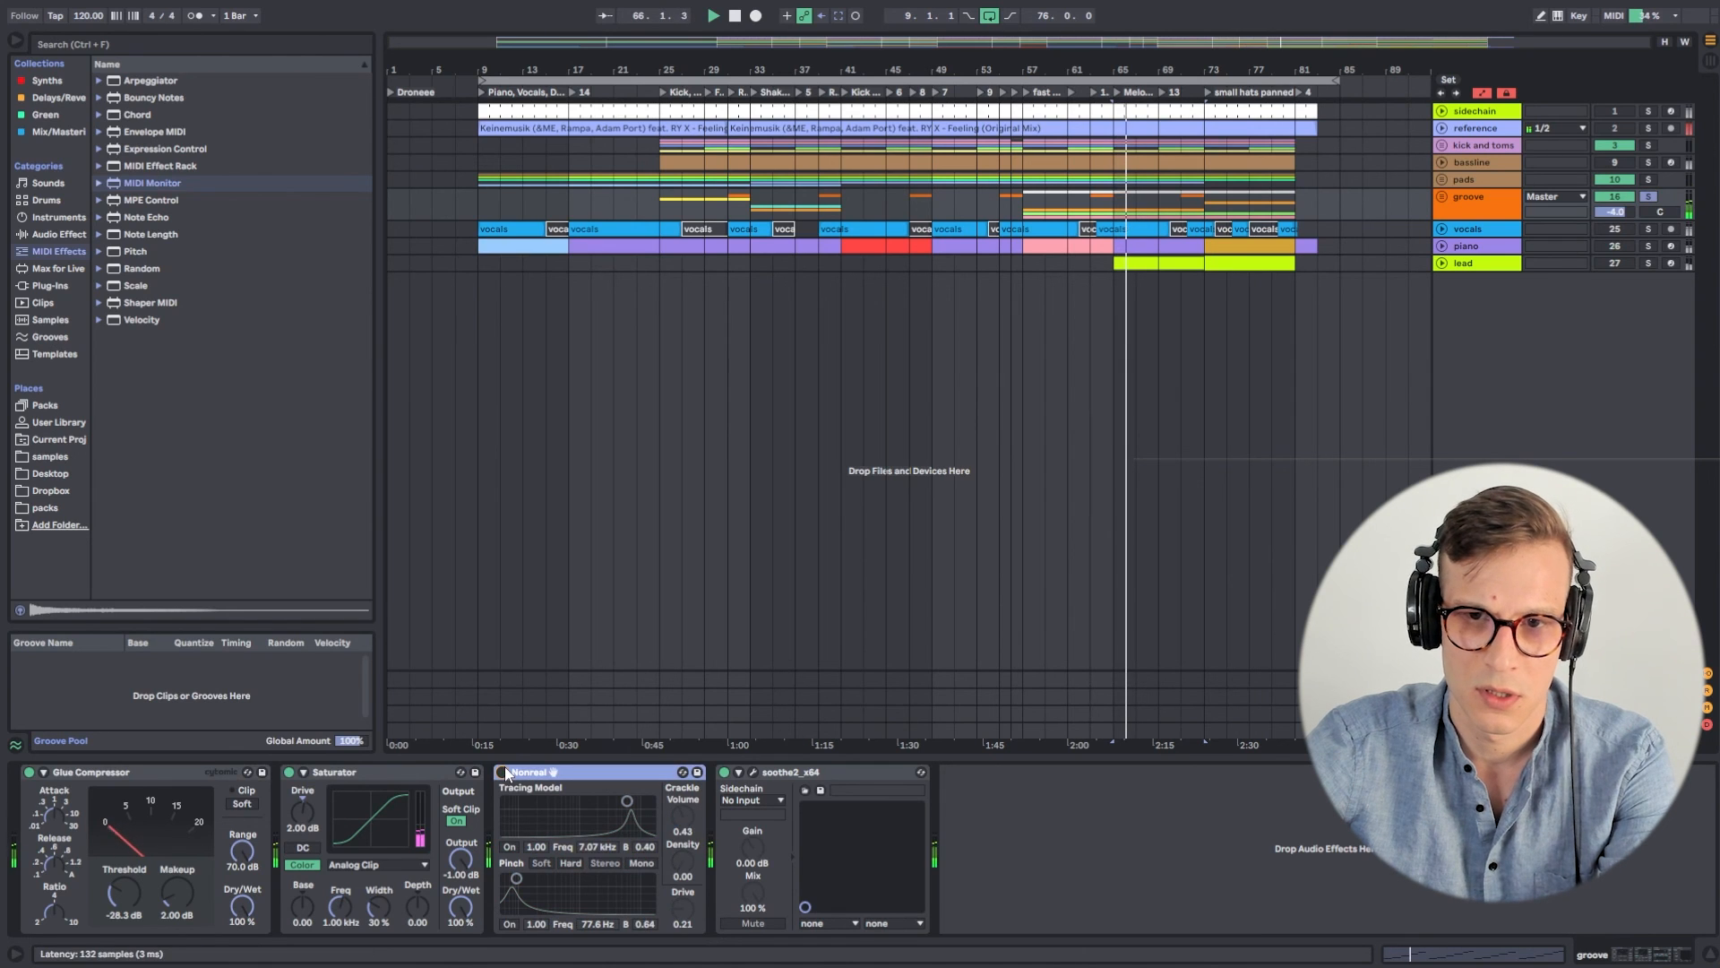
{"action": "left_click", "coordinate": [502, 772]}
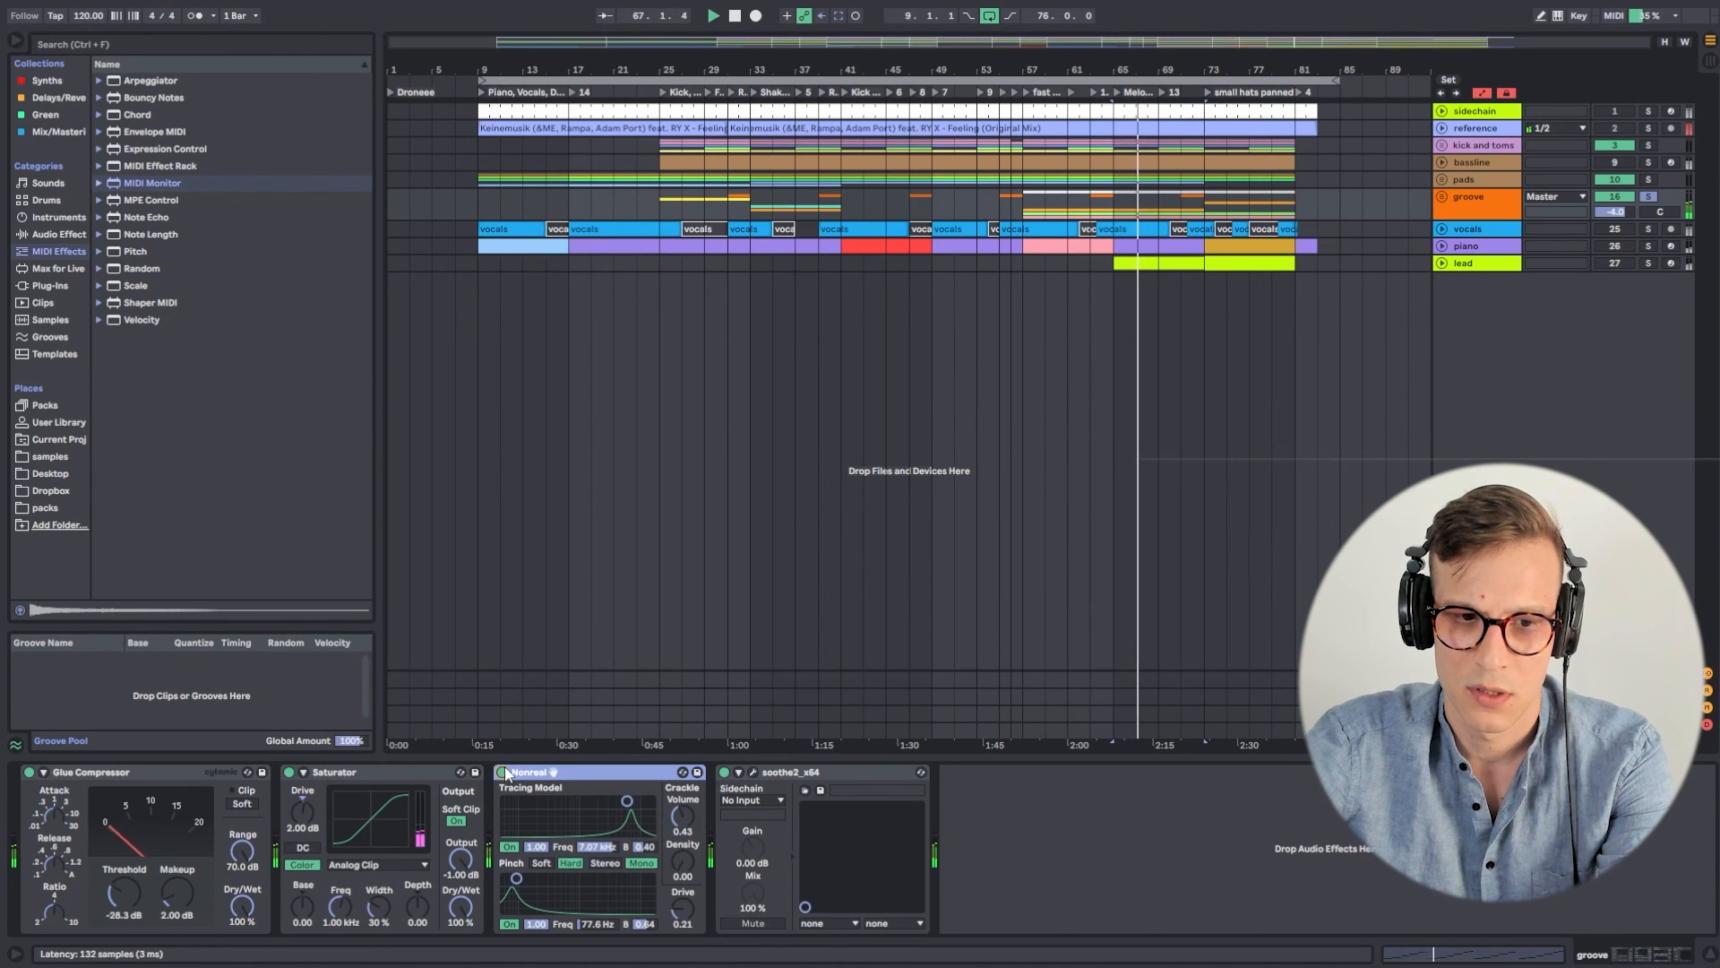
{"action": "left_click", "coordinate": [502, 773]}
{"action": "left_click", "coordinate": [503, 773]}
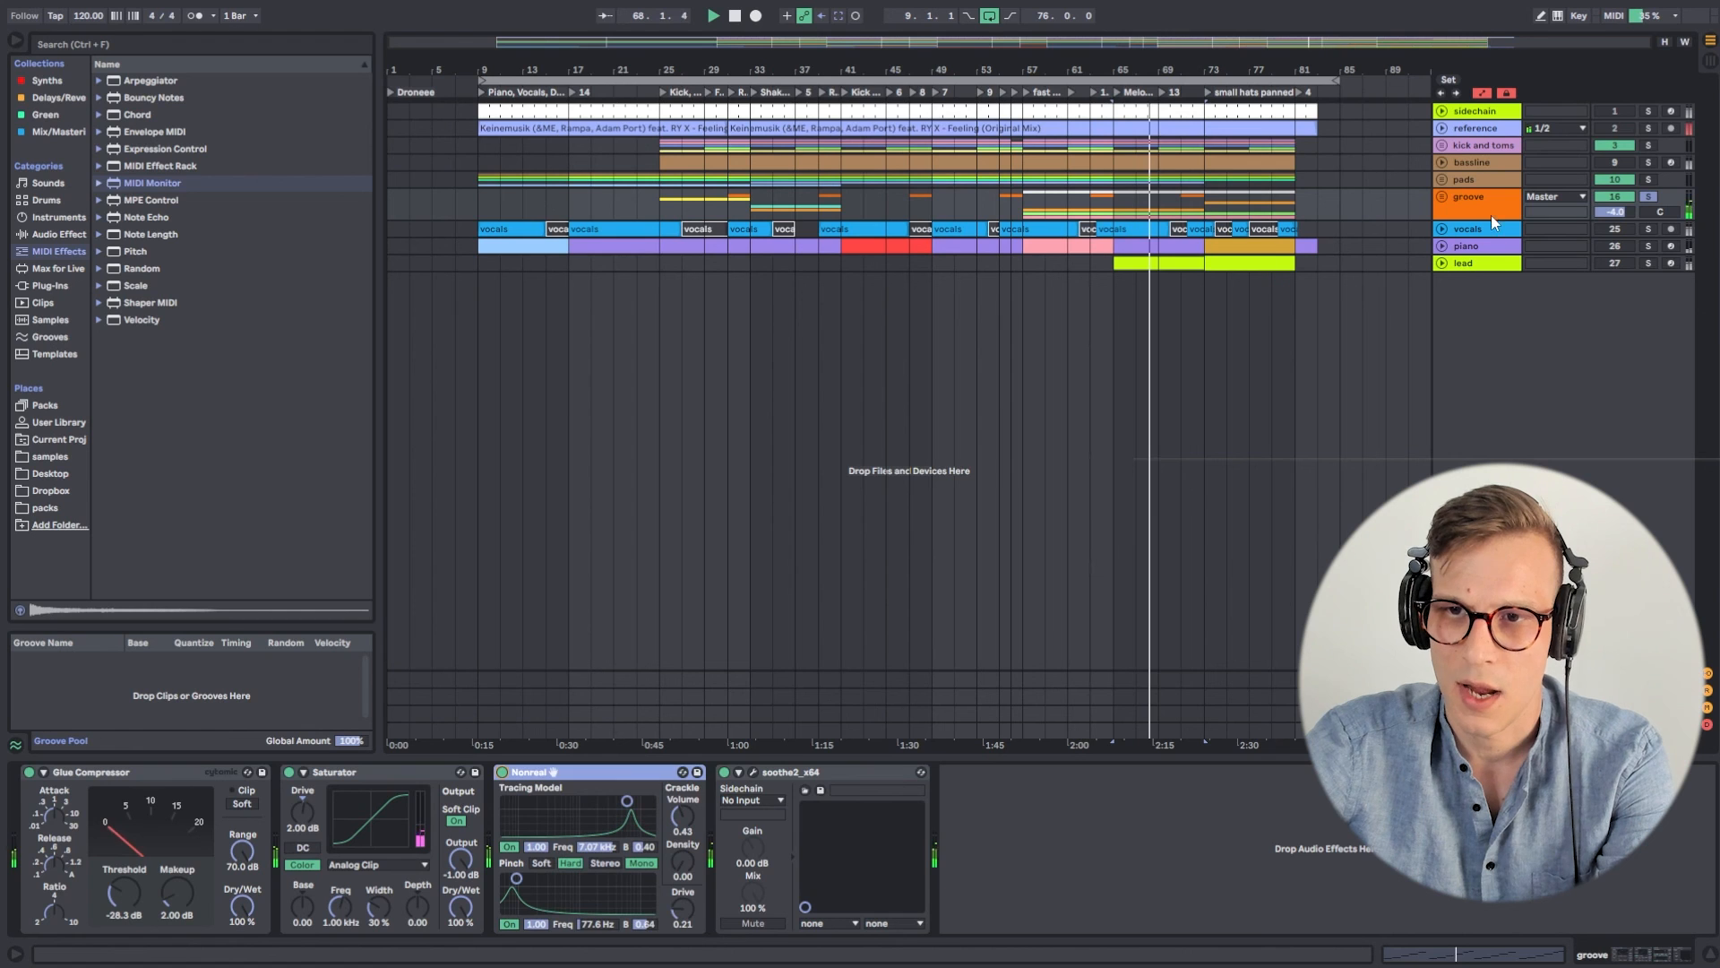
Stop the groove playback and examine the effects chain on the Master track.
{"action": "left_click", "coordinate": [1470, 205]}
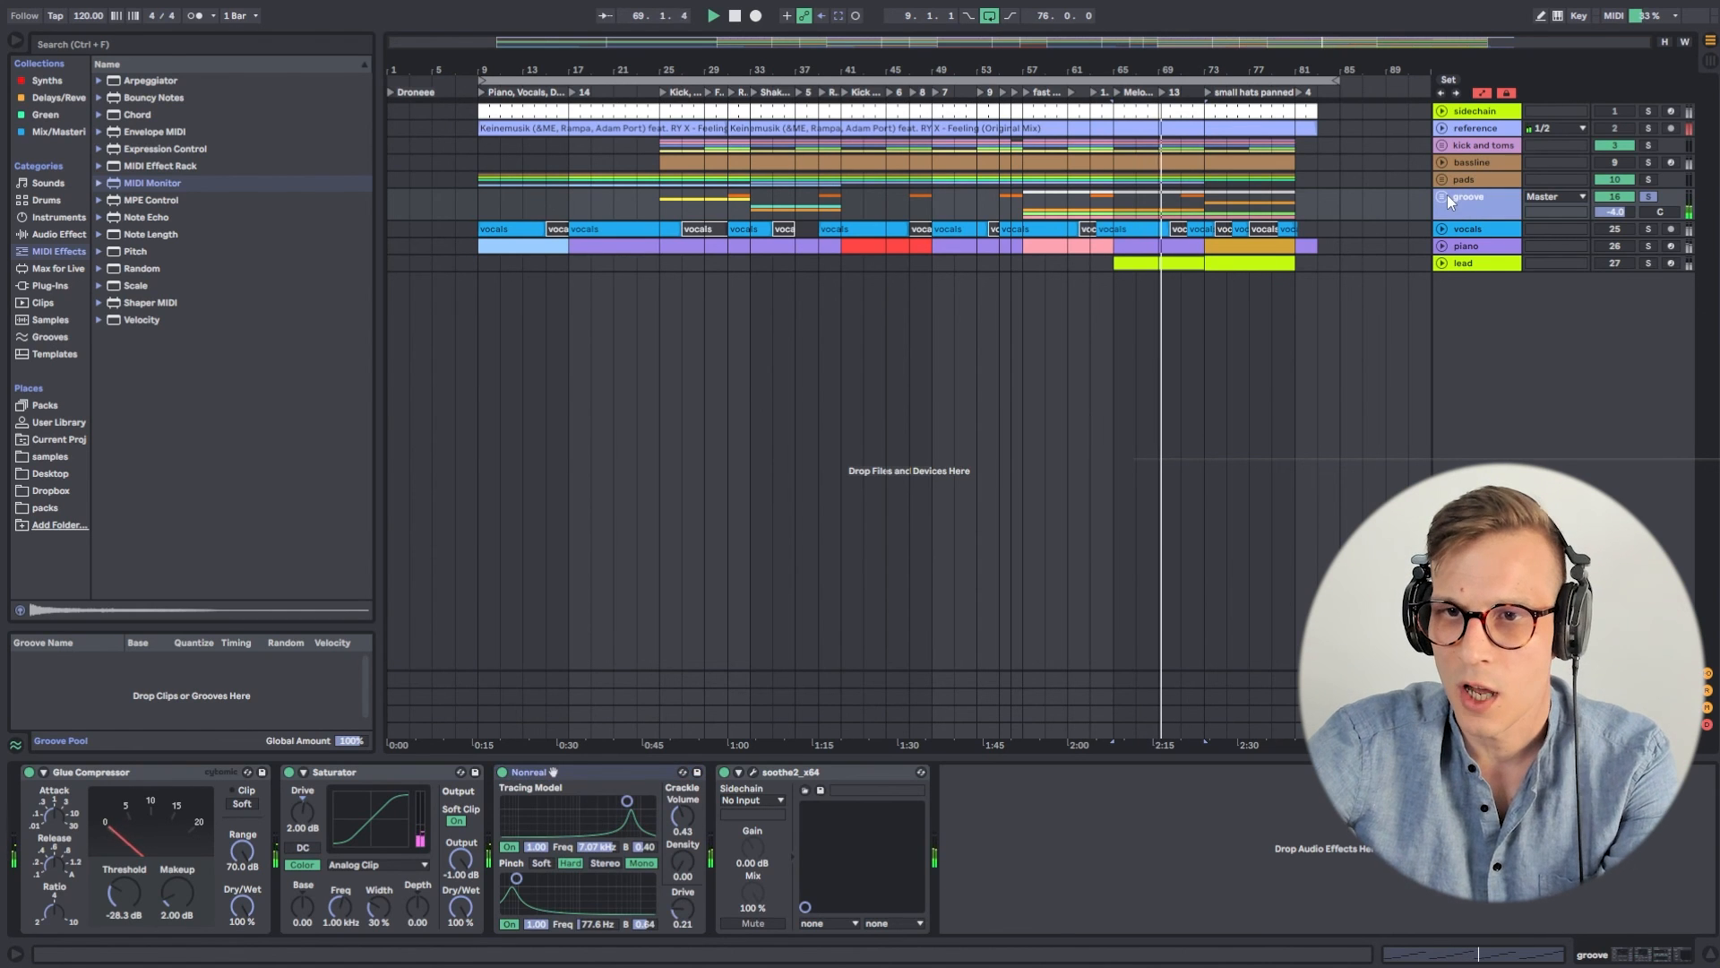
{"action": "left_click", "coordinate": [1447, 196]}
{"action": "left_click", "coordinate": [1448, 195]}
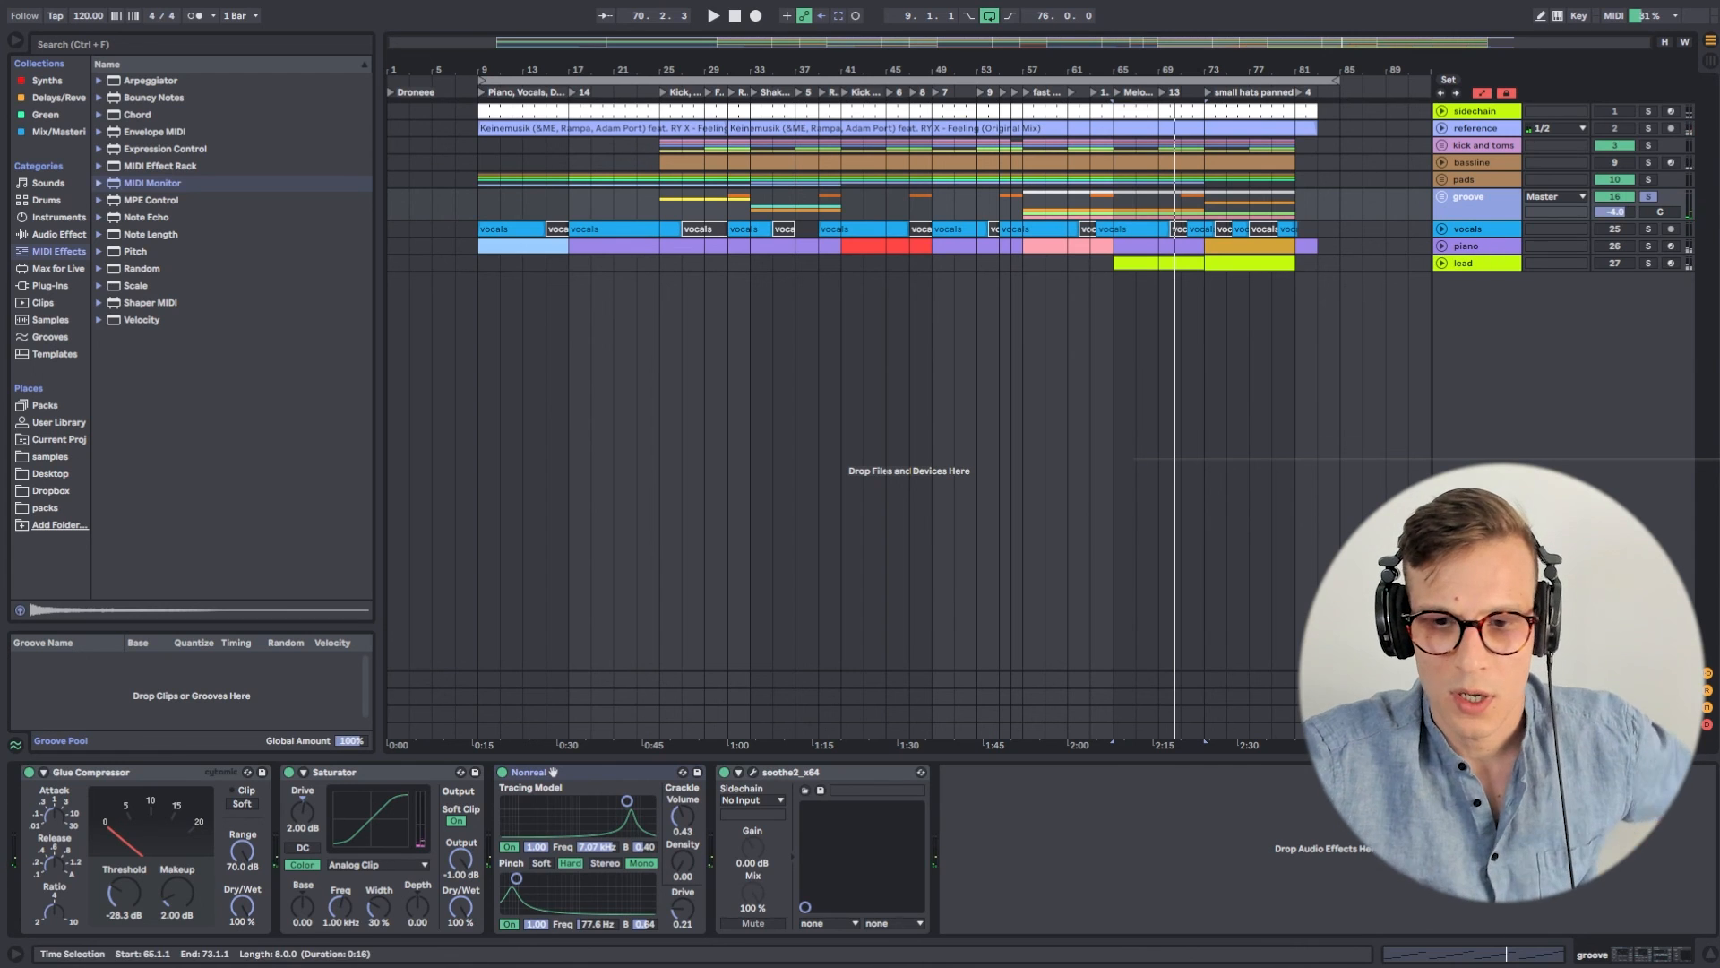
{"action": "left_click", "coordinate": [1476, 731]}
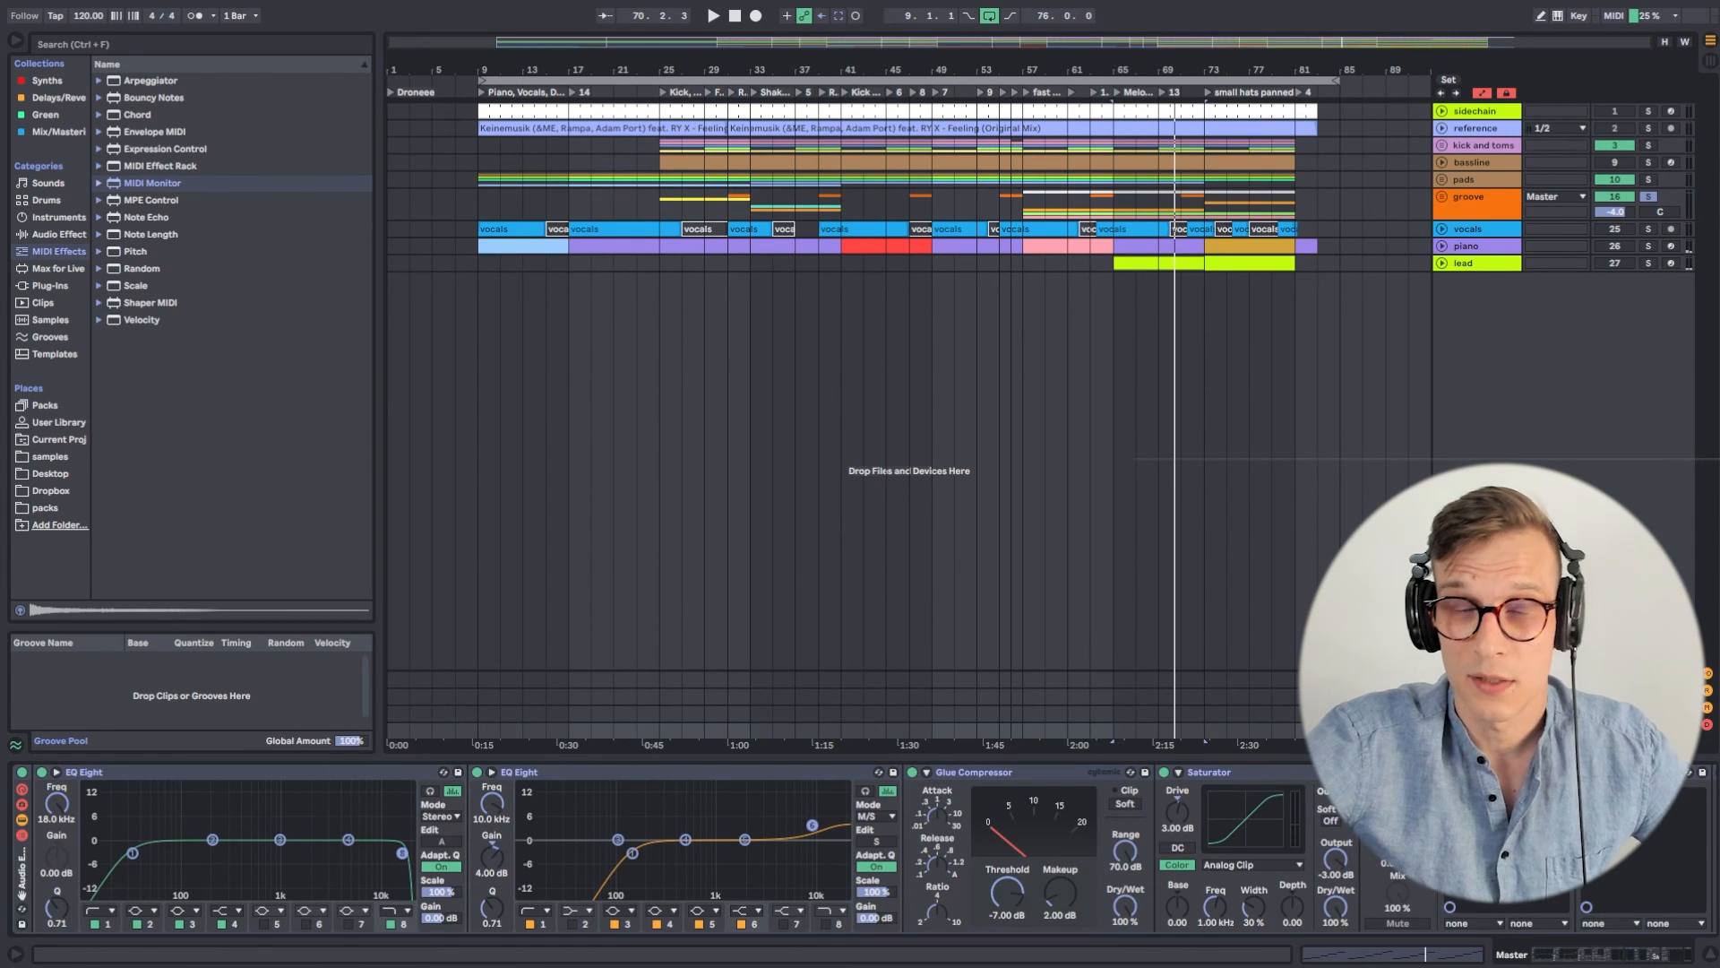
Hide the device view and narrow the browser to enlarge the arrangement, with the insert marker at bar 61 on the lead track.
{"action": "left_click", "coordinate": [1710, 957]}
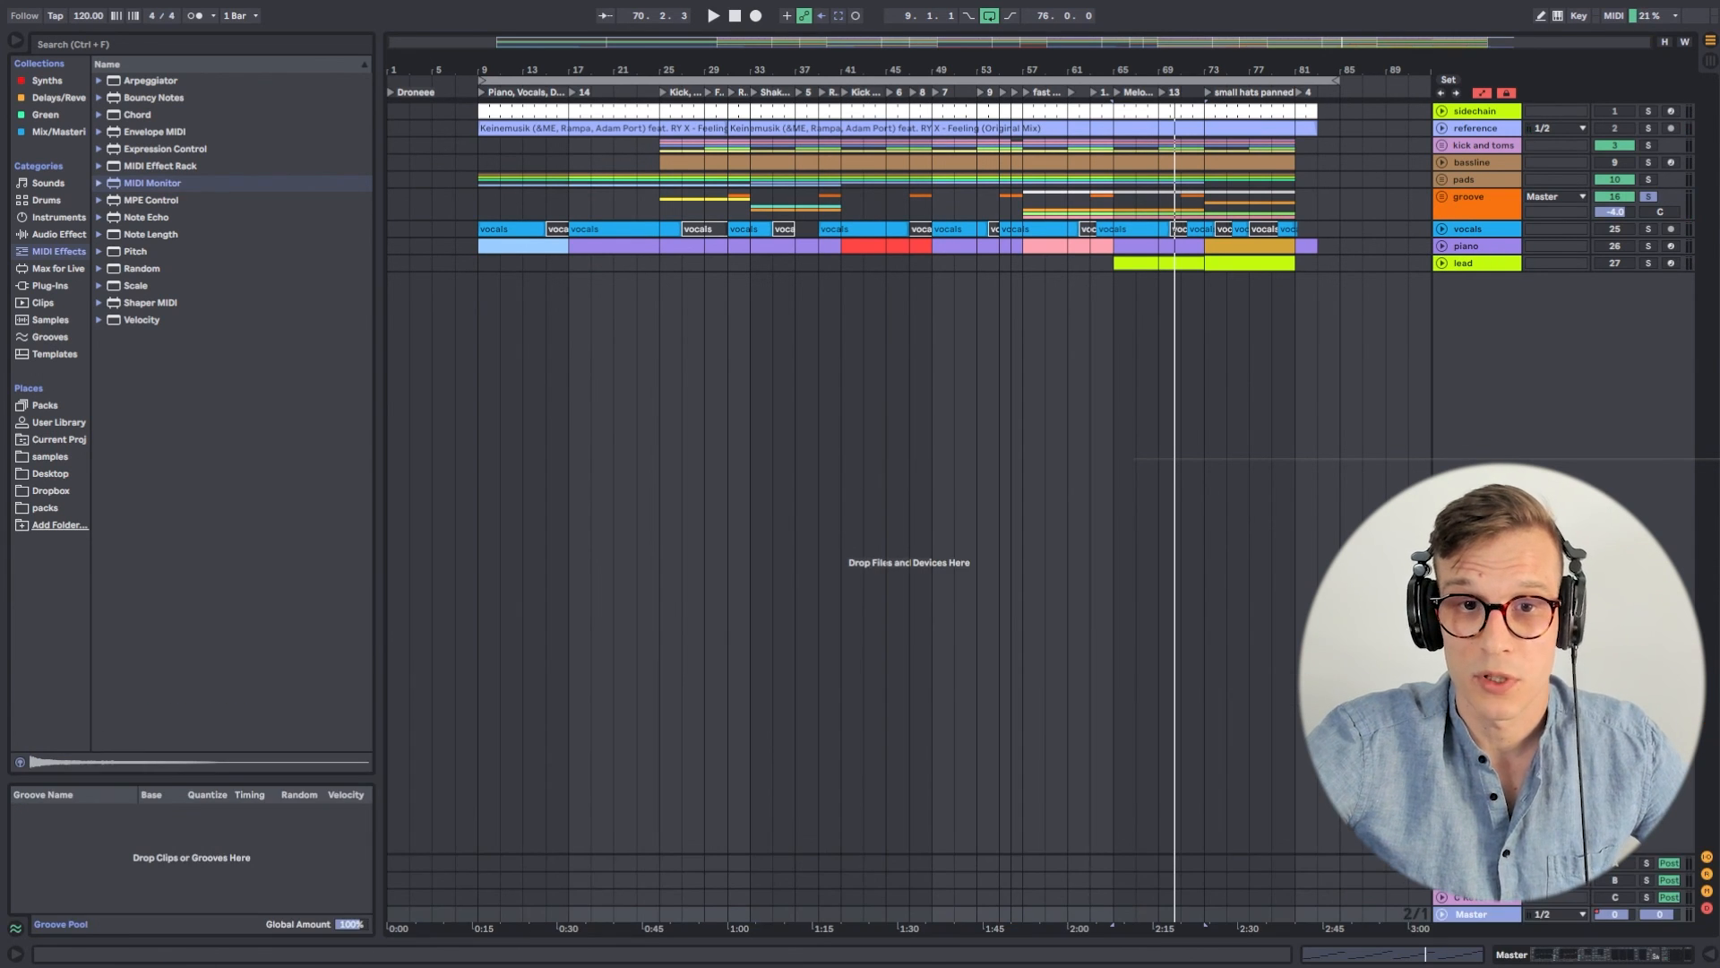
{"action": "left_click_drag", "start_coordinate": [381, 91], "coordinate": [237, 91]}
{"action": "left_click", "coordinate": [919, 311]}
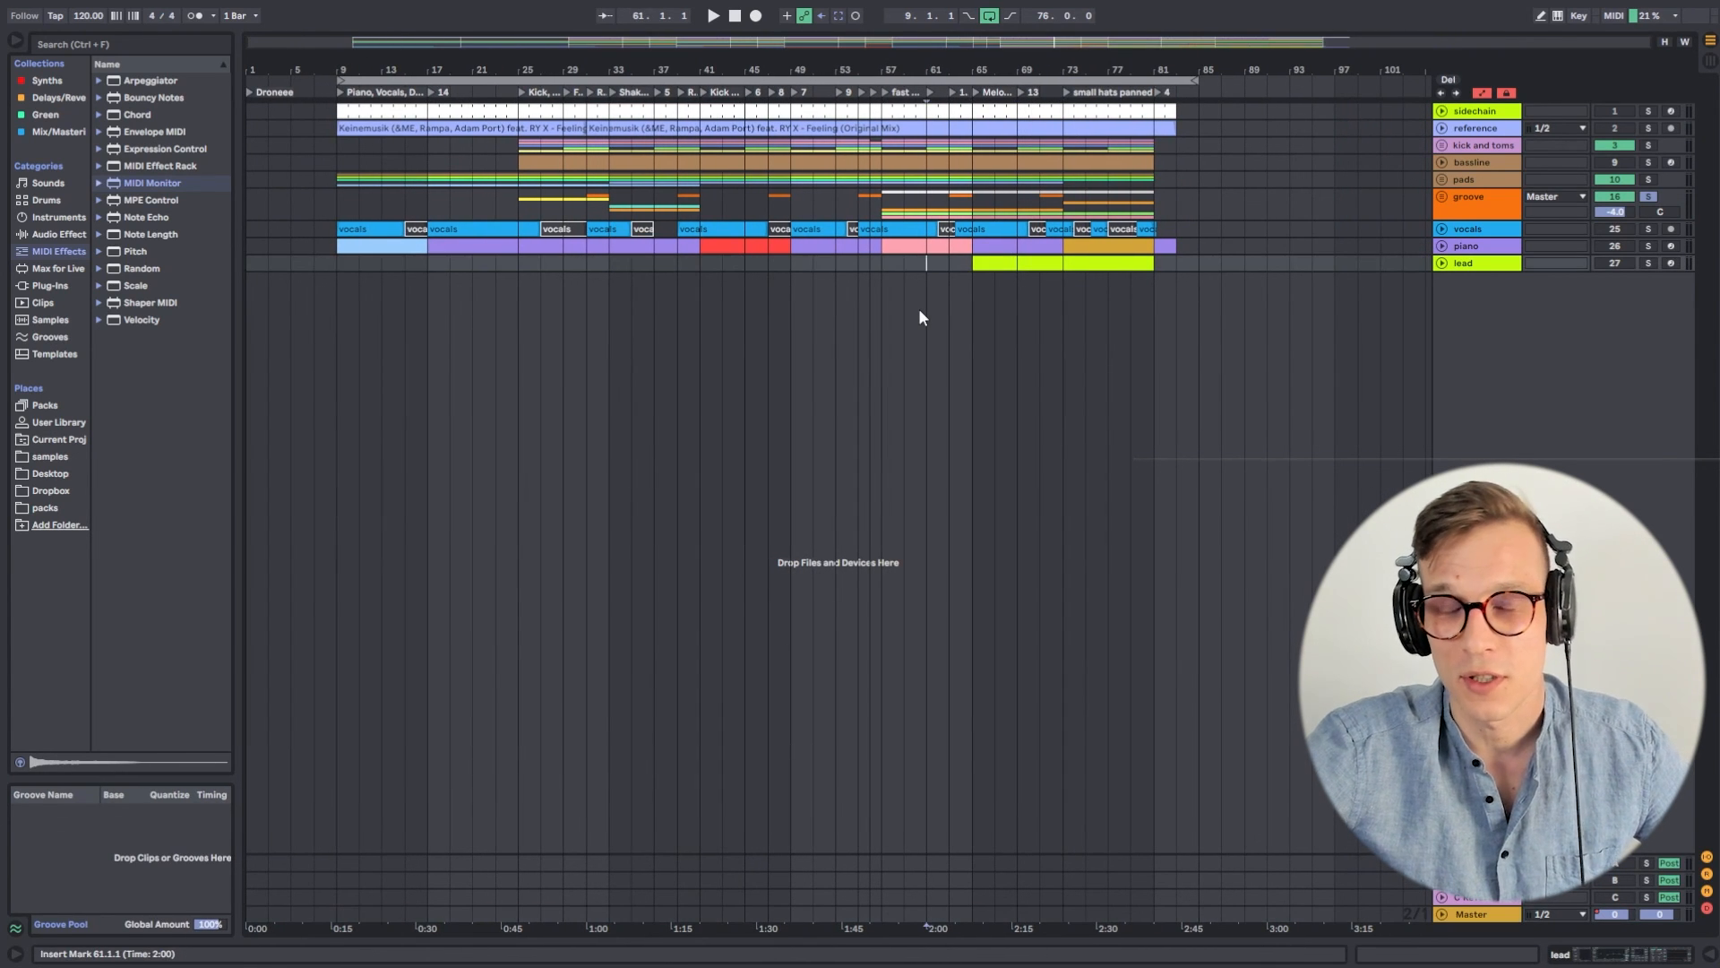